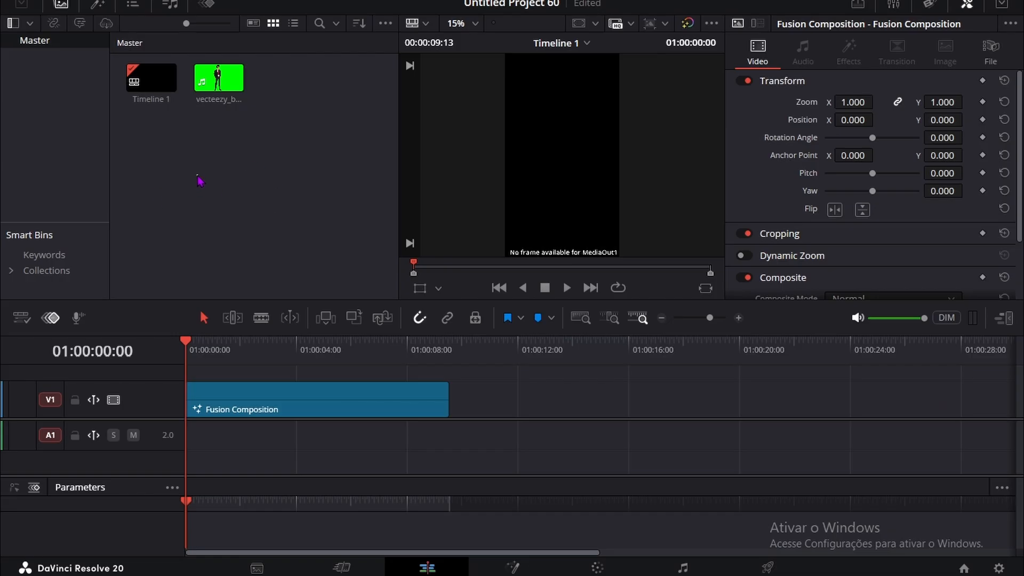
Step: Select the Fusion Composition clip on the timeline and open it for node editing in the Fusion workspace
left_click_drag(183, 182, 203, 199)
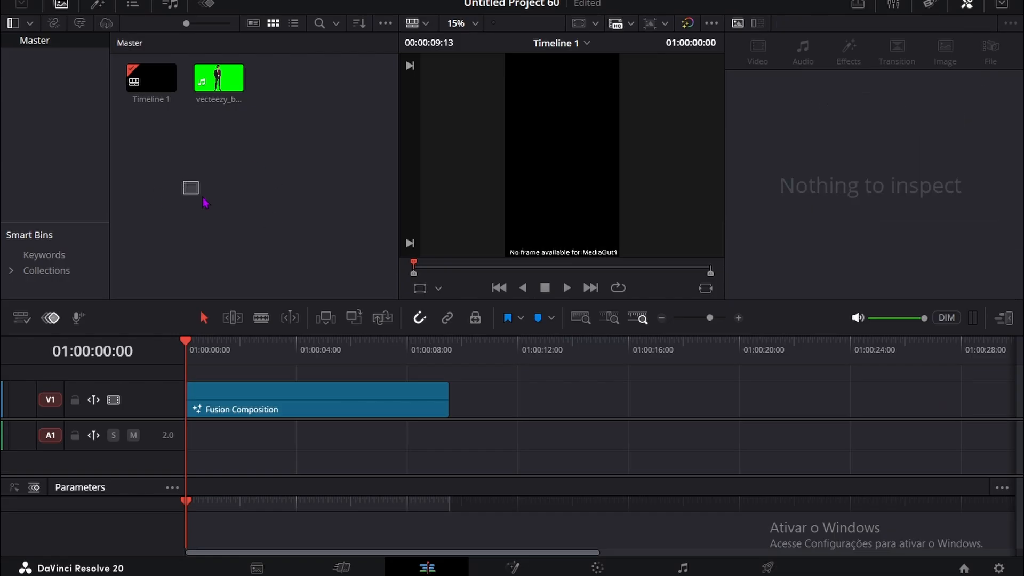
left_click(293, 416)
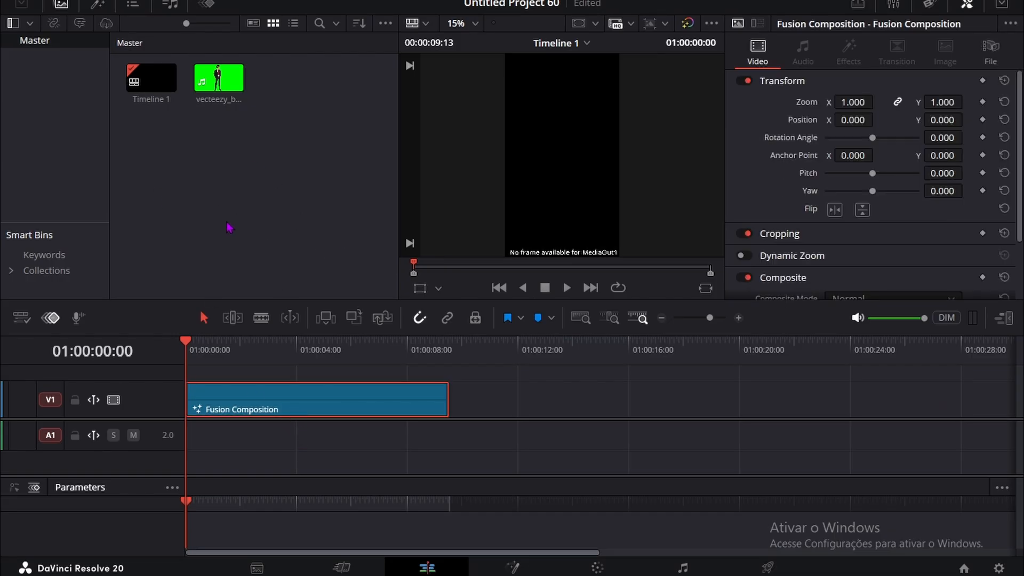
left_click(507, 565)
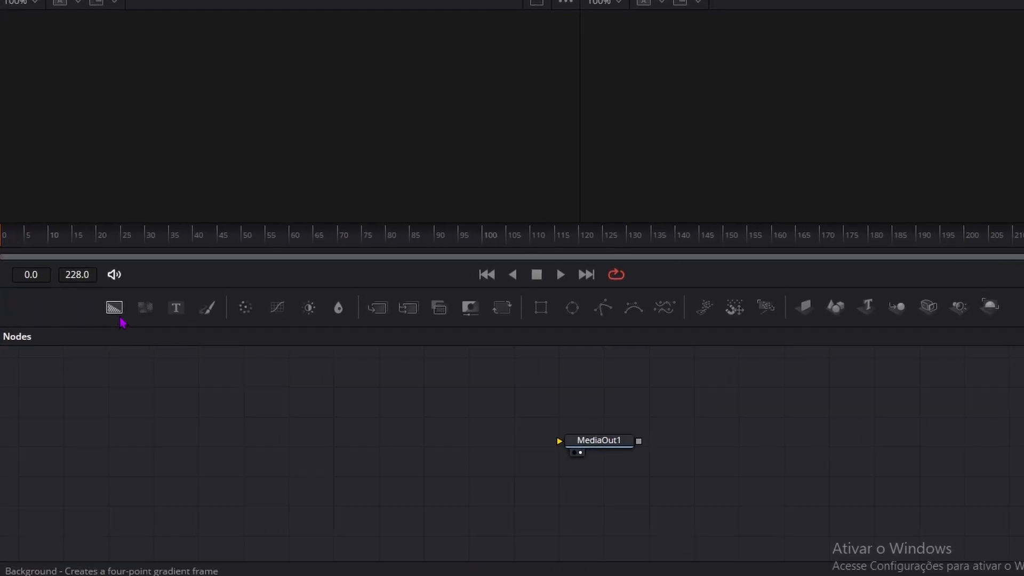
Step: Add a Background node feeding MediaOut1, with a Vertical gradient from black to dark brown (bottom Red 0.141176, Green 0.047058)
left_click_drag(116, 310, 138, 425)
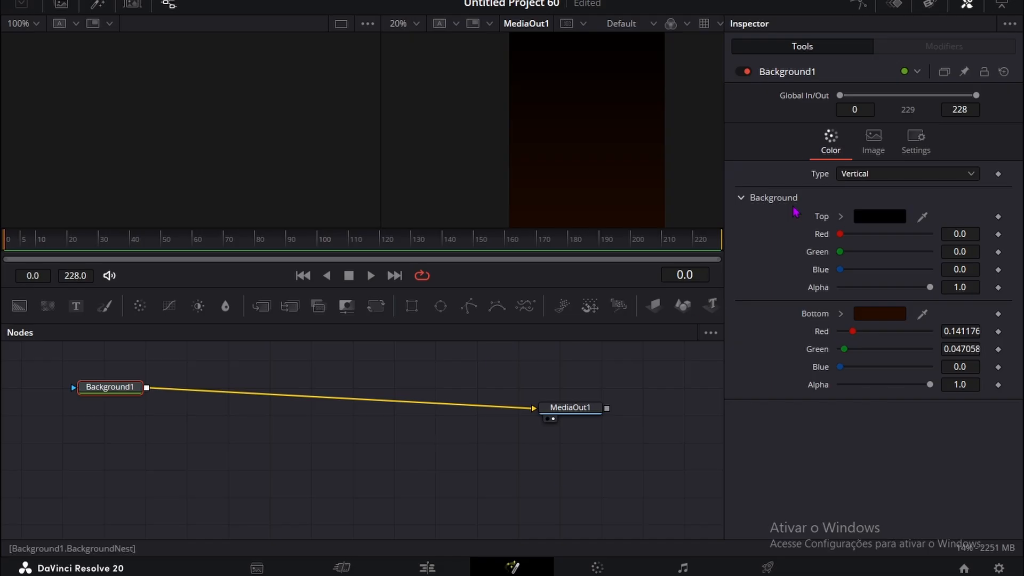
left_click(966, 5)
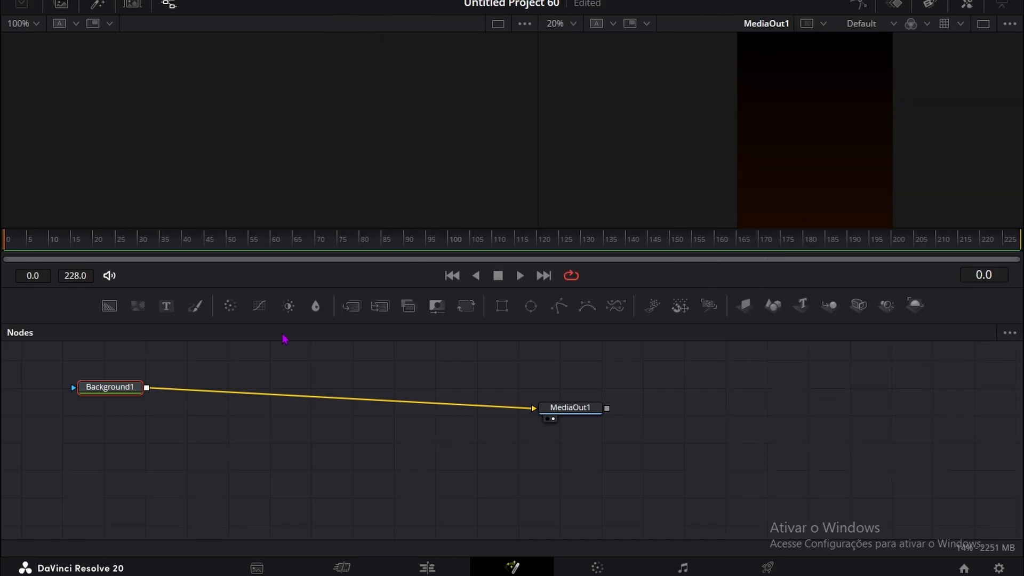
Step: Disconnect Background1 from MediaOut1 and chain it through an Image Plane 3D, a Merge 3D and a Renderer 3D into MediaOut1
left_click(744, 305)
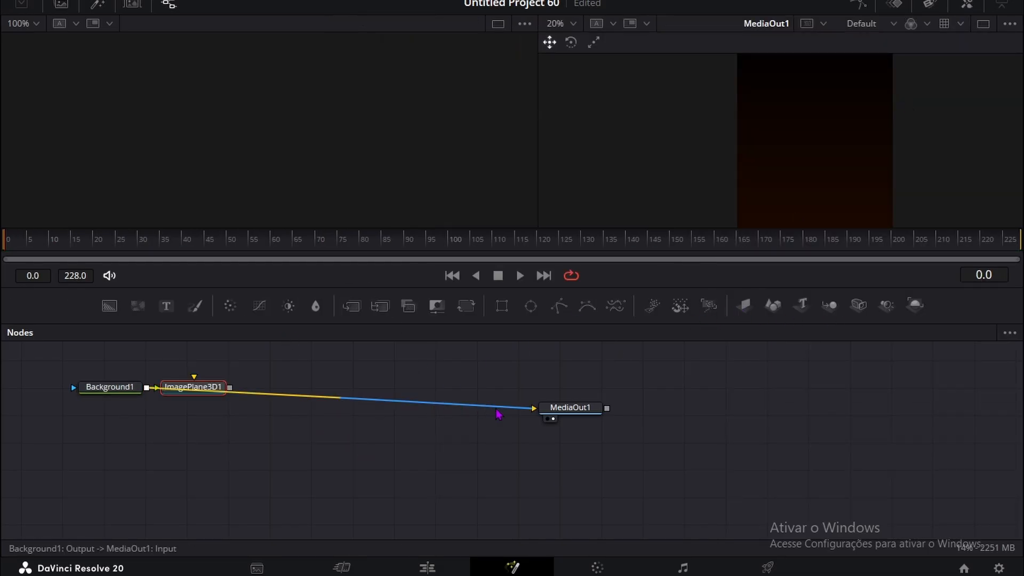
left_click_drag(497, 407, 464, 417)
left_click_drag(188, 394, 265, 394)
left_click(829, 305)
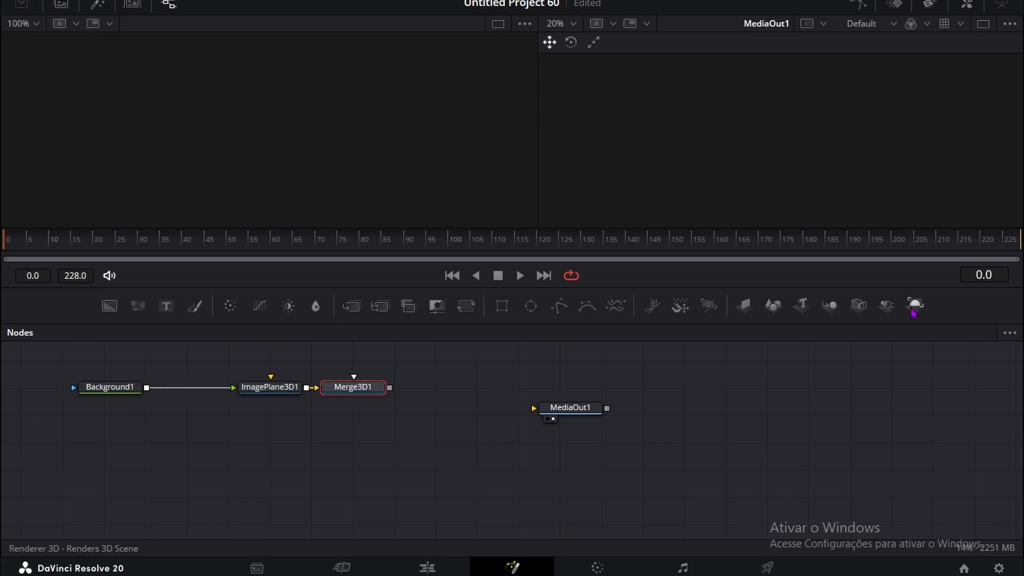
left_click(914, 305)
left_click_drag(471, 388, 565, 417)
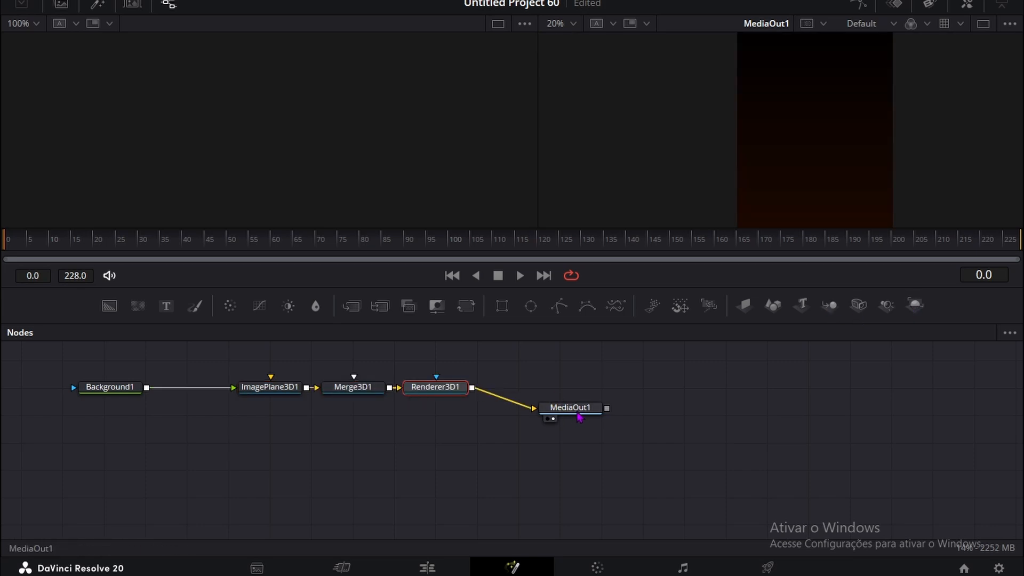
Step: Add a Camera 3D connected to Merge3D1 and show the merged 3D scene in the empty viewer
left_click(397, 454)
left_click_drag(859, 309, 356, 408)
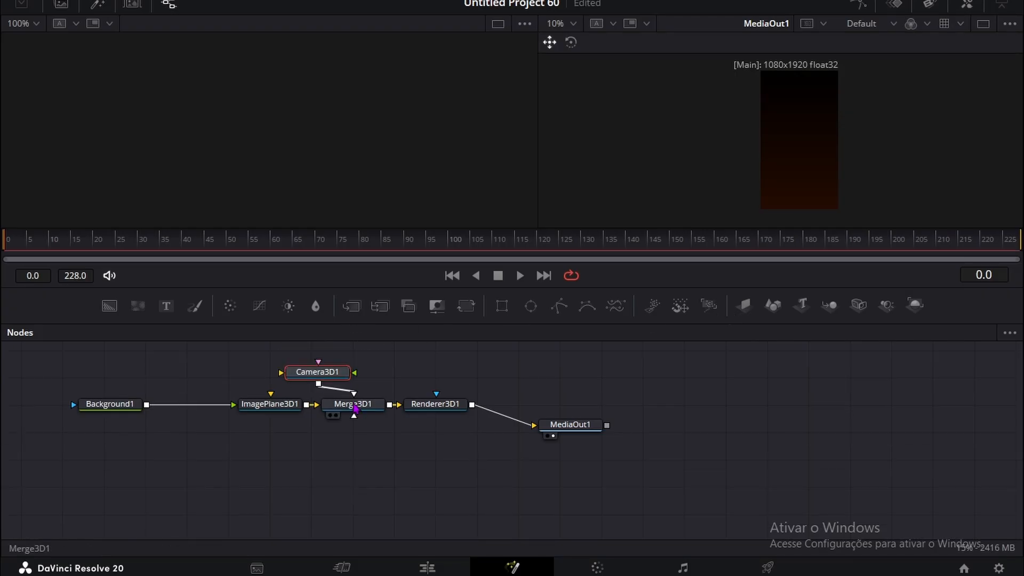
left_click(356, 407)
key("1")
Step: Move Camera3D1 back along its Z axis until the gradient plane is fully framed in the rendered output
left_click(321, 374)
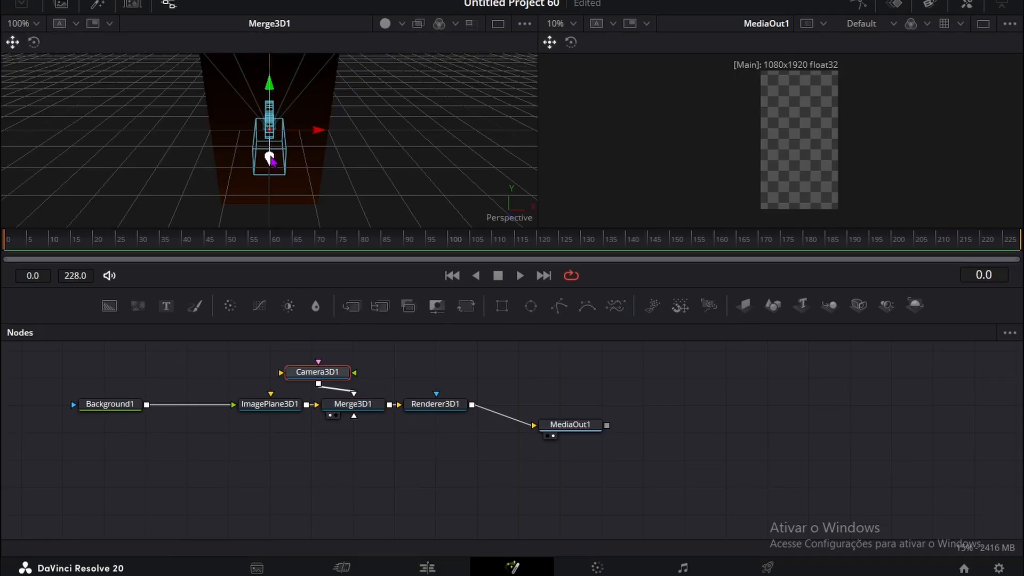
left_click_drag(271, 158, 245, 392)
scroll(256, 165, "down", 5)
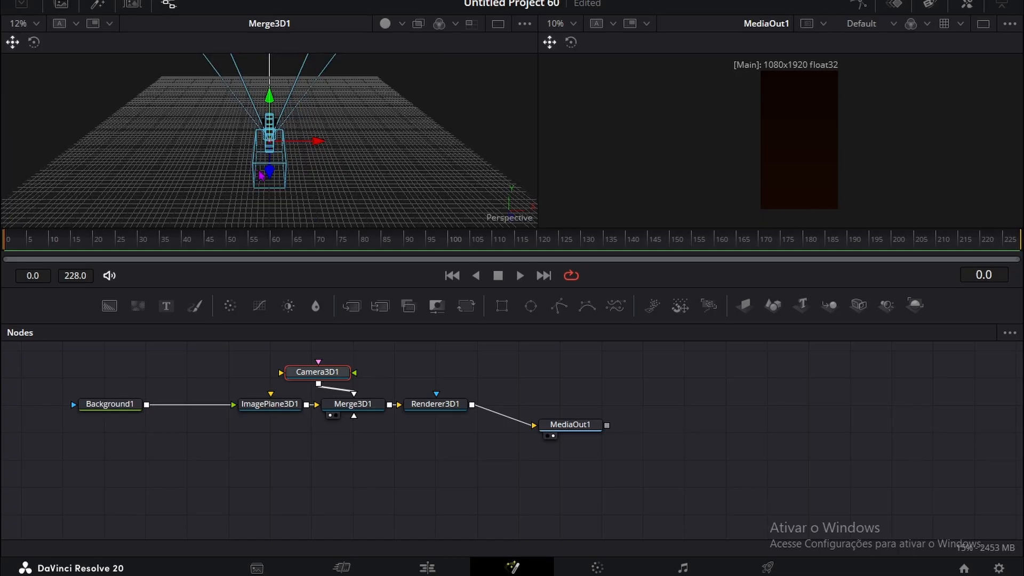
left_click_drag(260, 174, 278, 219)
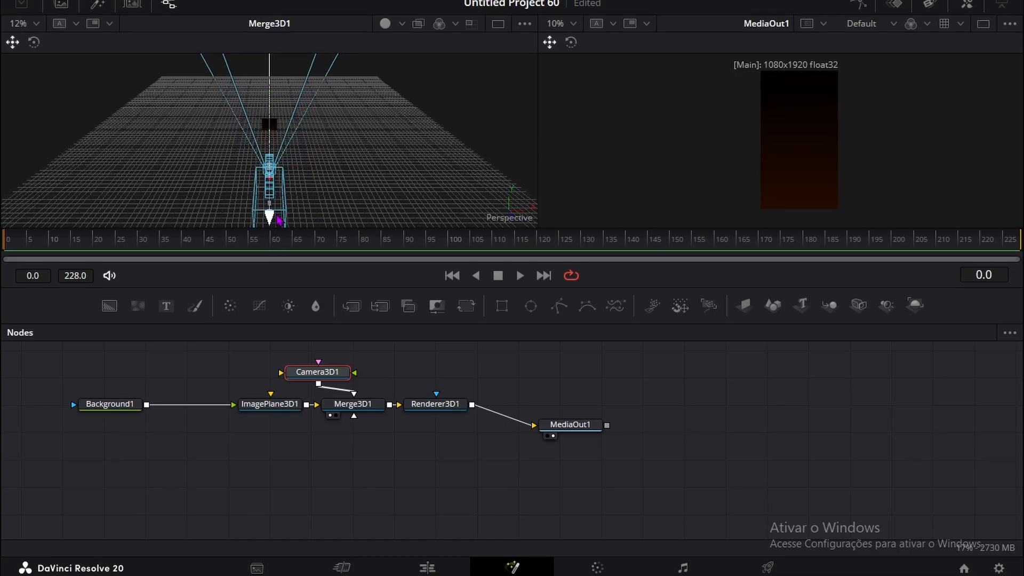
left_click(318, 453)
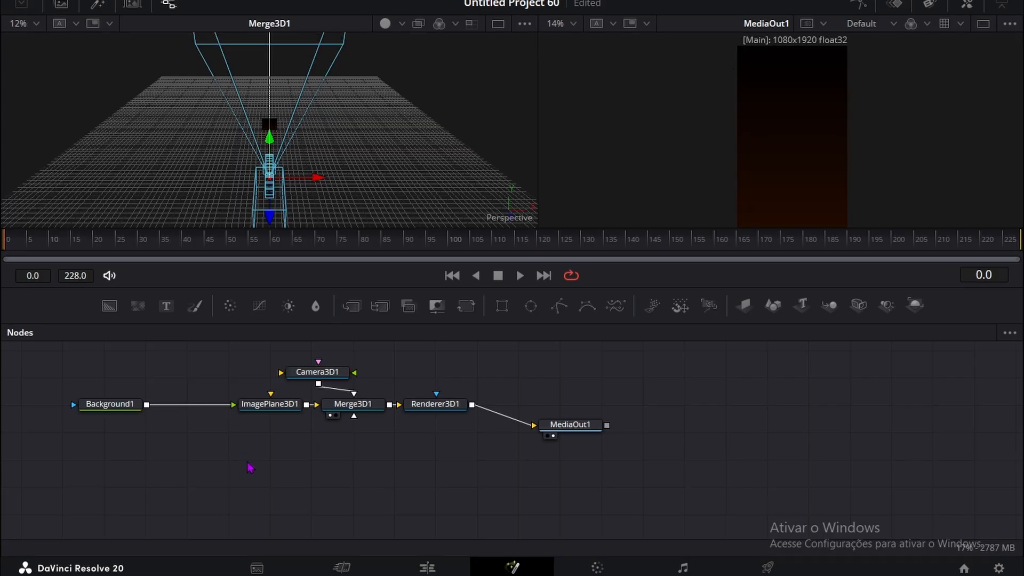
Step: Add a second Background node and connect a Polygon mask to it
left_click_drag(109, 306, 285, 460)
left_click_drag(558, 305, 248, 459)
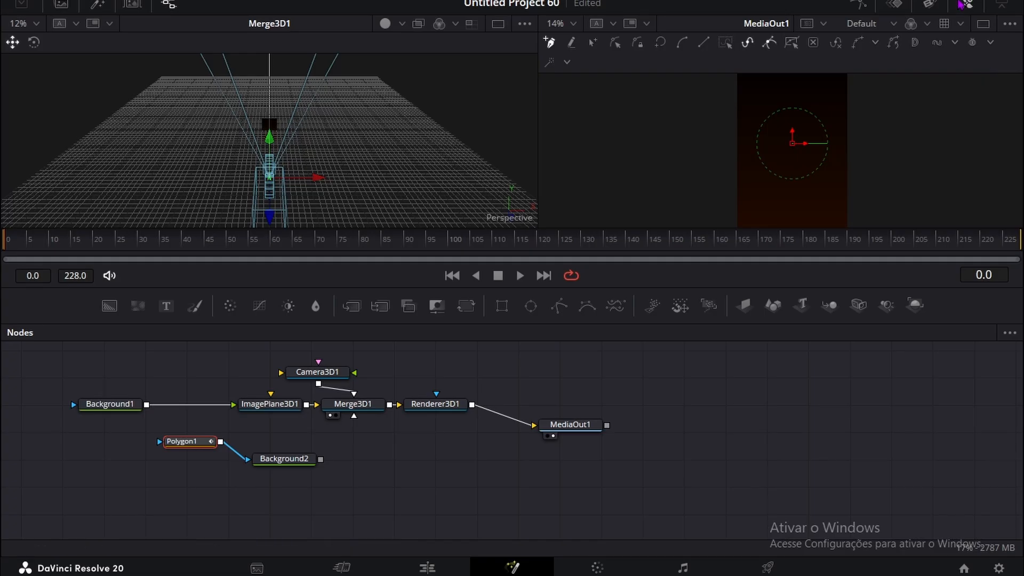
left_click(966, 4)
left_click(406, 525)
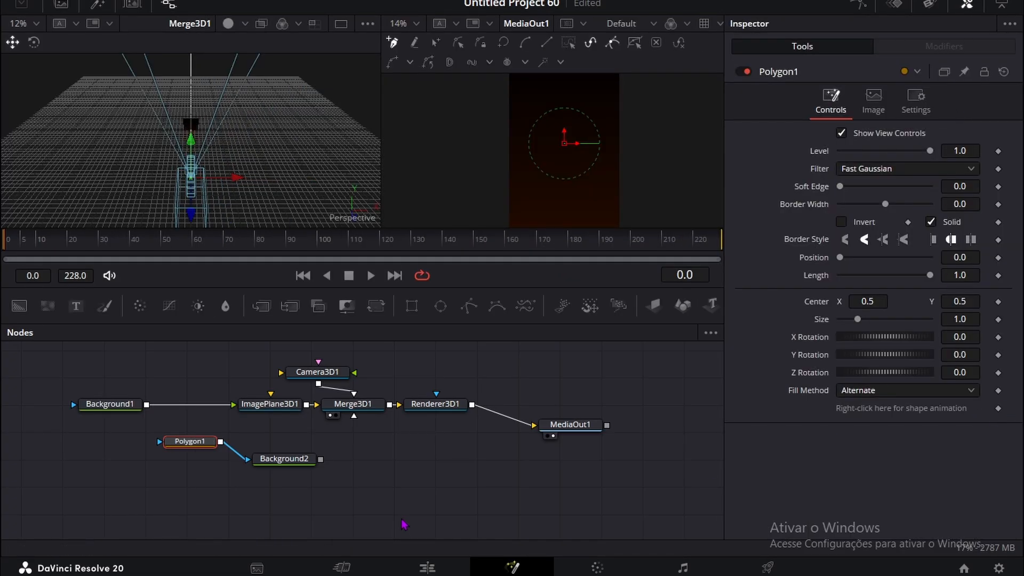
left_click(966, 4)
Step: Add an Image Plane 3D after Background2 and connect it to Merge3D1
left_click(283, 458)
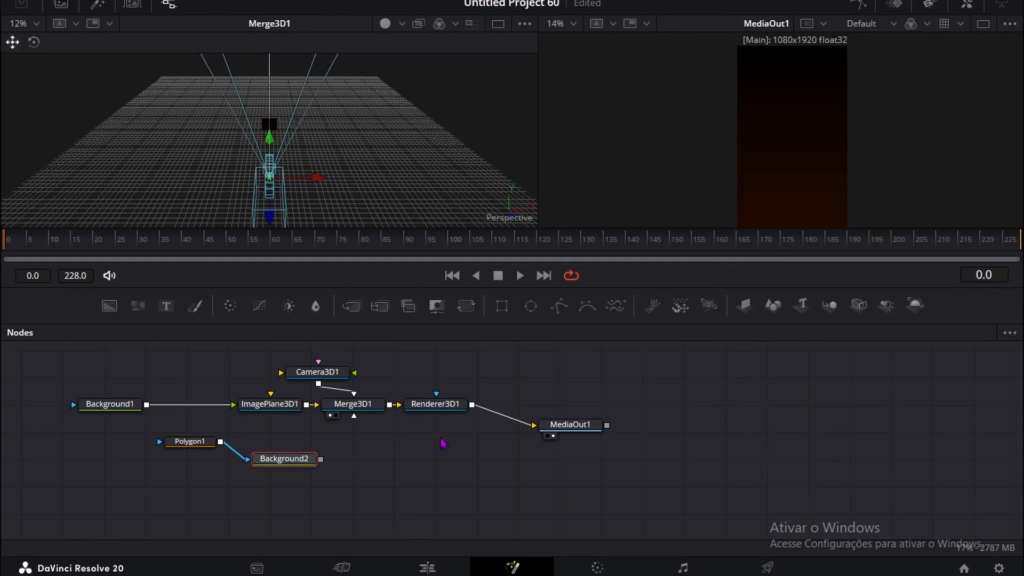
left_click(742, 313)
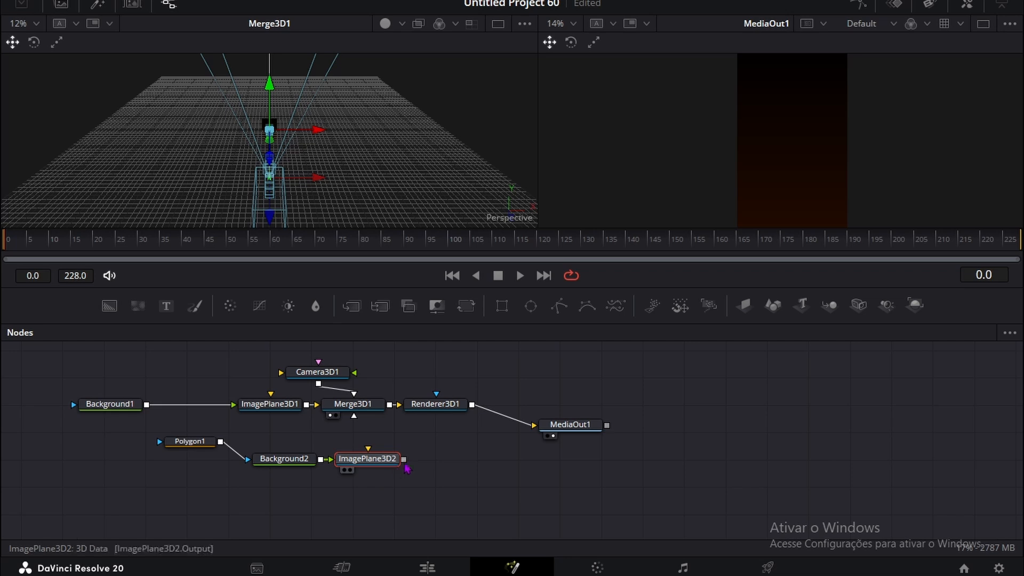
mouse_move(369, 466)
left_mouse_down()
mouse_move(395, 469)
mouse_move(377, 419)
mouse_move(355, 417)
left_mouse_up()
Step: Draw Polygon1 as an open zigzag line descending diagonally across the frame and extending past both side edges
left_click(189, 443)
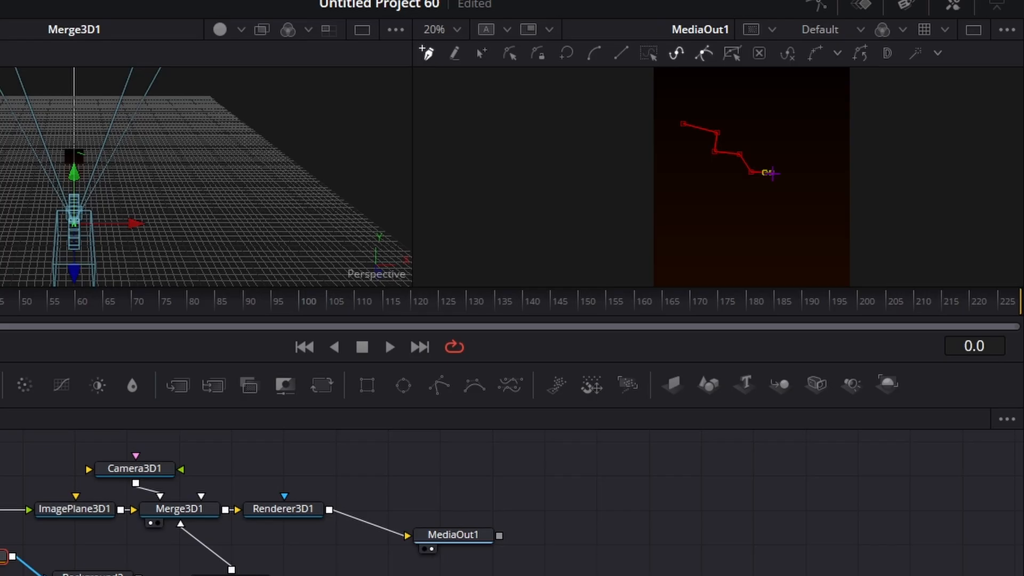
left_click(778, 187)
left_click(848, 229)
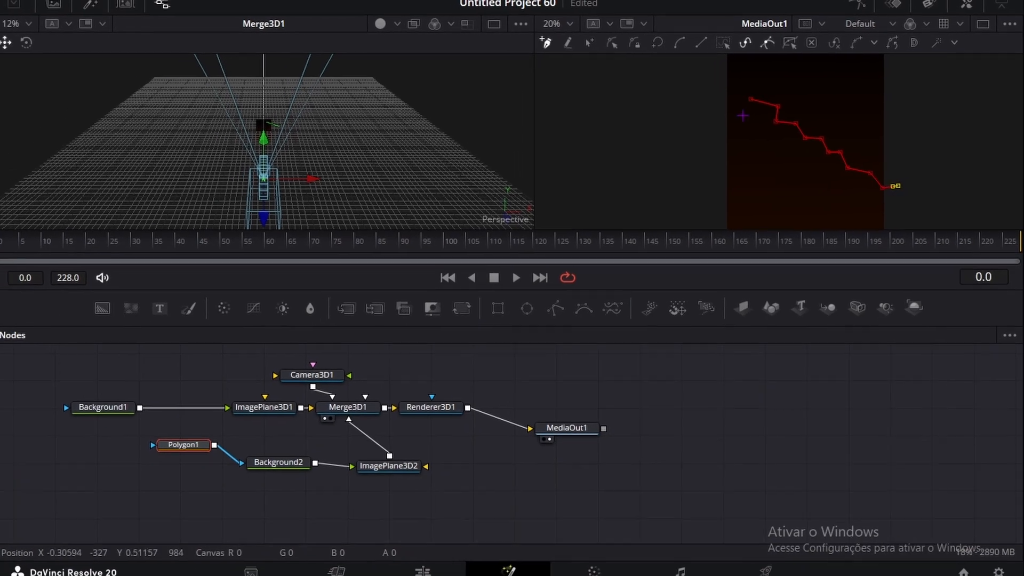
left_click(589, 42)
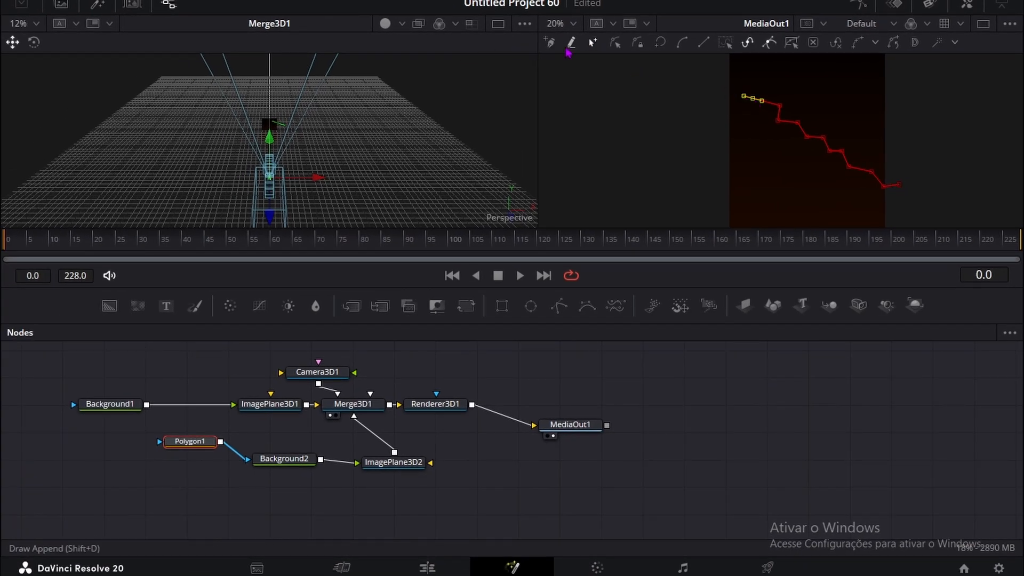
left_click(549, 43)
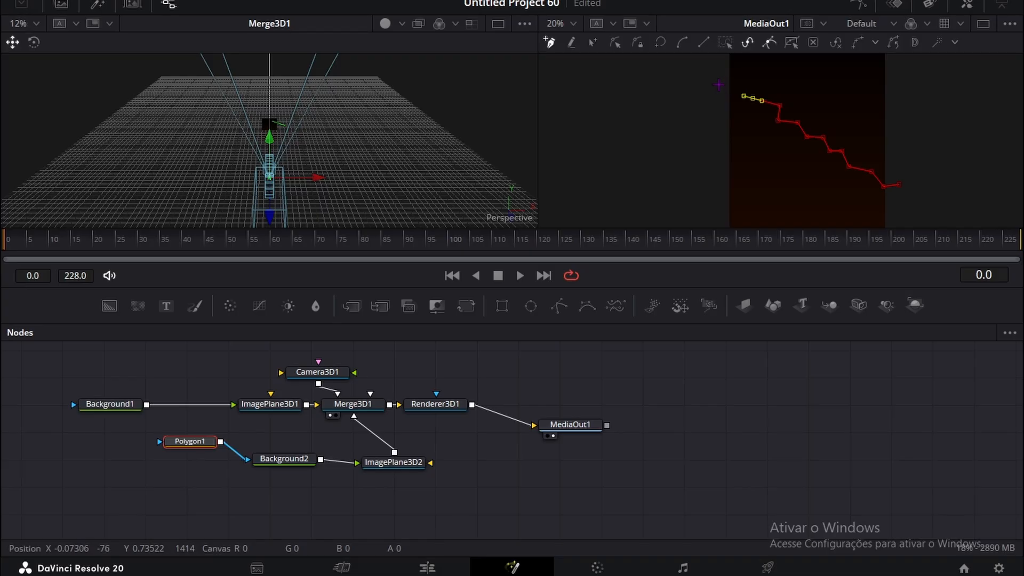
left_click(706, 79)
left_click(516, 497)
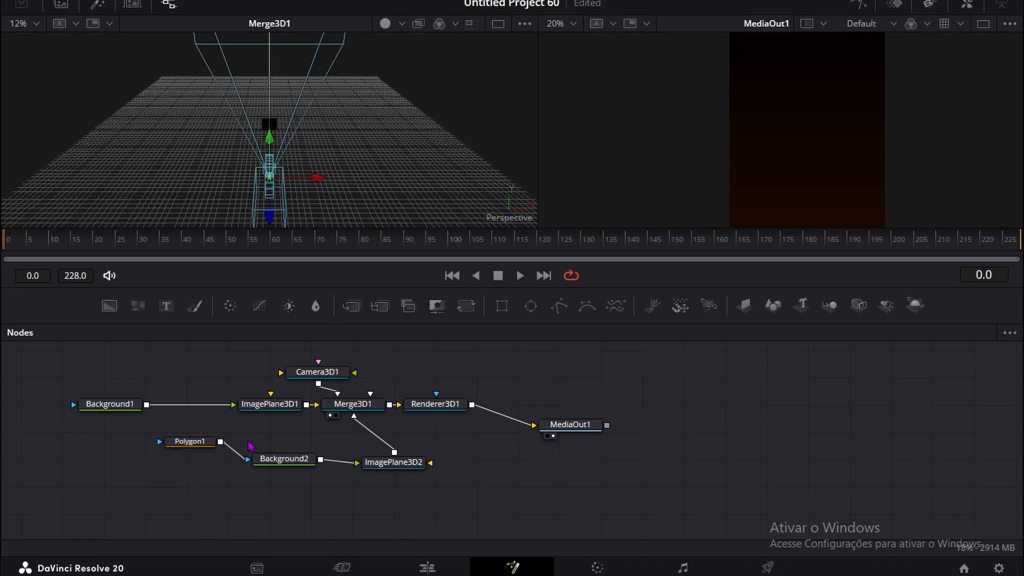
Step: Set Polygon1's Border Width to 0.0019
left_click(180, 442)
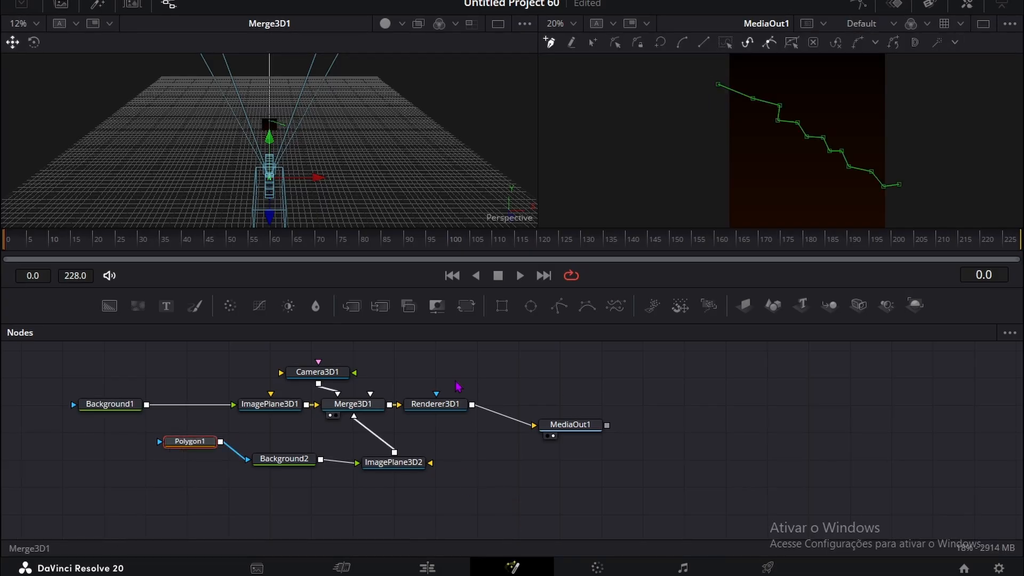
left_click(965, 5)
mouse_move(959, 205)
left_mouse_down()
mouse_move(976, 204)
mouse_move(954, 205)
left_mouse_up()
left_click(524, 482)
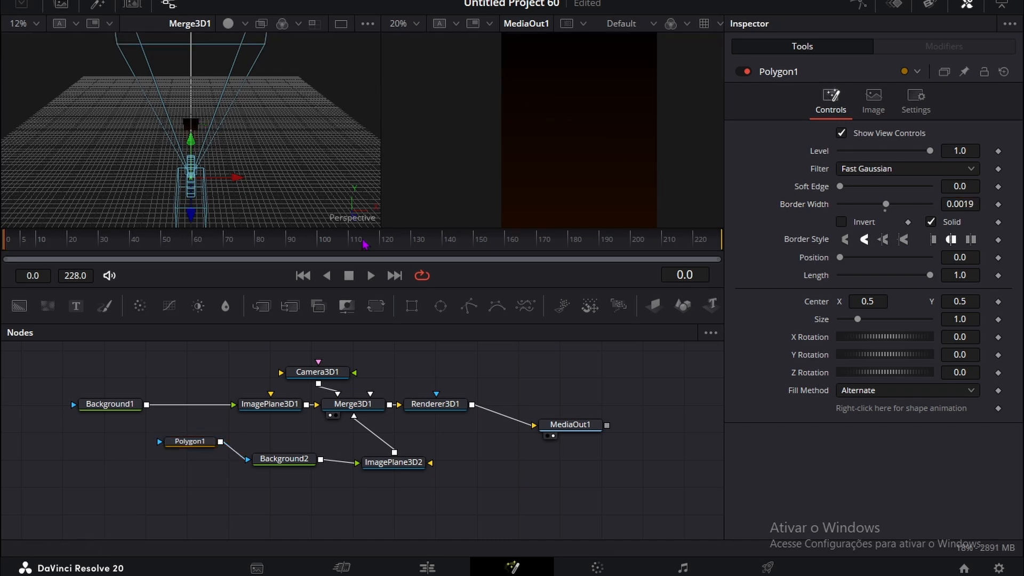
scroll(204, 140, "up", 5)
scroll(205, 140, "down", 3)
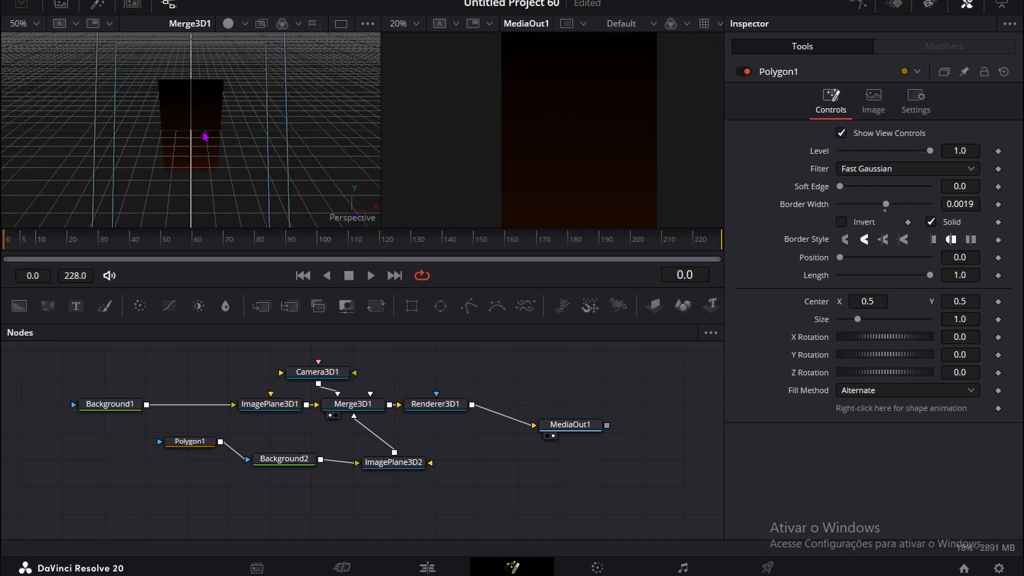
left_click(200, 444)
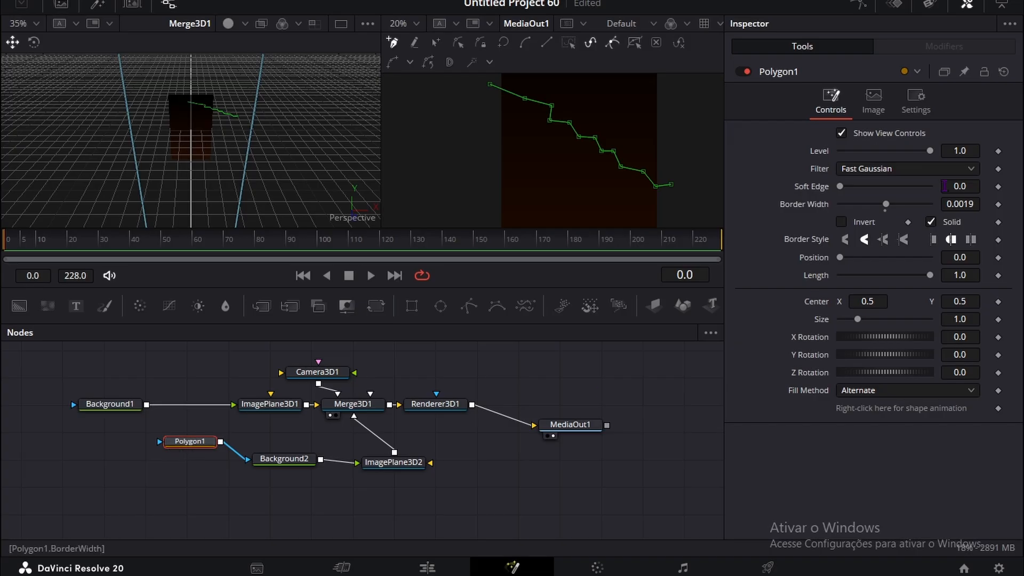
left_click_drag(956, 204, 1013, 204)
key("ctrl+z")
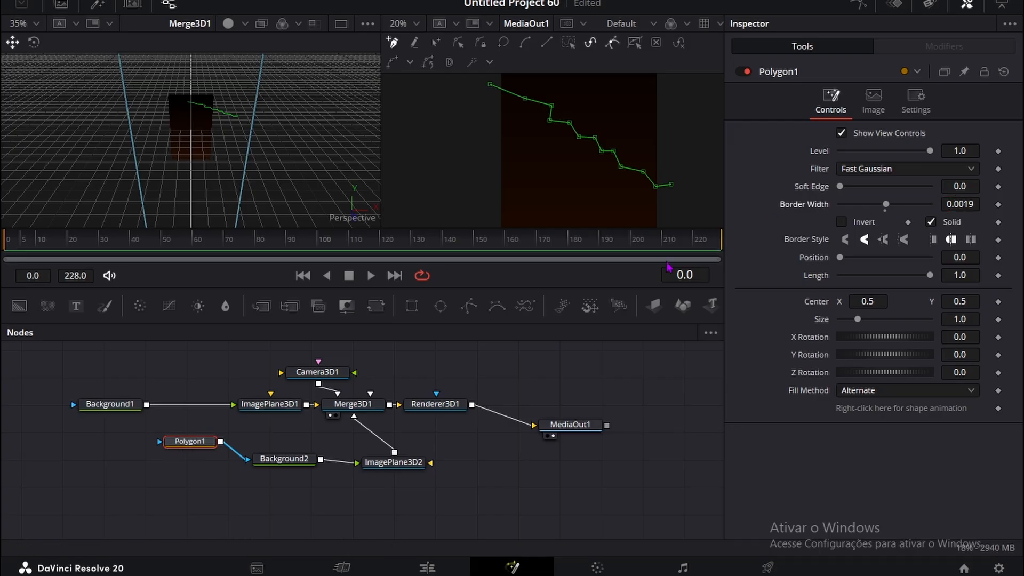
Step: Preview Polygon1 on its own, lower its center to about X -0.0195, Y 0.1449, and return the viewer to Merge3D1
key("1")
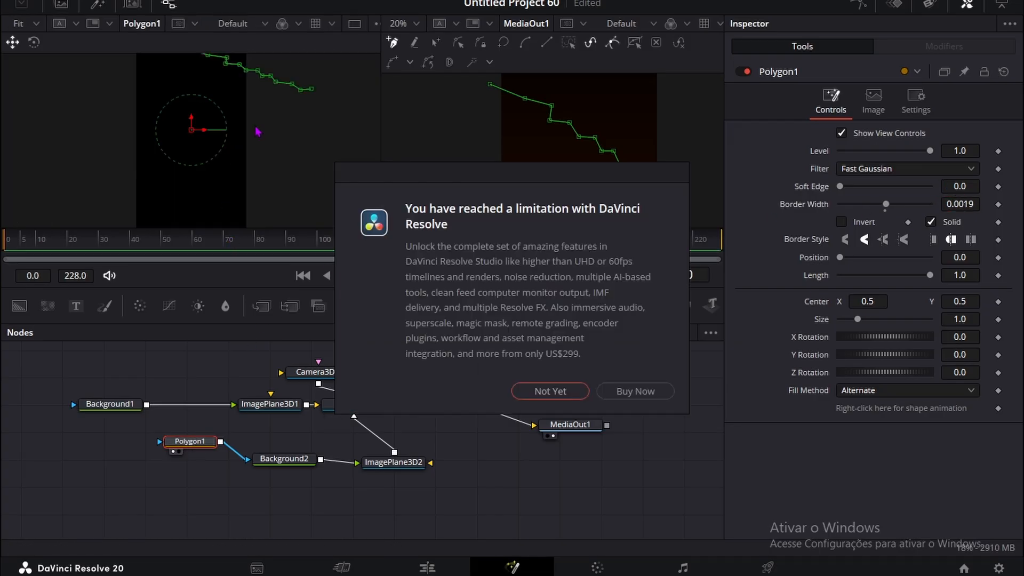
left_click(533, 388)
scroll(201, 116, "down", 2)
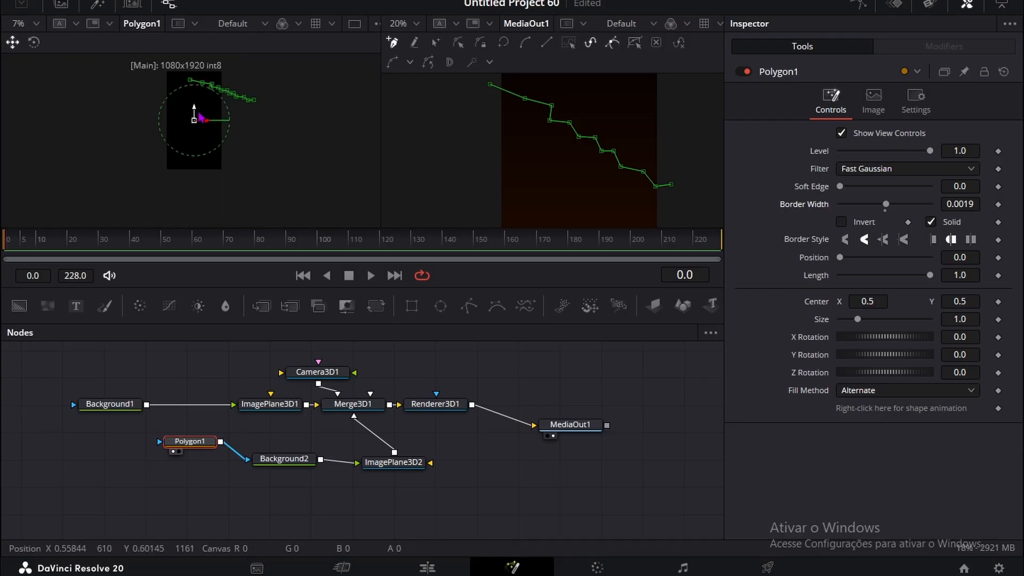
left_click_drag(194, 109, 180, 156)
left_click(352, 403)
key("1")
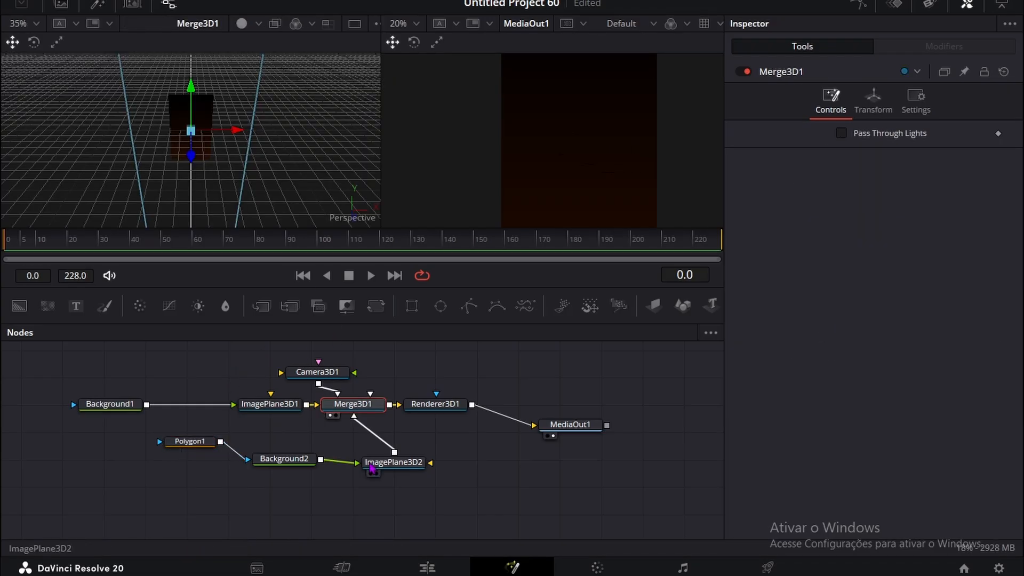
Step: Set ImagePlane3D2's Z translation to 0.44
left_click(373, 461)
left_click(894, 101)
left_click_drag(910, 185, 937, 184)
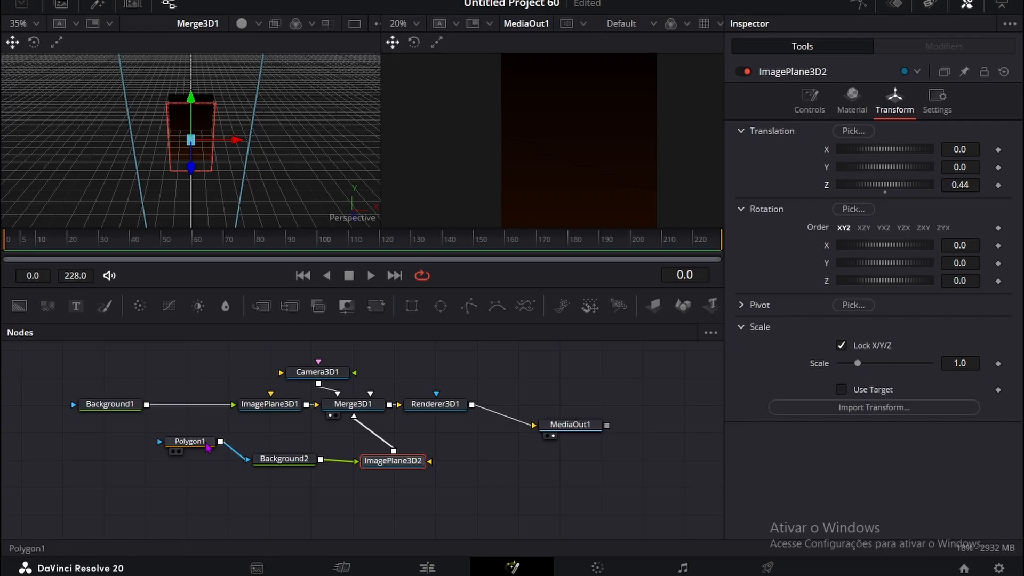
Step: Change Background2's solid color to red by raising its Red channel
left_click(284, 459)
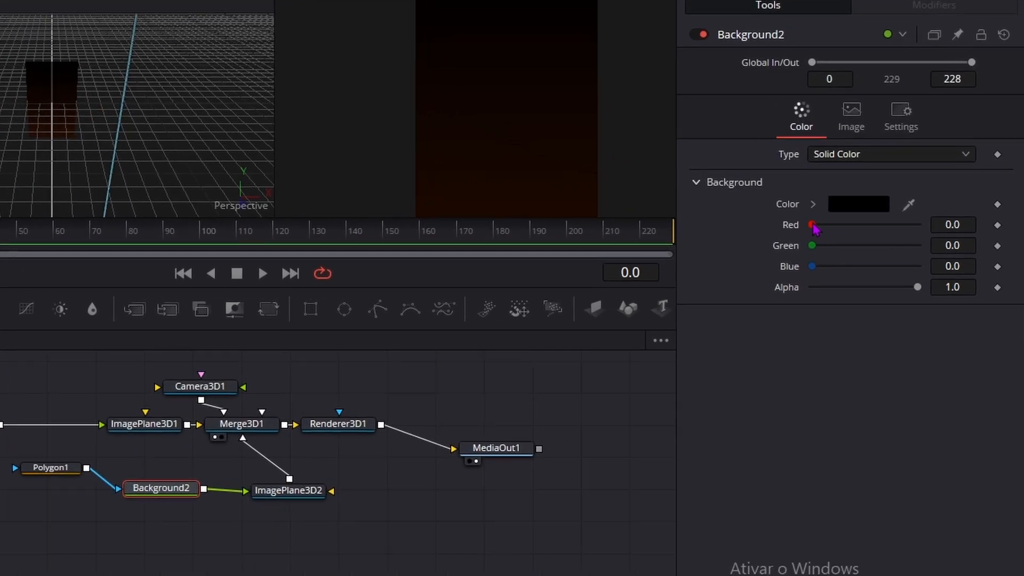
left_click_drag(841, 234, 933, 233)
left_click(210, 512)
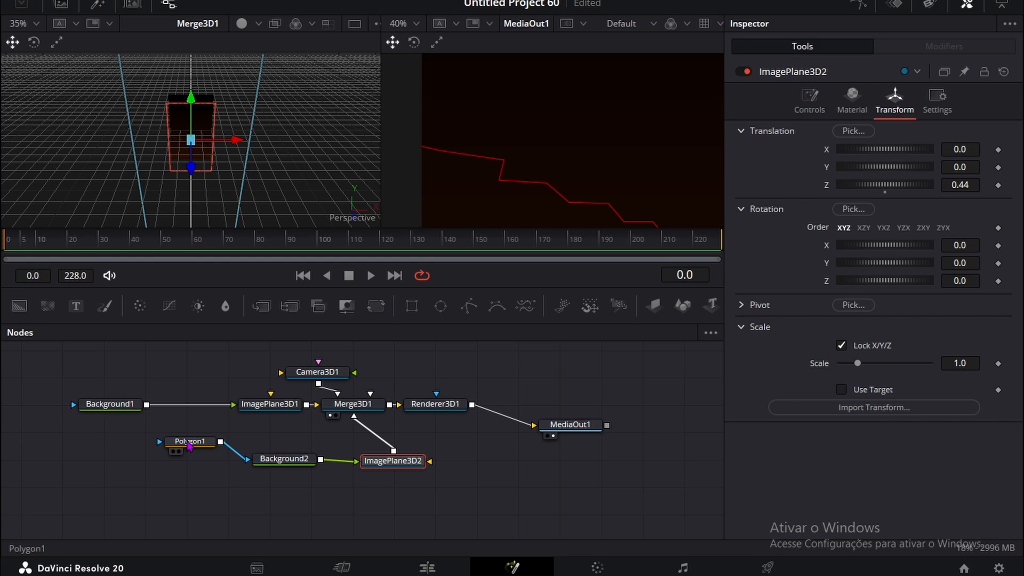
Step: Reduce Polygon1's Size to 0.826
left_click(190, 443)
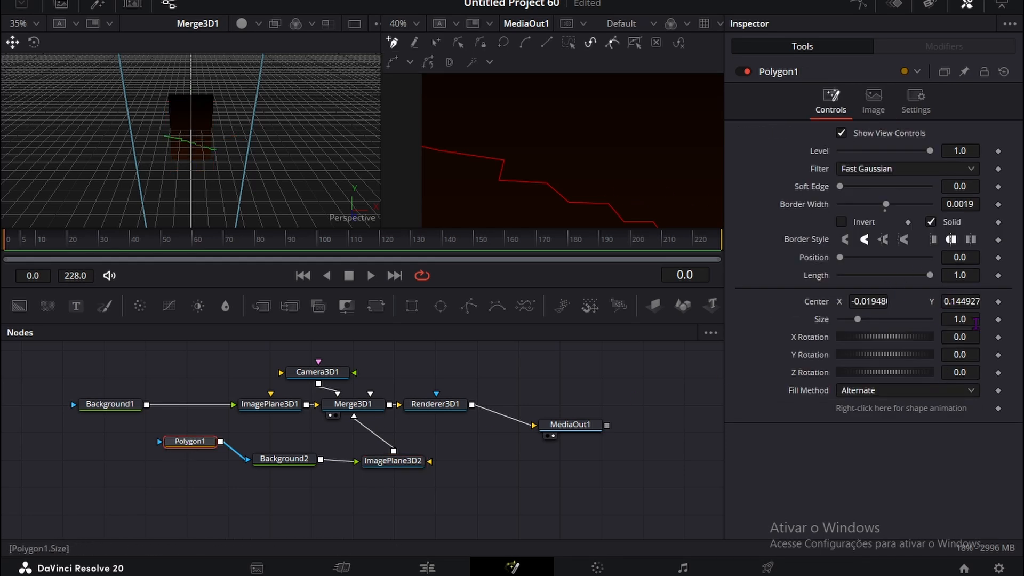
left_click_drag(975, 322, 885, 322)
scroll(550, 176, "down", 3)
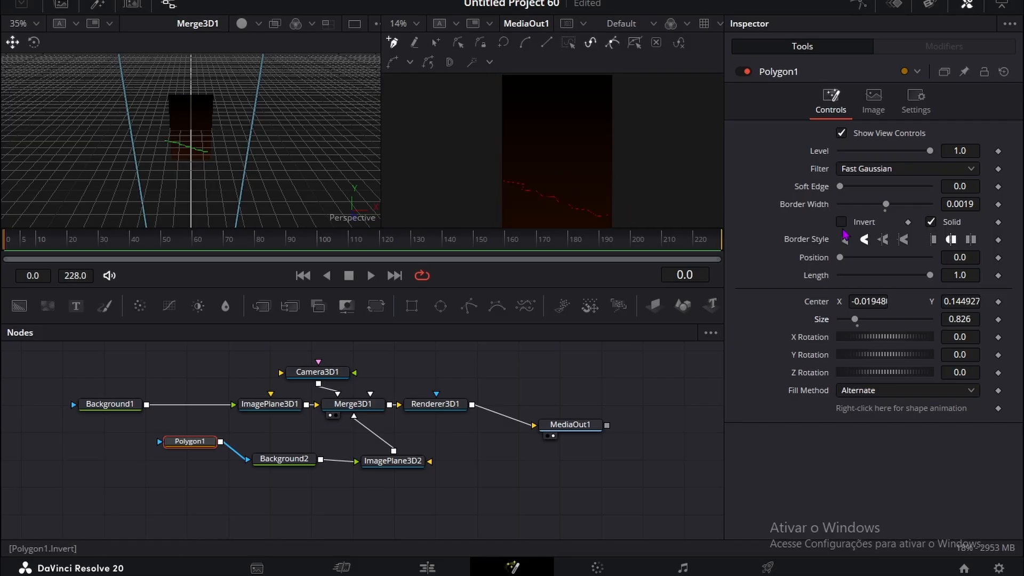
Step: Move Polygon1's center to about X 0.0325, Y 0.2889 and set its Border Width to 0.0043
left_click_drag(962, 301, 982, 301)
left_click_drag(869, 301, 881, 302)
scroll(550, 155, "up", 3)
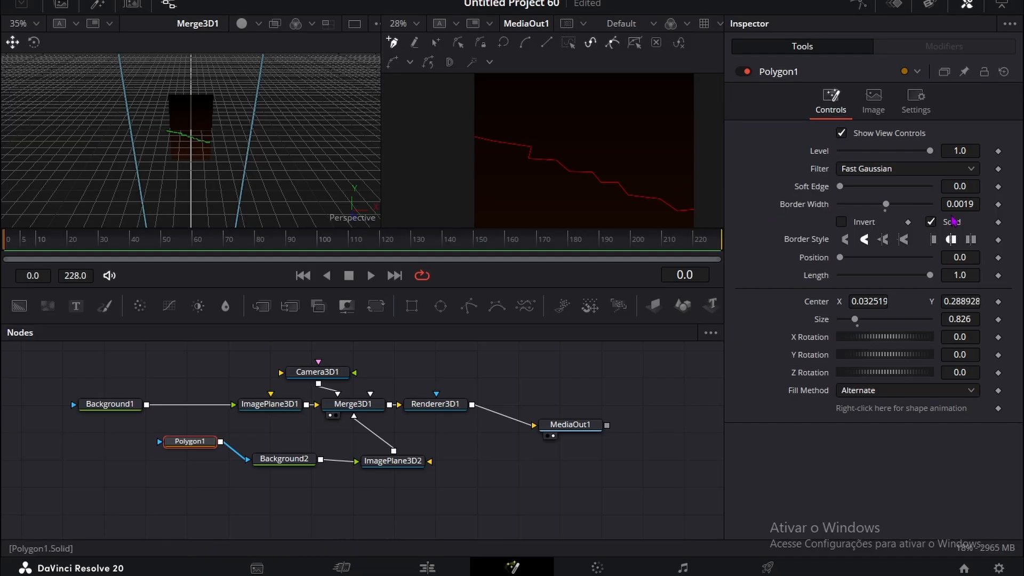
left_click_drag(957, 204, 966, 205)
scroll(548, 165, "down", 2)
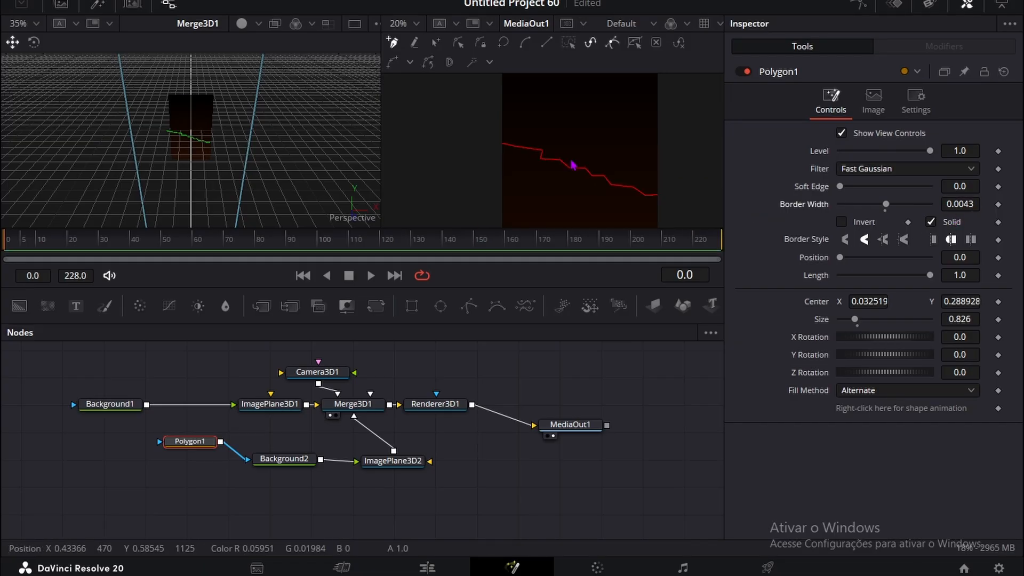
left_click(507, 497)
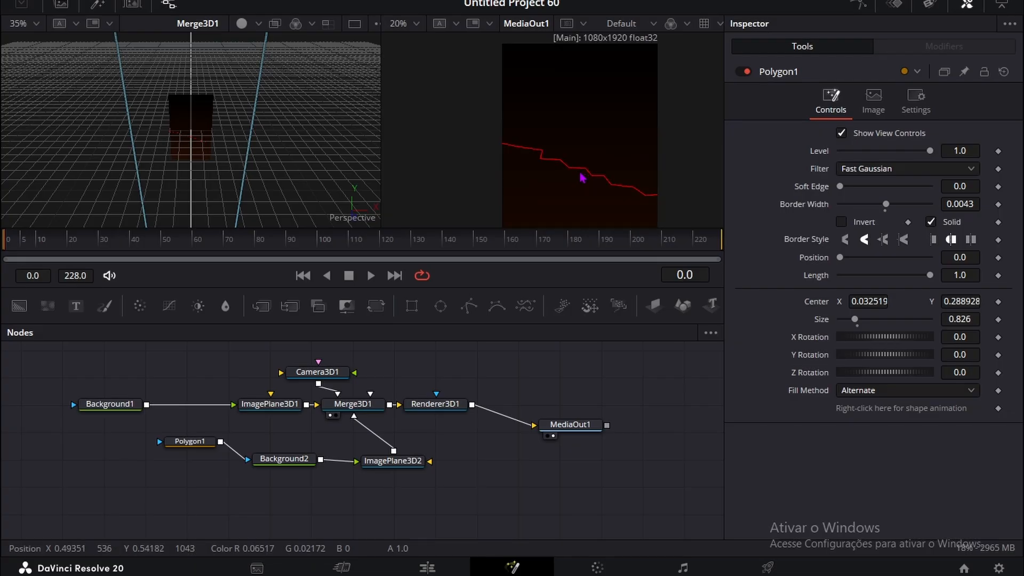
scroll(582, 178, "up", 2)
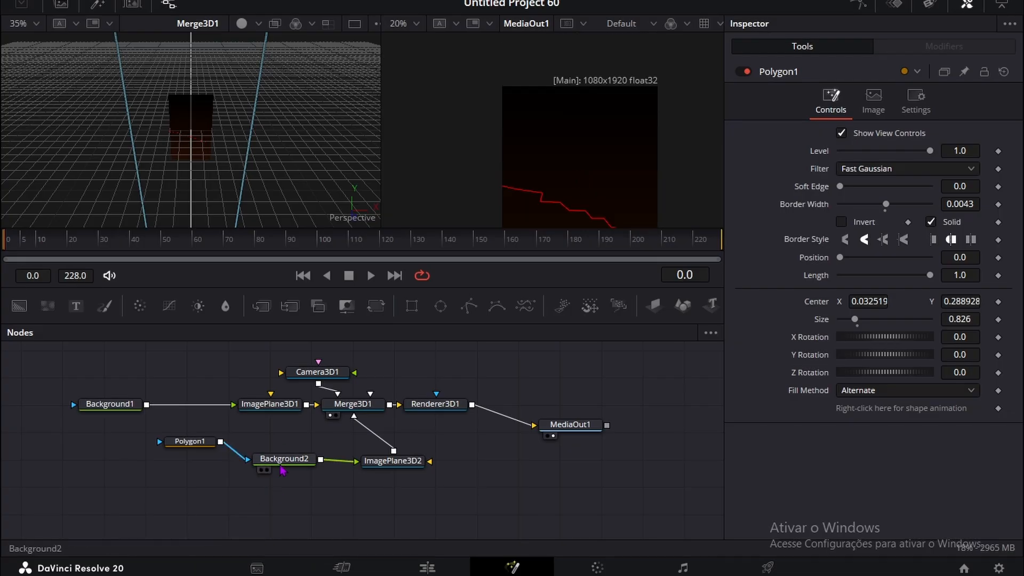
Step: Insert the Neo Glow effect template between Background2 and ImagePlane3D2, with room between the nodes
left_click_drag(280, 463, 273, 464)
left_click(97, 4)
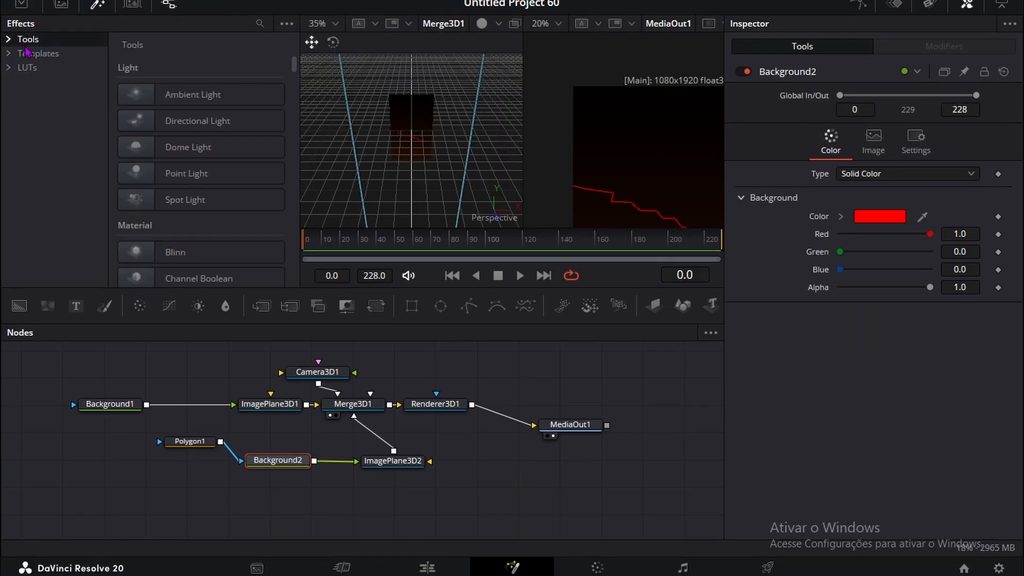
left_click(50, 59)
left_click(278, 101)
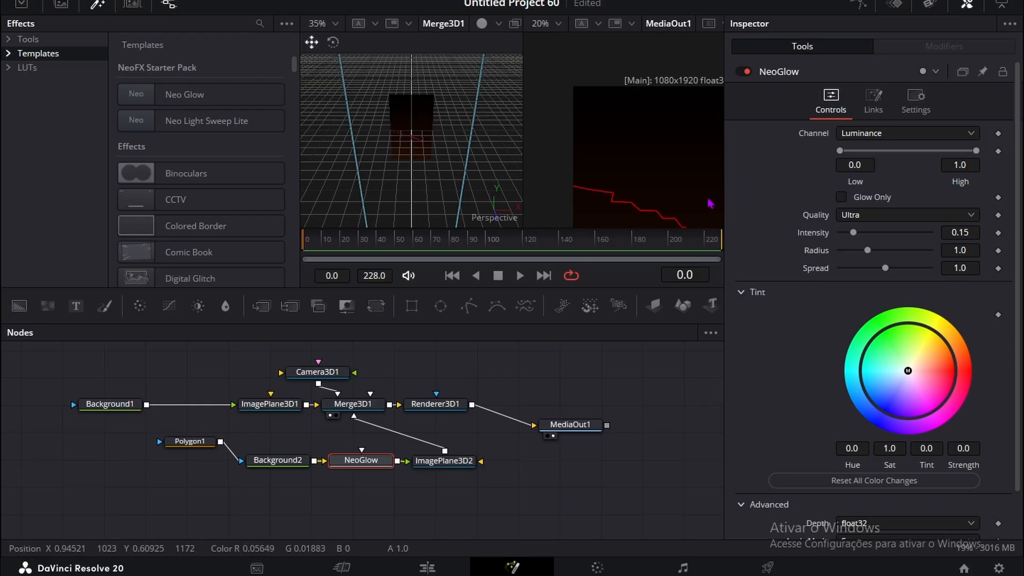
left_click_drag(302, 465, 288, 465)
Step: Set NeoGlow's Spread to 1.57 to widen the glow around the red line
left_click(364, 466)
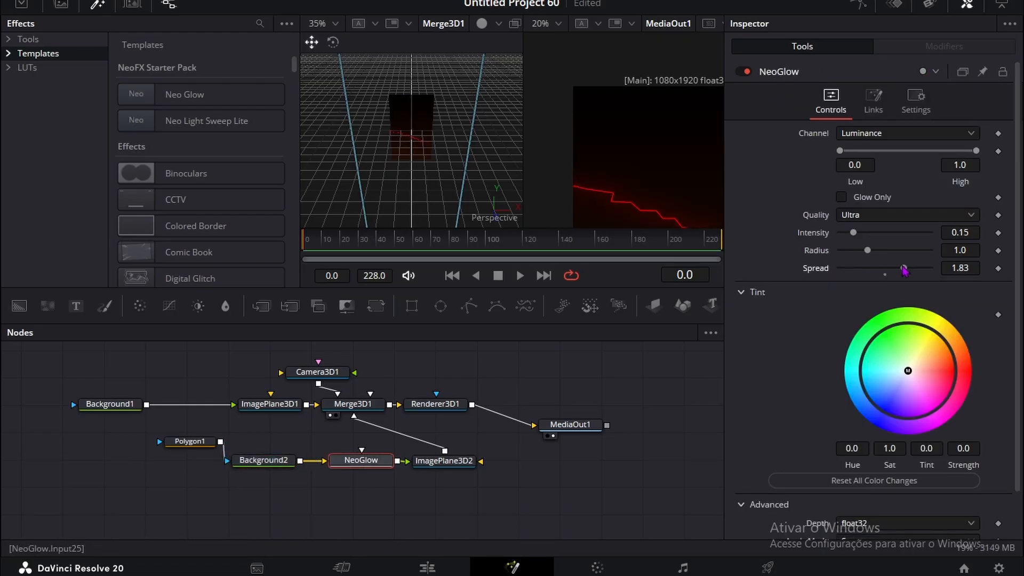
scroll(673, 126, "down", 3)
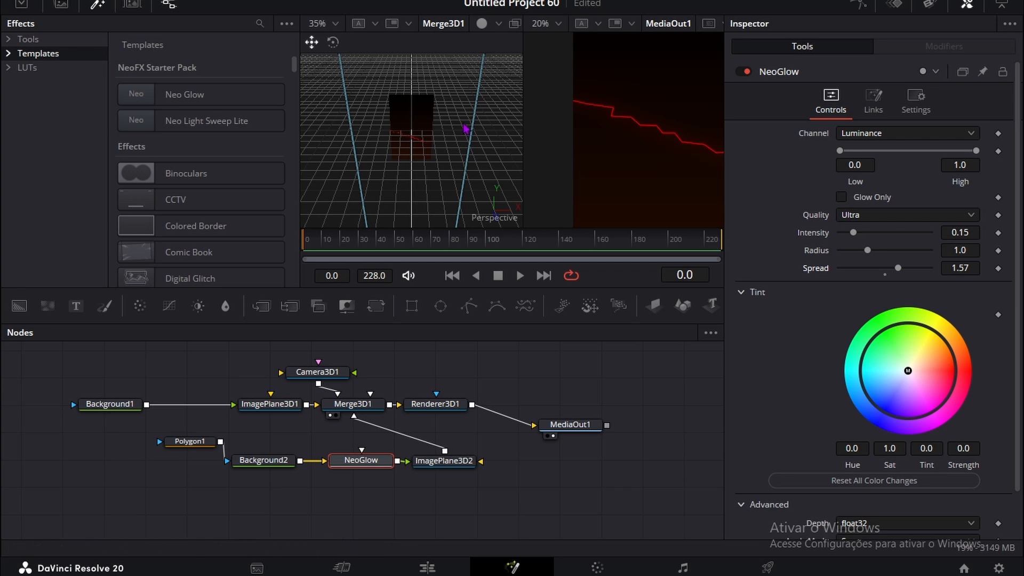
left_click(88, 6)
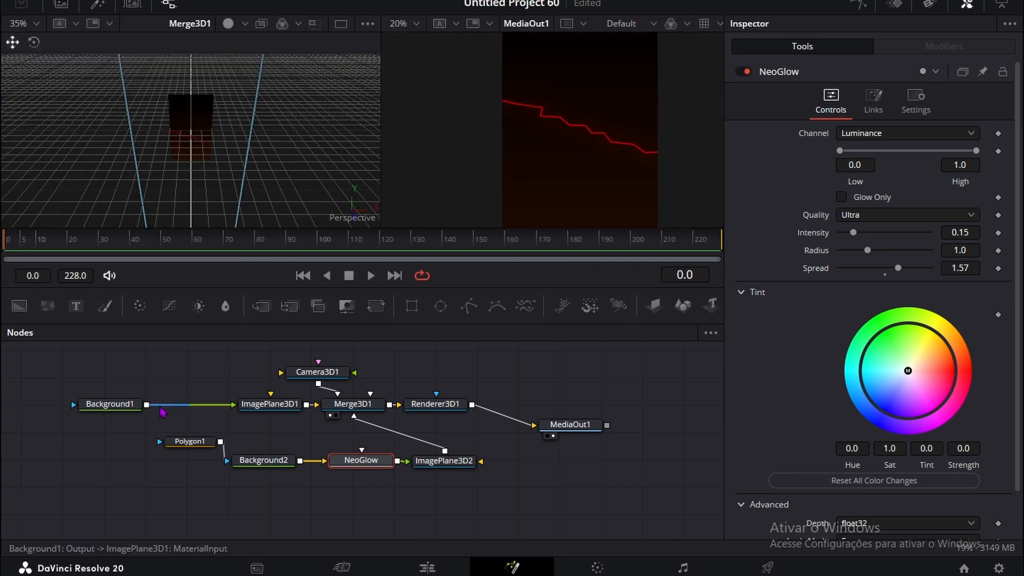
Step: Add the green-screen businessman clip to the node graph below Background2 and connect a Color Curves node after it
scroll(157, 427, "up", 2)
scroll(163, 414, "down", 3)
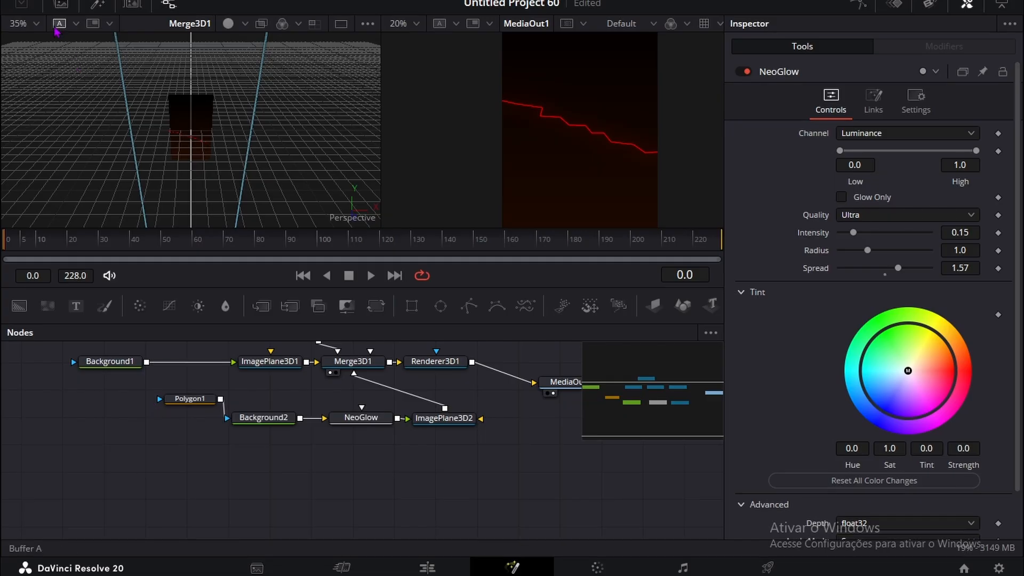
left_click(62, 5)
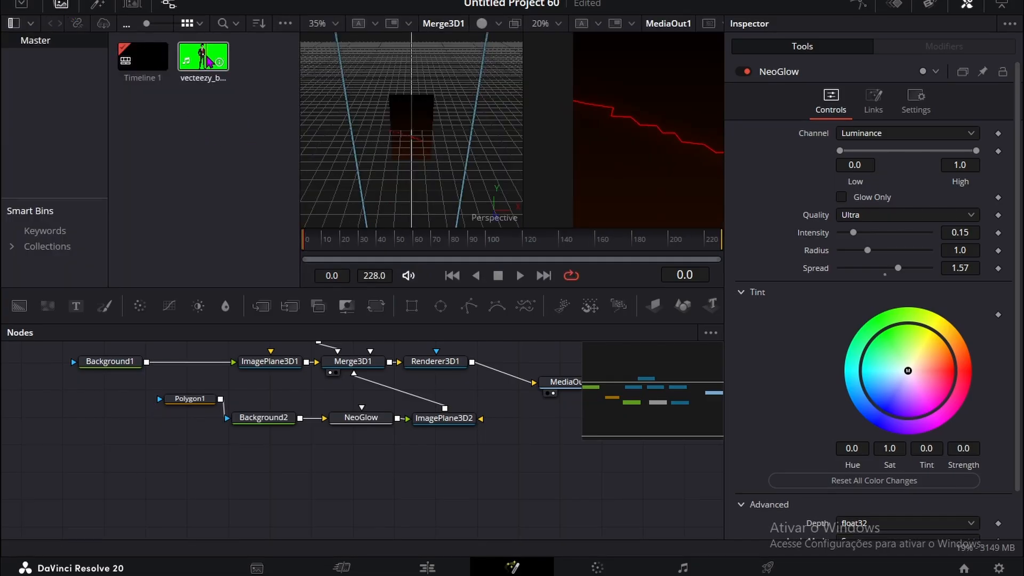
left_click_drag(209, 61, 203, 463)
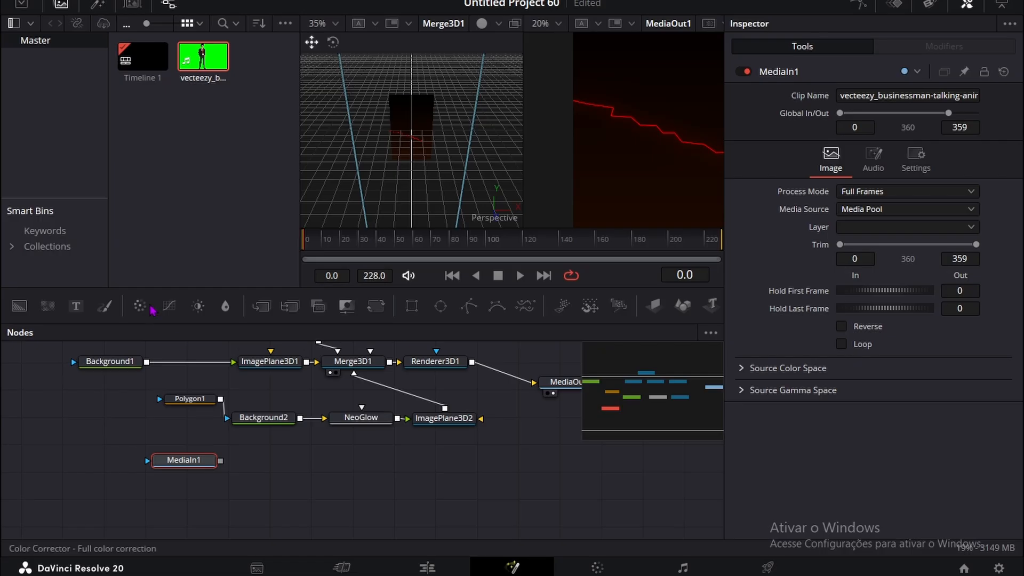
left_click(167, 305)
left_click_drag(277, 462, 278, 462)
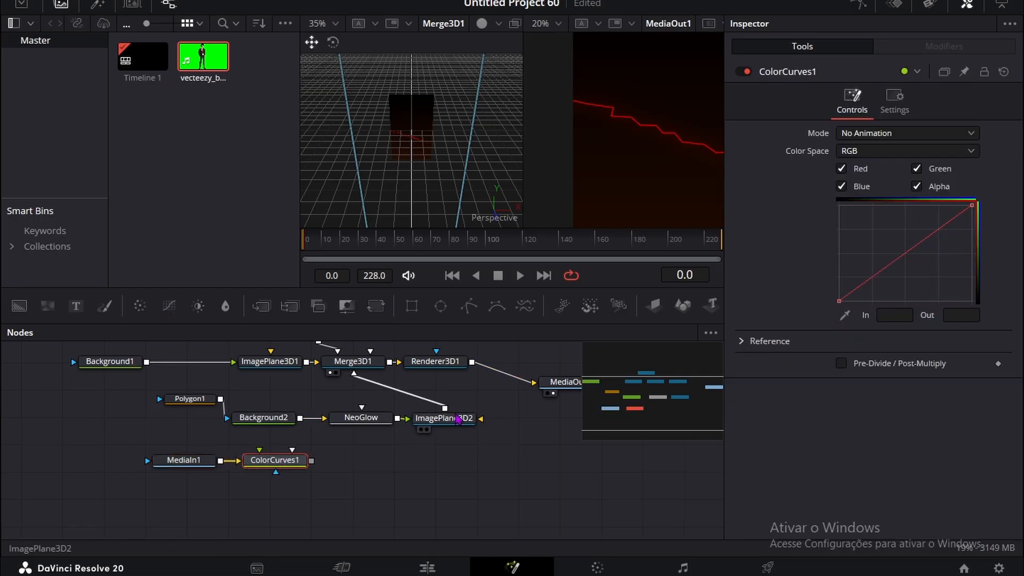
Step: Paste a copy of ImagePlane3D2 after ColorCurves1 and connect it to Merge3D1
left_click(458, 418)
left_click(283, 462)
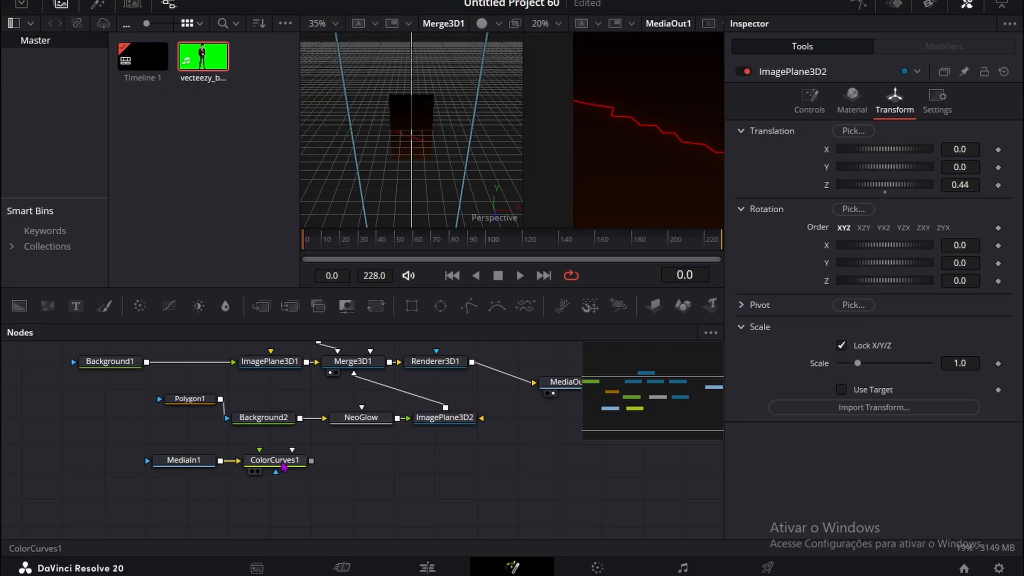
key("ctrl+v")
left_click_drag(336, 463, 353, 367)
left_click(406, 473)
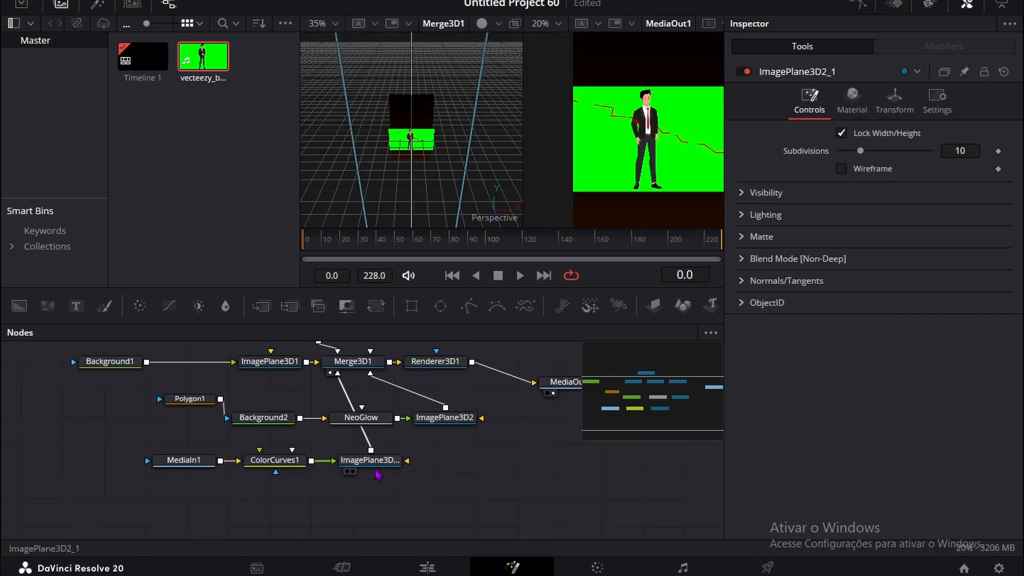
Step: Try keying the businessman clip with an Ultra Keyer after ColorCurves1, sampling the green as its Background Color
left_click(271, 459)
key("shift+space")
type("key")
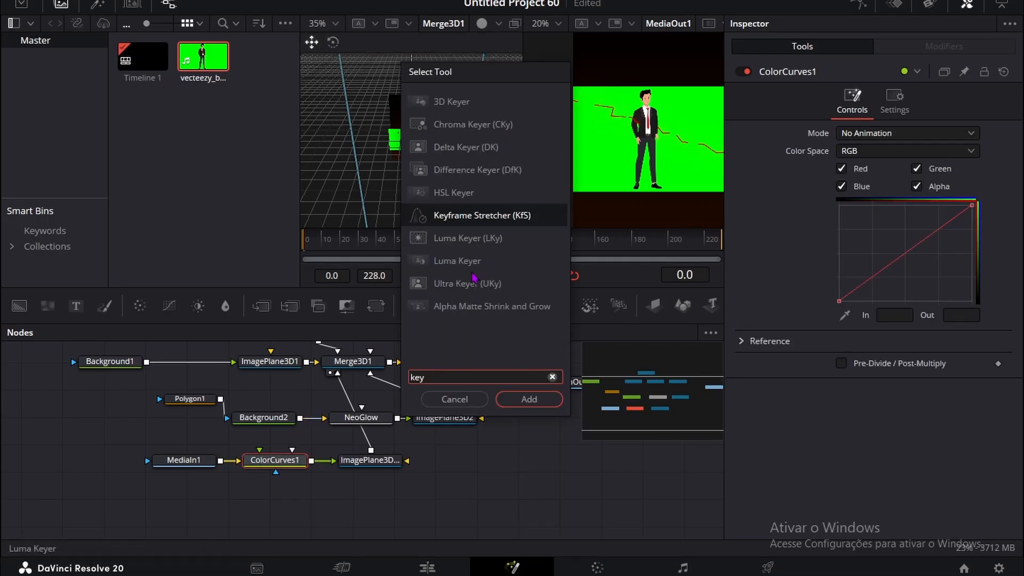
left_click(485, 283)
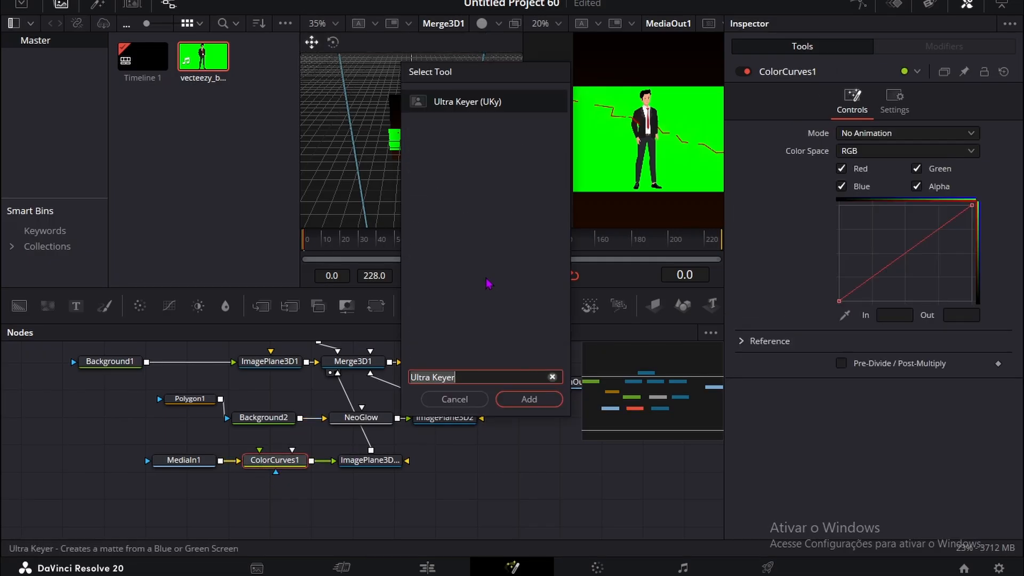
left_click(515, 407)
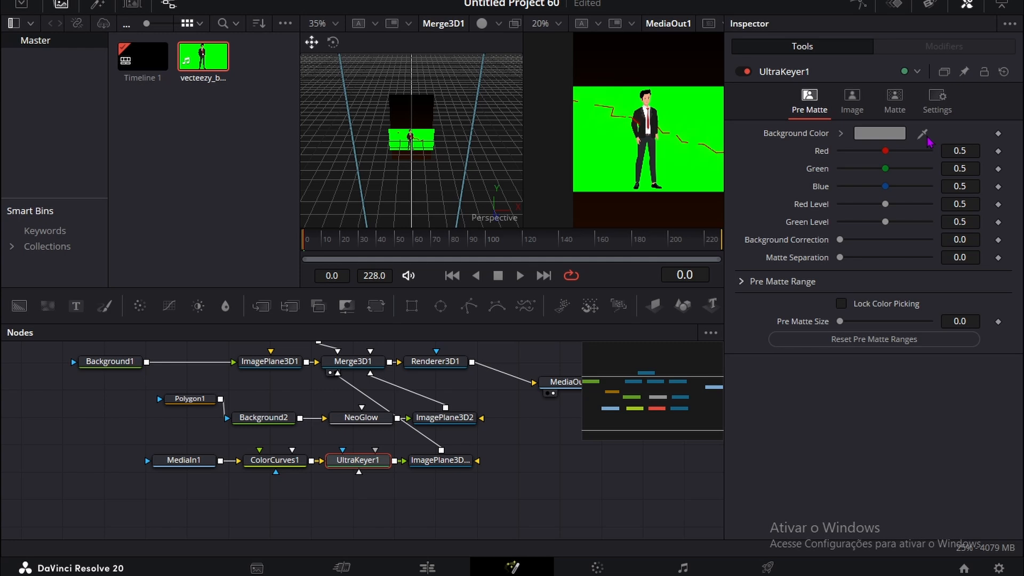
left_click_drag(745, 116, 612, 115)
Step: Delete the Ultra Keyer that follows ColorCurves1
left_click(277, 461)
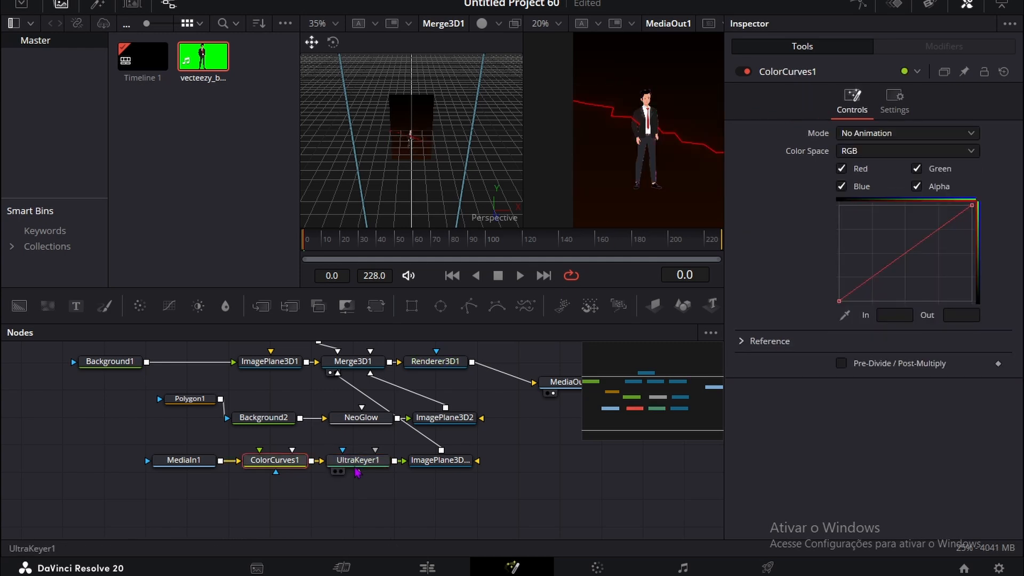
left_click(356, 462)
key("Delete")
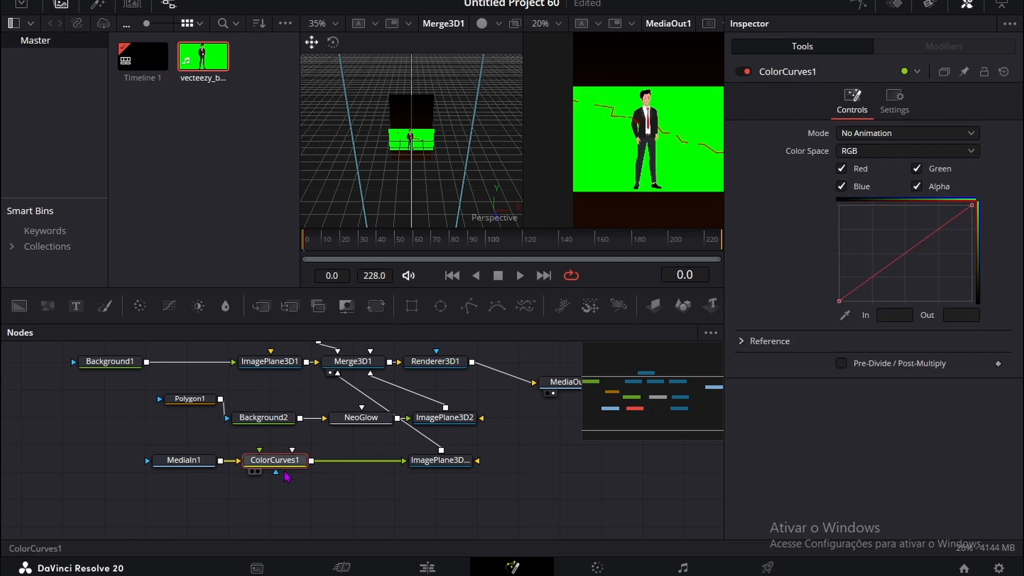
Step: Insert an Ultra Keyer between MediaIn1 and ColorCurves1 and sample the clip's green as its Background Color
left_click_drag(274, 468, 349, 468)
left_click(205, 463)
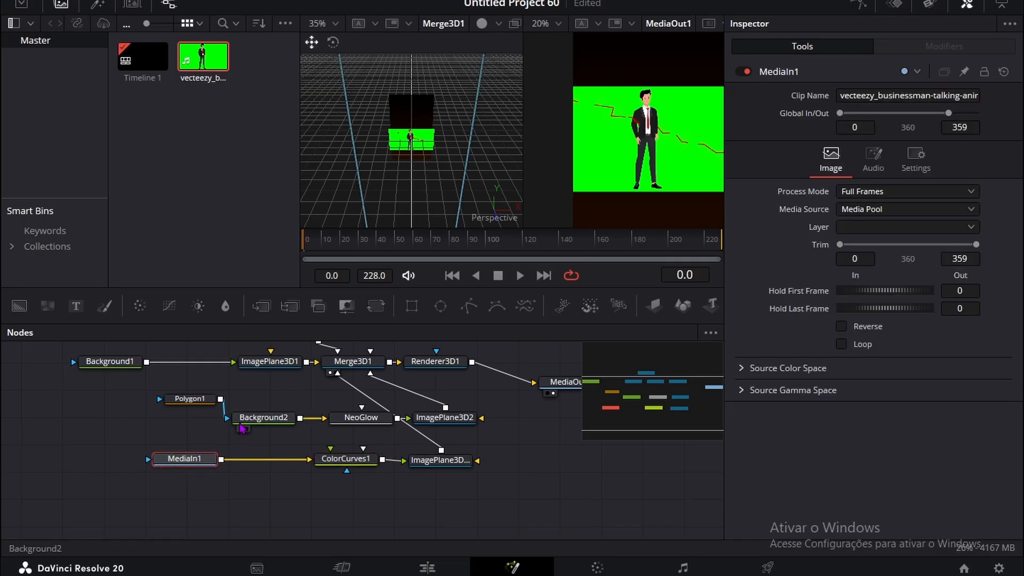
key("shift+space")
type("key")
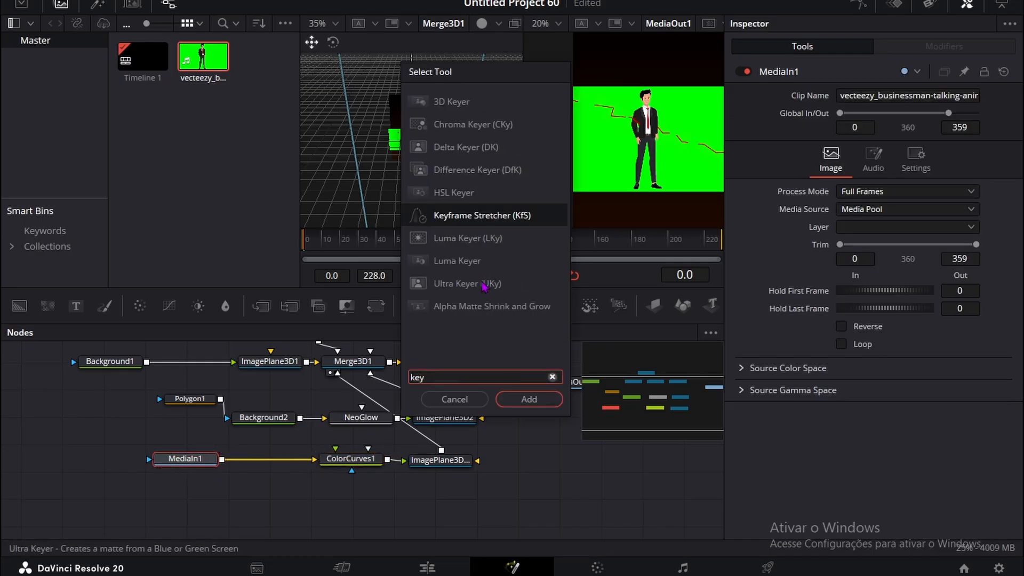
left_click(482, 283)
left_click(529, 399)
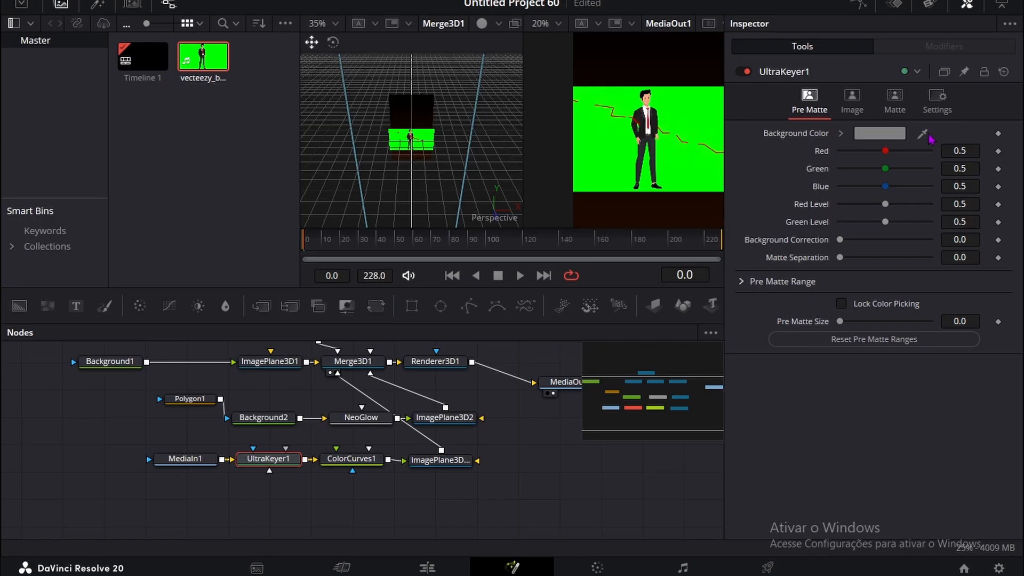
left_click_drag(730, 107, 602, 64)
Step: Raise the start of ColorCurves1's curve to about In 0.01, Out 0.98 to turn the businessman into a white silhouette
left_click(354, 460)
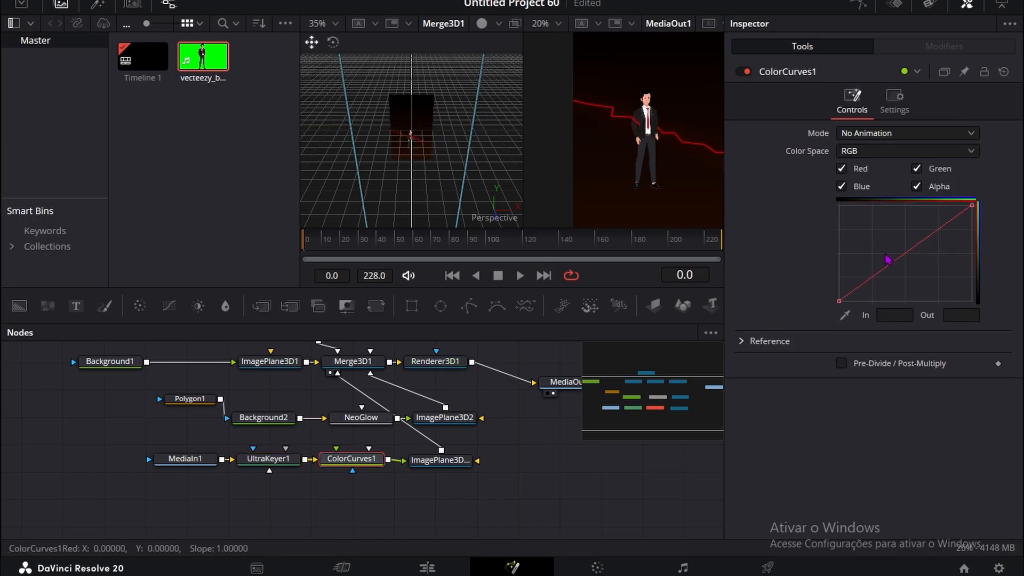
left_click_drag(902, 265, 840, 210)
left_click(891, 246)
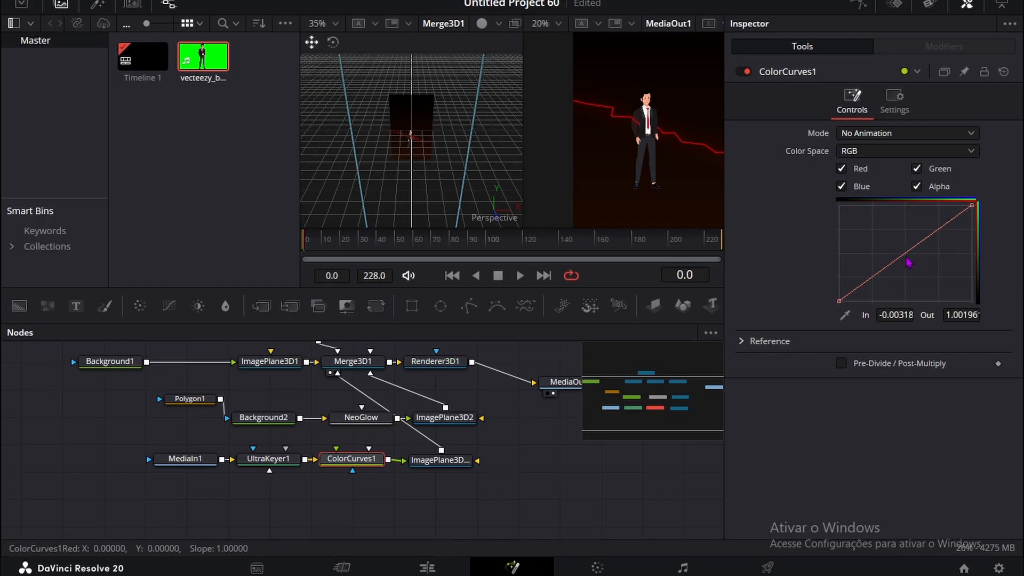
left_click_drag(908, 262, 845, 214)
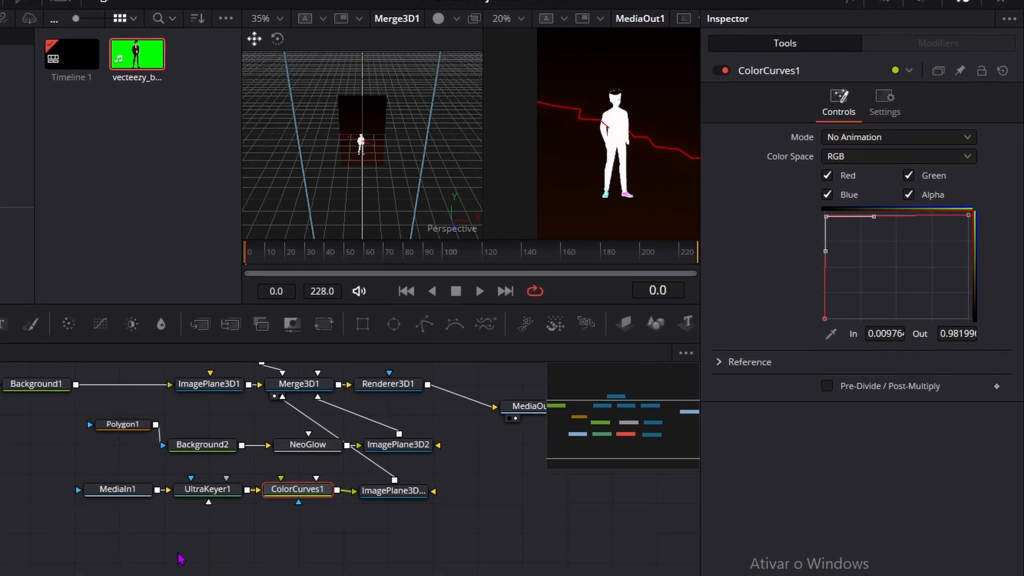
Step: Select the businessman's image plane and set the timeline playback resolution to Half
left_click(440, 460)
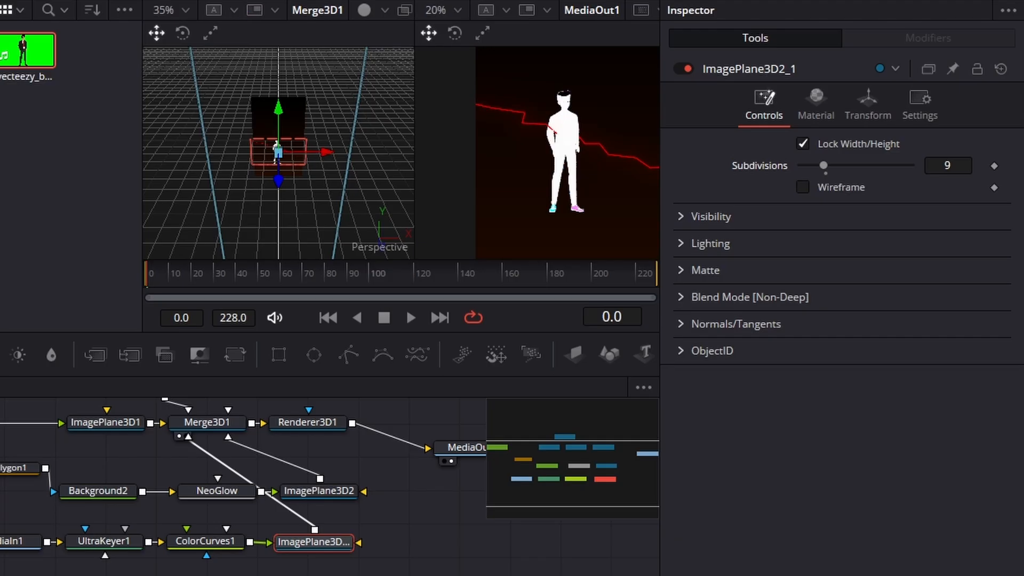
left_click(186, 1)
mouse_move(315, 19)
left_click(487, 37)
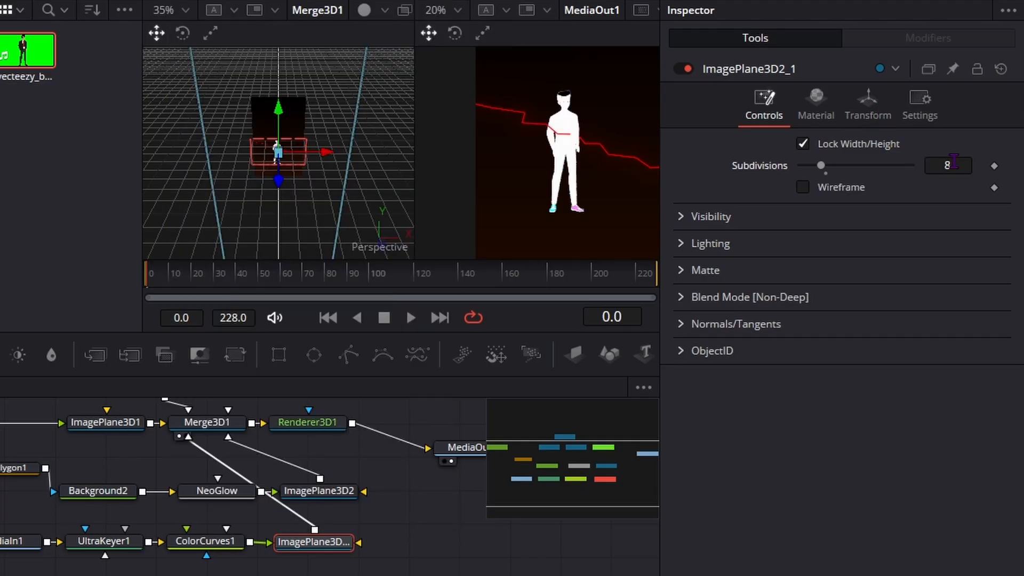
Step: Undo the last Subdivisions change on the businessman's image plane and set its Scale to 0.316
key("ctrl+z")
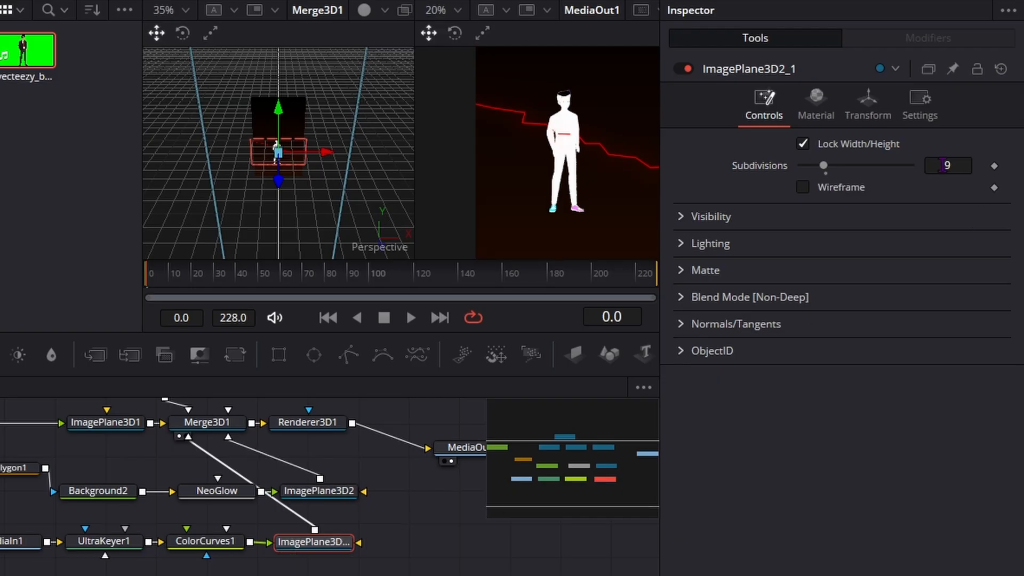
left_click(867, 104)
left_click_drag(959, 425, 923, 424)
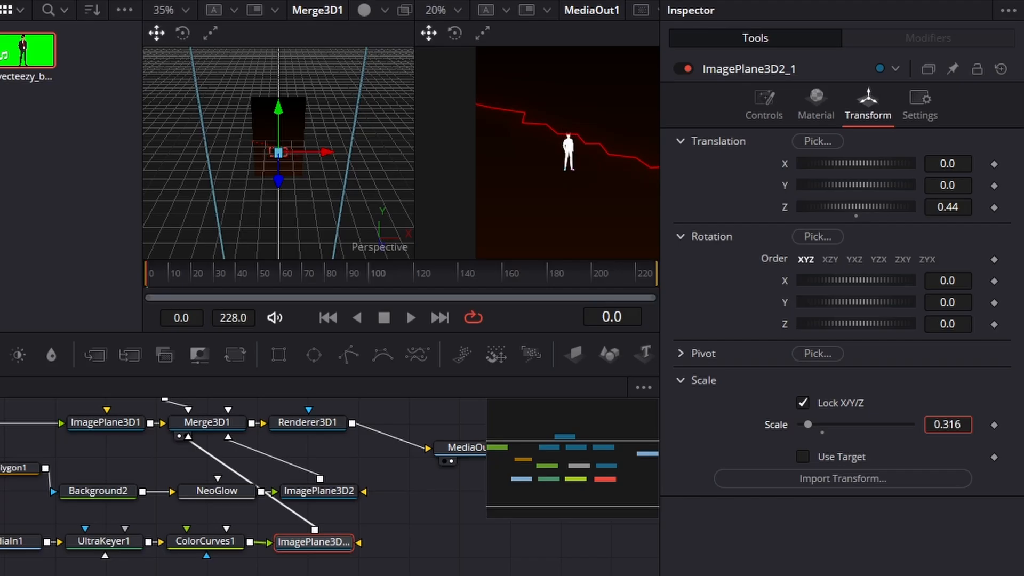
scroll(560, 131, "up", 5)
scroll(562, 129, "down", 3)
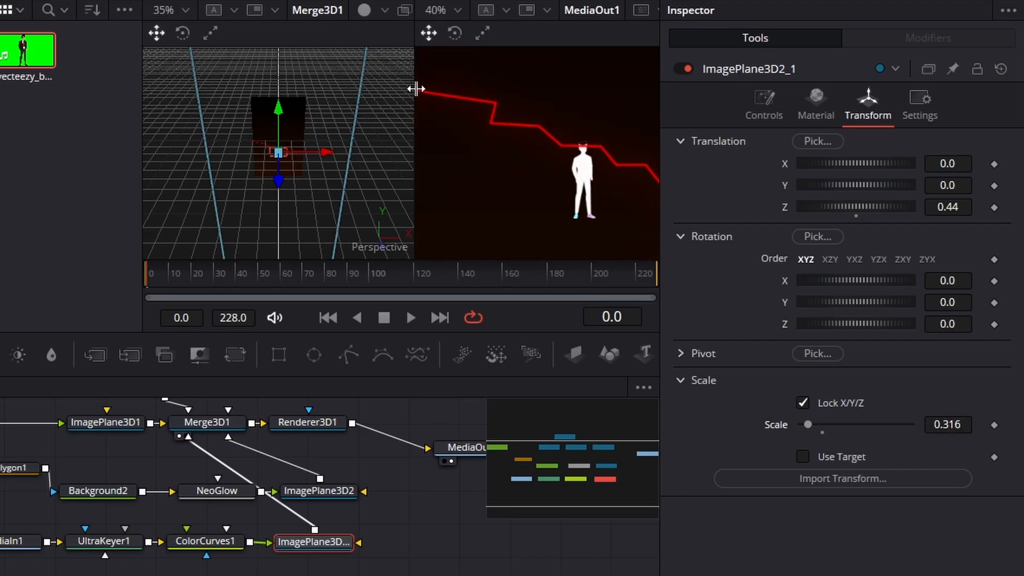
Step: Close the media pool and set the timeline playback resolution to Full
left_click(0, 0)
left_click(187, 0)
mouse_move(309, 18)
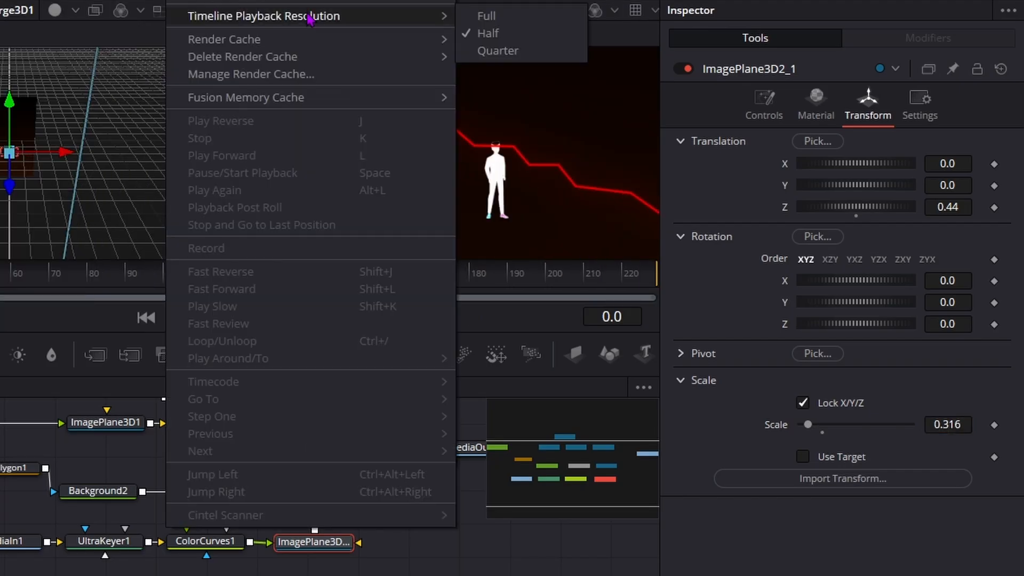
left_click(492, 19)
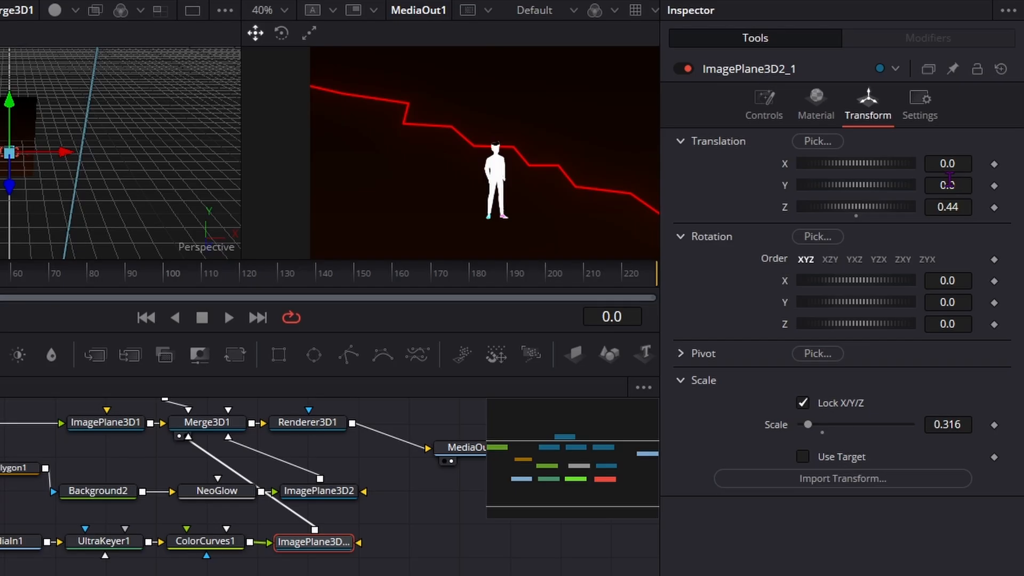
Step: Set the Y translation of the businessman's image plane to 0.155 so the figure stands on the red line
left_click_drag(949, 183, 1022, 183)
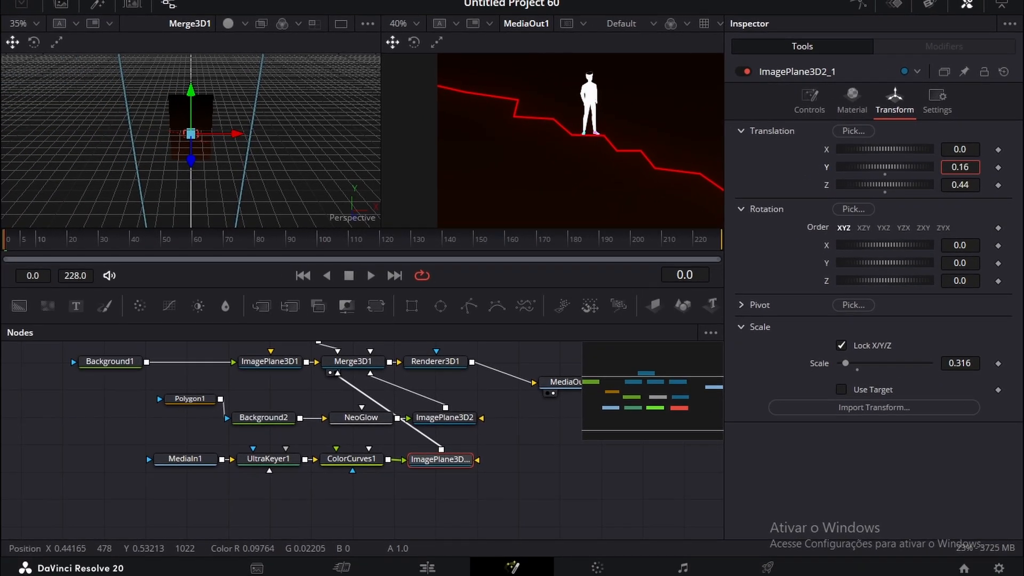
left_click_drag(959, 167, 954, 166)
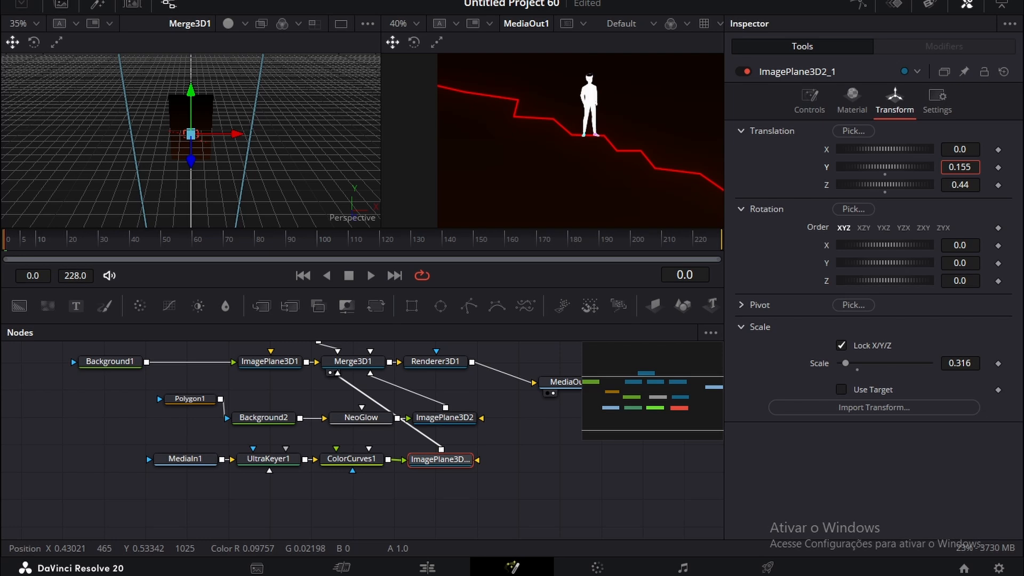
Step: Inspect the full vertical frame, select the camera node and play the composition back from near its start
scroll(596, 132, "down", 1)
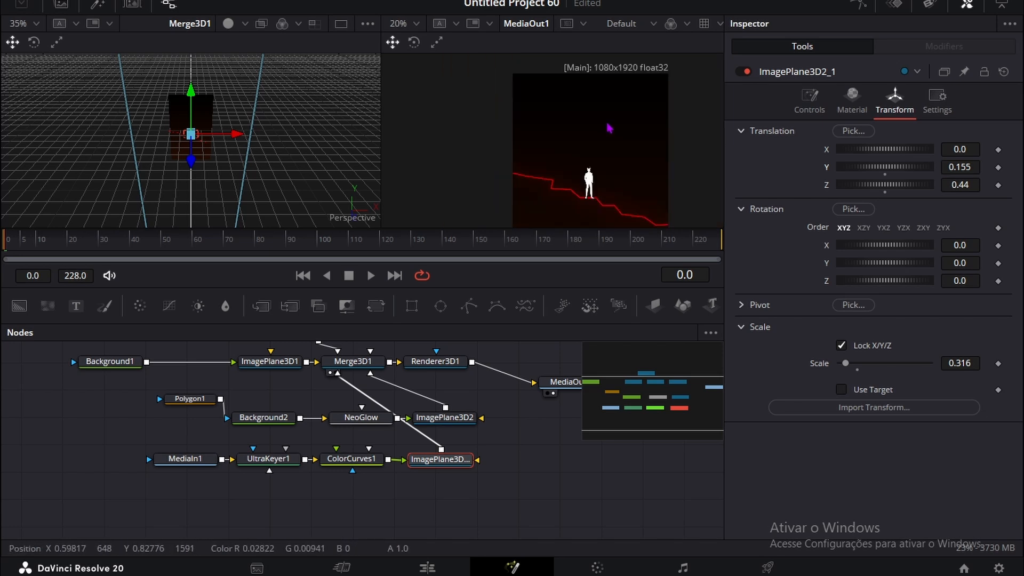
scroll(608, 128, "down", 2)
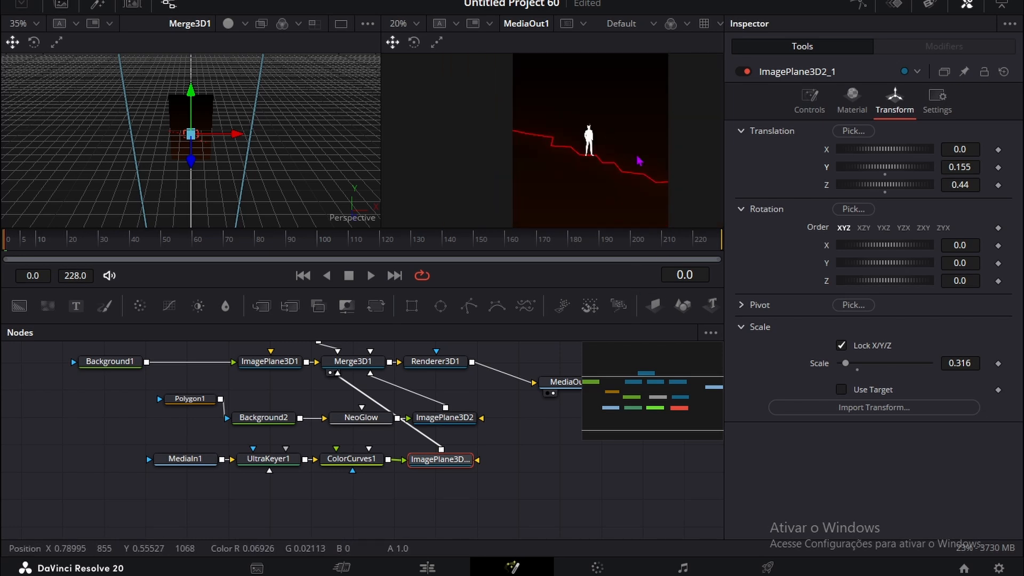
scroll(600, 153, "up", 4)
scroll(600, 154, "down", 3)
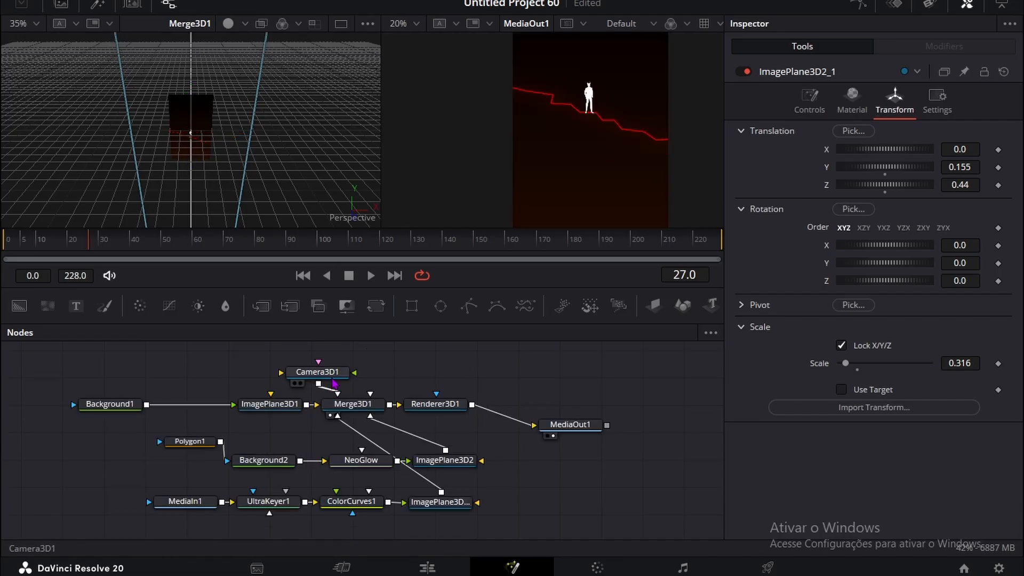
left_click(331, 372)
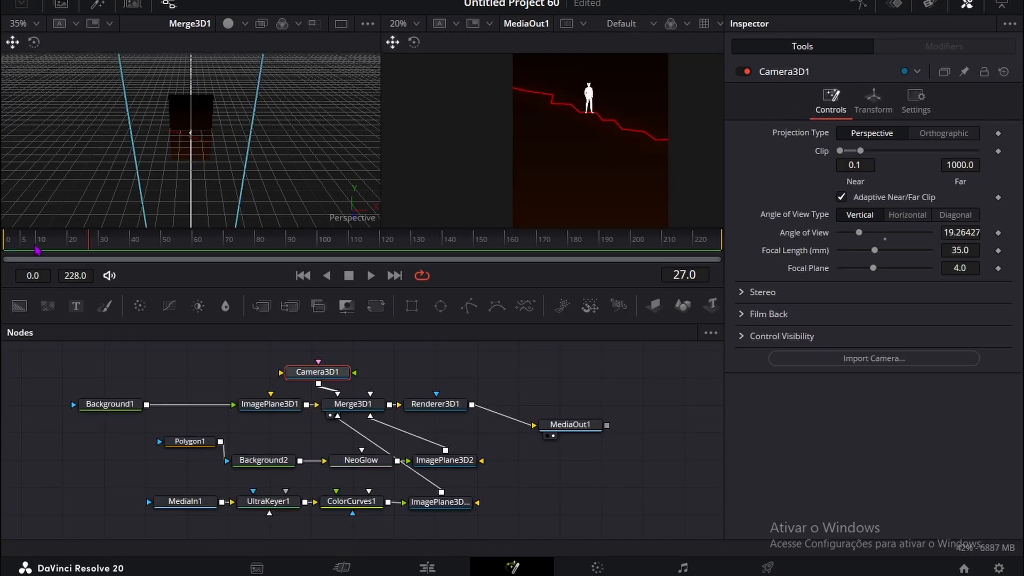
left_click_drag(37, 250, 12, 238)
key("space")
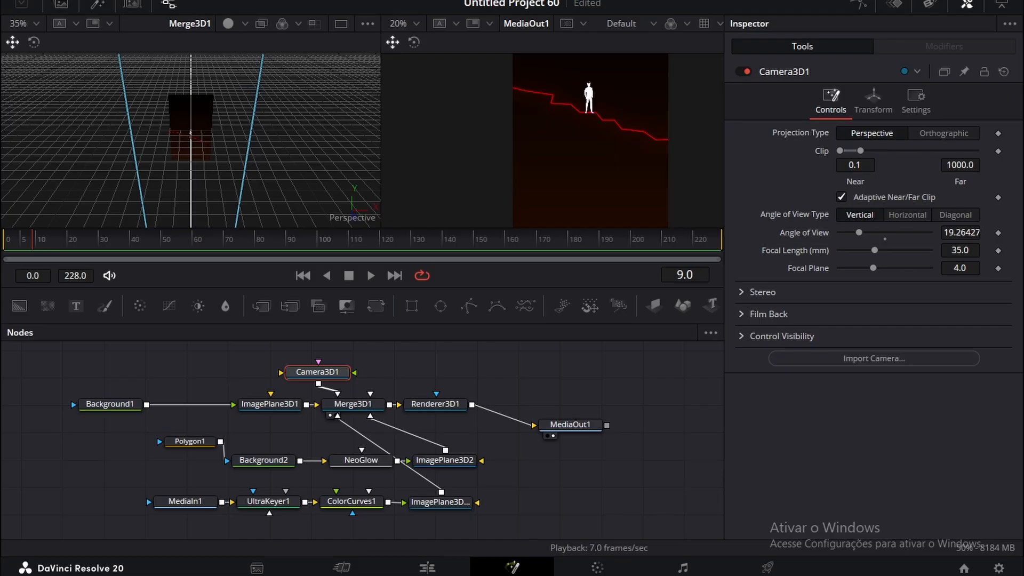
left_click(333, 0)
mouse_move(443, 28)
left_click(574, 44)
Step: Play the composition from near the start to frame 26 and keyframe the camera's X, Y and Z translation there
key("space")
left_click_drag(97, 245, 13, 243)
key("space")
key("space")
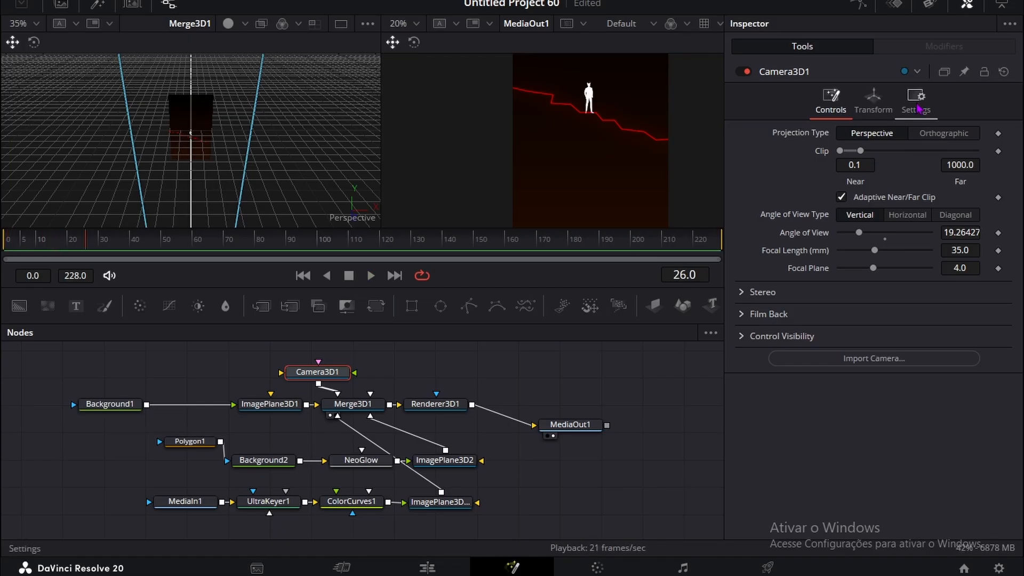
left_click(874, 104)
left_click(998, 151)
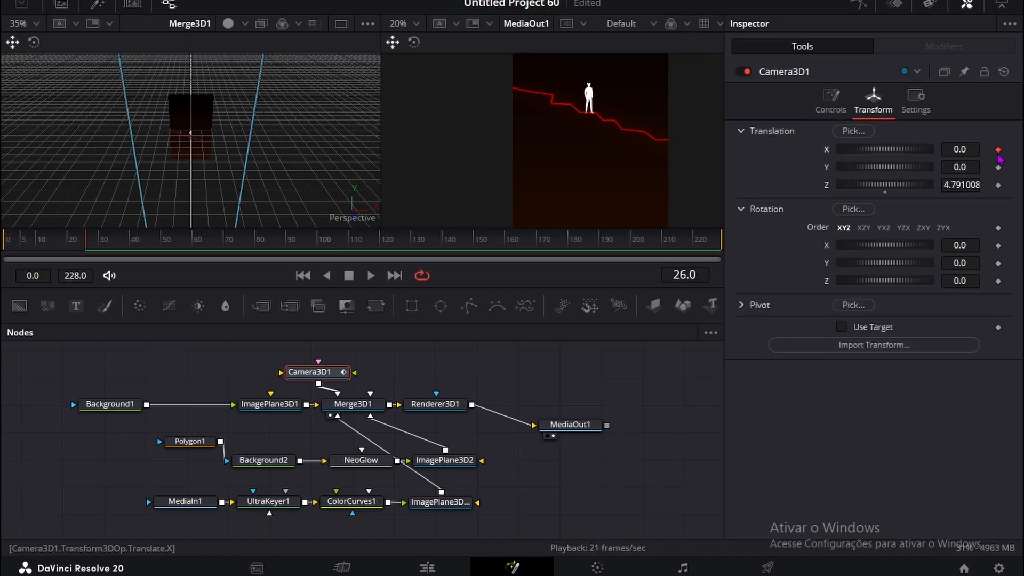
left_click(998, 168)
left_click(998, 185)
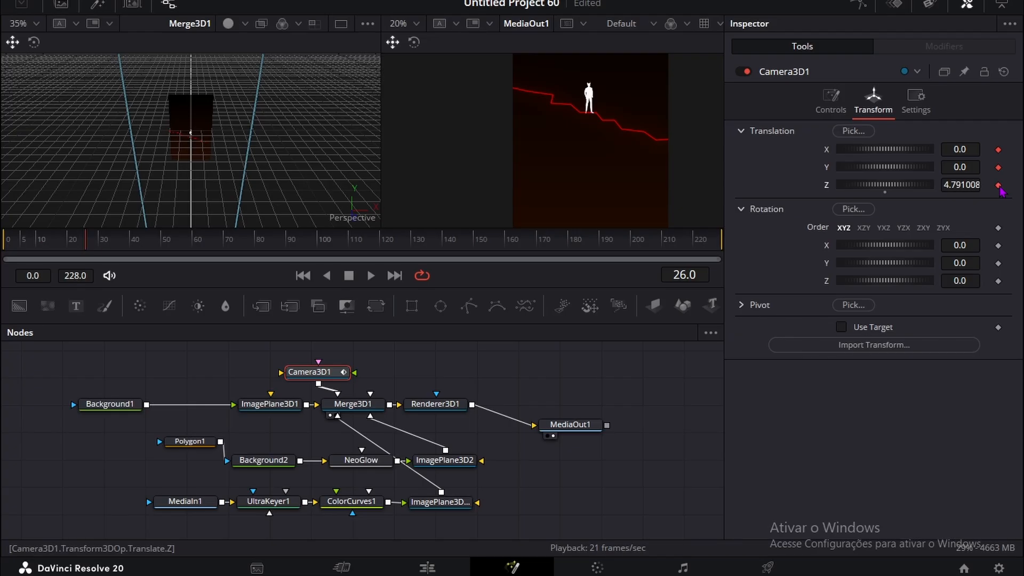
Step: Advance playback to frame 57 and add a second set of keyframes on the camera's X, Y and Z translation
key("space")
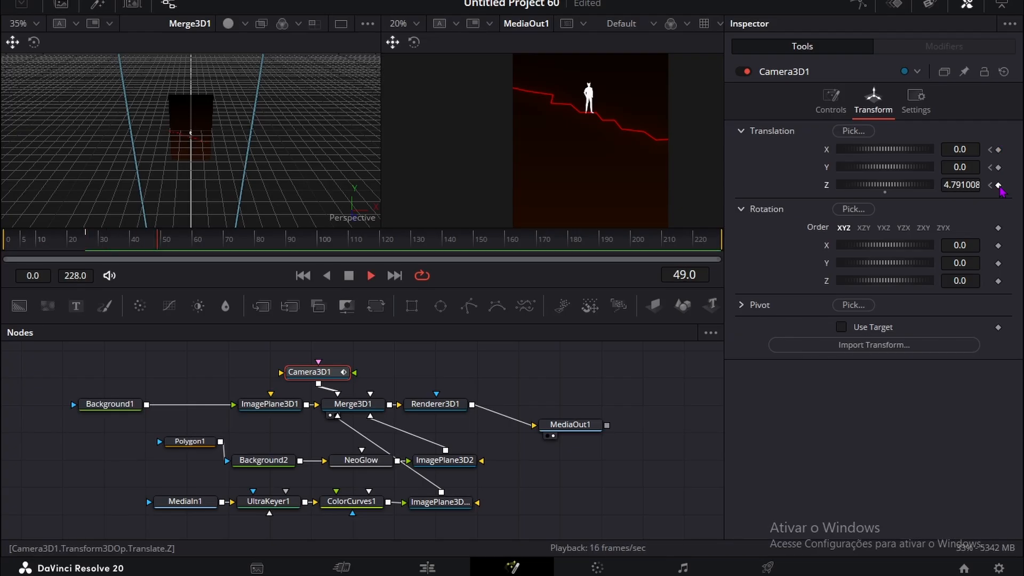
key("space")
left_click(998, 185)
left_click(998, 167)
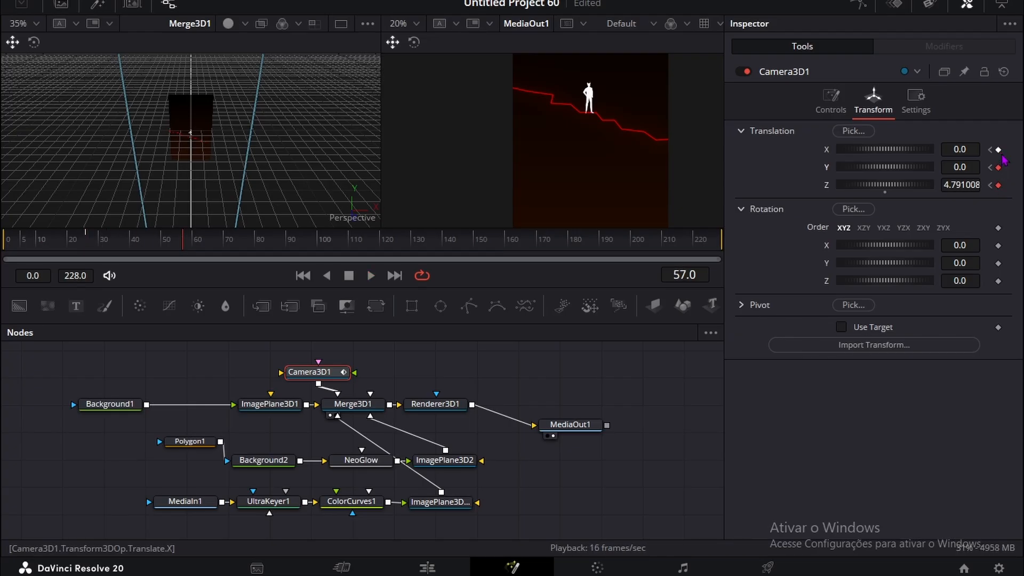
left_click(998, 150)
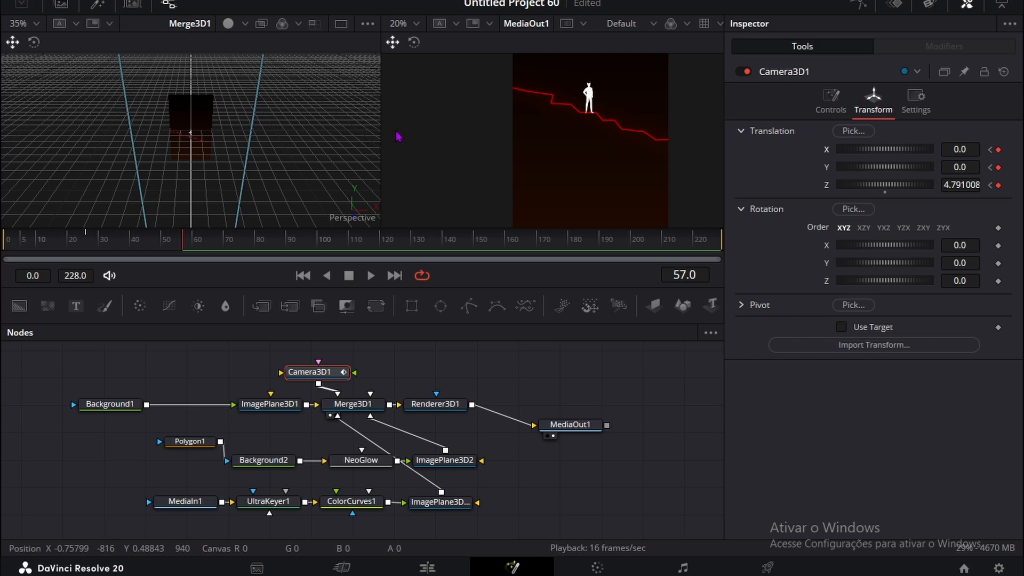
Step: At the frame 26 keyframe, move the camera in to Z translation 3.216751 and set its Y translation to 0.063
left_click(989, 185)
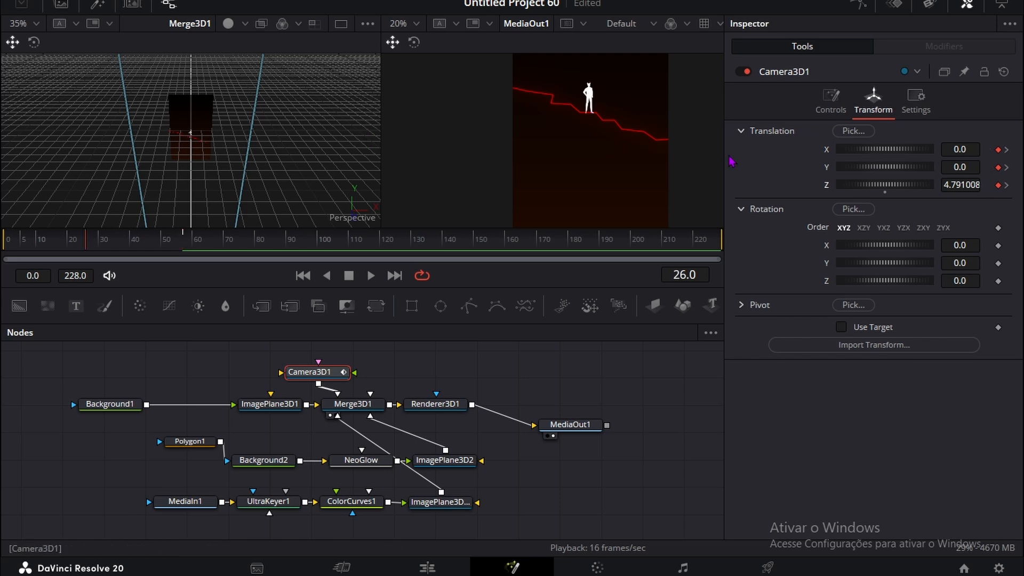
scroll(307, 124, "down", 1)
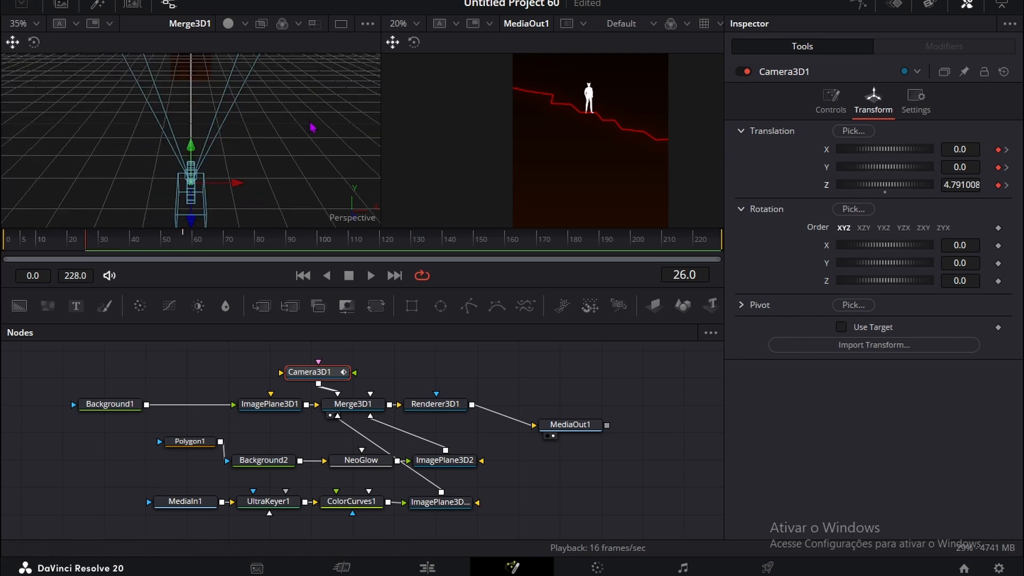
scroll(308, 124, "up", 1)
scroll(307, 124, "down", 2)
scroll(238, 139, "up", 1)
left_click_drag(191, 223, 205, 134)
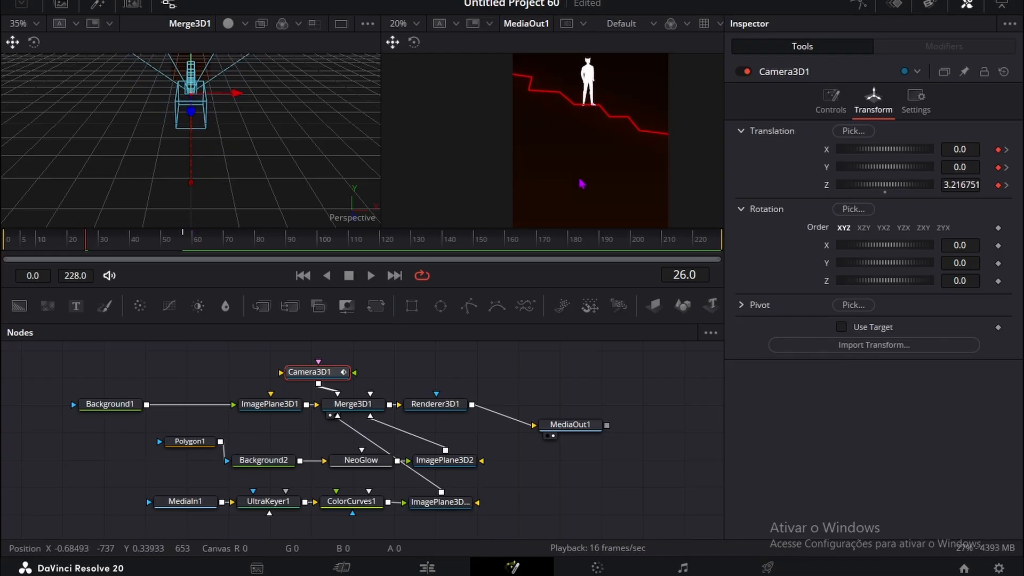
scroll(555, 140, "down", 3)
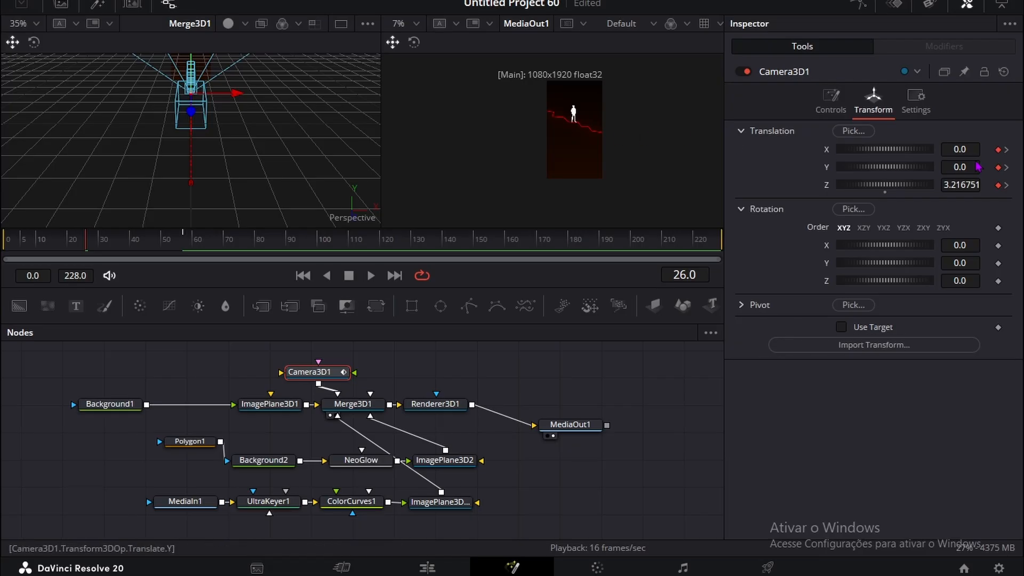
left_click_drag(960, 167, 993, 167)
Step: At frame 57, pull the camera back to a Z translation of 16.07101
left_click_drag(122, 249, 188, 230)
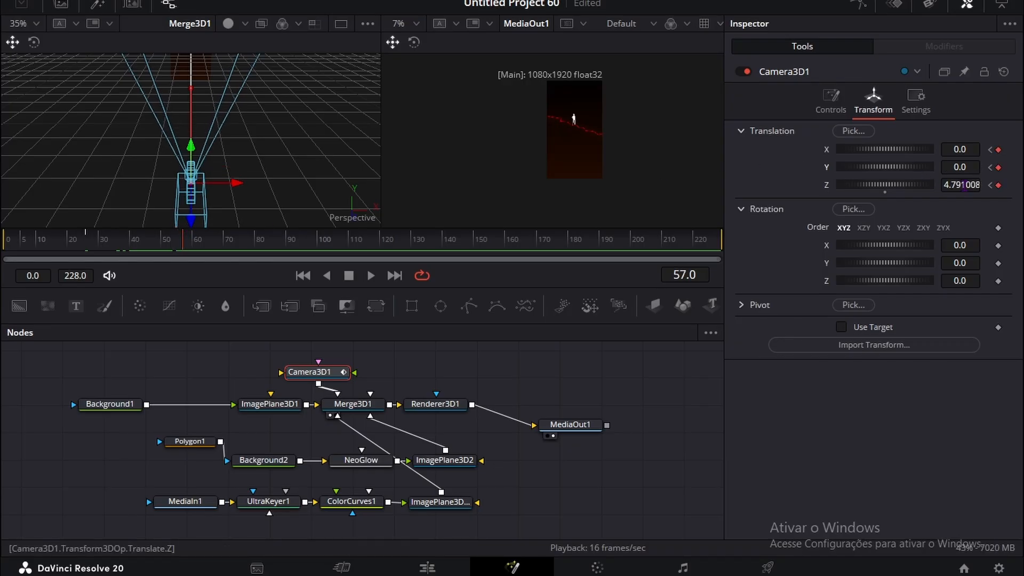
left_click_drag(964, 185, 1022, 185)
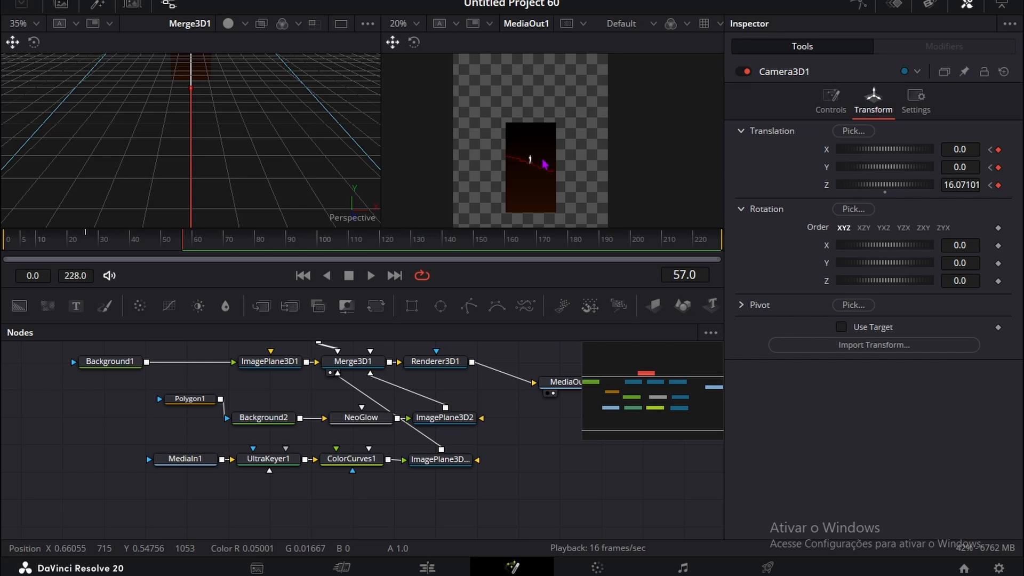
scroll(229, 442, "up", 1)
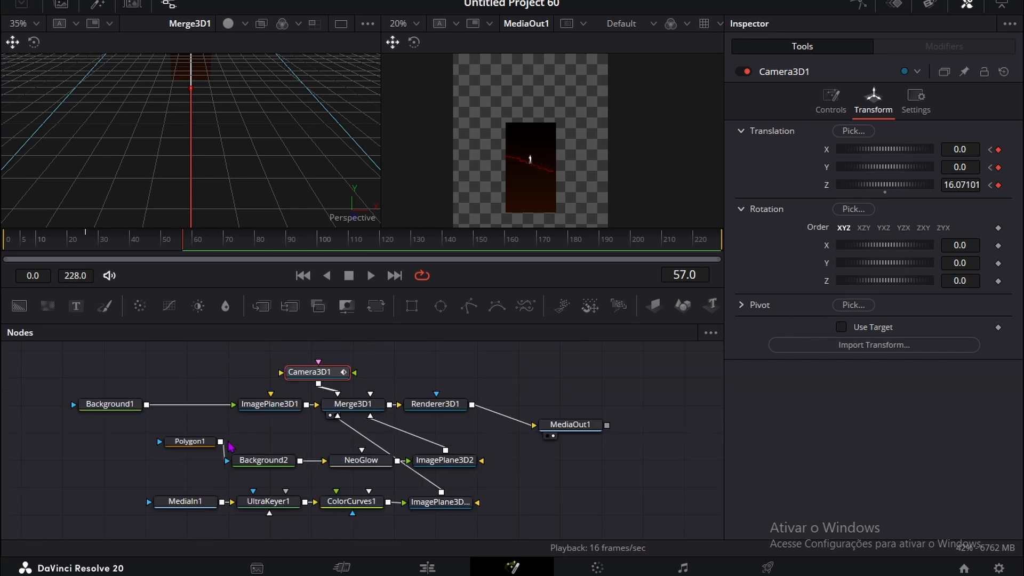
Step: Select the backdrop's image plane and set its Scale to 1.0
scroll(230, 445, "up", 1)
left_click(273, 448)
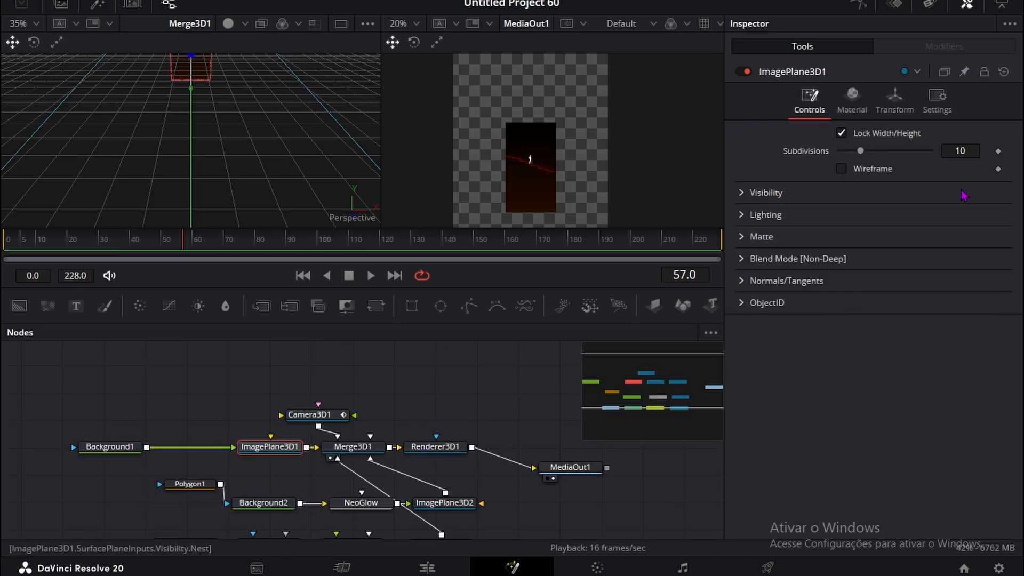
left_click(894, 101)
left_click(960, 363)
type("1")
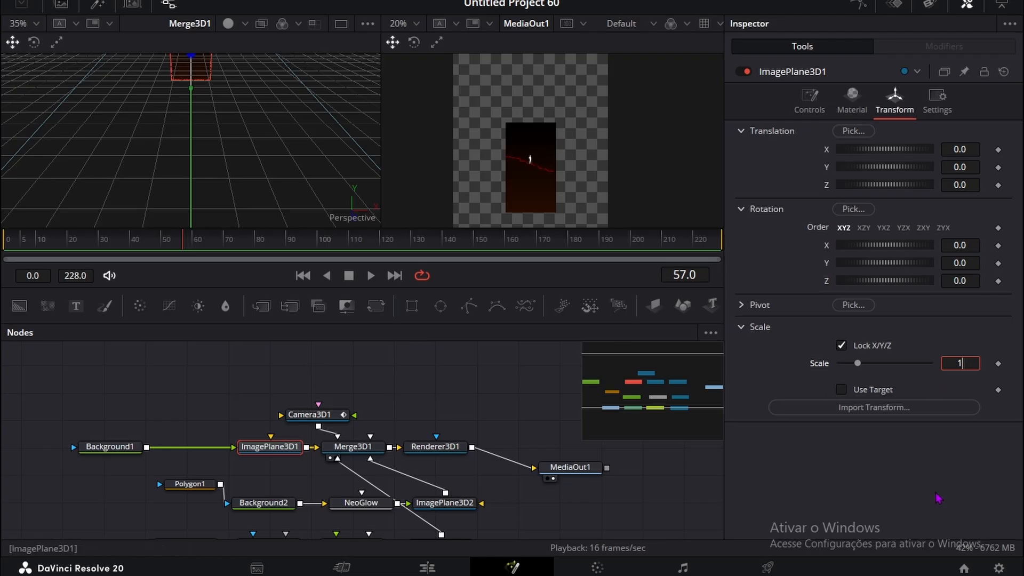
key("Return")
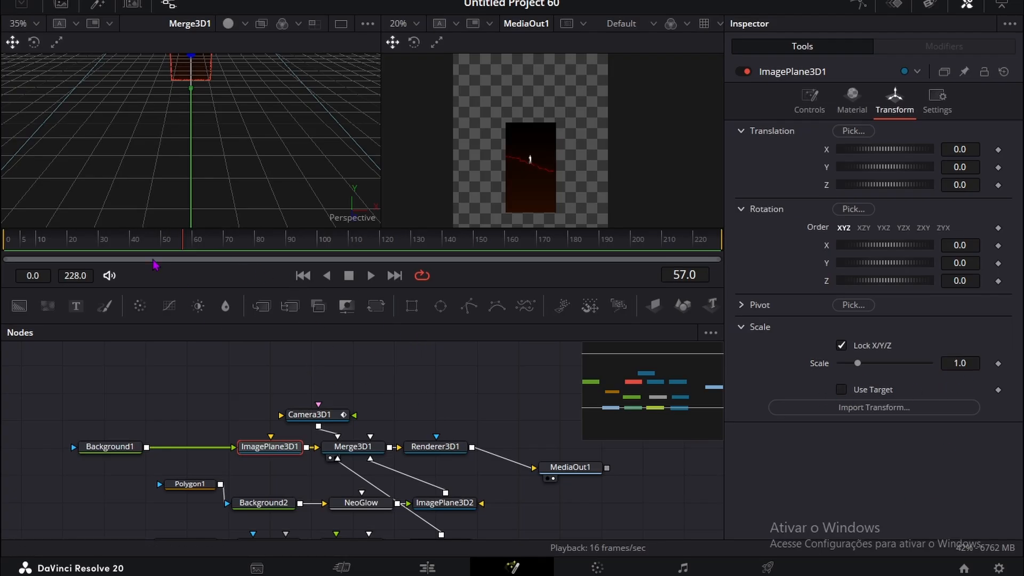
Step: Move to frame 25, just before the first camera keyframe, and keyframe the Scale of the backdrop's image plane at 1.0
left_click(320, 415)
left_click_drag(131, 252, 80, 249)
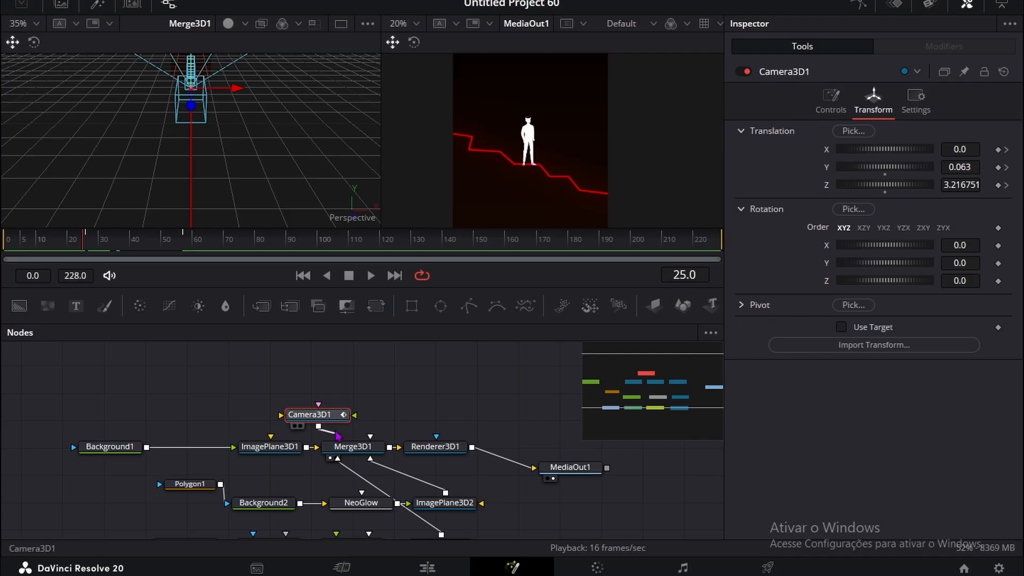
left_click(269, 446)
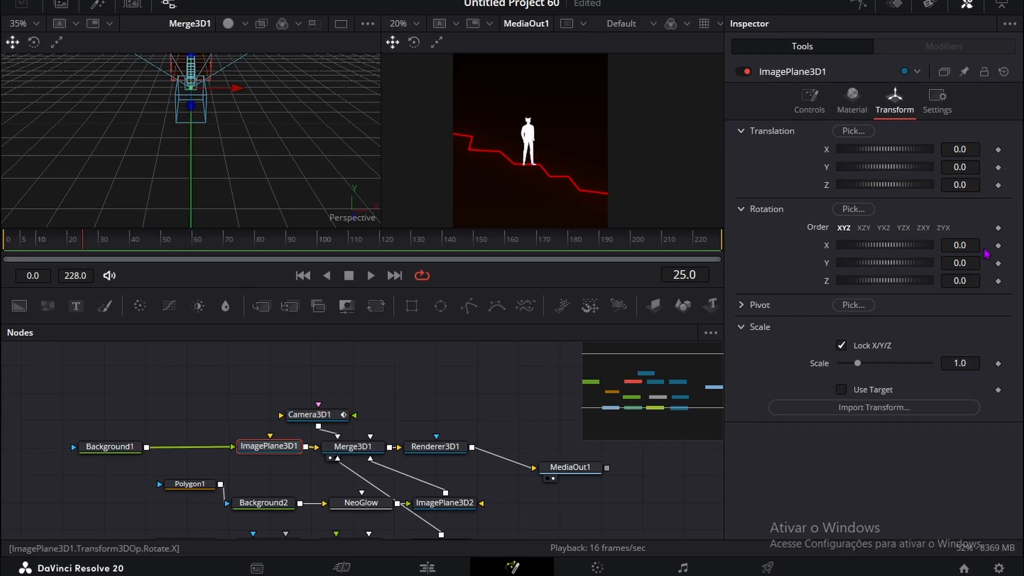
left_click(998, 364)
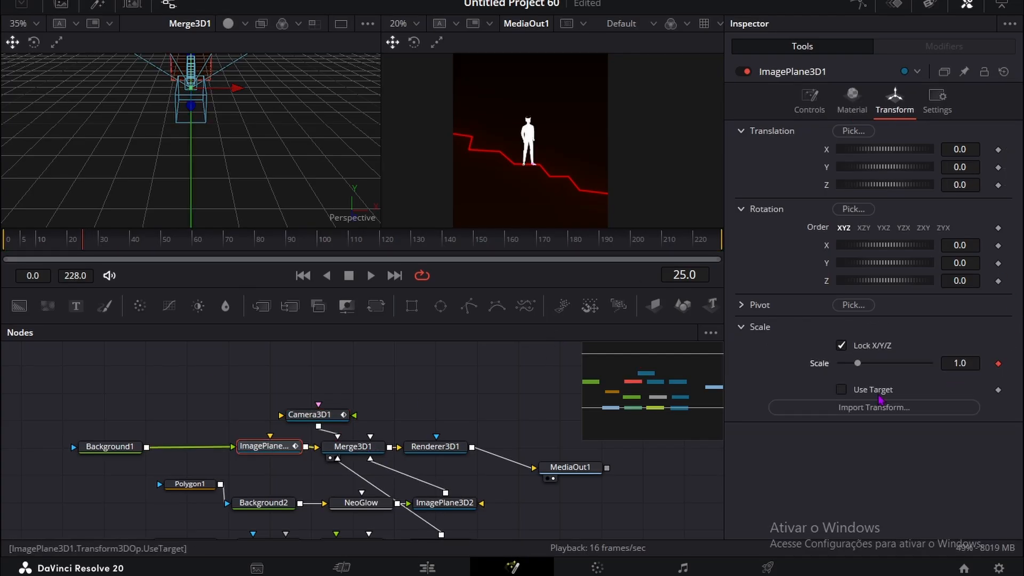
Step: At frame 26, where the camera move begins, keyframe the Scale of the backdrop's image plane at 12
left_click(328, 412)
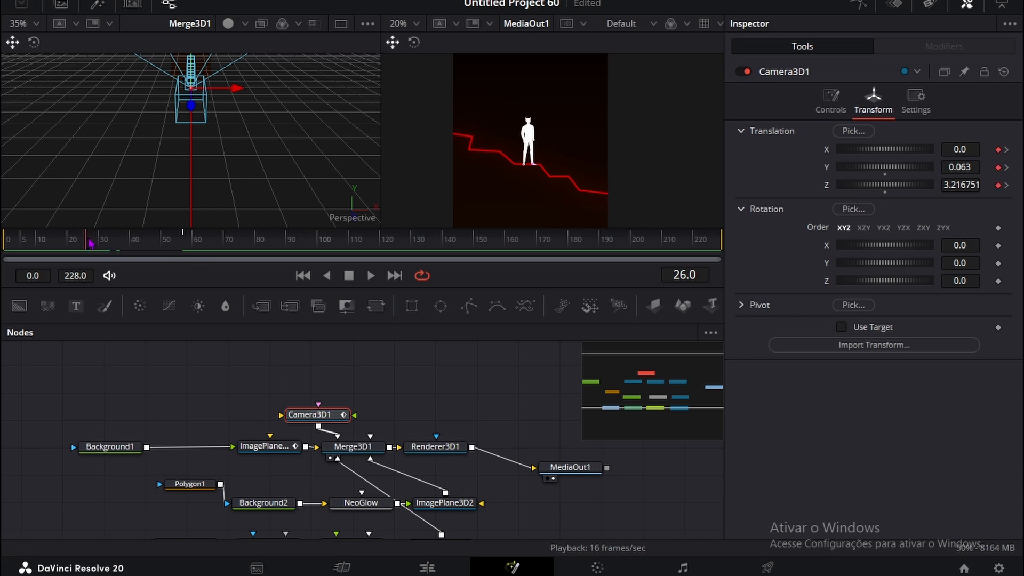
left_click(265, 446)
left_click(995, 363)
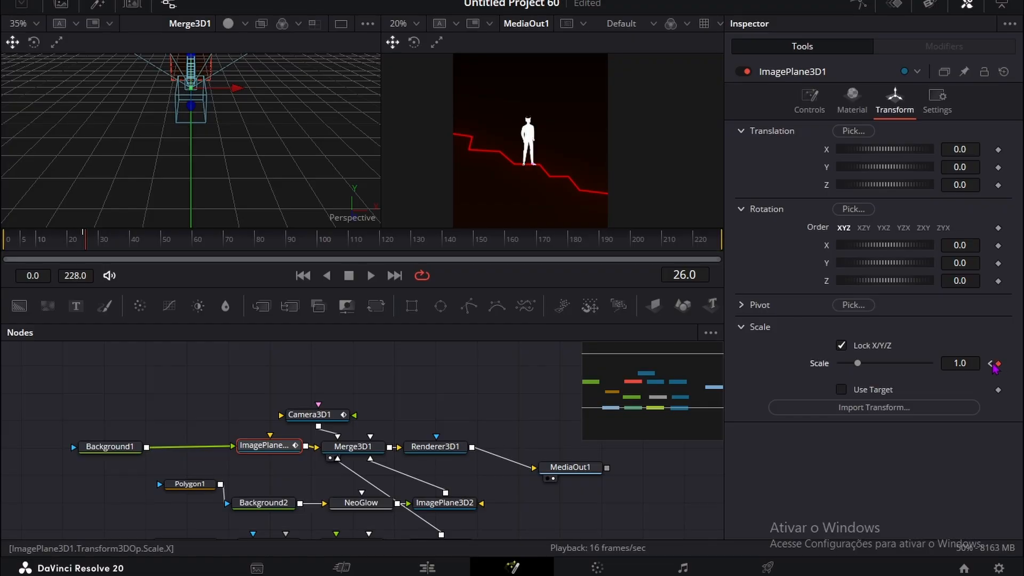
left_click(956, 362)
type("1")
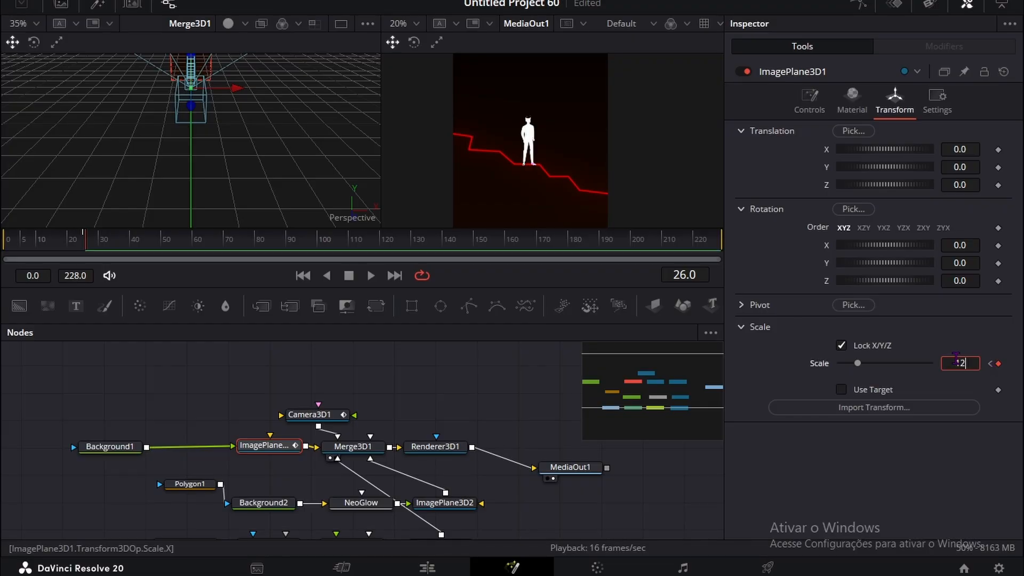
type("2")
key("Return")
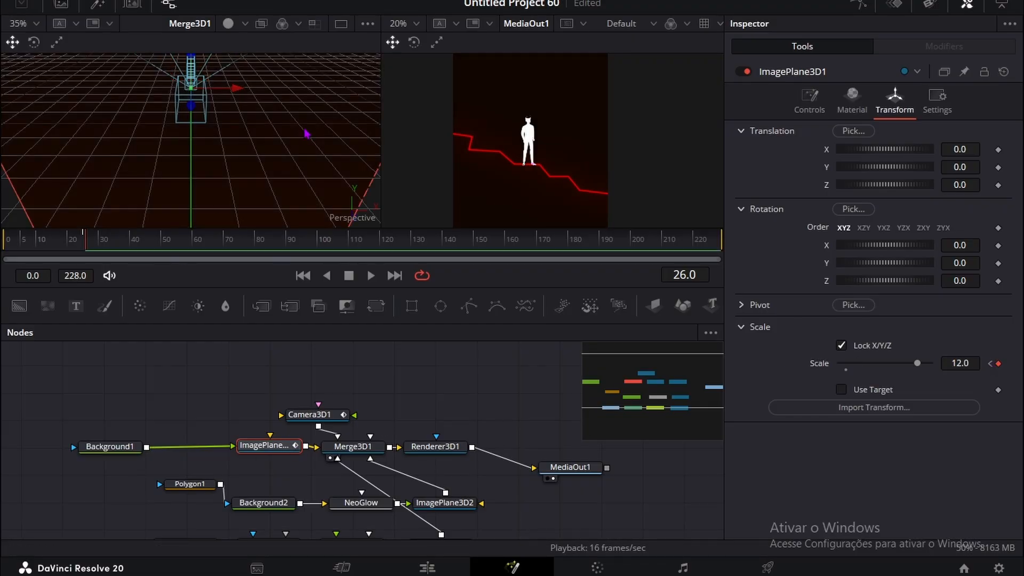
Step: Scrub from around frame 23 to frame 75 to check the backdrop's coverage during the camera pull-back
scroll(288, 122, "down", 2)
left_click(79, 248)
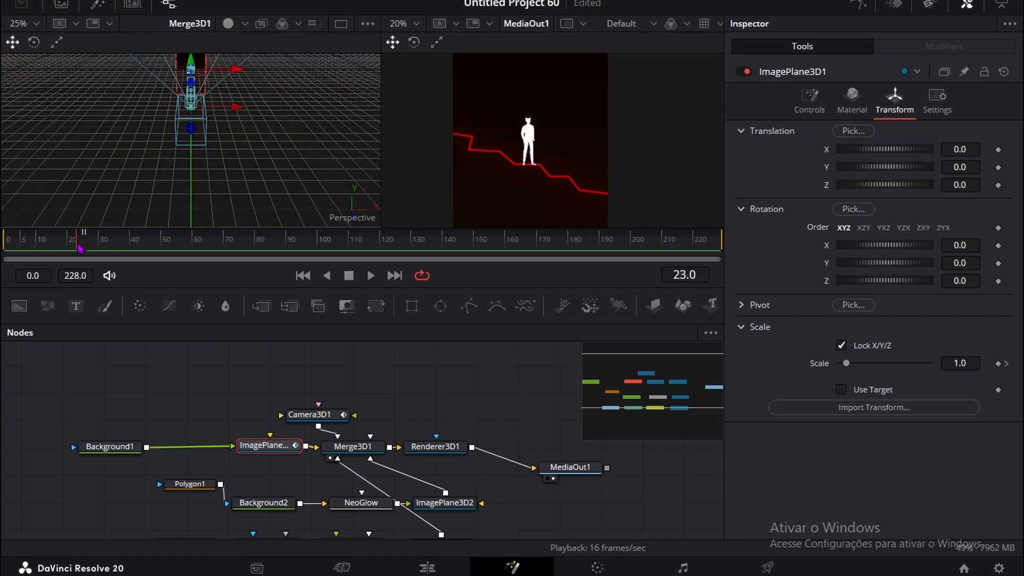
mouse_move(86, 246)
left_mouse_down()
mouse_move(94, 244)
mouse_move(83, 241)
left_mouse_up()
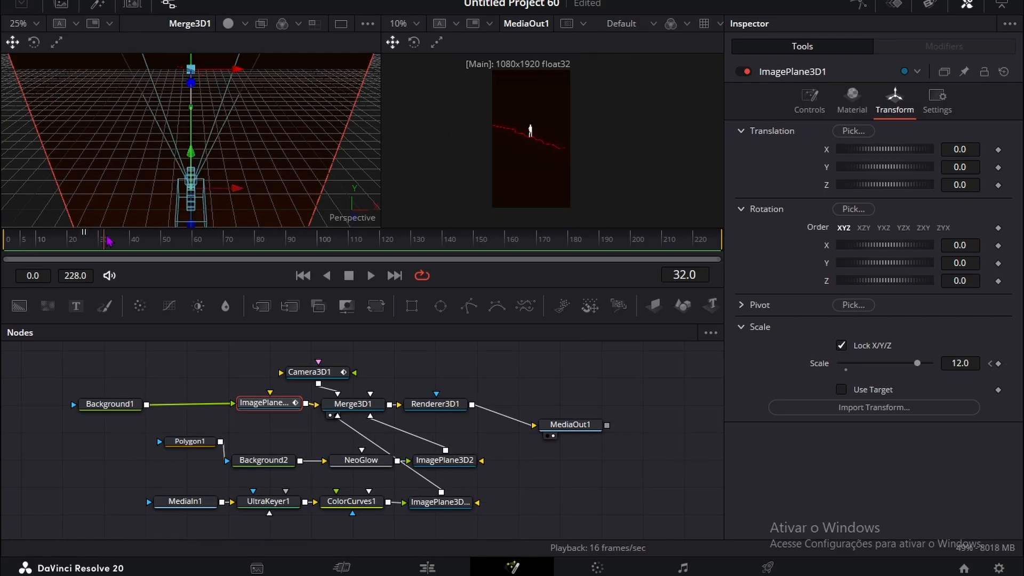
left_click_drag(105, 238, 141, 235)
scroll(531, 138, "up", 2)
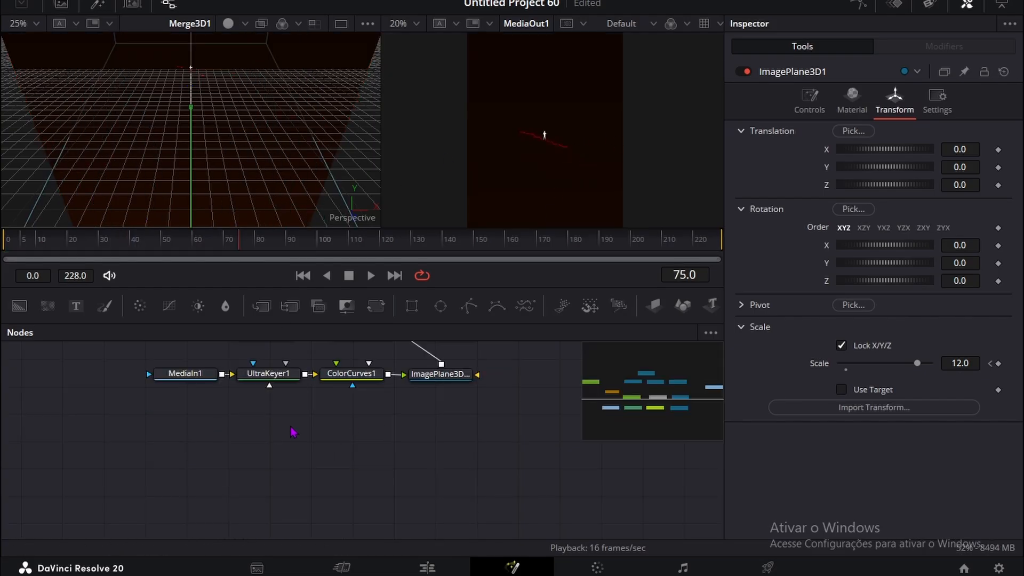
Step: Below the businessman's node chain, add a Polygon node masking a new Background node, and set that background's Green to 1.0
scroll(357, 424, "up", 2)
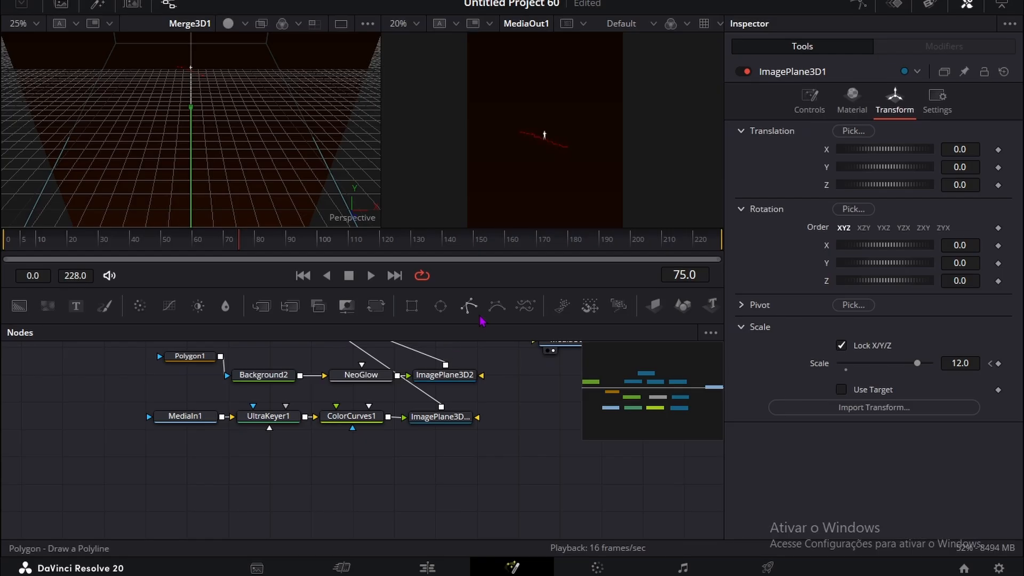
left_click_drag(471, 311, 187, 472)
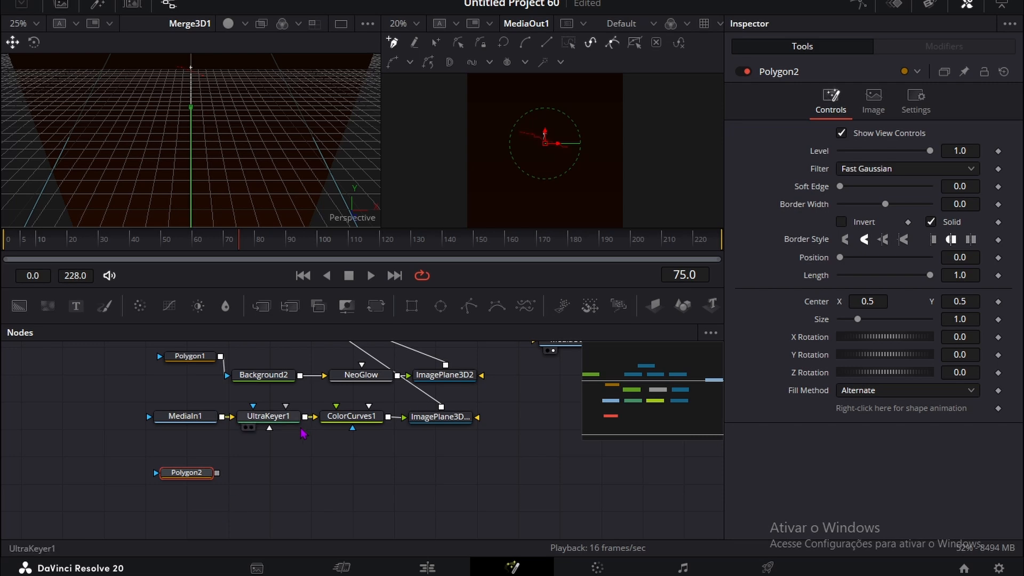
left_click(20, 312)
left_click_drag(203, 500, 295, 483)
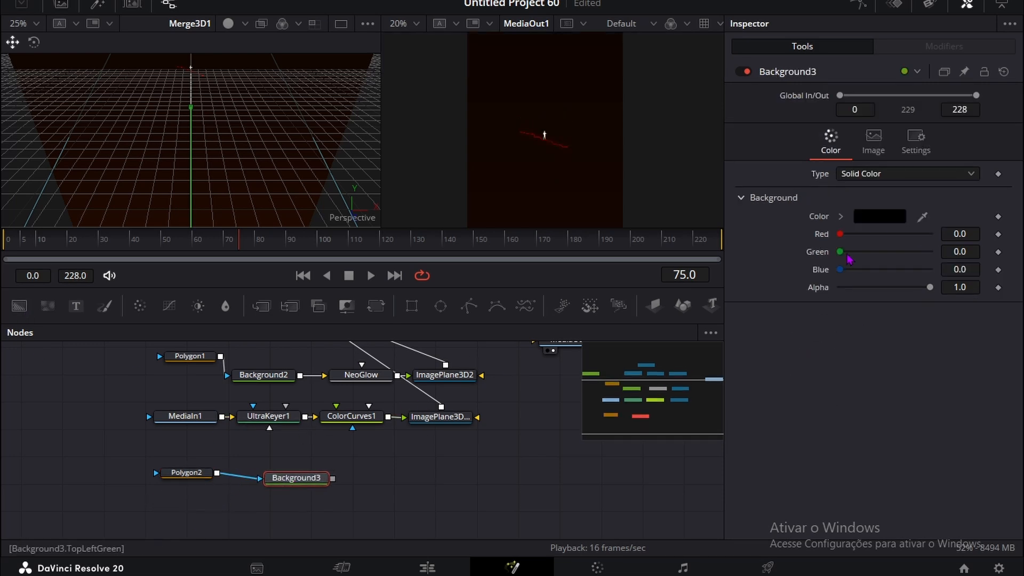
left_click_drag(848, 259, 934, 255)
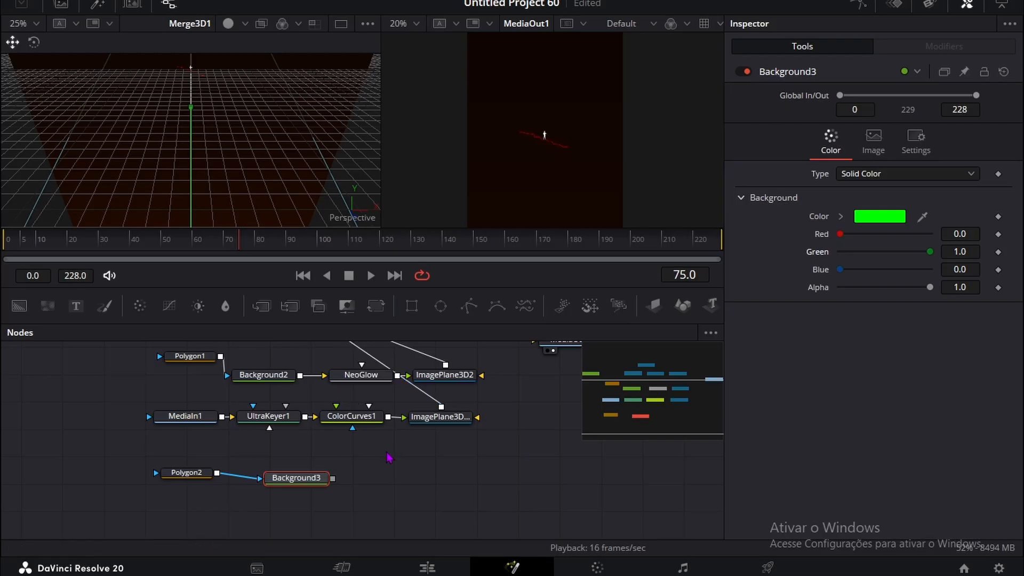
Step: Duplicate the businessman's image plane, feed it the green background, and connect the copy to the 3D merge
left_click(458, 418)
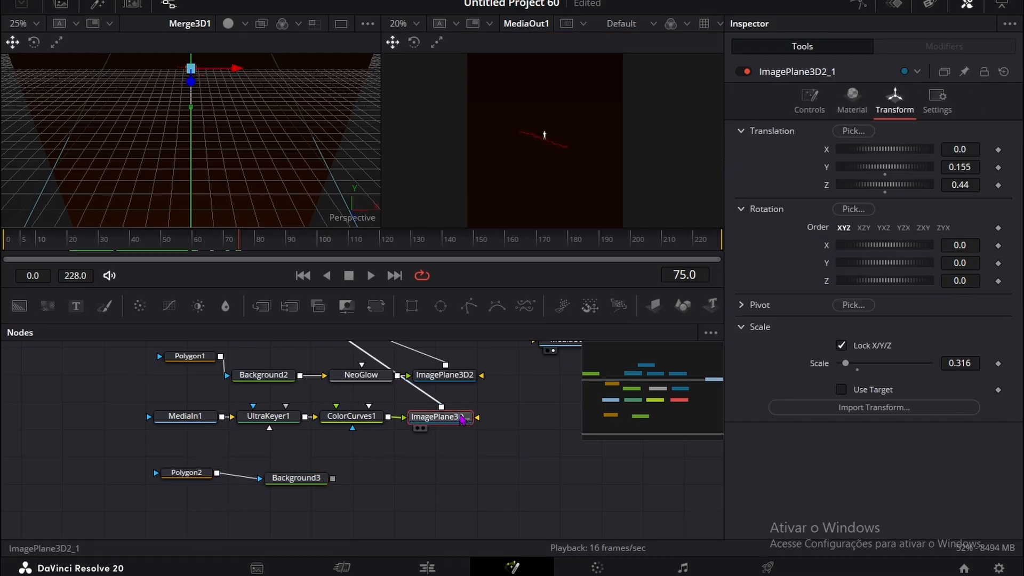
key("ctrl+v")
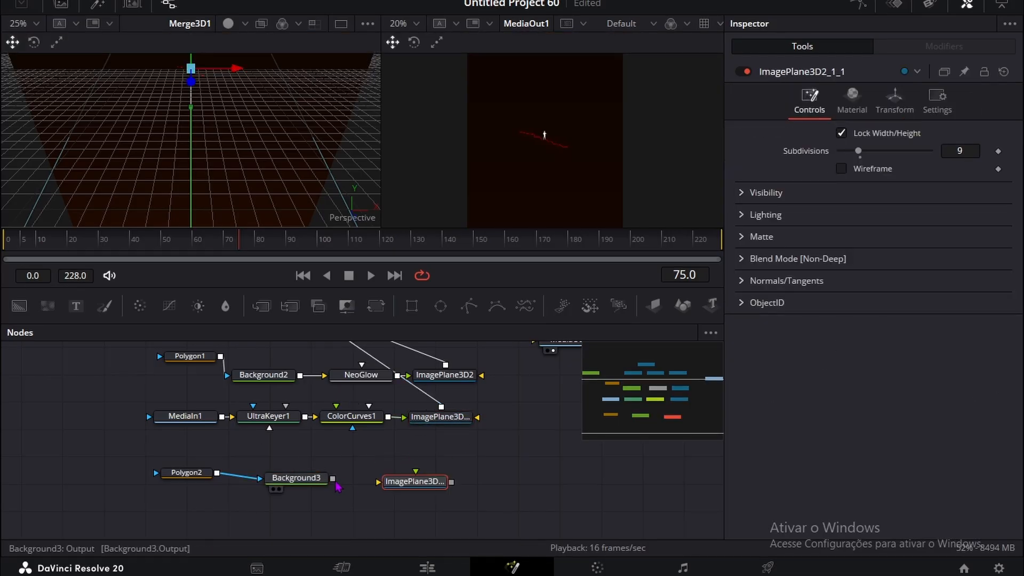
left_click_drag(335, 481, 358, 377)
scroll(352, 426, "down", 2)
Step: With Polygon2, draw the first segments of a rising zigzag line starting at the lower end of the red line
left_click(186, 480)
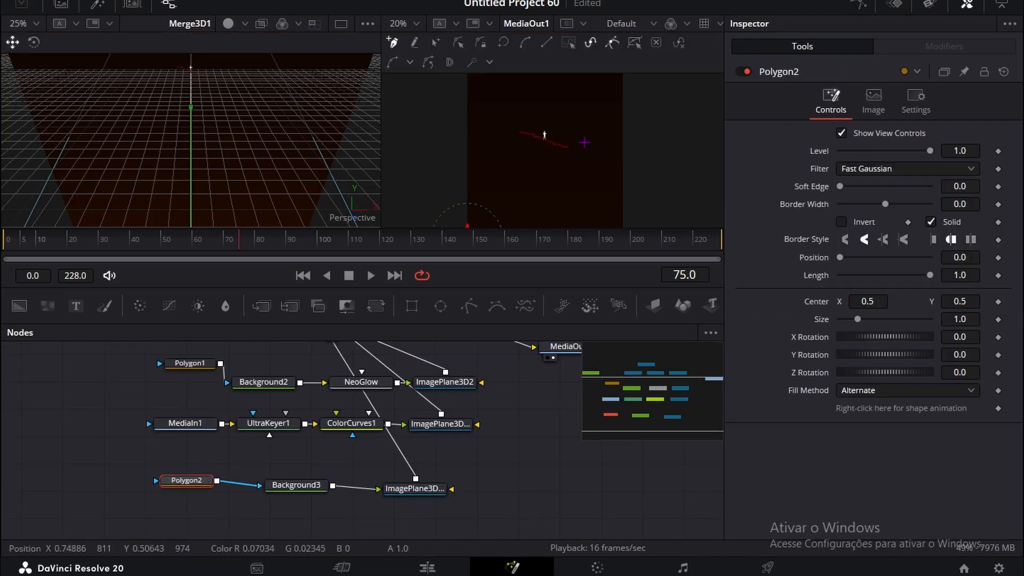
scroll(585, 143, "up", 2)
scroll(581, 153, "up", 4)
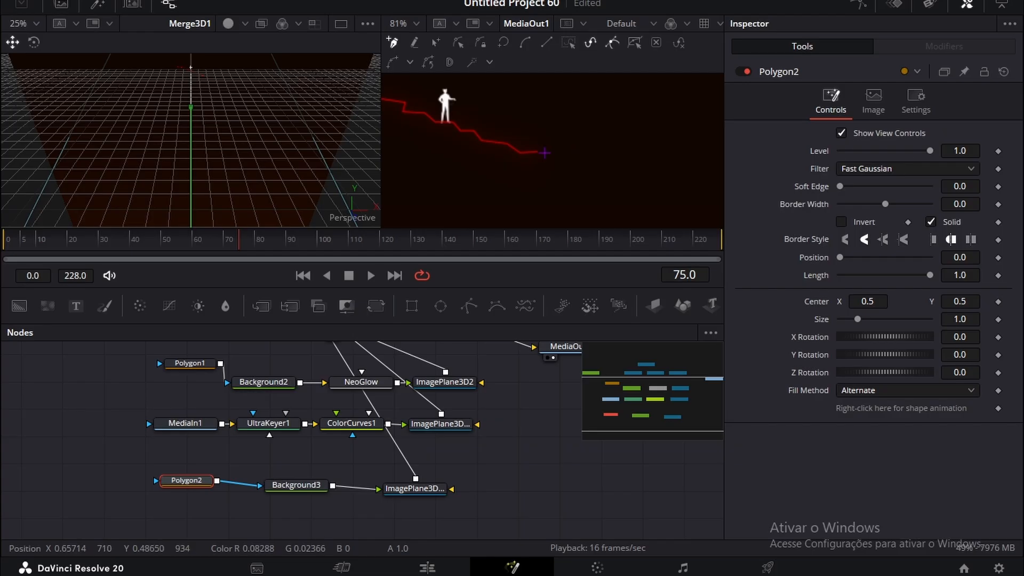
scroll(538, 155, "up", 4)
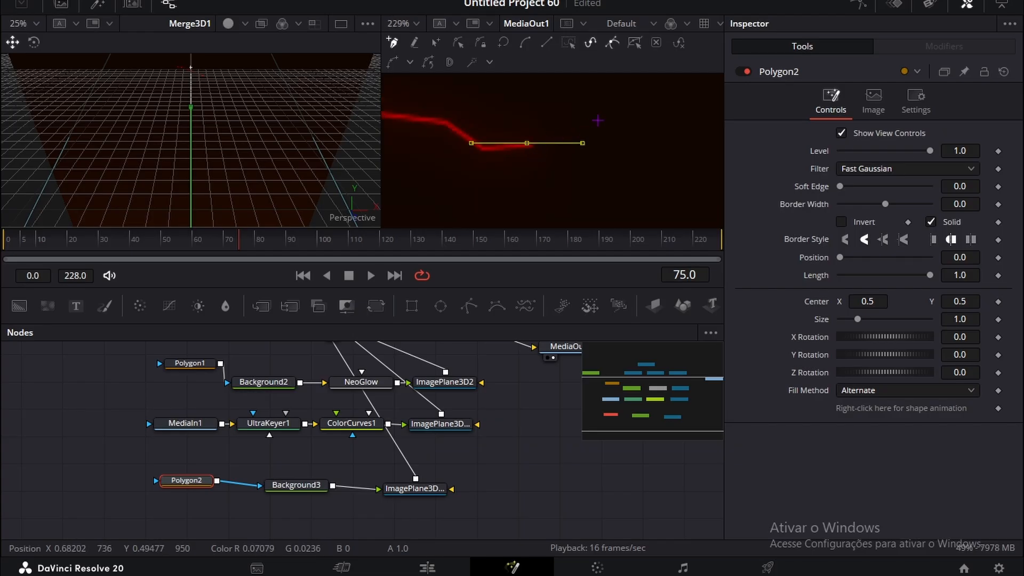
scroll(593, 98, "down", 5)
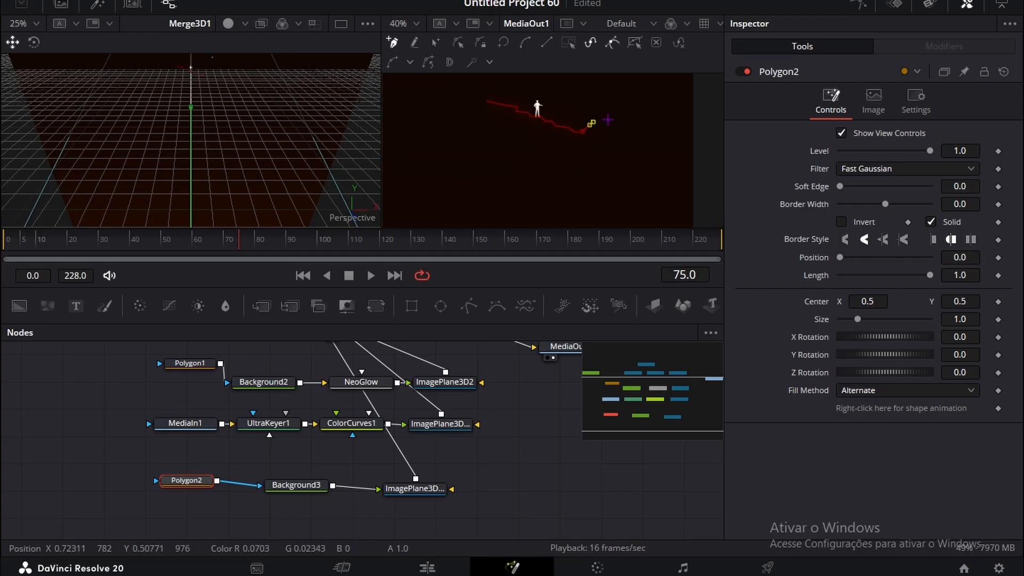
scroll(605, 129, "up", 3)
left_click(576, 125)
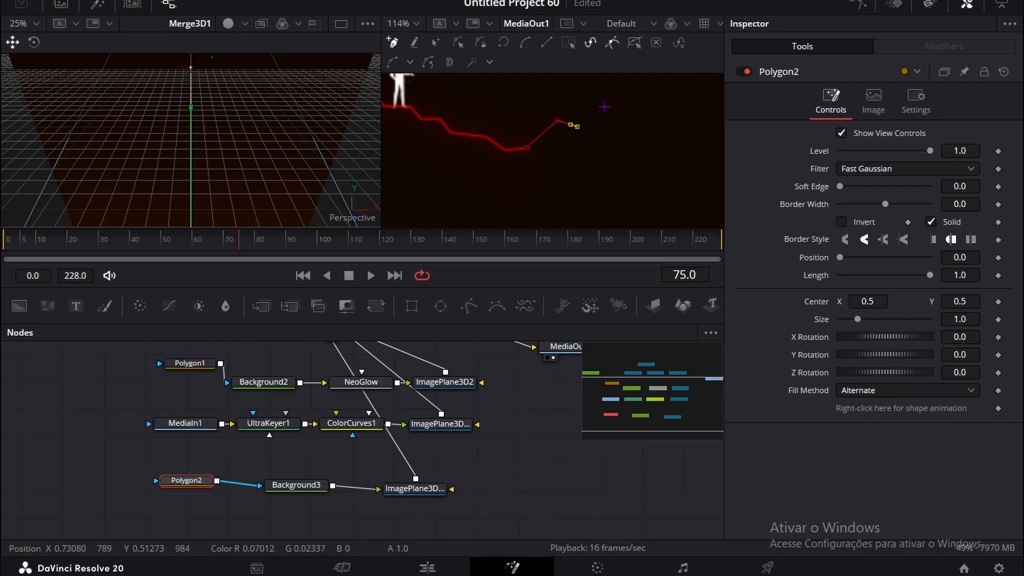
scroll(628, 118, "up", 2)
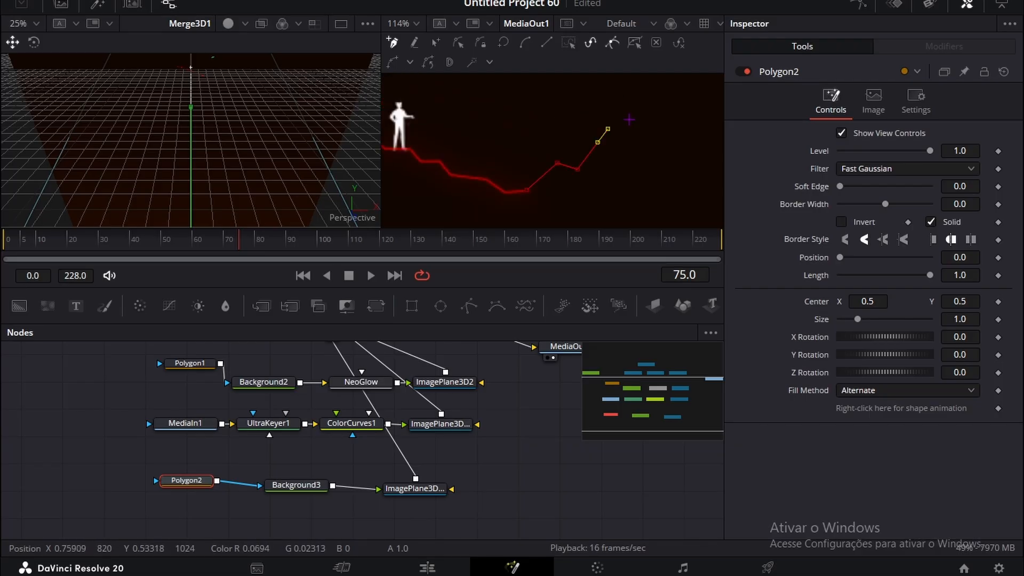
left_click(630, 128)
scroll(629, 128, "down", 2)
left_click_drag(654, 119, 567, 173)
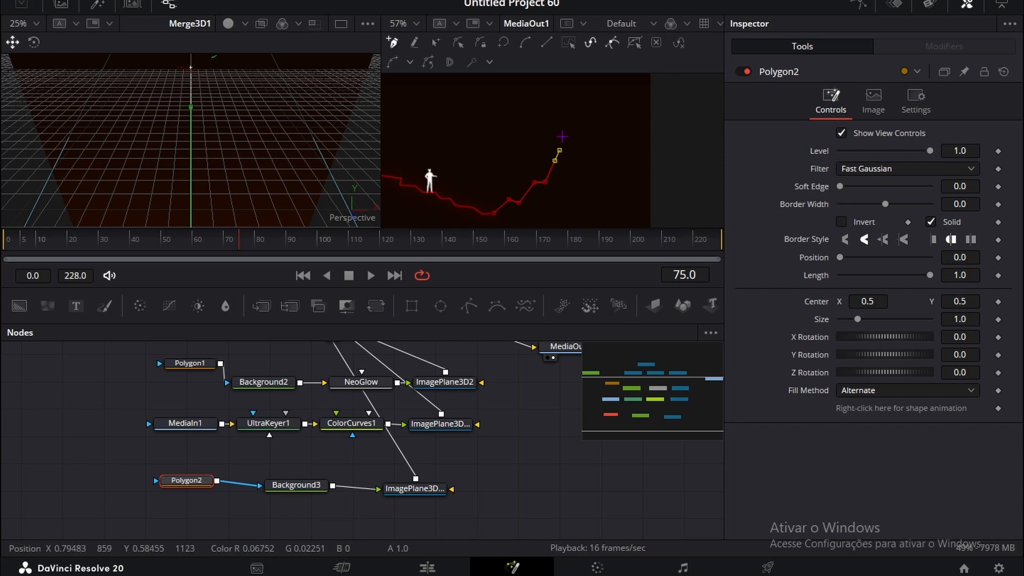
Step: Extend Polygon2's zigzag through further dips and climbs, ending it just beyond the frame's right edge
left_click(564, 135)
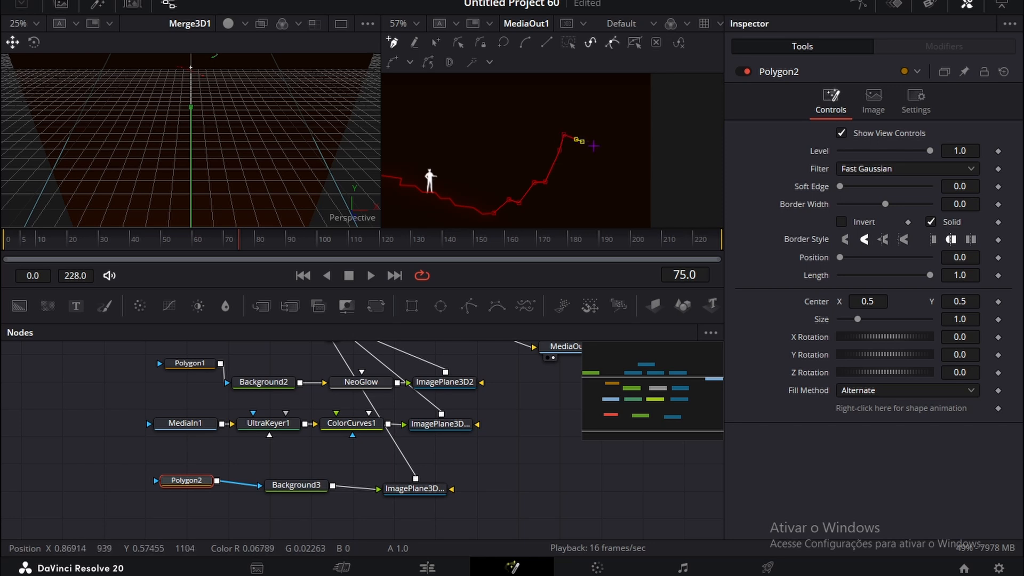
scroll(610, 138, "up", 2)
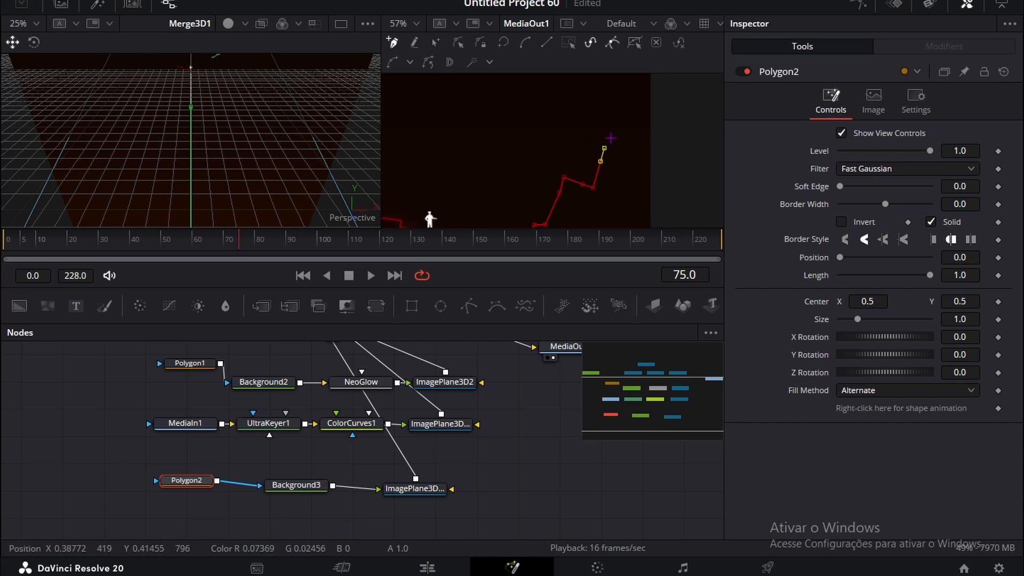
left_click(620, 155)
left_click(638, 102)
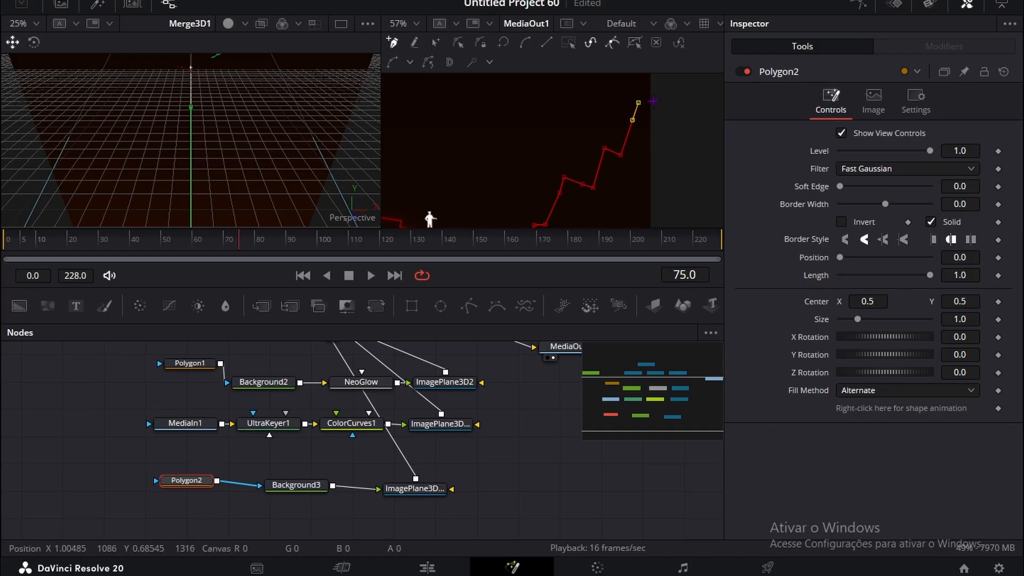
scroll(665, 96, "up", 2)
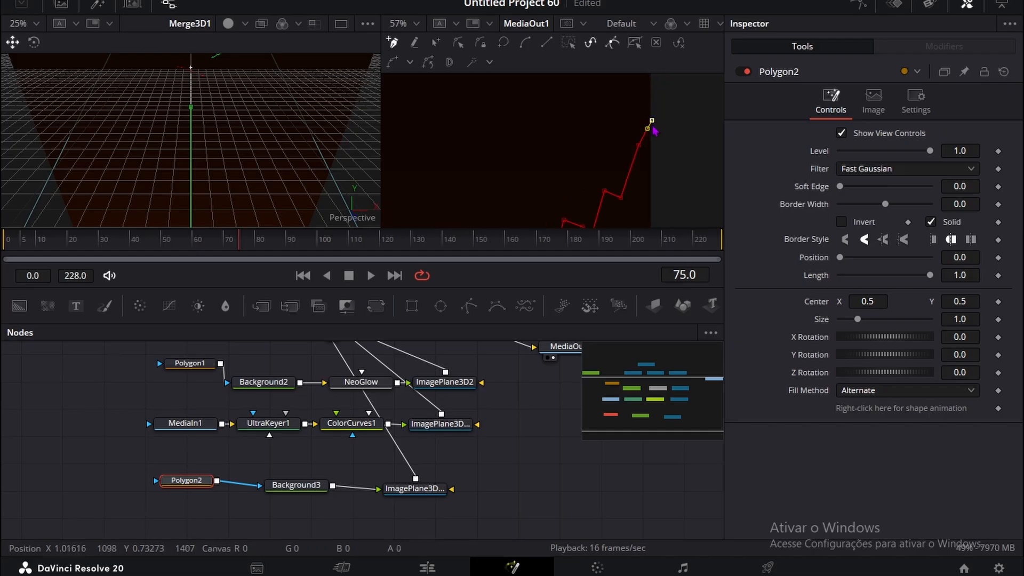
left_click_drag(655, 116, 661, 89)
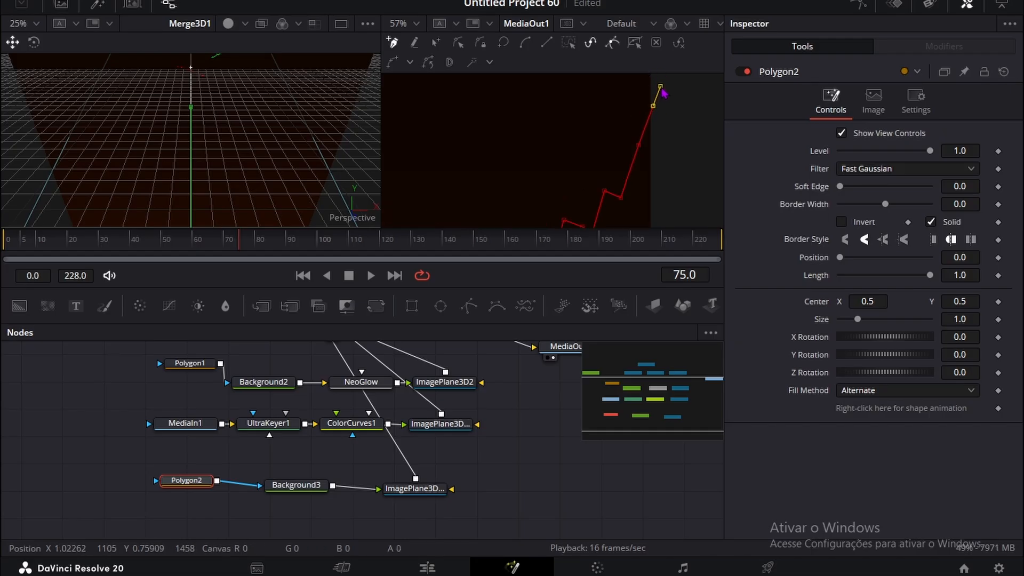
key("minus")
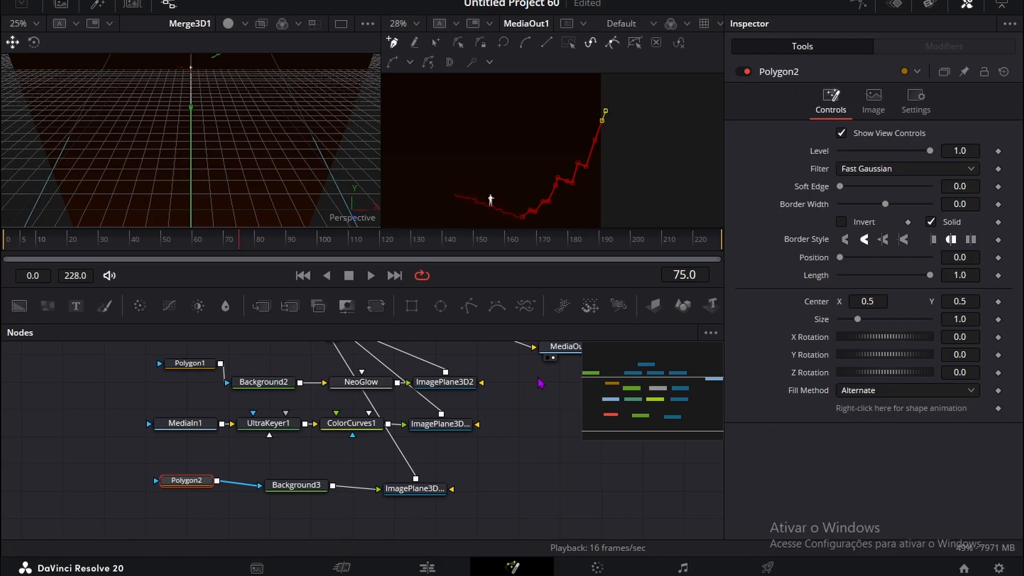
Step: Give the new Polygon2 zigzag line a Border Width of about 0.0041
left_click(530, 462)
left_click(192, 485)
left_click_drag(959, 203, 962, 203)
left_click(512, 482)
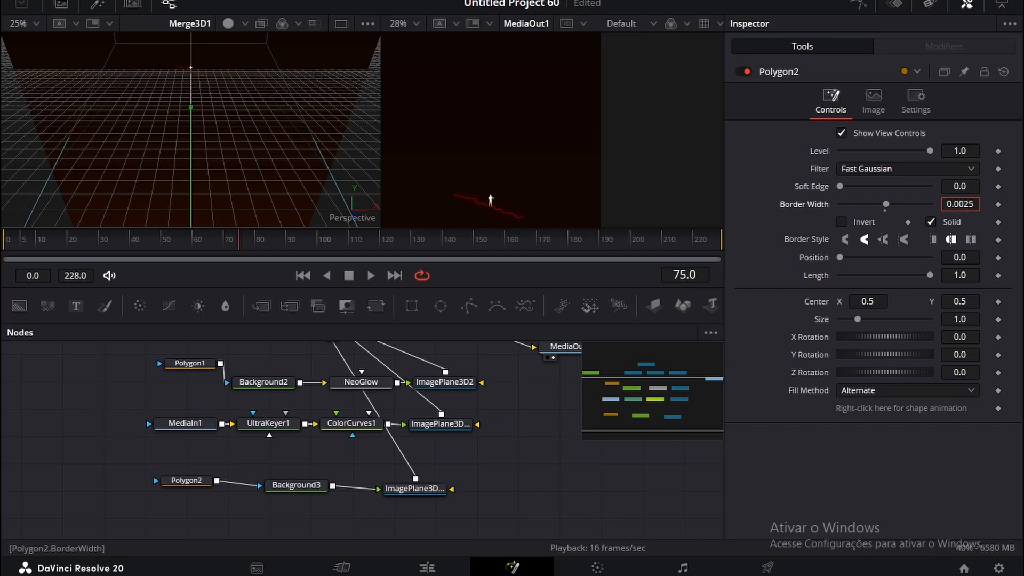
Step: Try a different Z translation on the green line's image plane and undo the change
left_click(414, 488)
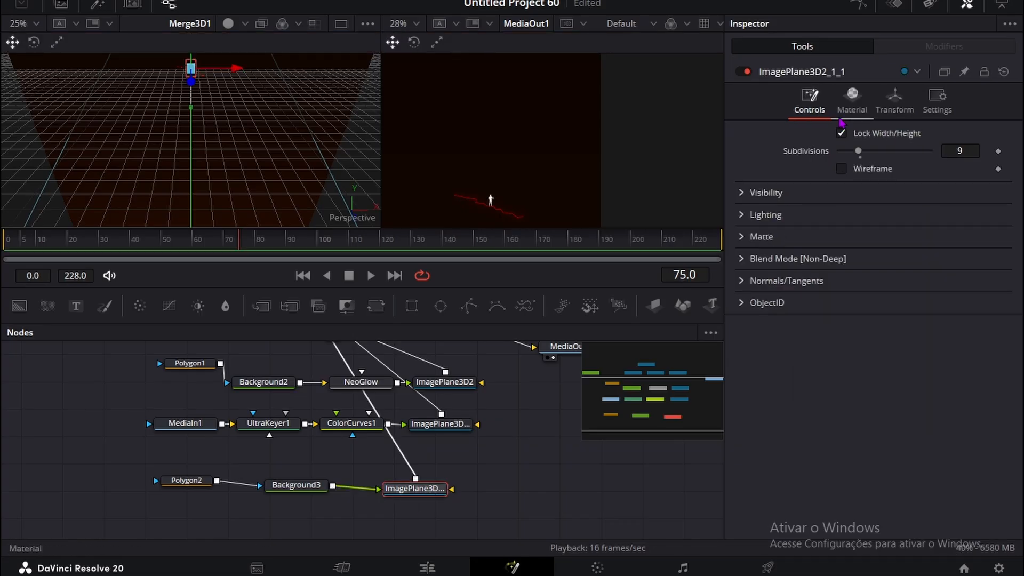
left_click(894, 98)
left_click_drag(959, 185, 1013, 184)
key("ctrl+z")
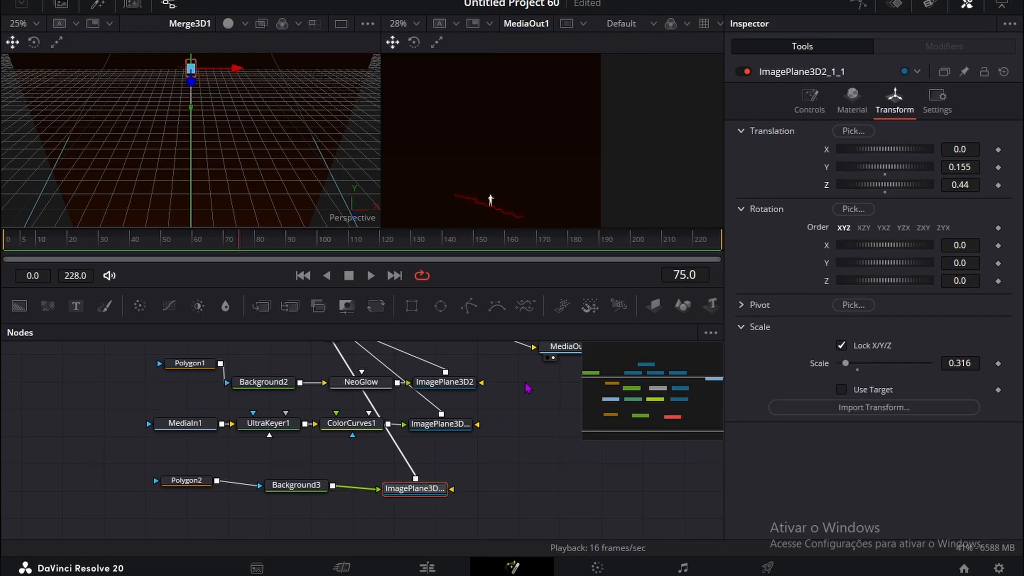
Step: View Polygon2 on its own and fit its zigzag inside the frame with Size 0.782 and Center about X -1.55, Y -0.153
left_click(189, 484)
key("1")
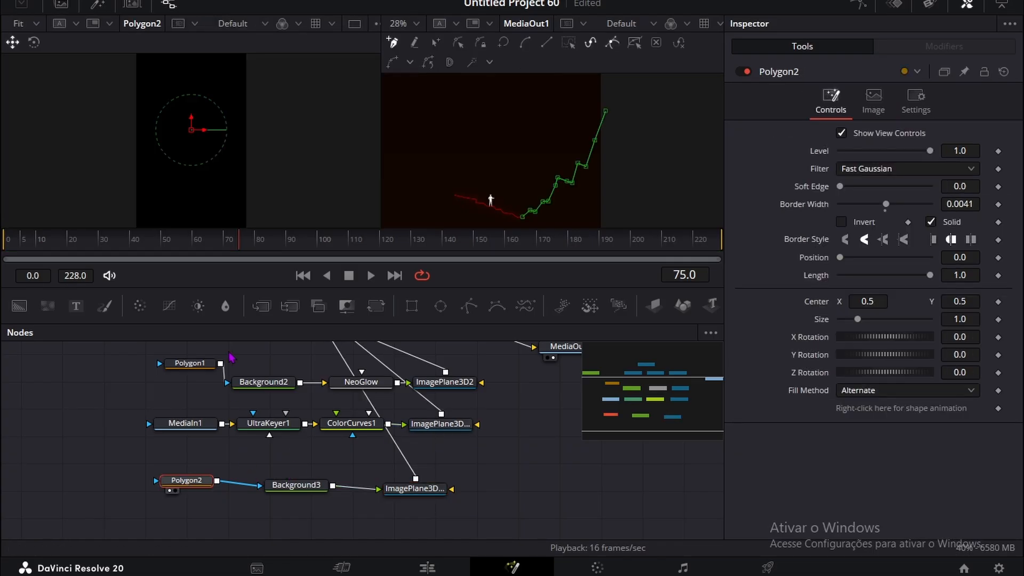
scroll(269, 101, "down", 3)
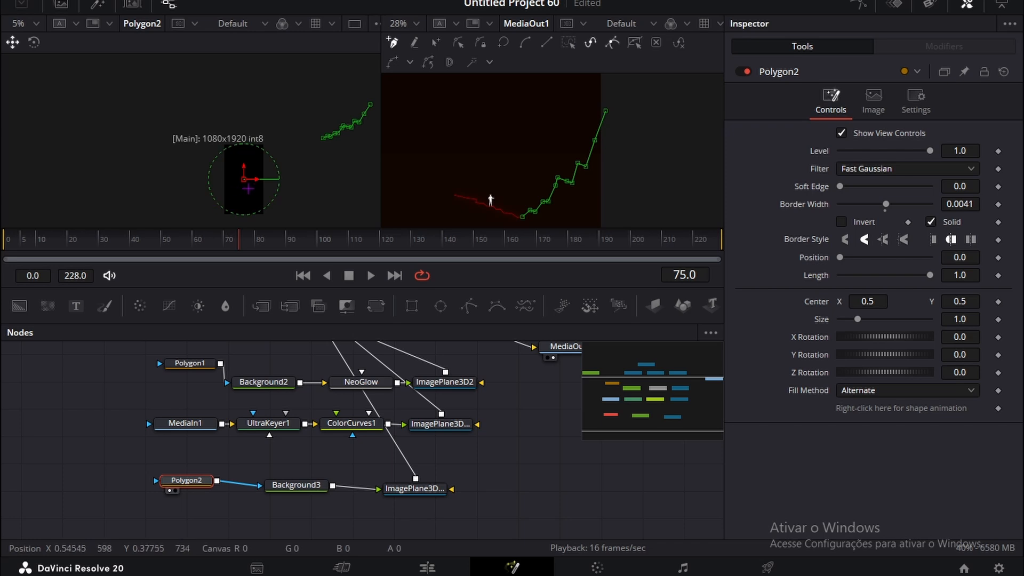
left_click_drag(256, 181, 139, 223)
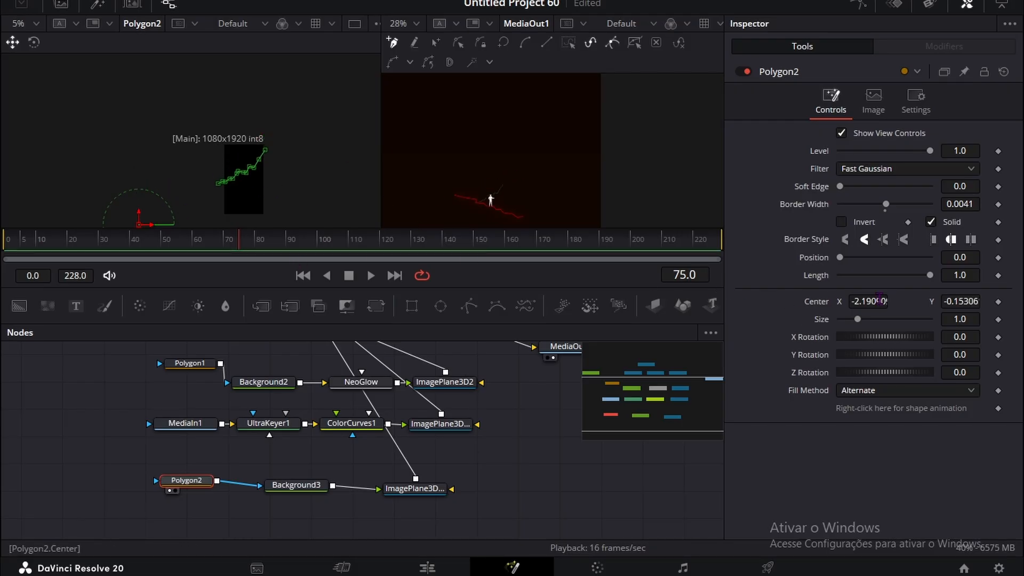
left_click_drag(954, 320, 934, 320)
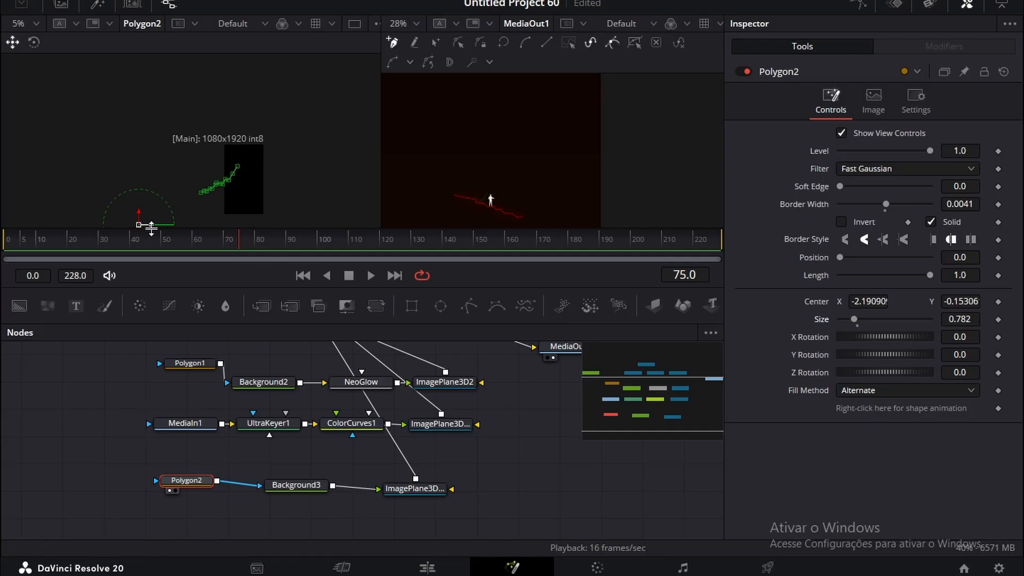
left_click_drag(148, 225, 150, 223)
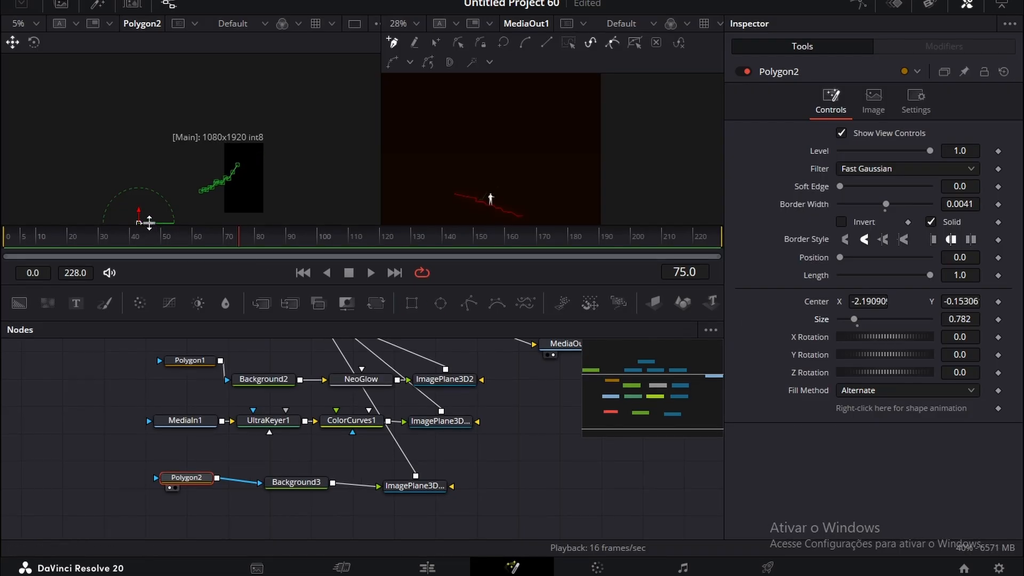
scroll(215, 158, "down", 2)
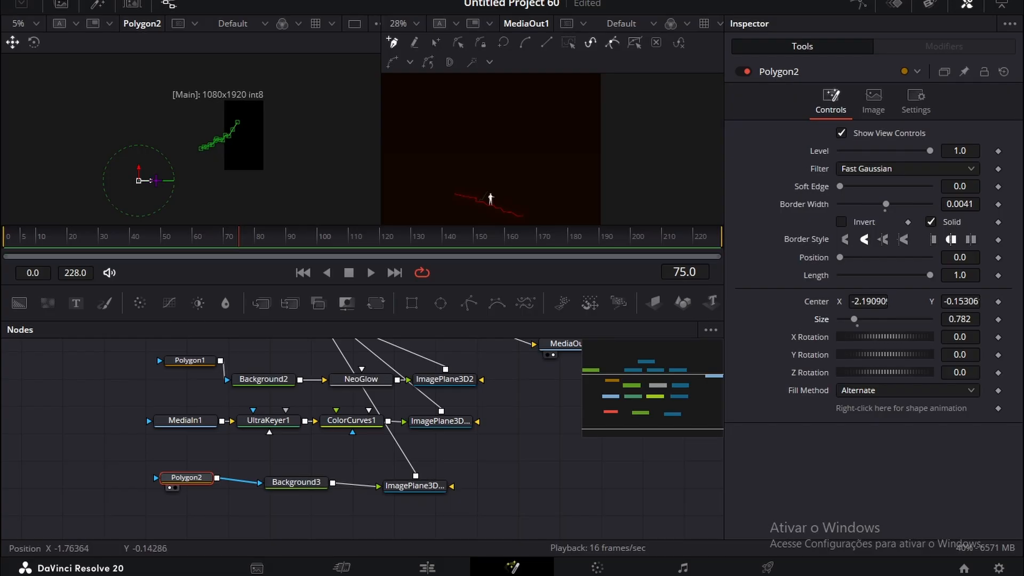
left_click_drag(151, 180, 175, 187)
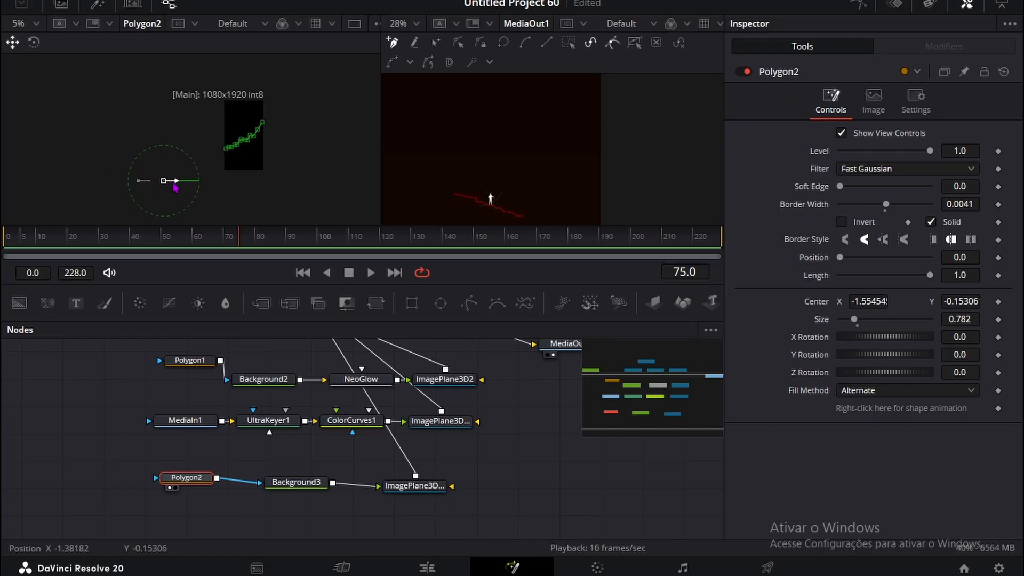
Step: Set the green line's image plane to Scale 1.035, Translation X 0.91 and Y 0.282, joining it to the red line's end
left_click(414, 486)
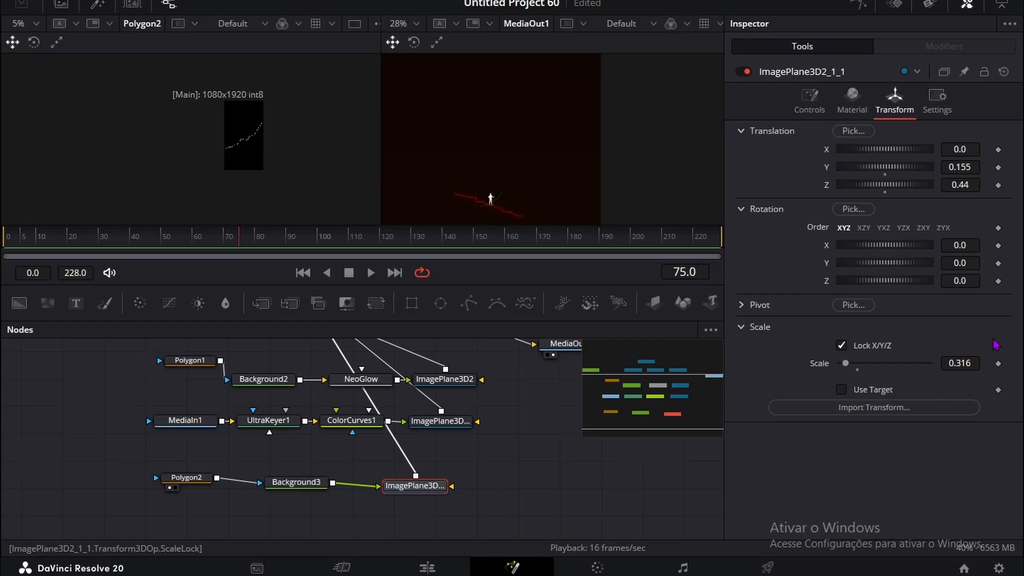
mouse_move(963, 367)
left_mouse_down()
mouse_move(1017, 367)
mouse_move(944, 363)
mouse_move(974, 364)
mouse_move(957, 364)
left_mouse_up()
scroll(539, 169, "down", 2)
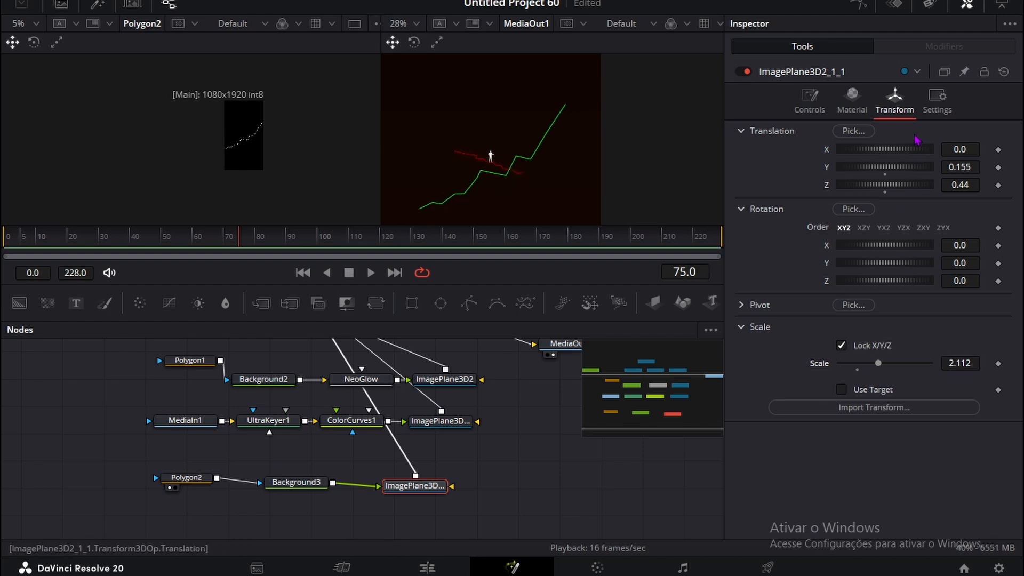
left_click_drag(955, 149, 962, 150)
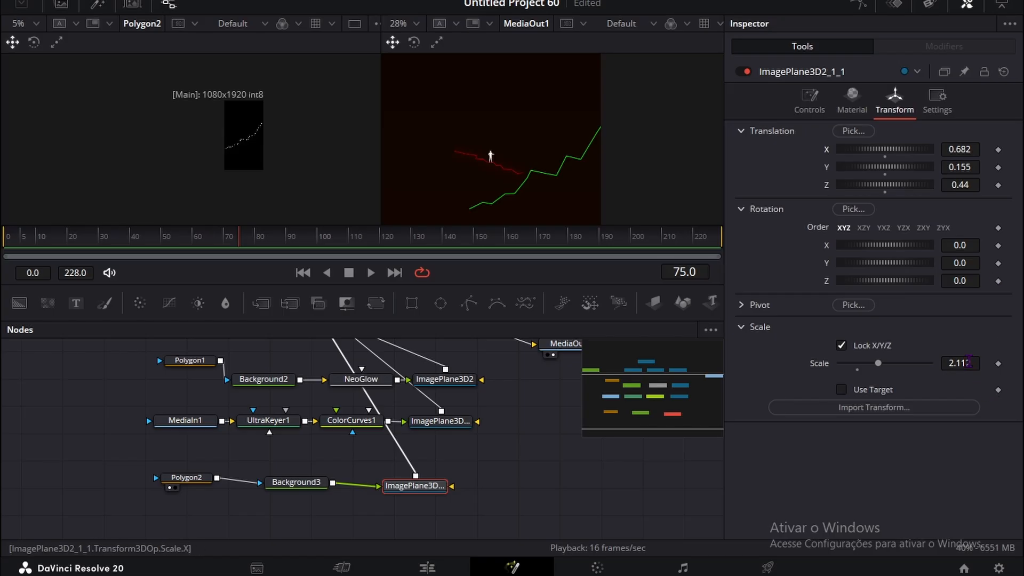
left_click_drag(958, 364, 940, 363)
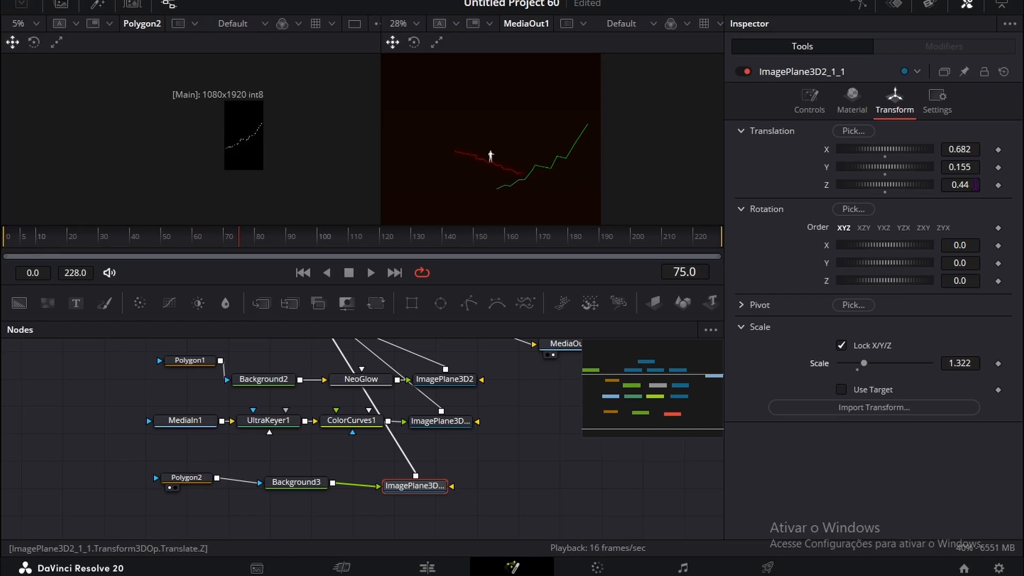
left_click_drag(961, 170, 971, 151)
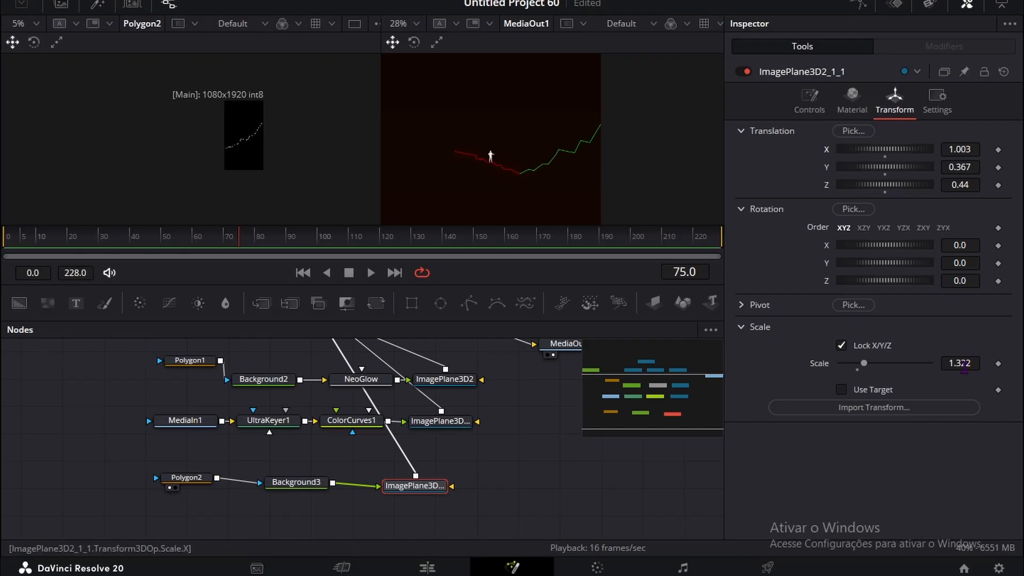
left_click_drag(966, 362, 955, 363)
left_click_drag(960, 167, 963, 149)
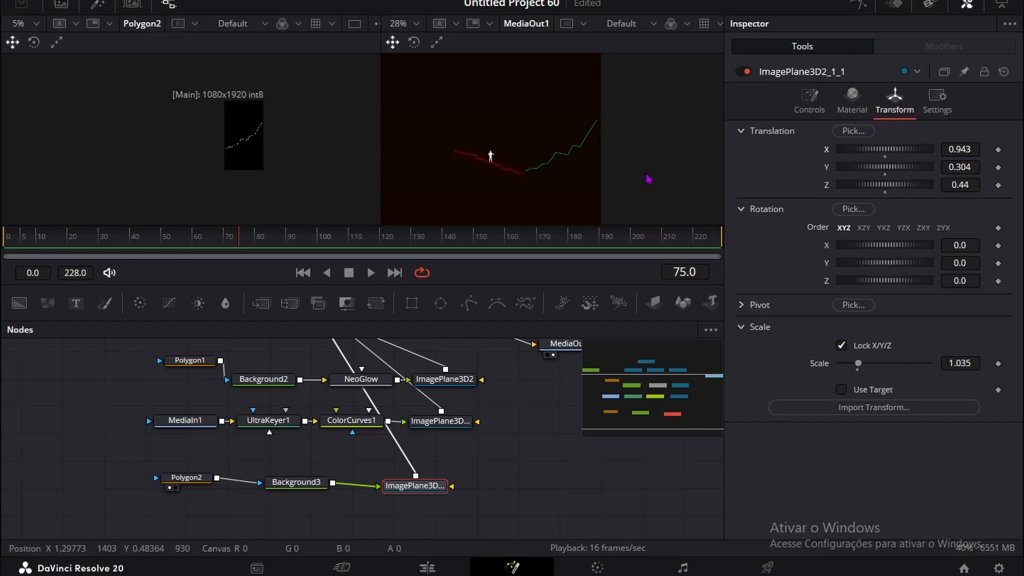
scroll(530, 155, "up", 5)
left_click_drag(964, 167, 956, 149)
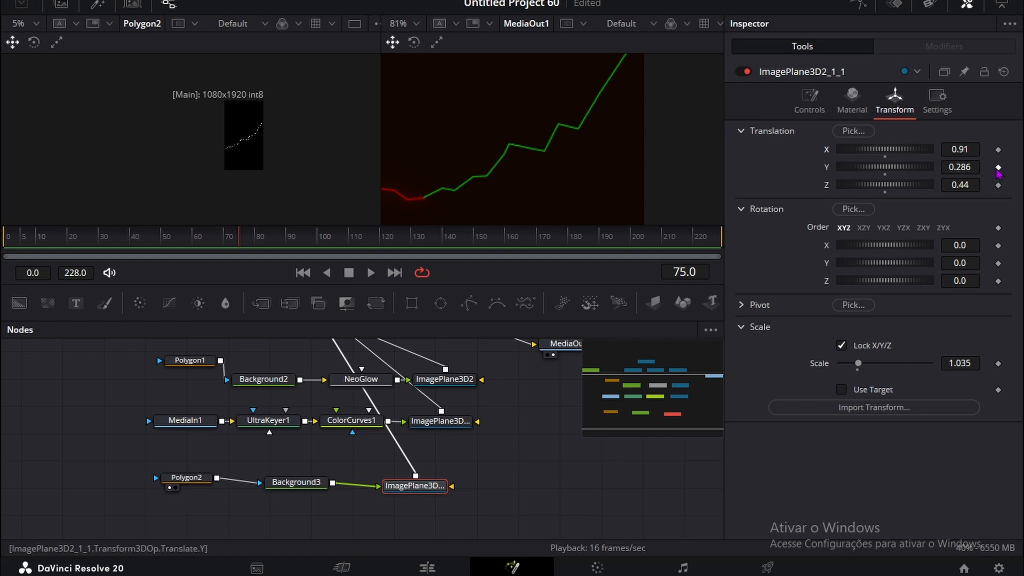
Step: Enlarge the green line's image plane to Scale 1.281 and rotate it 7.5 on Z
left_click(186, 477)
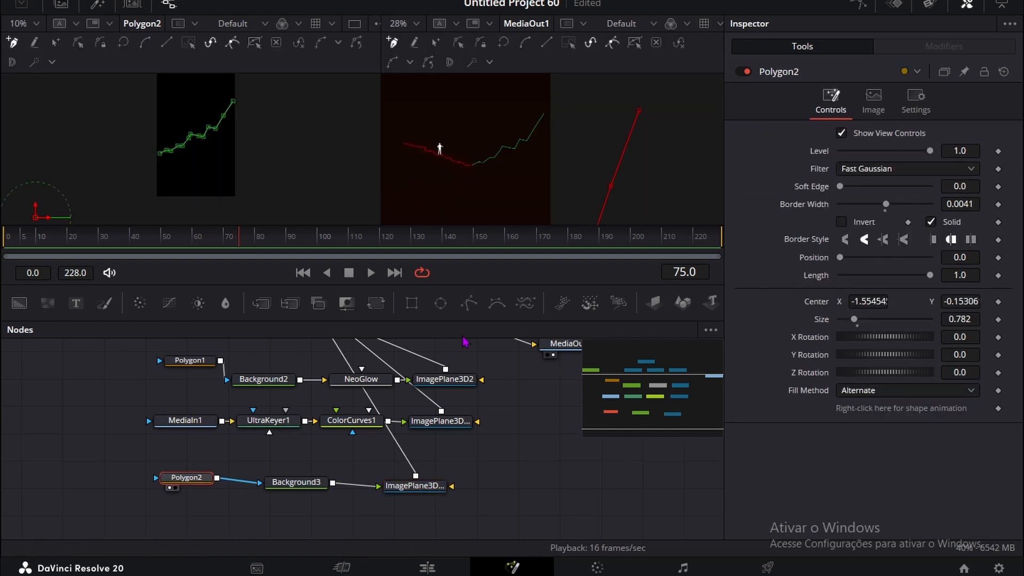
left_click(414, 486)
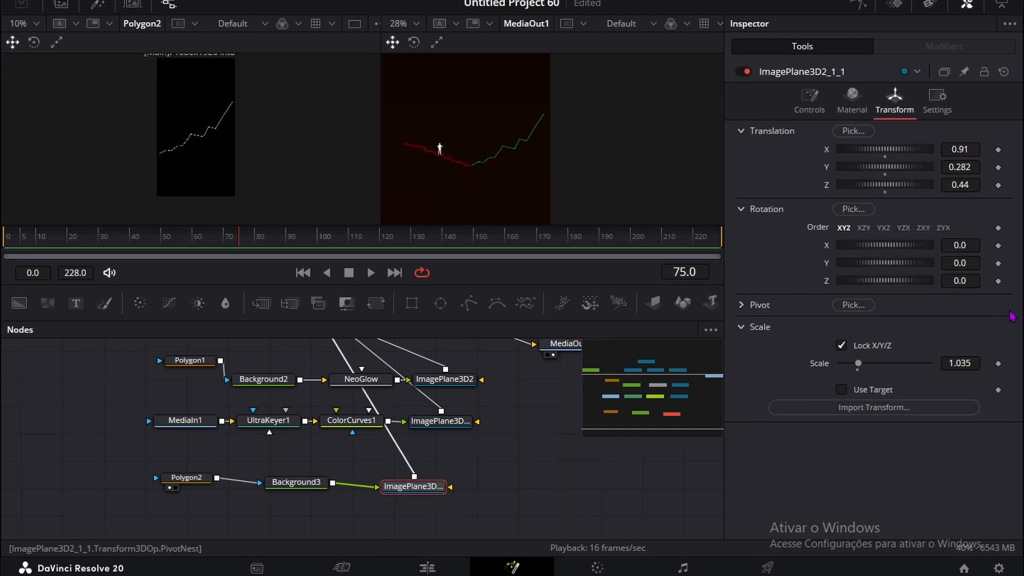
left_click_drag(966, 362, 976, 362)
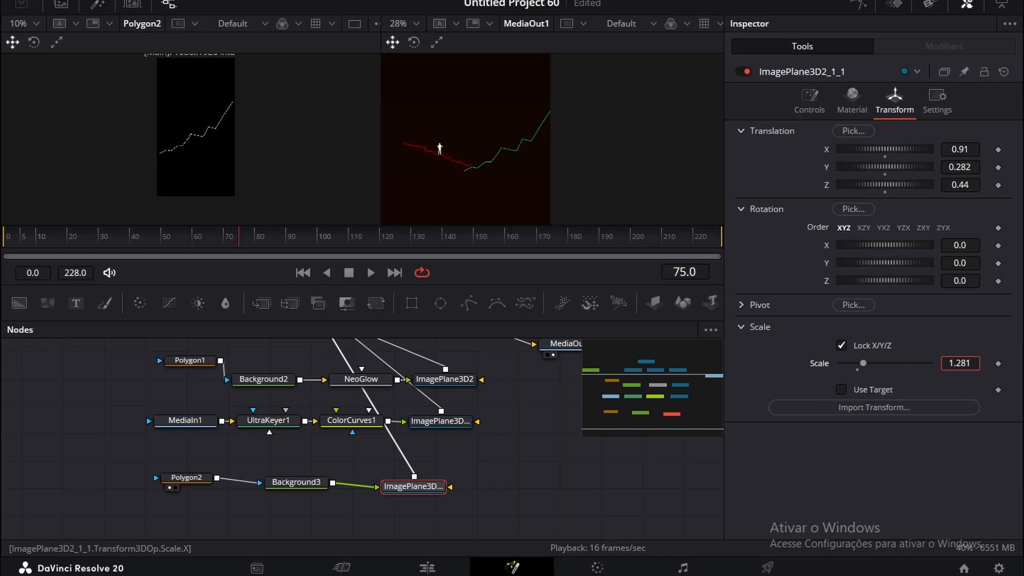
mouse_move(960, 167)
left_mouse_down()
mouse_move(971, 165)
mouse_move(972, 148)
mouse_move(966, 167)
left_mouse_up()
left_click_drag(970, 263, 960, 245)
key("ctrl+z")
key("ctrl+z")
left_click_drag(966, 283, 969, 283)
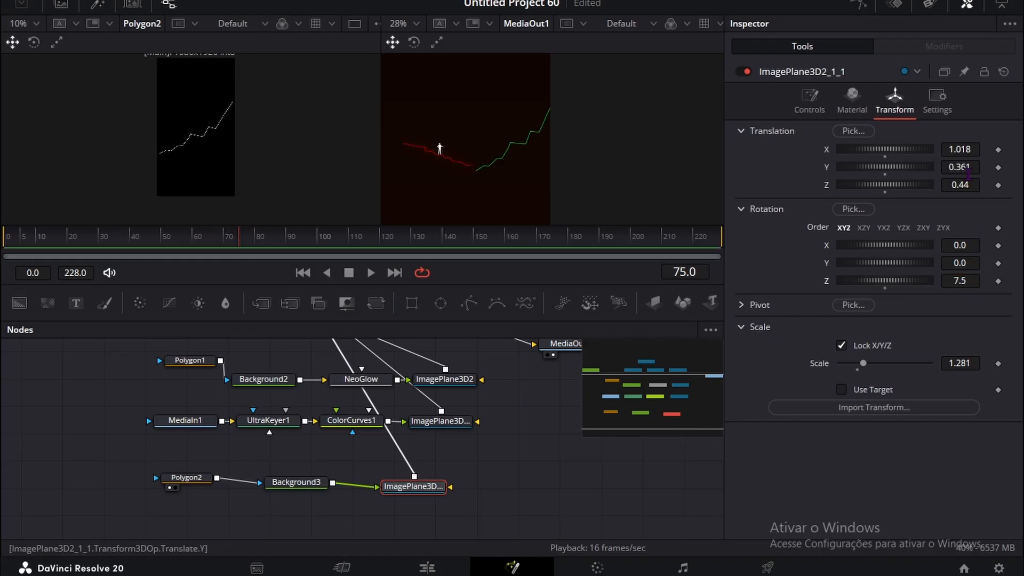
Step: Rejoin the green line to the red line's end by setting its image plane's Translation to X 0.969 and Y 0.443
left_click_drag(967, 170, 972, 170)
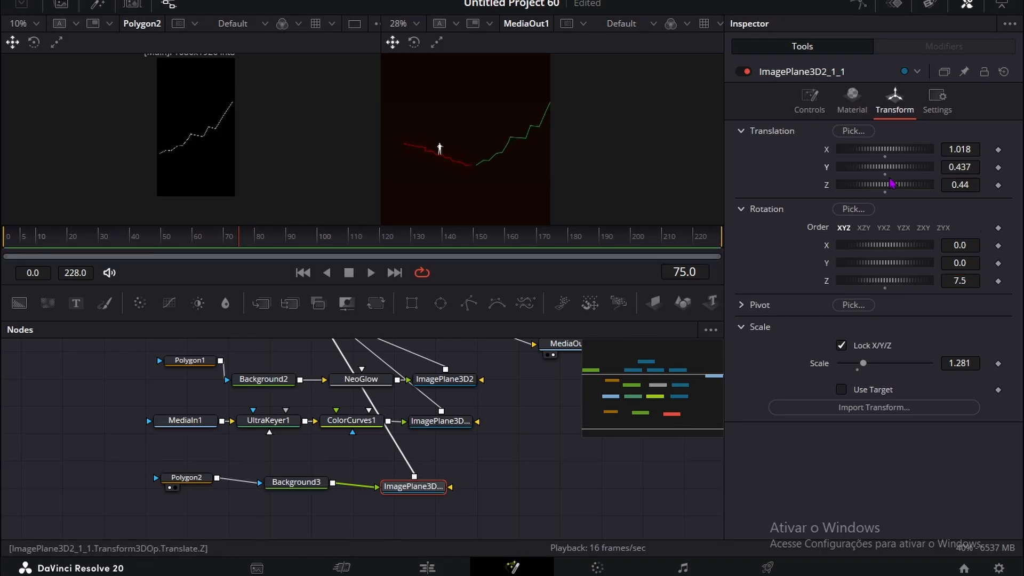
scroll(499, 161, "up", 4)
scroll(499, 161, "down", 2)
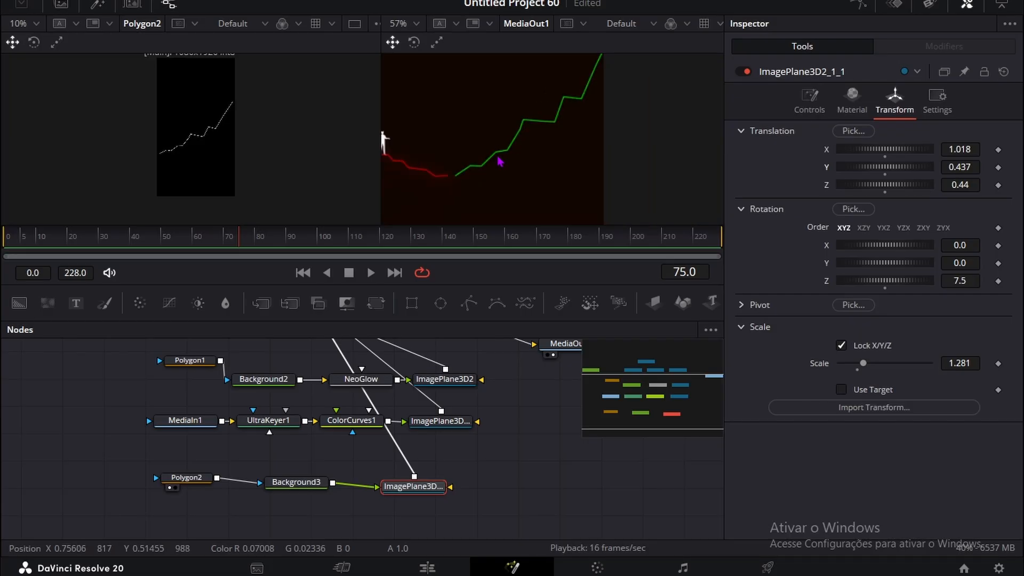
mouse_move(952, 168)
left_mouse_down()
mouse_move(960, 150)
mouse_move(949, 150)
left_mouse_up()
scroll(561, 120, "down", 2)
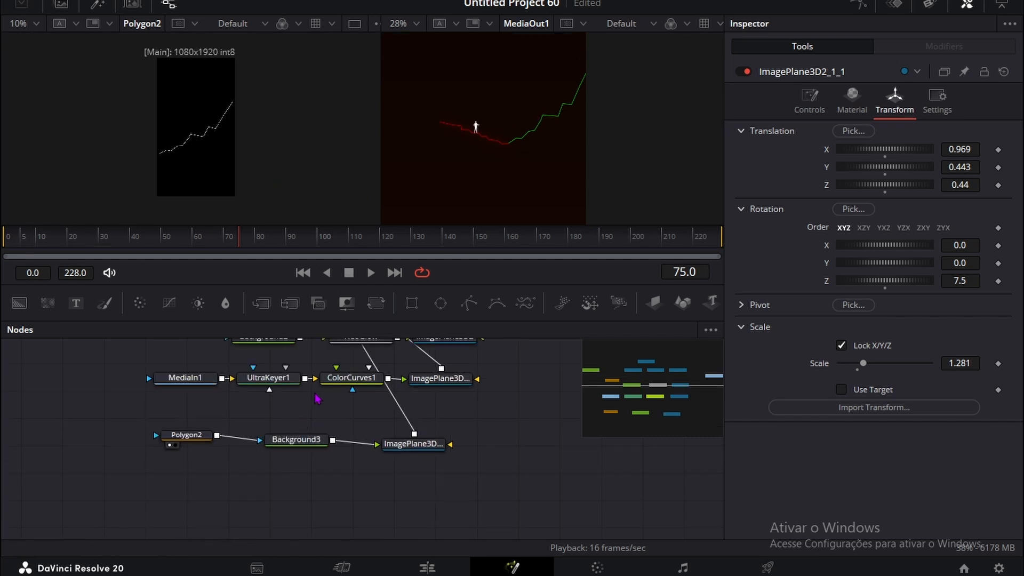
Step: Copy the red line's NeoGlow node and insert the copy between Background3 and the green line's image plane
scroll(373, 397, "up", 2)
left_click(365, 385)
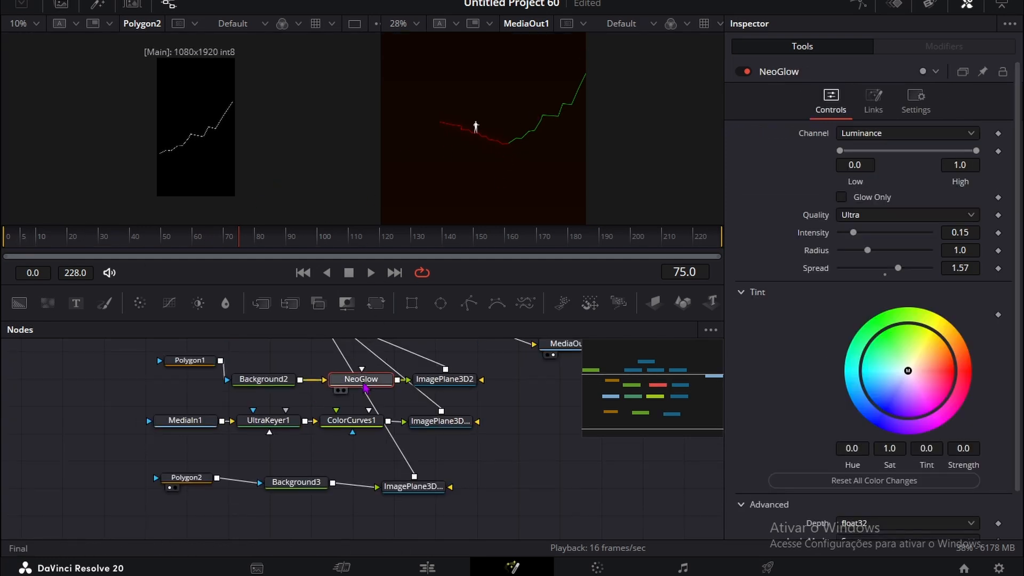
left_click_drag(317, 491, 296, 484)
key("ctrl+v")
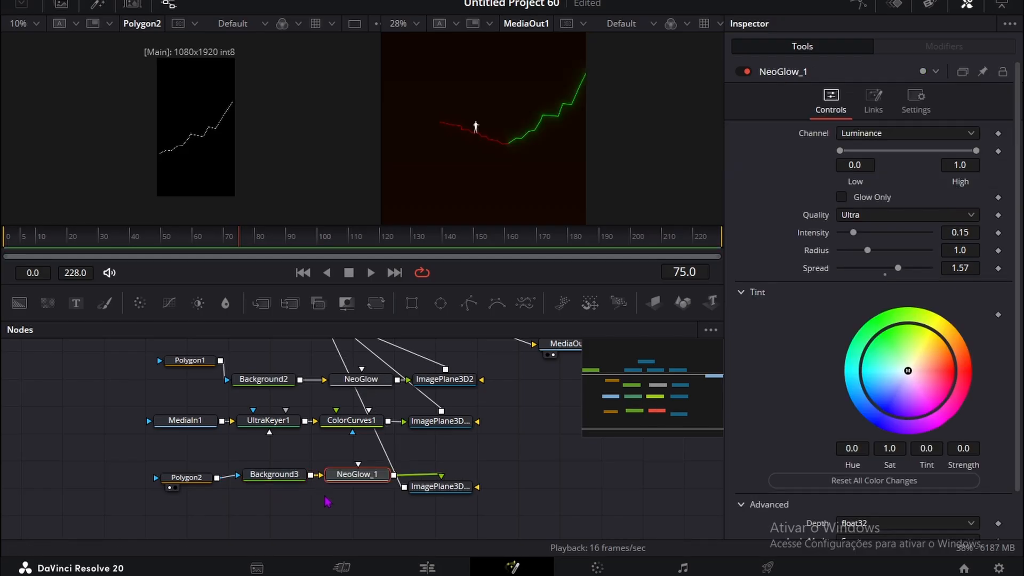
Step: Set the green line's glow to Medium quality with a Spread of 1.373
left_click(877, 215)
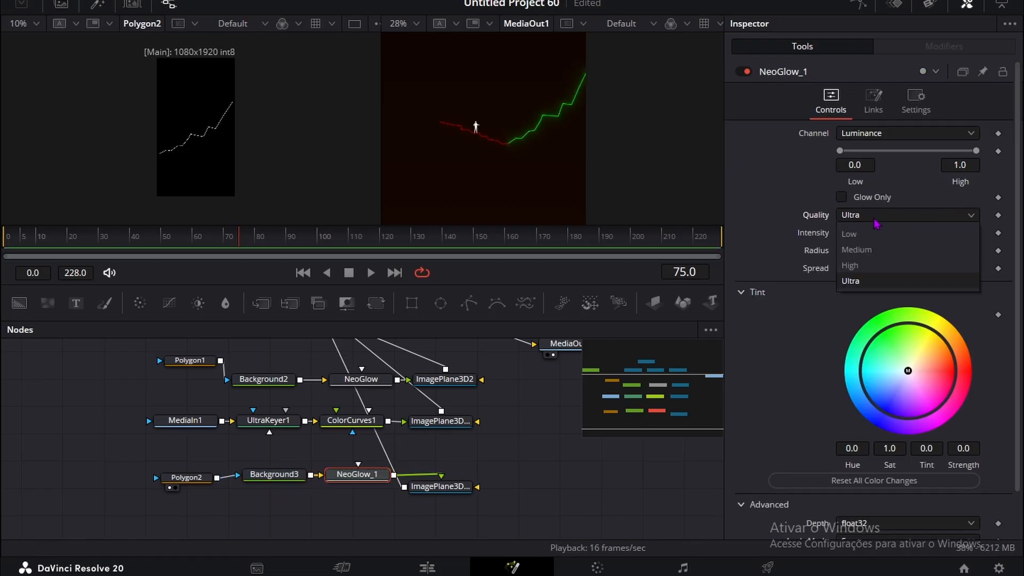
left_click(866, 250)
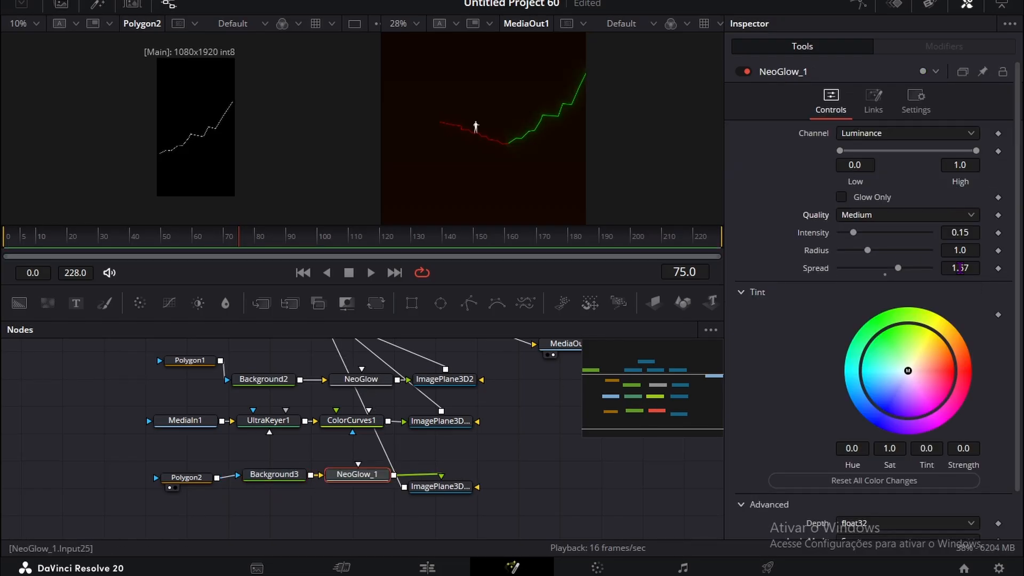
left_click_drag(960, 268, 957, 268)
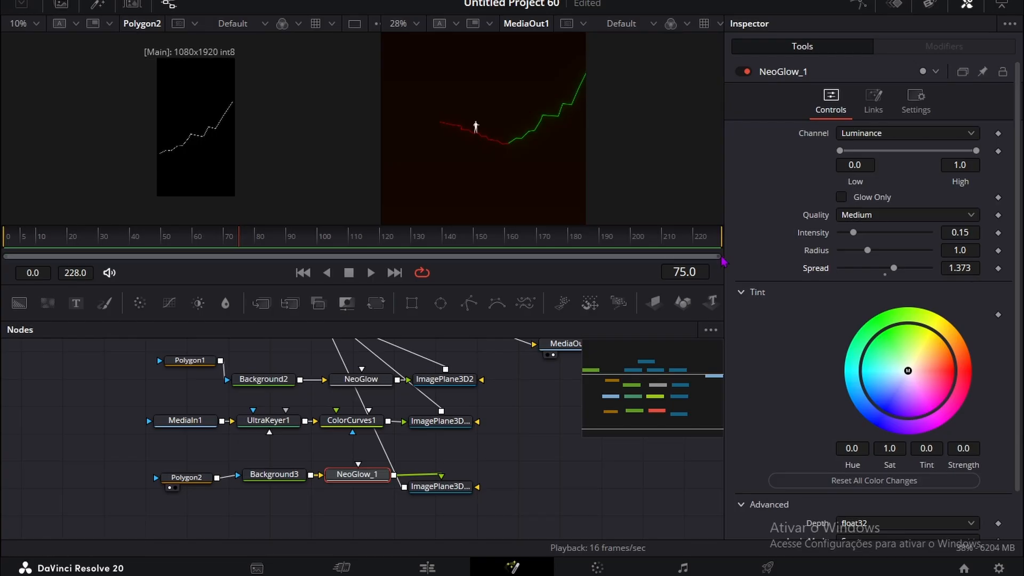
scroll(531, 102, "up", 2)
scroll(272, 494, "down", 2)
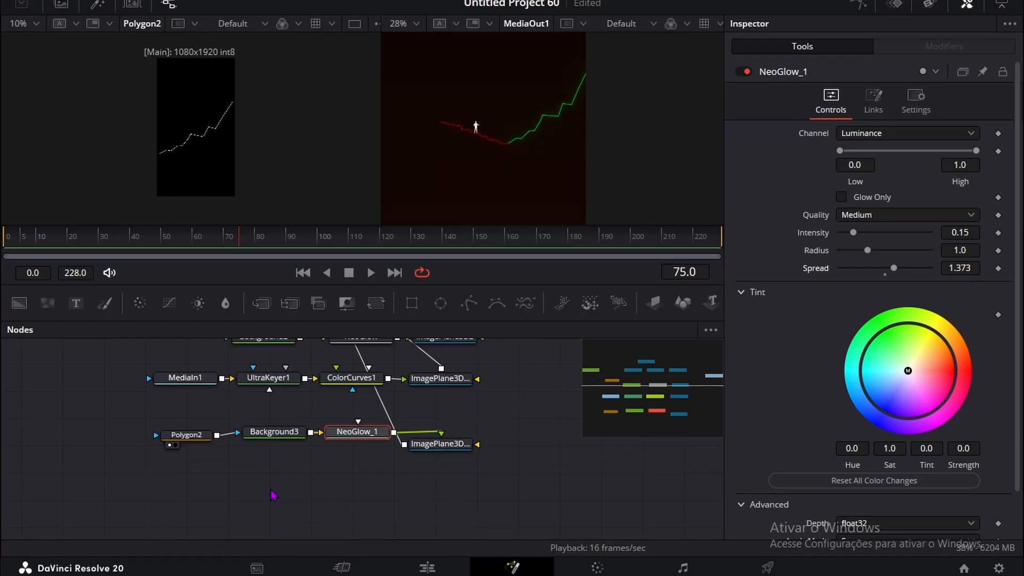
Step: Add a new Polygon mask and a Background node below the existing rows, connect them, and colour the background pure green with Green 1.0
scroll(262, 454, "down", 4)
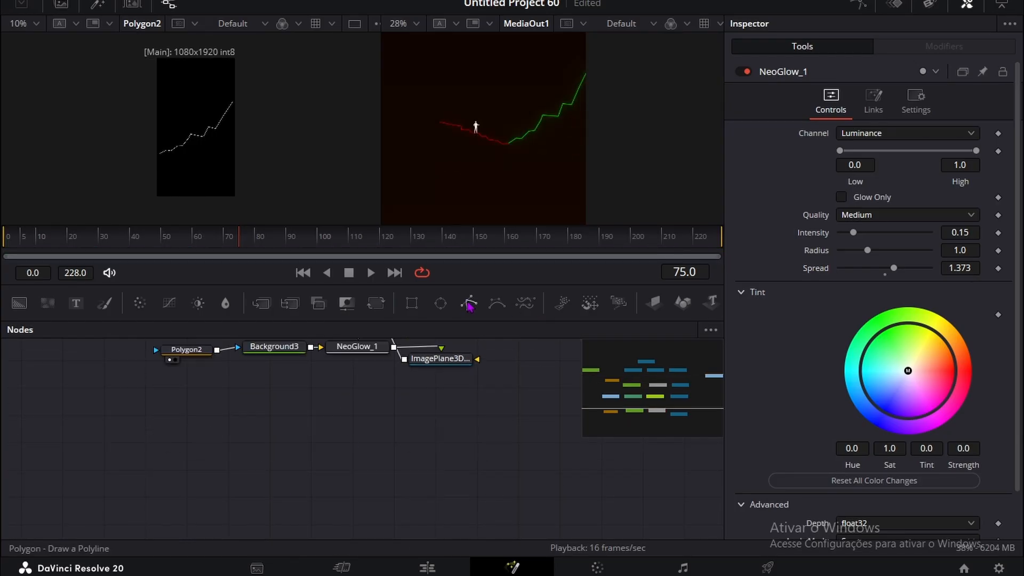
left_click_drag(468, 304, 184, 409)
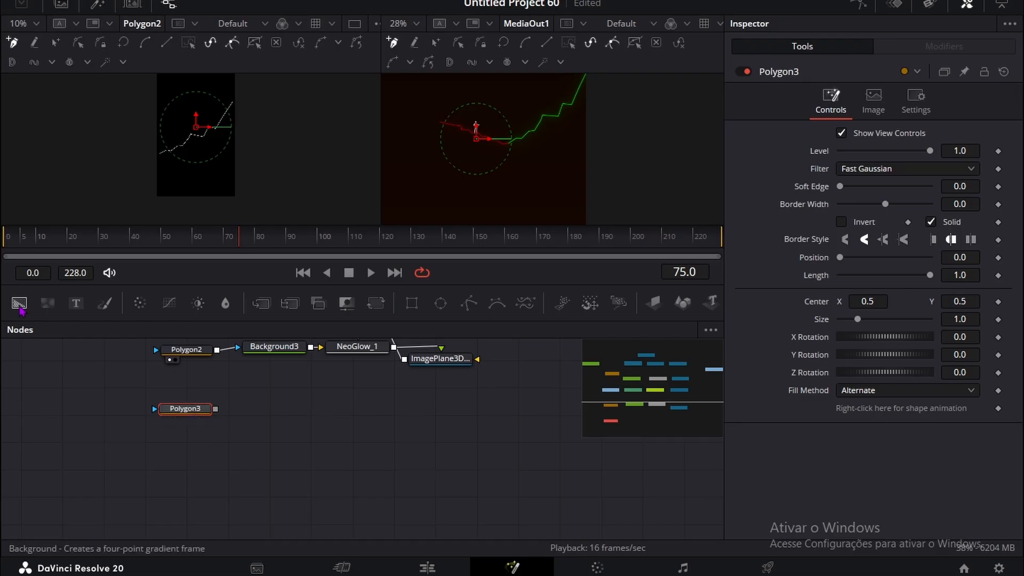
left_click(19, 303)
left_click_drag(184, 430, 310, 428)
left_click_drag(215, 408, 313, 433)
left_click_drag(840, 252, 932, 253)
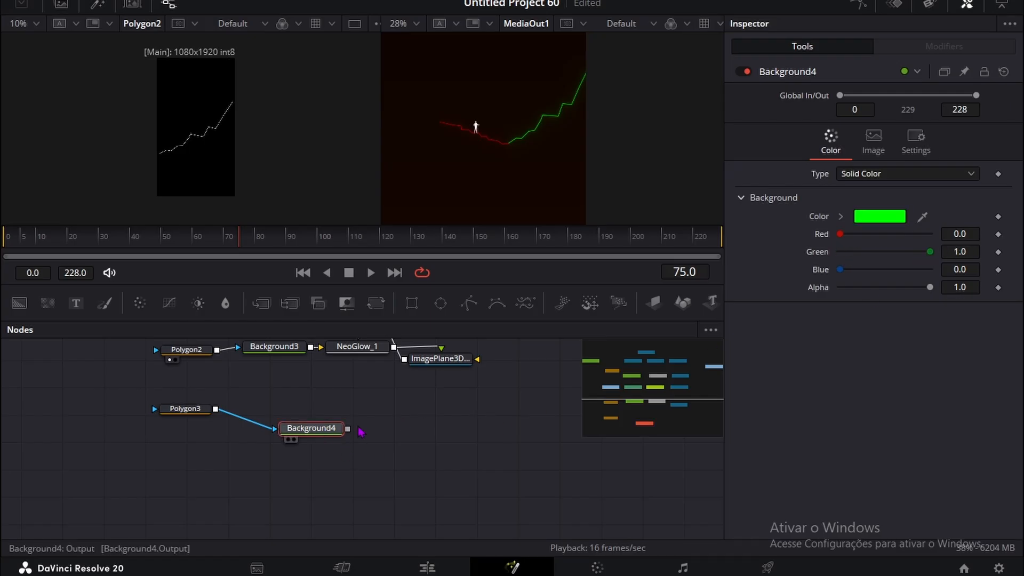
Step: Duplicate the green line's image plane, feed it from Background4, and connect its output to the 3D merge
left_click(437, 358)
key("ctrl+v")
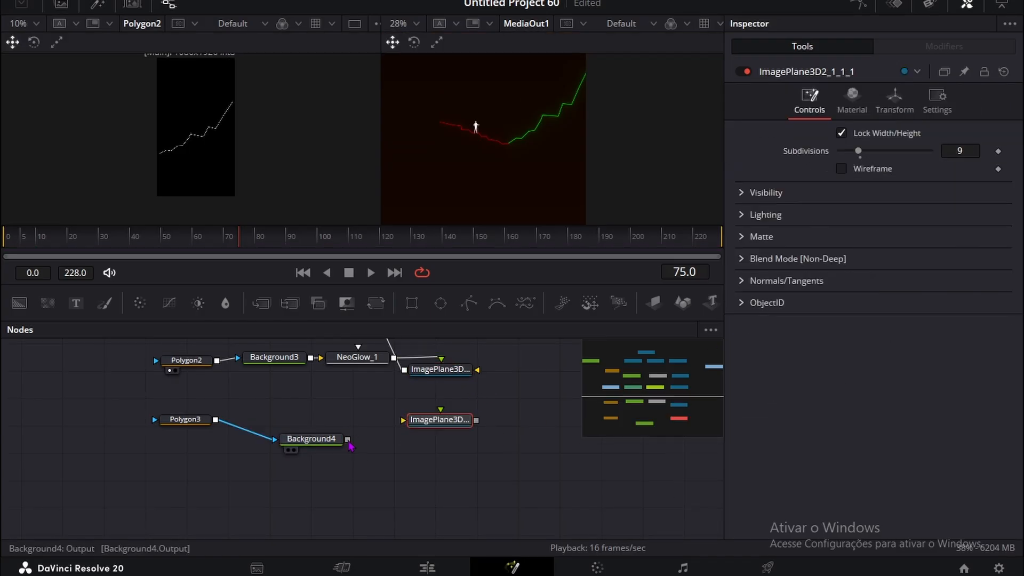
left_click_drag(347, 438, 403, 421)
left_click_drag(477, 420, 379, 421)
scroll(206, 435, "down", 8)
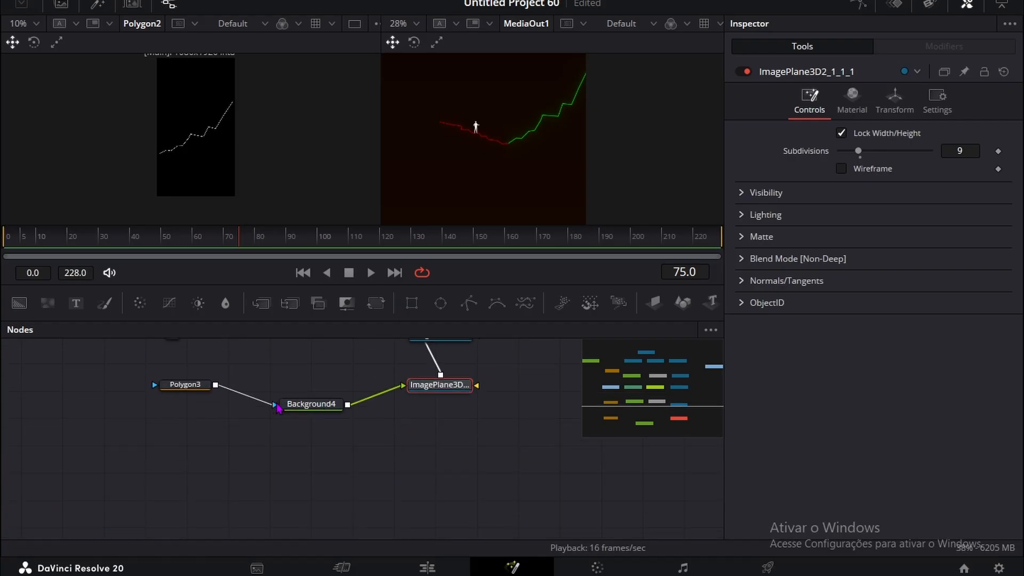
Step: Select Polygon3 and show it on its own in the first viewer beside the composition
left_click(205, 434)
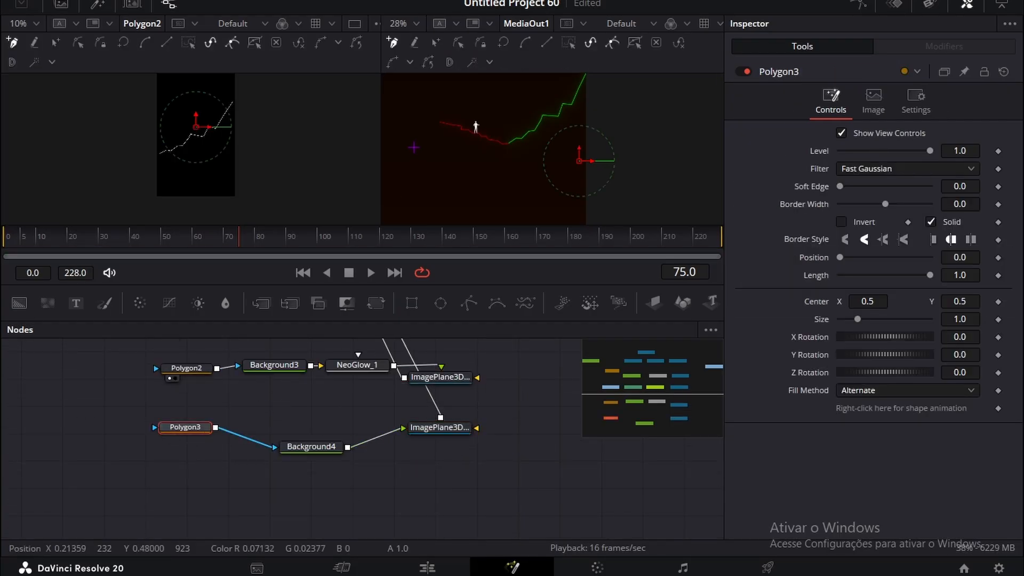
scroll(471, 136, "up", 5)
scroll(472, 137, "up", 2)
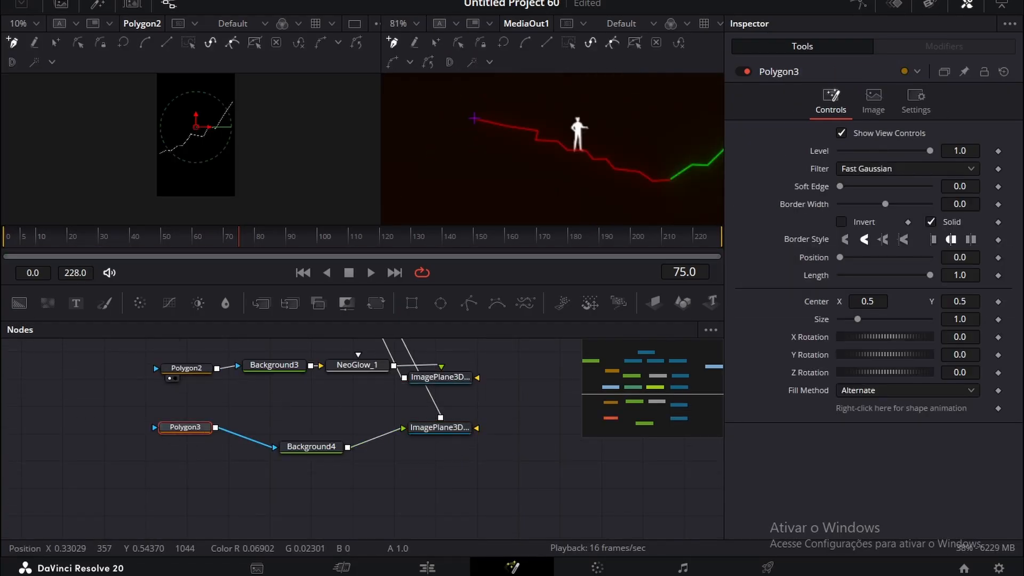
key("1")
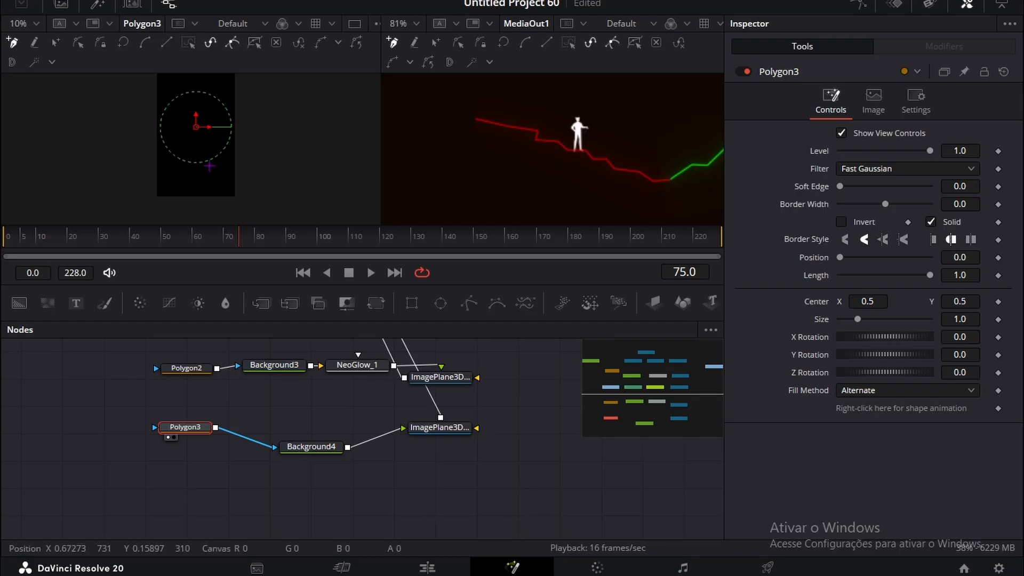
scroll(209, 166, "up", 3)
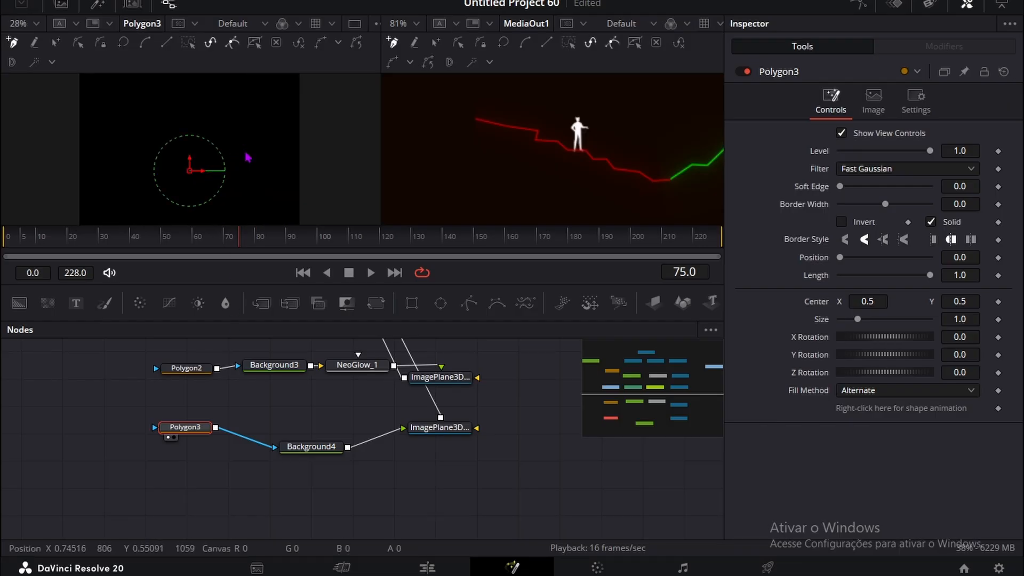
scroll(248, 158, "down", 1)
scroll(455, 131, "down", 2)
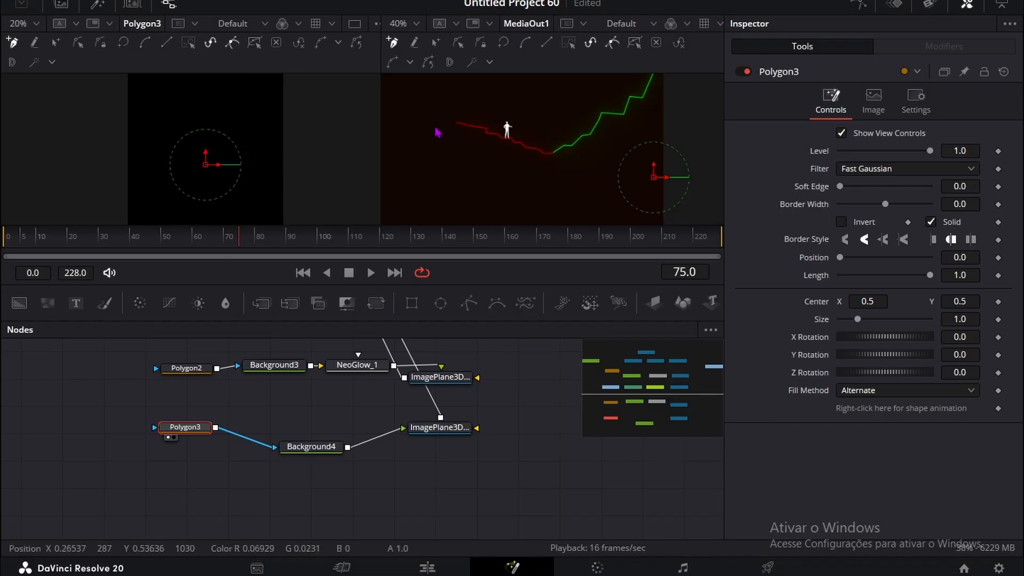
Step: Start Polygon3 at the red line's upper starting point and draw a descending zigzag away from it, undoing misplaced points
scroll(446, 126, "up", 4)
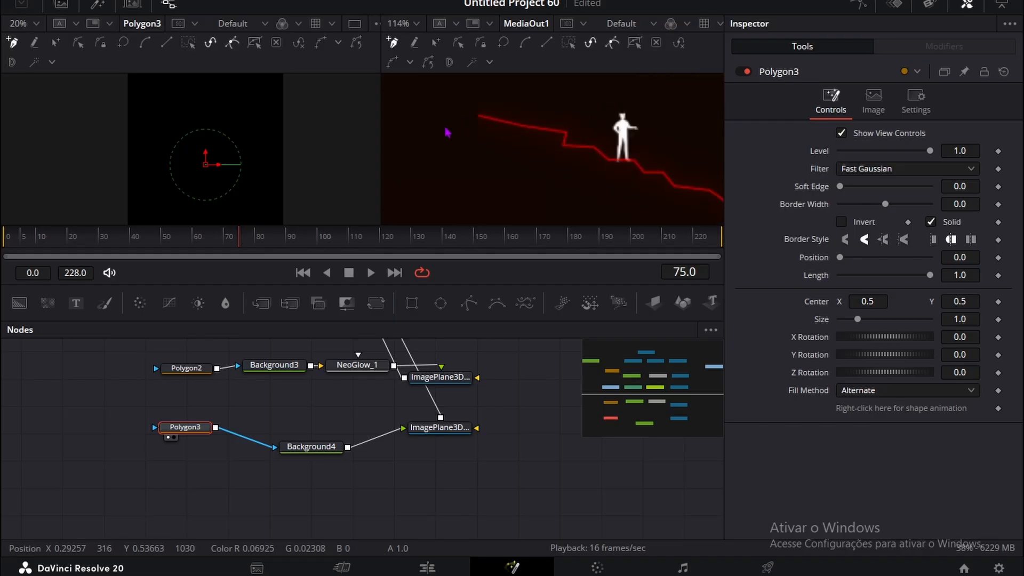
left_click(486, 112)
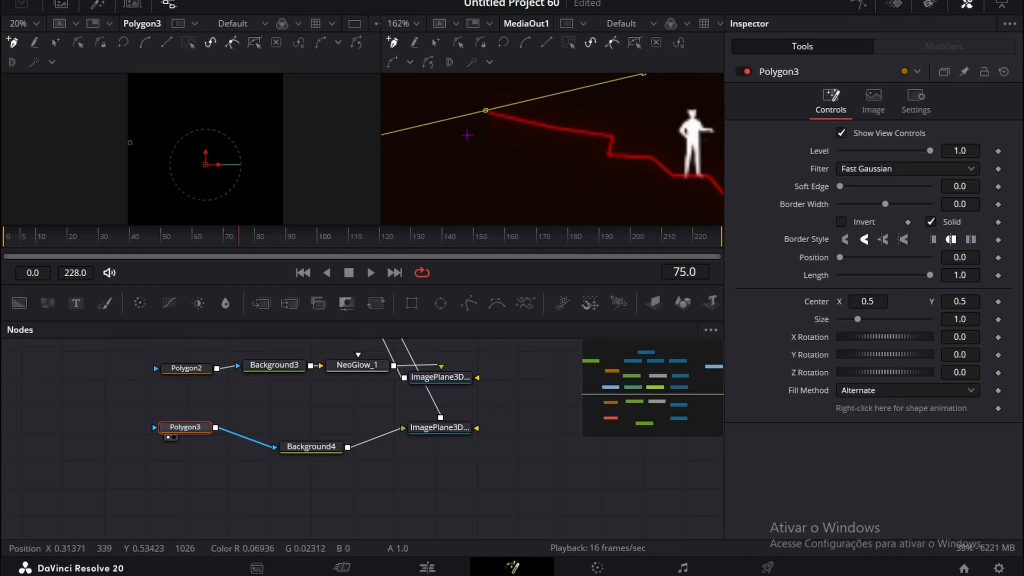
left_click(462, 133)
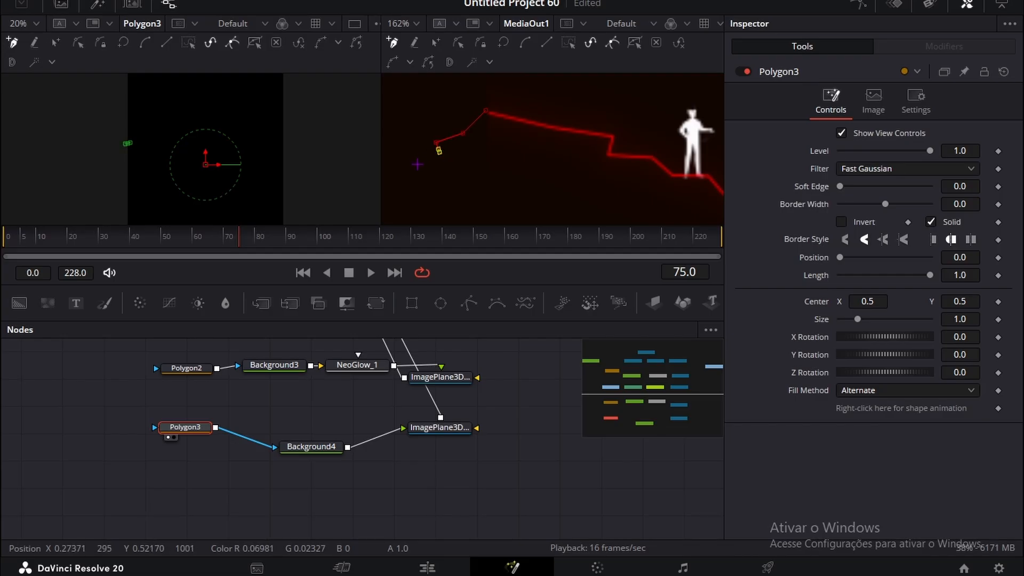
key("ctrl+z")
left_click(443, 133)
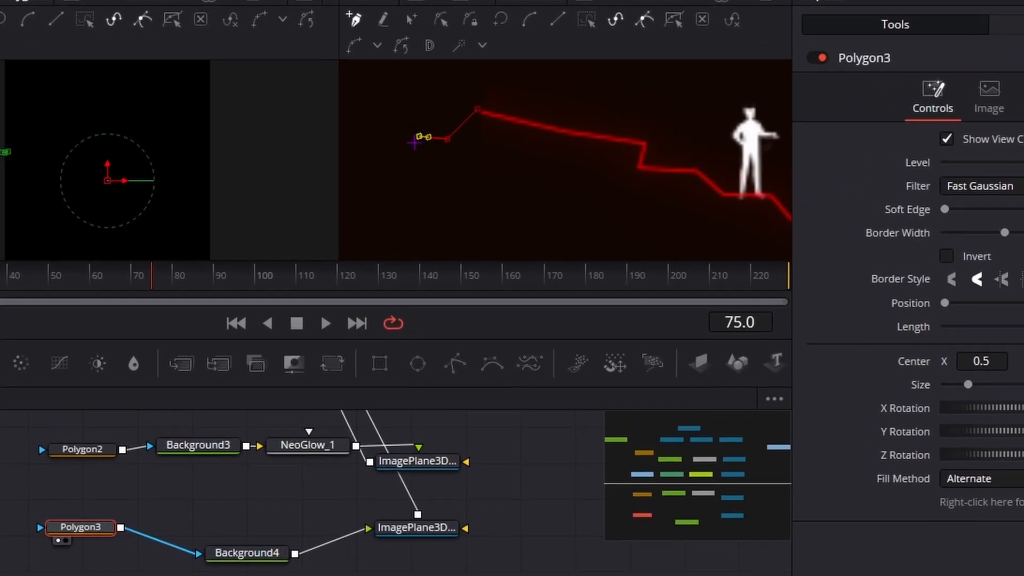
key("ctrl+z")
left_click(409, 168)
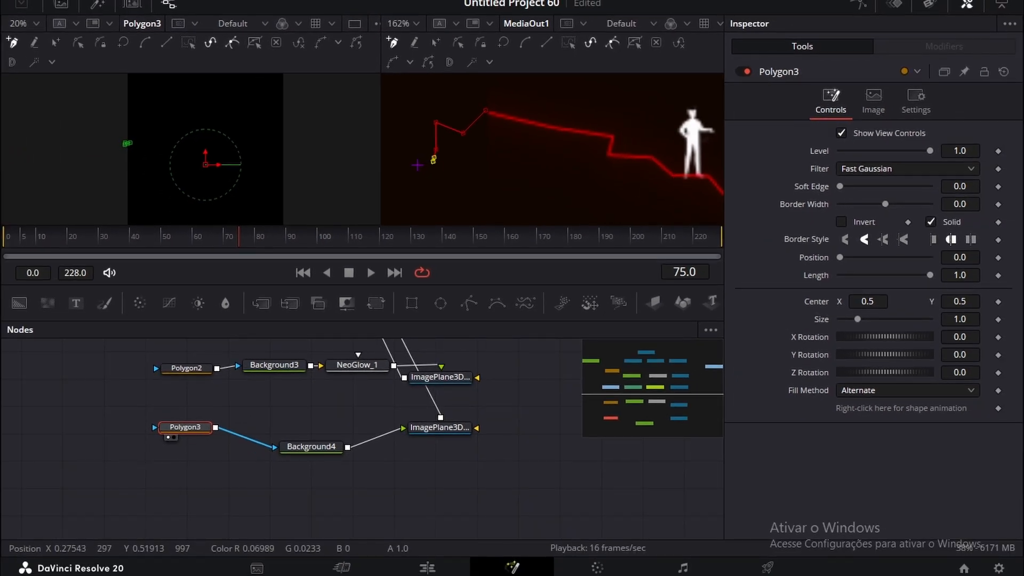
scroll(427, 172, "down", 3)
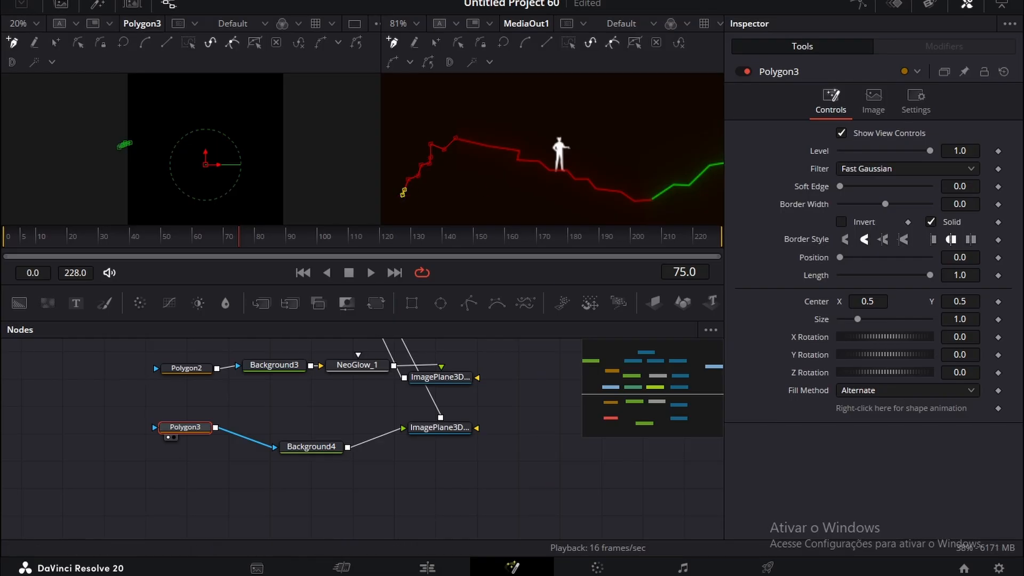
Step: Extend the Polygon3 zigzag further down from its last point with more short, uneven segments
scroll(419, 177, "up", 3)
scroll(420, 177, "down", 4)
scroll(407, 198, "up", 4)
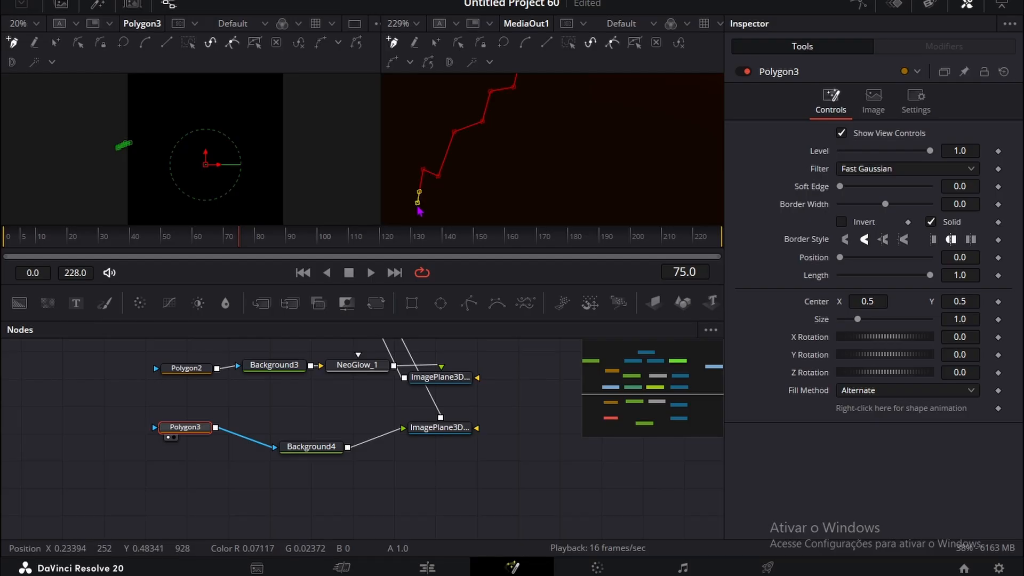
scroll(489, 155, "down", 2)
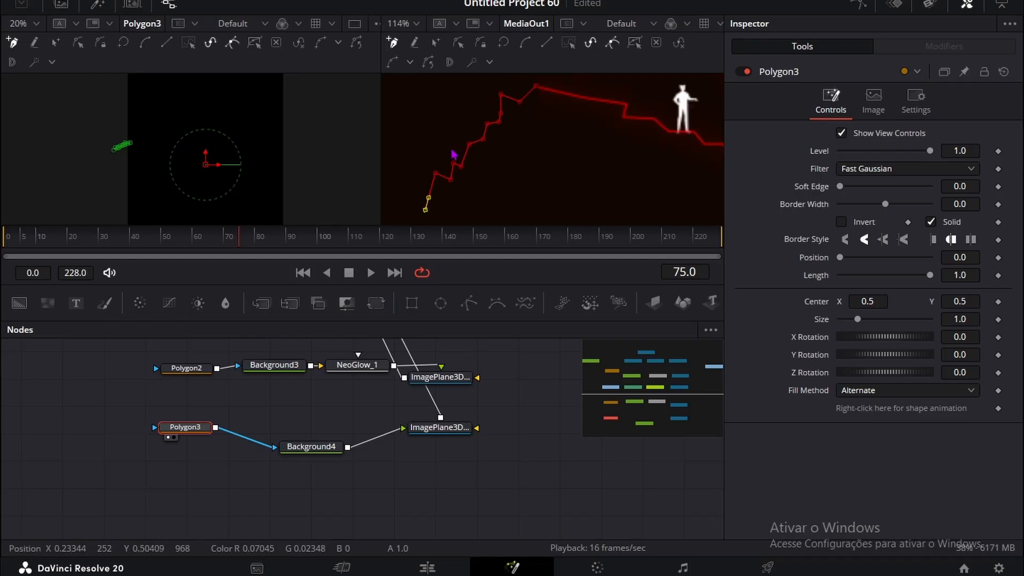
scroll(453, 154, "down", 2)
scroll(436, 181, "up", 2)
Step: Continue the Polygon3 zigzag with longer peaks and dips until it runs past the frame's left edge
left_click_drag(432, 196, 601, 77)
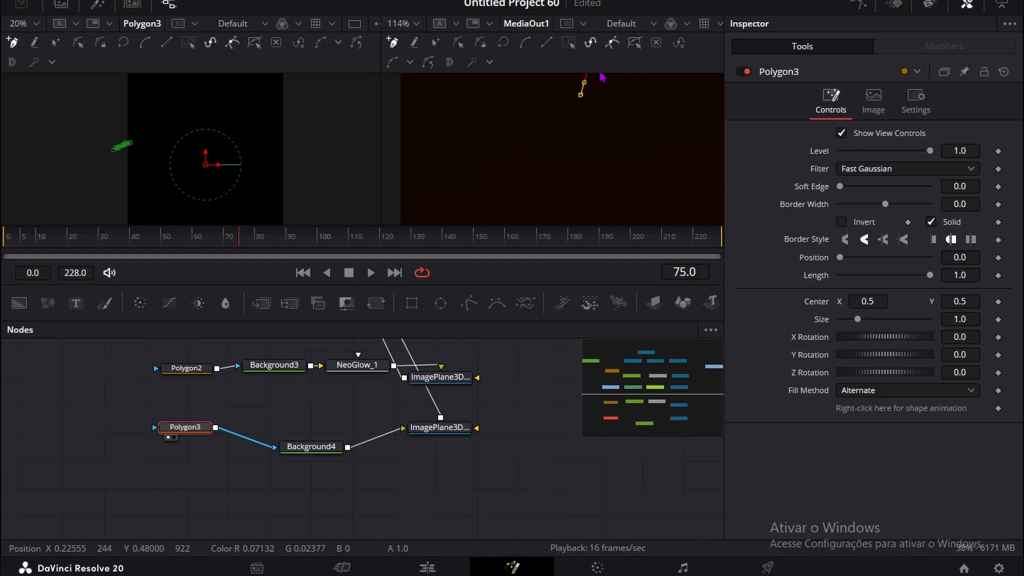
left_click(560, 86)
left_click(538, 110)
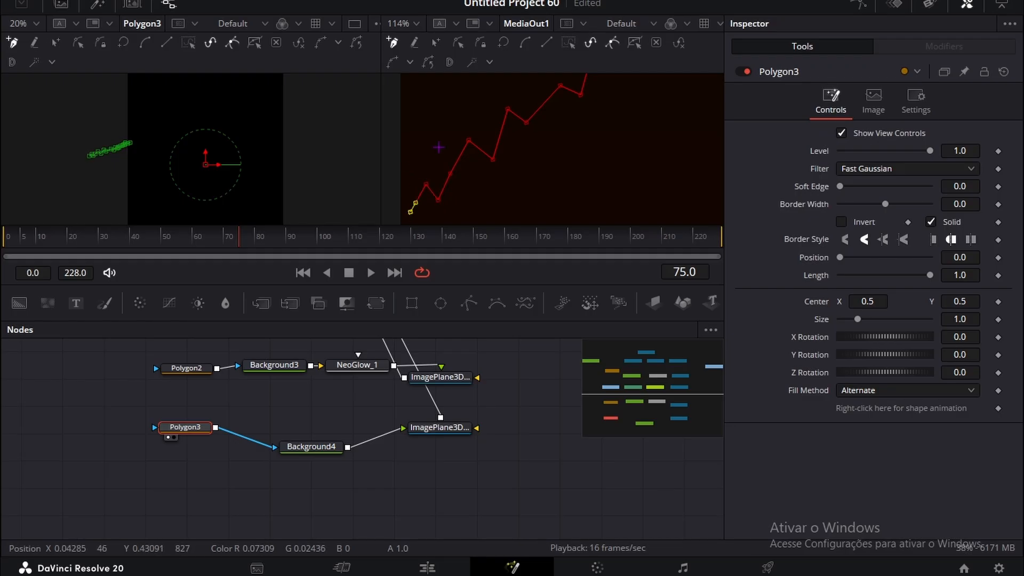
scroll(438, 147, "down", 2)
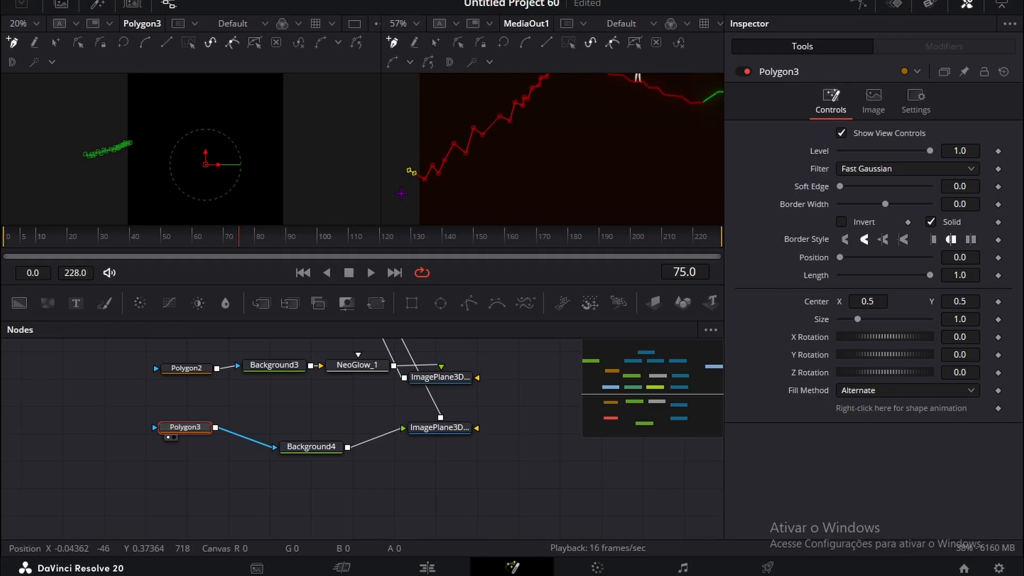
scroll(563, 168, "down", 2)
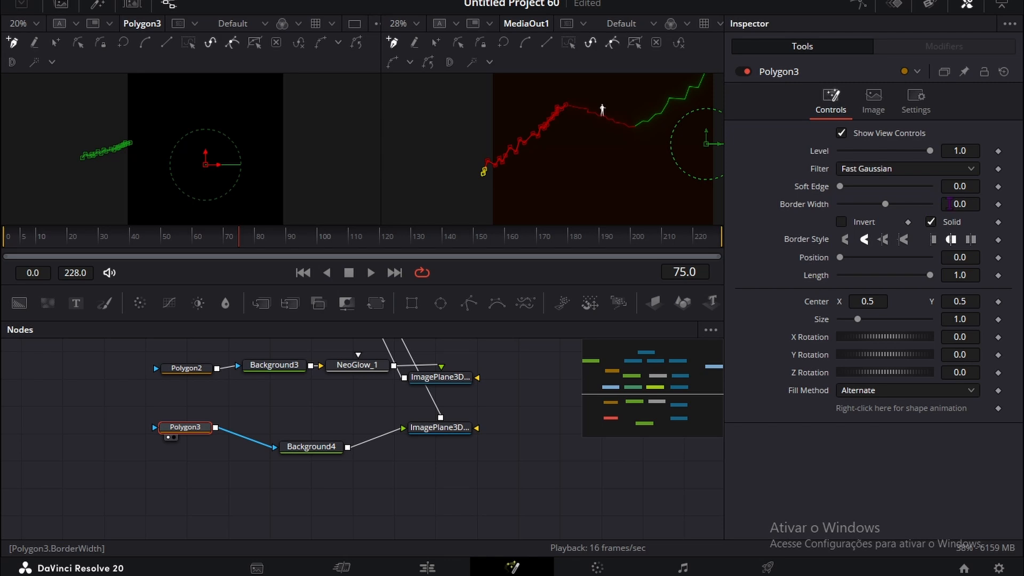
Step: Give the Polygon3 line a thin border width of 0.0014
left_click_drag(949, 204, 960, 204)
left_click(480, 475)
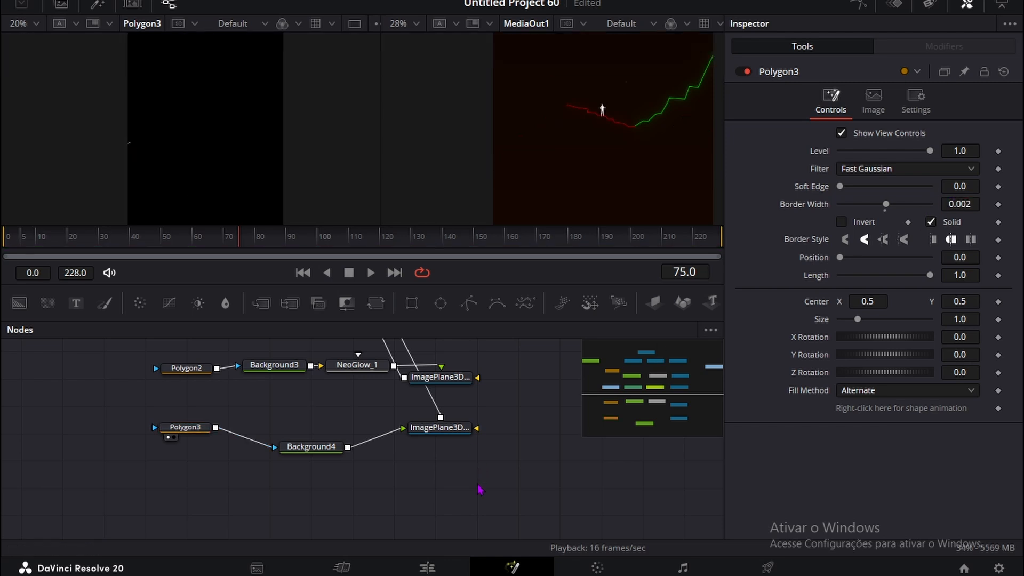
scroll(438, 465, "up", 2)
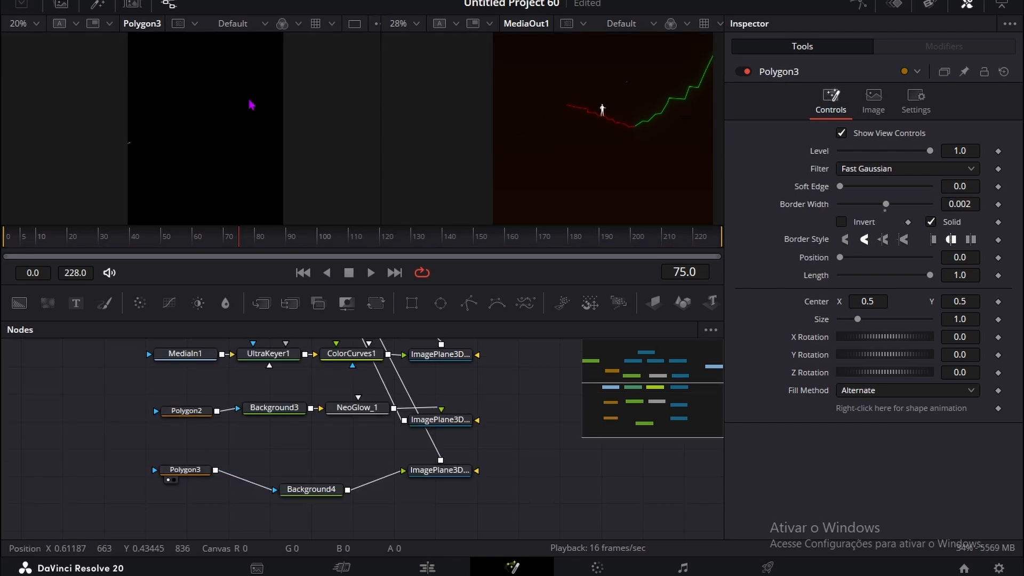
scroll(245, 101, "down", 5)
scroll(249, 97, "up", 4)
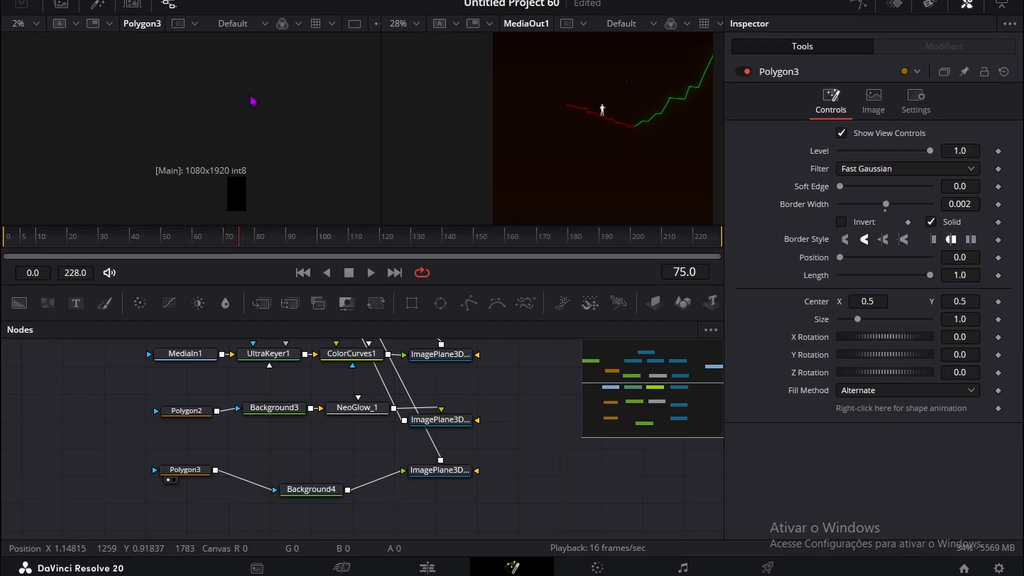
scroll(249, 97, "down", 3)
scroll(245, 133, "up", 1)
scroll(248, 138, "up", 5)
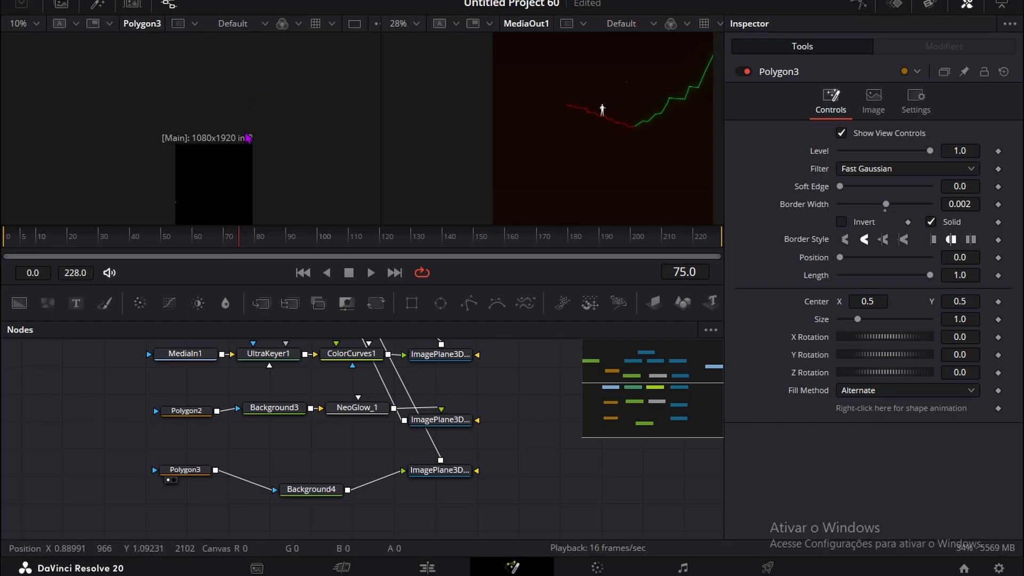
scroll(256, 138, "down", 3)
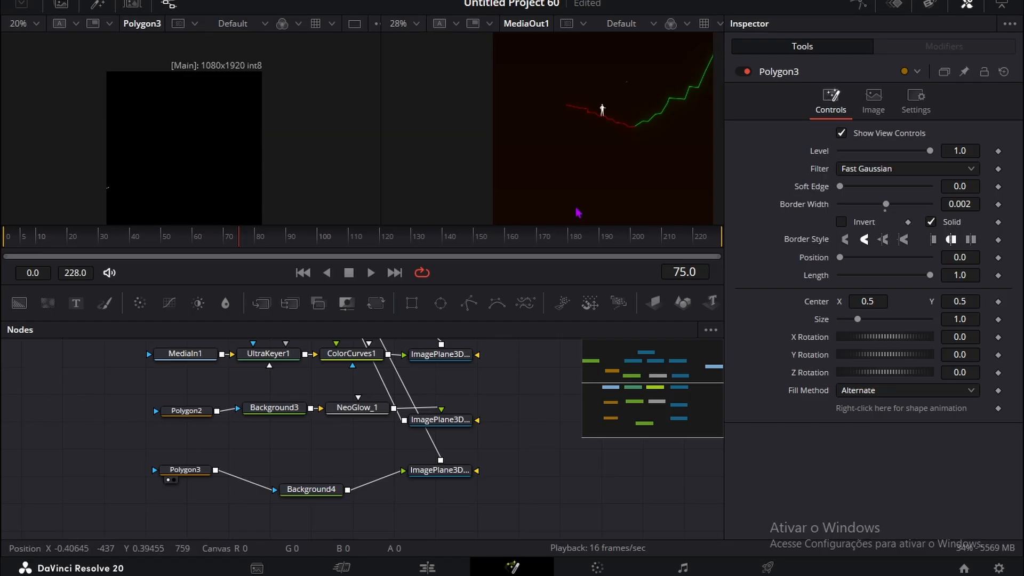
left_click_drag(964, 203, 951, 204)
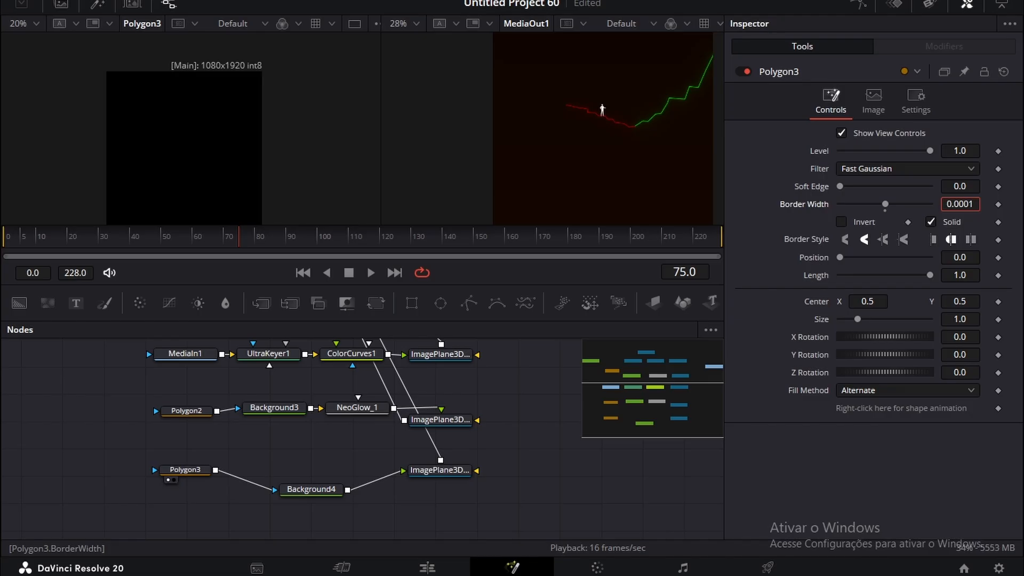
Step: Shift the Polygon3 shape horizontally into the frame, setting its Center X to about 0.934
left_click(441, 470)
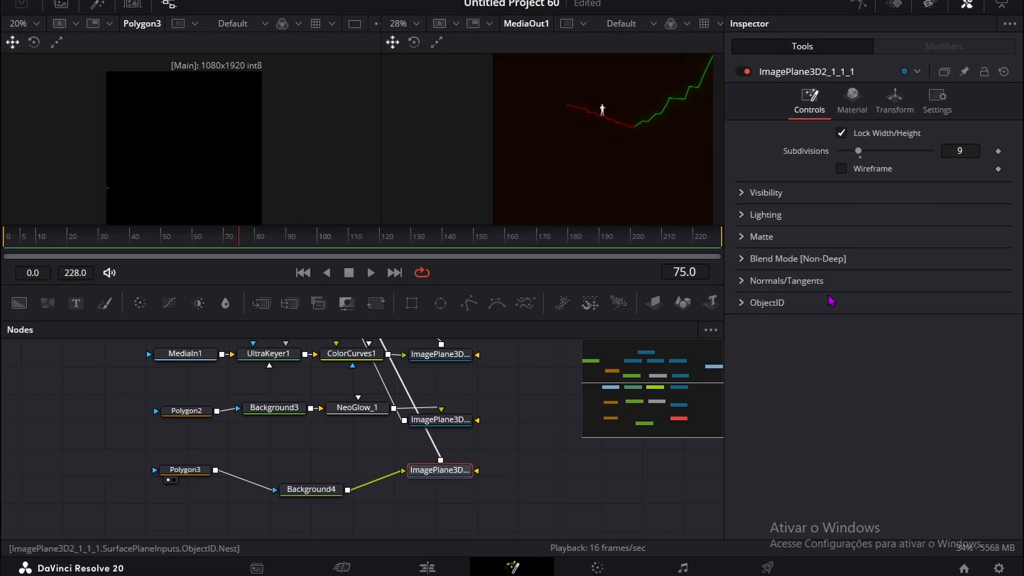
left_click(852, 100)
left_click(894, 100)
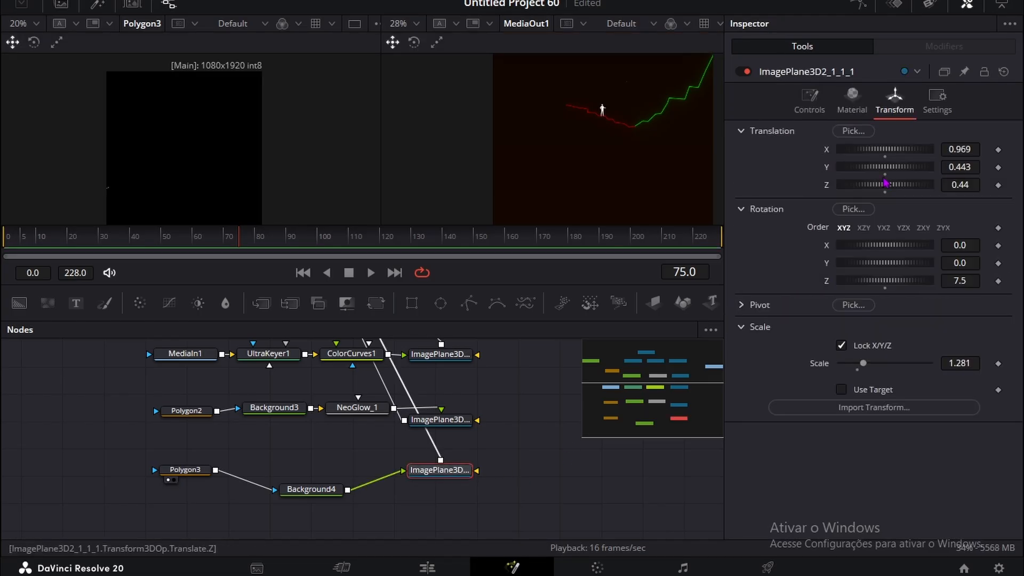
left_click(199, 471)
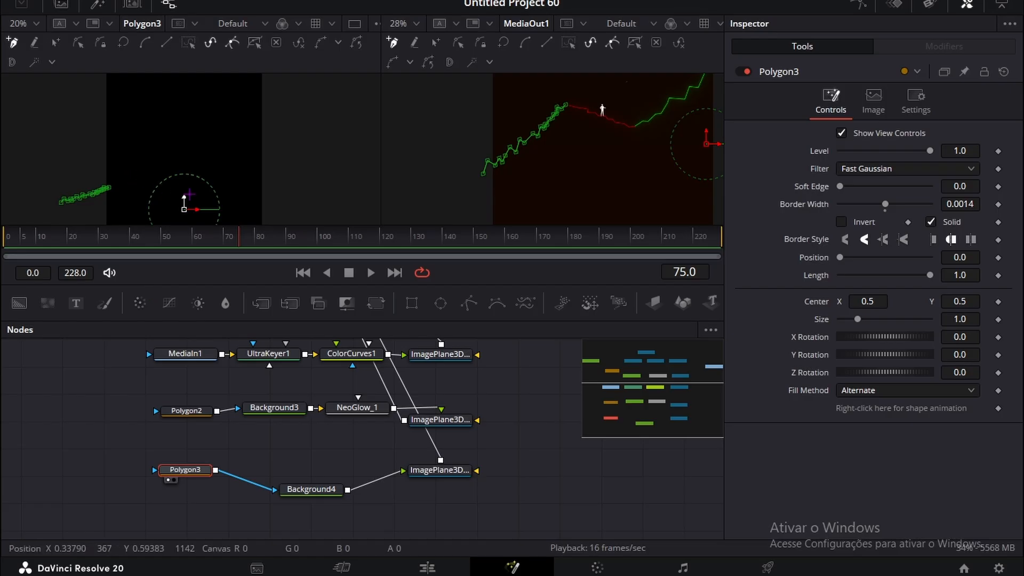
left_click_drag(196, 210, 265, 211)
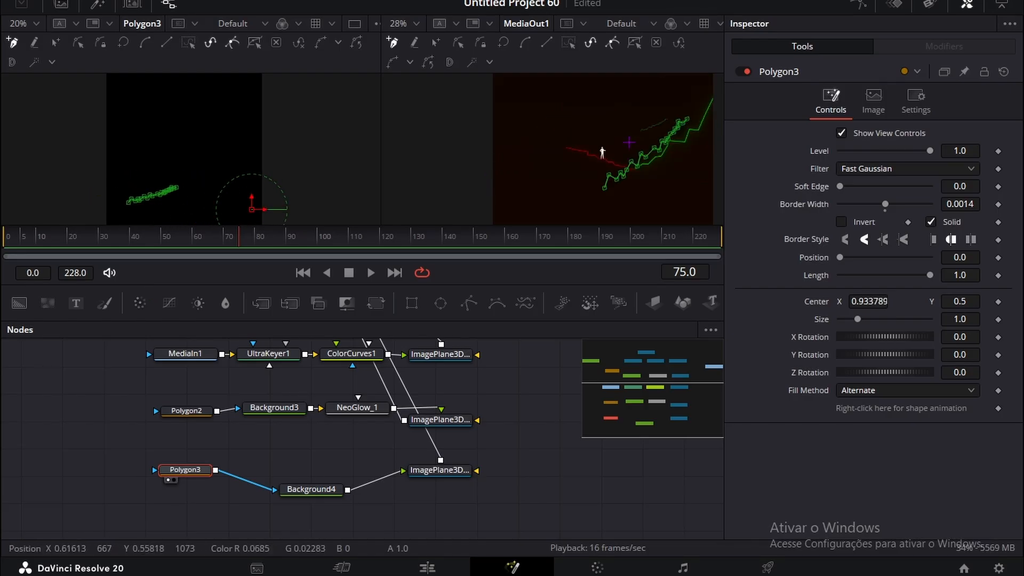
Step: Scale the image plane fed by Background4 to 5.0 and move it to X -0.159, Y -0.446 to meet the red line's upper end
left_click(441, 470)
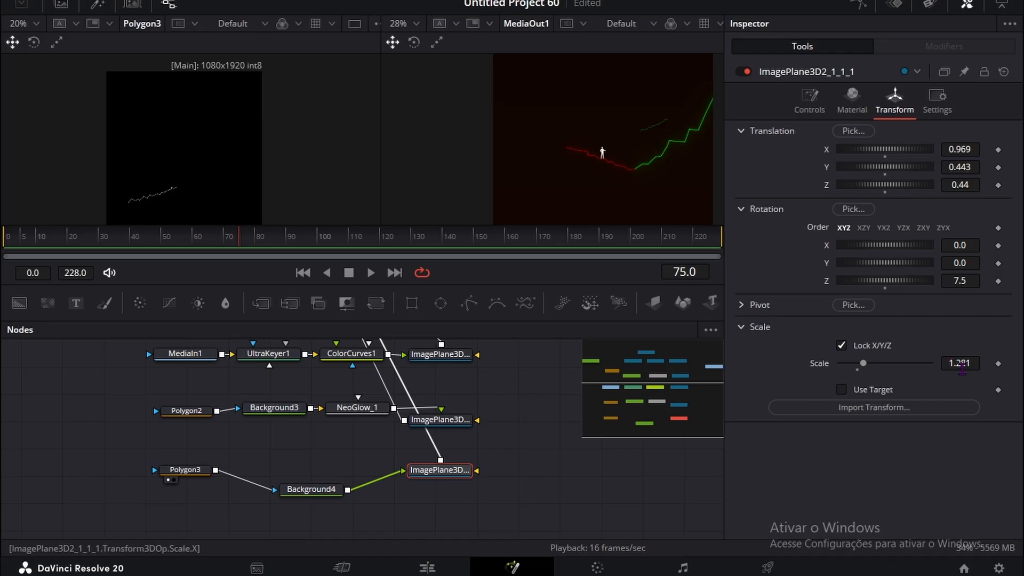
left_click_drag(961, 366, 1023, 367)
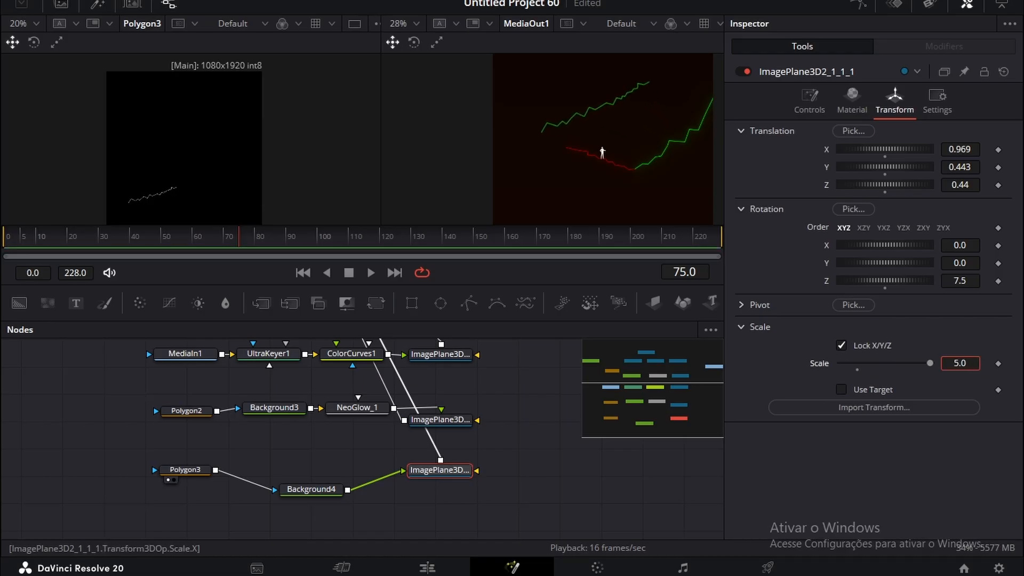
mouse_move(964, 176)
left_mouse_down()
mouse_move(959, 143)
mouse_move(919, 150)
mouse_move(961, 167)
mouse_move(958, 150)
mouse_move(951, 167)
left_mouse_up()
scroll(613, 112, "up", 5)
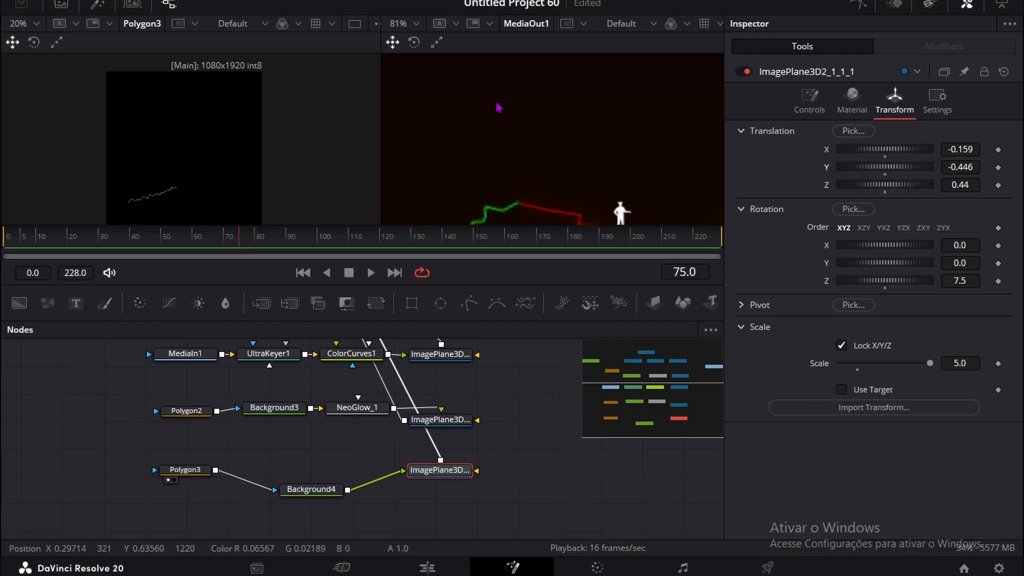
scroll(501, 108, "down", 6)
scroll(493, 121, "up", 4)
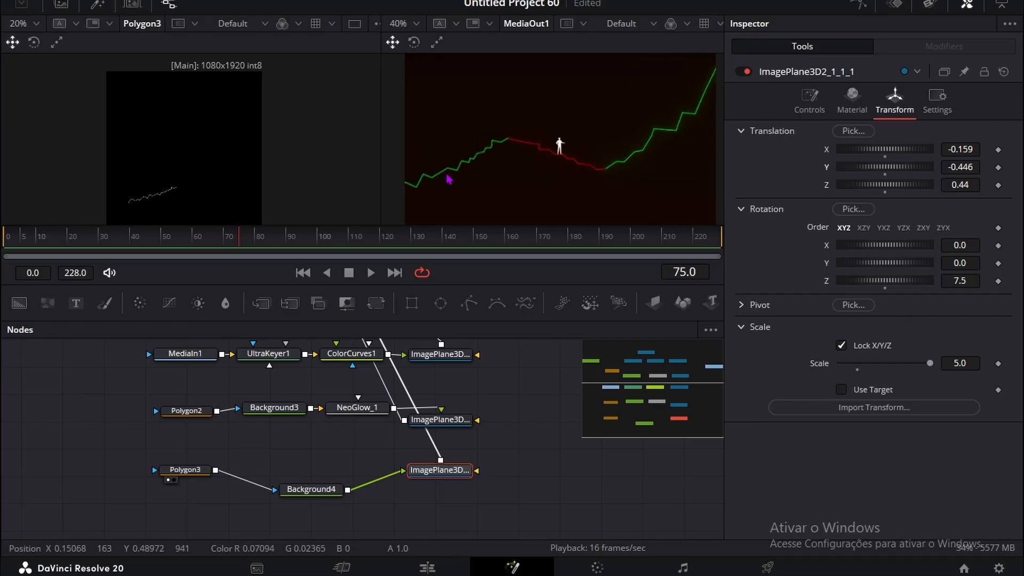
Step: Rotate the same image plane to 32 degrees on Z and realign it with the red line at X 0.088, Y -0.242
left_click_drag(959, 280, 973, 280)
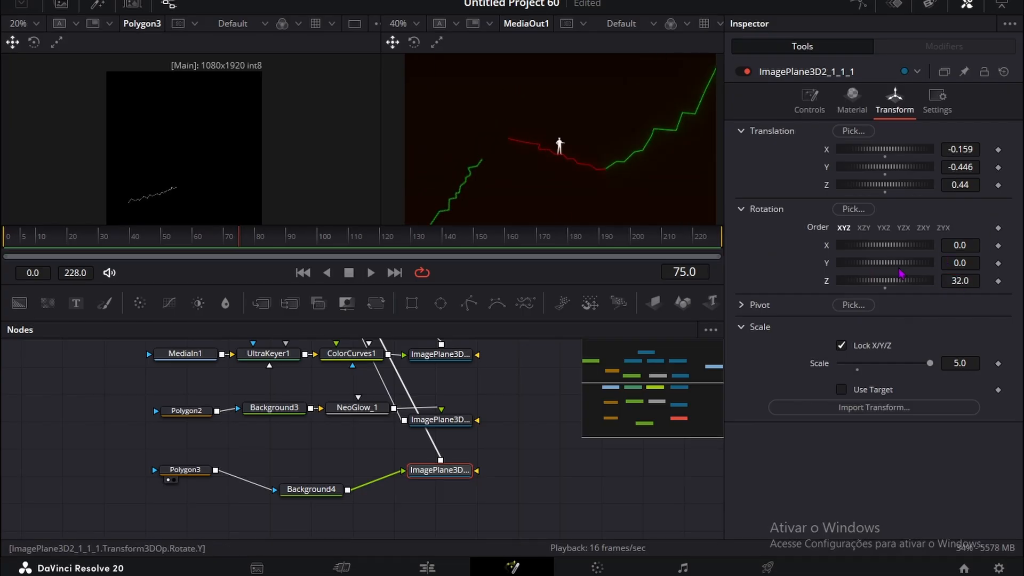
left_click_drag(959, 166, 965, 149)
scroll(464, 119, "down", 2)
scroll(507, 137, "up", 5)
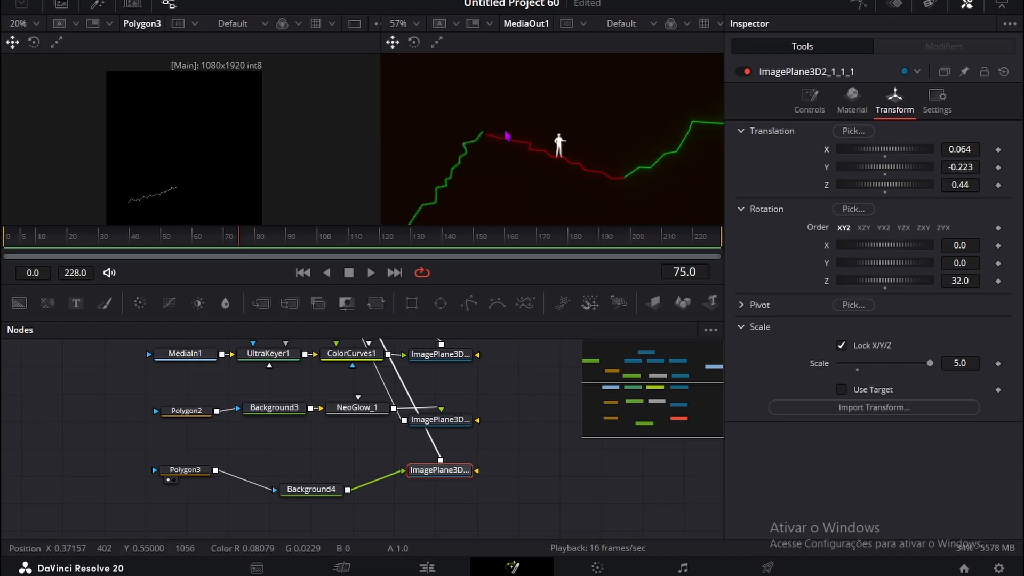
left_click_drag(966, 166, 971, 152)
scroll(533, 122, "down", 5)
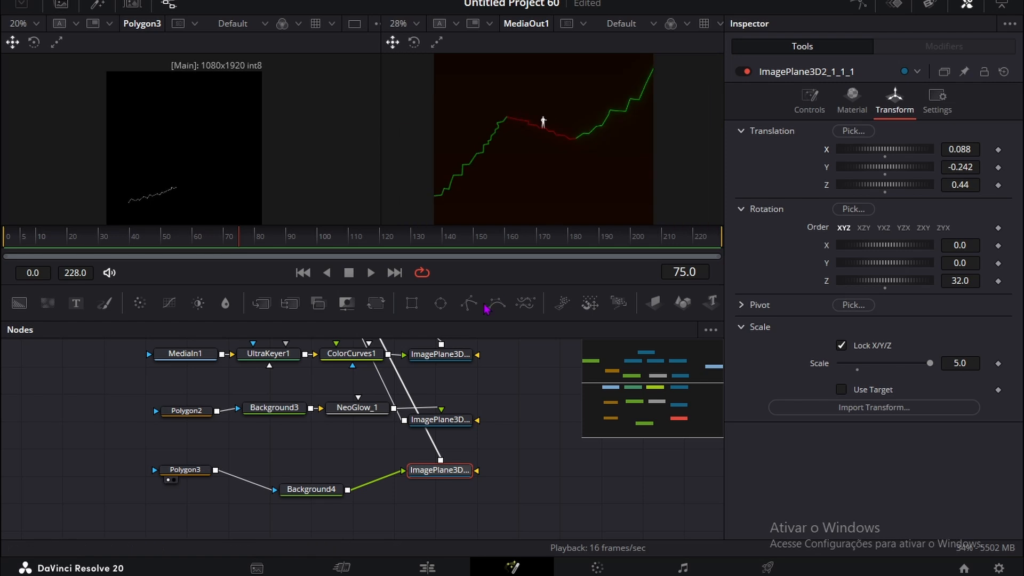
Step: Thin the Polygon3 line further by setting its border width to 0.0009
left_click(197, 471)
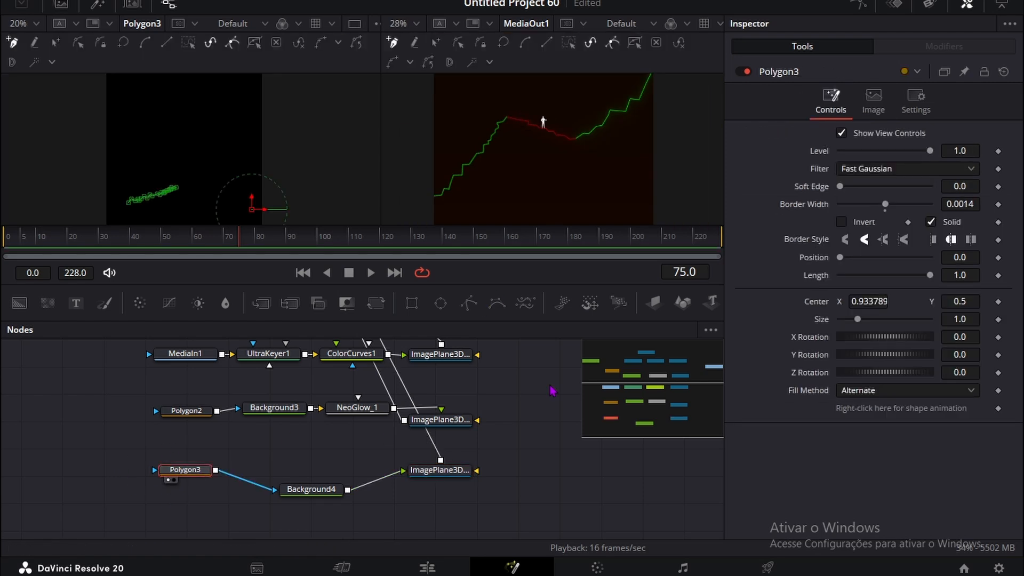
left_click_drag(965, 207, 962, 206)
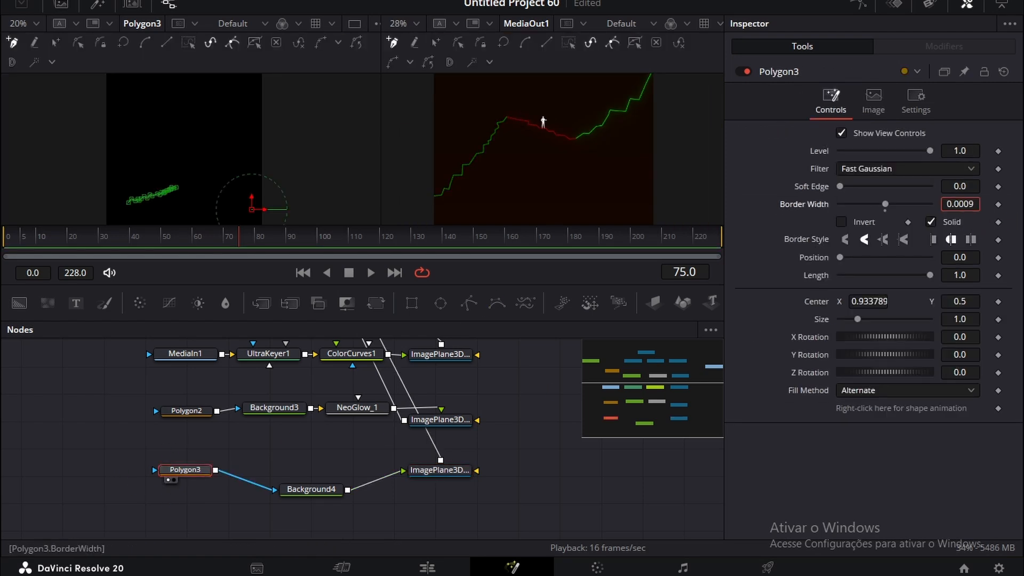
Step: Insert a copy of NeoGlow_1 between Background4 and its image plane, restoring the original NeoGlow_1 after deleting it
left_click(311, 489)
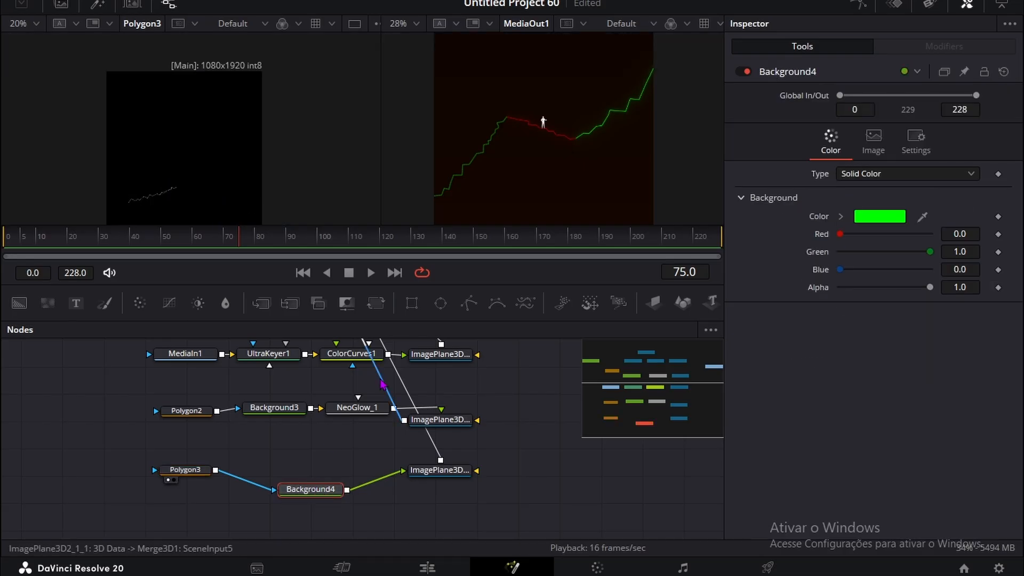
left_click(353, 406)
key("Delete")
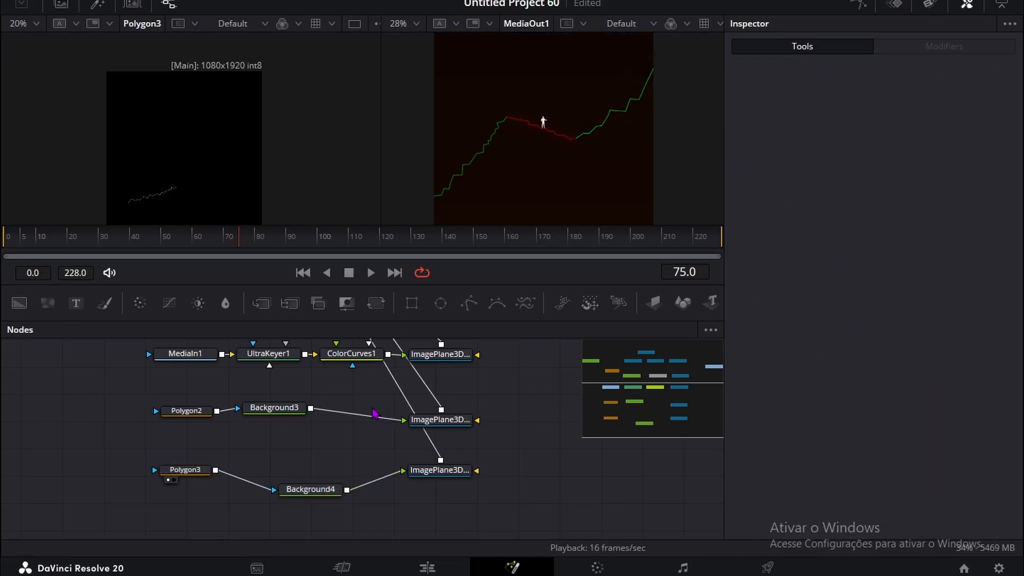
key("ctrl+z")
left_click(368, 409)
key("ctrl+c")
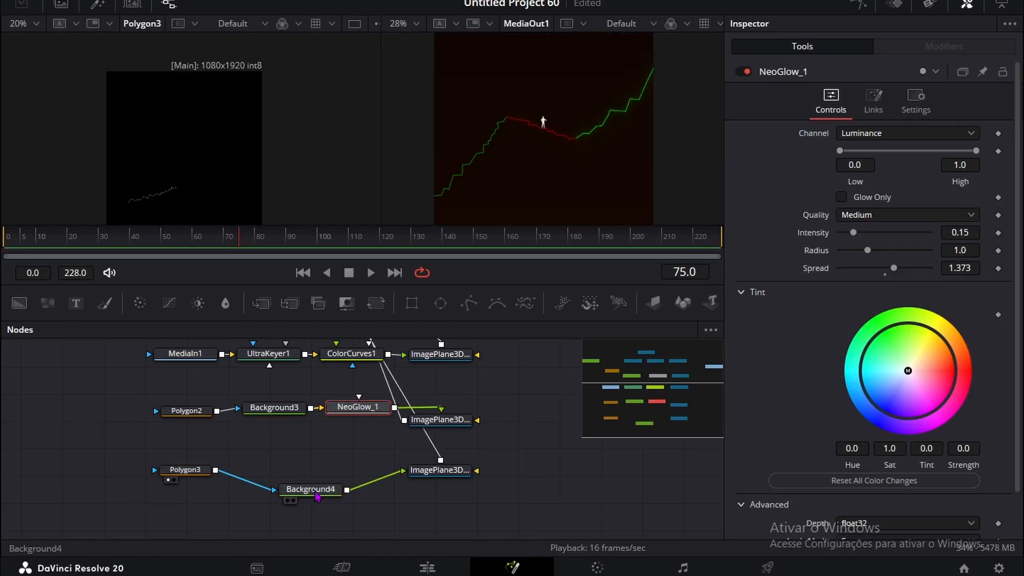
left_click(311, 489)
key("ctrl+v")
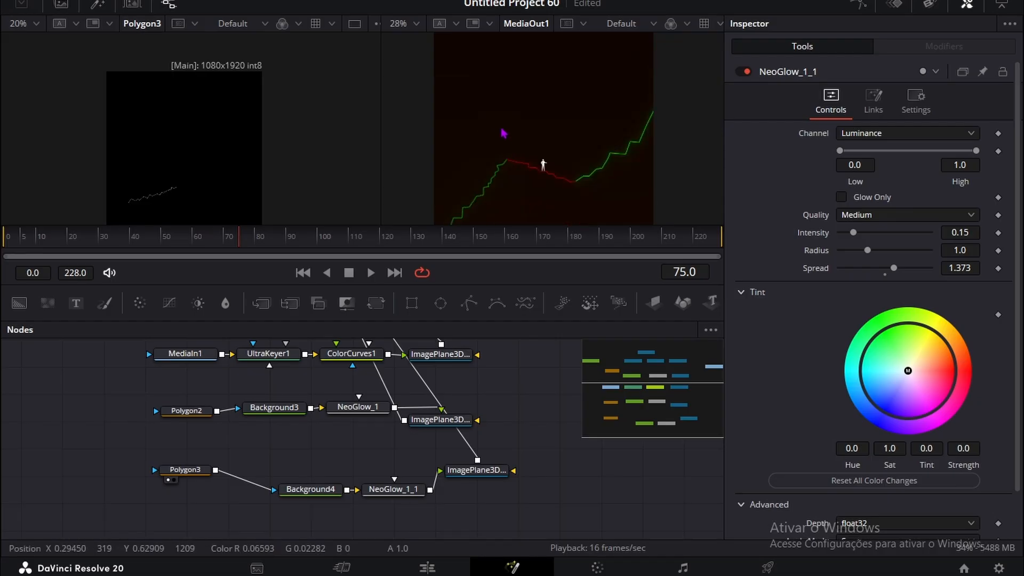
Step: Change the timeline playback resolution and check the glowing lines up close in the composition
left_click(333, 1)
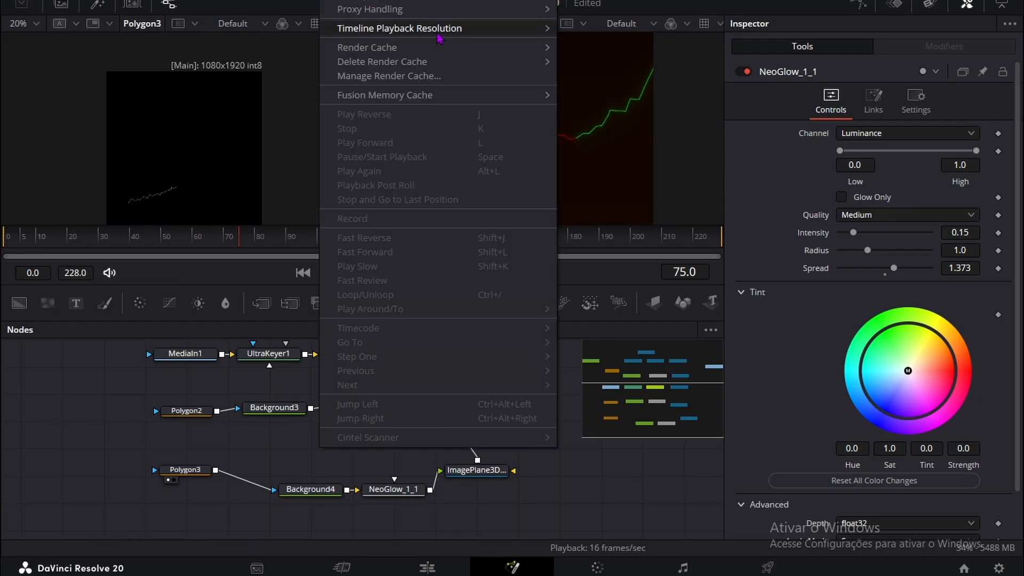
mouse_move(438, 39)
left_click(581, 39)
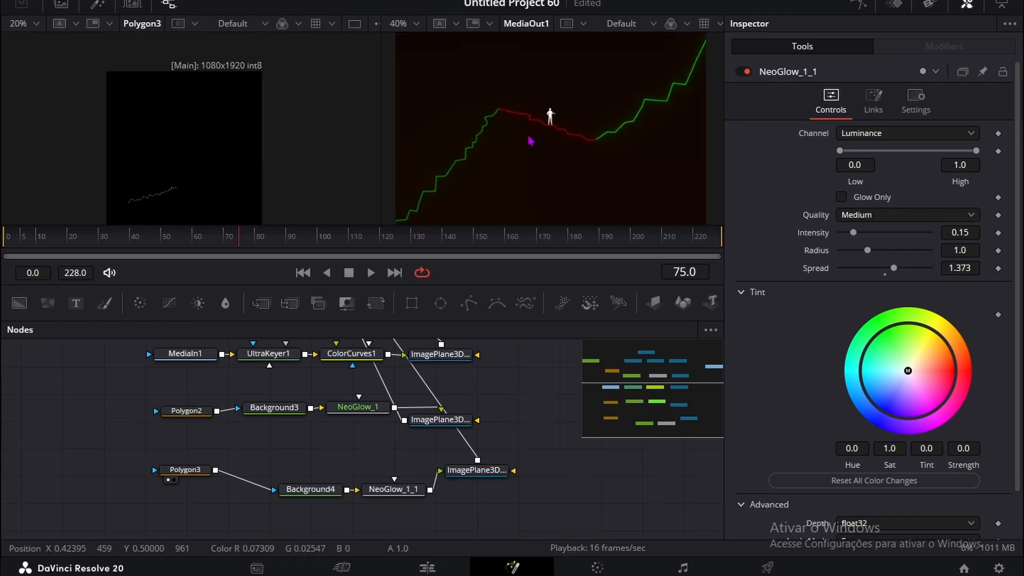
scroll(530, 140, "up", 5)
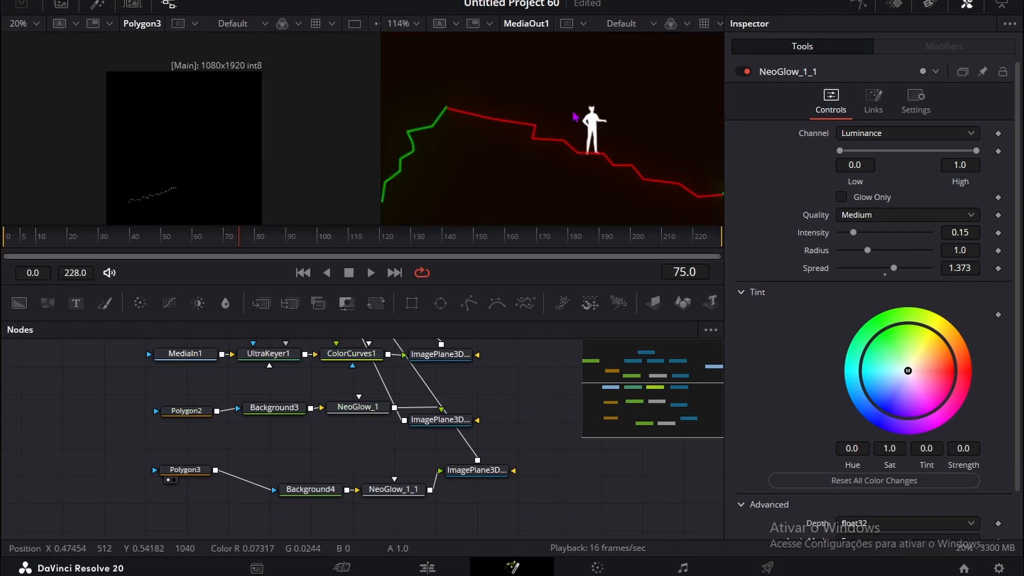
scroll(574, 115, "down", 5)
scroll(571, 116, "up", 5)
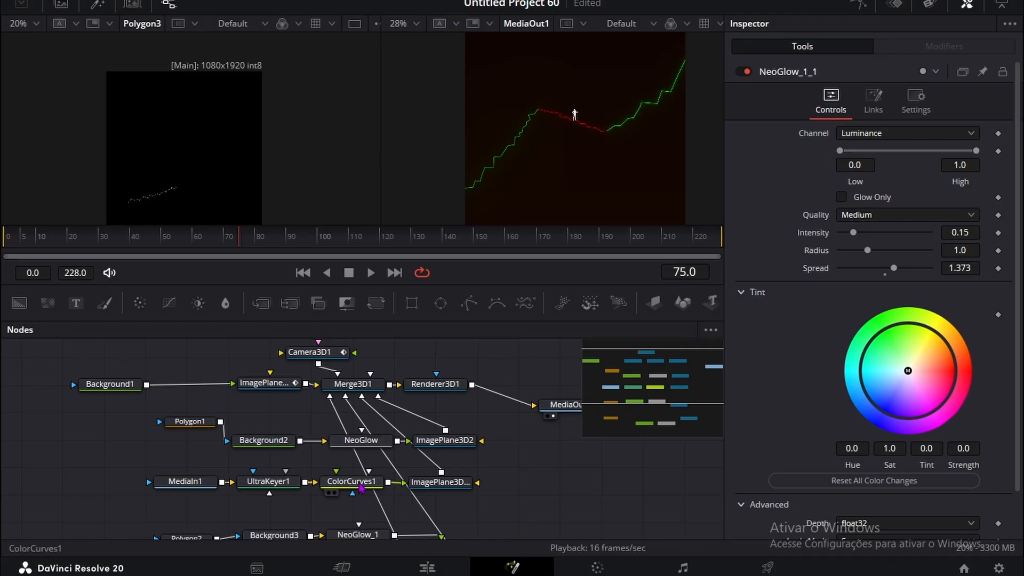
Step: Insert a copy of the red line's NeoGlow between ColorCurves1 and the businessman's image plane, moving the plane aside to make room
left_click(355, 482)
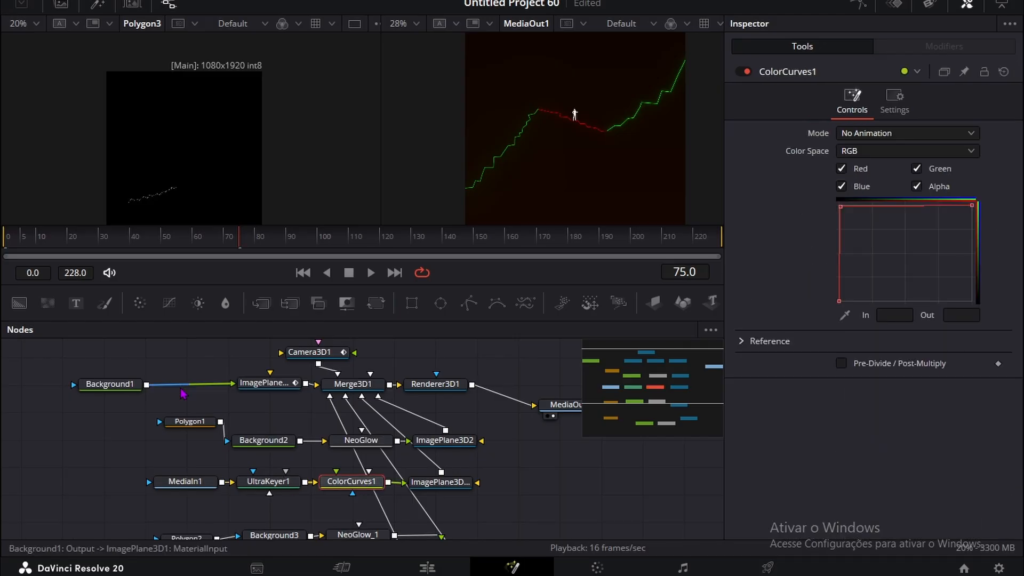
left_click(381, 450)
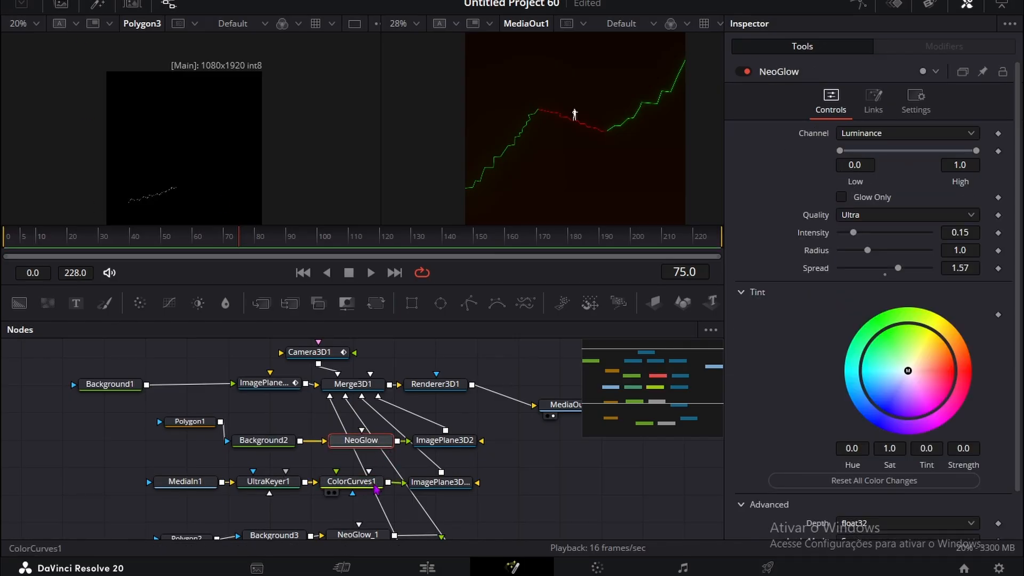
left_click(363, 482)
left_click_drag(435, 484, 514, 478)
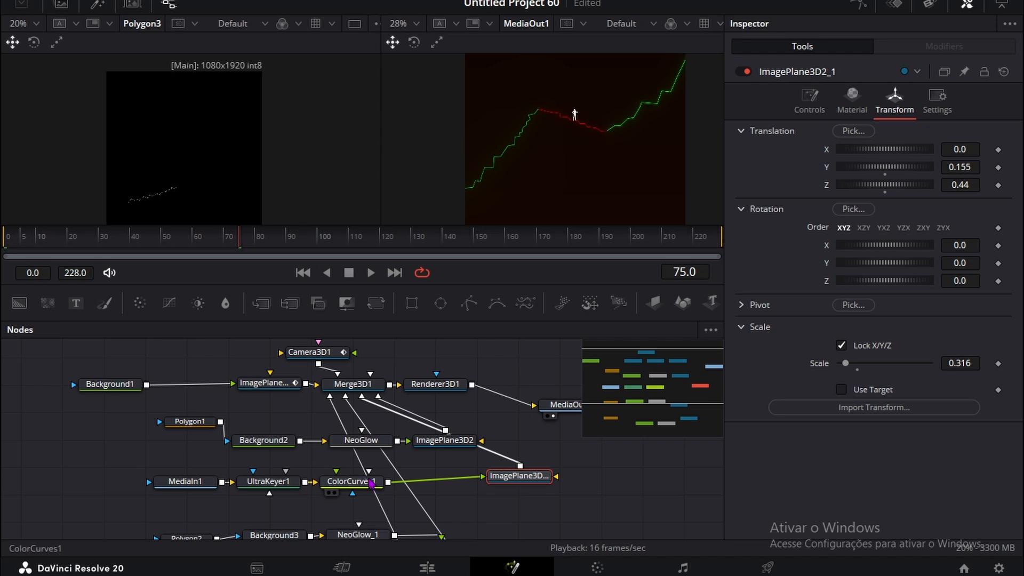
left_click(371, 483)
key("ctrl+v")
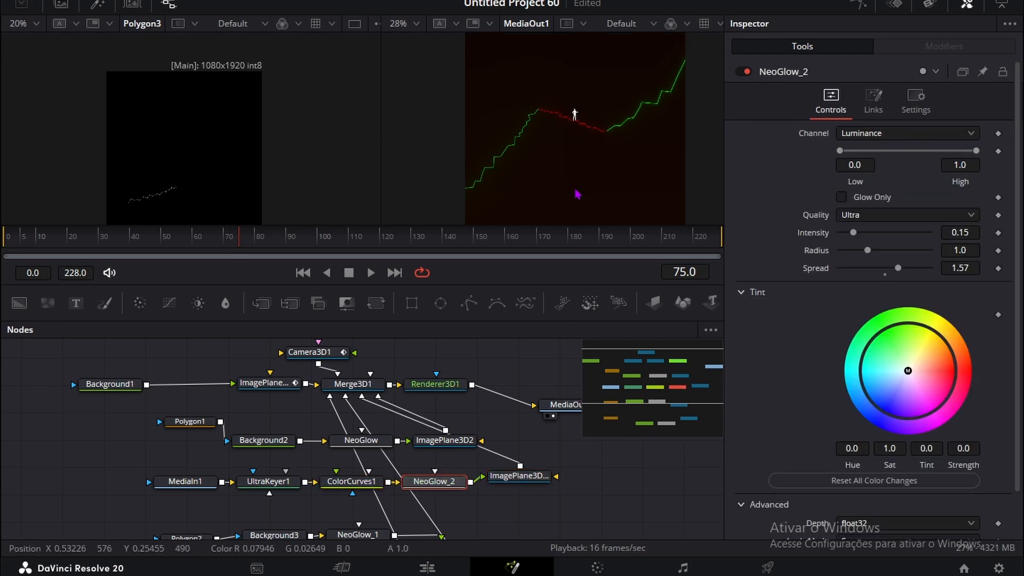
Step: Try a spread of 1.868 and an intensity of 0.025 on NeoGlow_2, then restore the intensity to 0.15
scroll(547, 149, "up", 4)
left_click_drag(574, 133, 487, 197)
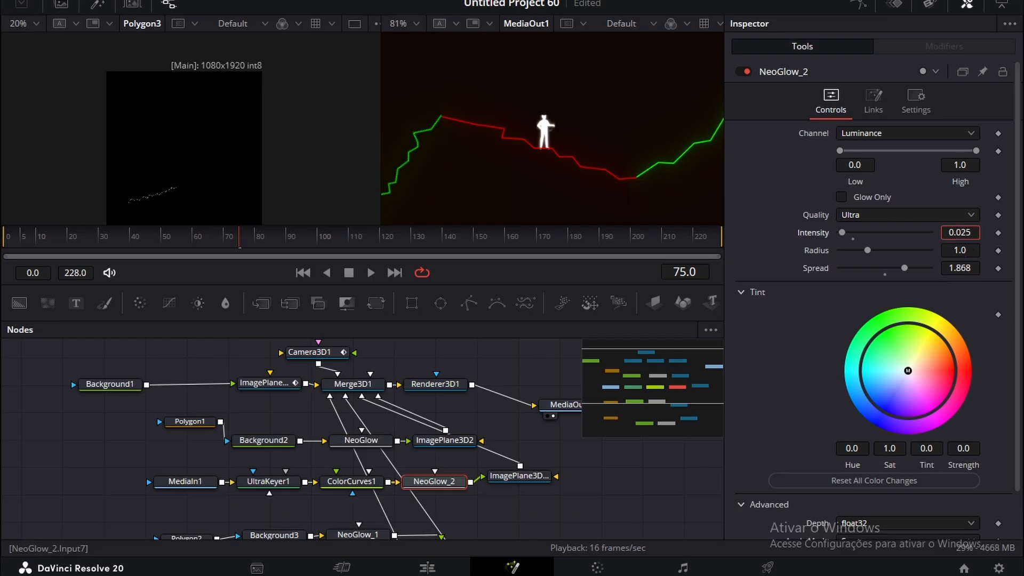
type("0")
key("Return")
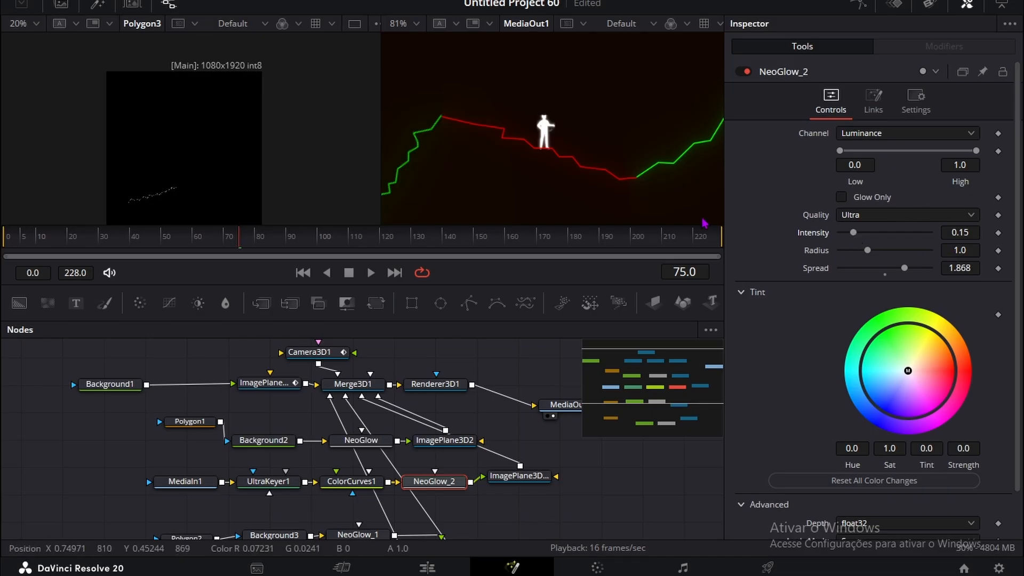
Step: Tighten the businessman's glow by reducing the spread of NeoGlow_2 to 0.765
scroll(539, 127, "down", 3)
scroll(552, 131, "up", 3)
scroll(554, 135, "up", 3)
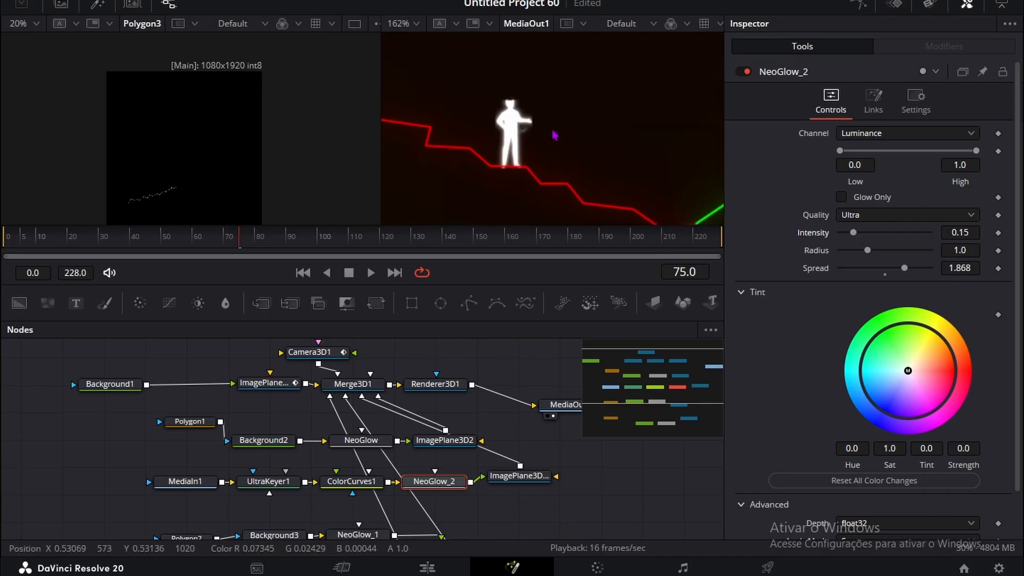
scroll(554, 135, "up", 2)
left_click(960, 268)
type("1.387")
key("Return")
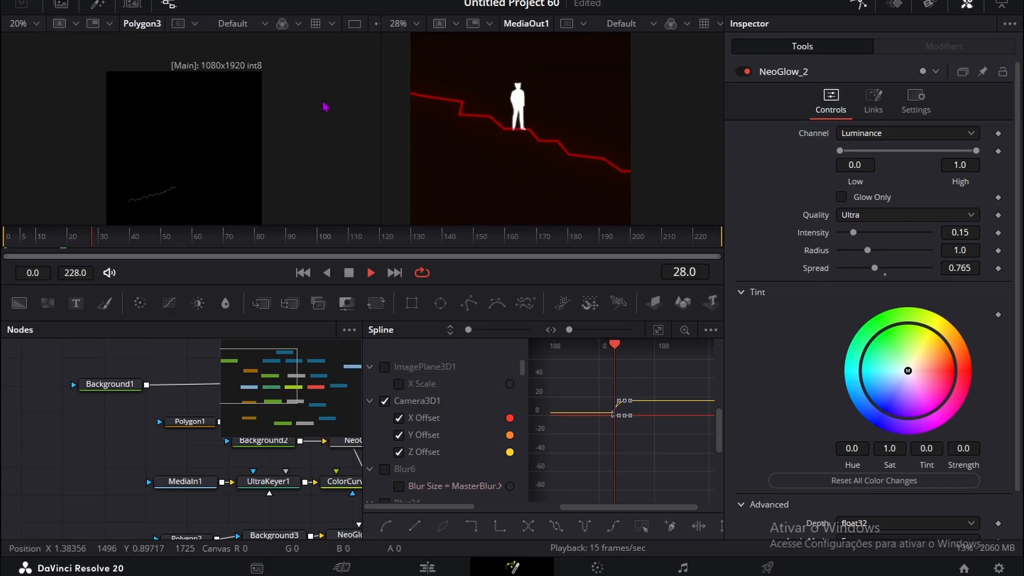
Step: Add a Neo Light Sweep Lite after the red line's NeoGlow and set its Center X to 0.3
key("space")
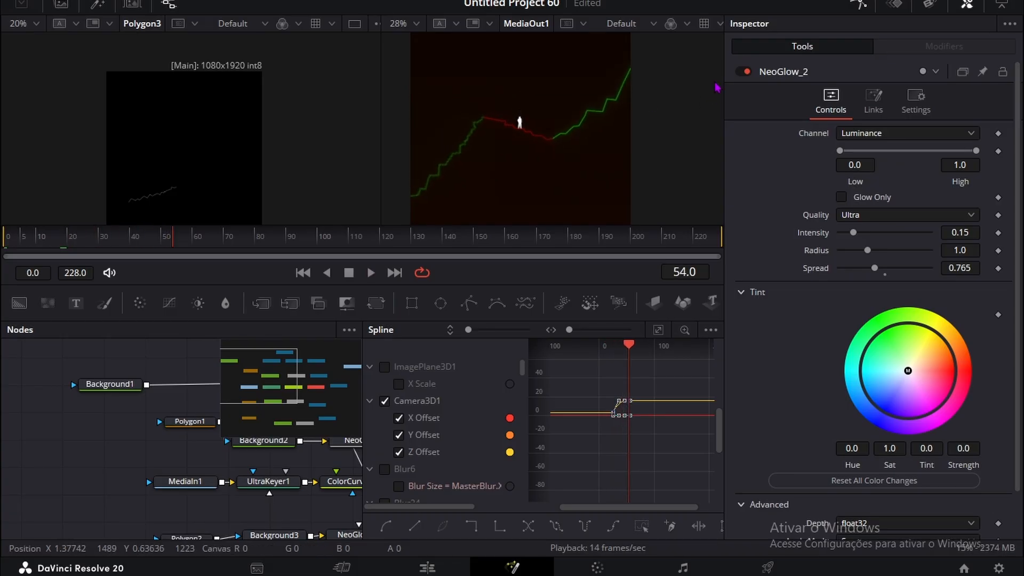
scroll(566, 87, "down", 2)
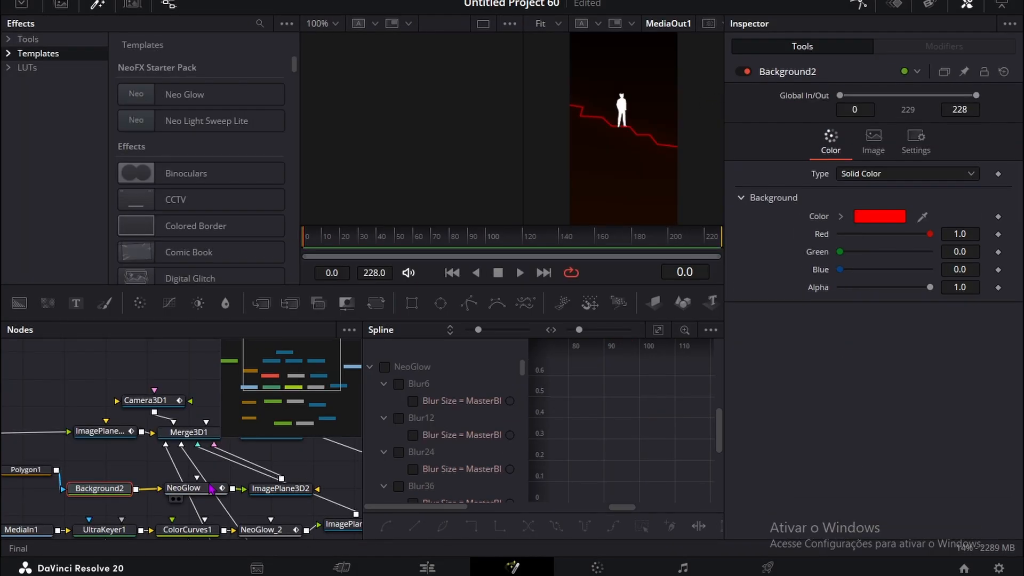
left_click(211, 487)
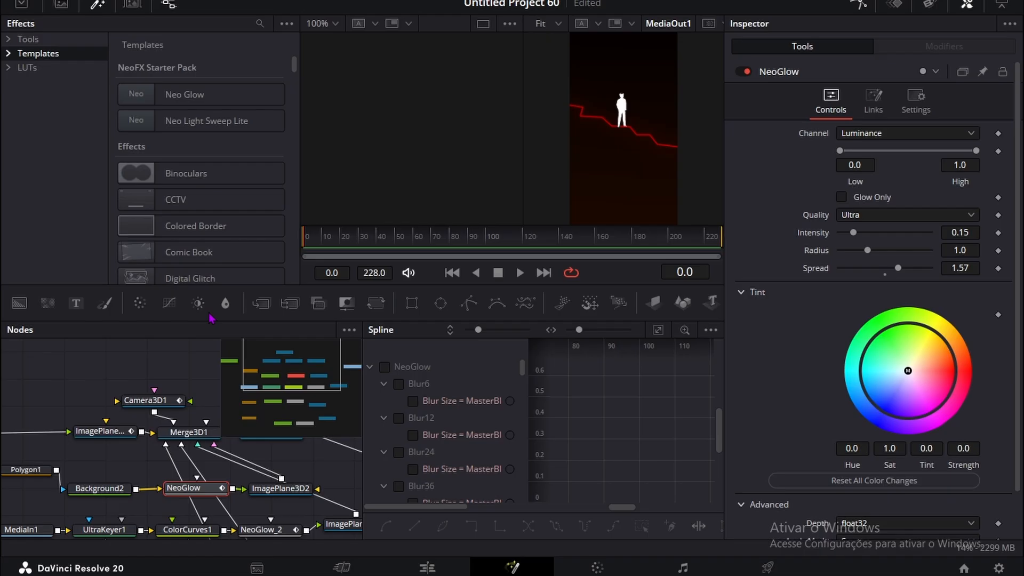
double_click(184, 124)
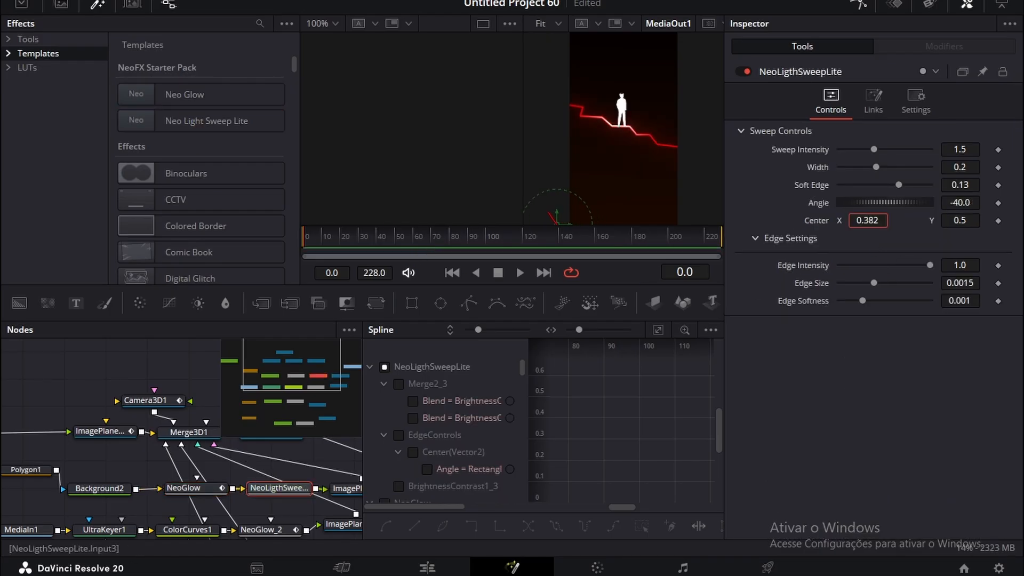
left_click_drag(867, 220, 824, 220)
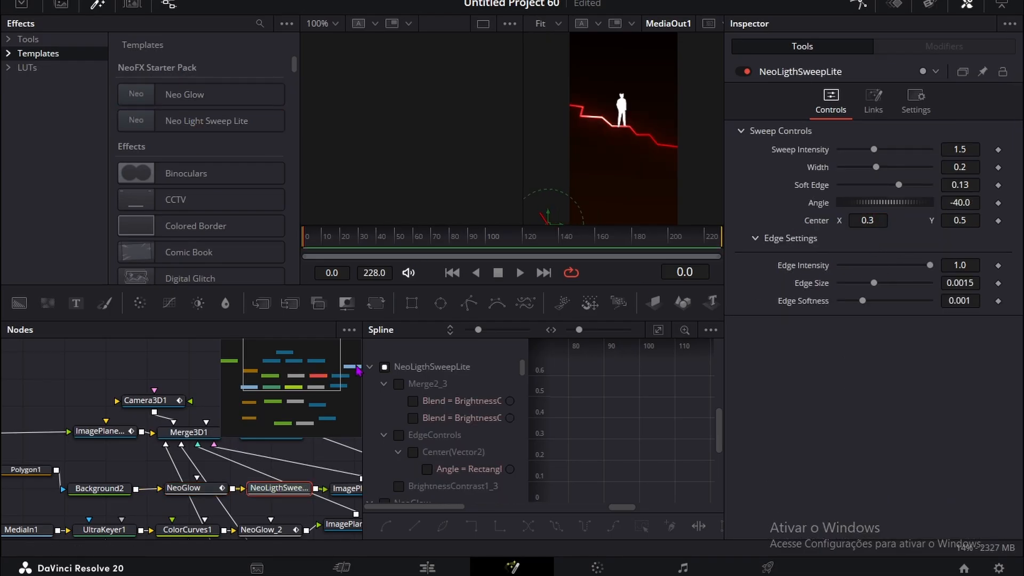
Step: Select Camera3D1 and choose Quarter as the timeline playback resolution
left_click(160, 401)
left_click(339, 1)
mouse_move(465, 30)
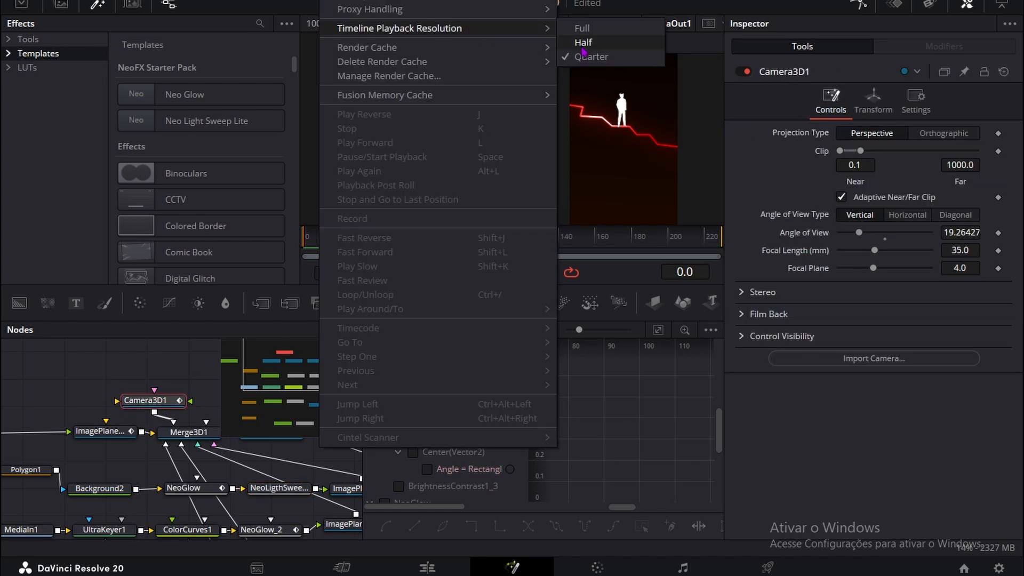
left_click(602, 60)
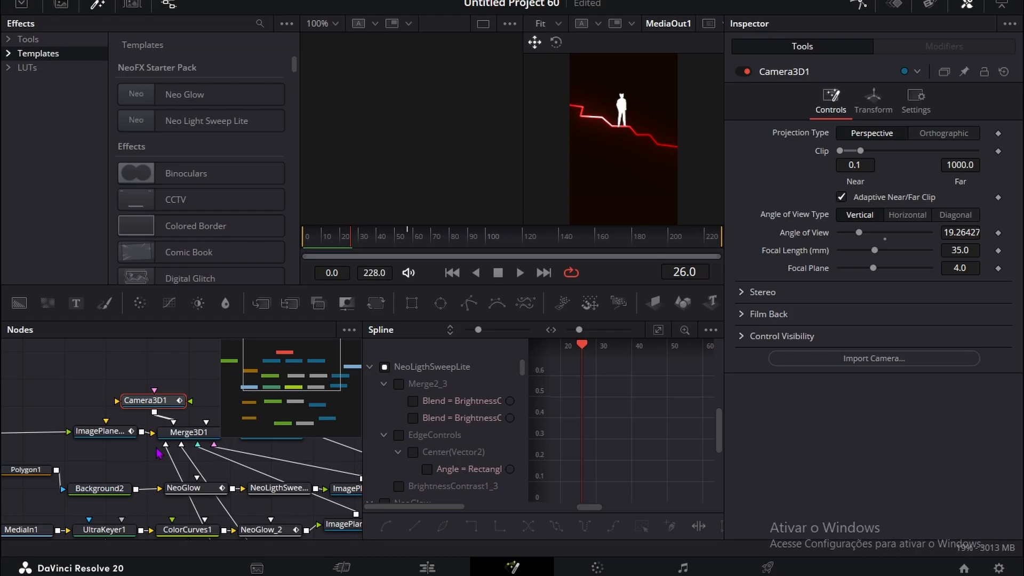
Step: Animate the red line's light sweep by keyframing Center X at -0.135 on frame 26 and 1.431 on frame 34
left_click(301, 488)
left_click_drag(879, 223, 837, 223)
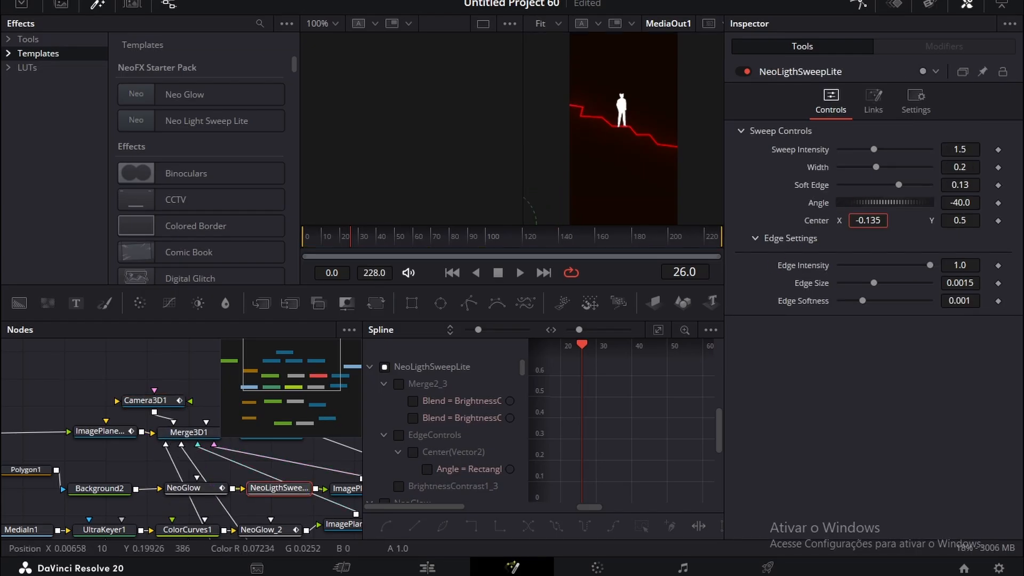
left_click(998, 220)
mouse_move(353, 236)
left_mouse_down()
mouse_move(391, 240)
mouse_move(368, 236)
left_mouse_up()
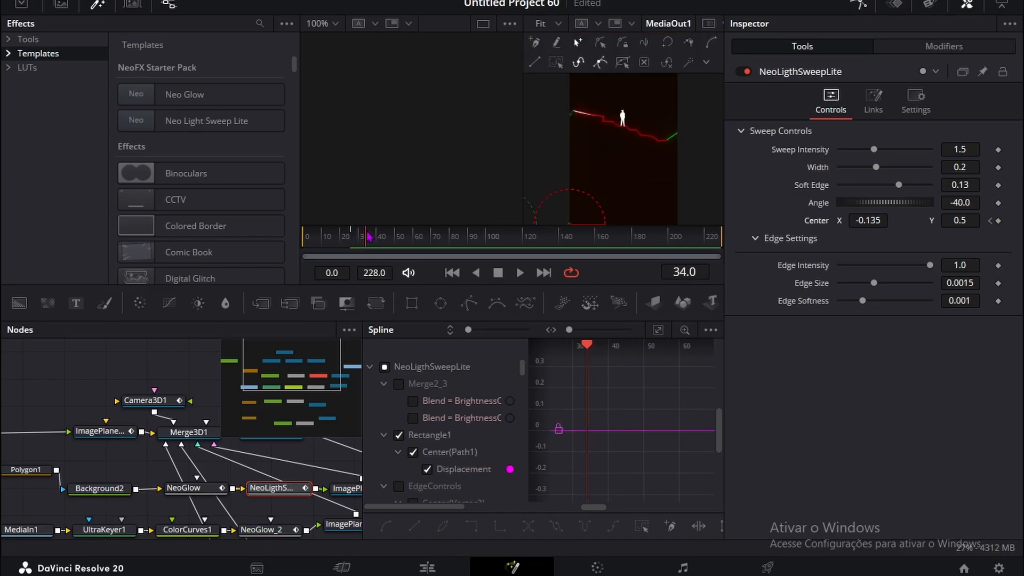
left_click(999, 221)
left_click_drag(877, 220, 1023, 220)
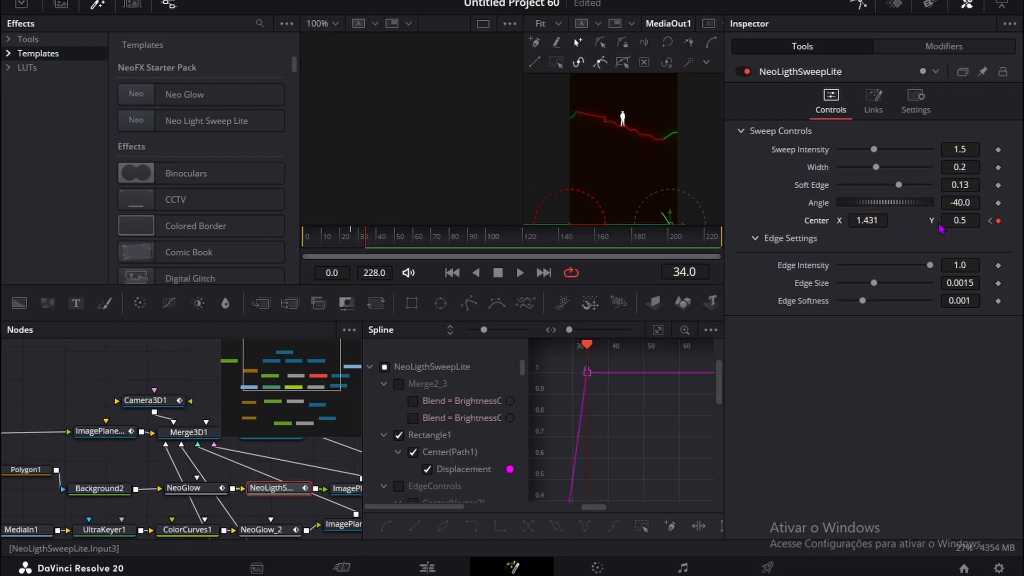
Step: Lower the red sweep's Center X further at its frame 26 keyframe and scrub through the sweep to frame 36
left_click(991, 222)
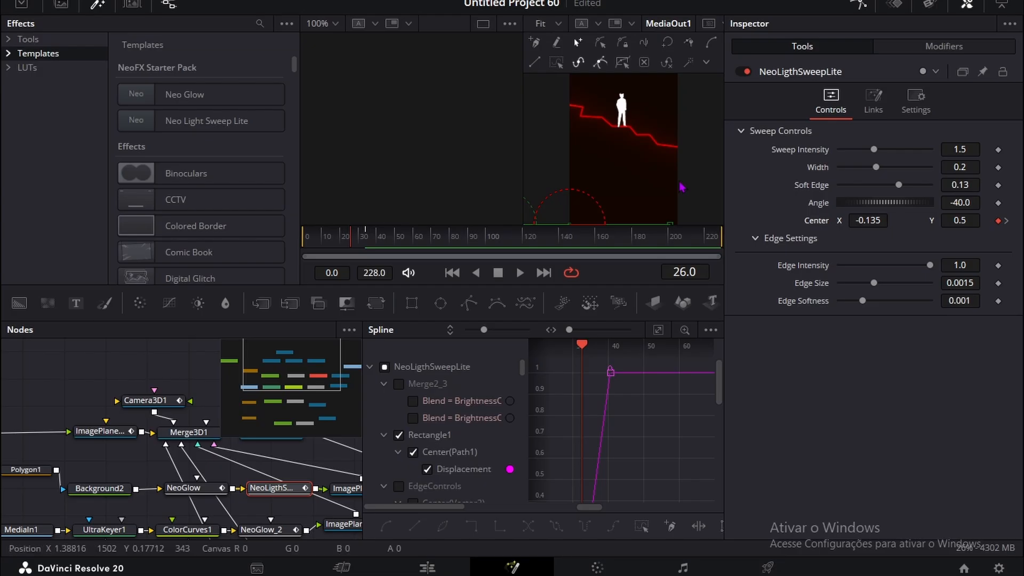
left_click_drag(851, 220, 655, 221)
left_click_drag(359, 246, 388, 235)
Step: Add a Neo Light Sweep Lite after NeoGlow_1 and keyframe its Center X at -0.098 on frame 36
left_click_drag(262, 524, 303, 477)
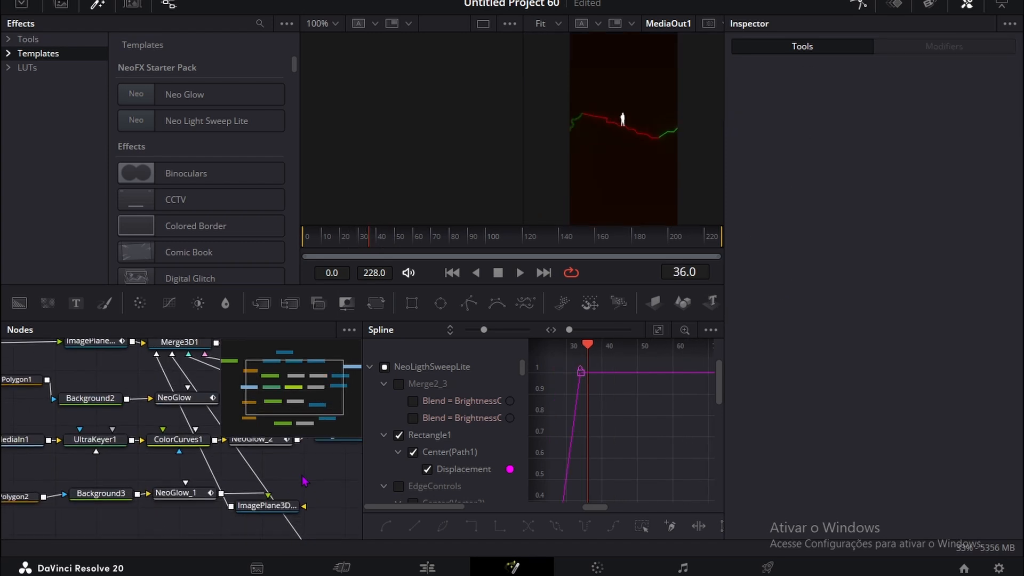
left_click(190, 497)
left_click(184, 121)
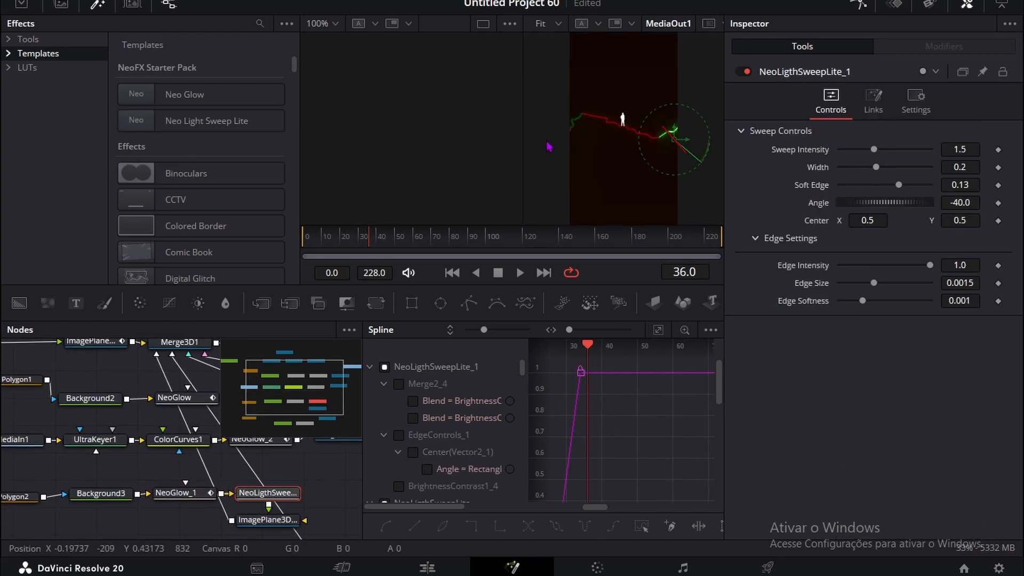
left_click_drag(880, 220, 531, 223)
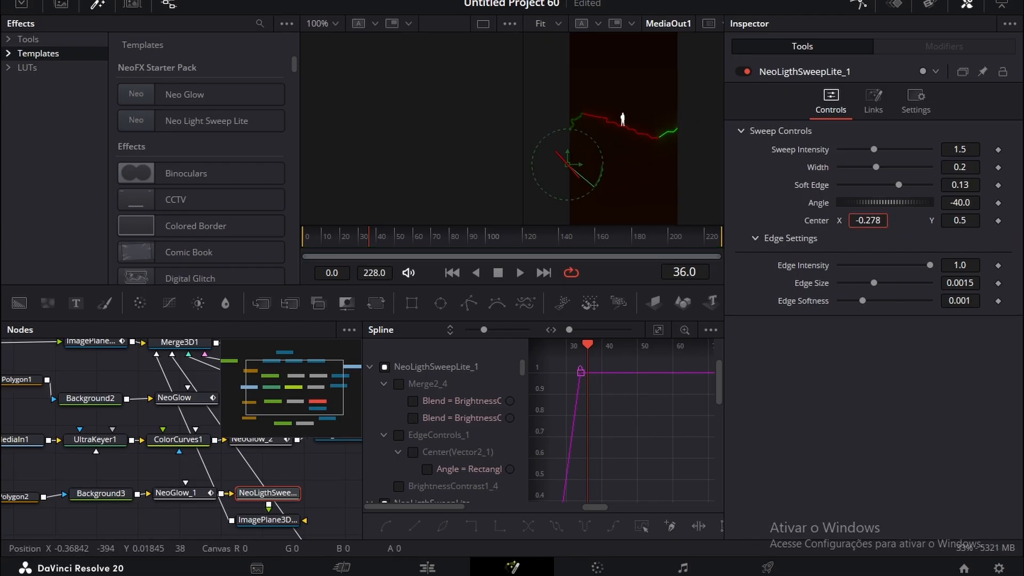
left_click_drag(402, 221, 540, 221)
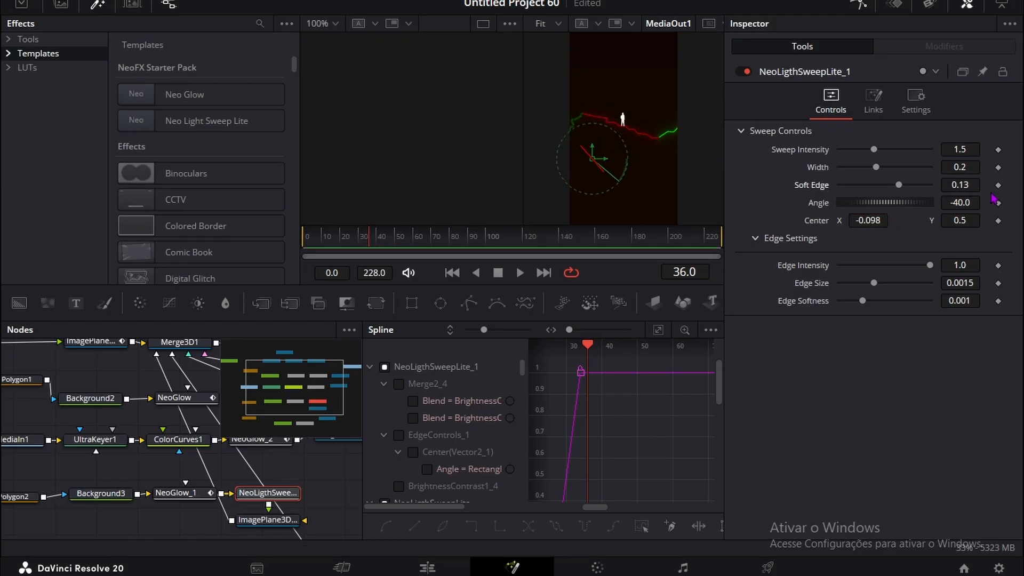
left_click(997, 221)
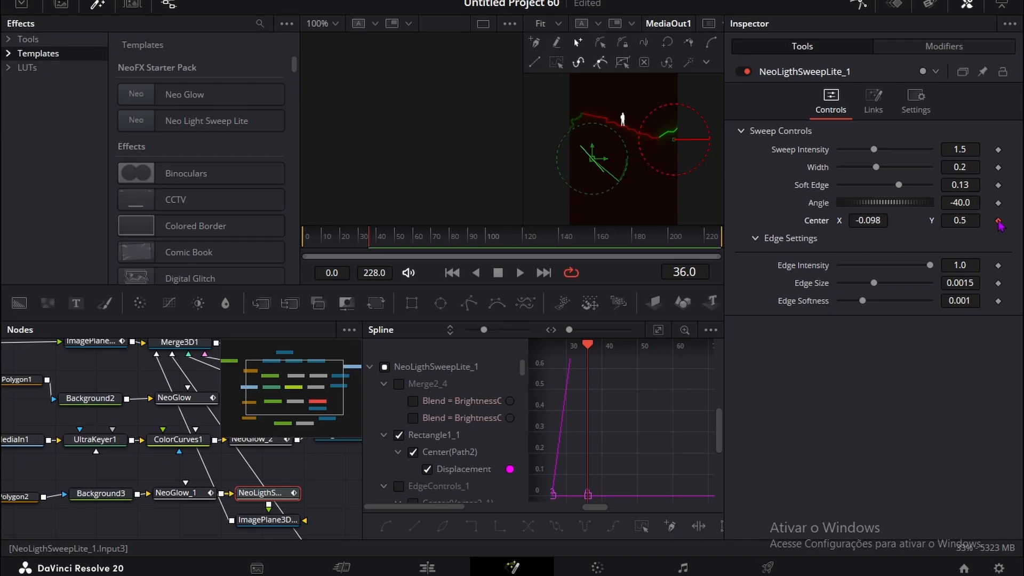
Step: Keyframe NeoLigthSweepLite_1's Center X at 1.119 on frame 62 and scrub back to check the sweep along the green line
left_click_drag(373, 248, 418, 232)
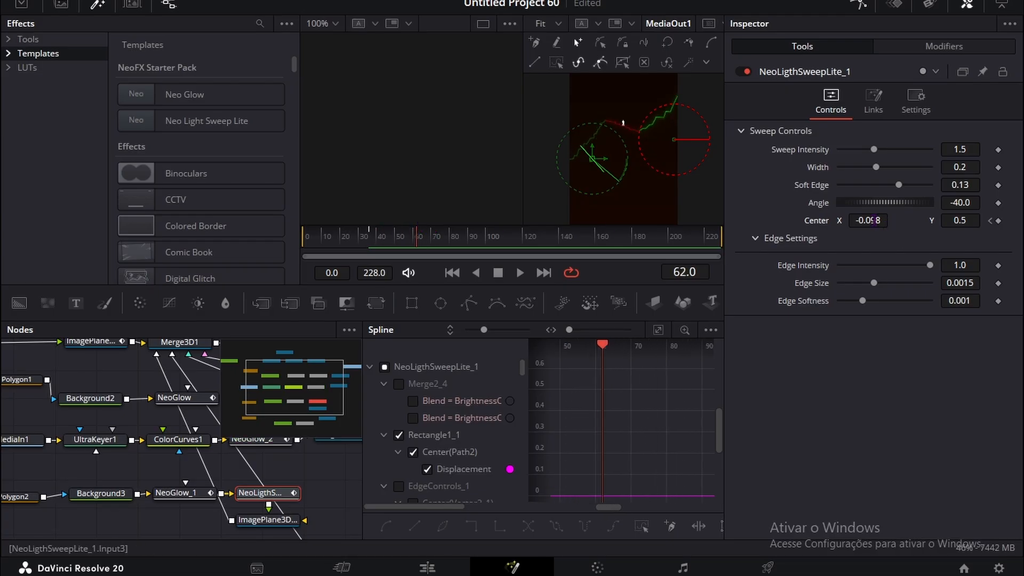
left_click_drag(874, 220, 928, 220)
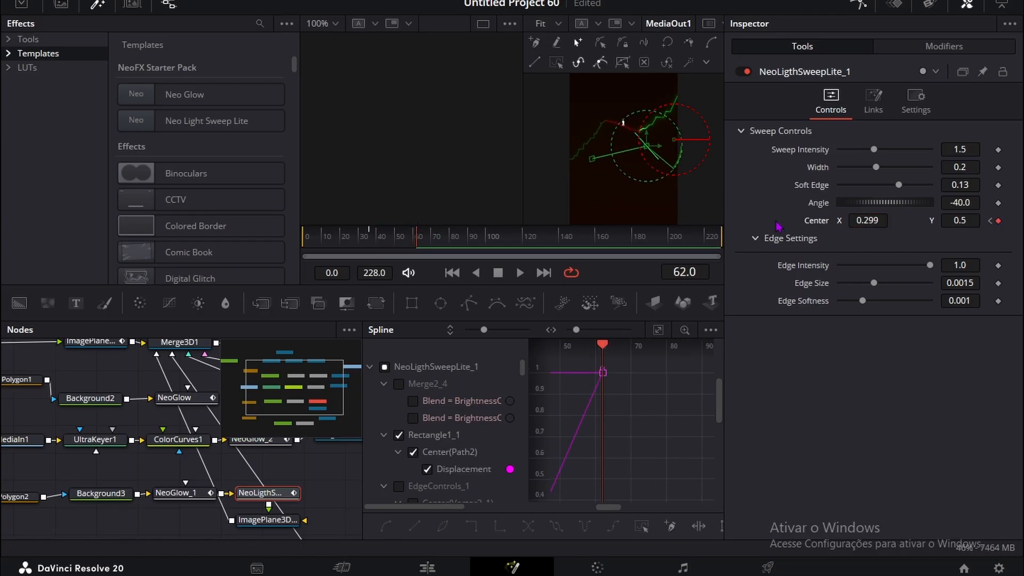
scroll(624, 126, "up", 3)
left_click_drag(650, 123, 511, 209)
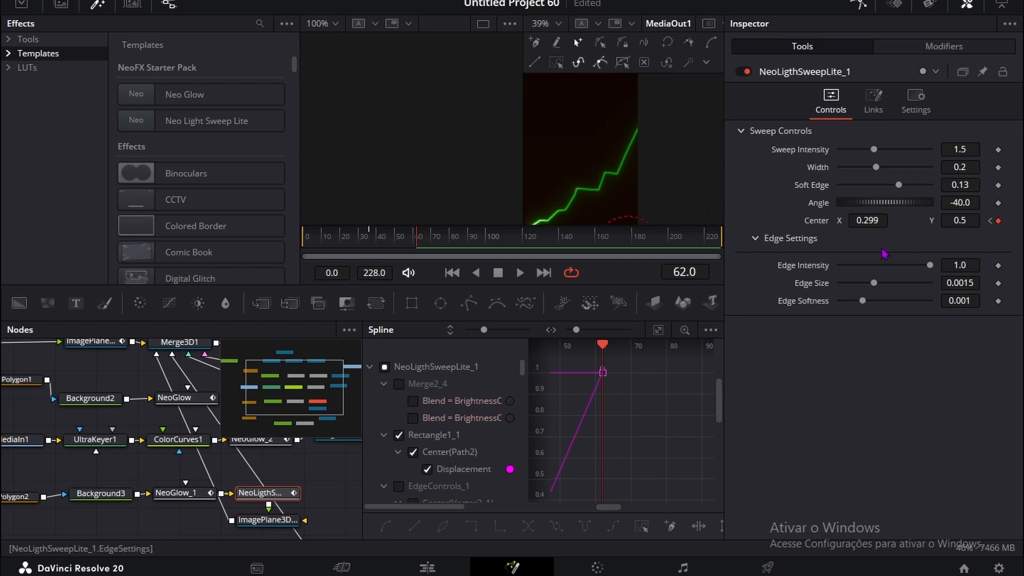
left_click_drag(594, 171, 649, 132)
left_click(98, 4)
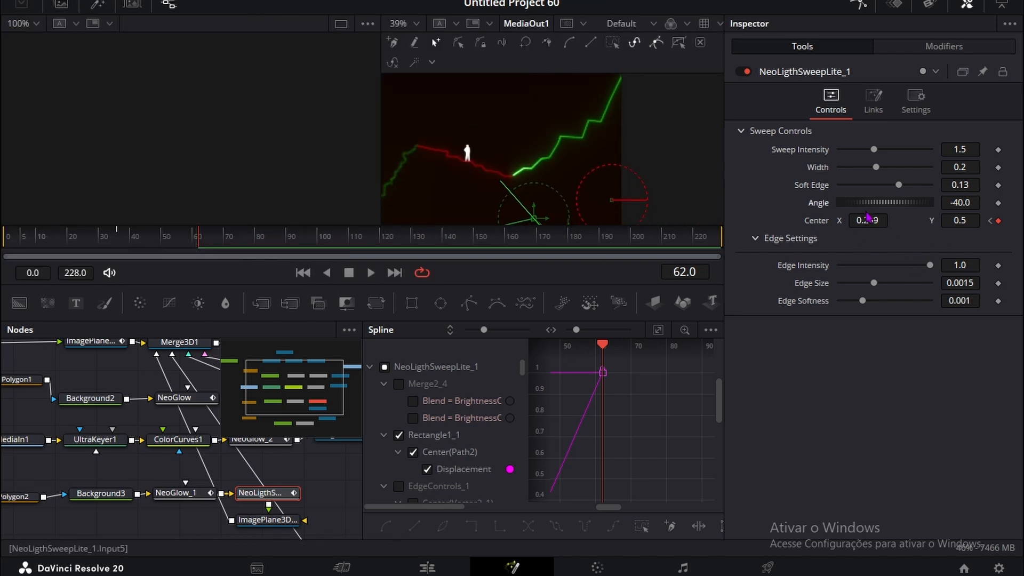
scroll(626, 162, "up", 1)
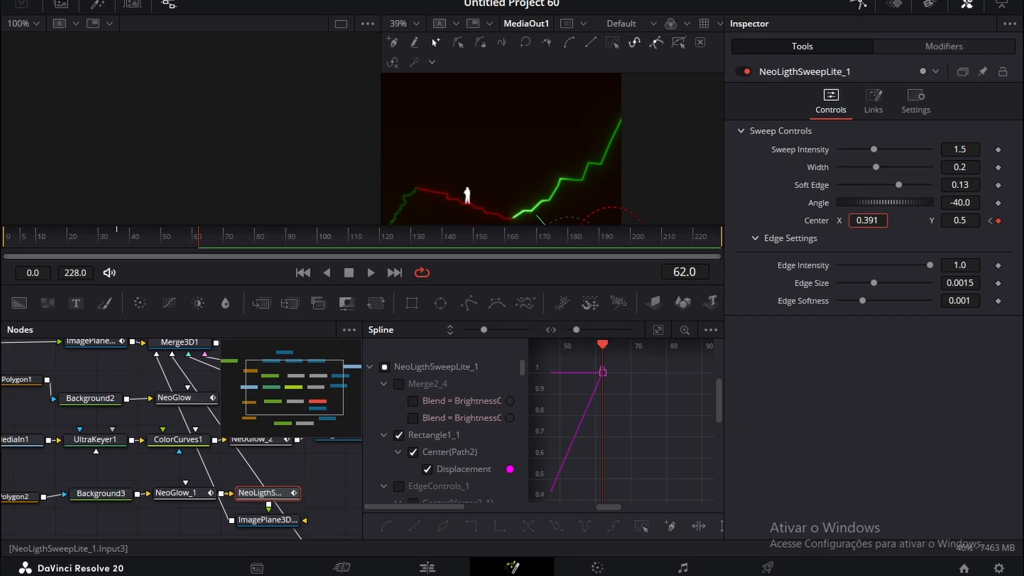
left_click_drag(867, 221, 984, 220)
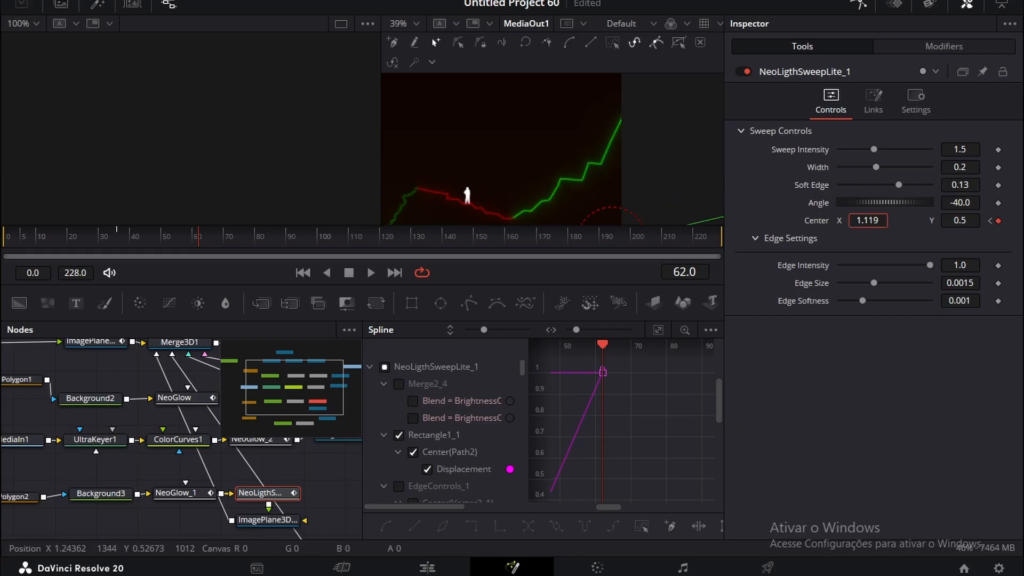
scroll(535, 178, "down", 1)
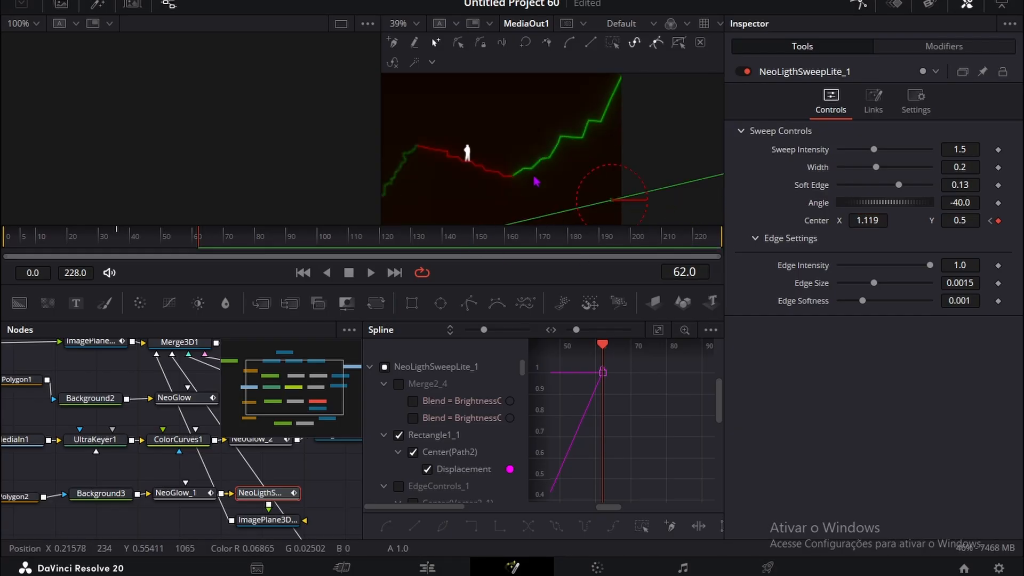
left_click_drag(157, 243, 117, 249)
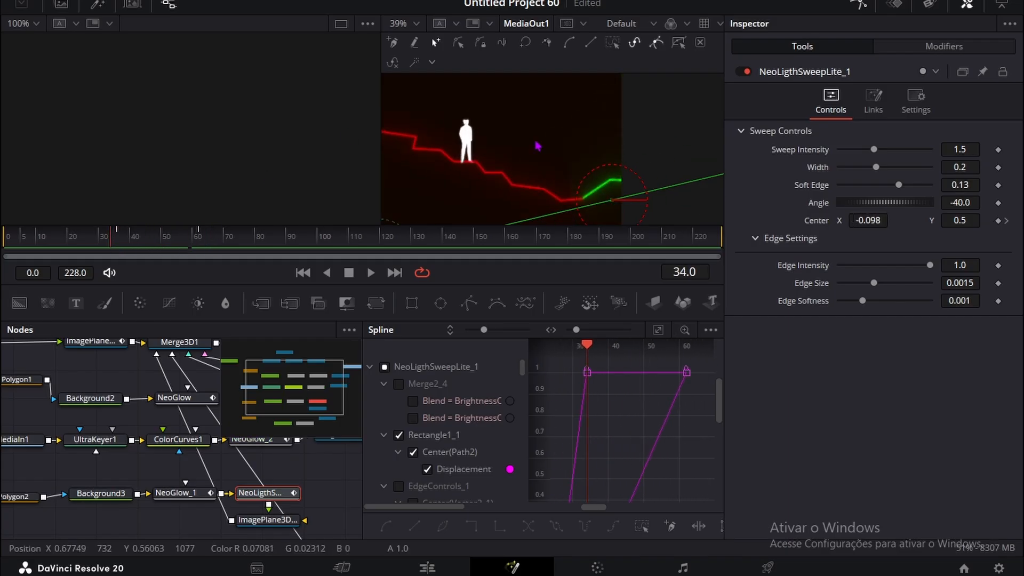
Step: Add a Neo Light Sweep Lite after NeoGlow_1_1 on the Background4 branch and start keyframing its Center at frame 40
scroll(539, 150, "down", 2)
left_click(127, 238)
left_click_drag(126, 238, 130, 240)
scroll(227, 480, "down", 2)
left_click(227, 490)
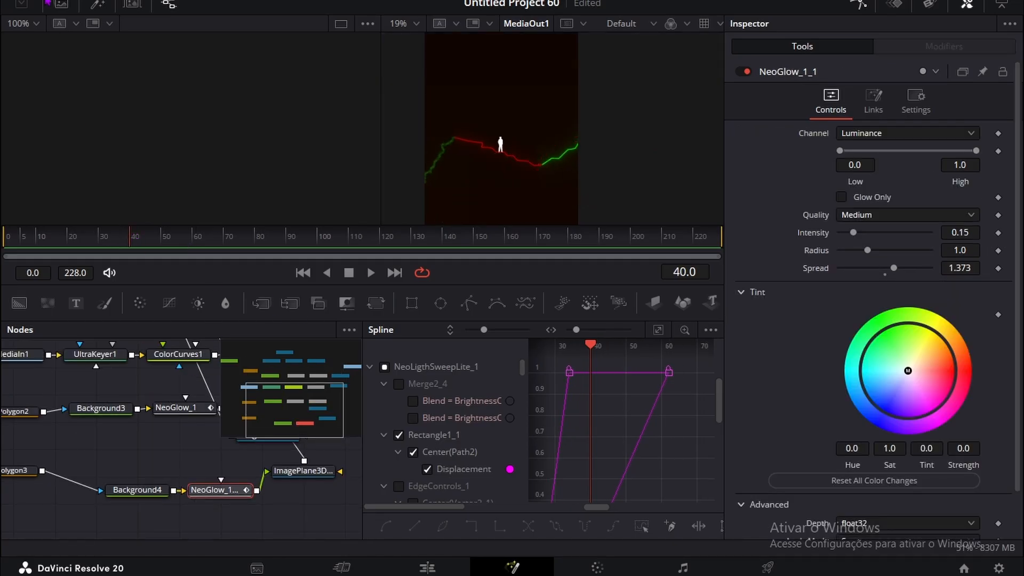
left_click(99, 5)
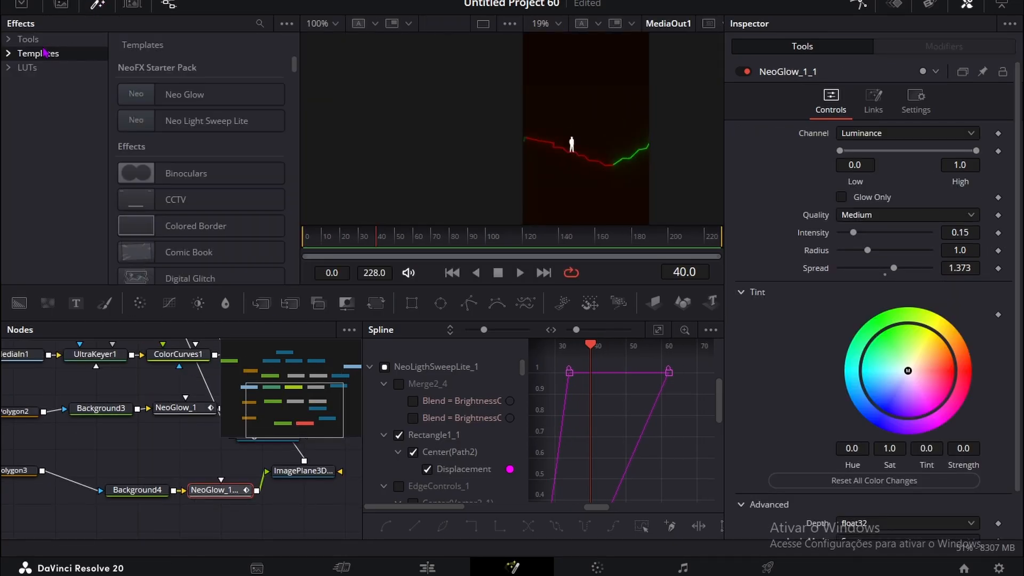
left_click(206, 120)
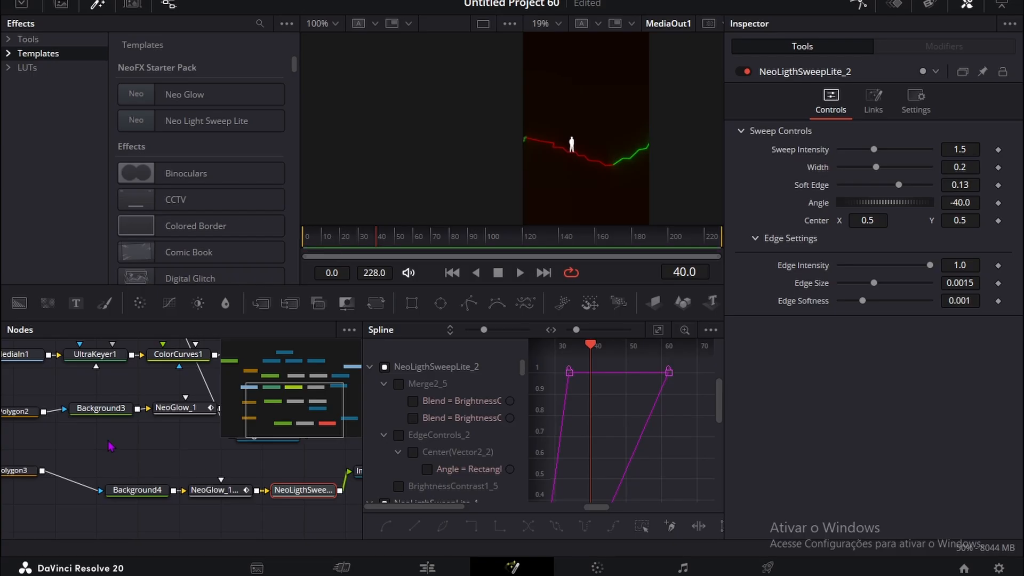
left_click_drag(108, 442, 13, 413)
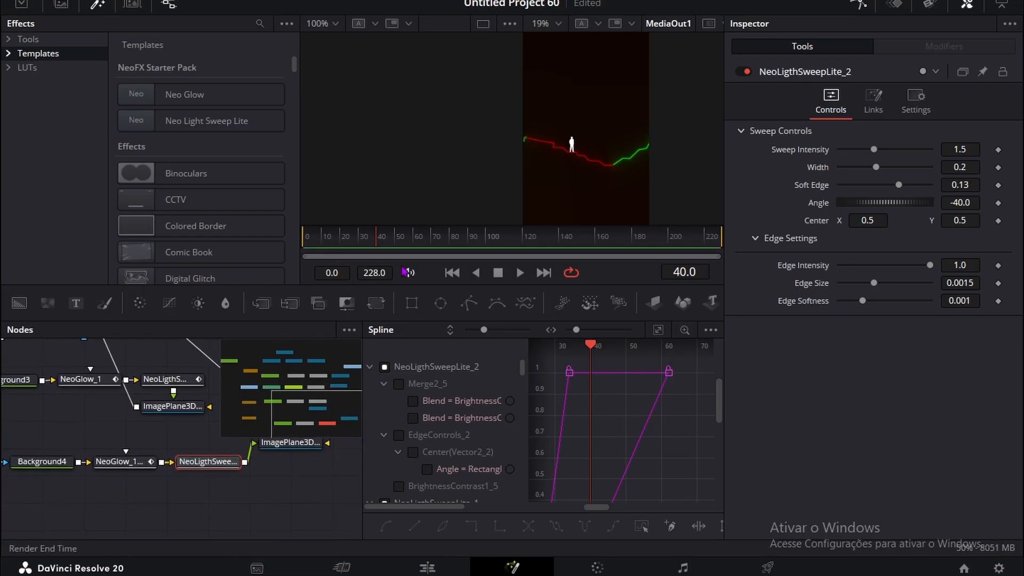
left_click(998, 220)
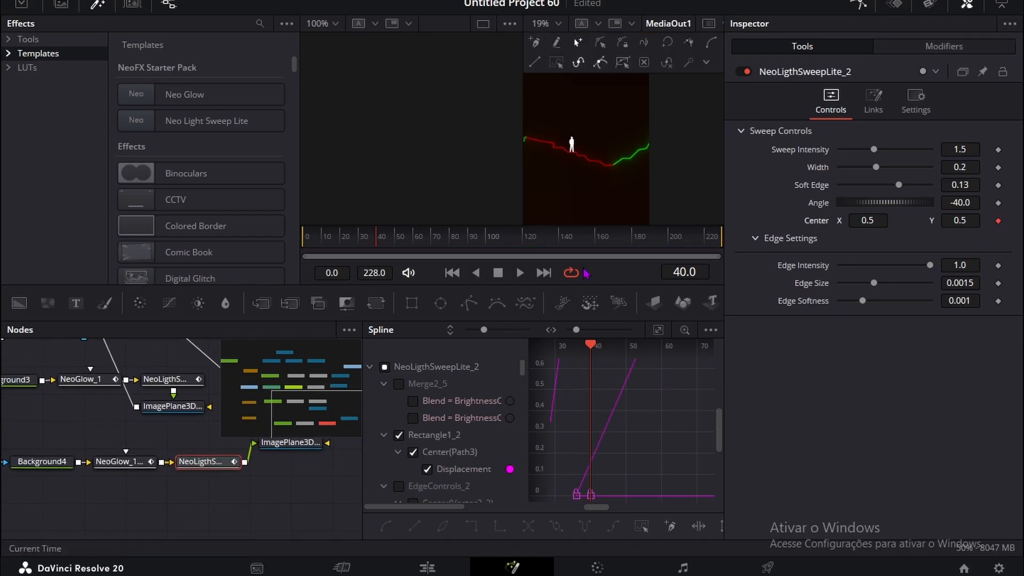
Step: Add a Center keyframe to NeoLigthSweepLite_2 at frame 58, and set Center X to 0.818 at its frame 40 keyframe
left_click_drag(378, 248, 436, 246)
mouse_move(425, 247)
left_mouse_down()
mouse_move(445, 249)
mouse_move(401, 252)
mouse_move(425, 259)
mouse_move(385, 250)
mouse_move(424, 249)
mouse_move(402, 251)
mouse_move(422, 248)
mouse_move(408, 240)
left_mouse_up()
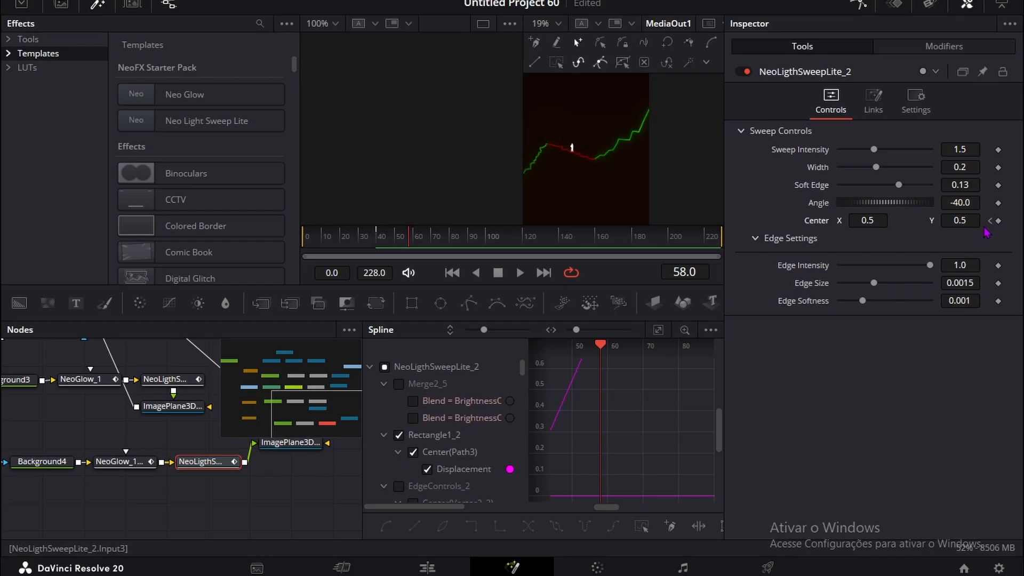
left_click(998, 221)
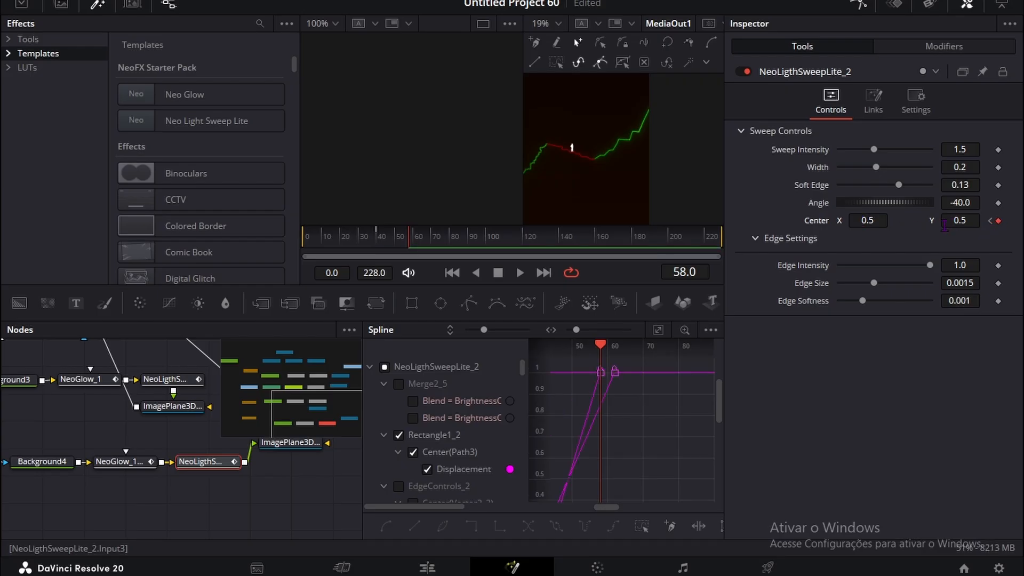
left_click(990, 221)
left_click_drag(867, 220, 950, 221)
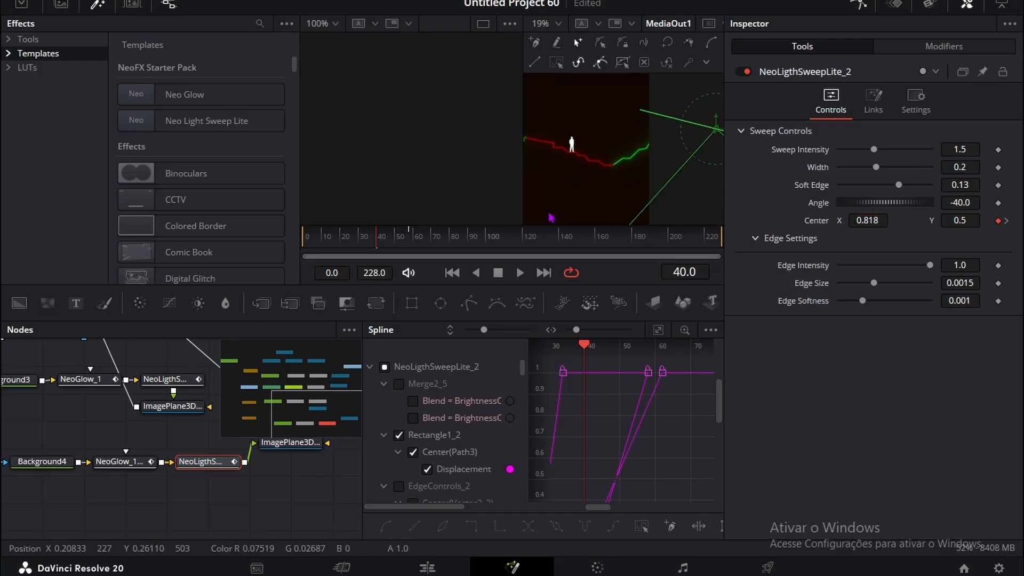
Step: Set NeoLigthSweepLite_2's Center X to -0.186 at the frame 58 keyframe
left_click(1006, 221)
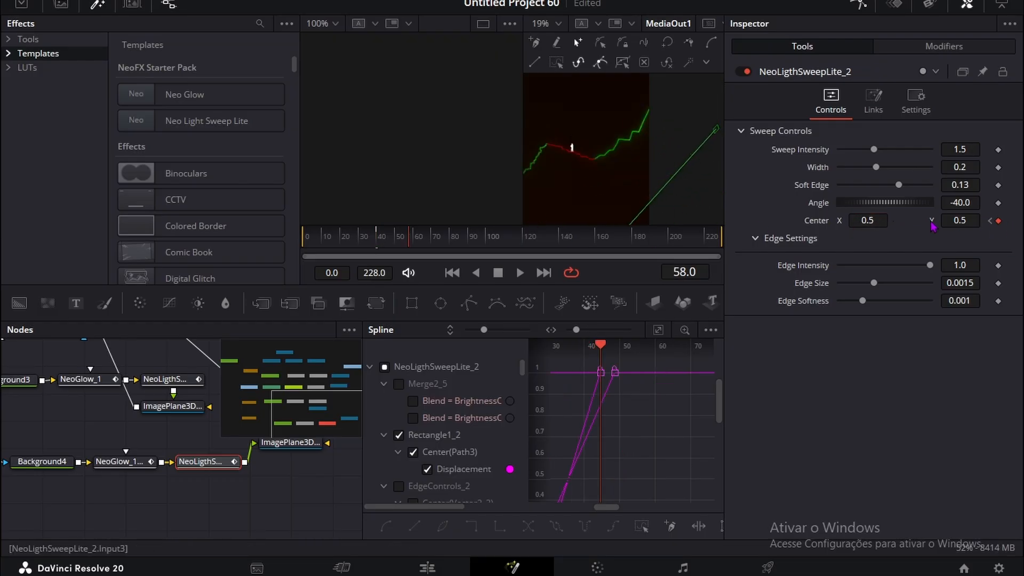
left_click_drag(881, 220, 564, 220)
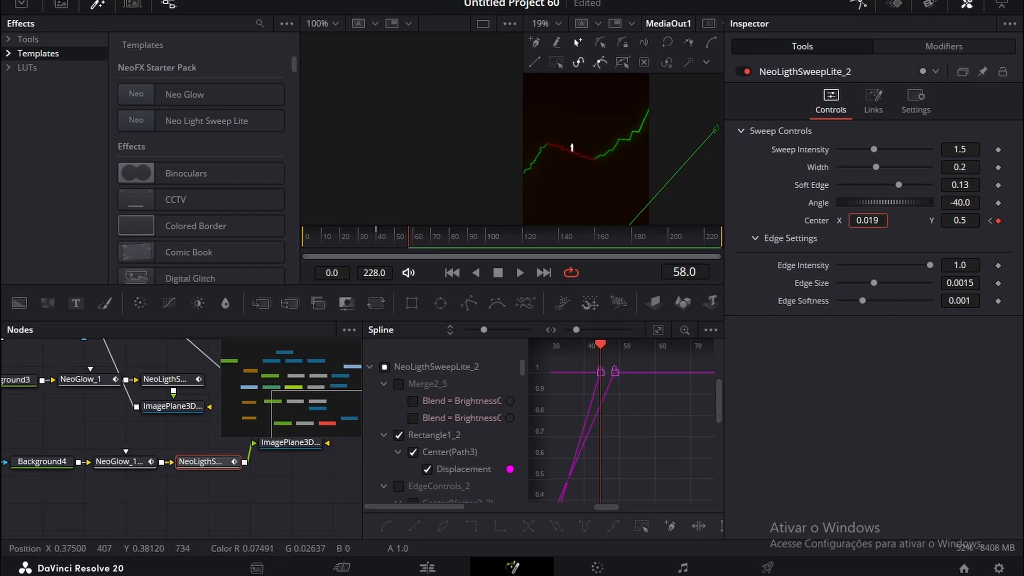
left_click_drag(464, 221, 429, 221)
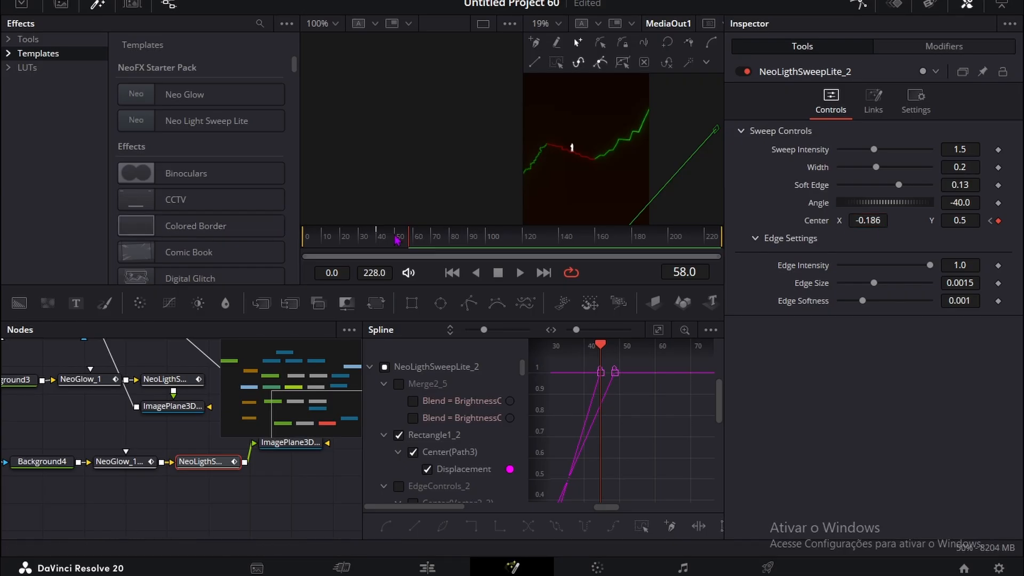
Step: Play the composition from before frame 40 to check the light sweeps, and return to the timeline's start on the Edit page
left_click(367, 248)
key("space")
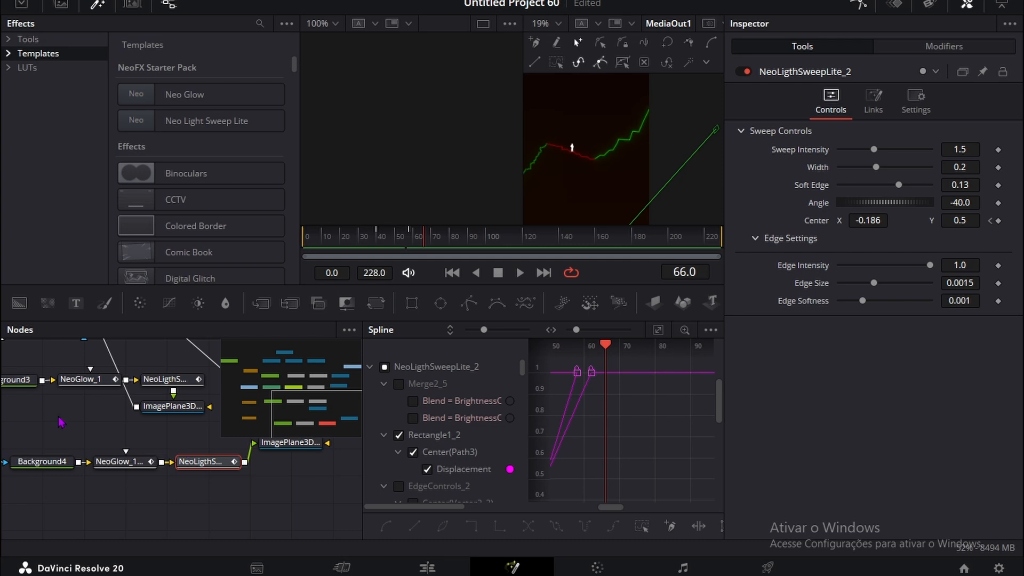
key("shift+4")
key("Home")
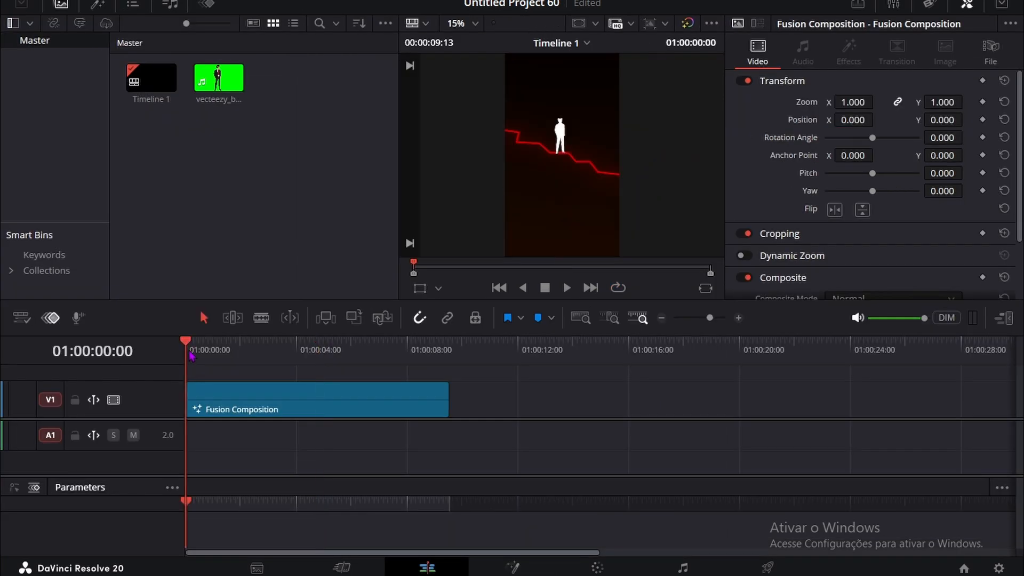
Step: Add a Text+ title on track V2 above the Fusion Composition at the timeline's start, with the text LIFE IS FULL
left_click(98, 3)
left_click(40, 100)
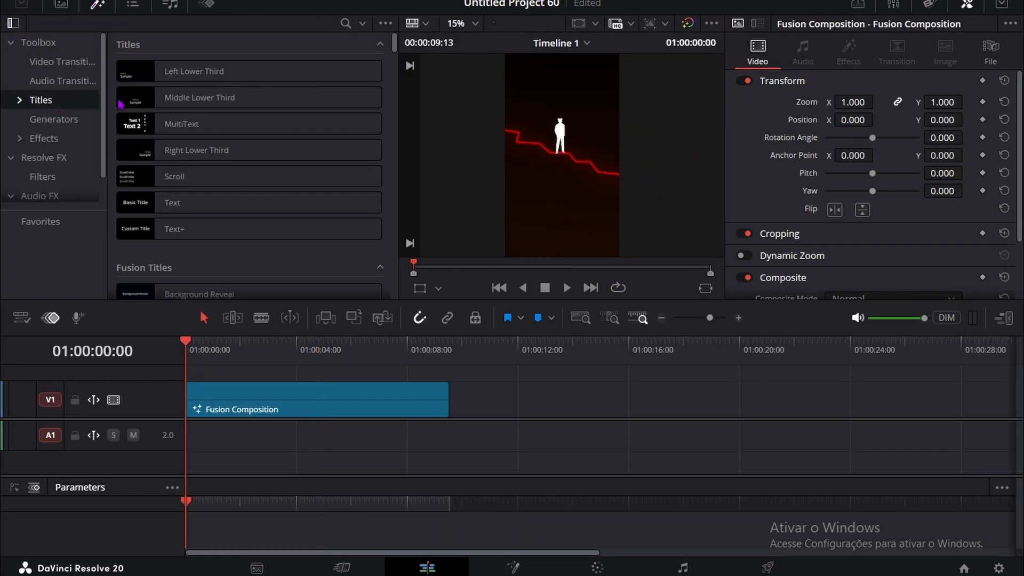
left_click(195, 229)
left_click_drag(195, 229, 247, 389)
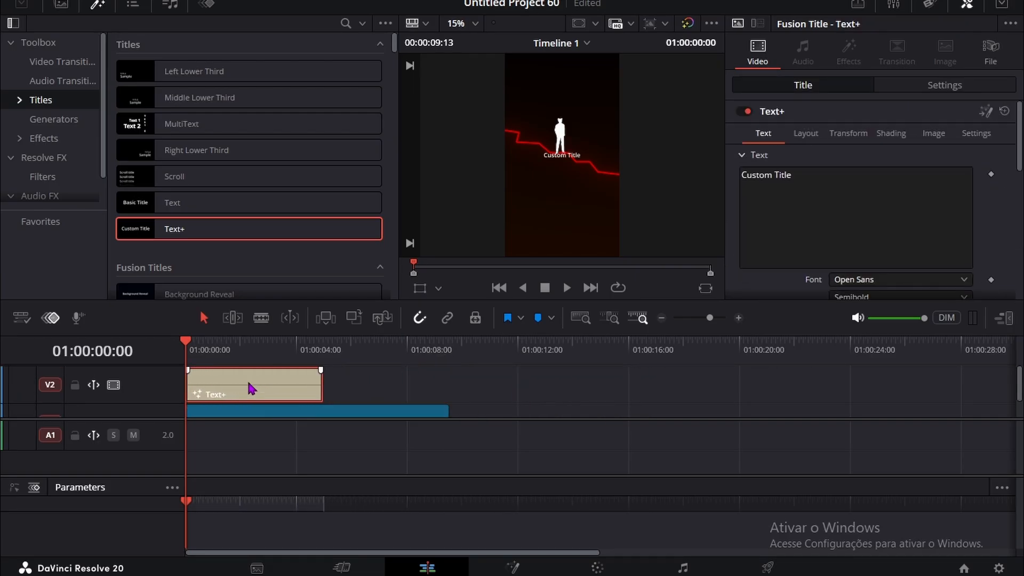
type("lif")
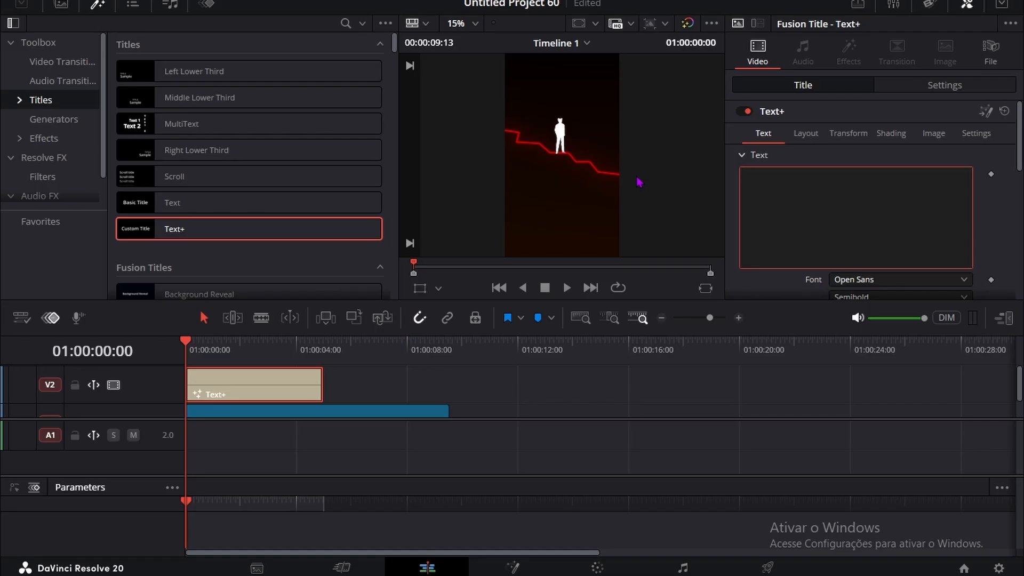
type("E IS FULL")
Step: Set the LIFE IS FULL title's font to Sitka Heading Bold with a size of 0.0968
scroll(832, 235, "down", 2)
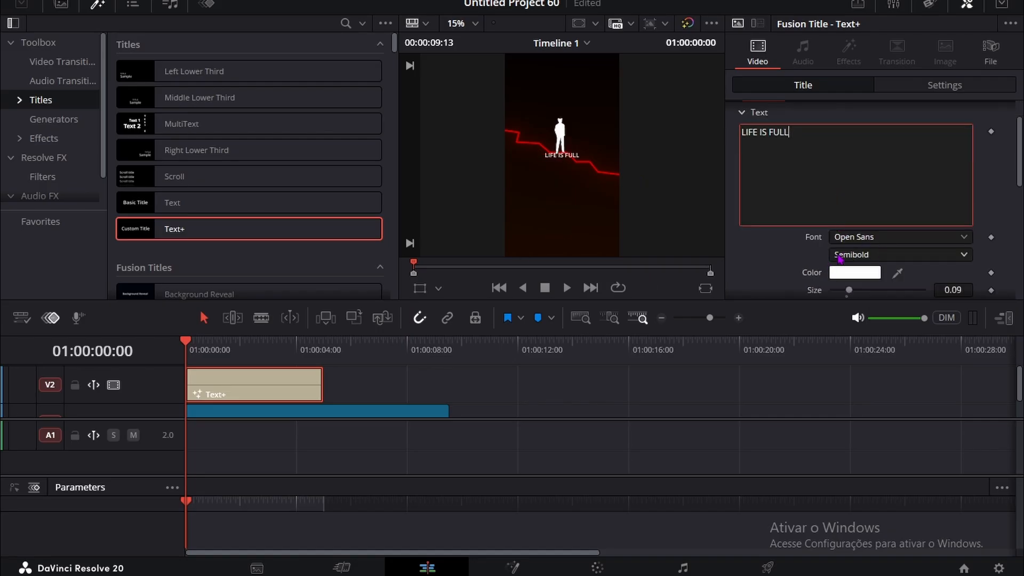
left_click(853, 238)
scroll(859, 320, "down", 6)
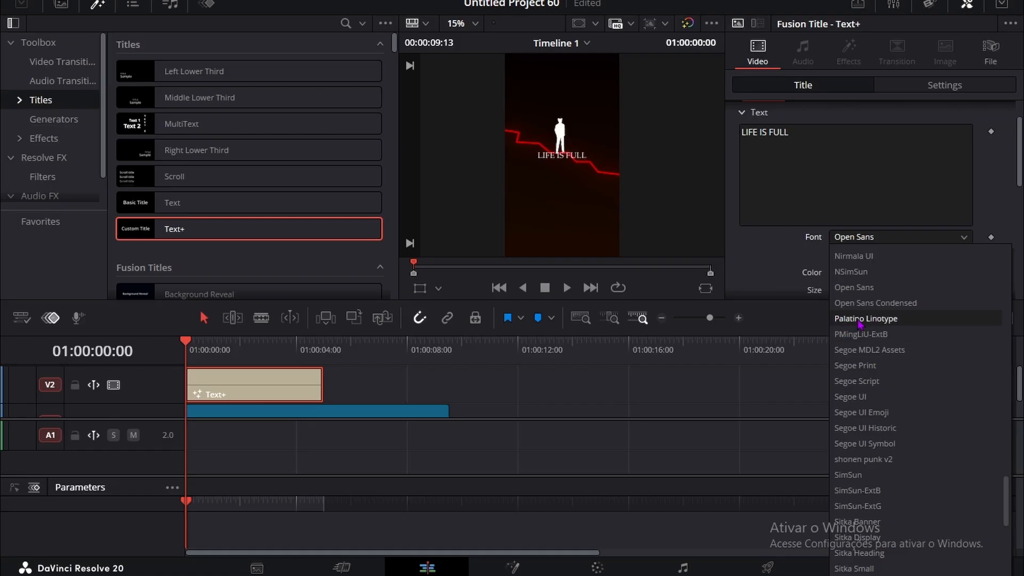
scroll(860, 322, "up", 1)
scroll(862, 320, "down", 4)
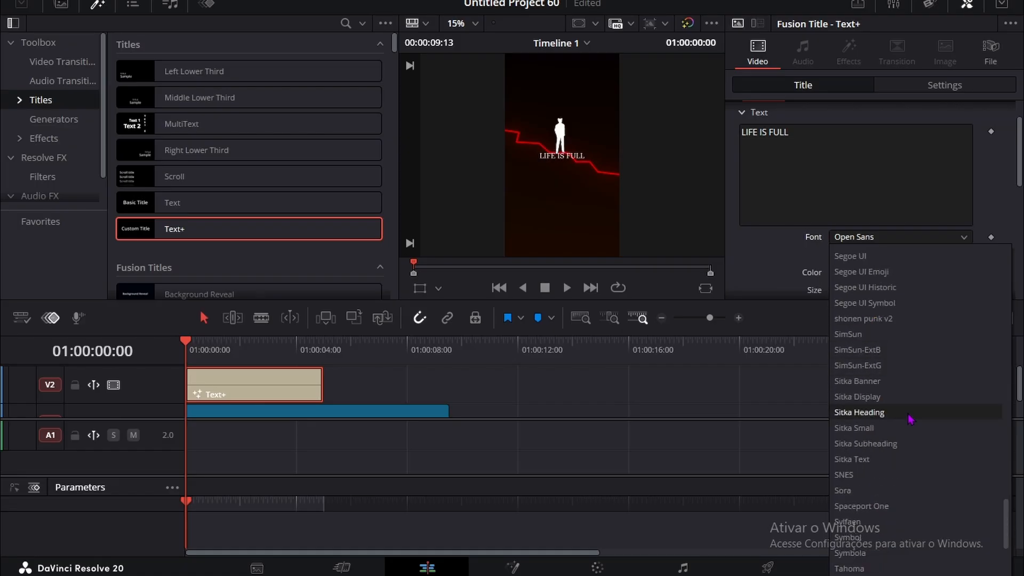
left_click(909, 416)
scroll(899, 255, "down", 2)
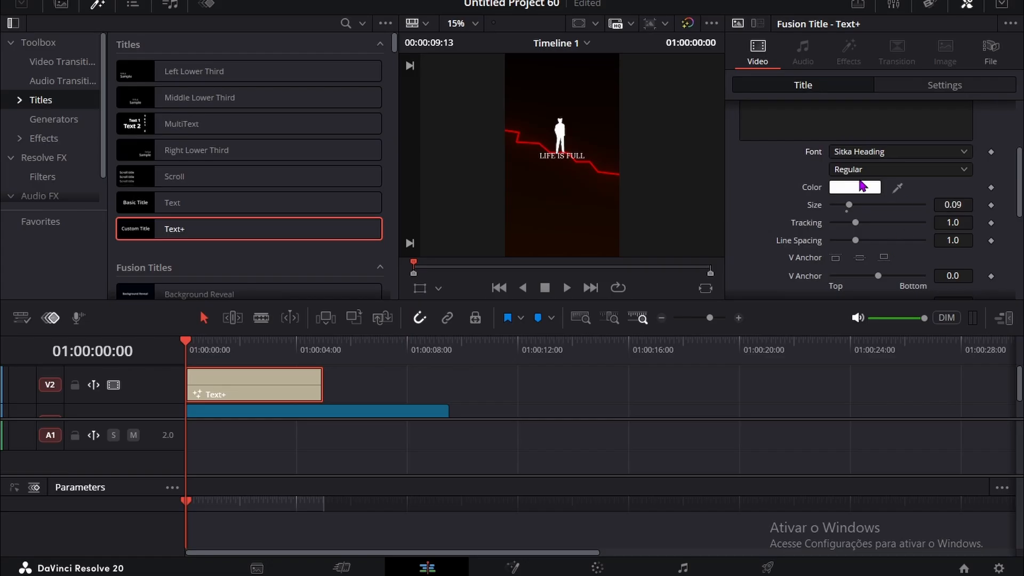
left_click(861, 170)
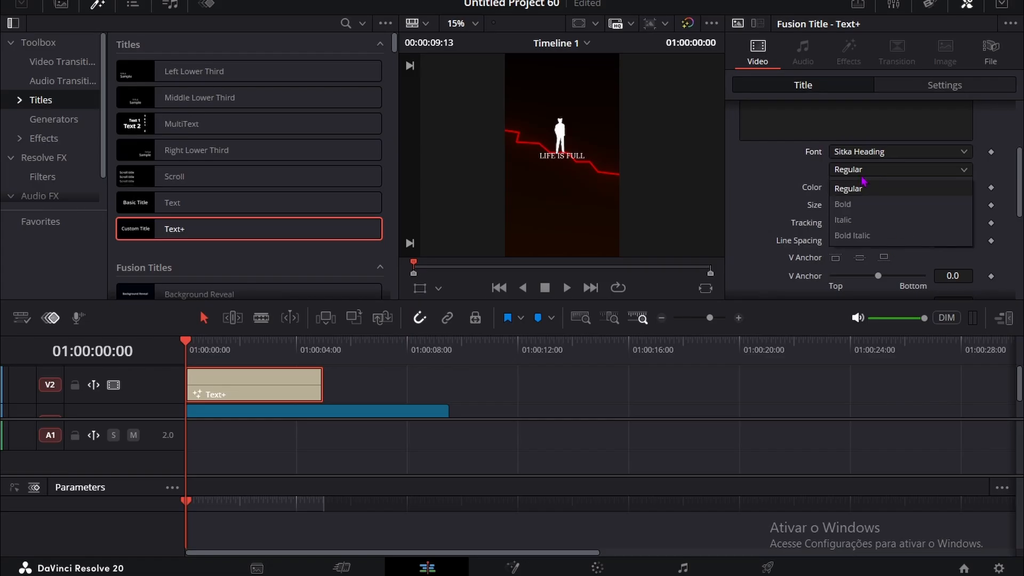
left_click(852, 205)
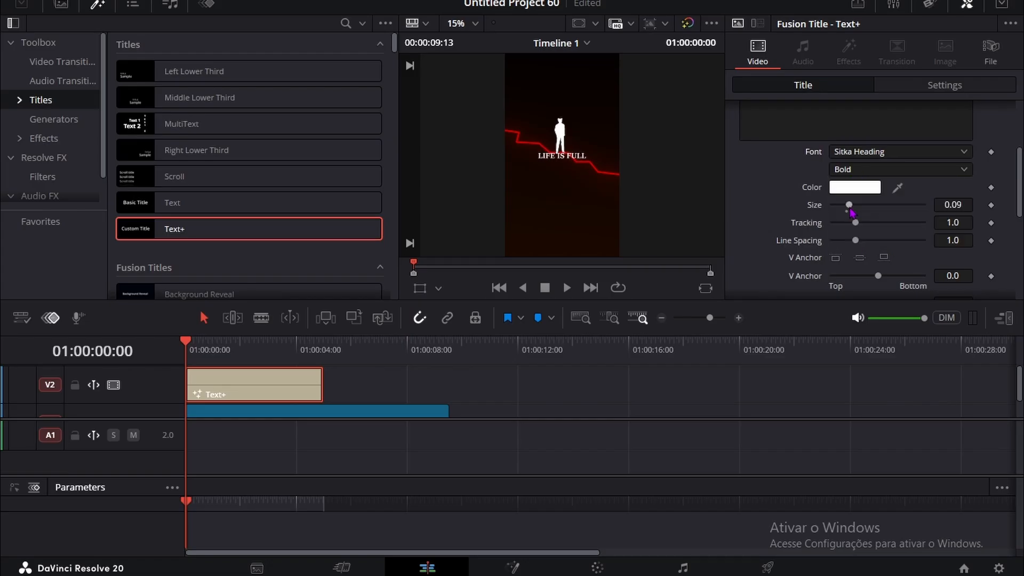
left_click_drag(952, 205, 955, 205)
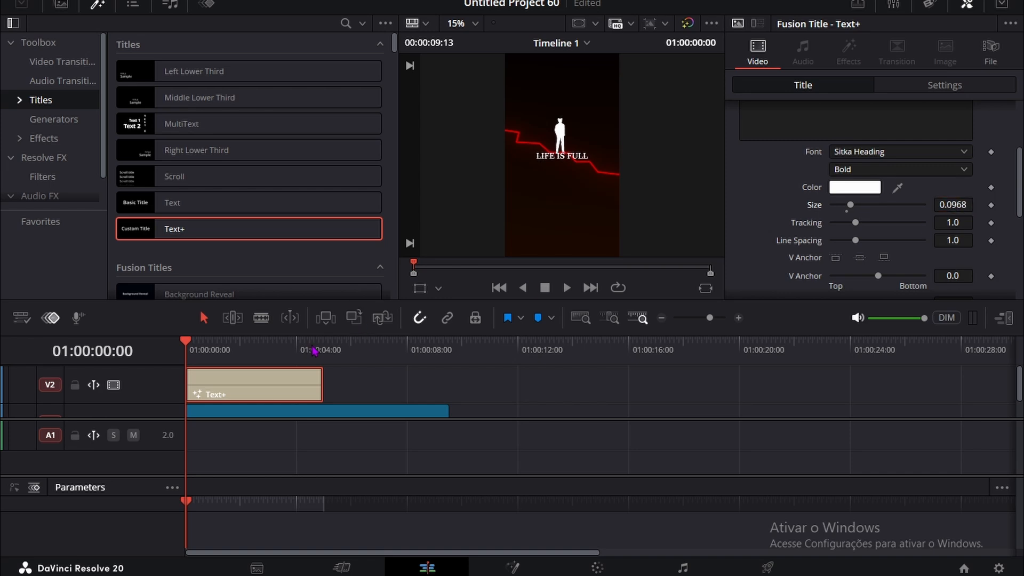
Step: Play the title over the first two seconds of the animation and set its Position Y to 195
key("space")
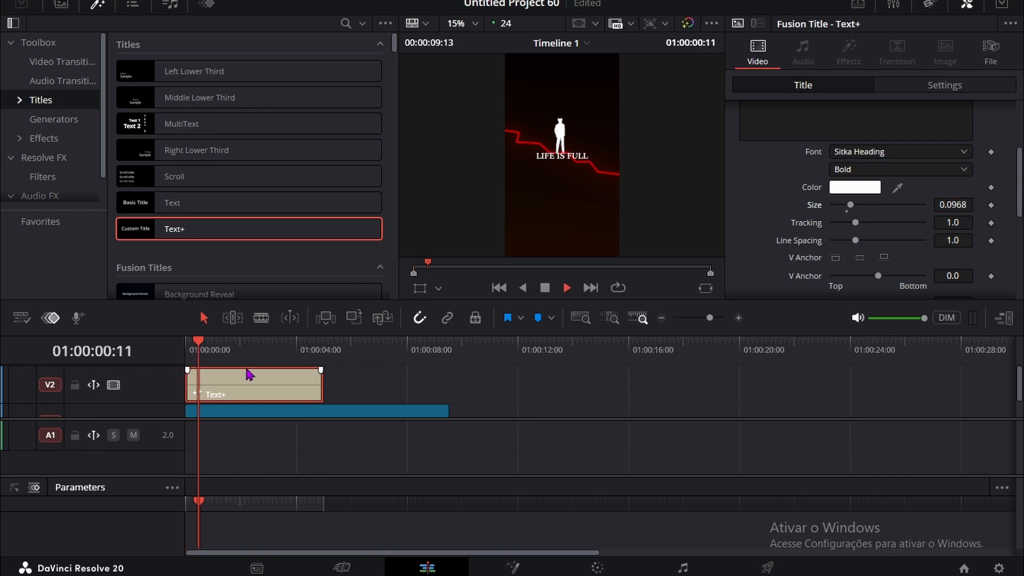
key("space")
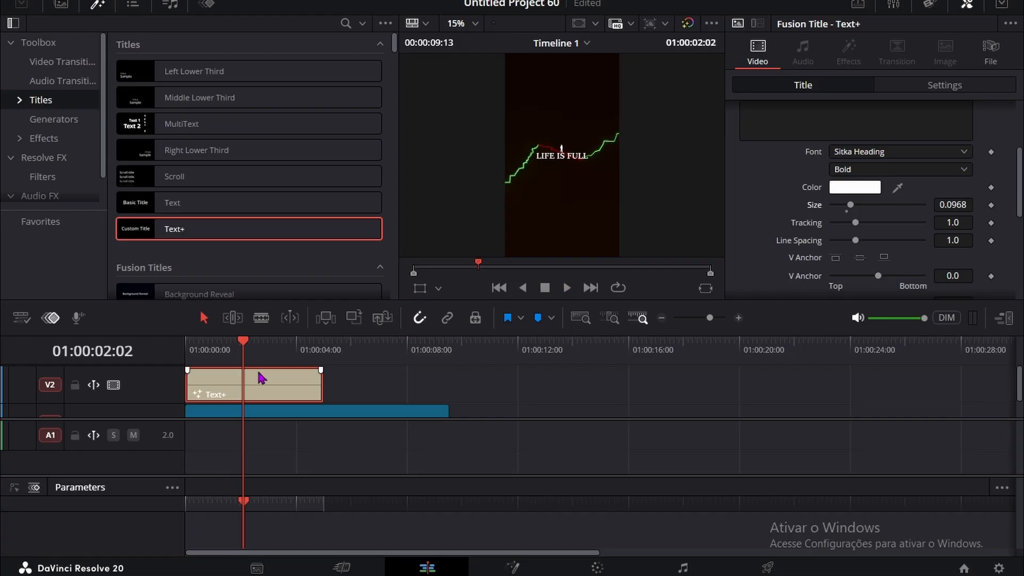
left_click(944, 85)
left_click_drag(942, 150, 966, 149)
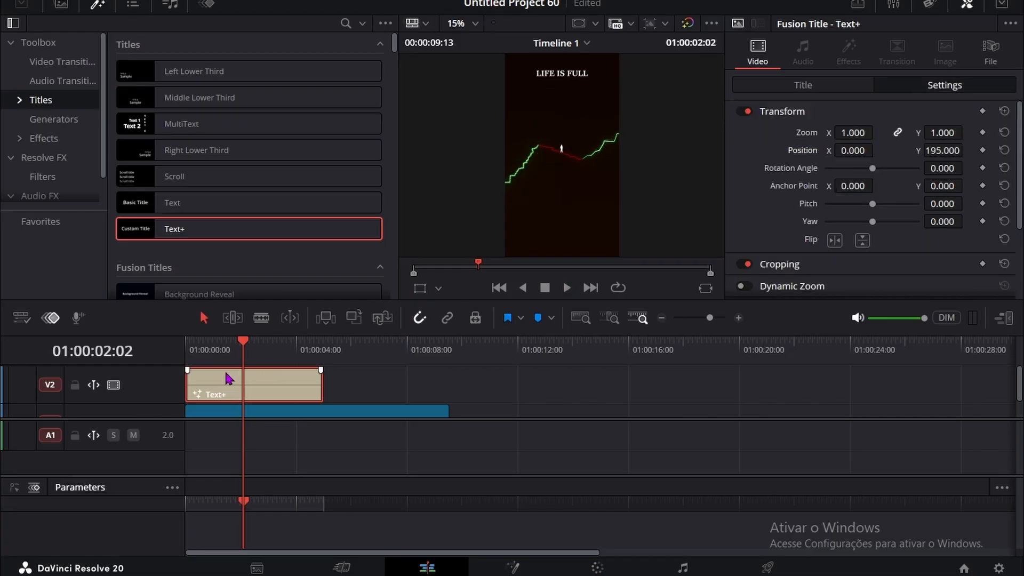
Step: Extend the title clip to the end of the Fusion Composition and return the playhead to the timeline's start
left_click_drag(321, 385, 452, 391)
left_click(254, 368)
left_click_drag(236, 348, 186, 348)
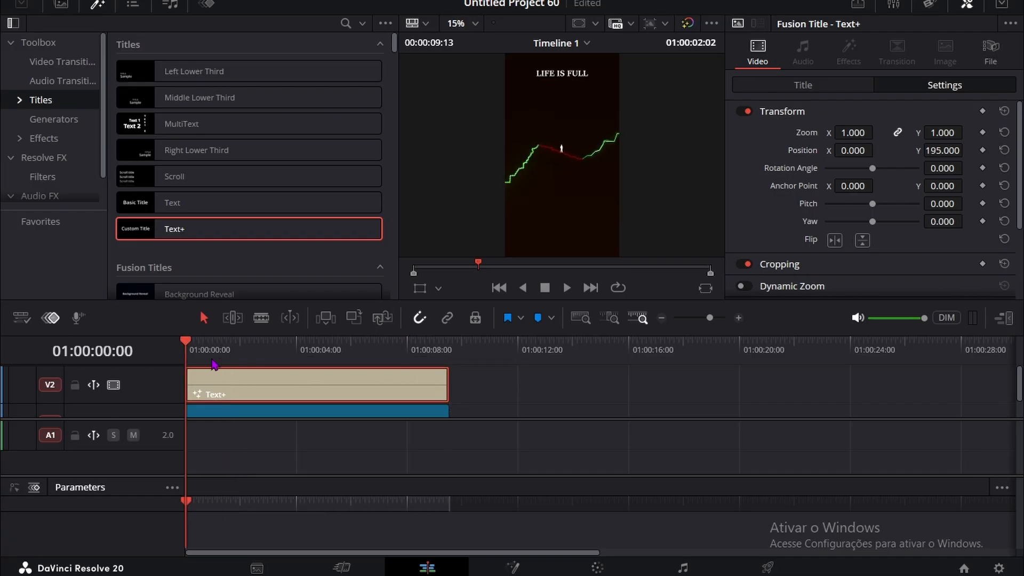
Step: Move the title clip up to track V3, paste a copy of it on V2, and return the playhead to the start
left_click_drag(265, 382, 261, 372)
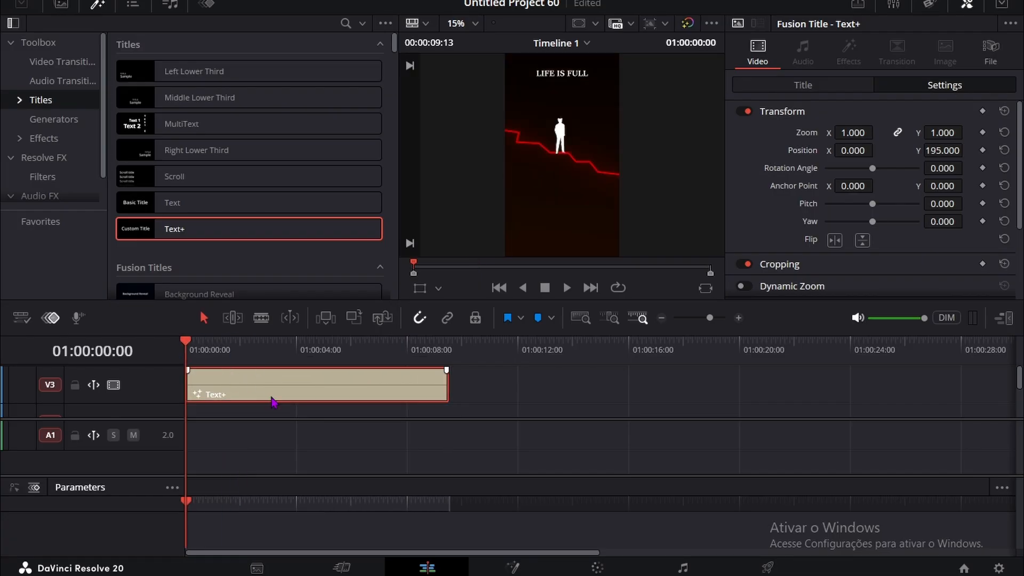
scroll(231, 389, "down", 1)
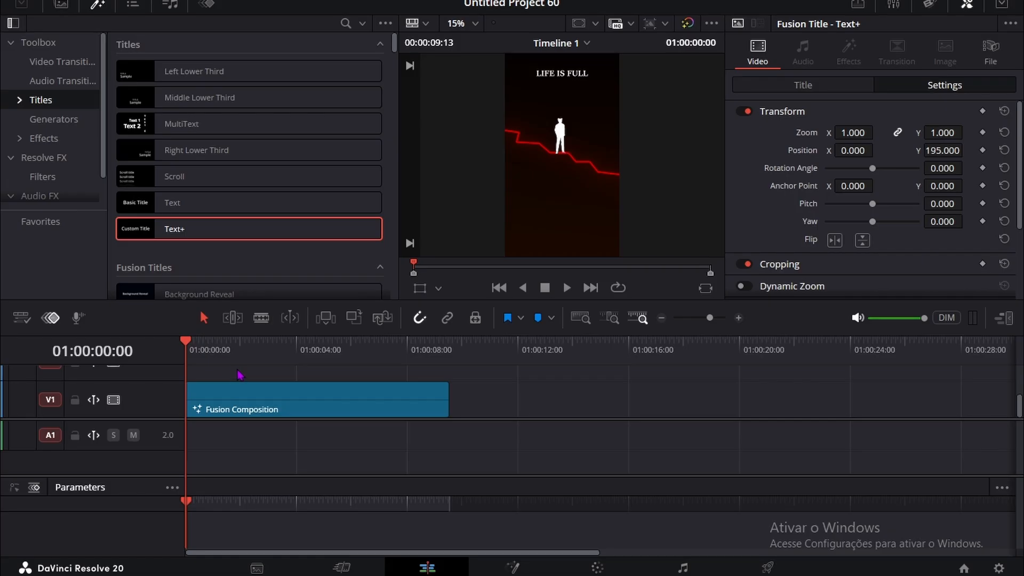
scroll(246, 373, "up", 1)
scroll(248, 393, "down", 1)
key("ctrl+v")
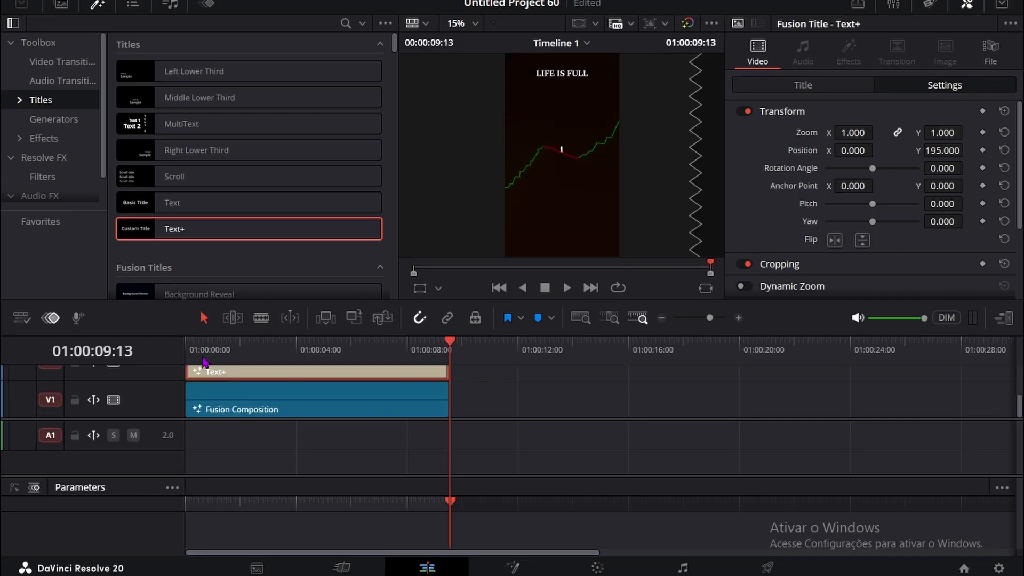
left_click_drag(202, 351, 184, 353)
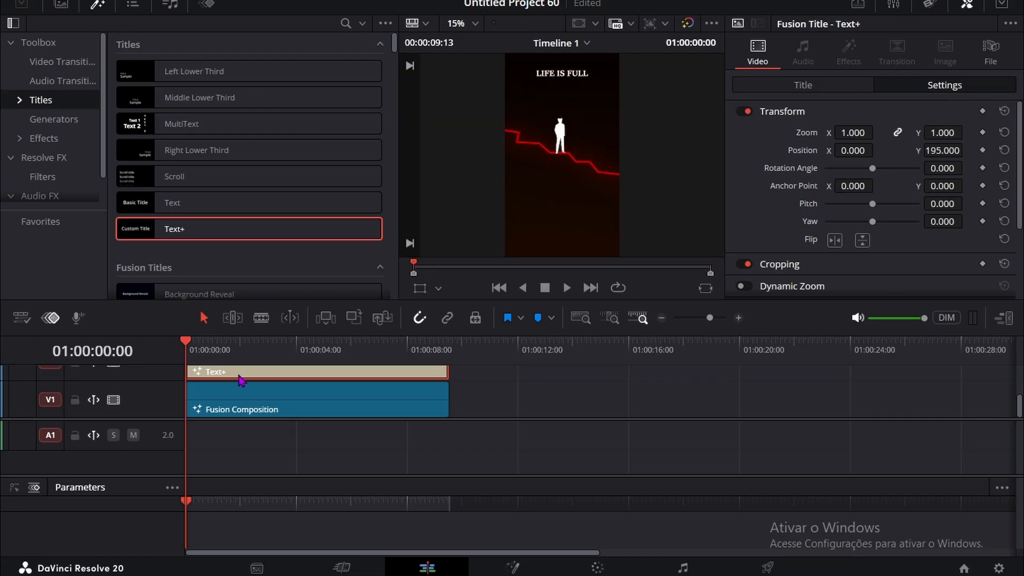
Step: Set the V2 title copy's Position Y to 171 and replace its text with OF CHALLENGES
scroll(244, 380, "up", 1)
left_click_drag(942, 150, 929, 150)
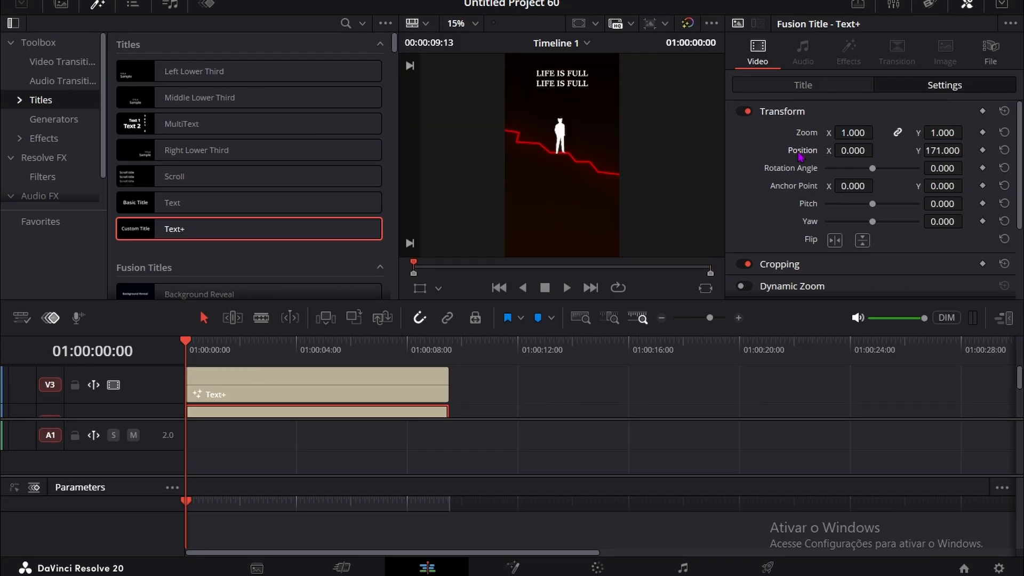
left_click(802, 85)
scroll(818, 123, "up", 2)
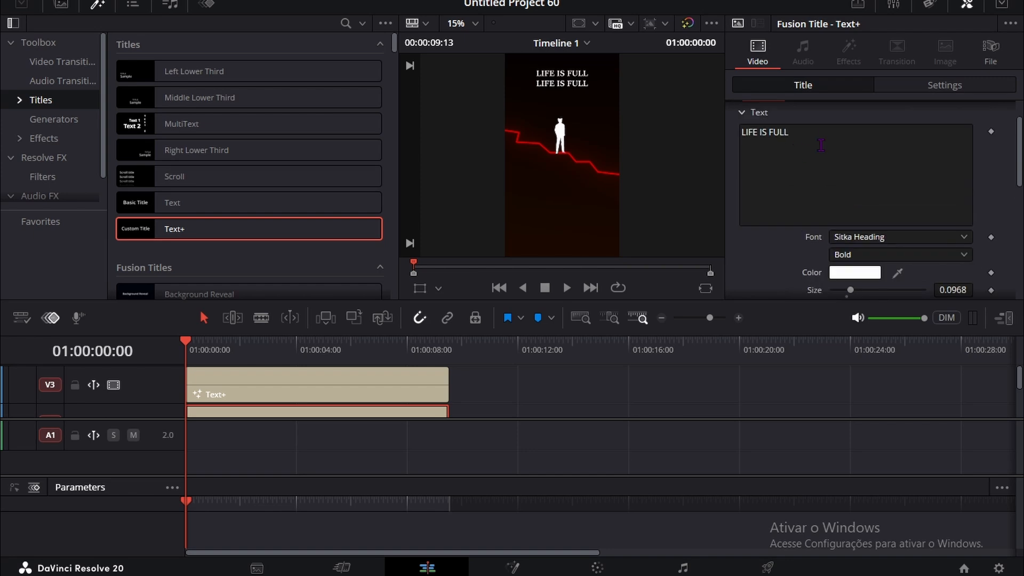
left_click_drag(793, 143, 707, 142)
type("of ch")
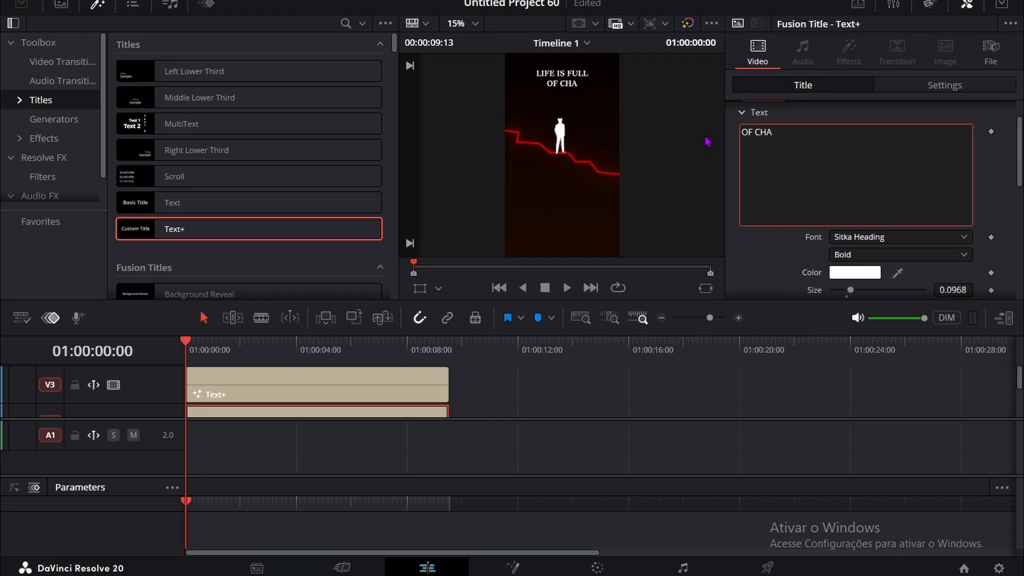
type(" CHALLENGES")
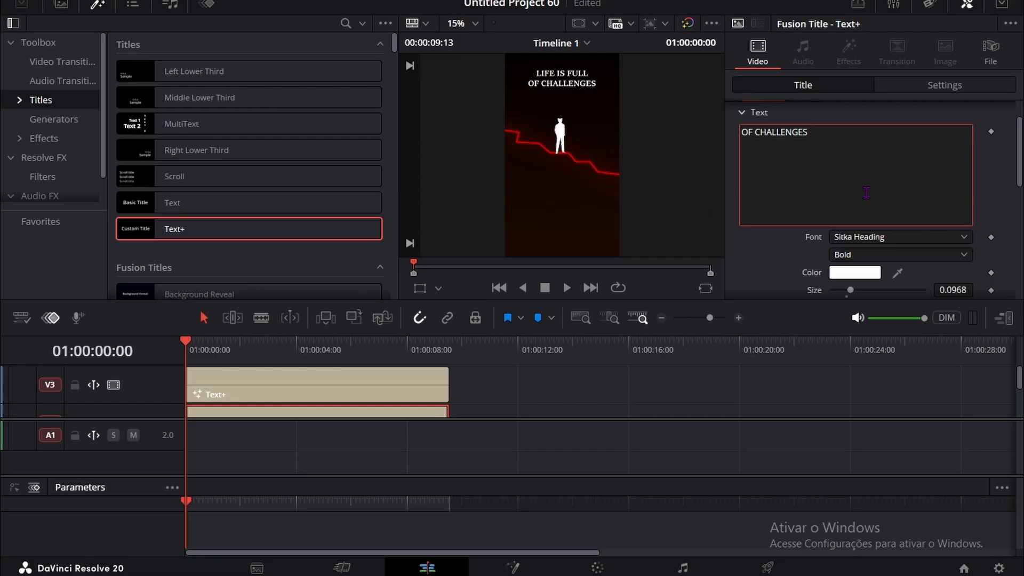
Step: Raise the OF CHALLENGES title's Position Y slightly so it sits closer beneath the LIFE IS FULL line
scroll(866, 193, "down", 2)
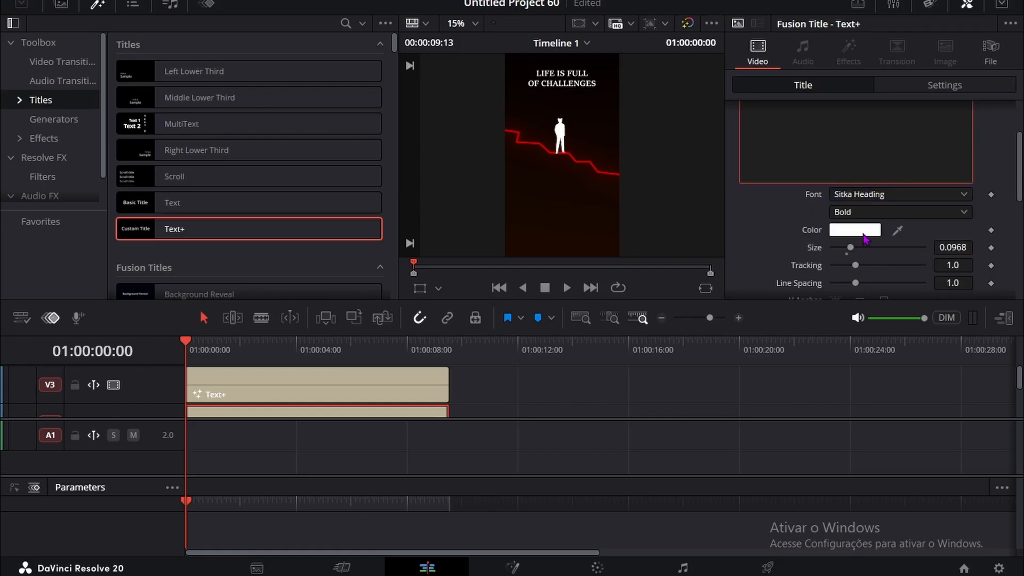
left_click(946, 88)
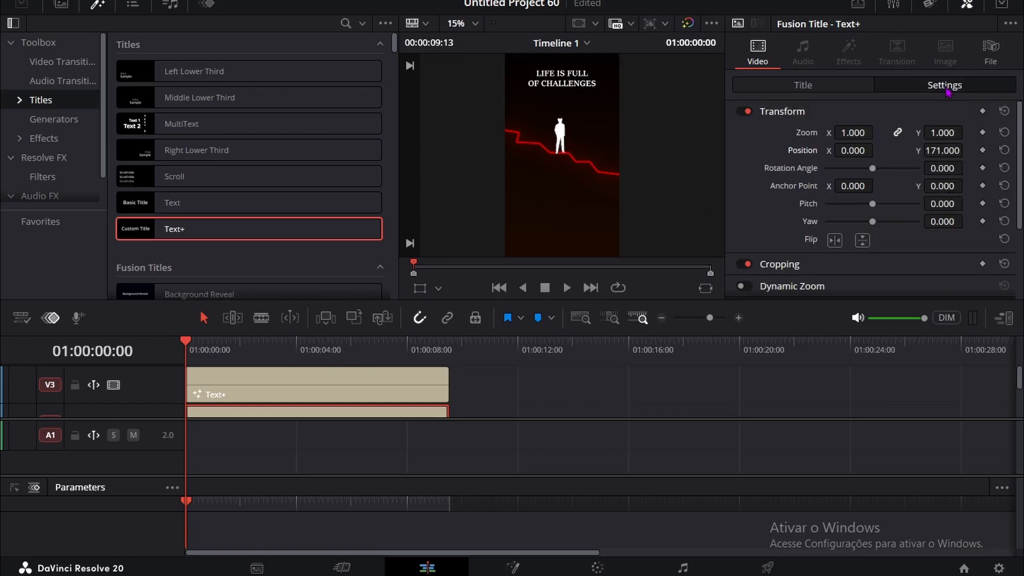
left_click_drag(943, 151, 943, 148)
Step: Apply the Neo Glow effect from the NeoFX Starter Pack to the LIFE IS FULL title clip on V3
left_click(265, 395)
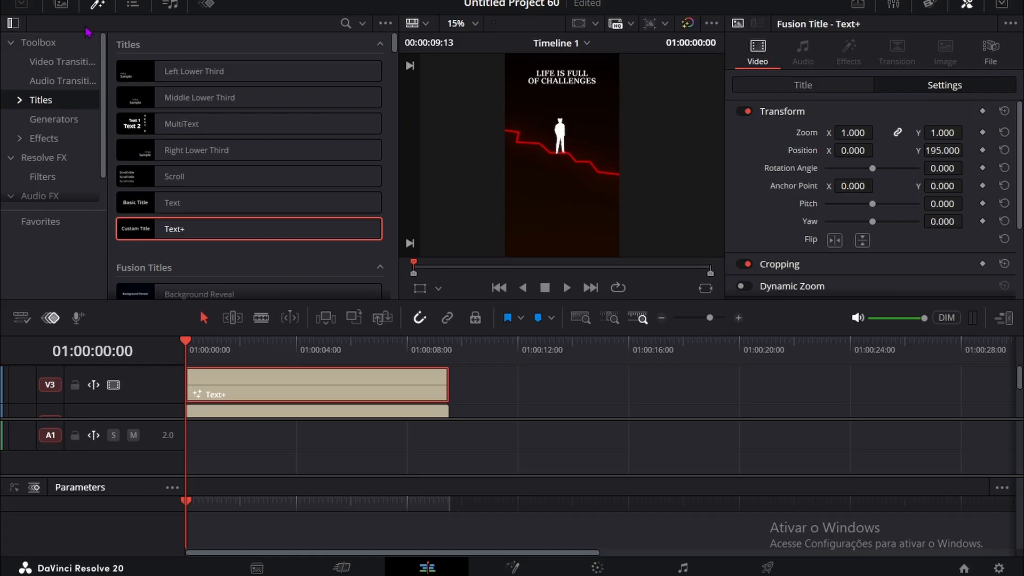
left_click(45, 139)
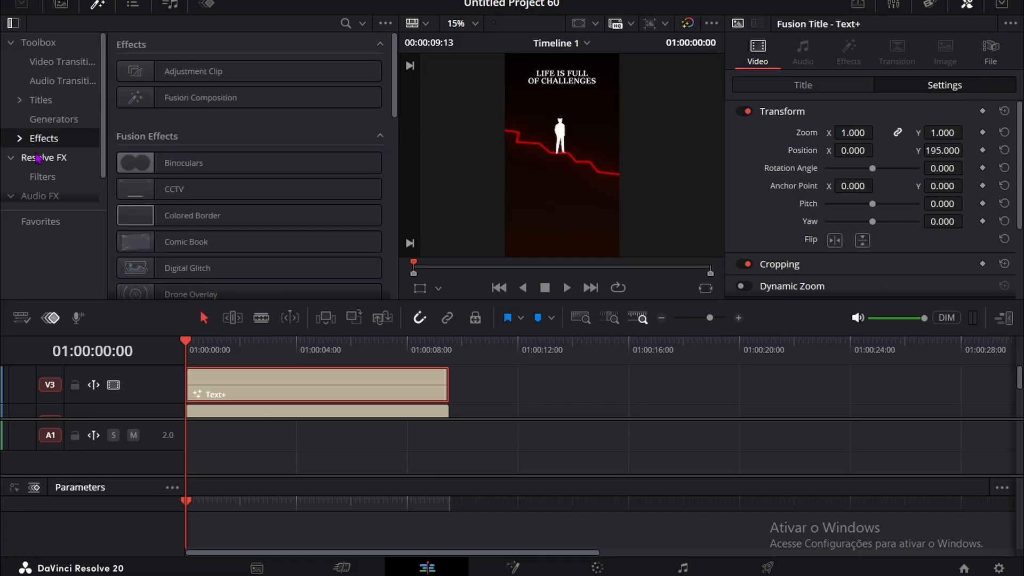
scroll(51, 155, "down", 1)
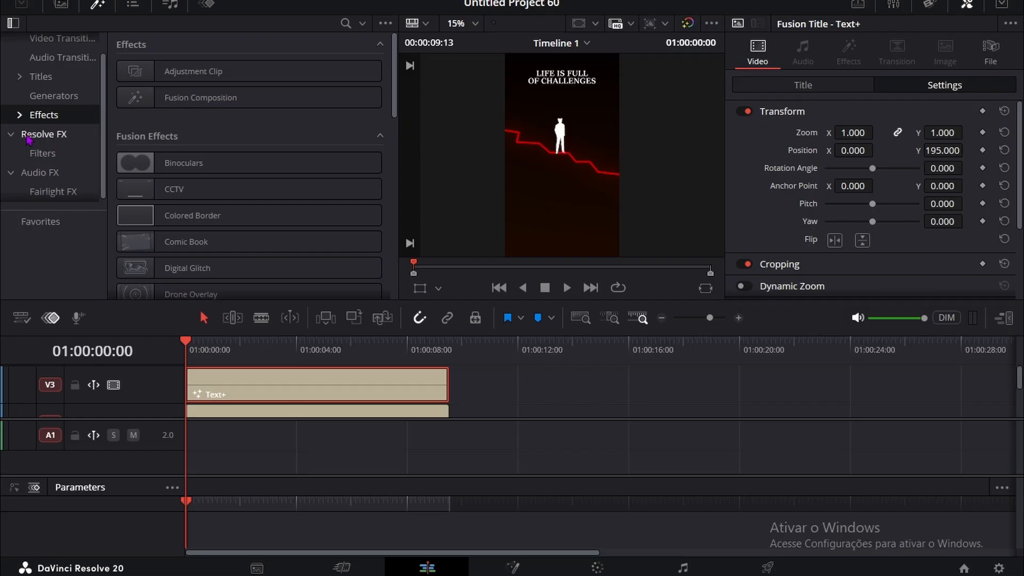
scroll(35, 155, "up", 1)
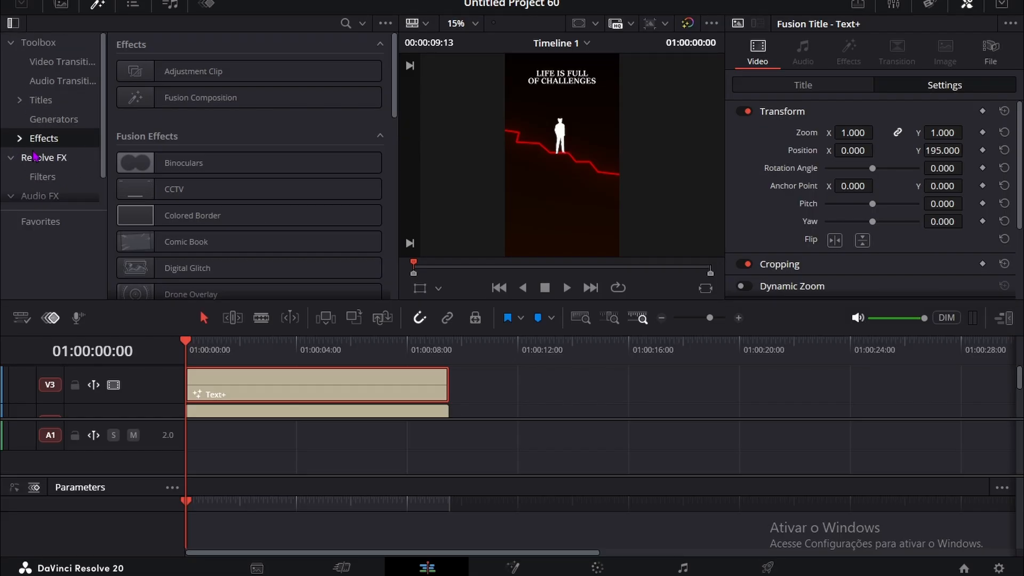
left_click(40, 100)
scroll(240, 133, "down", 3)
scroll(240, 134, "up", 3)
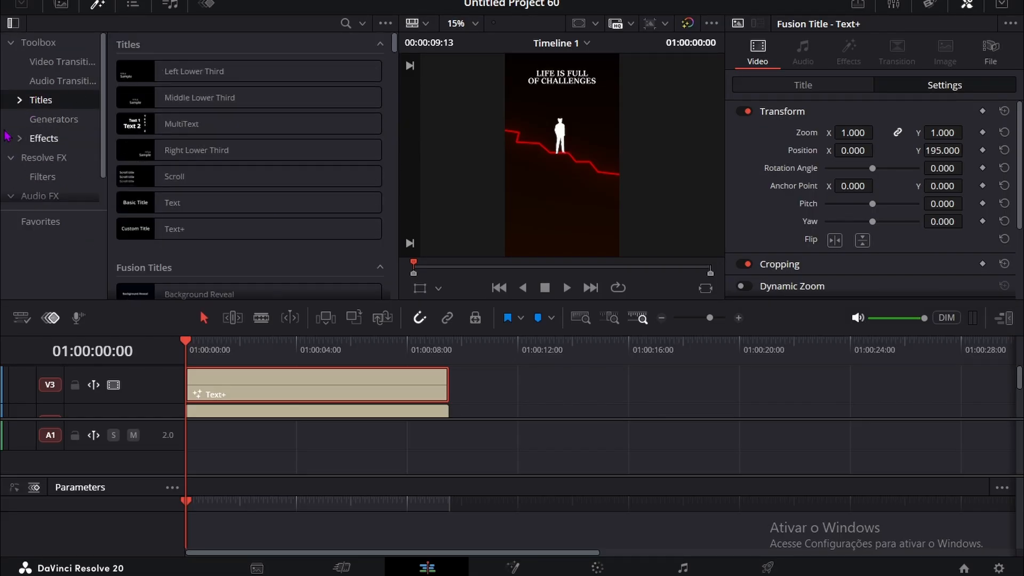
scroll(48, 133, "down", 1)
left_click(44, 115)
scroll(196, 161, "down", 5)
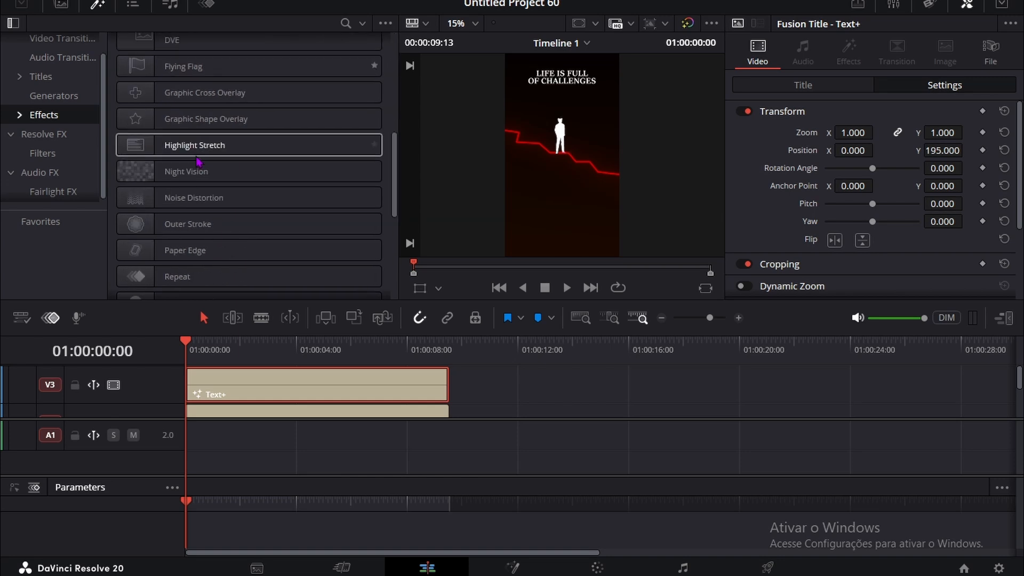
scroll(198, 160, "down", 5)
left_click_drag(200, 245, 281, 383)
Step: Set the Neo Glow quality on the LIFE IS FULL title to High
left_click(870, 241)
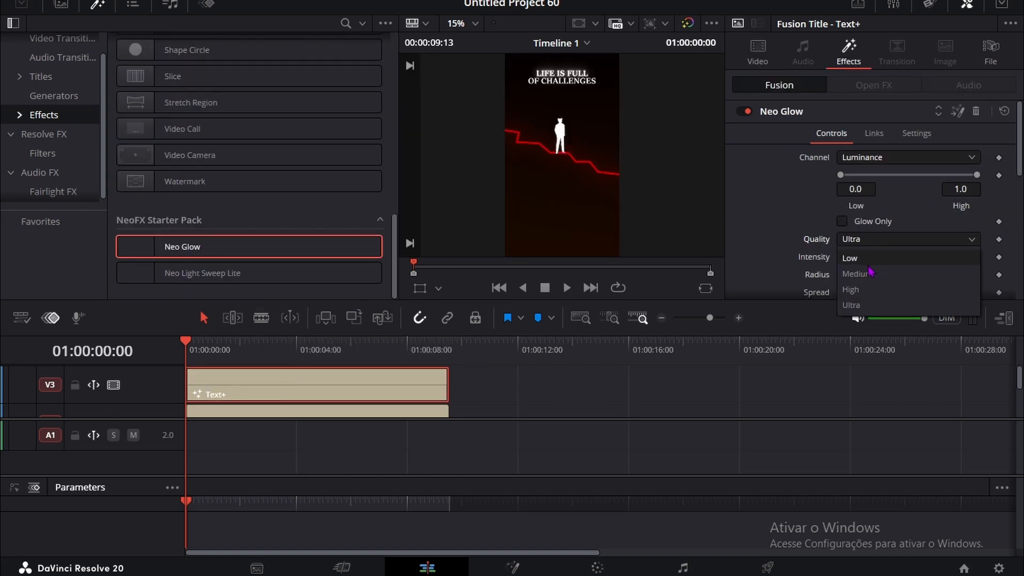
left_click(878, 274)
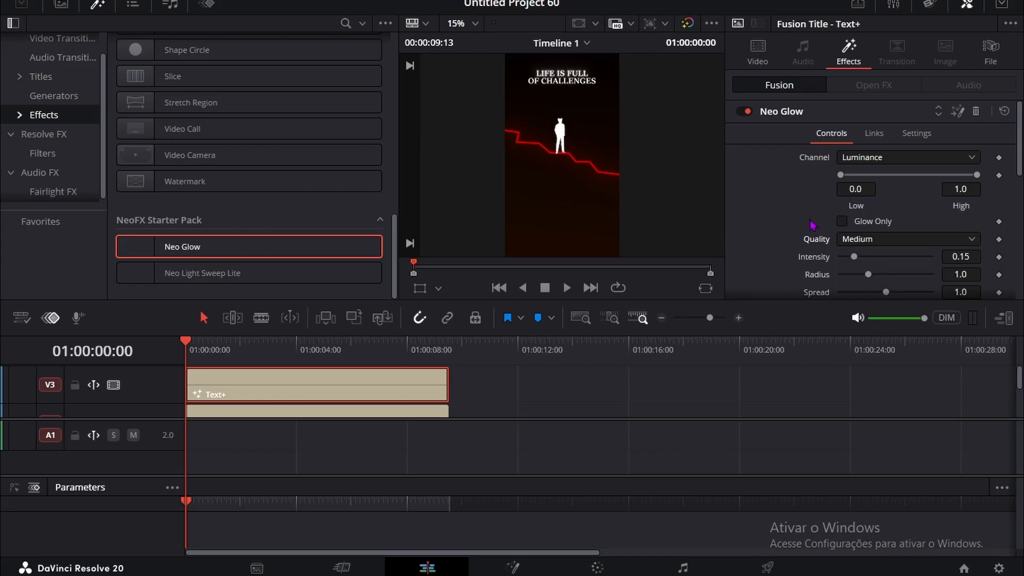
scroll(872, 202, "down", 3)
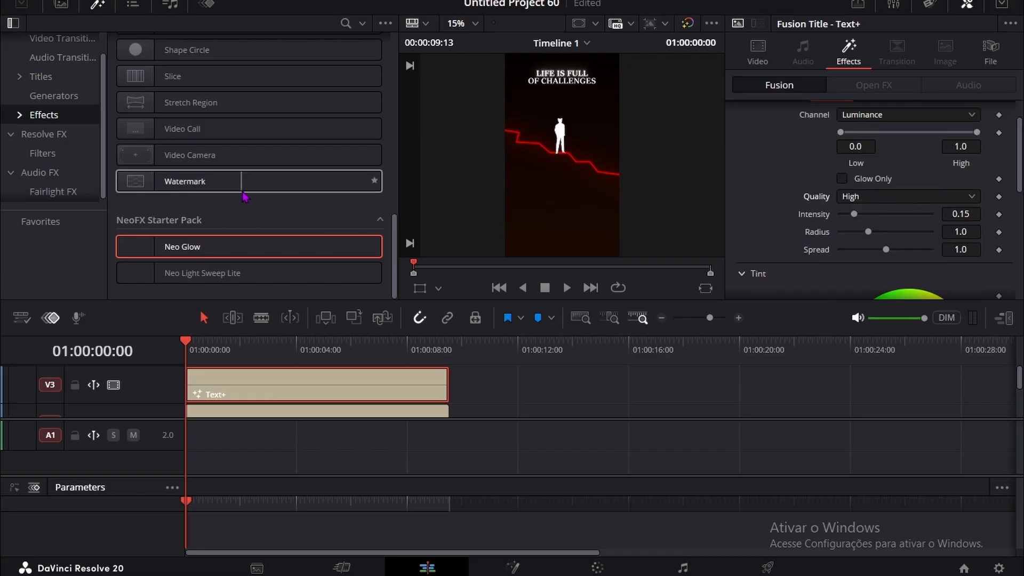
Step: Set the LIFE IS FULL title's Neo Glow quality to Ultra and apply Neo Glow to the OF CHALLENGES title on V2
key("Down")
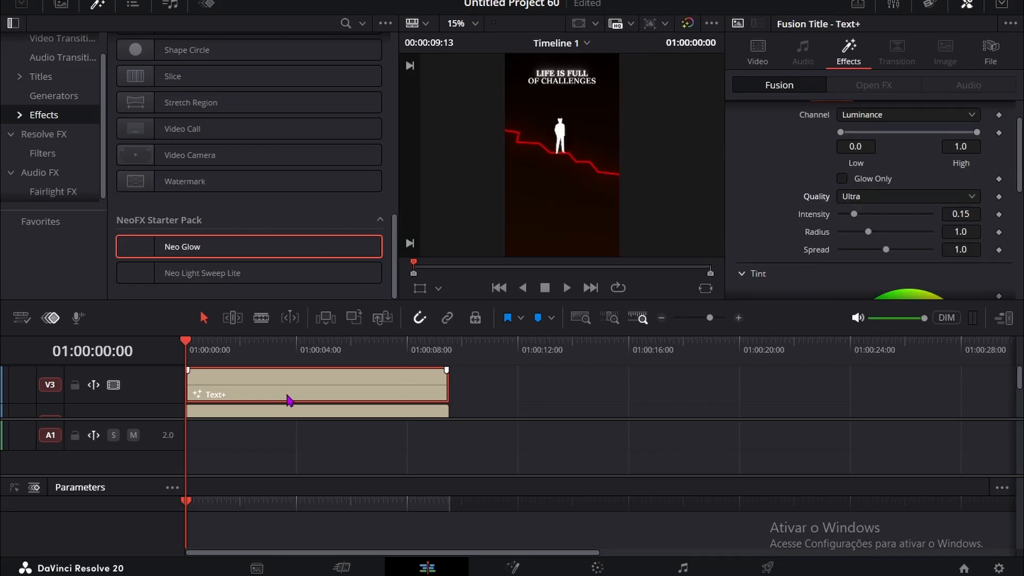
left_click(286, 398)
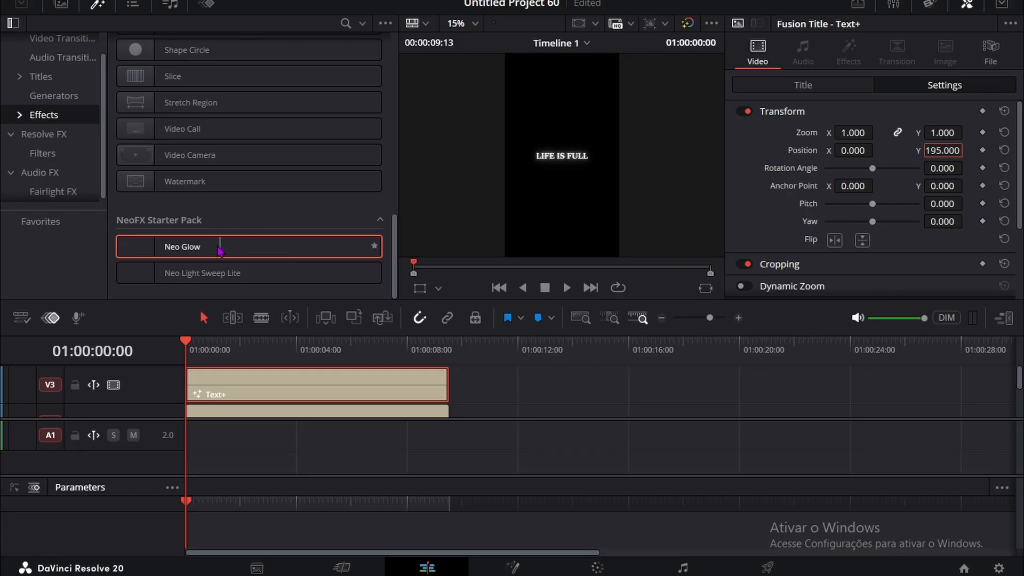
left_click(506, 393)
left_click_drag(251, 246, 391, 415)
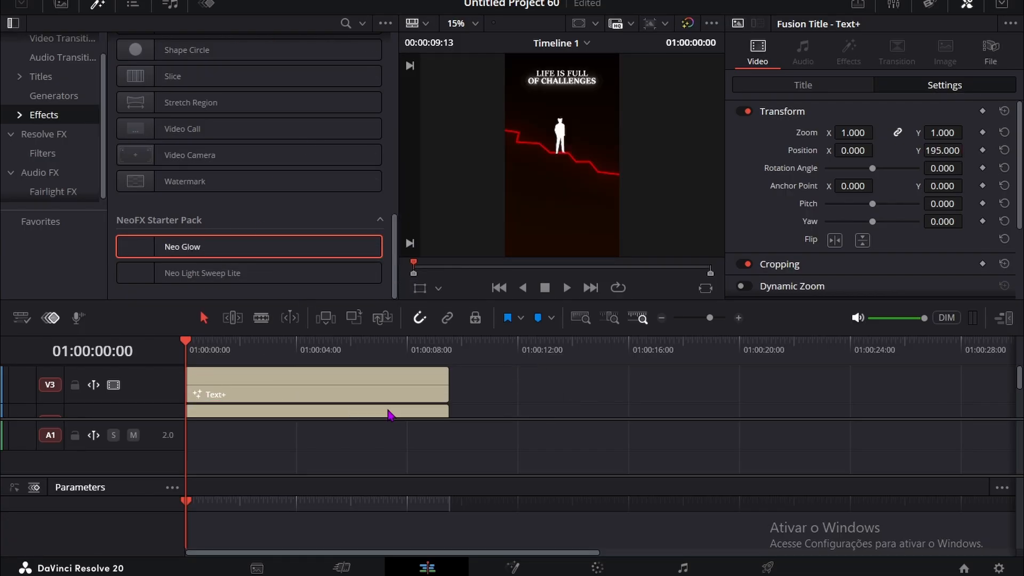
Step: Set the Neo Glow quality on the OF CHALLENGES title to Medium
scroll(849, 228, "down", 2)
scroll(784, 192, "up", 2)
left_click(391, 416)
left_click(849, 53)
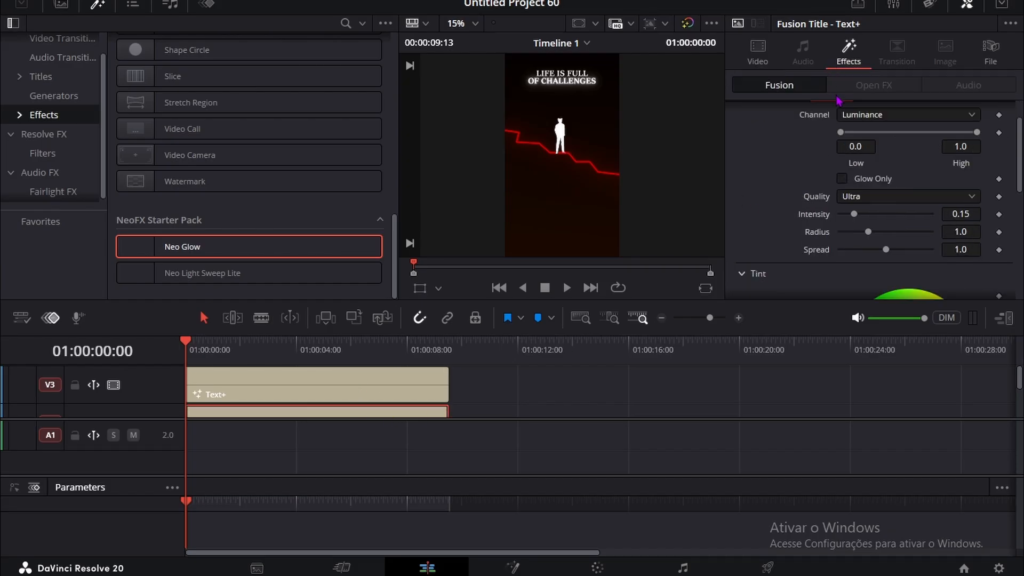
left_click(858, 198)
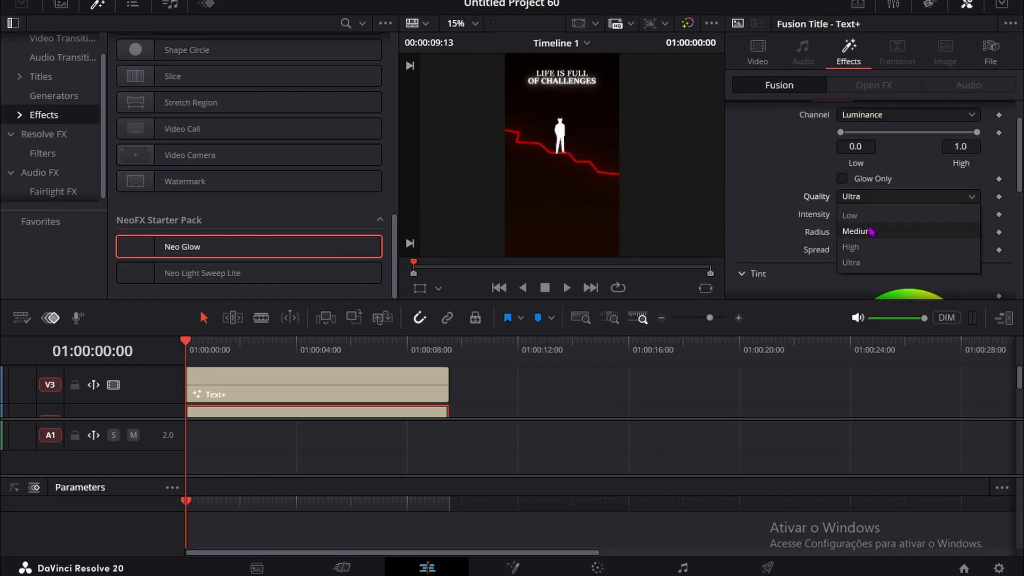
left_click(858, 229)
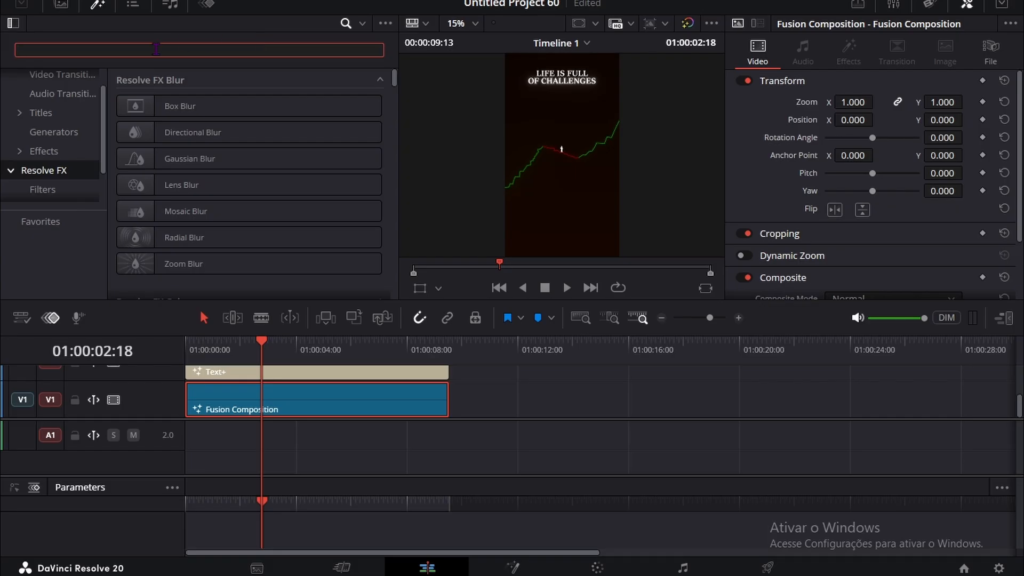
Step: Find the Vignette effect and apply it to the Fusion Composition clip on V1
type("BIGN")
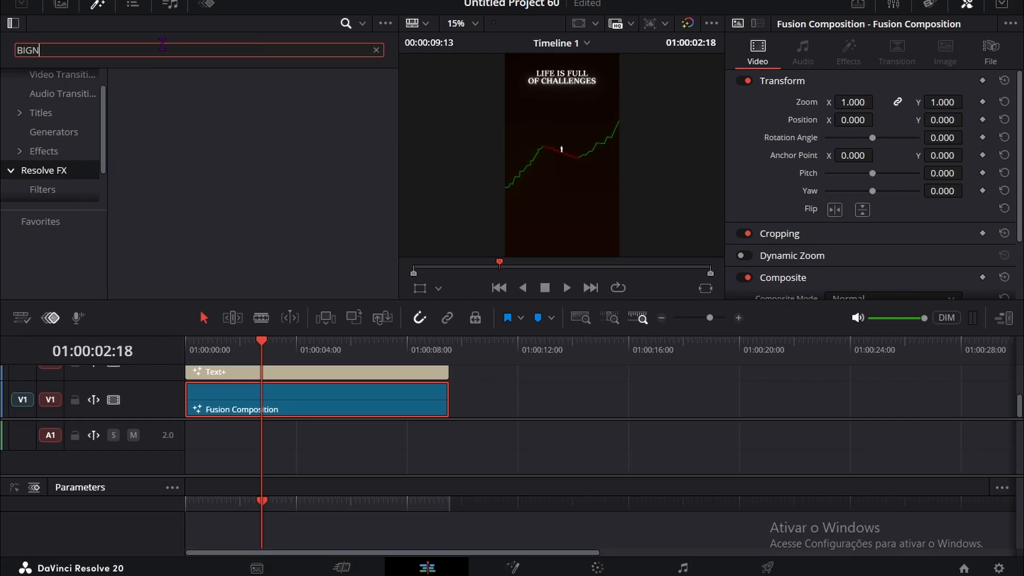
key("BackSpace")
key("BackSpace")
key("BackSpace")
key("BackSpace")
type("vig")
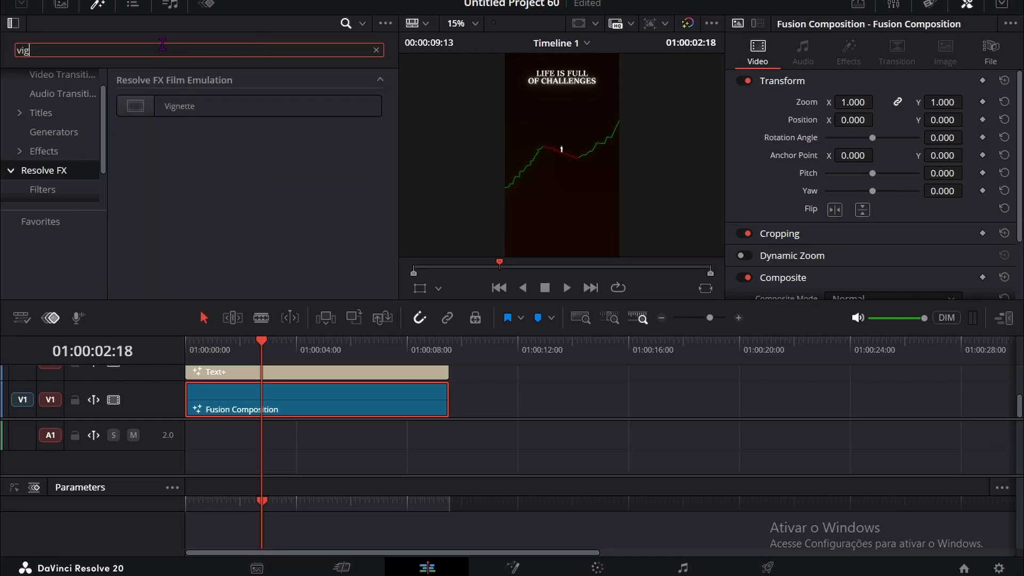
left_click_drag(262, 112, 407, 408)
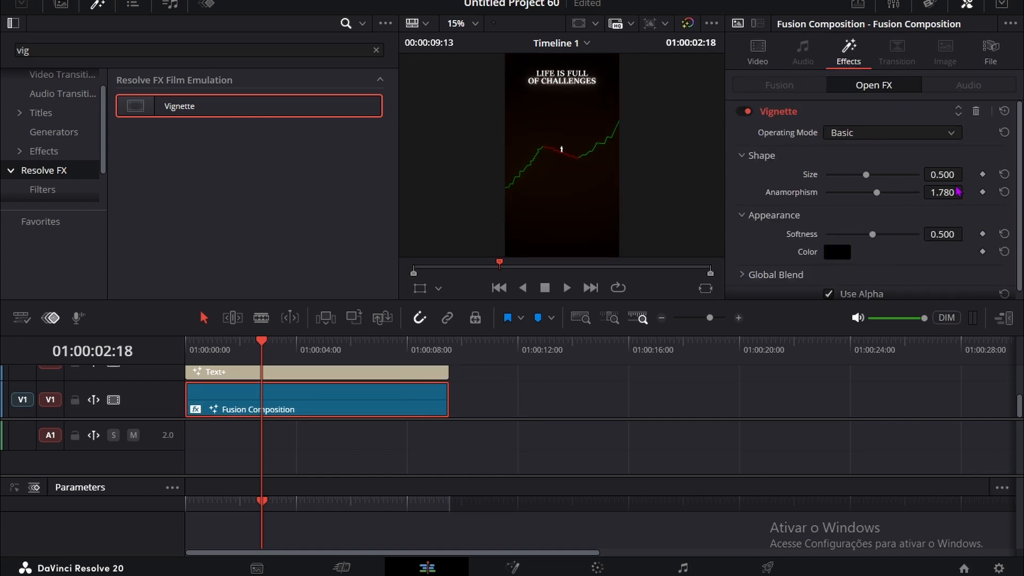
Step: Set the vignette's Size to 0.751 and Anamorphism to 4.839, and play the timeline from the start to check it
left_click_drag(945, 175, 906, 174)
left_click_drag(936, 192, 966, 192)
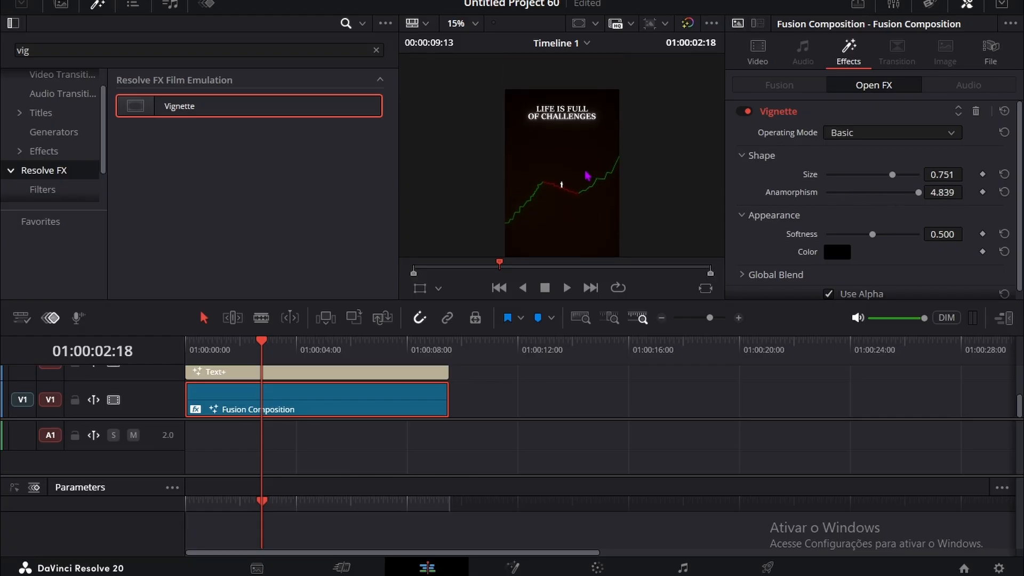
scroll(565, 171, "up", 4)
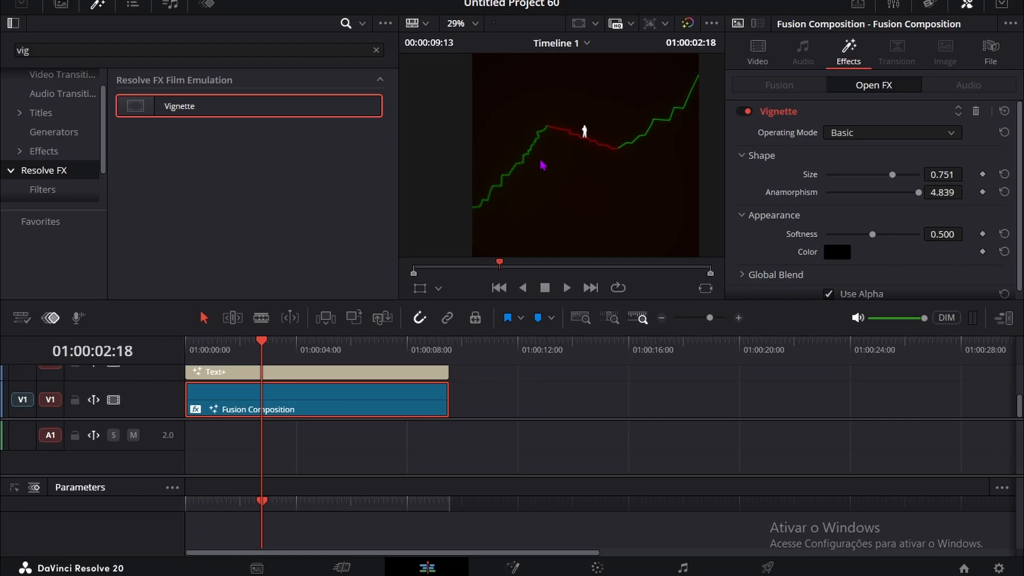
scroll(533, 164, "down", 4)
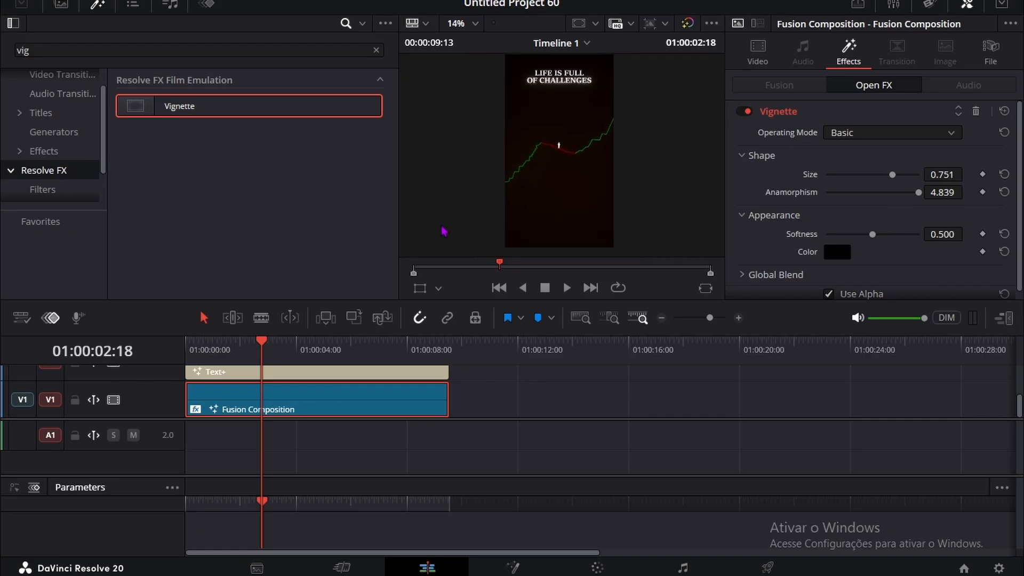
left_click_drag(214, 353, 182, 354)
key("space")
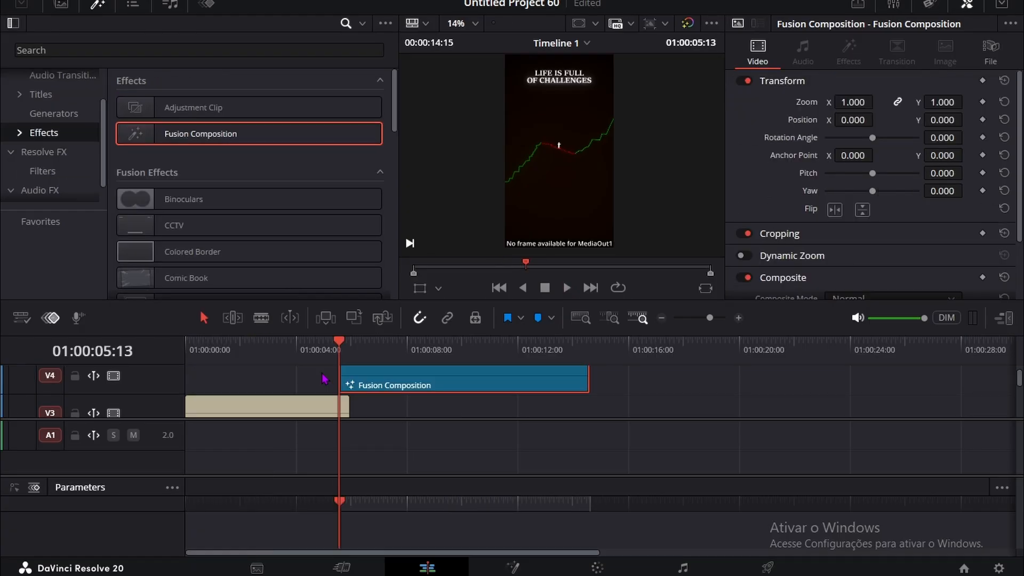
Step: Open the new Fusion Composition on V4 for node editing and add a Background node
scroll(243, 389, "down", 3)
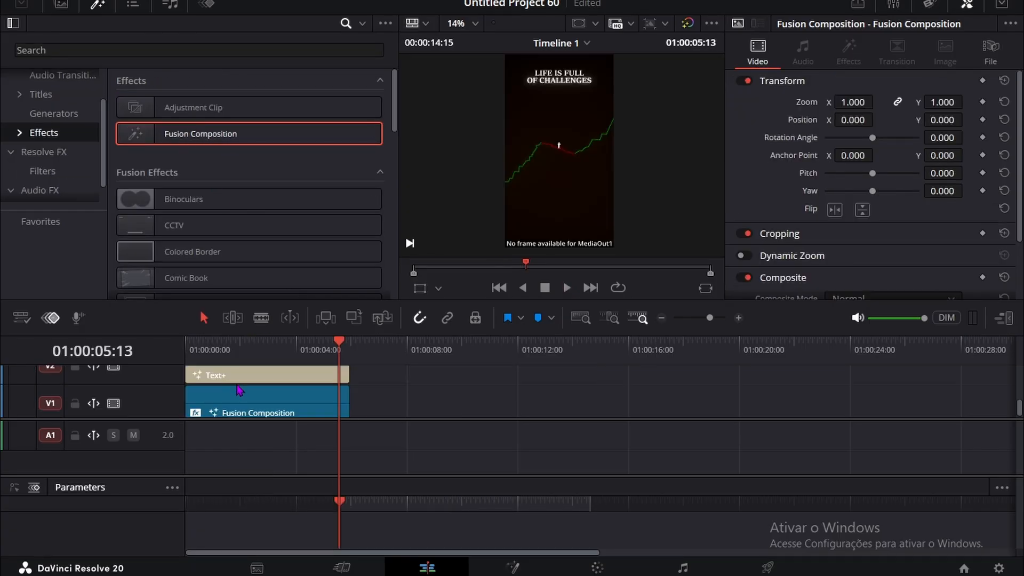
scroll(333, 395, "up", 3)
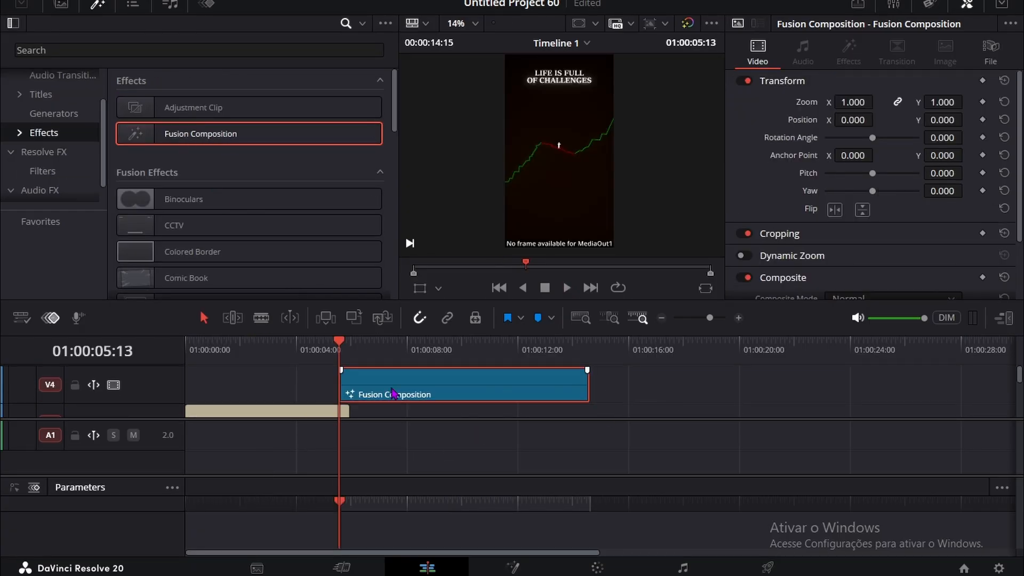
left_click(501, 567)
left_click_drag(397, 366, 418, 431)
left_click(858, 4)
left_click(255, 434)
left_click(109, 304)
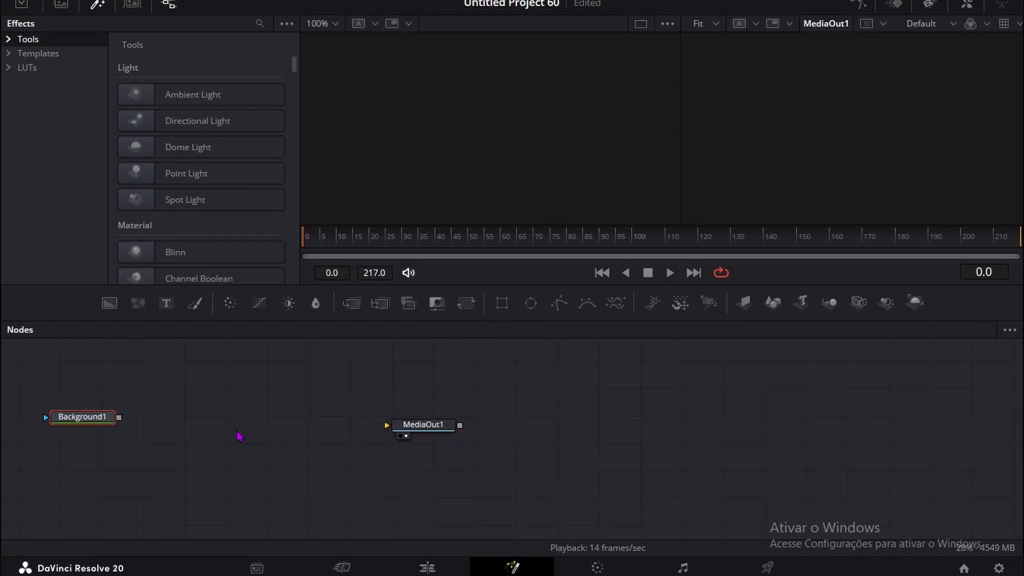
Step: Chain Transform and MultiMerge nodes after Background1 and connect the MultiMerge output to MediaOut1
key("shift+space")
left_click(529, 399)
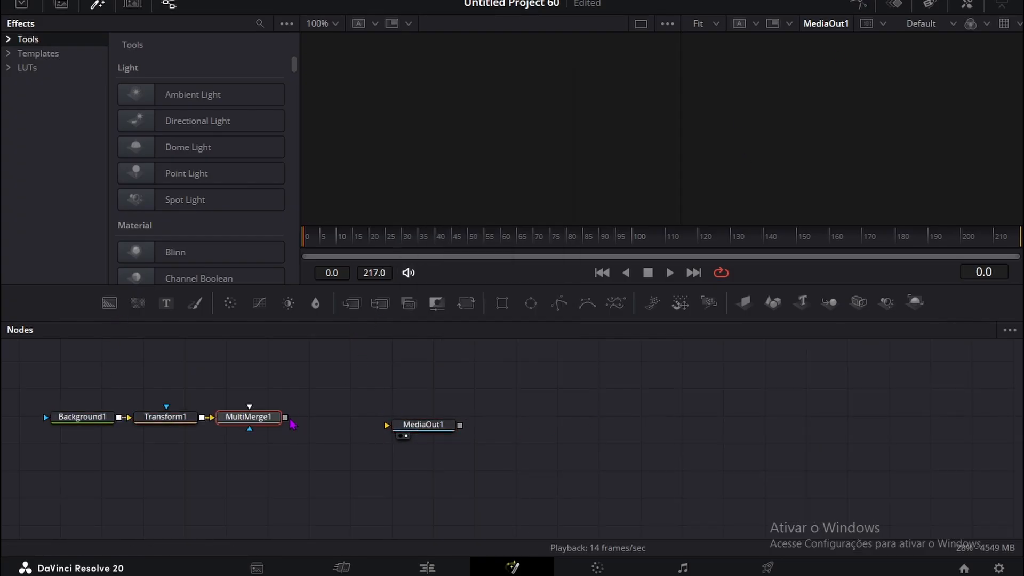
left_click_drag(285, 417, 387, 425)
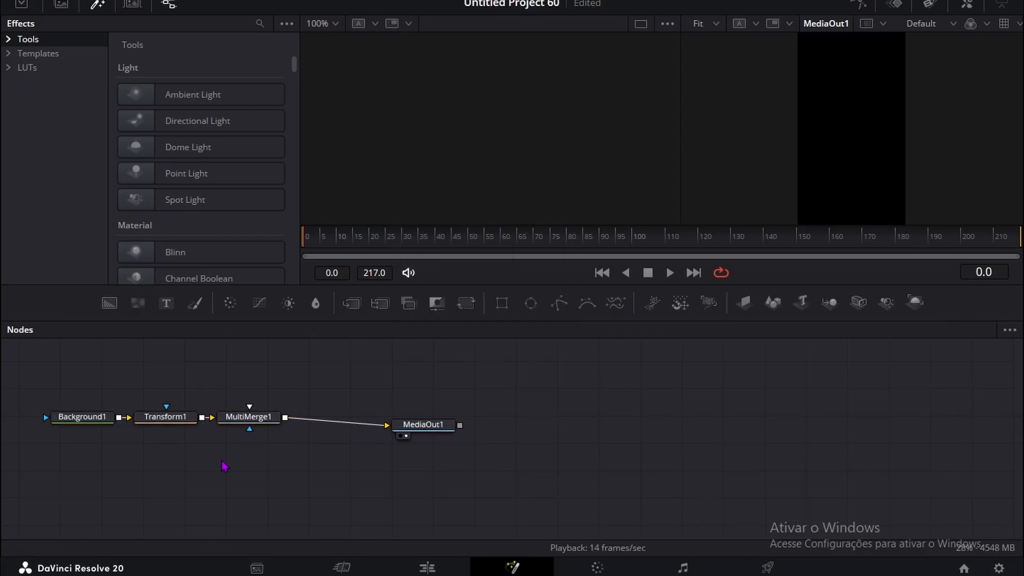
Step: Set Background1's colour to near-black with Red, Green and Blue at 0.015686, and enlarge the MediaOut1 viewer
left_click(101, 421)
left_click(966, 4)
left_click(879, 216)
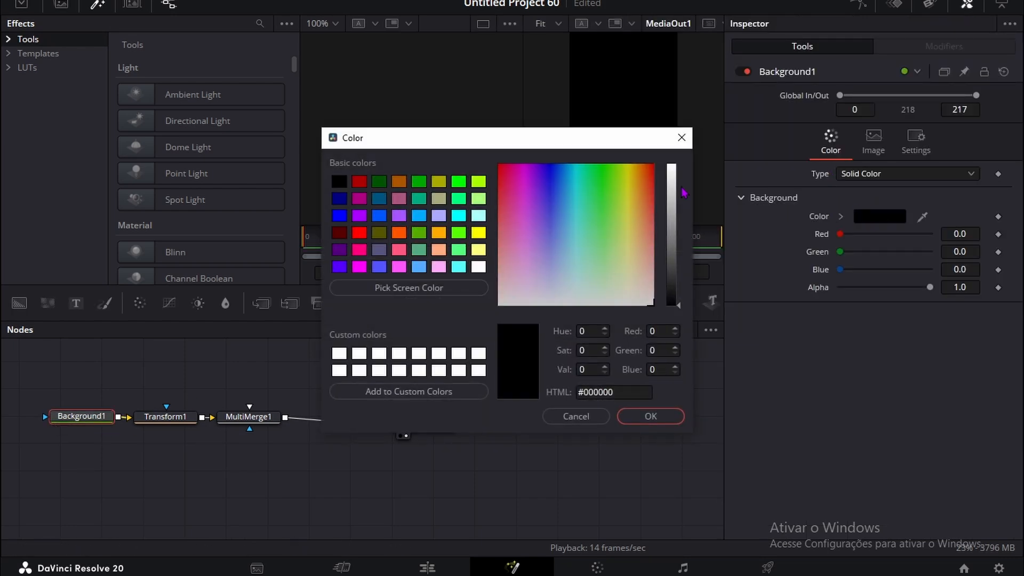
left_click(675, 307)
left_click(650, 416)
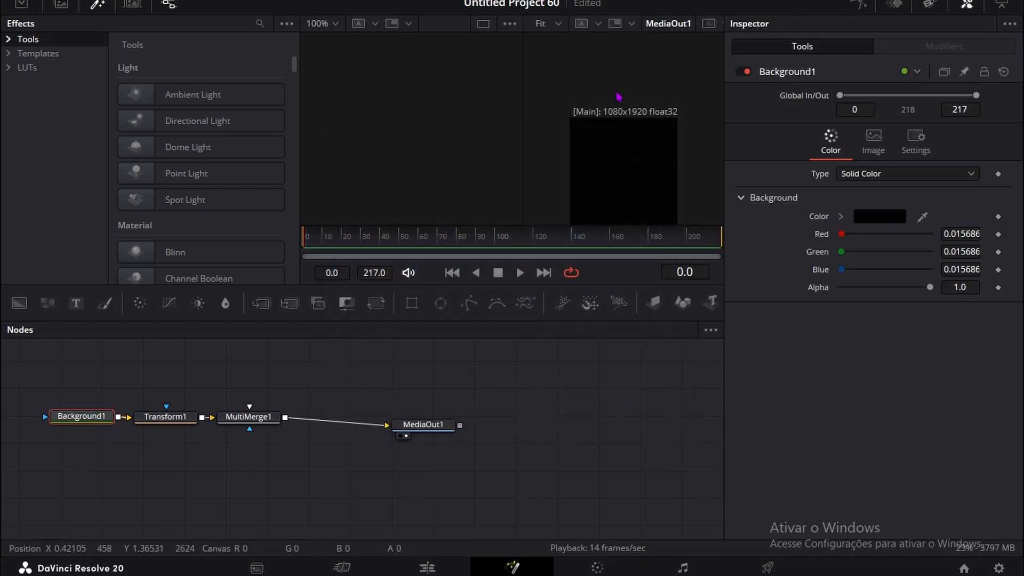
left_click(97, 4)
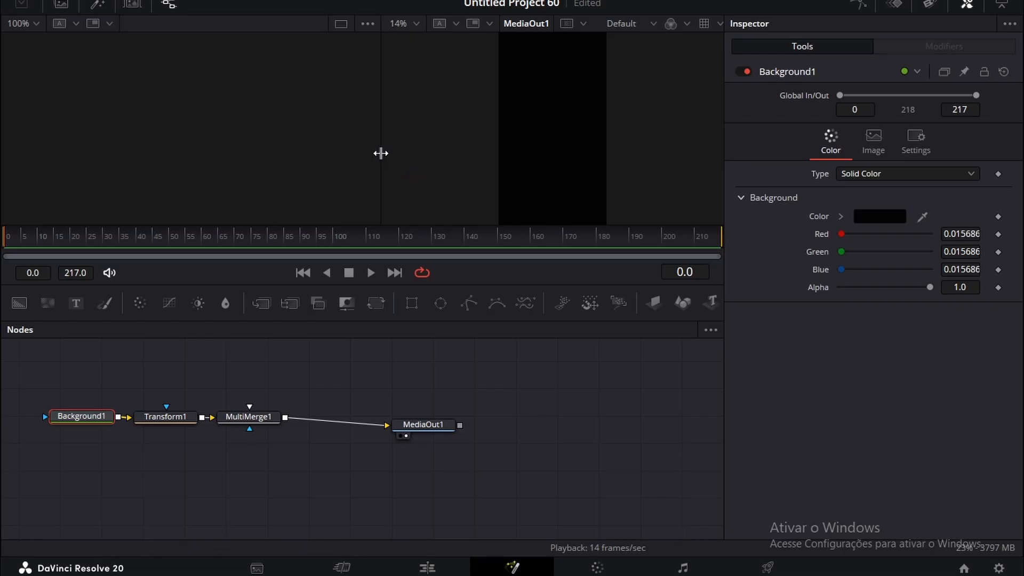
left_click_drag(379, 153, 31, 141)
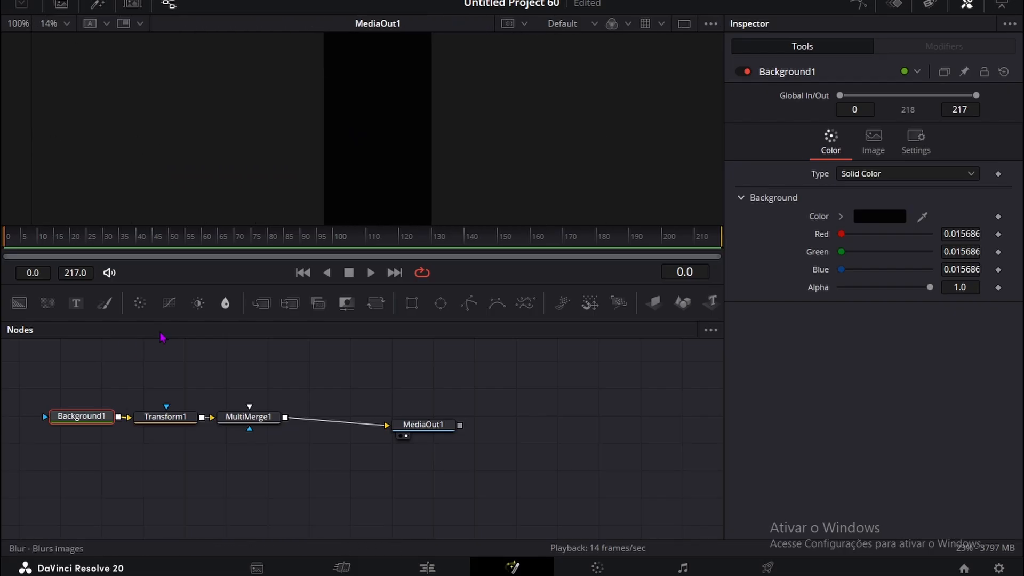
Step: Add a second Background node with a Rectangle mask and set its colour to white
left_click(144, 492)
left_click(20, 303)
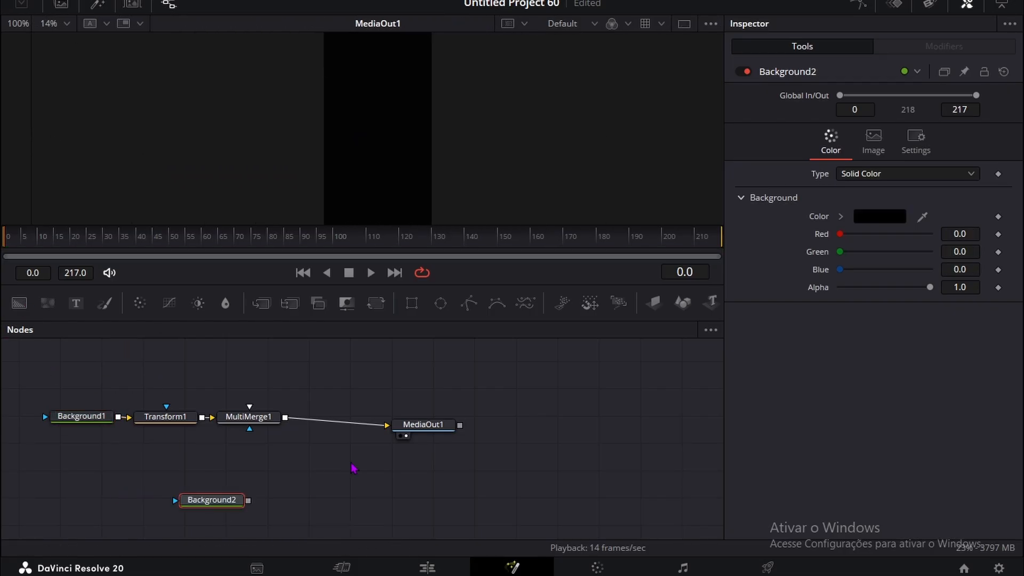
left_click_drag(385, 332, 211, 502)
left_click(211, 504)
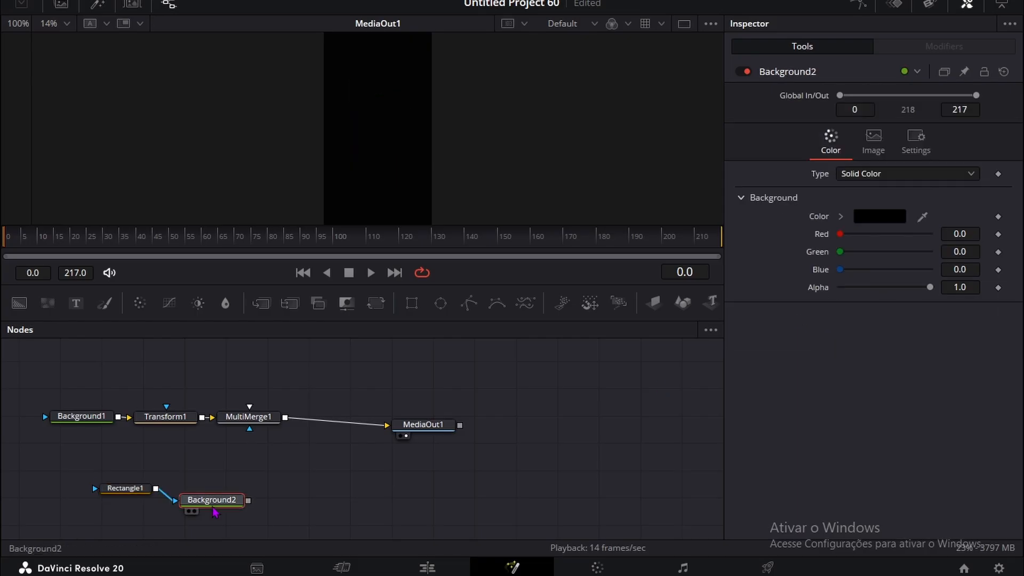
left_click(872, 216)
left_click_drag(671, 169, 671, 165)
left_click(650, 415)
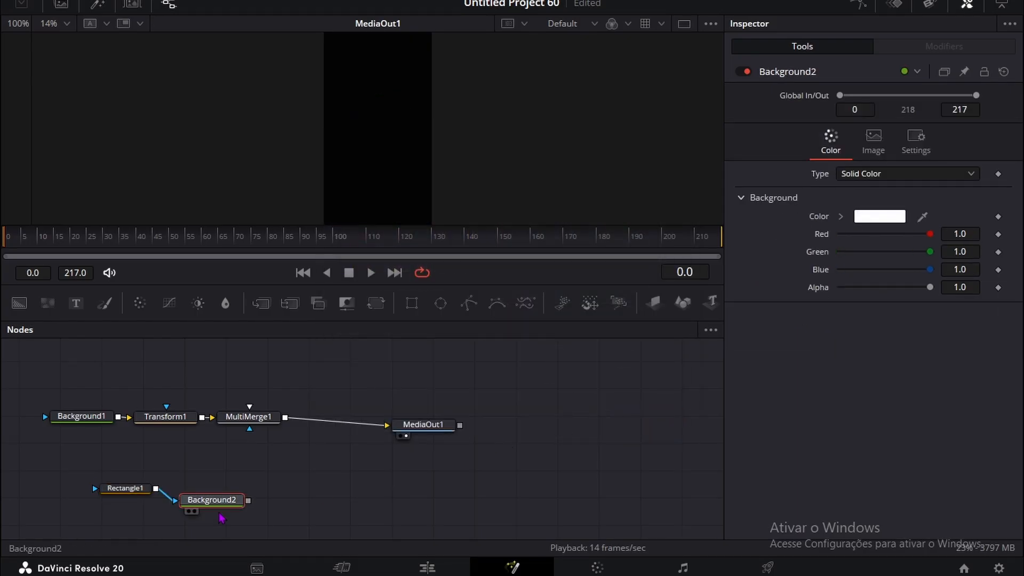
Step: Add a Transform node after Background2 and connect it to MultiMerge1
key("shift+space")
type("Transform")
left_click(528, 401)
left_click_drag(331, 501, 253, 417)
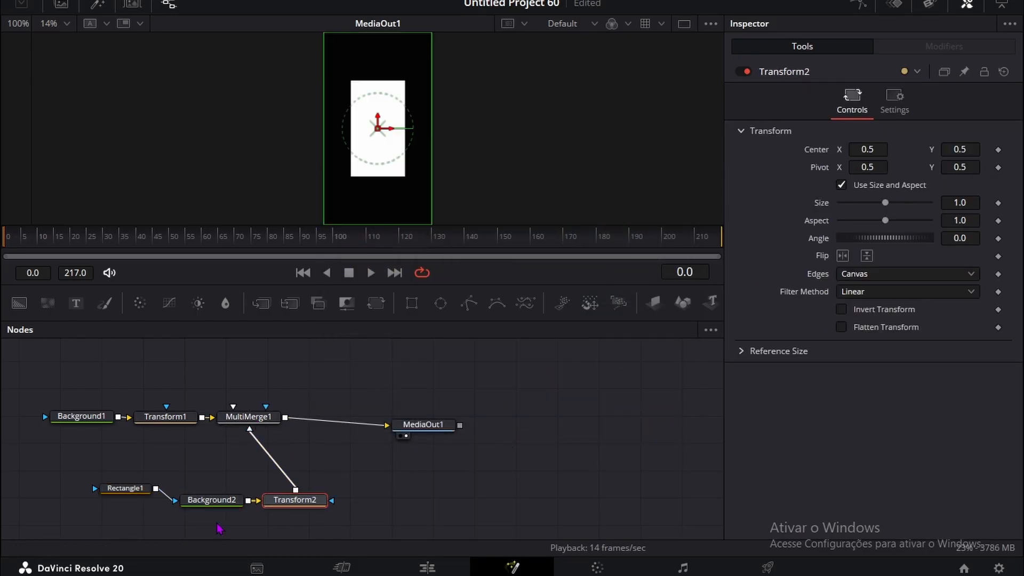
Step: Turn the Rectangle1 mask into an outline by disabling Solid, with Border Width 0.0048 and Length 0.341
left_click(126, 487)
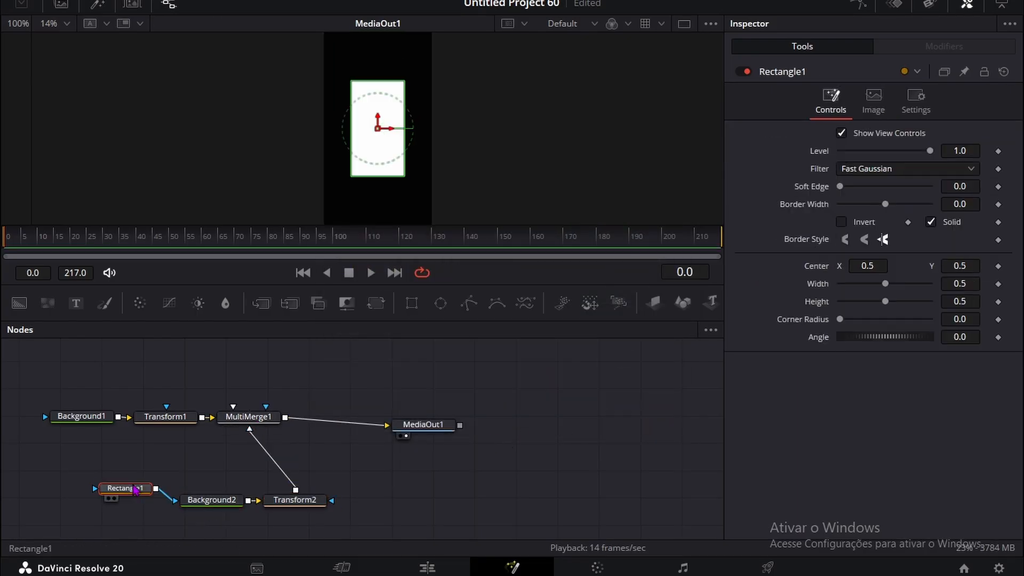
left_click(931, 222)
left_click_drag(960, 204, 976, 204)
left_click(450, 454)
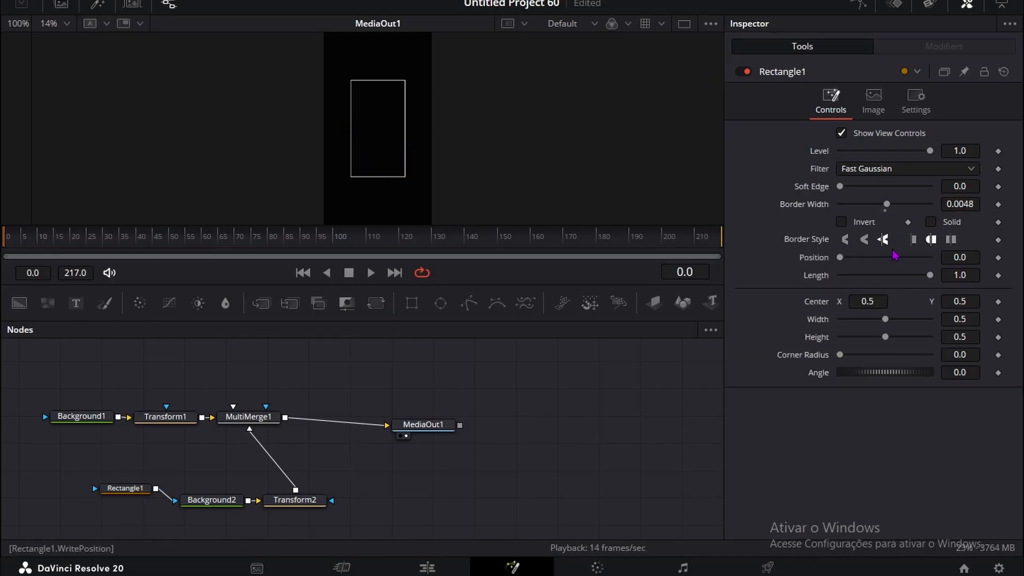
left_click_drag(958, 276, 933, 275)
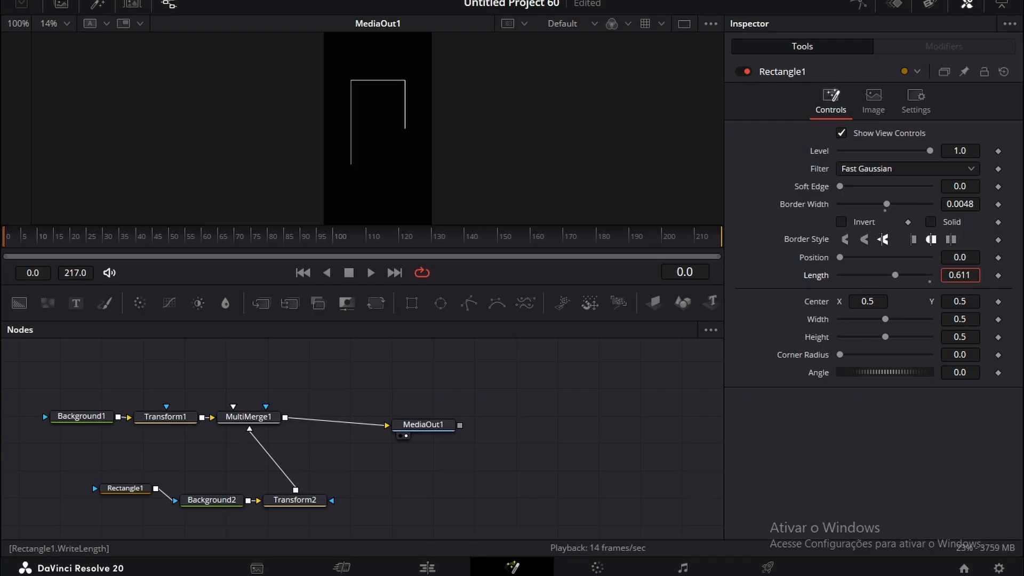
left_click_drag(685, 229, 543, 196)
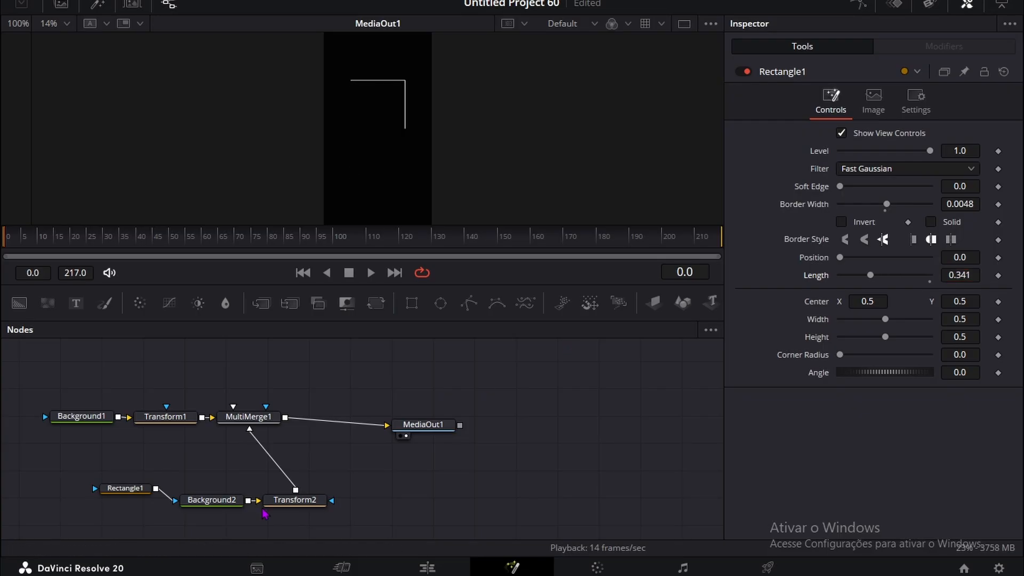
Step: Set Transform2's Angle to 180.1 and raise its Center Y to move the L-shaped line slightly up
left_click(277, 500)
left_click_drag(885, 237, 982, 238)
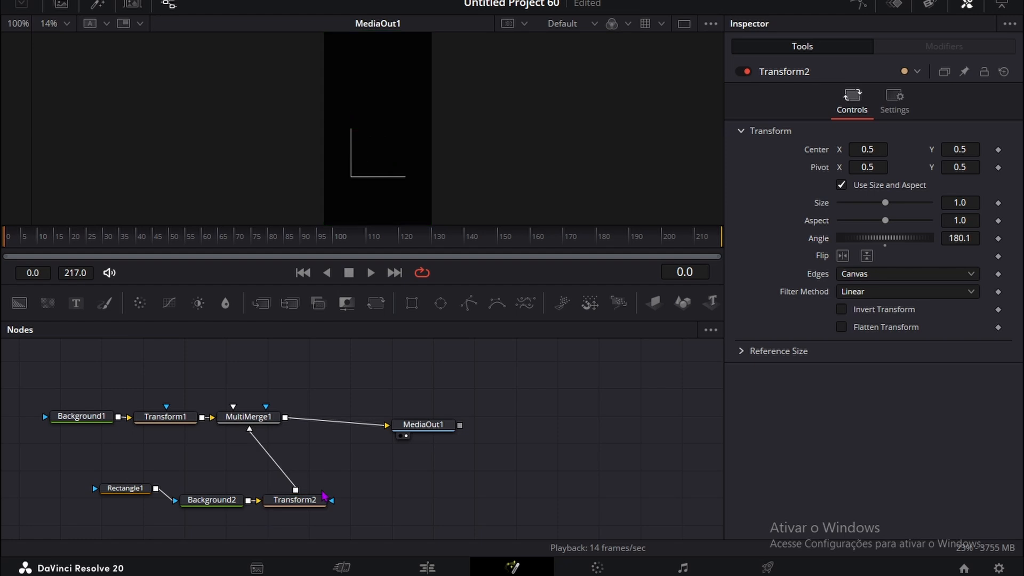
left_click_drag(959, 149, 991, 150)
Step: Add a Grid node and a third Background node side by side below the Background2 and Transform2 nodes
left_click(526, 499)
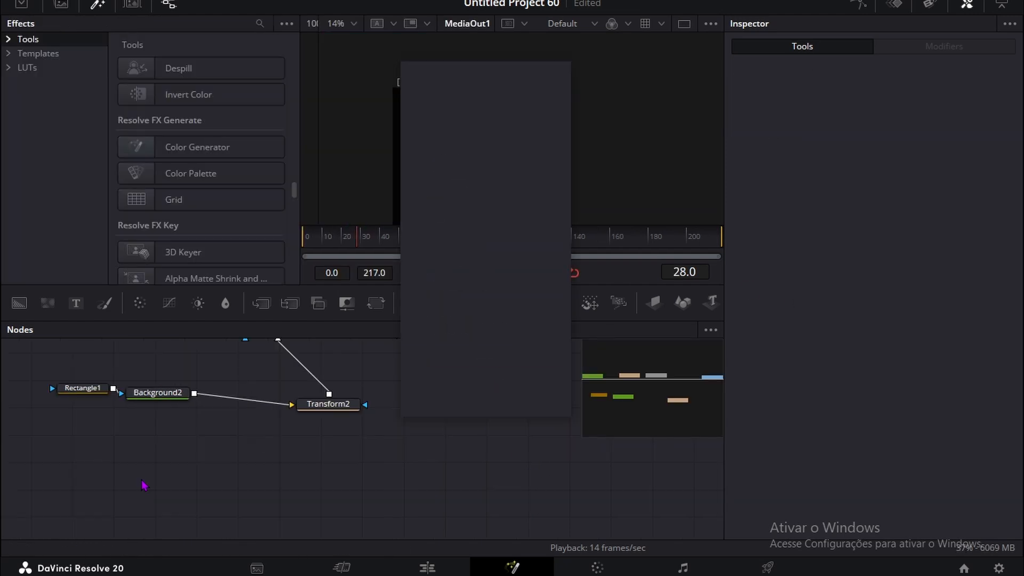
key("shift+space")
type("gri")
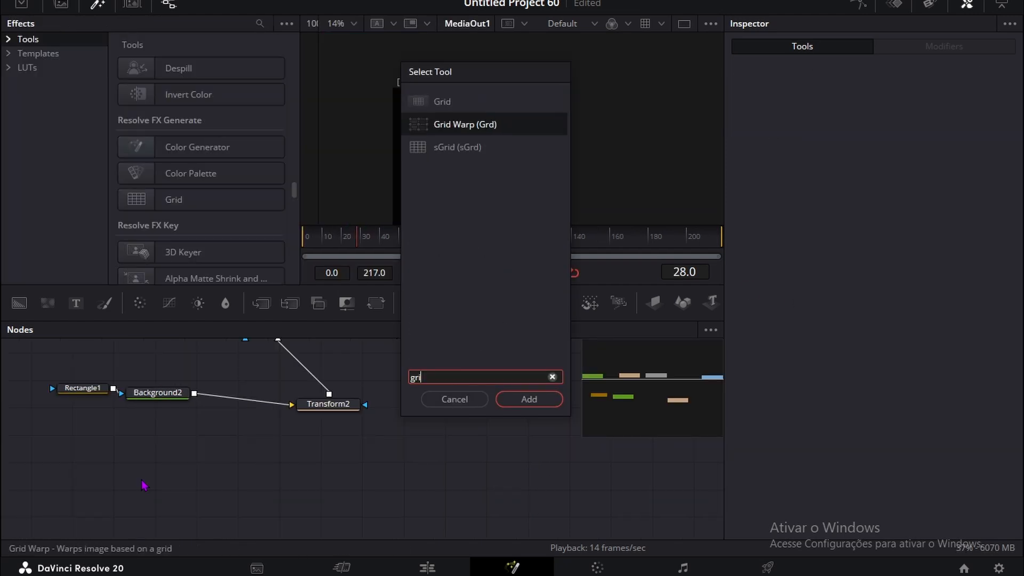
left_click(444, 100)
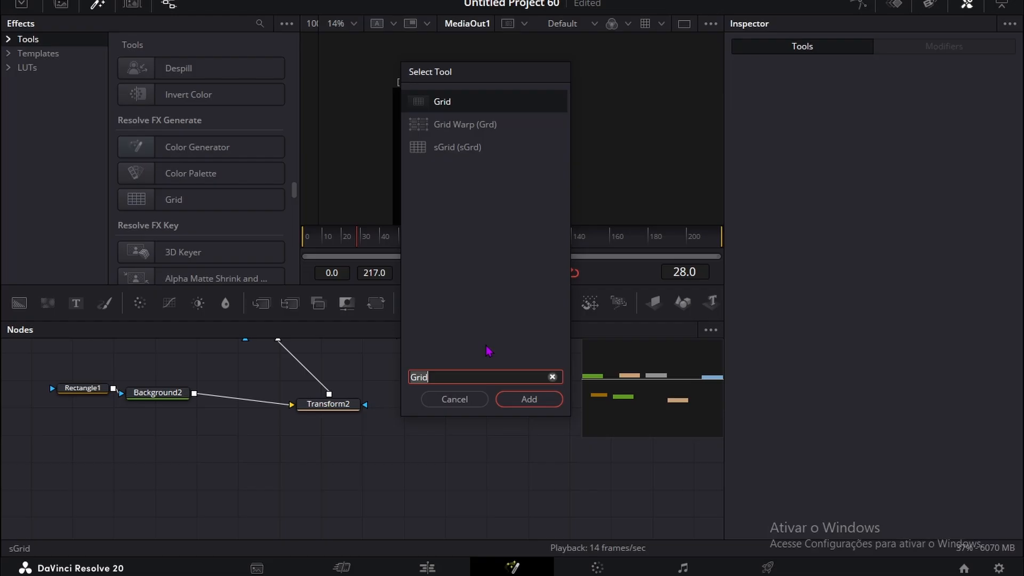
left_click(530, 403)
left_click_drag(156, 481, 250, 468)
left_click_drag(19, 303, 123, 472)
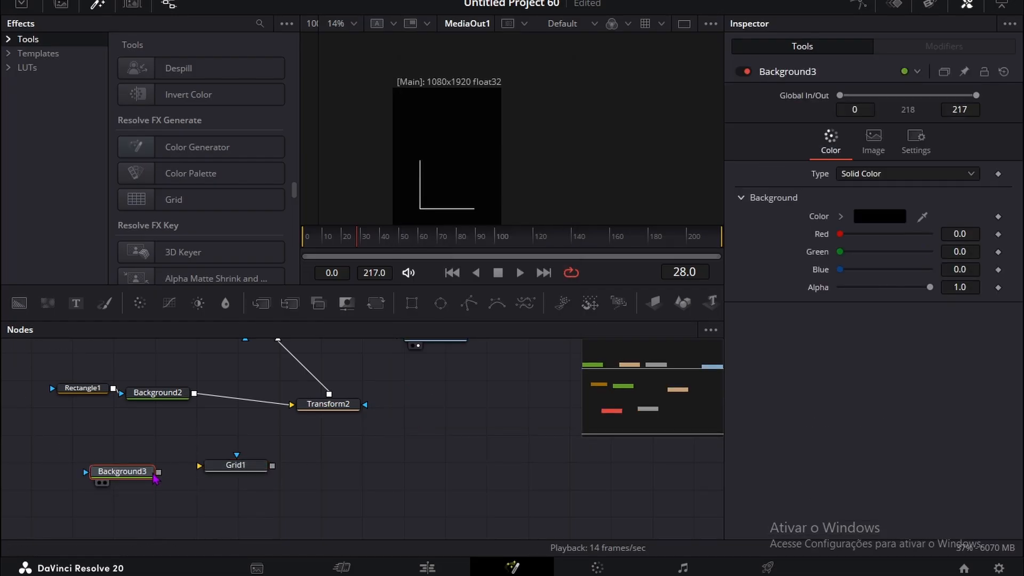
Step: Connect Background3 to Grid1, add a Transform node after the grid and connect it to MultiMerge1
left_click(225, 471)
key("shift+space")
type("transform")
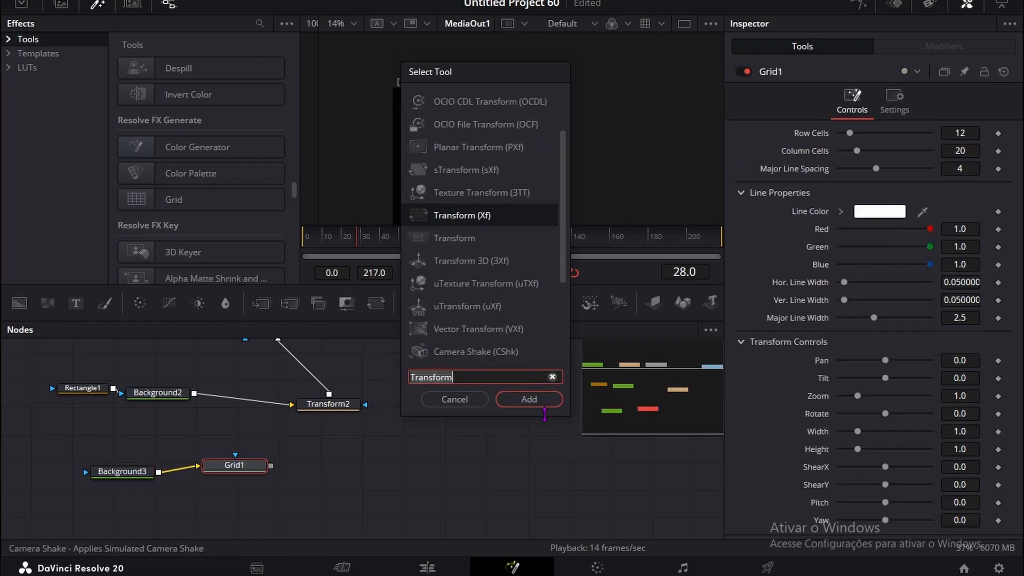
key("Return")
left_click_drag(354, 465, 245, 383)
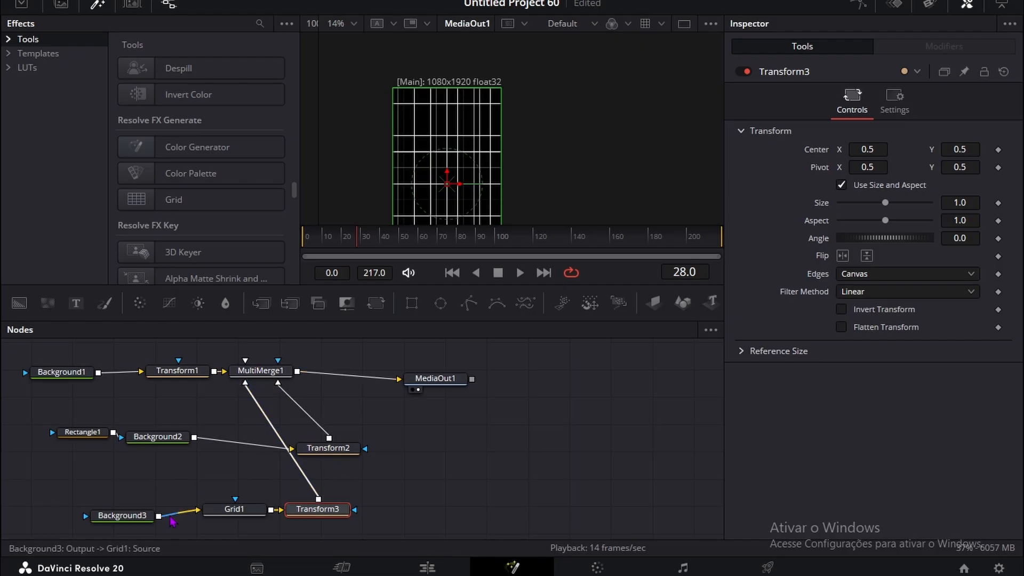
Step: Shrink the grid with Transform3's Size and set Background3's color to near-black with Red, Green and Blue at 0.015686
left_click(144, 518)
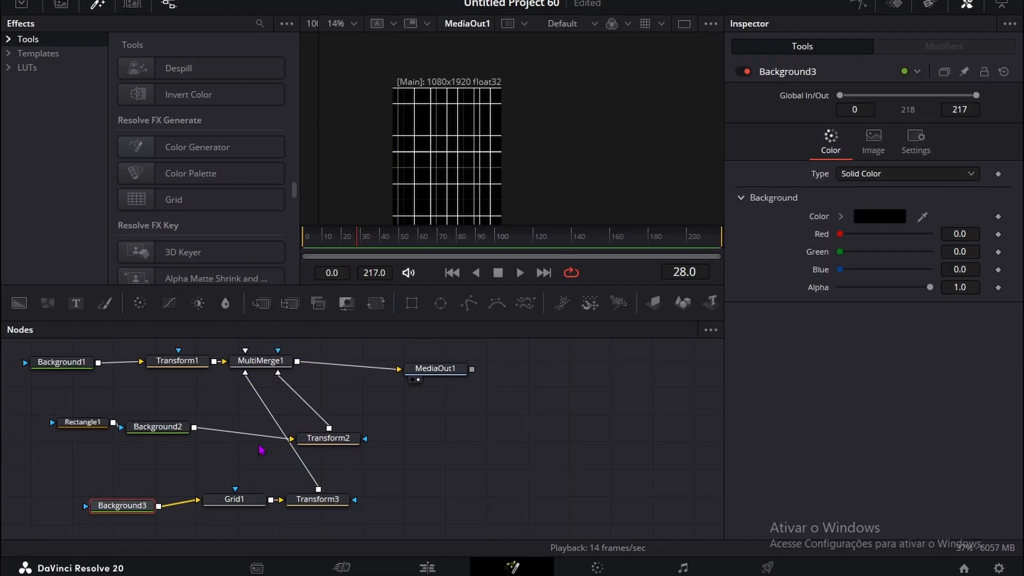
left_click(318, 502)
left_click_drag(959, 202, 524, 131)
left_click(146, 510)
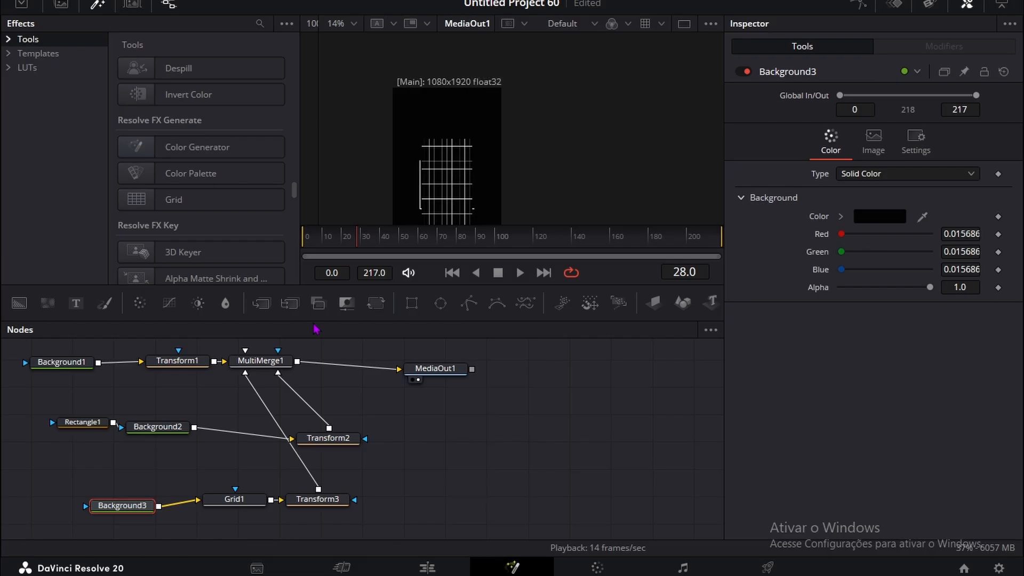
Step: Reduce Transform3's Size to 0.249 and delete that Transform node from the grid branch
left_click(318, 499)
left_click_drag(966, 203, 939, 203)
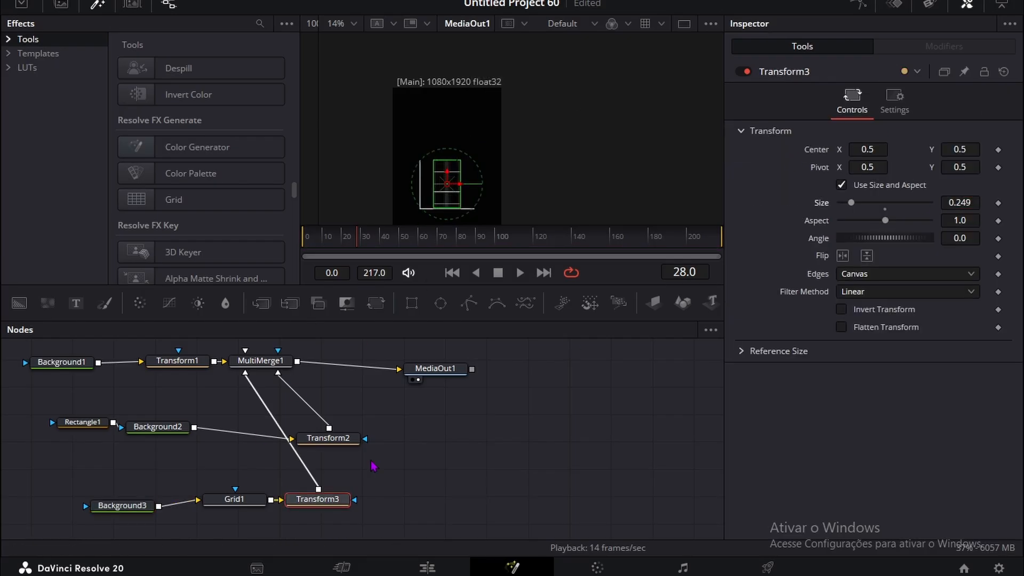
scroll(438, 167, "up", 2)
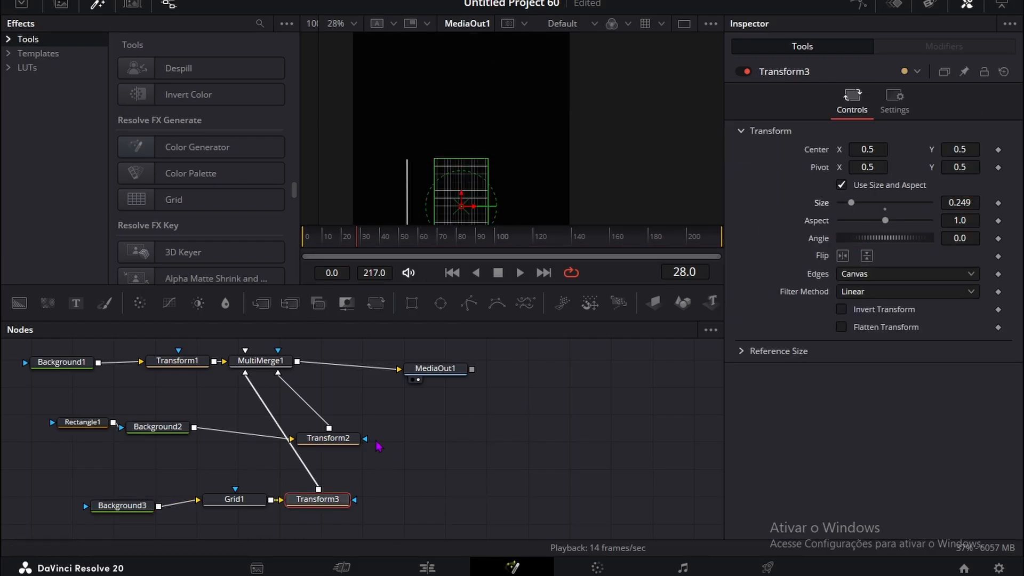
key("Delete")
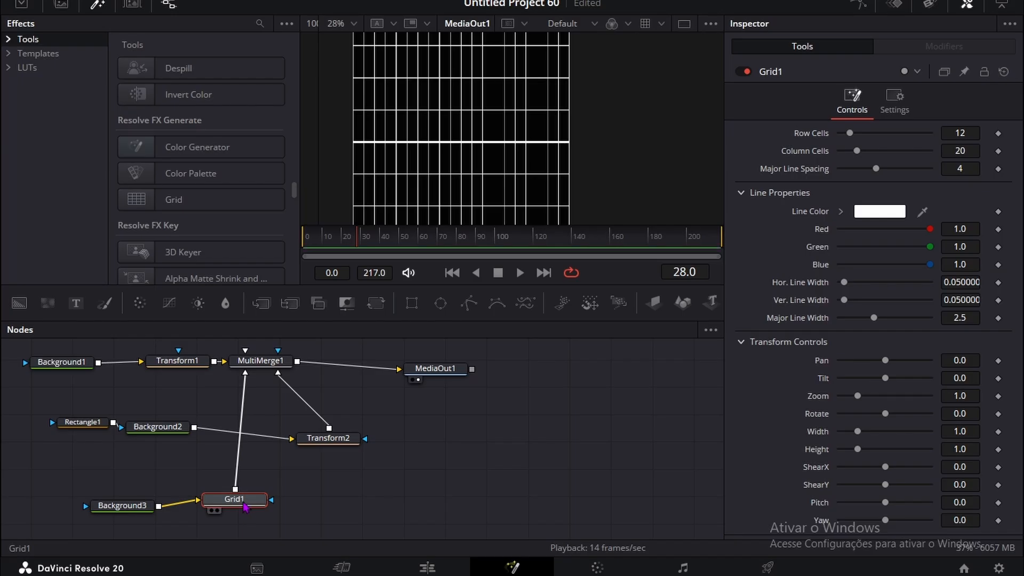
key("shift+space")
type("transform")
key("Return")
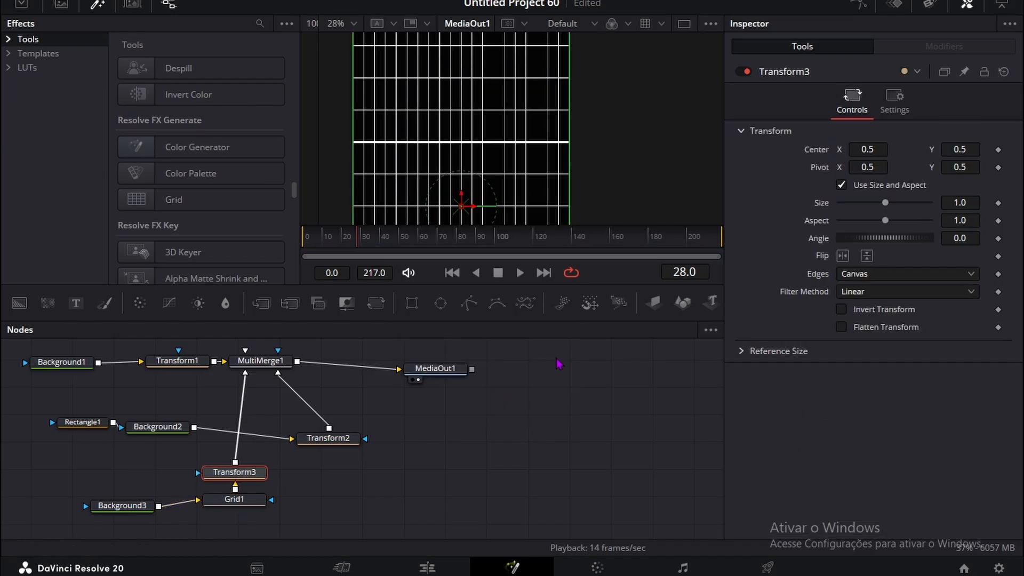
key("Delete")
Step: Add the Resolve FX Transform, not the Xf version, after Grid1 and reduce its Zoom to 0.293
key("shift+space")
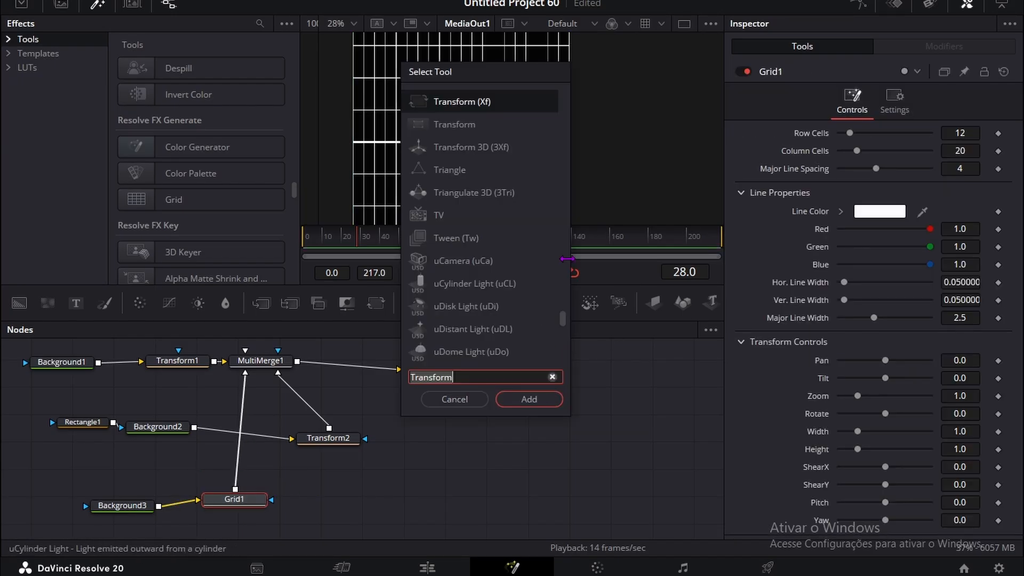
key("Down")
left_click(531, 404)
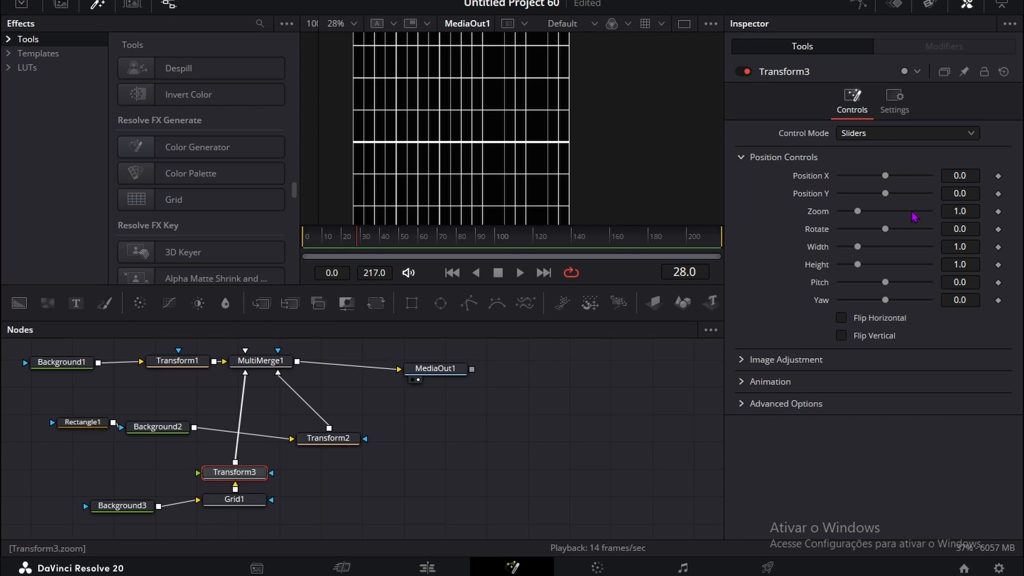
left_click_drag(956, 212, 879, 211)
scroll(523, 158, "up", 2)
scroll(523, 158, "down", 3)
scroll(481, 190, "down", 2)
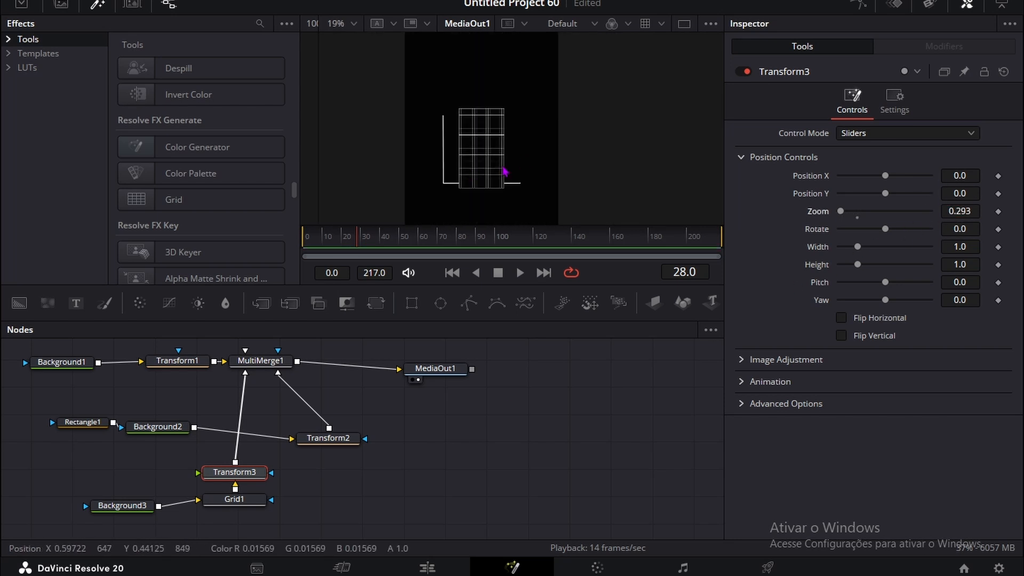
Step: Adjust Transform3's Zoom, Position X and Width so the grid fills the area inside the L-shaped line
left_click_drag(964, 211, 959, 211)
left_click_drag(960, 176, 959, 176)
mouse_move(959, 247)
left_mouse_down()
mouse_move(992, 247)
mouse_move(960, 247)
left_mouse_up()
scroll(509, 126, "up", 2)
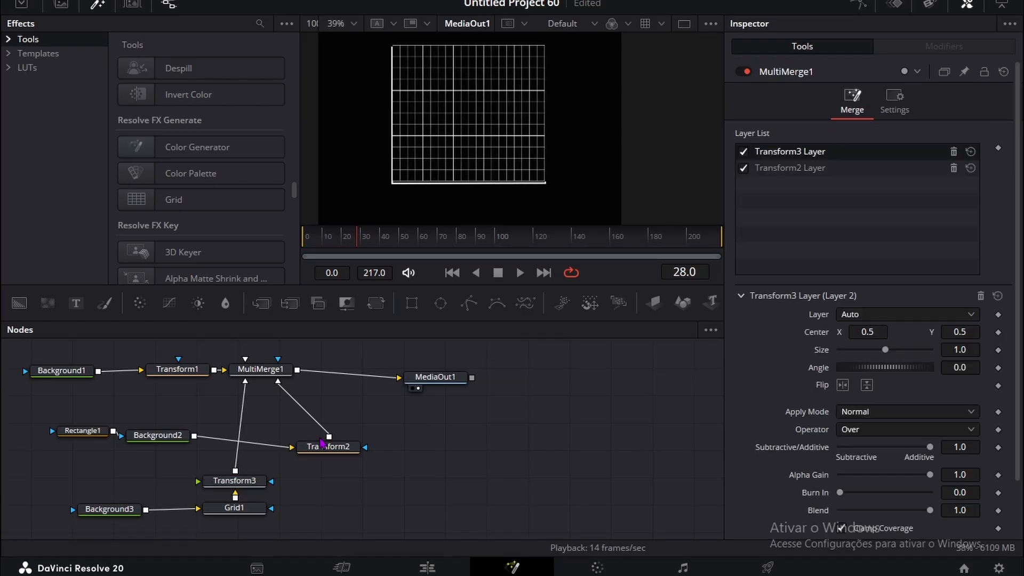
Step: Change Grid1's Line Color to dark grey with Red, Green and Blue at 0.188235
left_click(235, 480)
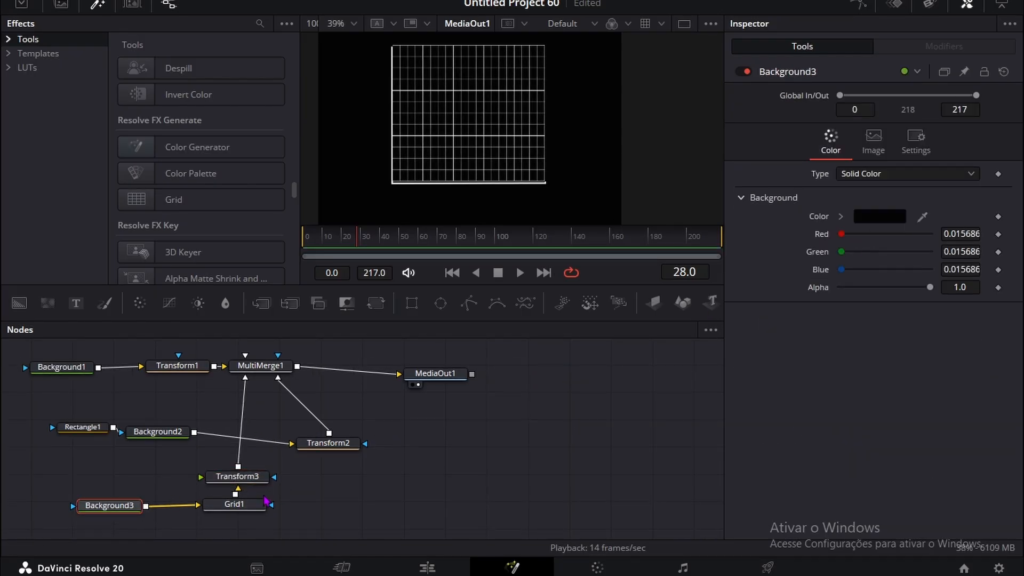
left_click(265, 502)
left_click(880, 211)
left_click_drag(672, 170, 672, 287)
left_click(650, 415)
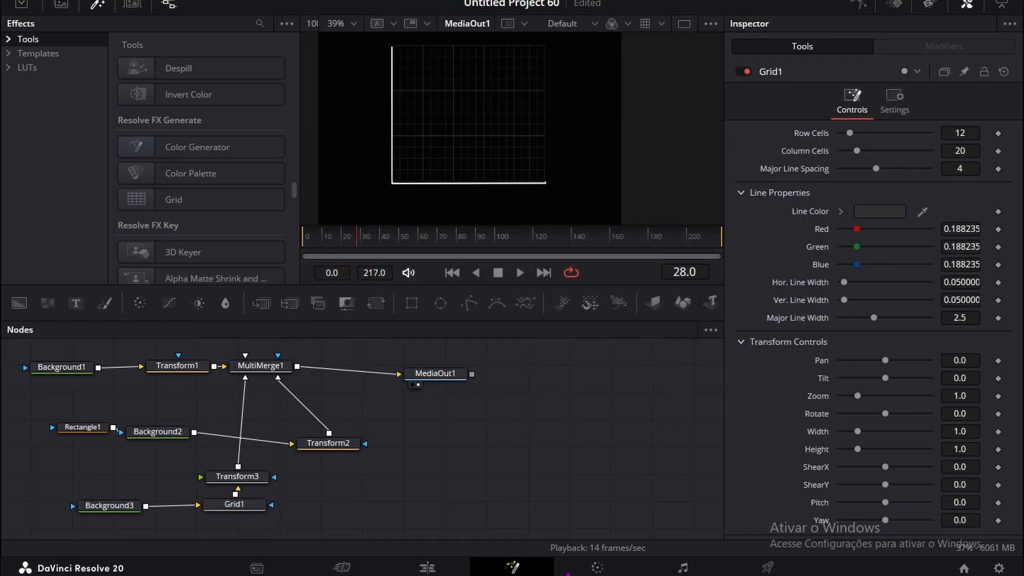
Step: Set Grid1's Hor. Line Width to 0.006, Ver. Line Width to 0.005, Column Cells to 8 and Major Line Spacing to 10
mouse_move(960, 282)
left_mouse_down()
mouse_move(946, 282)
mouse_move(965, 299)
left_mouse_up()
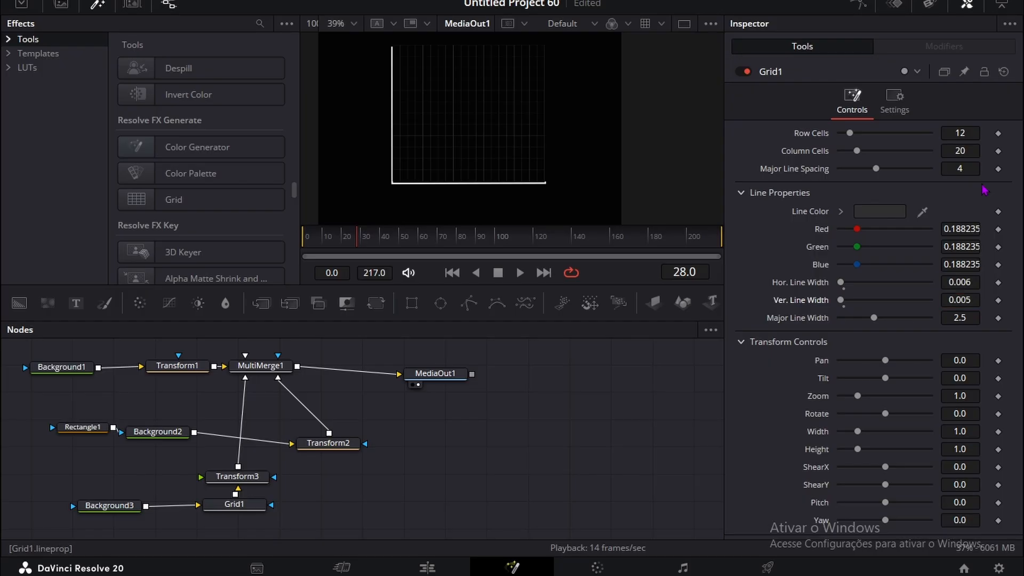
left_click_drag(967, 151, 960, 151)
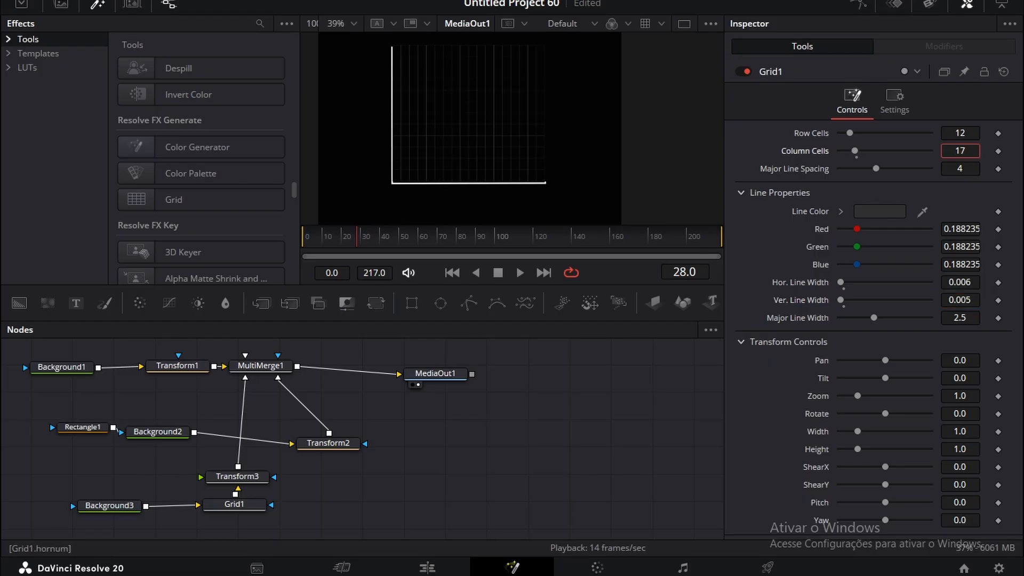
left_click_drag(960, 151, 882, 151)
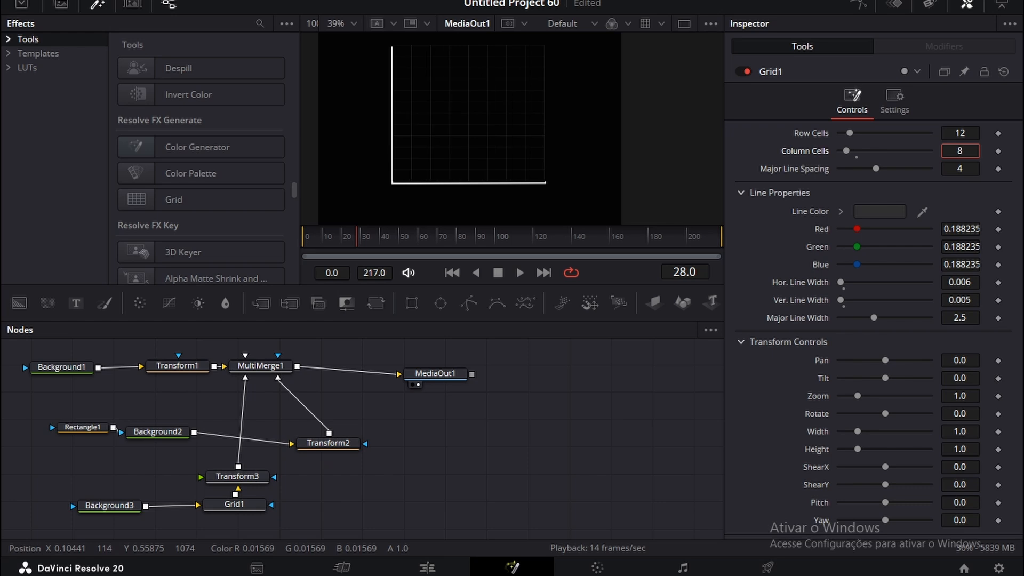
left_click_drag(960, 134, 953, 133)
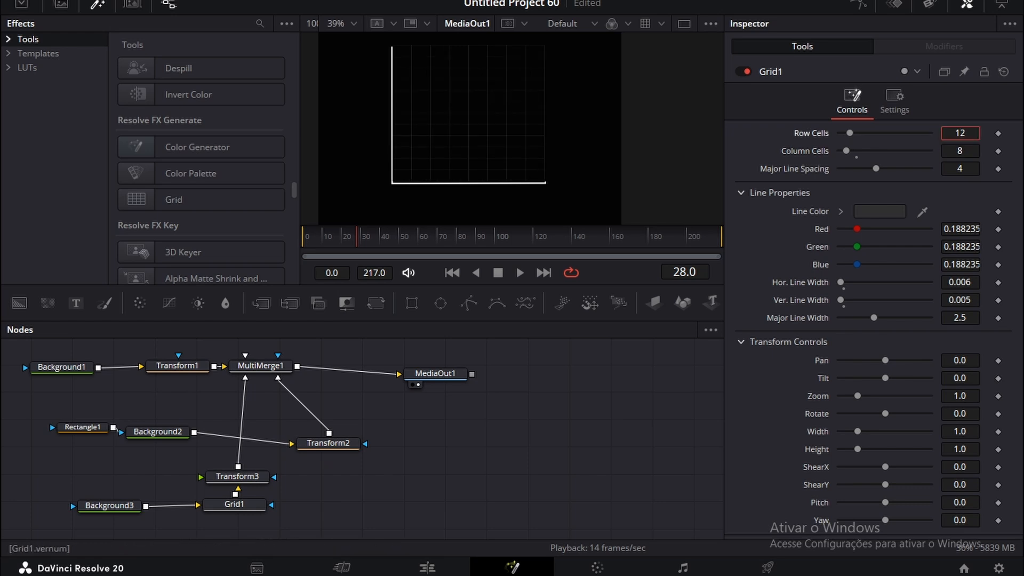
left_click_drag(946, 168, 992, 168)
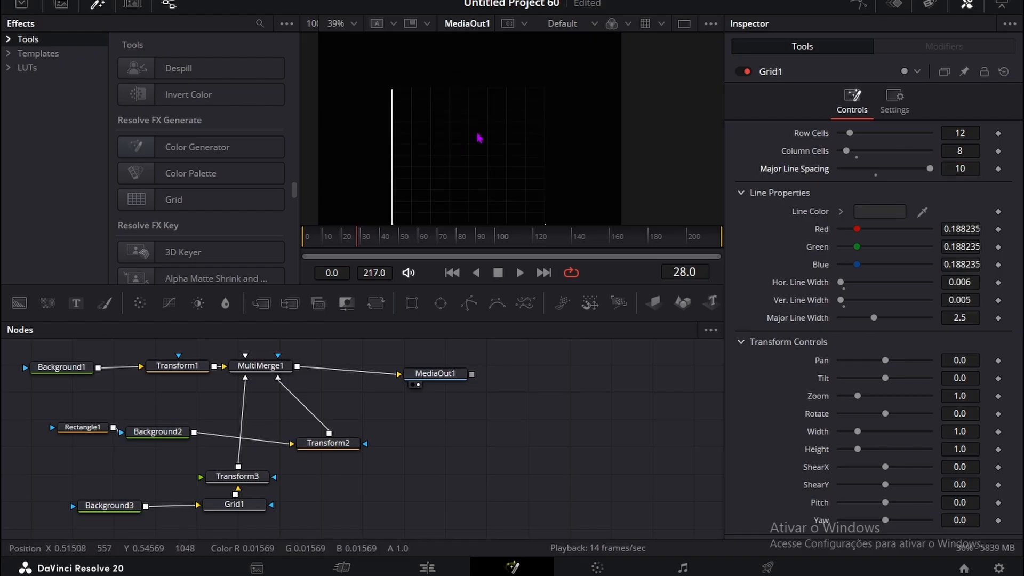
Step: Darken Grid1's Line Color a little further so the grid looks fainter
left_click(894, 216)
left_click_drag(684, 251, 683, 291)
left_click(651, 416)
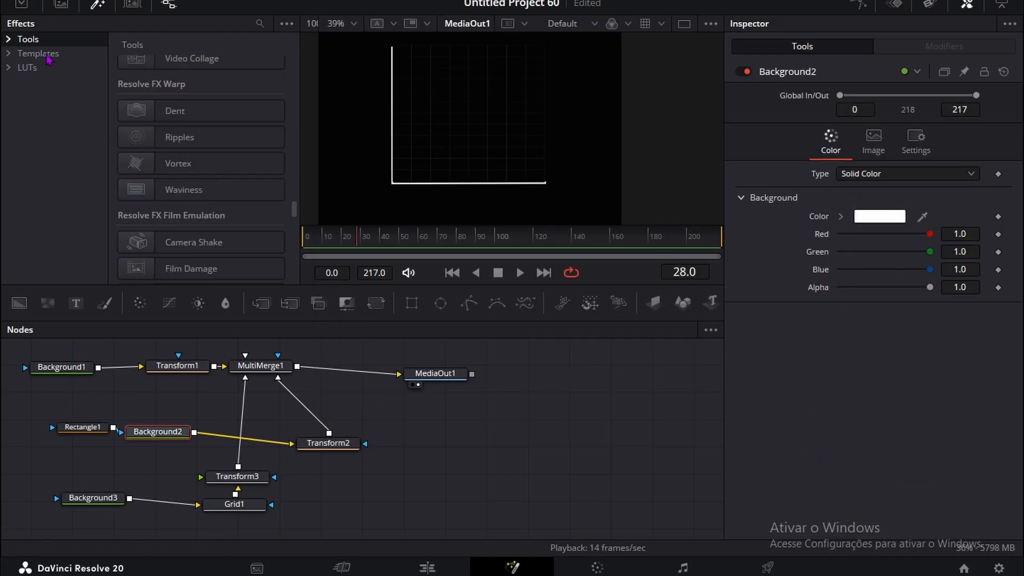
Step: Insert the Neo Glow template between Background2 and Transform2 to make the L-shaped line glow
left_click(48, 57)
scroll(271, 226, "down", 10)
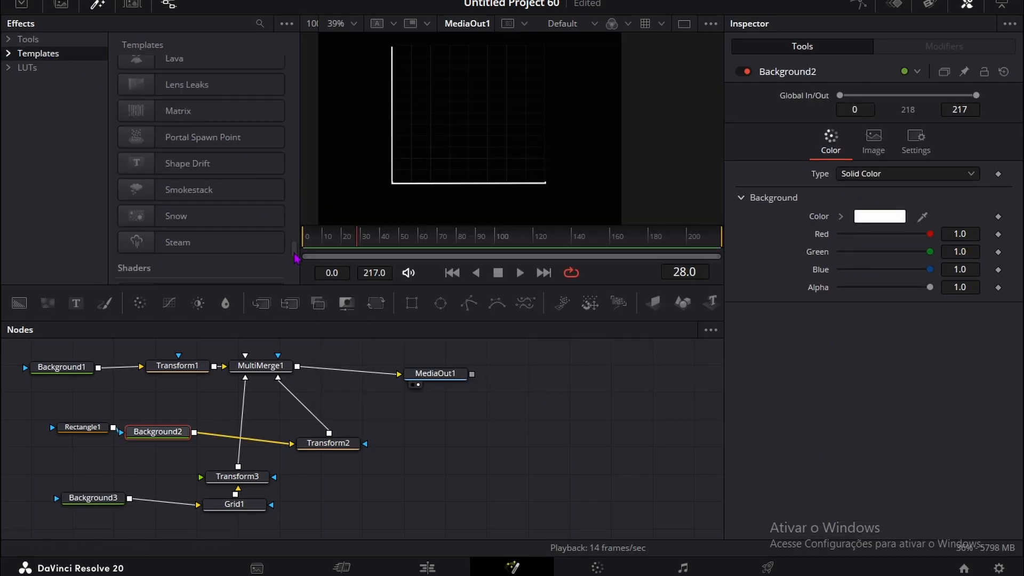
scroll(295, 258, "up", 10)
left_click_drag(187, 94, 257, 429)
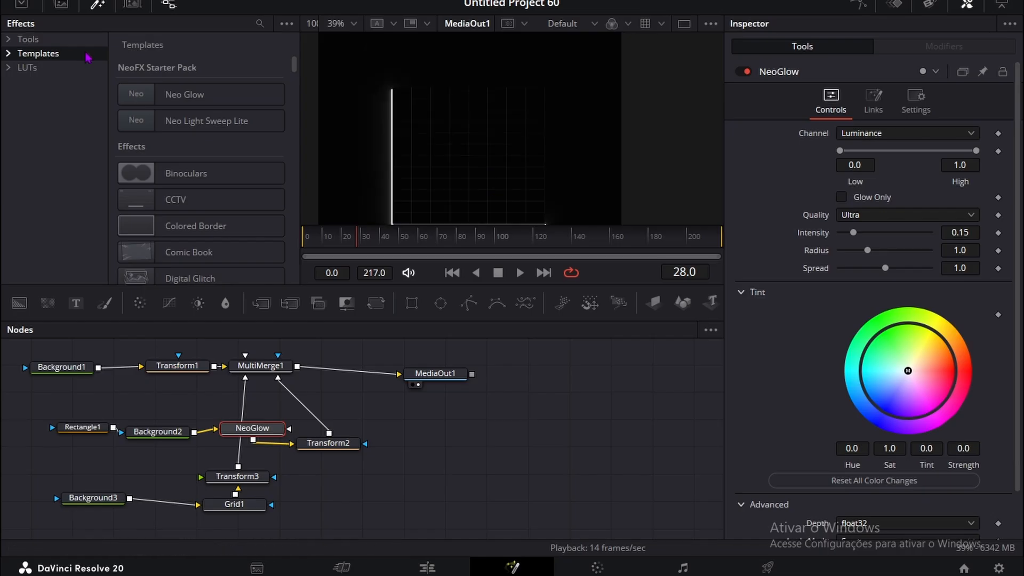
Step: Hide the Effects library and set the NeoGlow node's quality to Medium
left_click(88, 11)
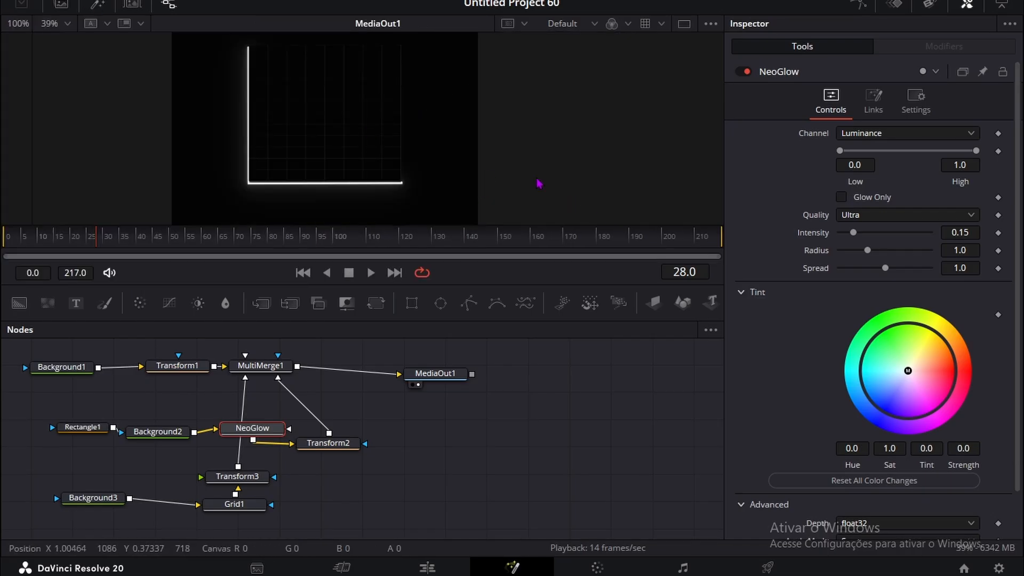
left_click(858, 214)
left_click(847, 248)
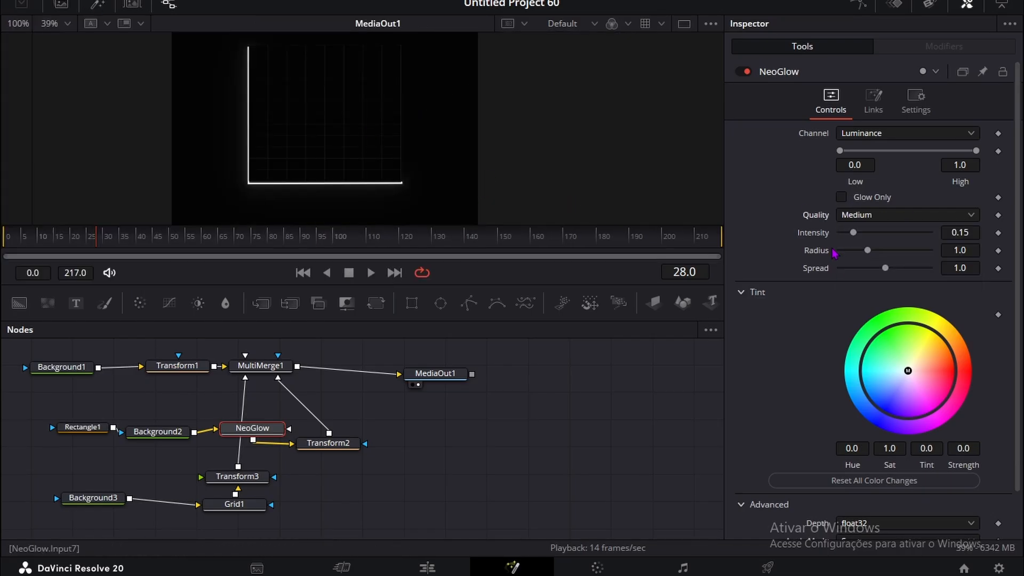
Step: Move the Transform2 node farther from NeoGlow and place its layer above Transform3 in MultiMerge1's layer list
left_click_drag(326, 446, 354, 440)
left_click(339, 476)
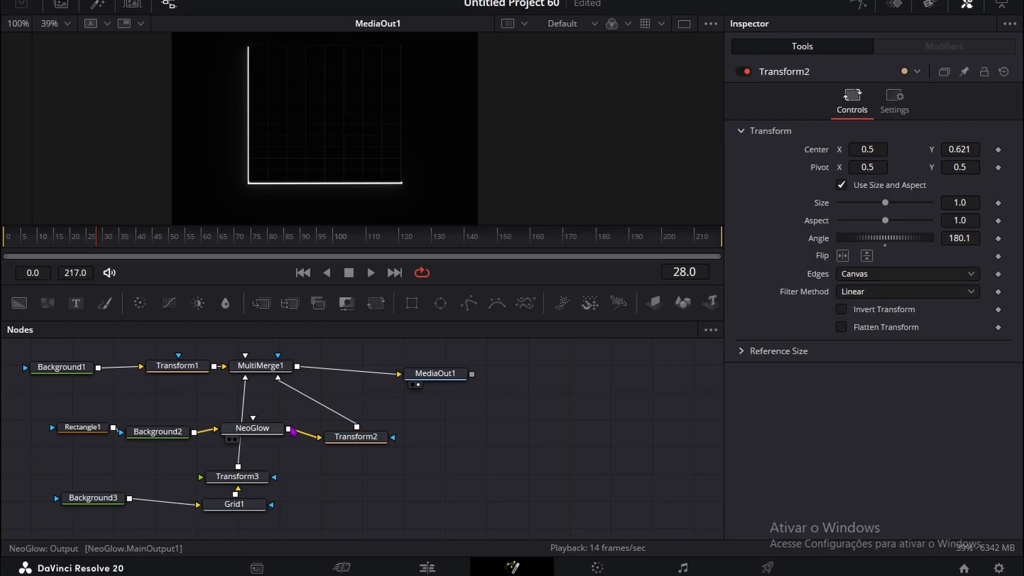
left_click(261, 367)
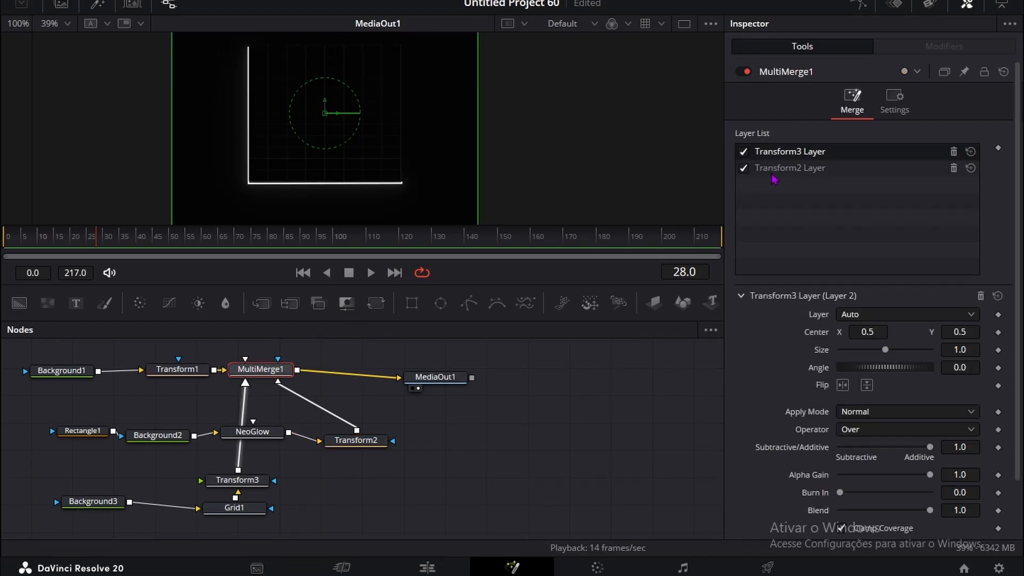
left_click_drag(791, 155, 835, 162)
left_click(444, 502)
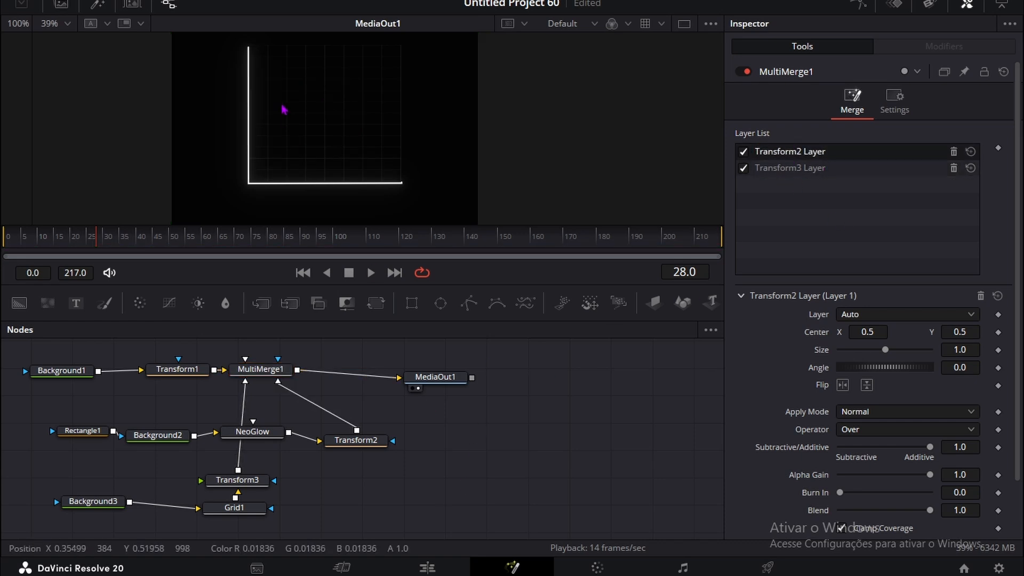
Step: Move the Grid1 node away from Transform3 and attach a rectangle mask to it
scroll(283, 109, "down", 1)
scroll(283, 110, "up", 1)
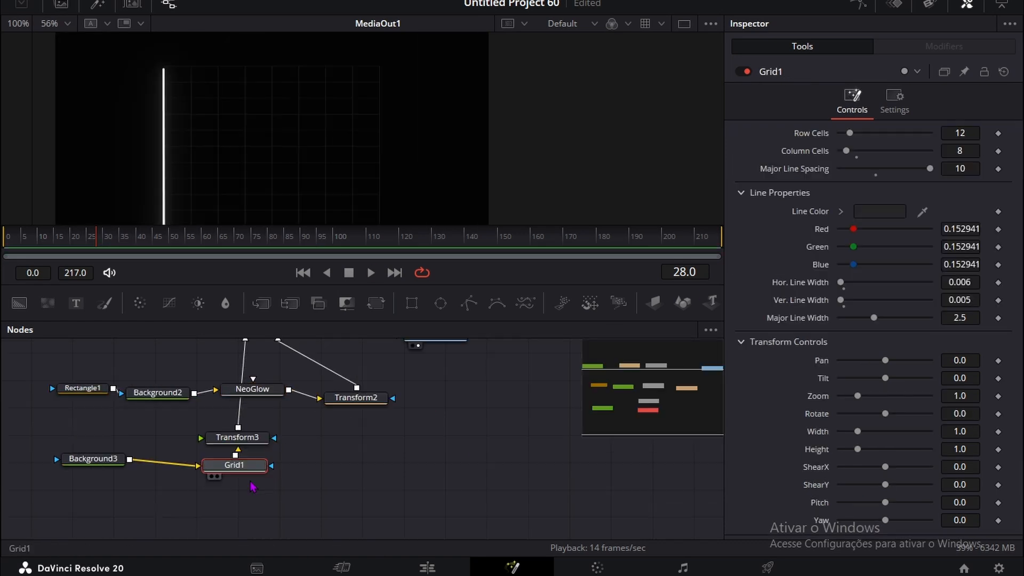
left_click_drag(245, 465, 201, 484)
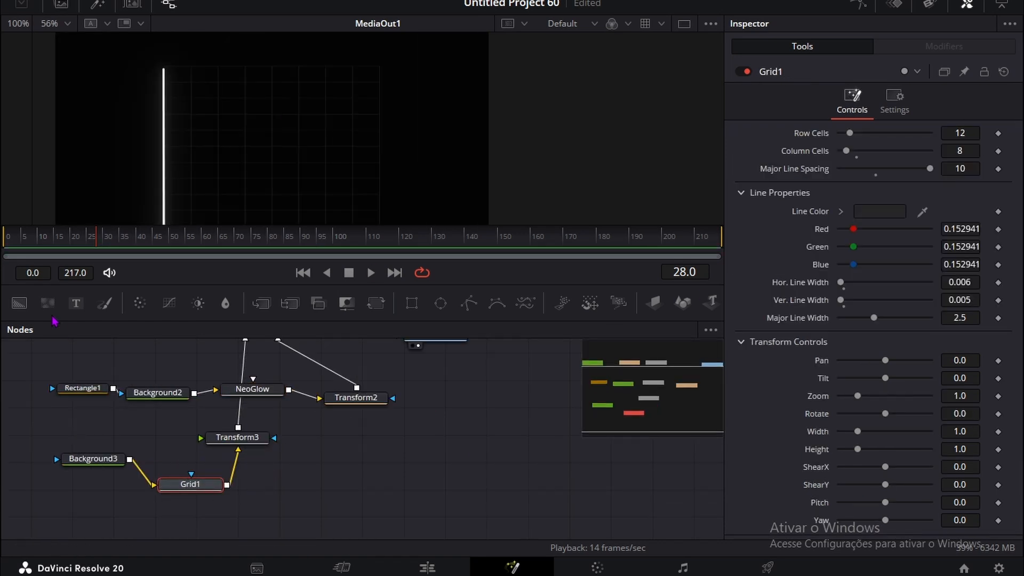
left_click(411, 303)
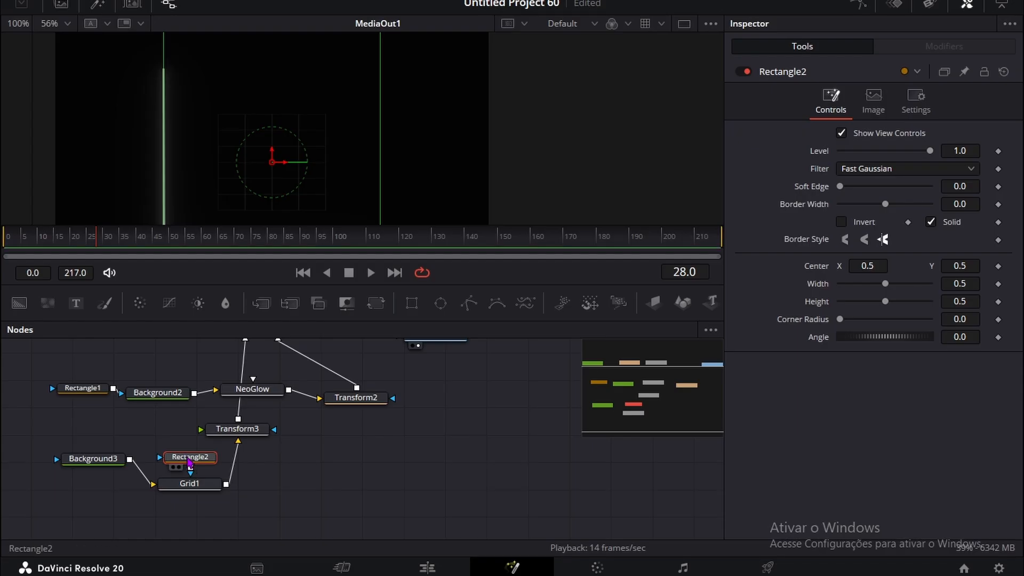
Step: Set the grid's rectangle mask to a width of 0.99 and a height of 0.932
left_click_drag(885, 283, 961, 302)
scroll(318, 142, "down", 1)
scroll(317, 143, "up", 2)
scroll(312, 145, "down", 1)
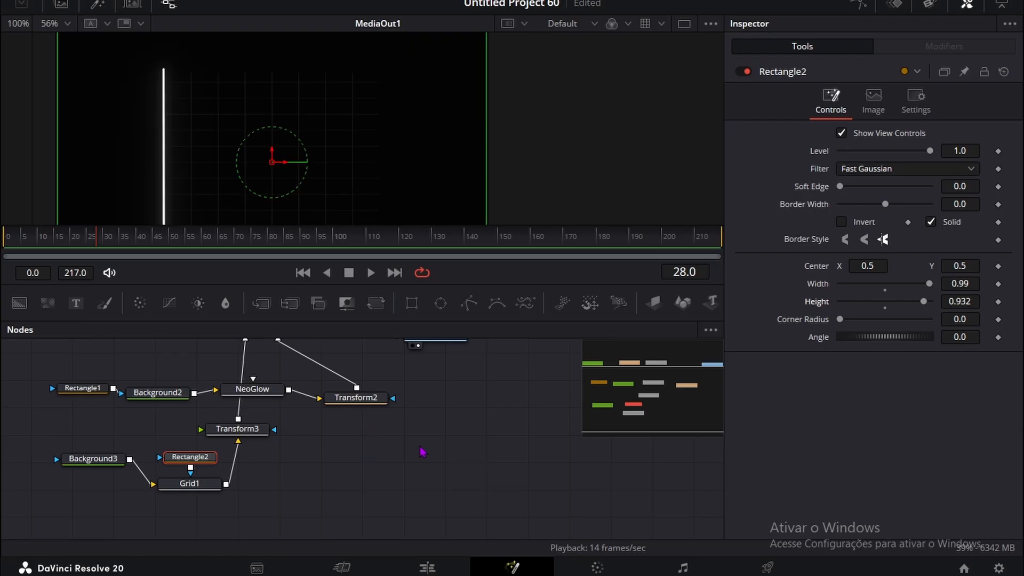
Step: Set the soft edge of the grid's rectangle mask to 0.0005
left_click_drag(840, 186, 842, 186)
left_click_drag(960, 186, 953, 186)
scroll(269, 101, "down", 2)
scroll(268, 98, "down", 1)
scroll(269, 98, "up", 1)
scroll(247, 467, "down", 1)
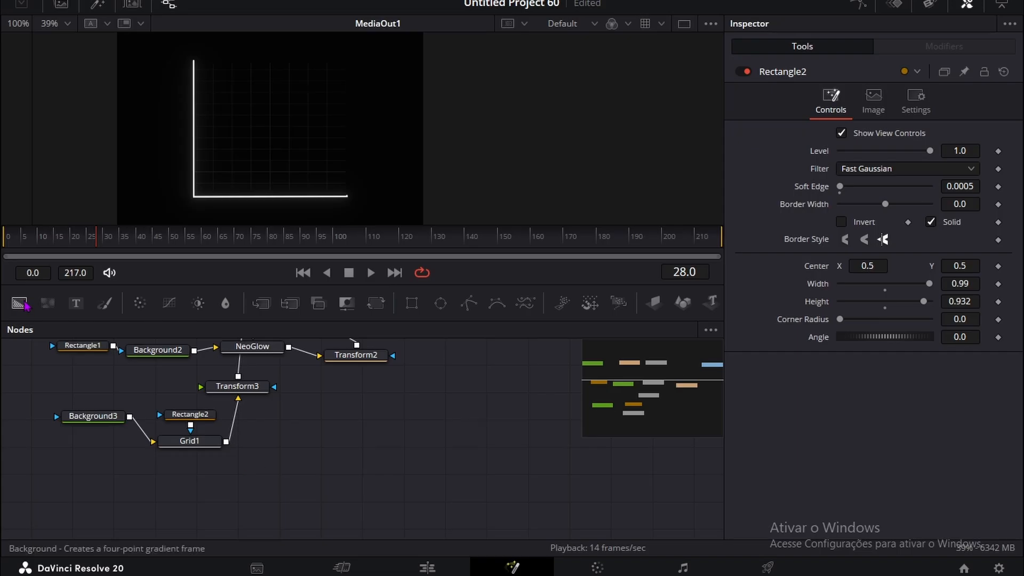
Step: Add a Background node below the grid nodes, masked by a BSpline without shape animation
left_click_drag(19, 303, 284, 502)
scroll(284, 501, "down", 1)
left_click_drag(288, 454, 306, 463)
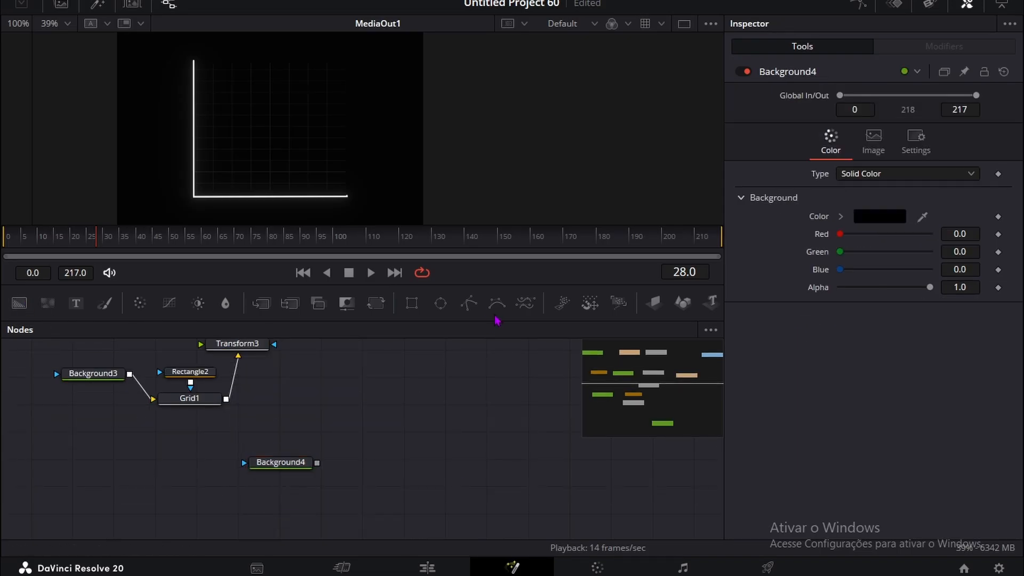
left_click_drag(497, 308, 245, 463)
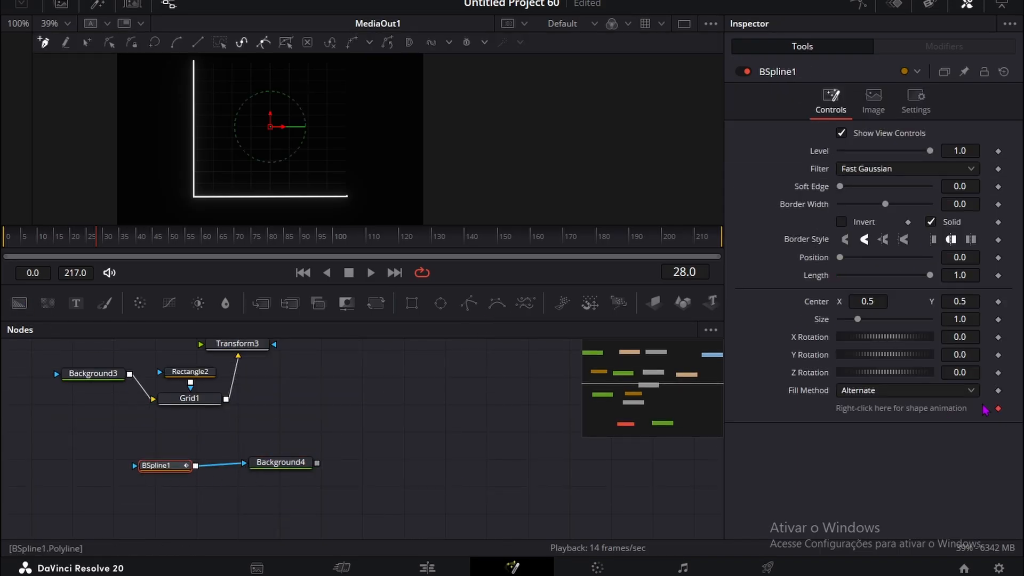
Step: Color Background4 pure green with green at 1.0 and add a Transform (Xf) node after it
left_click(280, 462)
left_click_drag(841, 235, 931, 252)
key("shift+space")
type("Transform")
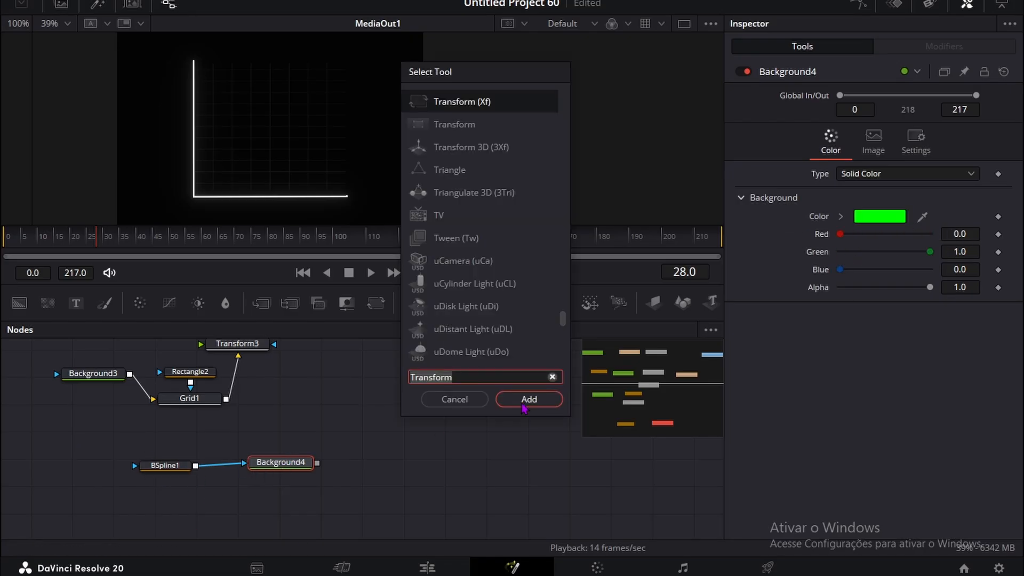
key("Return")
left_click(371, 407)
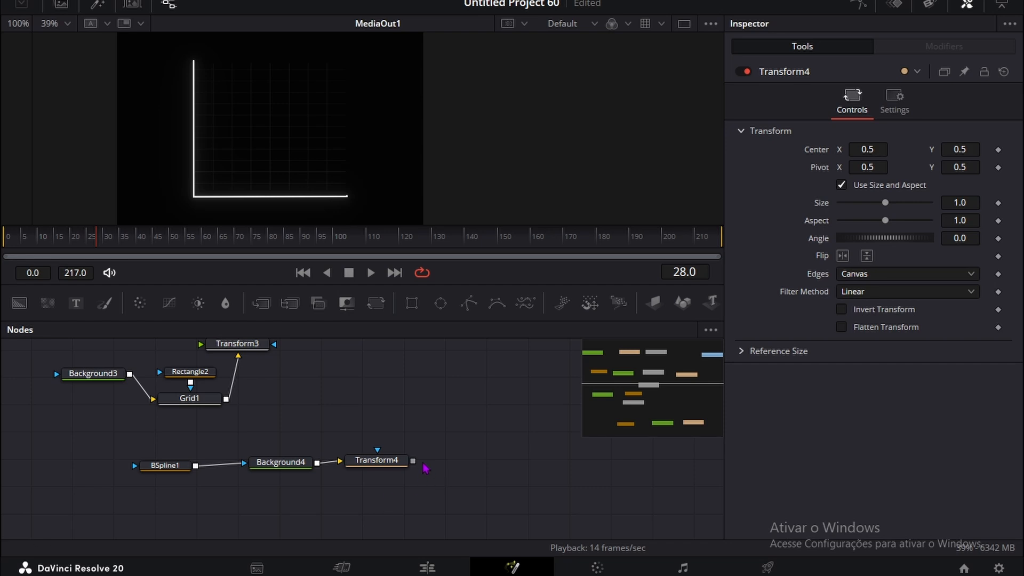
Step: Connect the output of Transform4 to MultiMerge1
scroll(425, 467, "up", 5)
left_click_drag(413, 490, 261, 365)
scroll(248, 357, "up", 5)
scroll(306, 416, "down", 8)
Step: Draw BSpline1 as a graph line from the axes' origin over one tall and two smaller peaks, down to the horizontal axis' far end
left_click(161, 464)
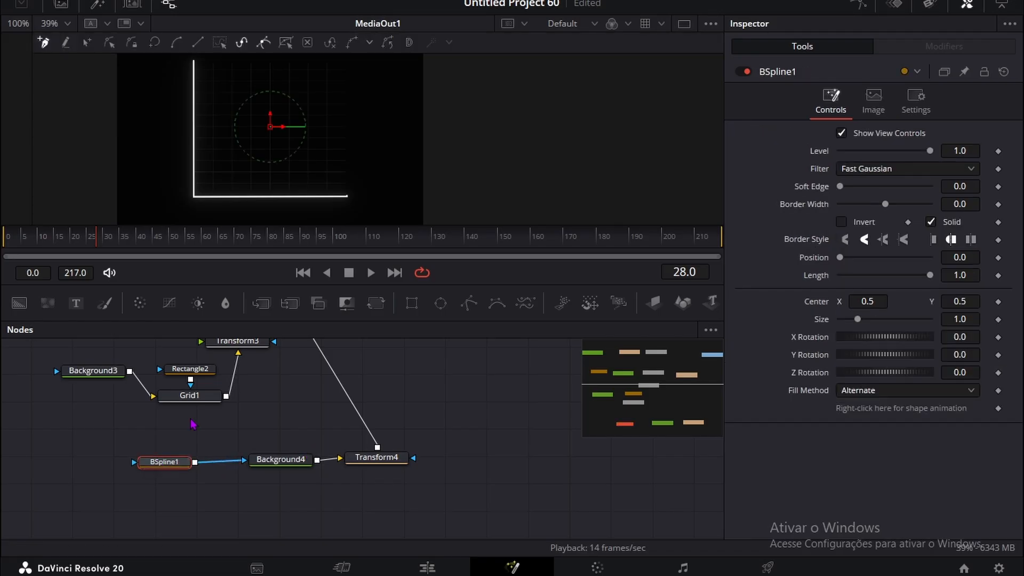
scroll(195, 198, "up", 2)
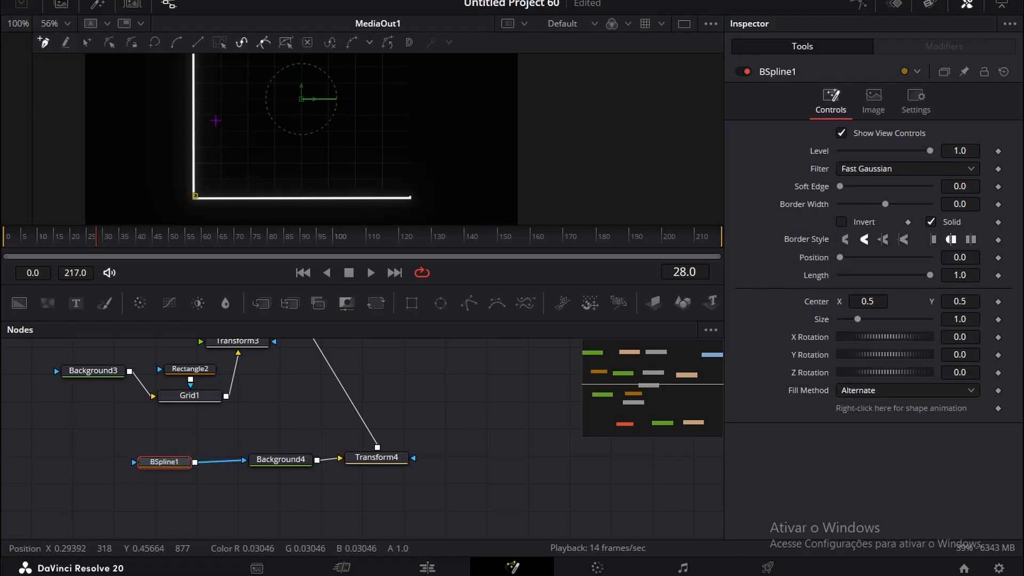
scroll(215, 121, "up", 3)
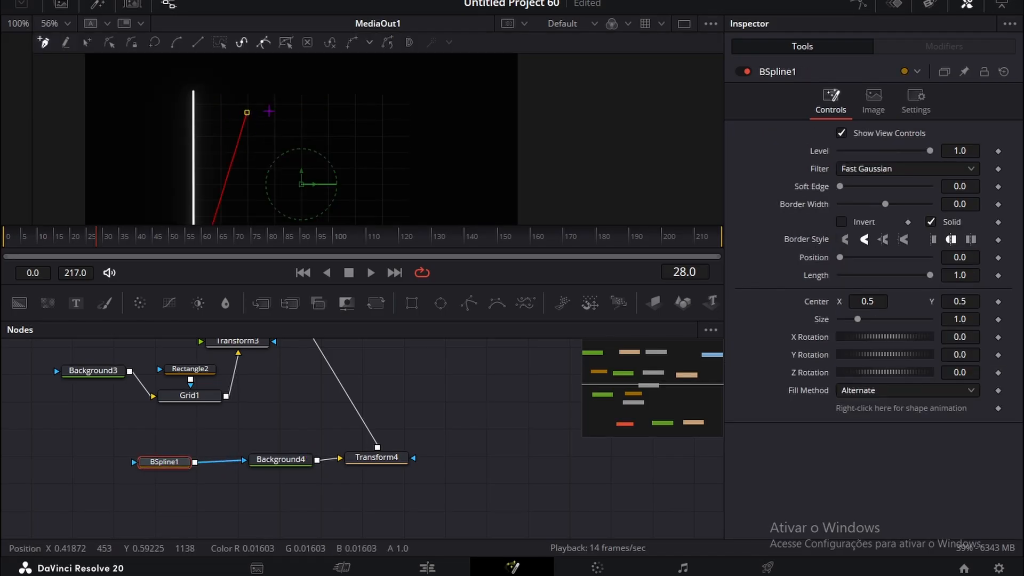
left_click(259, 103)
scroll(287, 96, "down", 2)
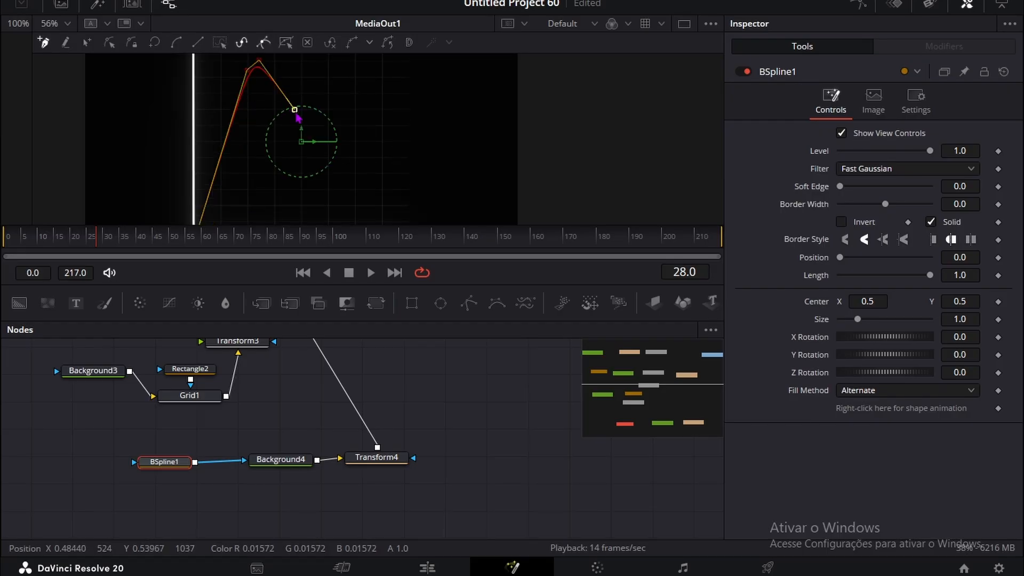
left_click_drag(296, 114, 288, 127)
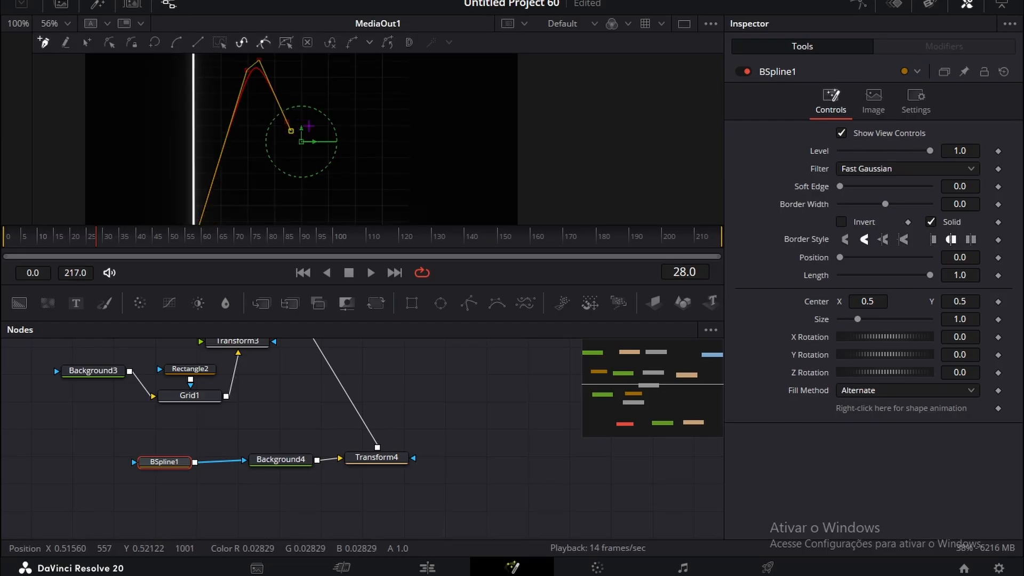
scroll(331, 126, "up", 2)
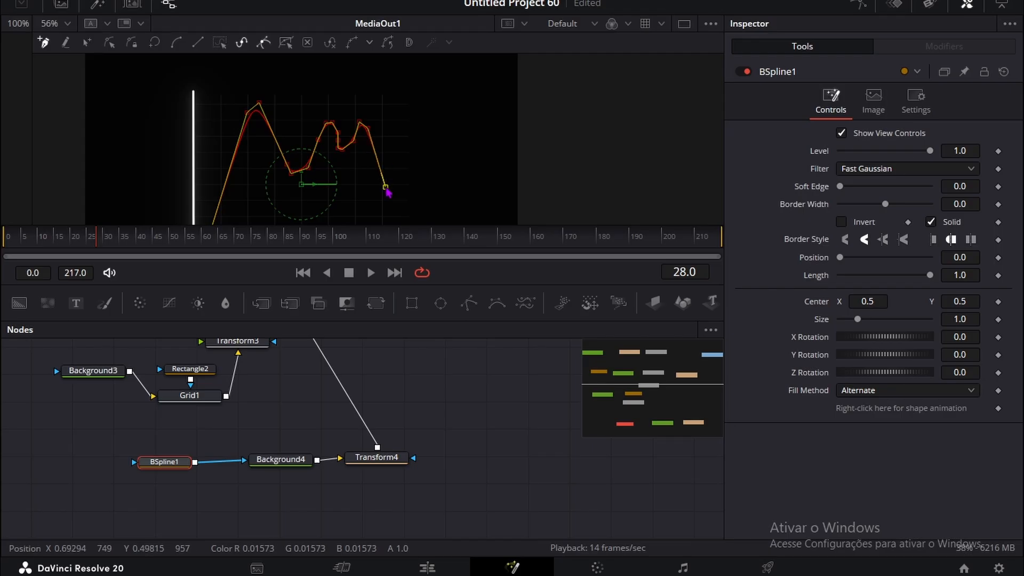
scroll(387, 192, "down", 4)
left_click_drag(385, 102, 407, 196)
scroll(408, 197, "up", 4)
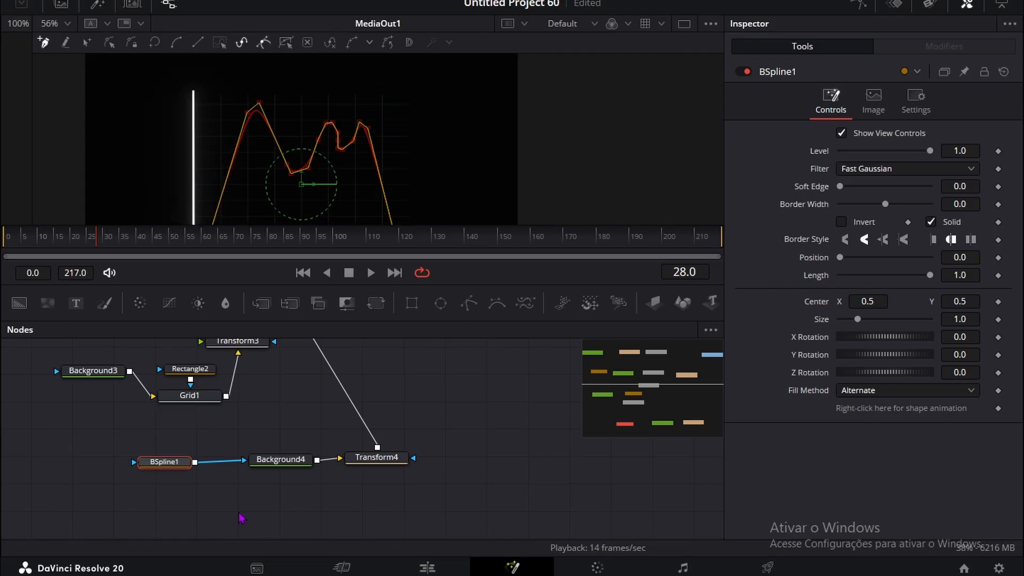
left_click(238, 513)
Step: Set BSpline1's border width to 0.0022
left_click(148, 465)
left_click_drag(967, 202, 946, 203)
left_click(303, 503)
scroll(432, 160, "down", 2)
scroll(355, 118, "down", 4)
scroll(355, 118, "up", 4)
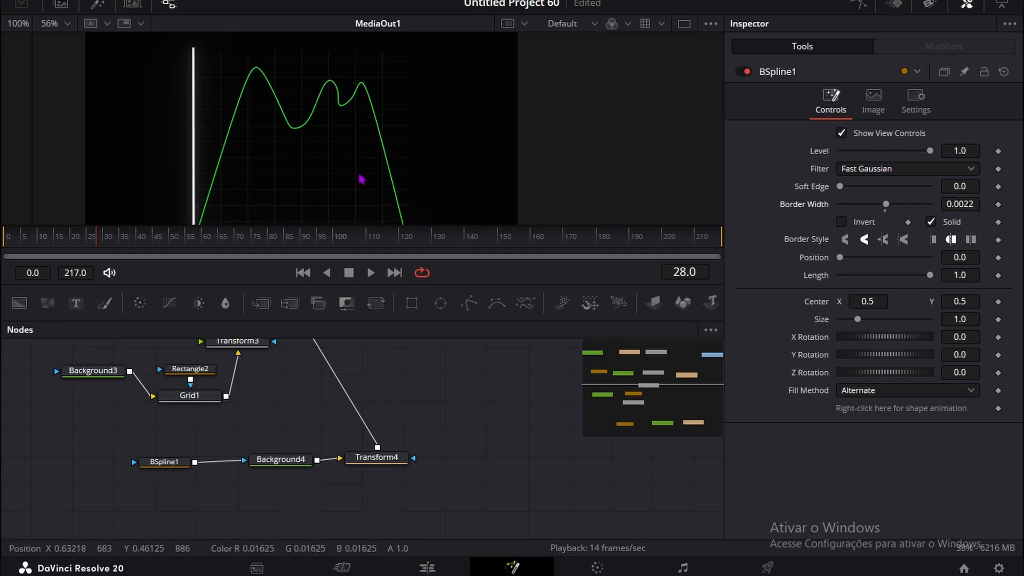
Step: Reshape BSpline1's dip between the two smaller peaks into a smoother, rounder curve by repositioning its control points
left_click(160, 461)
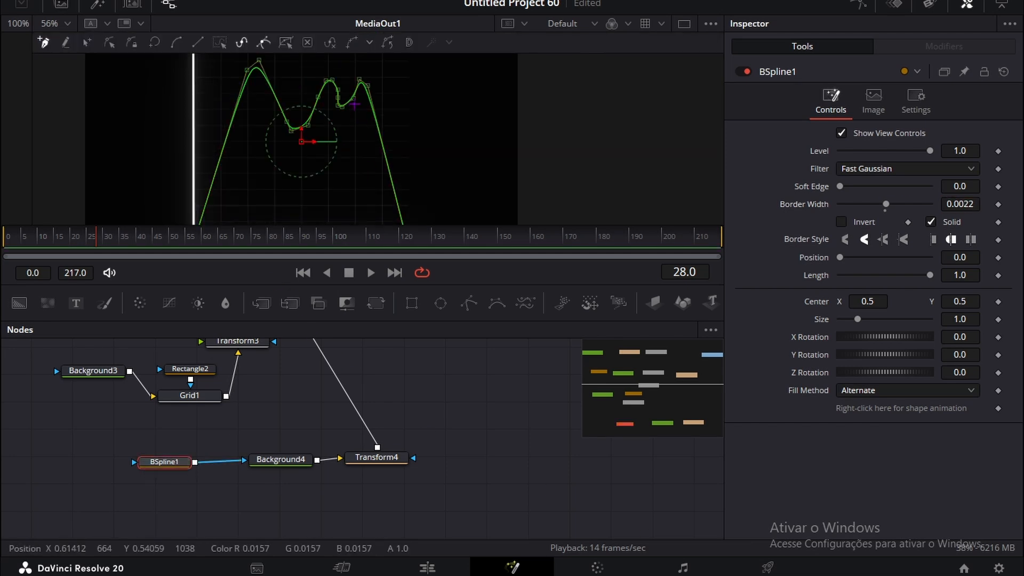
scroll(331, 115, "up", 6)
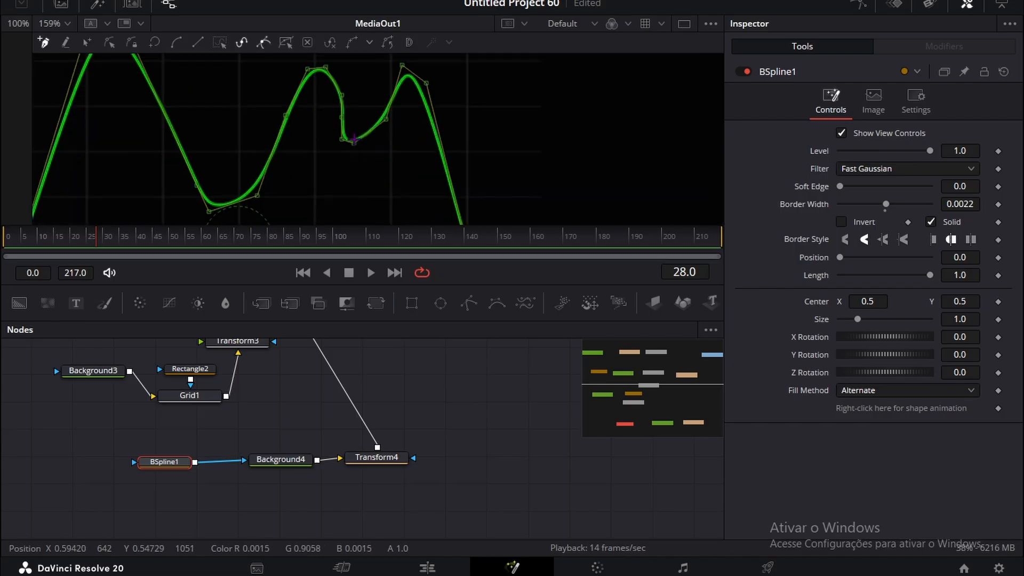
mouse_move(356, 146)
left_mouse_down()
mouse_move(344, 143)
mouse_move(362, 142)
left_mouse_up()
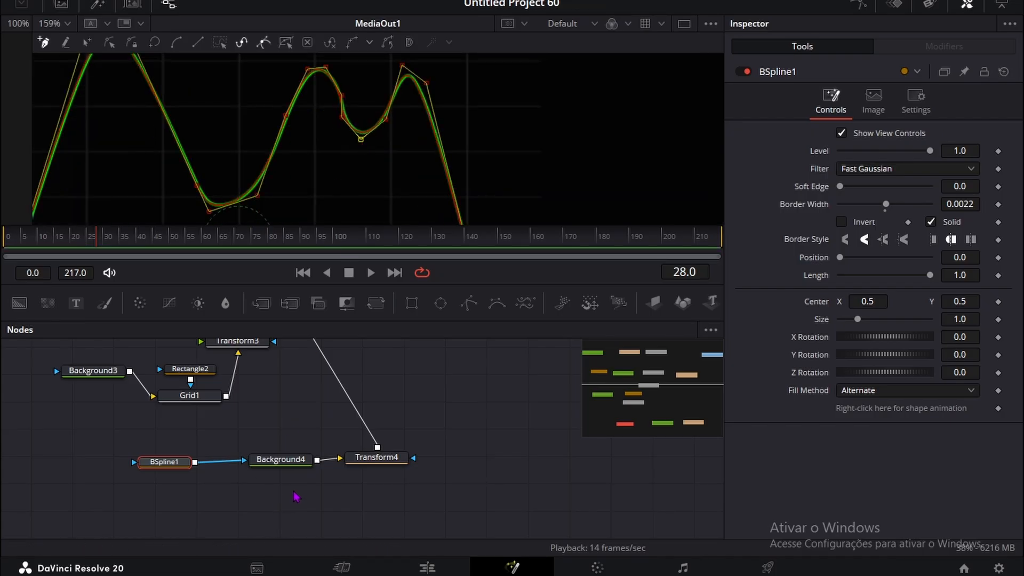
scroll(361, 128, "down", 8)
scroll(366, 130, "up", 2)
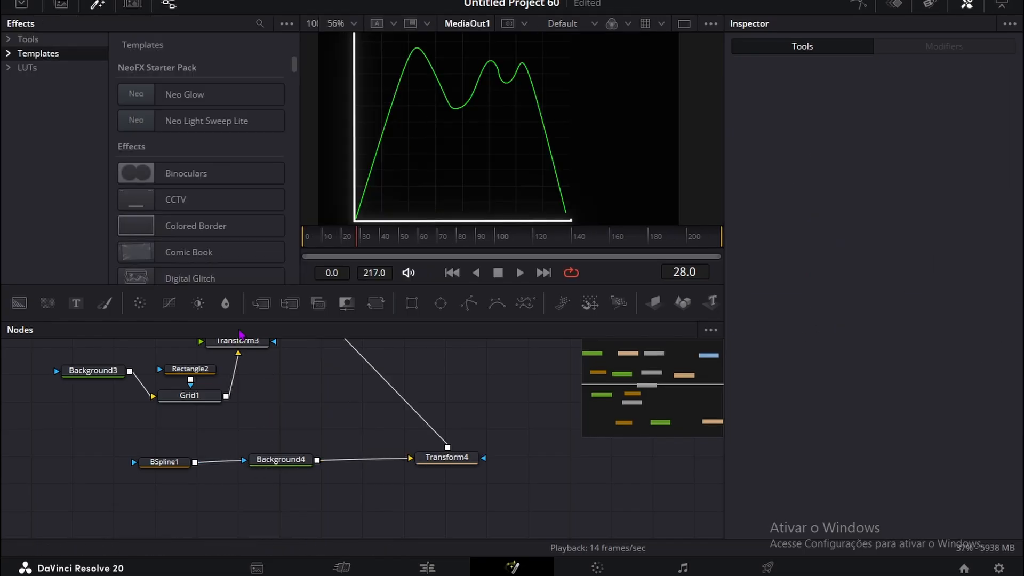
Step: Insert a Neo Glow effect after Background4 and set its spread to 1.328
left_click(276, 459)
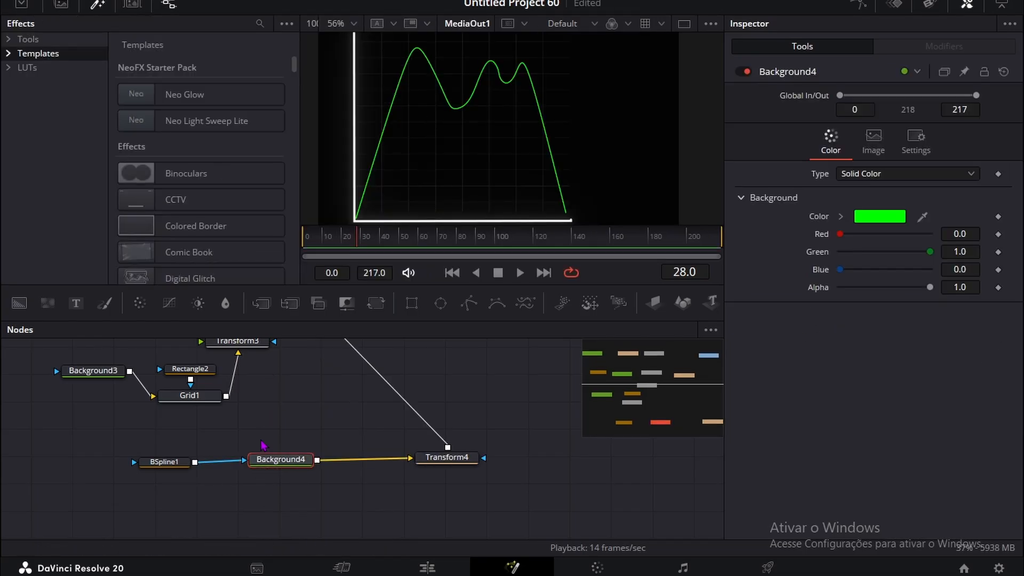
left_click(184, 94)
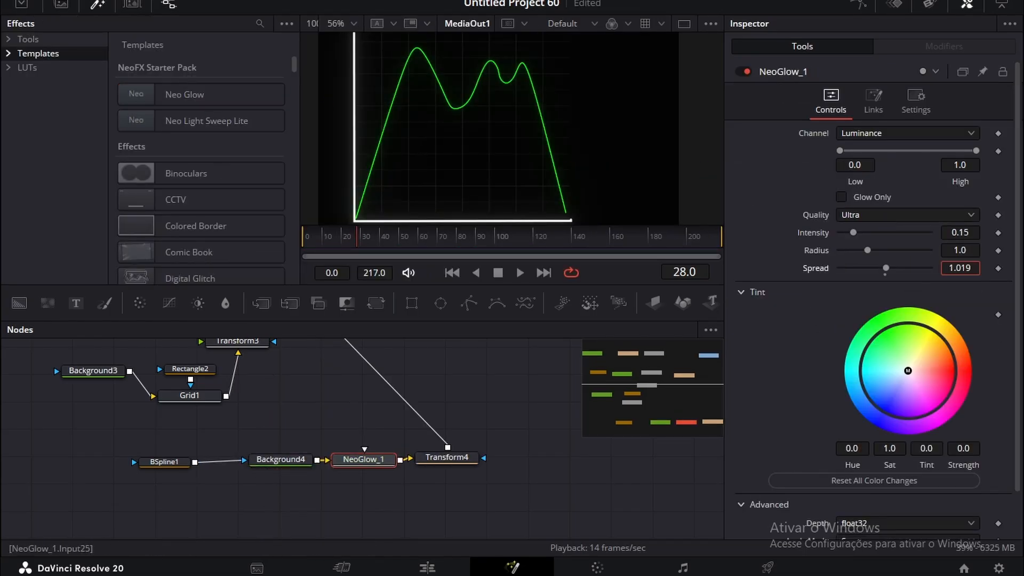
left_click_drag(886, 267, 891, 267)
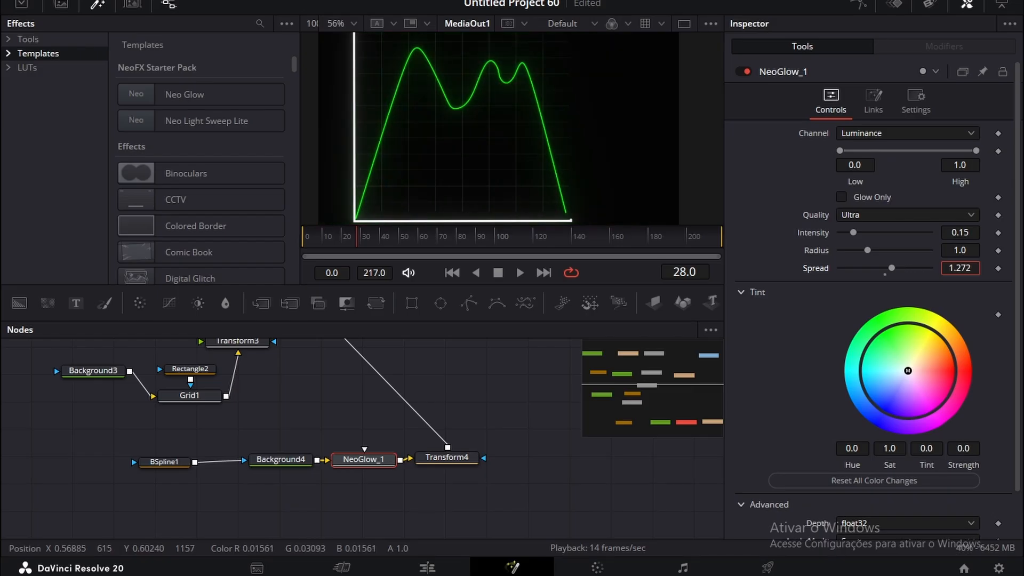
scroll(468, 83, "down", 2)
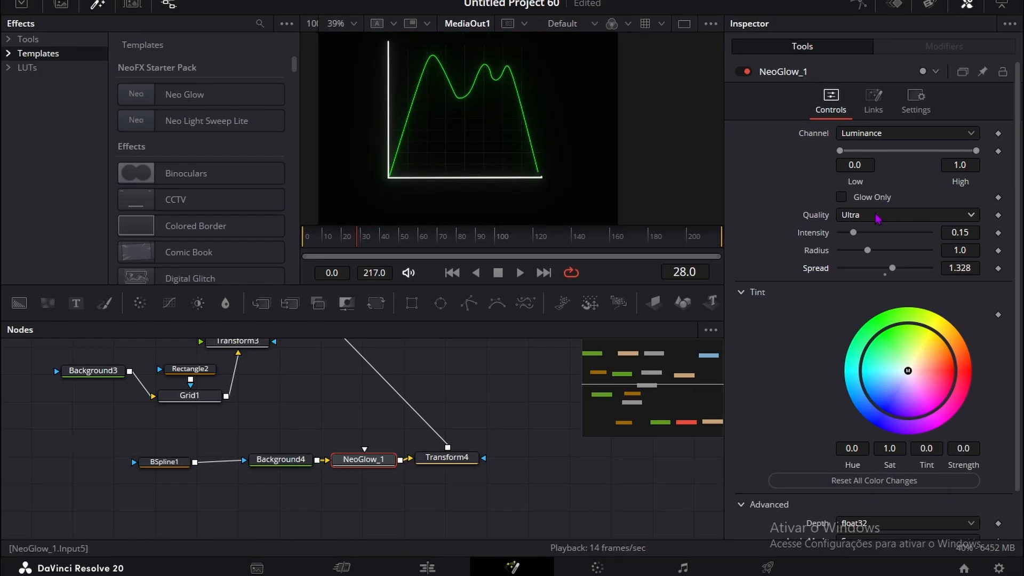
Step: Try Glow Only and the Green channel on NeoGlow_1, undoing each change
left_click(841, 197)
key("ctrl+z")
left_click(870, 134)
left_click(861, 167)
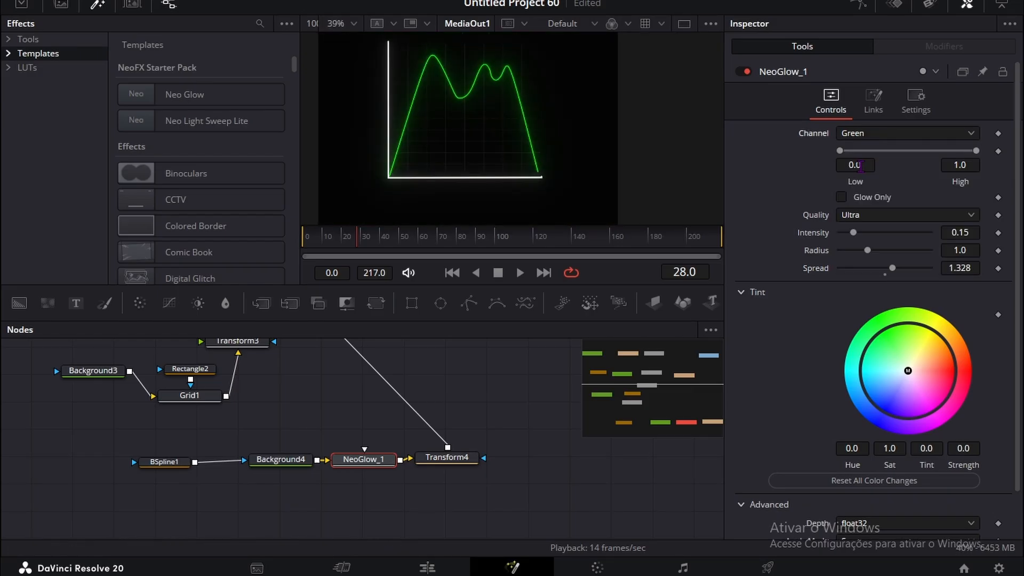
key("ctrl+z")
Step: Set NeoGlow_1's radius to 3.0
left_click_drag(867, 250, 916, 252)
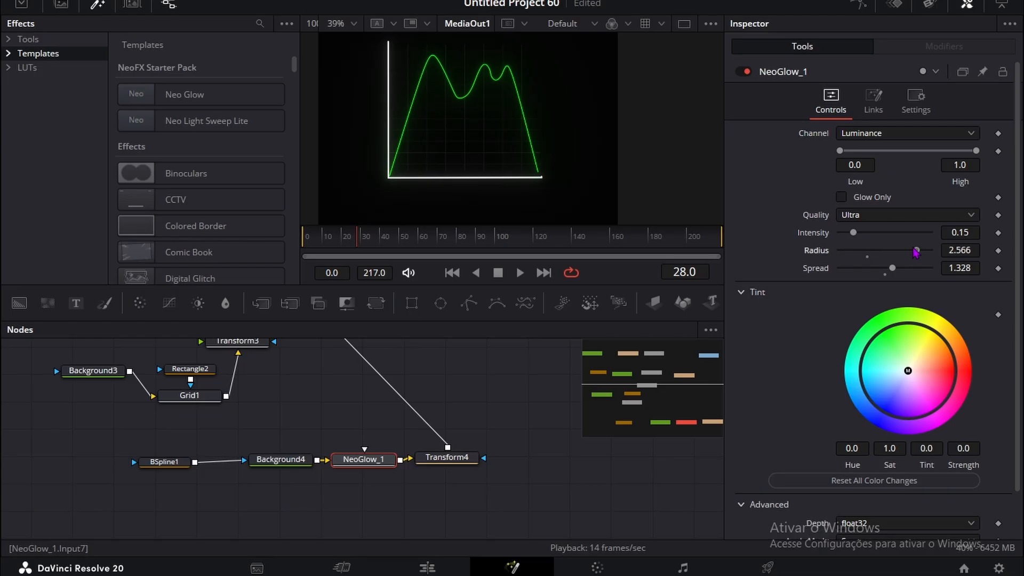
key("ctrl+z")
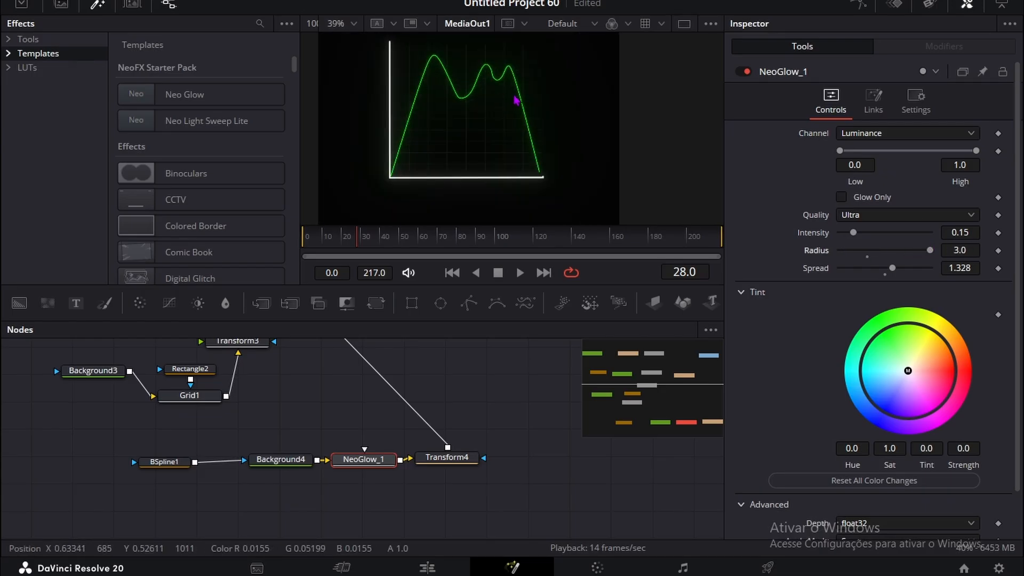
Step: Keyframe BSpline1's Length from 0.0 at frame 0 to 1.0 at about frame 45, and scrub through the reveal
scroll(820, 318, "down", 2)
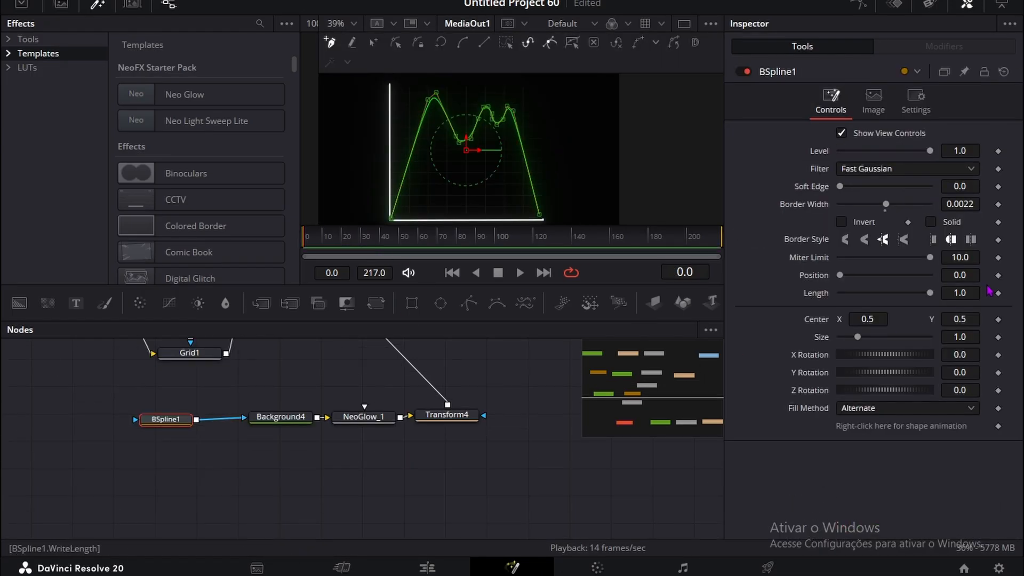
left_click(997, 294)
key("space")
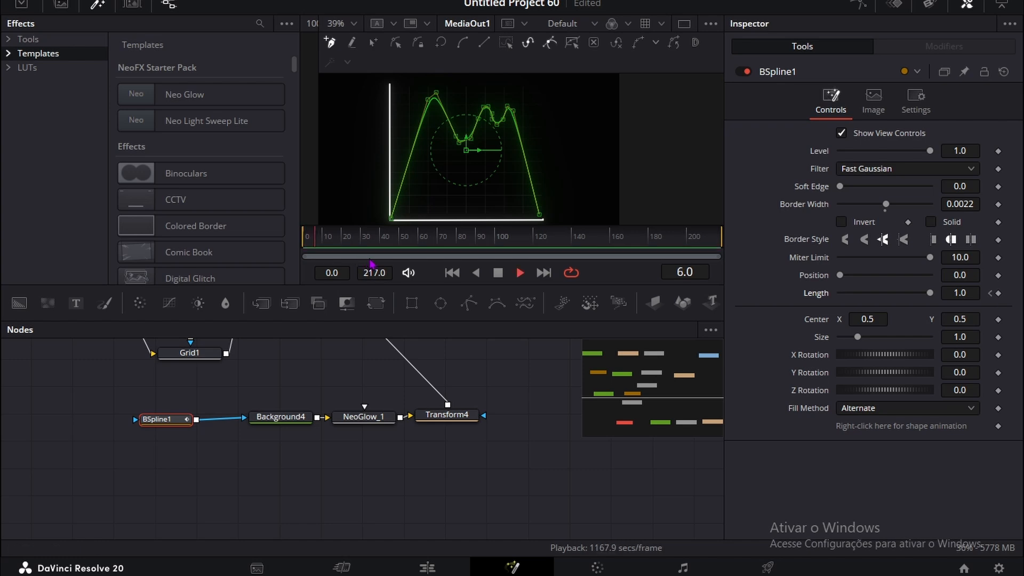
key("space")
left_click(998, 293)
left_click(990, 293)
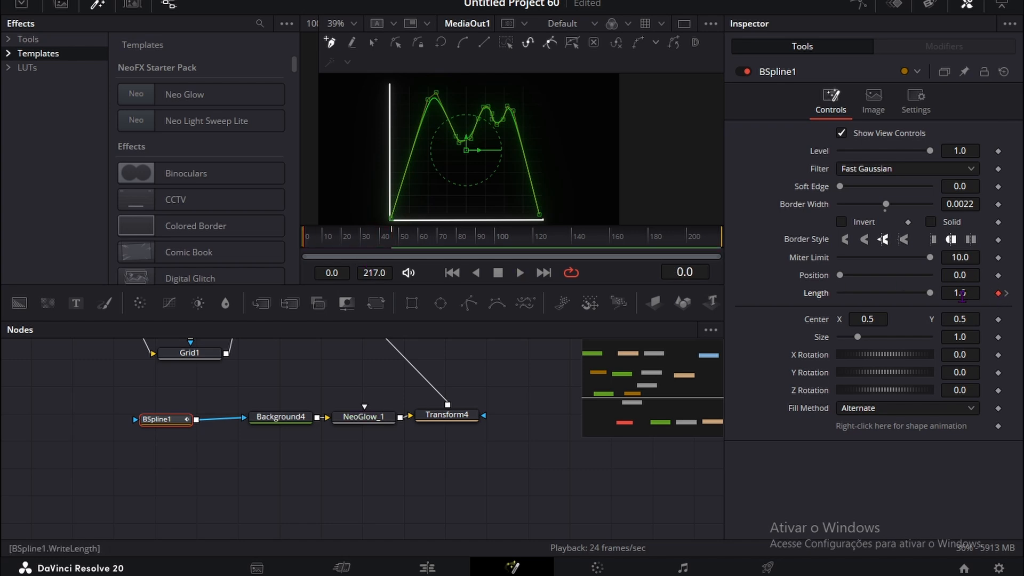
left_click_drag(965, 294, 380, 185)
left_click(303, 473)
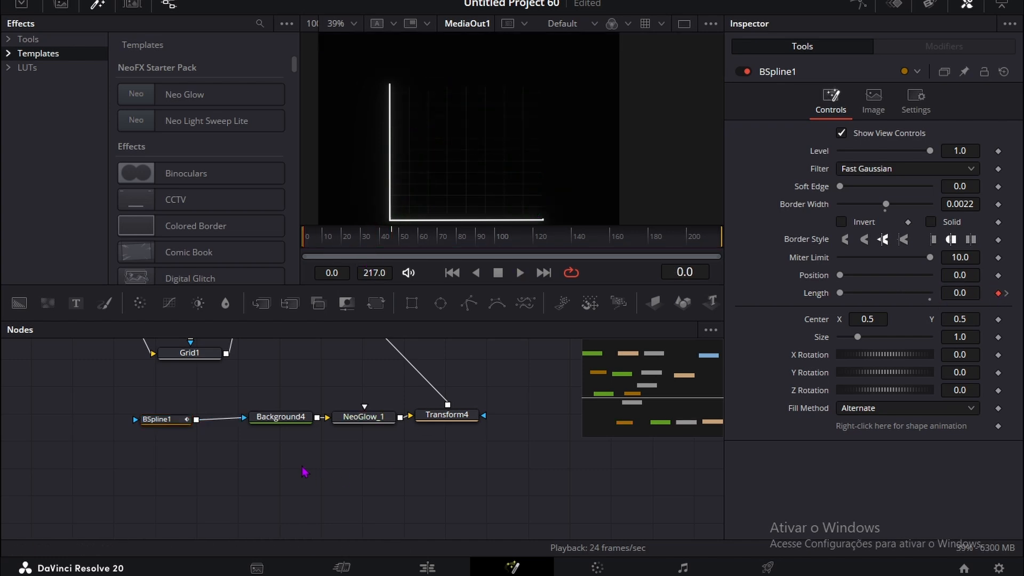
mouse_move(309, 238)
left_mouse_down()
mouse_move(395, 237)
mouse_move(409, 224)
left_mouse_up()
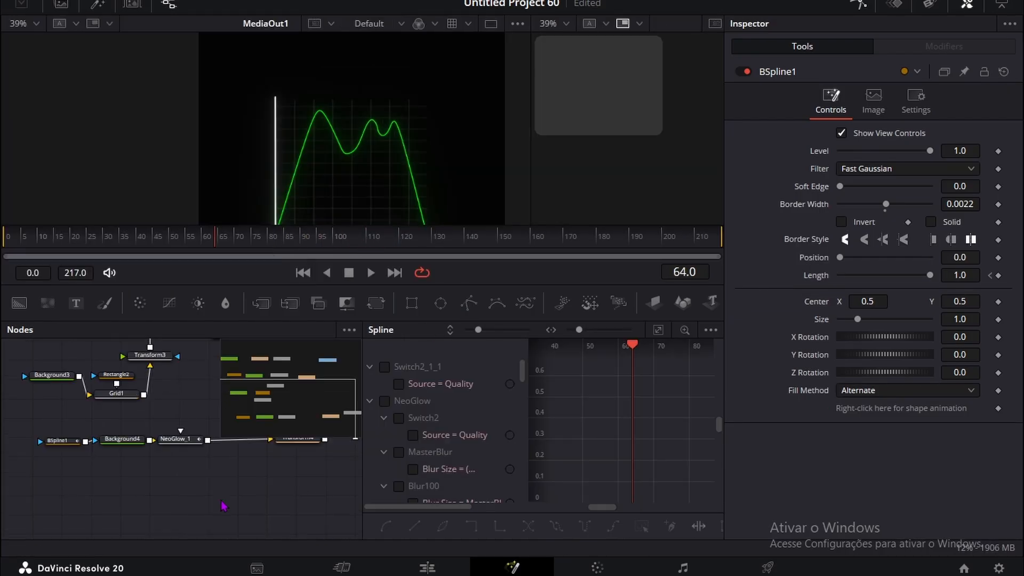
Step: Duplicate the BSpline1, Background4, NeoGlow_1 and Transform4 chain below the original and connect Transform4_1's output into the composition
left_click_drag(298, 496, 169, 474)
left_click(126, 481)
key("ctrl+v")
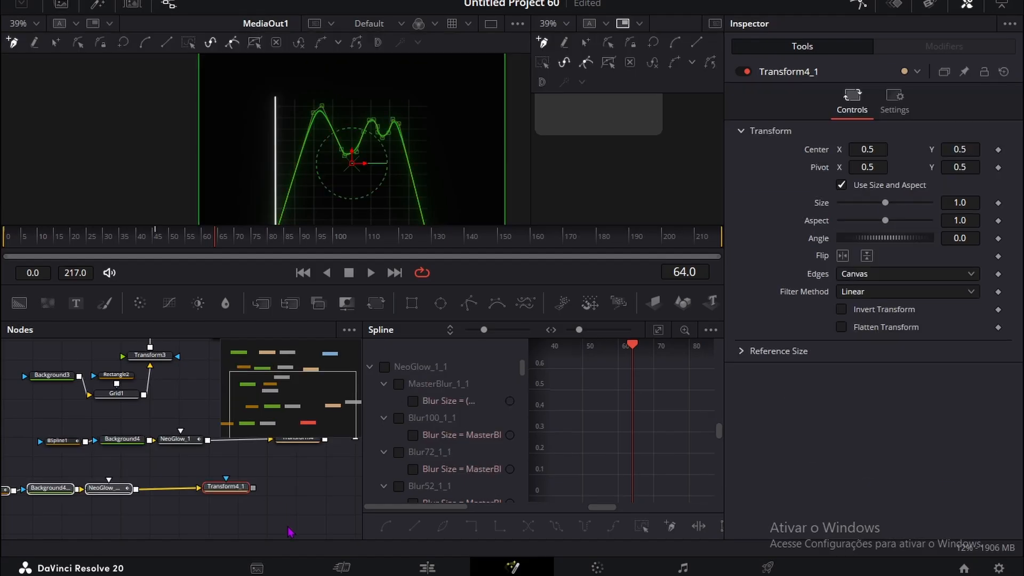
left_click(290, 532)
left_click_drag(253, 486, 222, 429)
left_click_drag(221, 521, 341, 512)
left_click_drag(118, 525, 235, 512)
Step: Close BSpline1_1's path along the base of the graph, joining its two end points
left_click(102, 464)
scroll(409, 141, "down", 3)
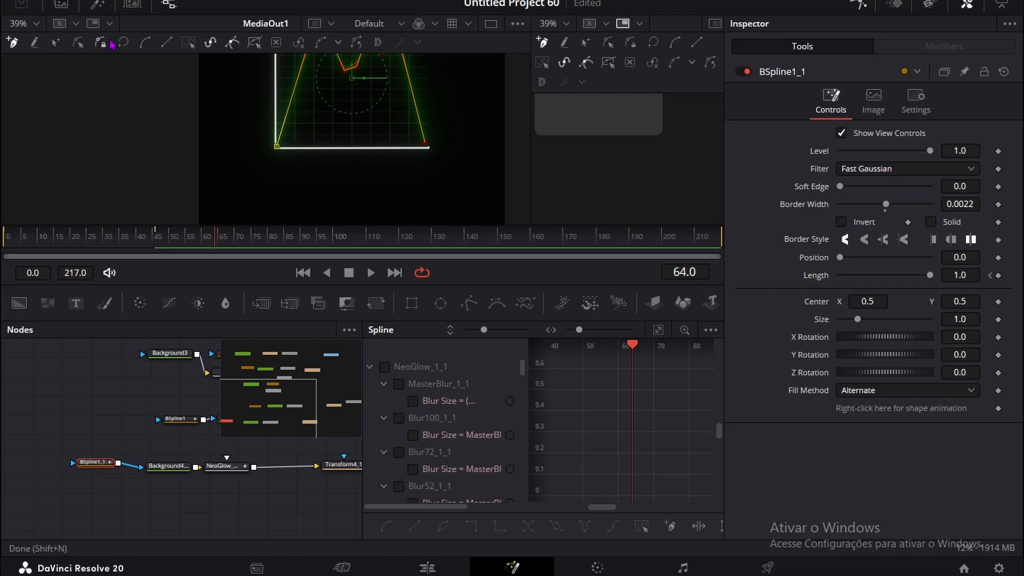
left_click(424, 143)
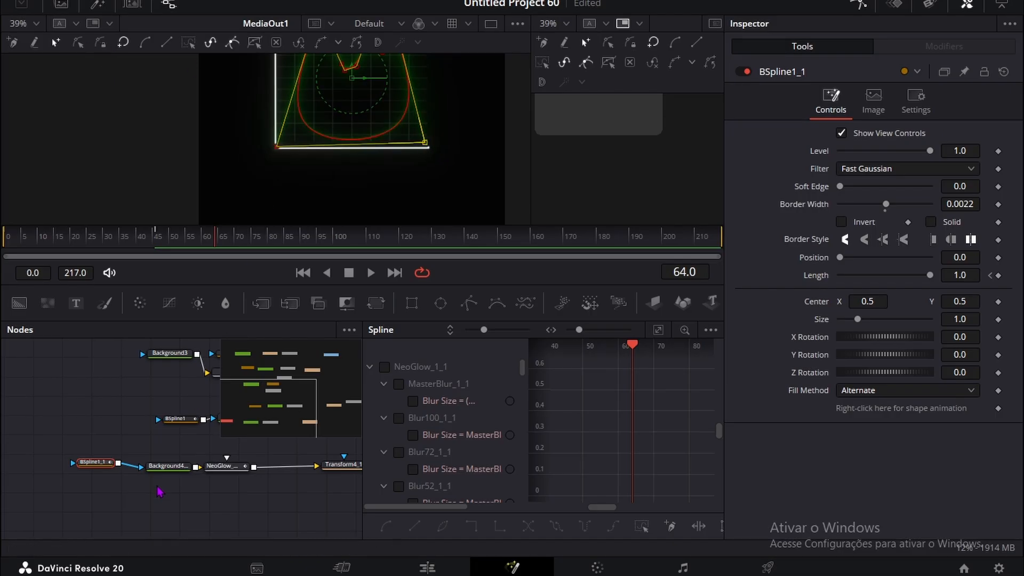
left_click(161, 501)
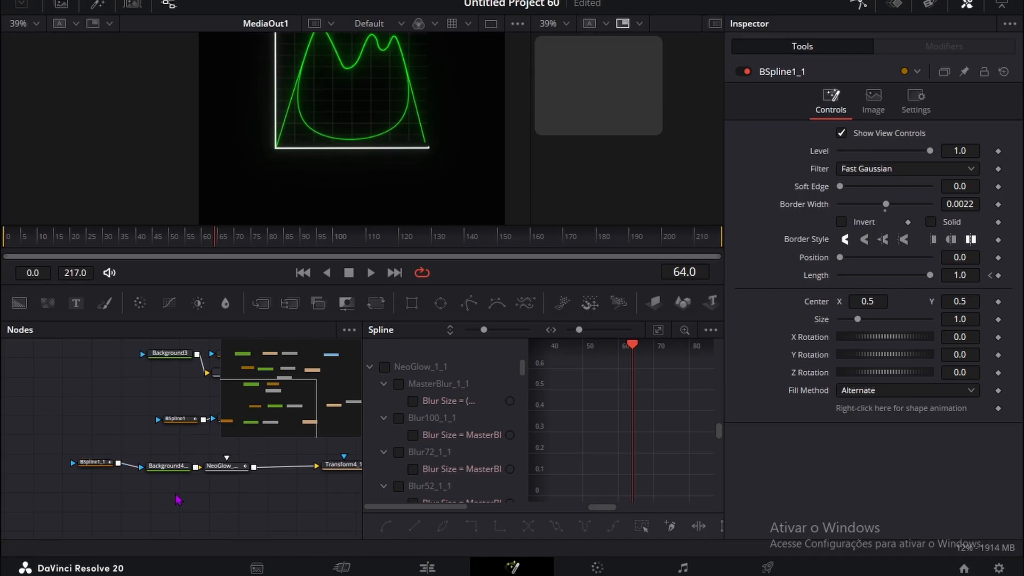
Step: Make BSpline1_1 a solid shape and delete the duplicated Neo Glow node after the copied background
left_click(930, 222)
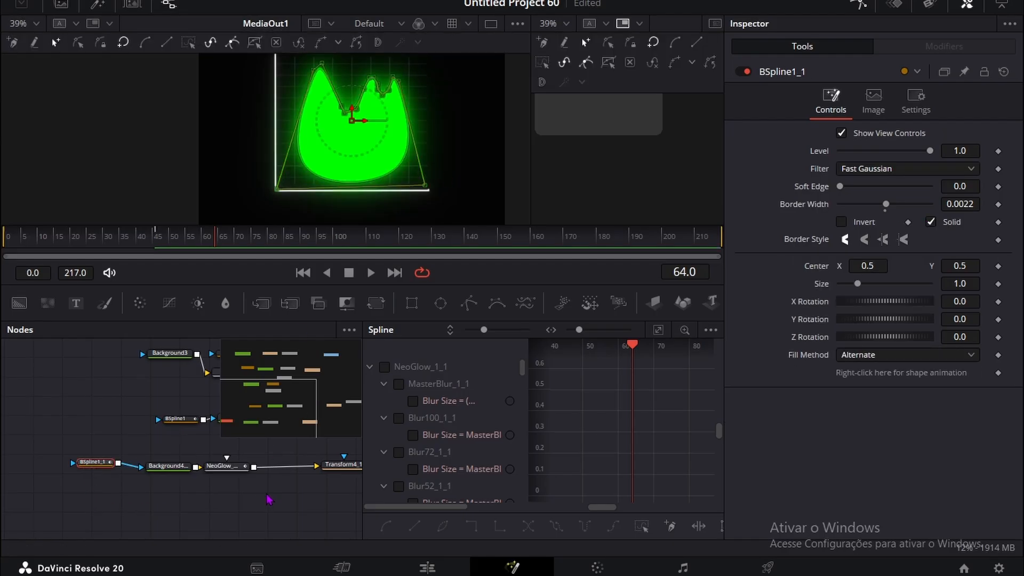
left_click(219, 465)
key("Delete")
Step: Add control points at BSpline1_1's lower-left corner so the fill reaches into the origin of the axes
left_click(106, 467)
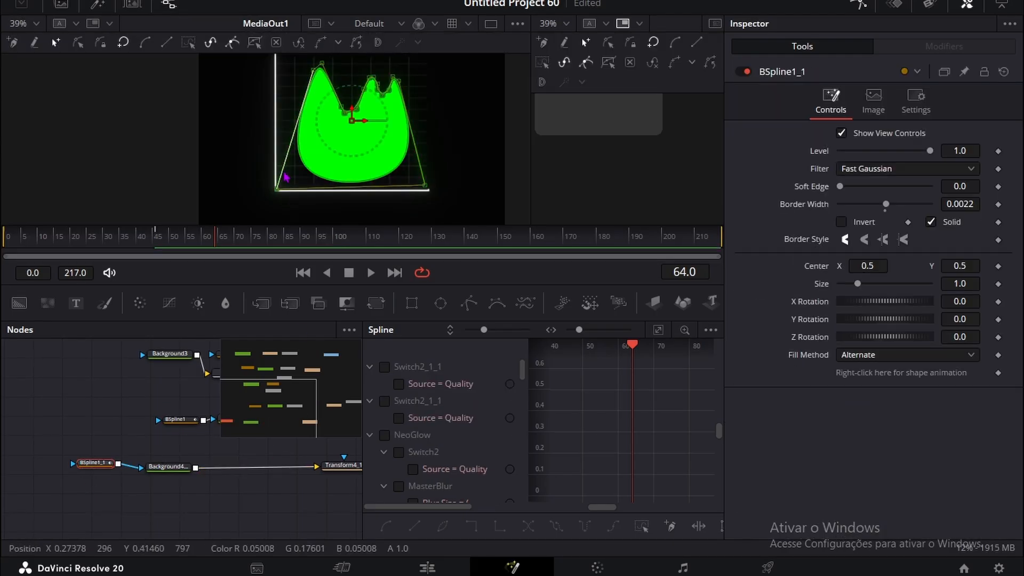
scroll(273, 181, "up", 5)
scroll(272, 151, "down", 5)
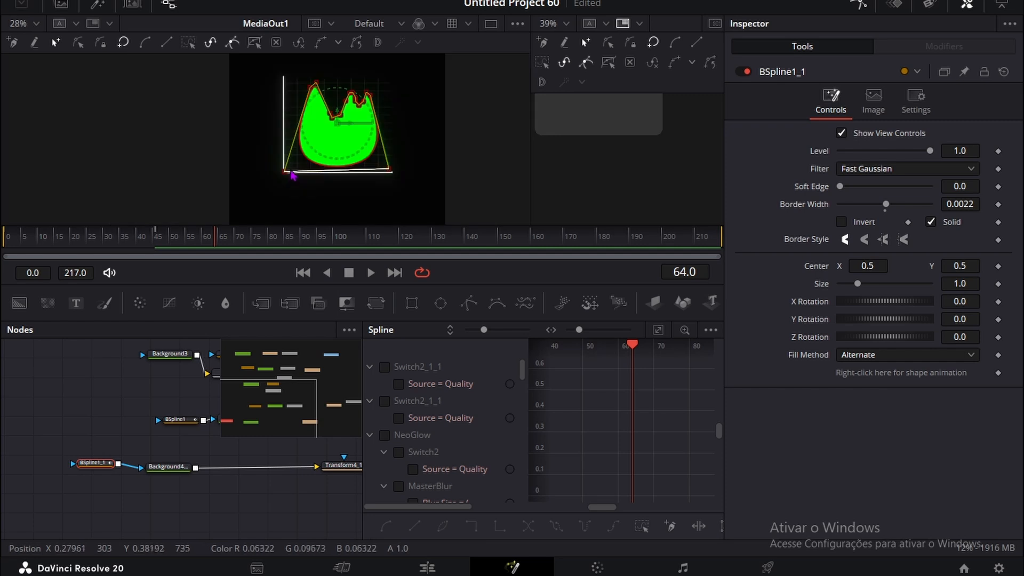
scroll(285, 177, "up", 3)
left_click(284, 173)
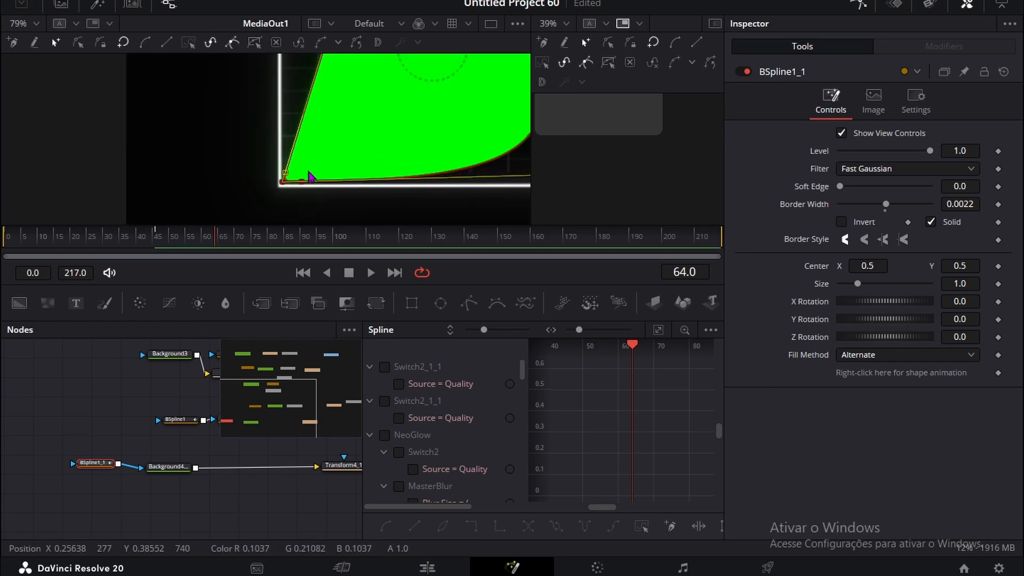
Step: Add and reposition control points at BSpline1_1's lower-right corner so its base runs straight to the end of the horizontal axis
left_click_drag(393, 151, 295, 118)
left_click(482, 144)
left_click_drag(482, 144, 491, 155)
scroll(450, 125, "up", 4)
scroll(391, 109, "down", 4)
left_click(485, 141)
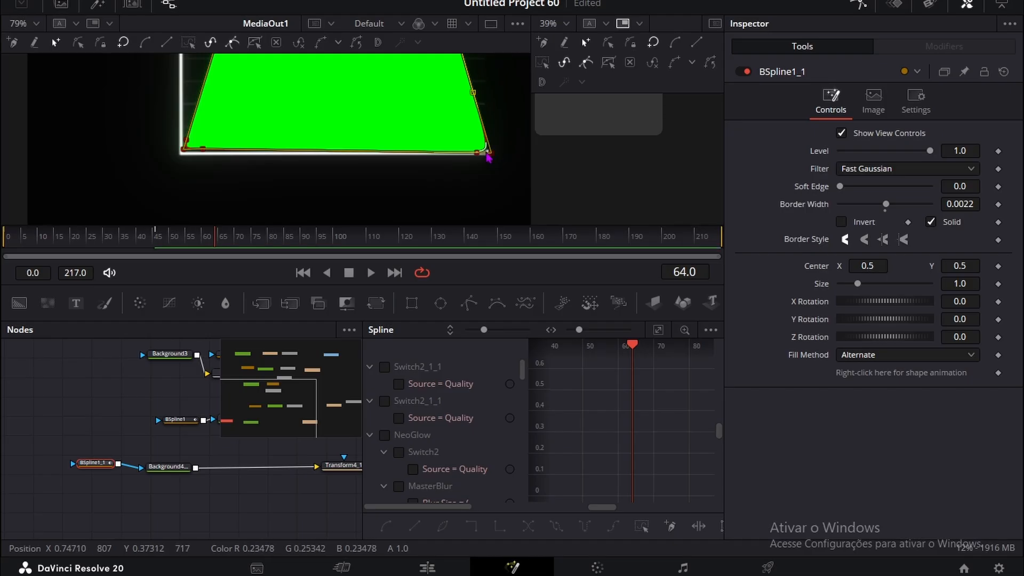
left_click_drag(476, 153, 487, 152)
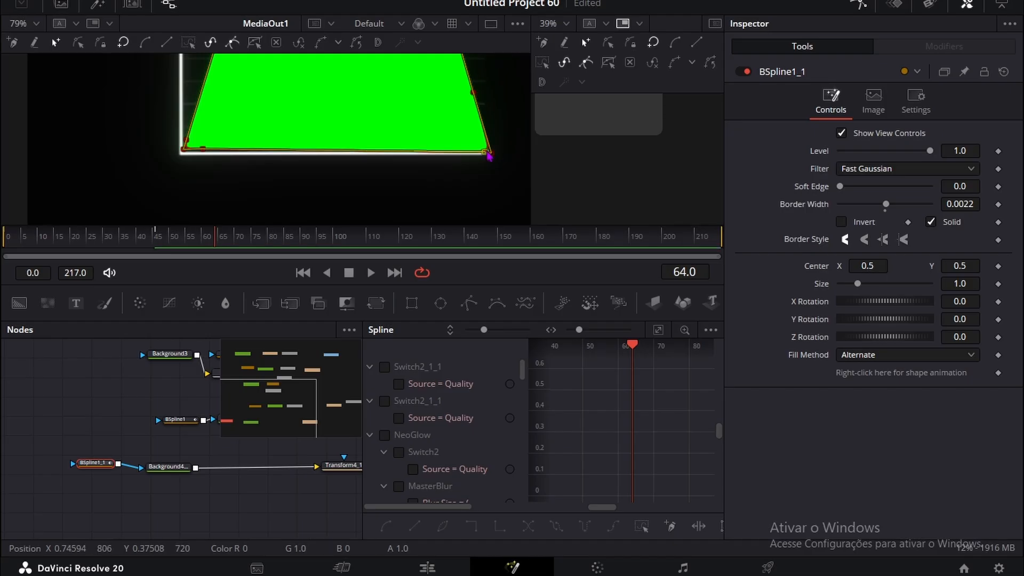
left_click(153, 501)
Step: Set BSpline1_1's Level to 0.129 and adjust the lower control points of its right edge to follow the green line
scroll(429, 78, "up", 4)
scroll(431, 83, "down", 4)
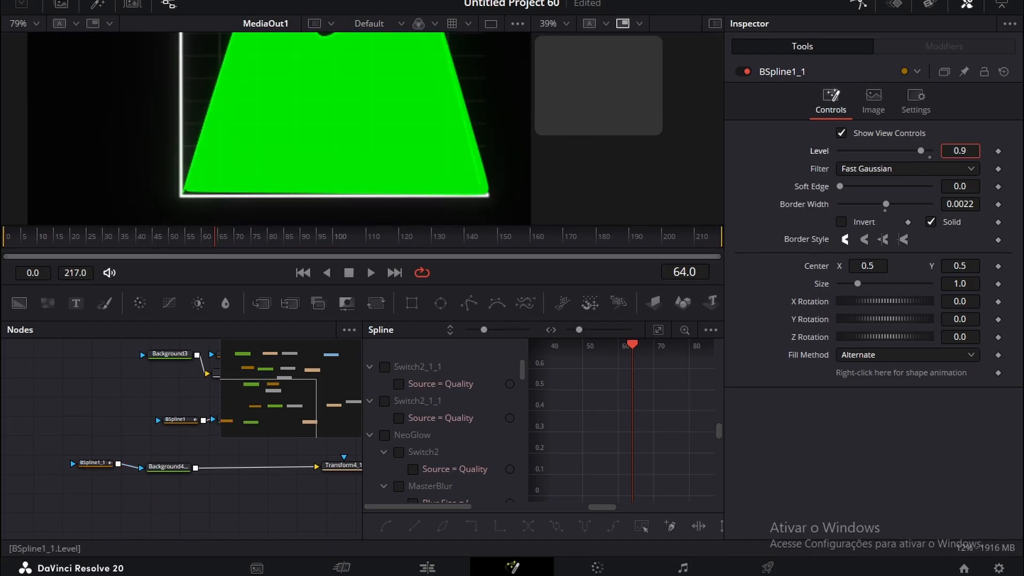
left_click_drag(920, 151, 851, 151)
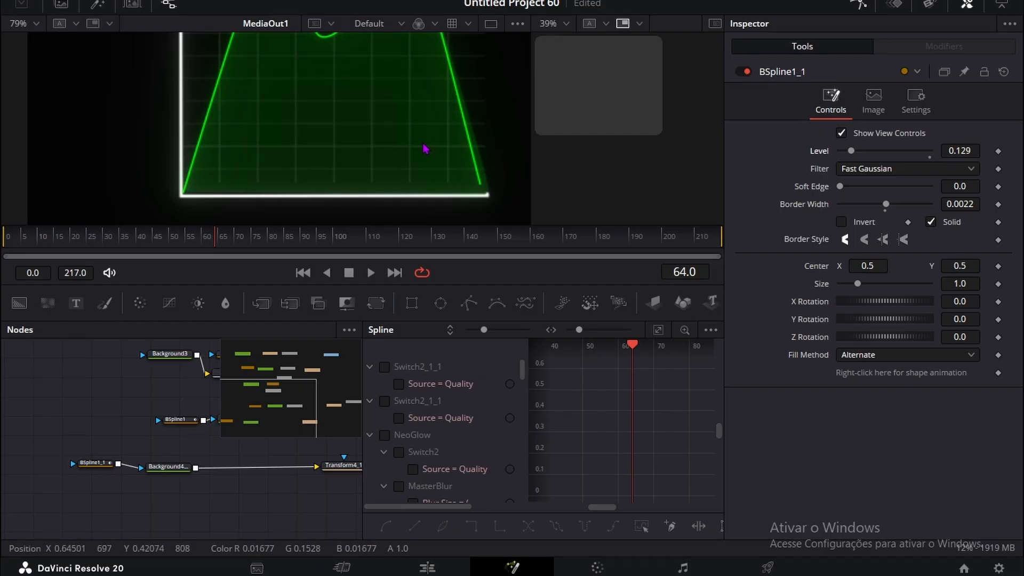
left_click(95, 462)
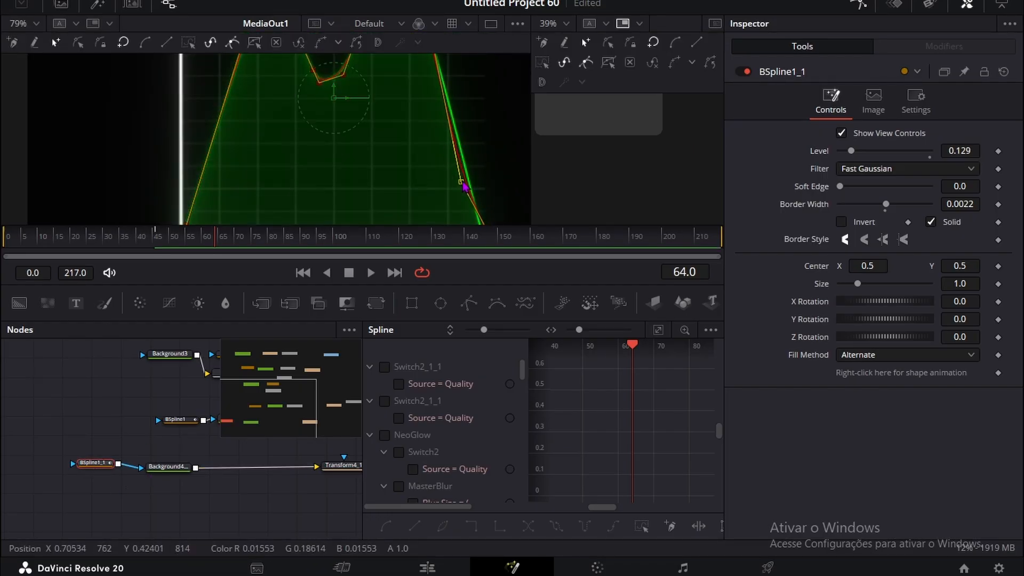
scroll(469, 183, "down", 2)
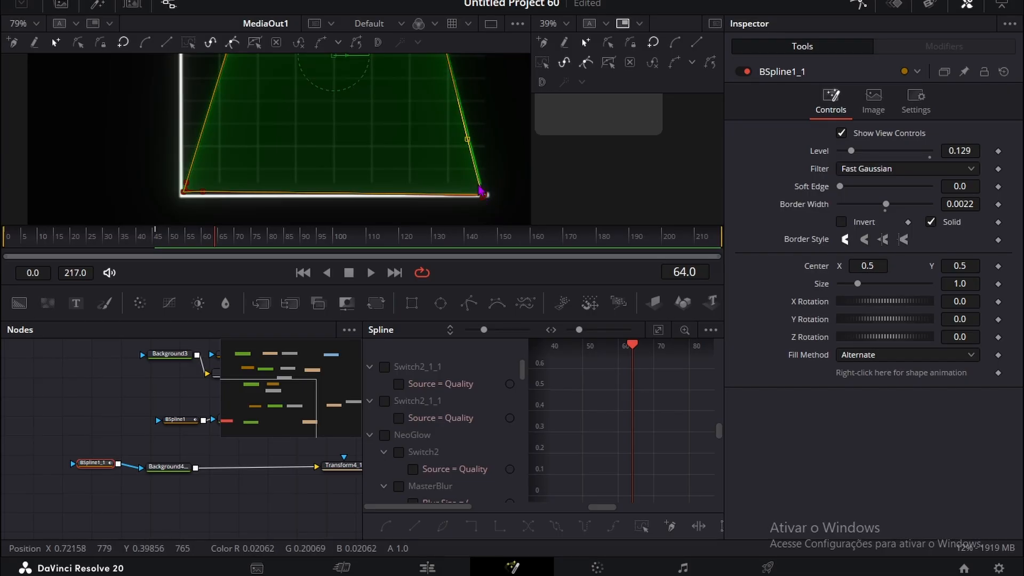
left_click(116, 400)
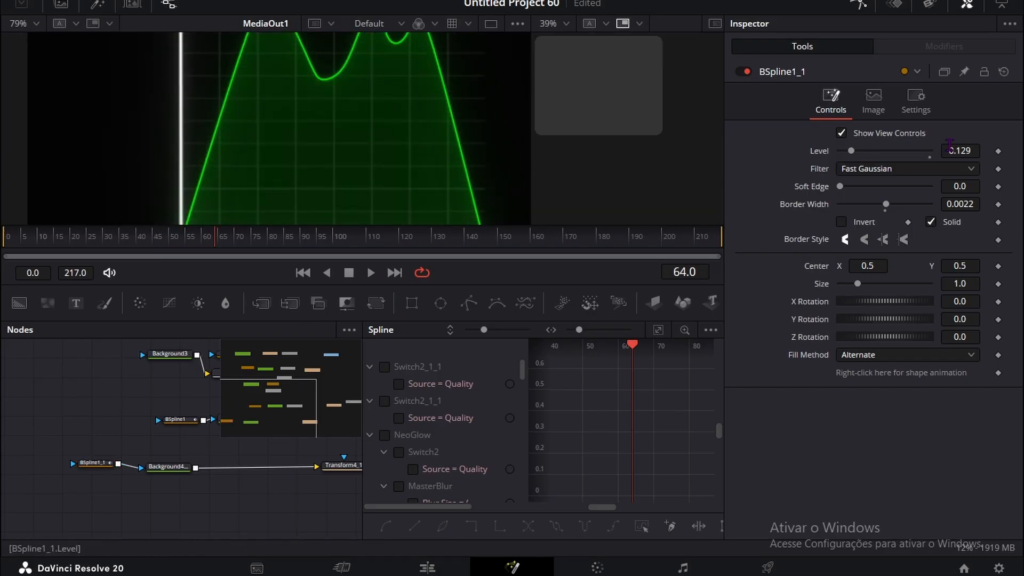
Step: Keyframe BSpline1_1's Level from 0.0 at frame 0 to 0.058 at frame 46 and play it back
mouse_move(959, 151)
left_mouse_down()
mouse_move(934, 151)
mouse_move(968, 151)
left_mouse_up()
scroll(280, 126, "down", 3)
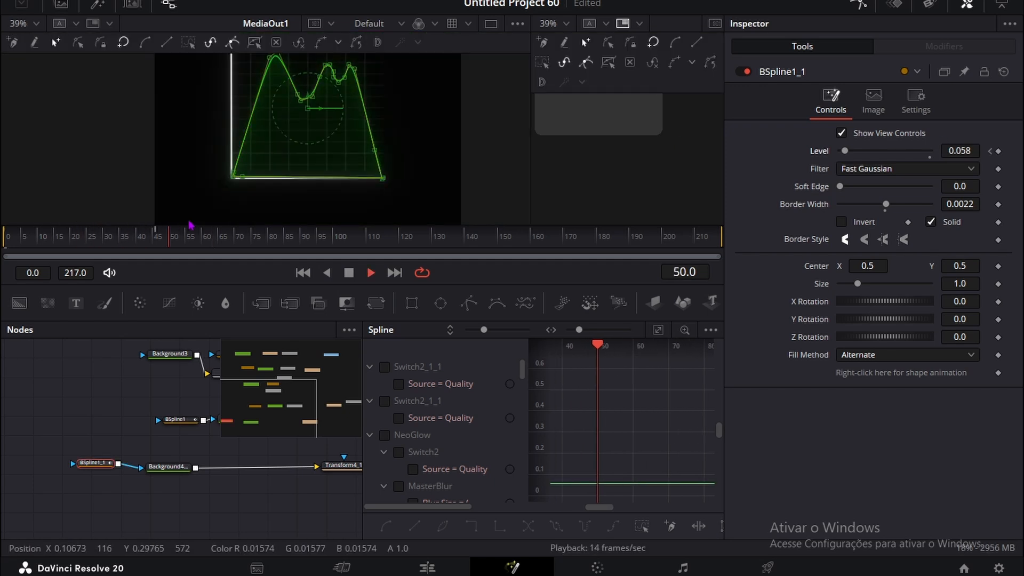
mouse_move(177, 239)
left_mouse_down()
mouse_move(149, 241)
mouse_move(161, 245)
left_mouse_up()
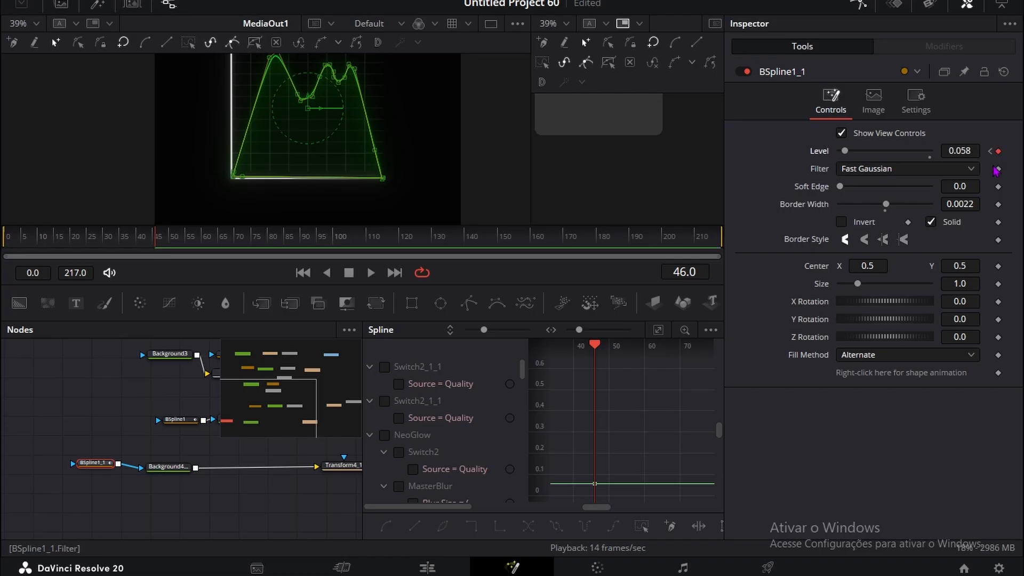
left_click(990, 151)
key("space")
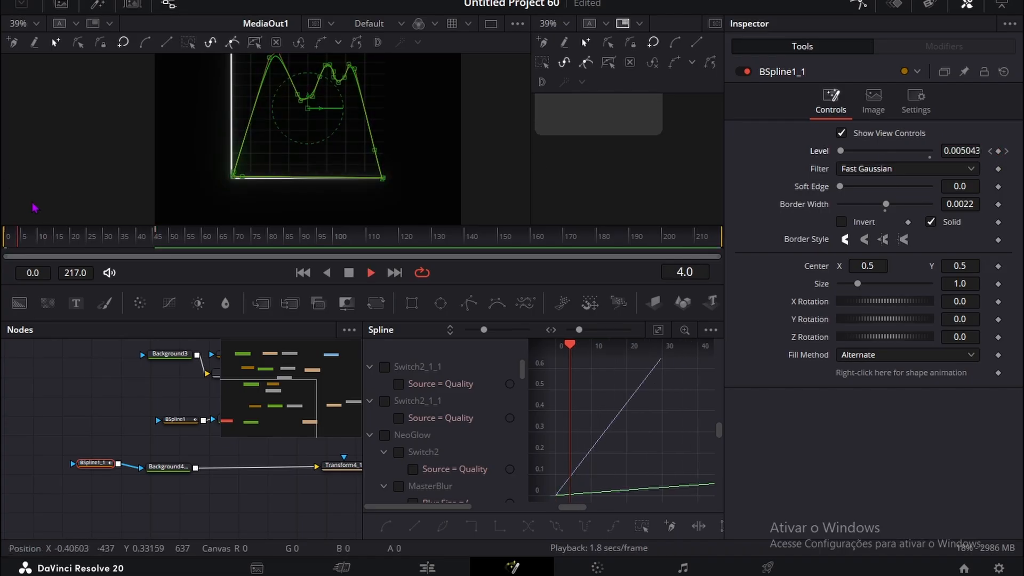
Step: Set BSpline1_1's Soft Edge to 0.033 and ease its animation curves, trying In Cubic and settling on Out Cubic
left_click_drag(79, 232, 183, 236)
scroll(637, 420, "down", 6)
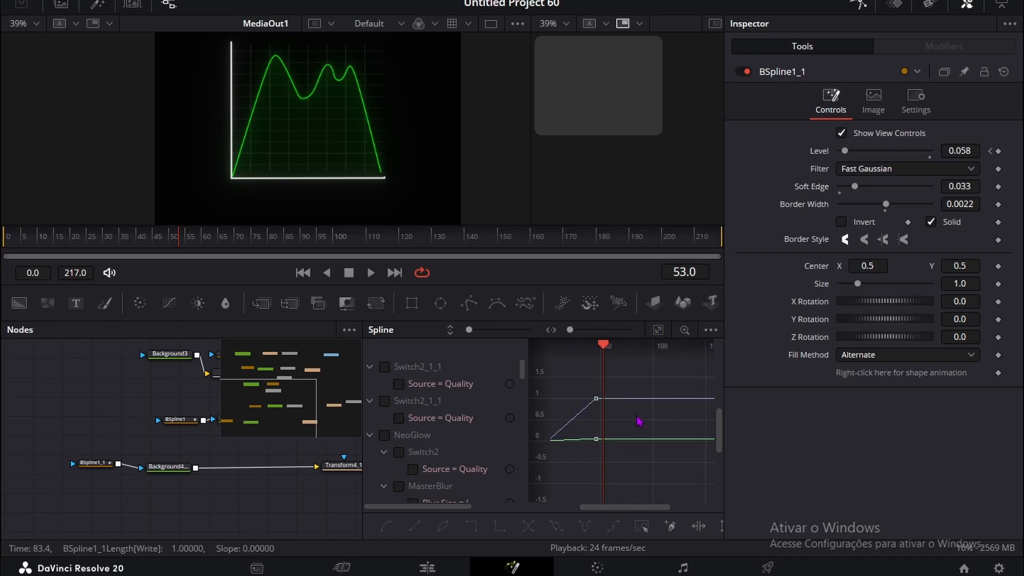
right_click(570, 381)
mouse_move(661, 282)
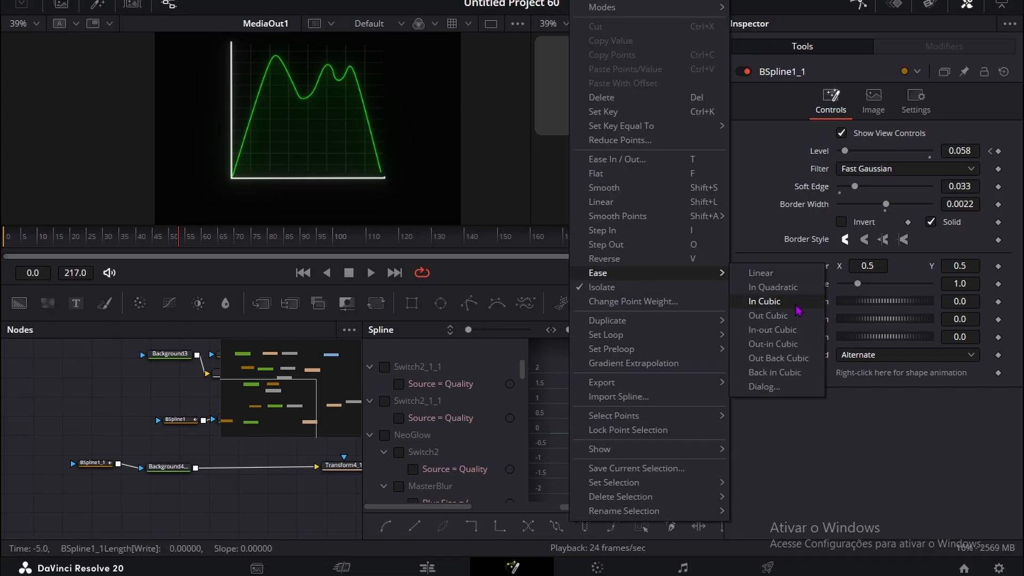
left_click(775, 311)
right_click(645, 462)
mouse_move(709, 274)
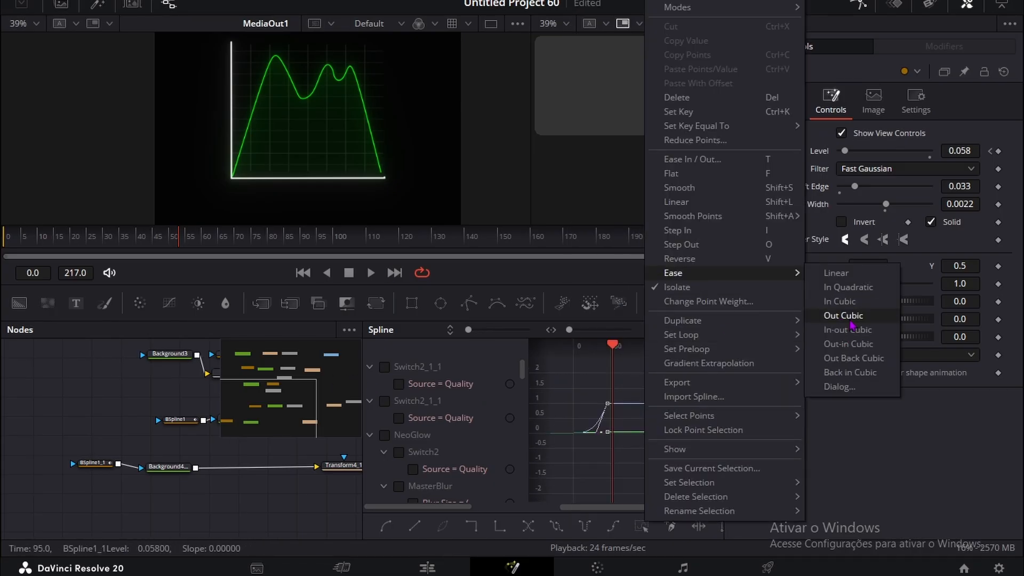
left_click(850, 317)
Step: Play the animation from the first frame to review how the line and its fill appear together
left_click(10, 235)
key("space")
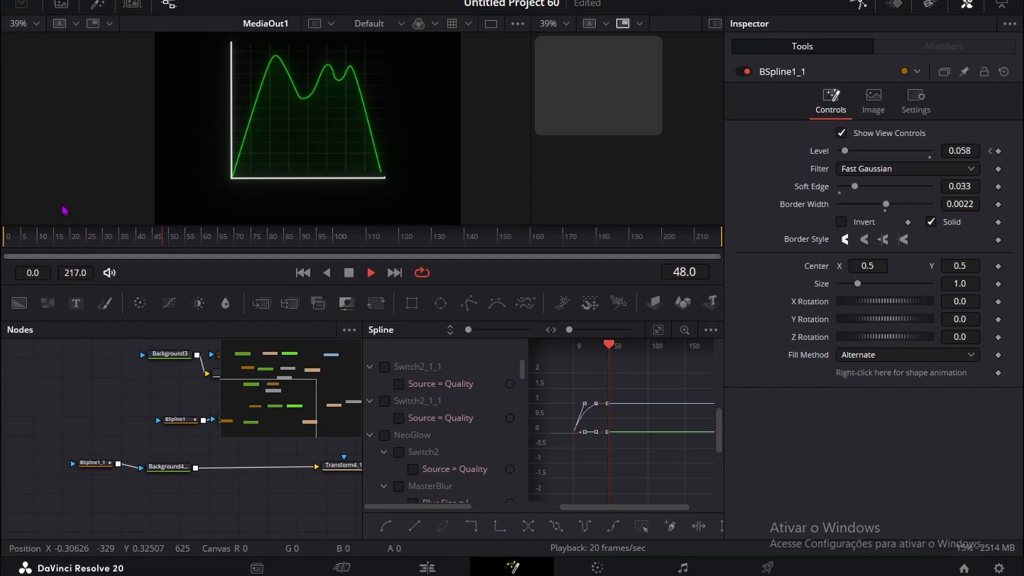
key("space")
left_click(96, 463)
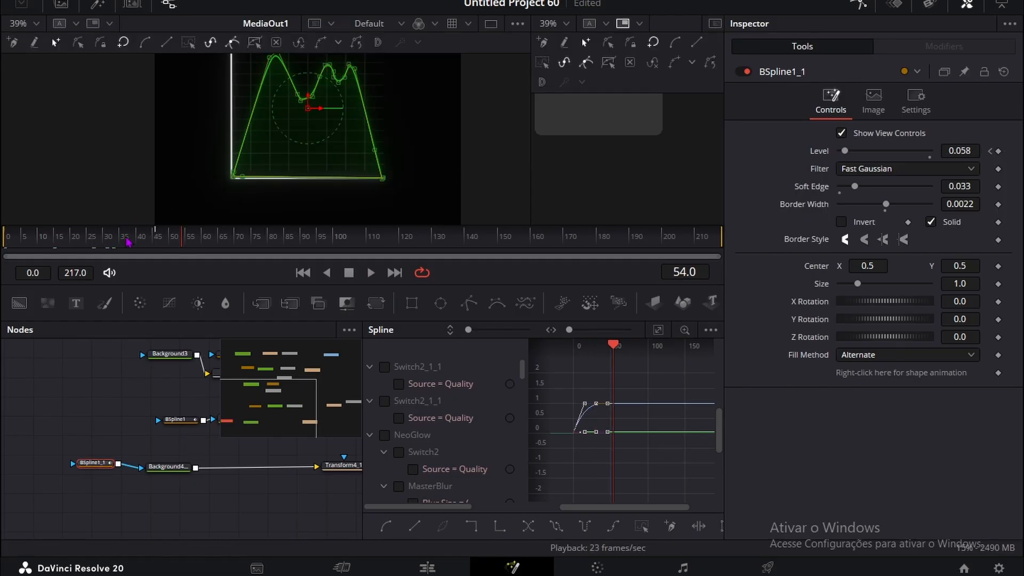
left_click(6, 236)
left_click(141, 419)
key("space")
key("space")
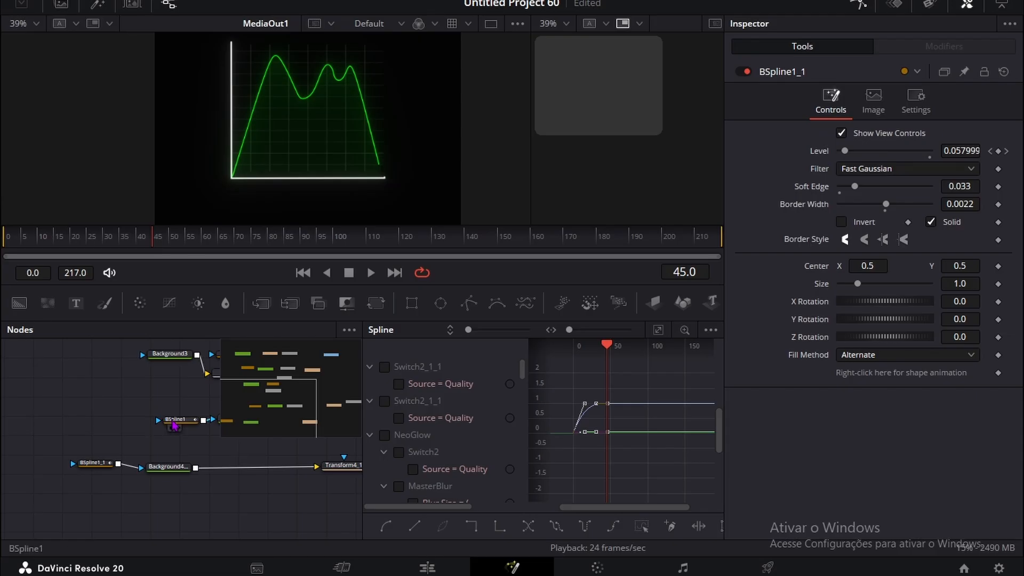
Step: Remove the Level keyframes from BSpline1_1, set a constant Level of 0.039 and play the result
left_click(86, 467)
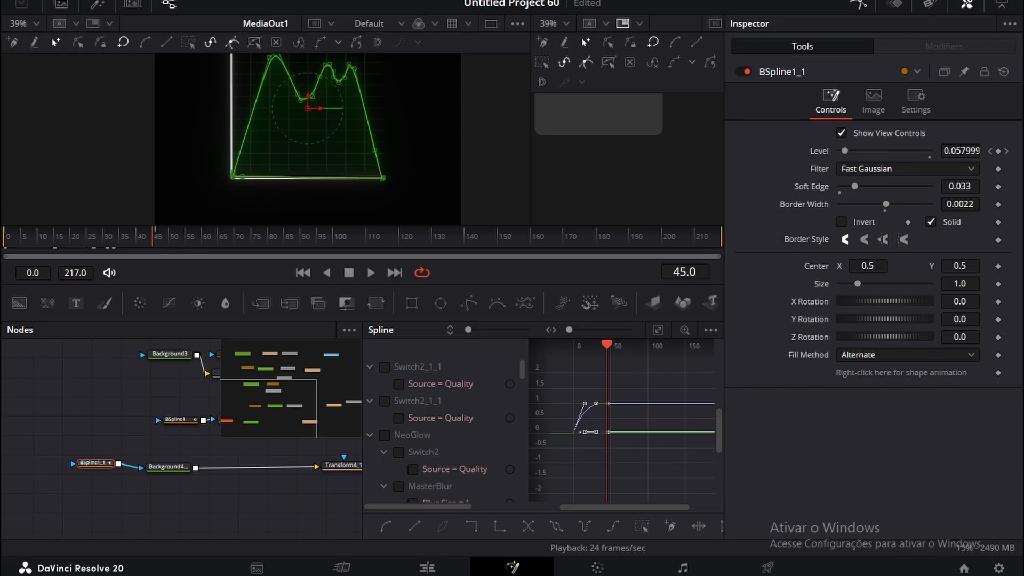
left_click(998, 152)
left_click(998, 152)
left_click(308, 273)
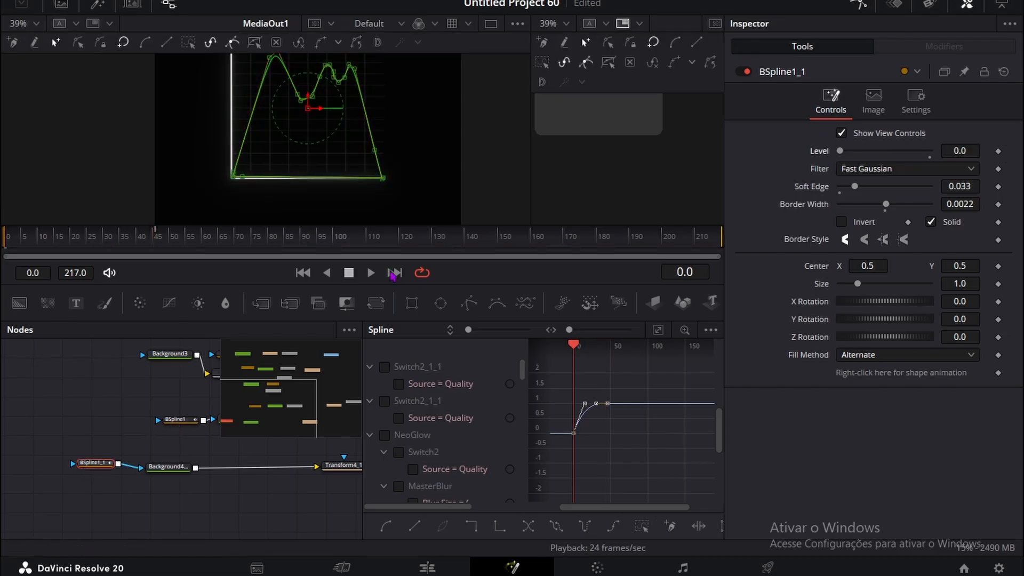
left_click_drag(959, 151, 979, 150)
left_click(39, 360)
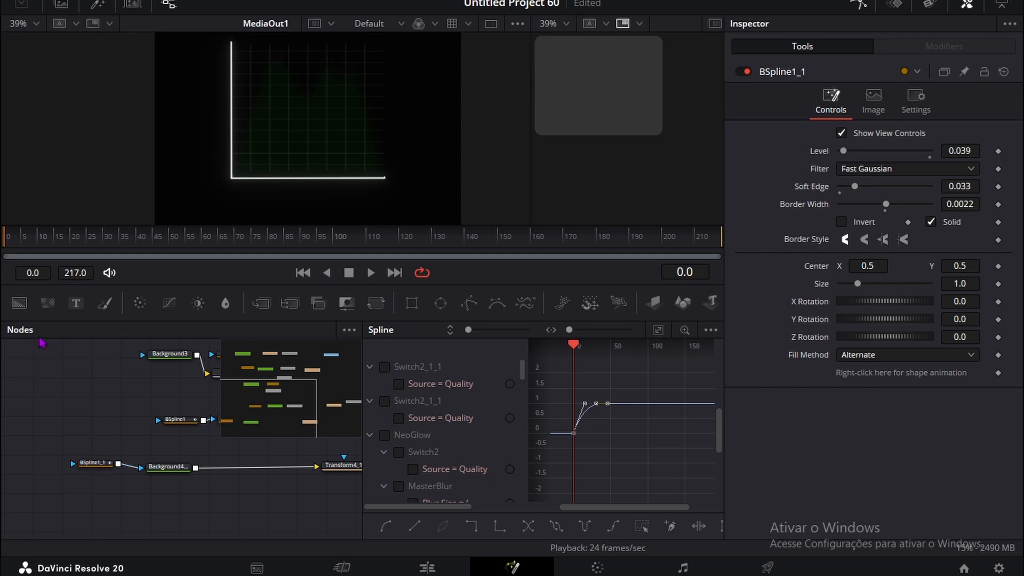
key("space")
key("space")
Step: Keyframe BSpline1_1's Level from 0.0 at frame 34 to 0.039 at about frame 44, and play the fade-in
left_click(92, 465)
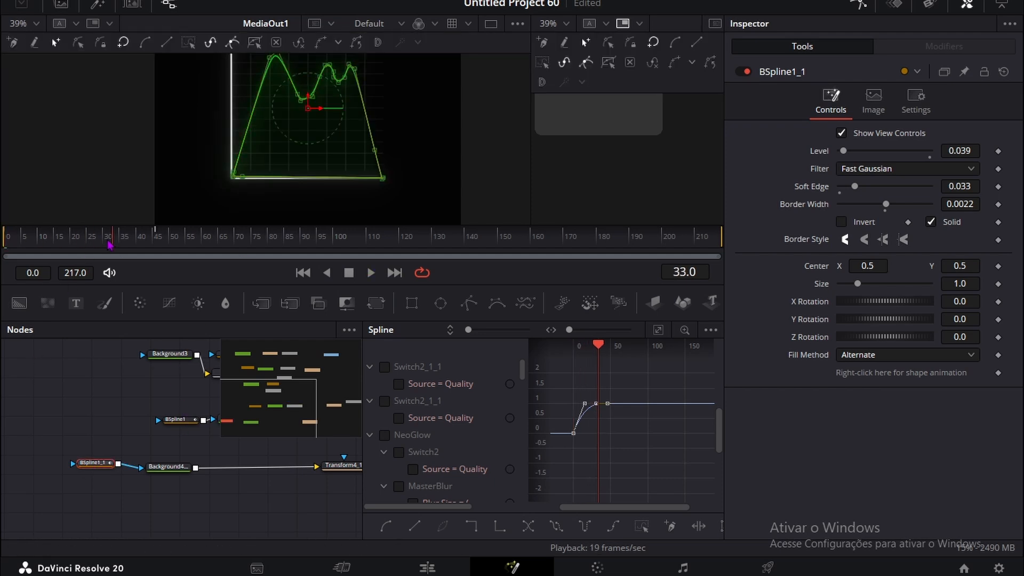
left_click_drag(109, 240, 194, 237)
left_click(999, 152)
left_click(990, 151)
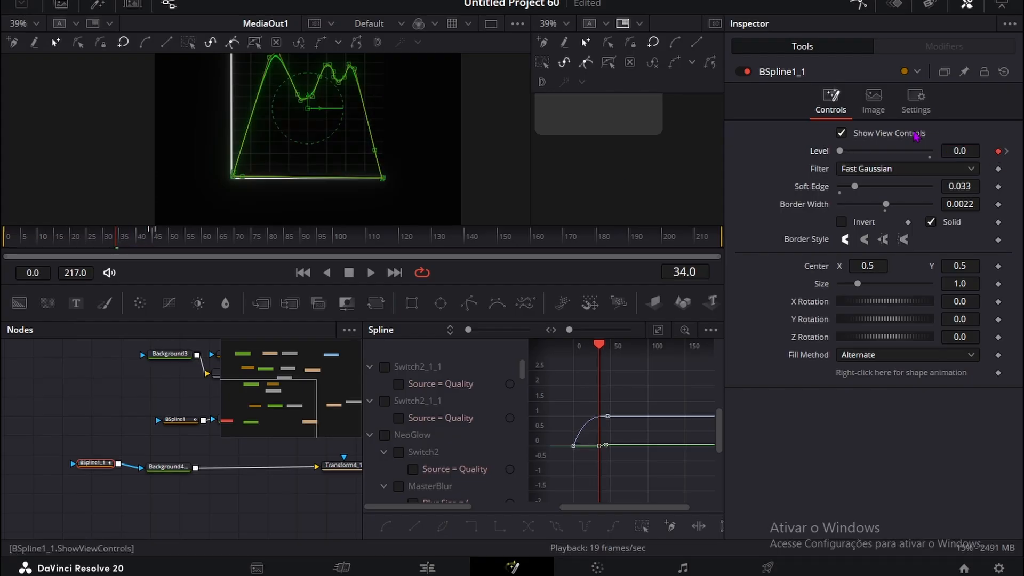
left_click(45, 414)
left_click(94, 238)
key("space")
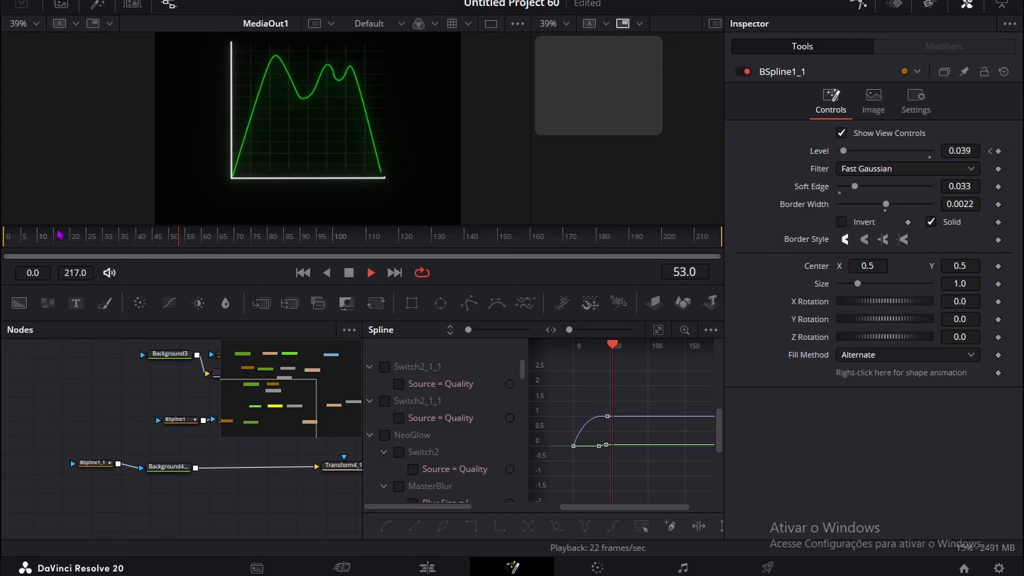
Step: Replay the animation from the first frame to check the fill's fade-in against the line
key("space")
left_click(6, 235)
key("space")
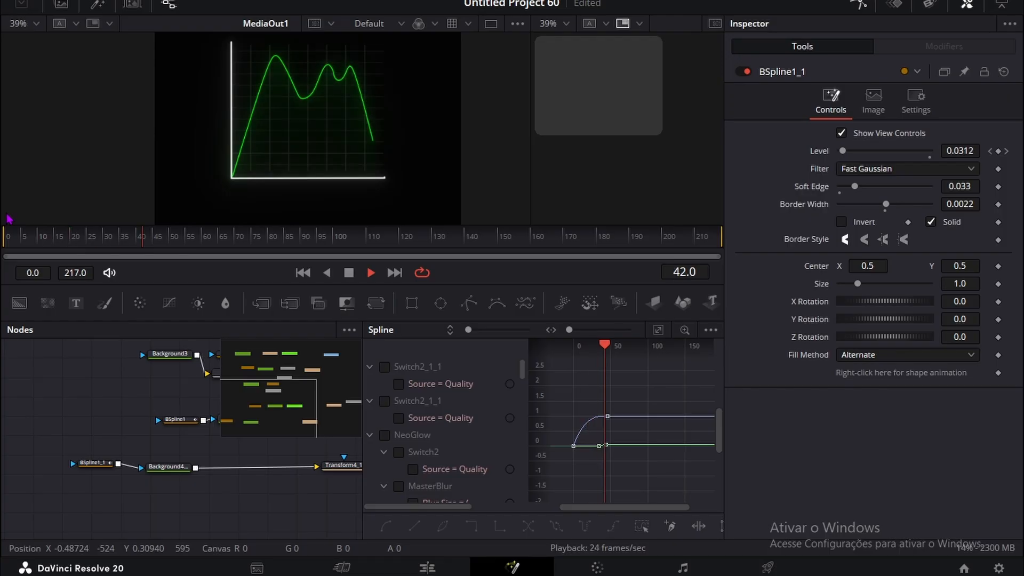
key("space")
Step: Keyframe Background4's color as green at frame 14, with Red at 0.0 and Green at 1.0
left_click(175, 420)
left_click_drag(31, 237, 4, 238)
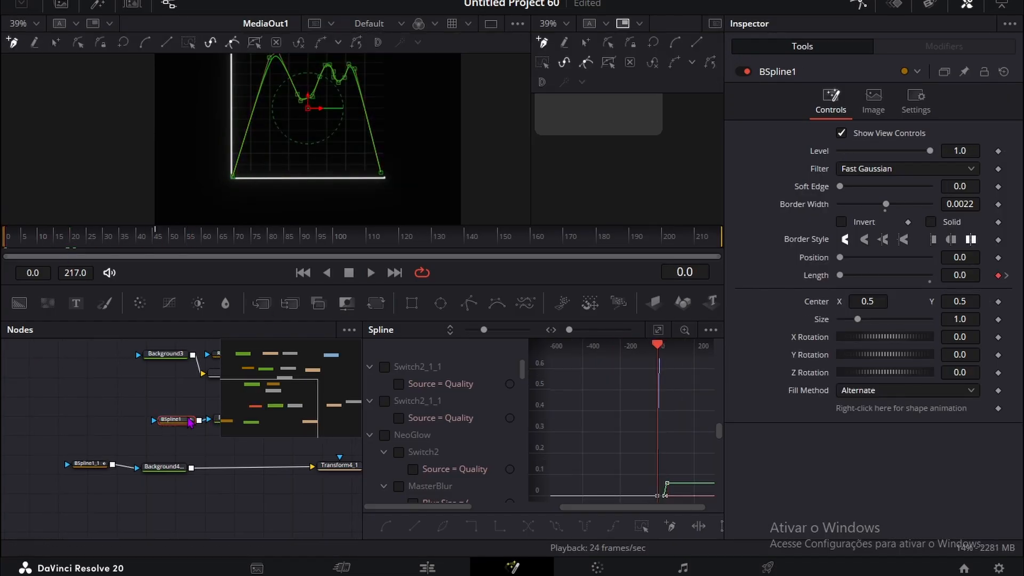
scroll(229, 470, "up", 2)
left_click(244, 505)
left_click(859, 6)
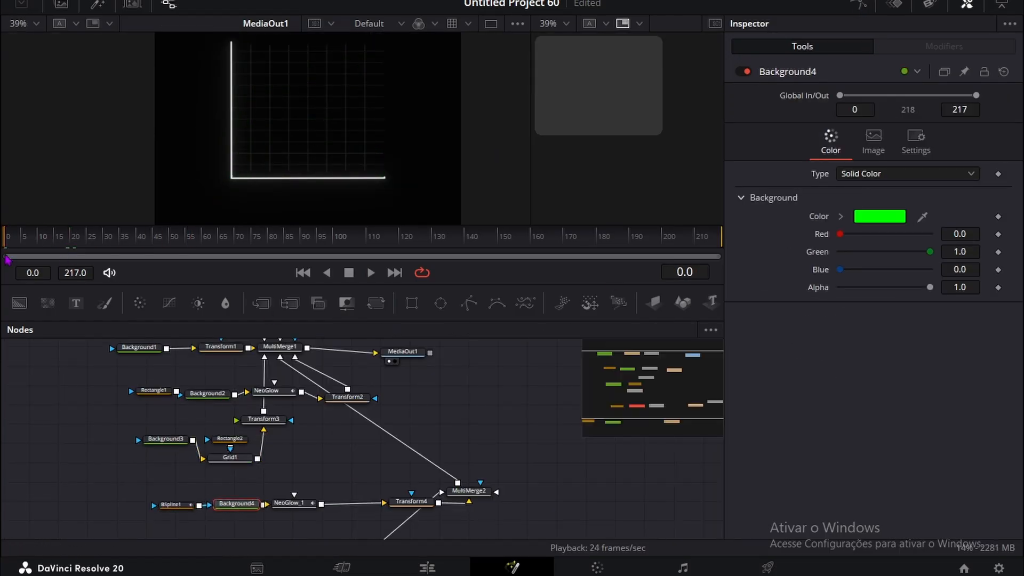
left_click(35, 237)
left_click_drag(33, 239, 50, 237)
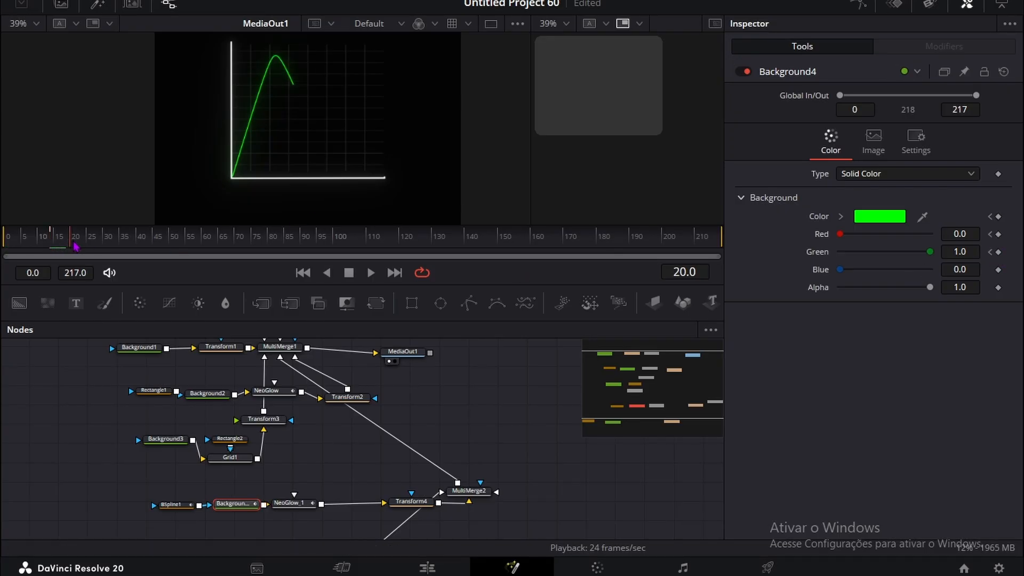
Step: Keyframe Background4's color to red at frame 19 and back to green at frame 24
left_click_drag(75, 245, 109, 246)
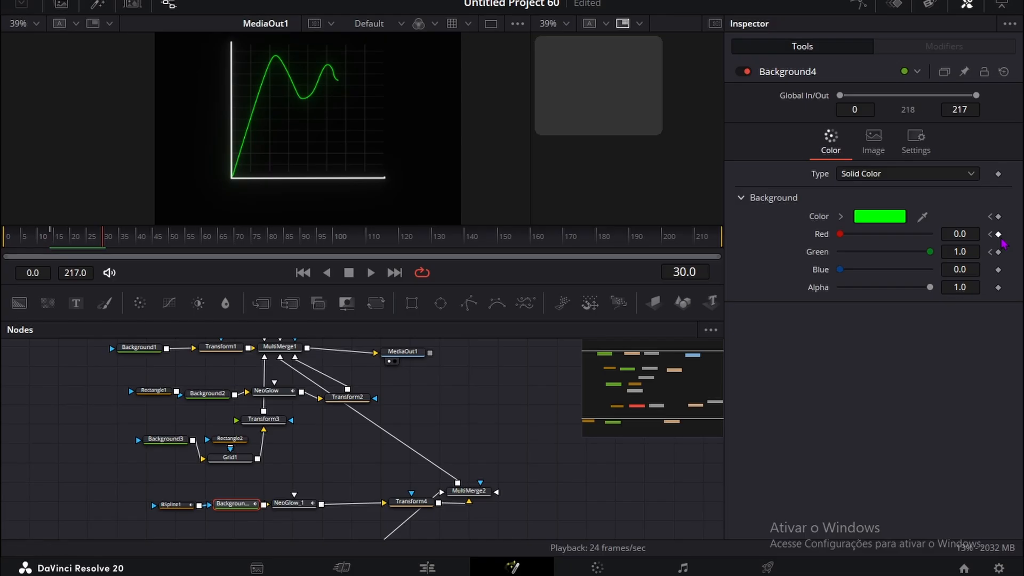
left_click(60, 244)
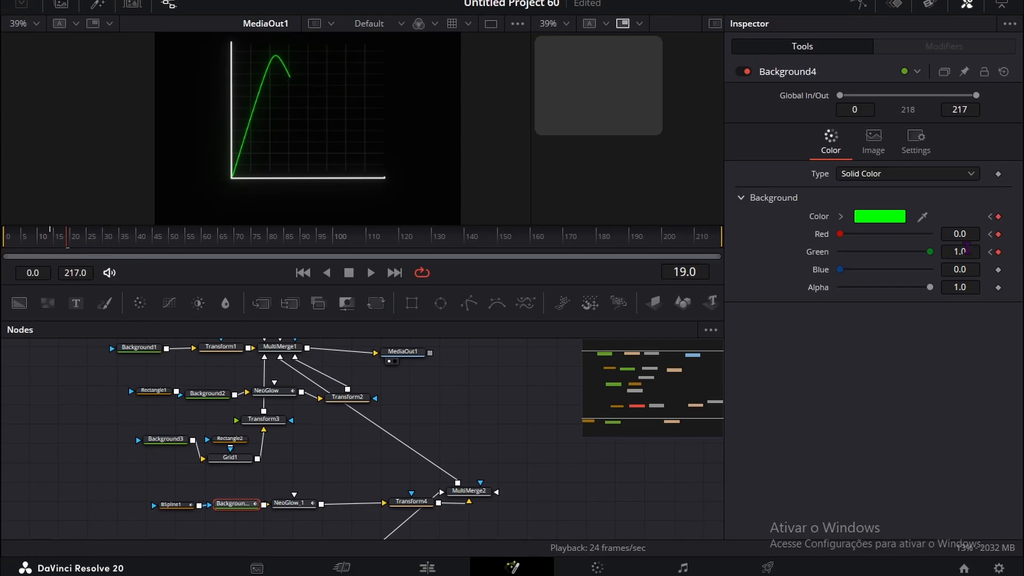
left_click_drag(966, 249, 933, 235)
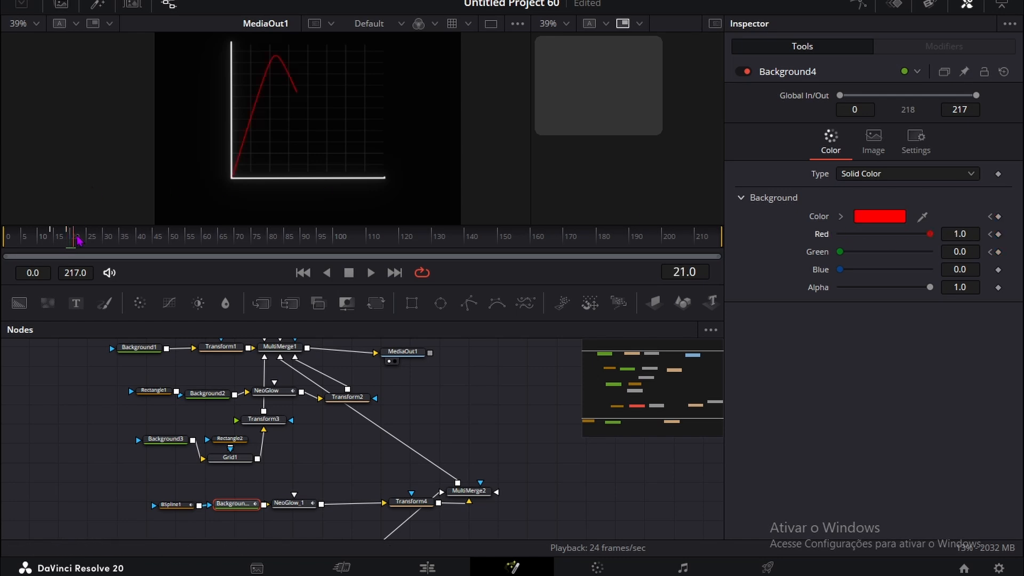
mouse_move(840, 252)
left_mouse_down()
mouse_move(931, 251)
mouse_move(839, 233)
left_mouse_up()
left_click_drag(53, 233, 29, 238)
key("space")
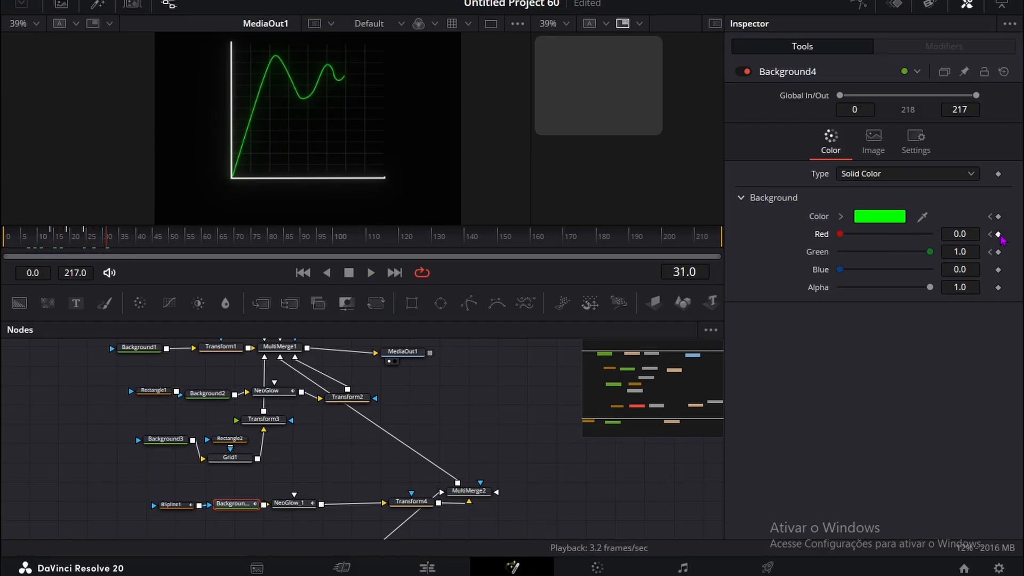
left_click(87, 241)
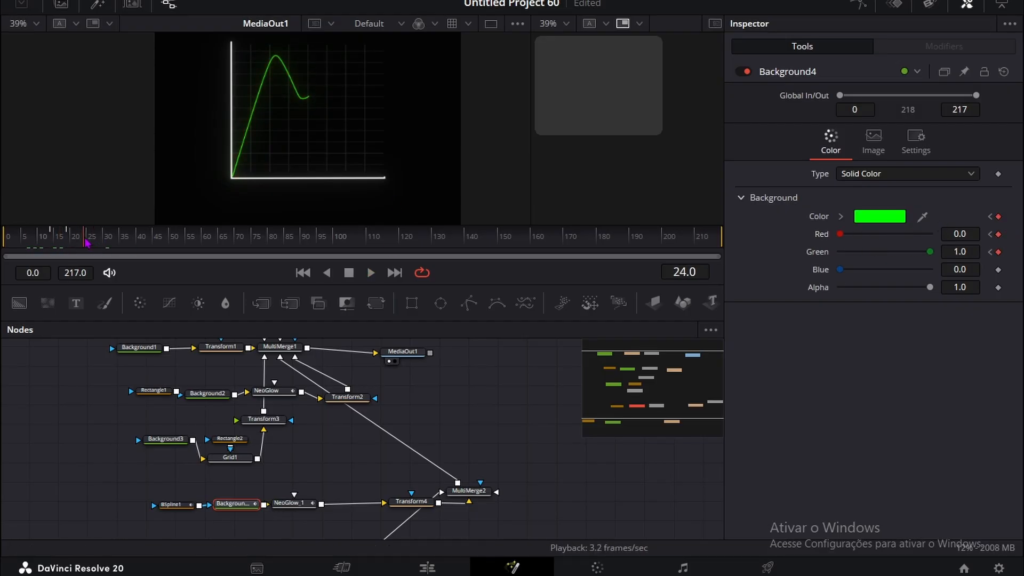
Step: Keyframe Background4's color to red at about frame 30 and back to green at frame 35
left_click(999, 252)
left_click_drag(931, 256, 860, 231)
left_click_drag(106, 240, 123, 238)
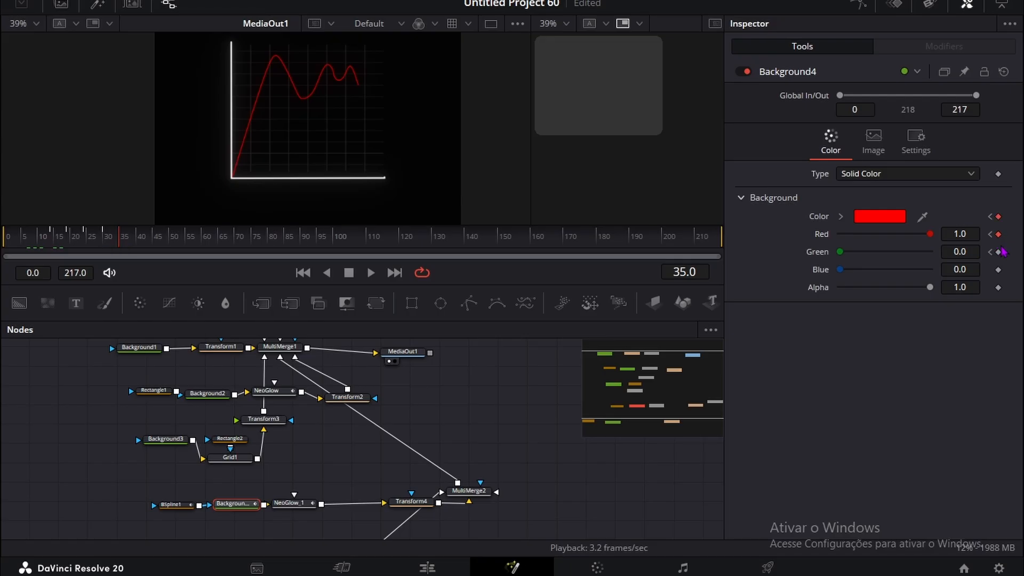
mouse_move(930, 234)
left_mouse_down()
mouse_move(838, 234)
mouse_move(930, 252)
left_mouse_up()
Step: Keyframe Background4's color to red at frame 46 and play the line's color changes from about frame 14
left_click_drag(135, 248, 158, 240)
mouse_move(840, 234)
left_mouse_down()
mouse_move(930, 234)
mouse_move(917, 252)
mouse_move(839, 252)
left_mouse_up()
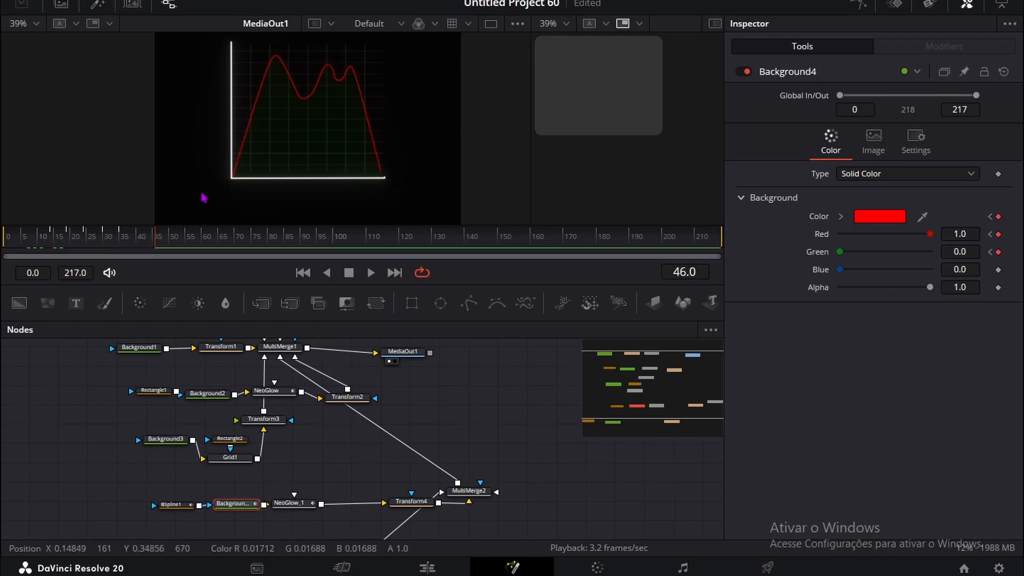
left_click(51, 238)
key("space")
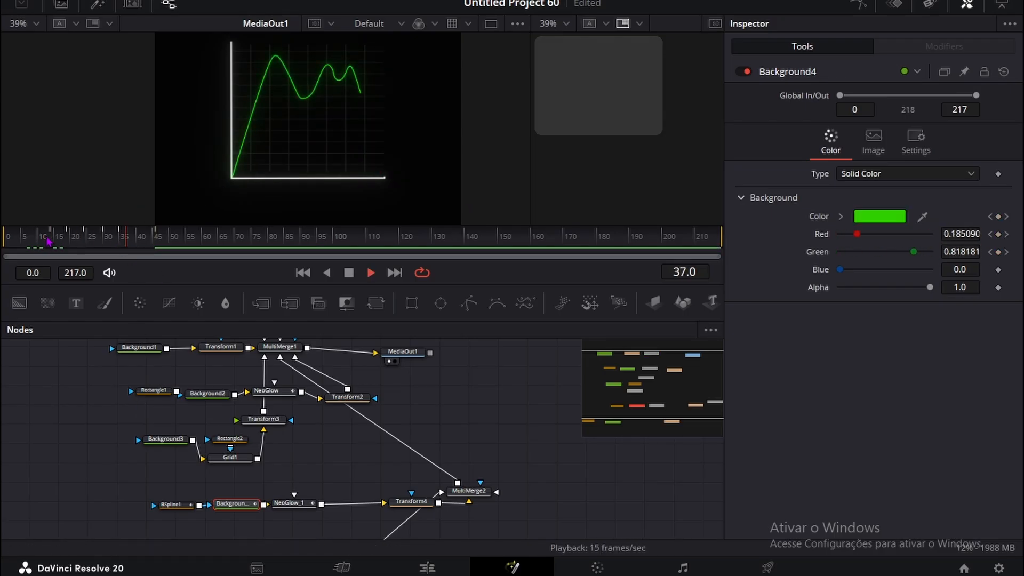
key("space")
Step: Keyframe Background4_1's color as green at frame 14 and red at frame 19, with Red 1.0 and Green 0.0
left_click(55, 238)
mouse_move(60, 238)
left_mouse_down()
mouse_move(192, 239)
mouse_move(51, 237)
left_mouse_up()
scroll(173, 514, "down", 3)
left_click(180, 468)
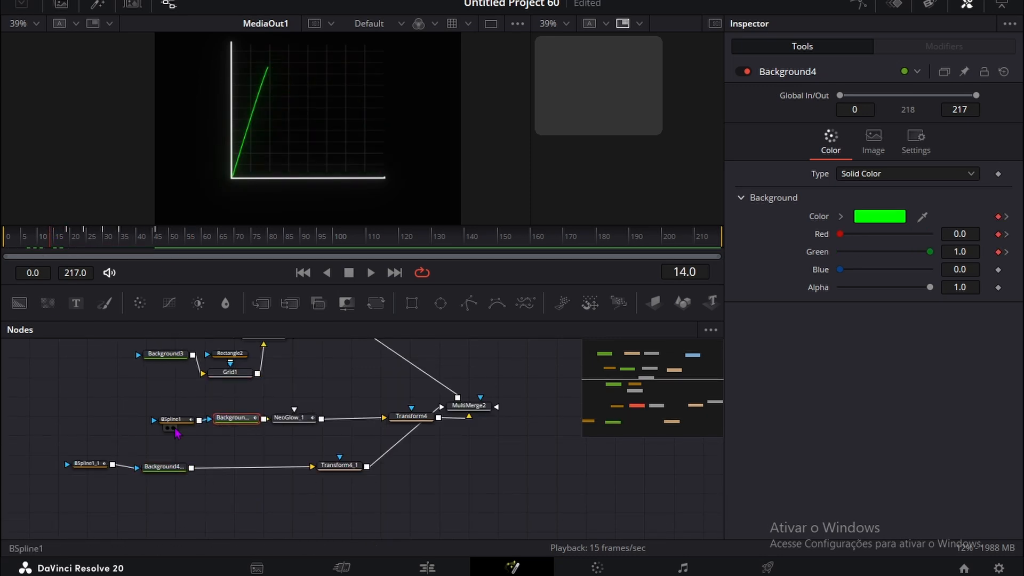
left_click(997, 235)
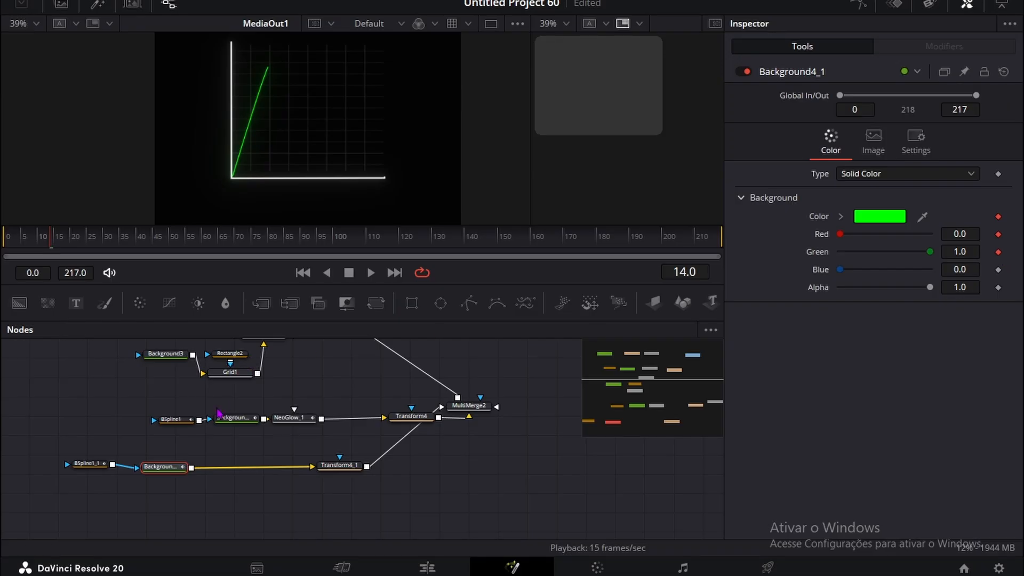
left_click_drag(51, 239, 67, 238)
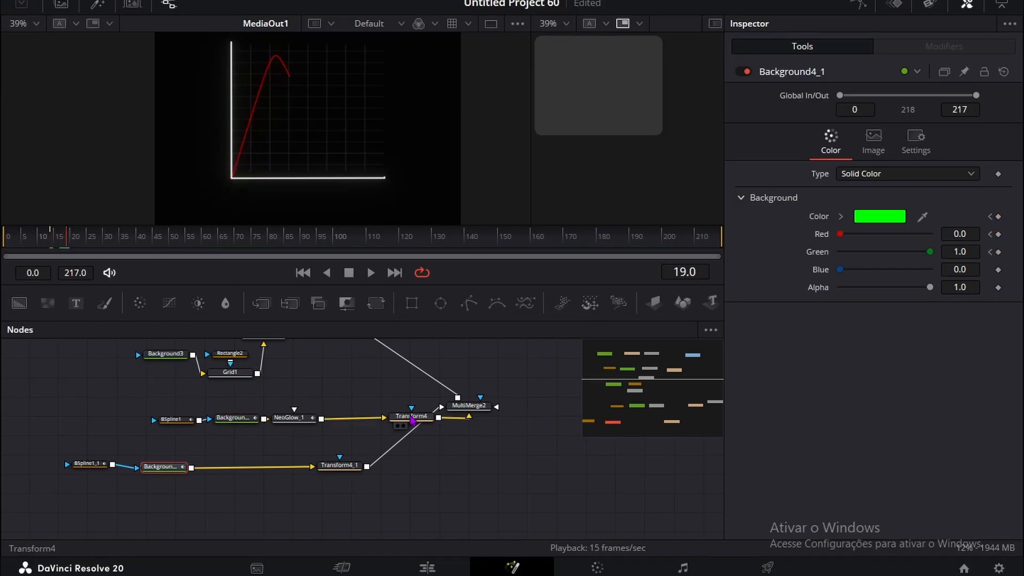
left_click_drag(973, 252, 975, 229)
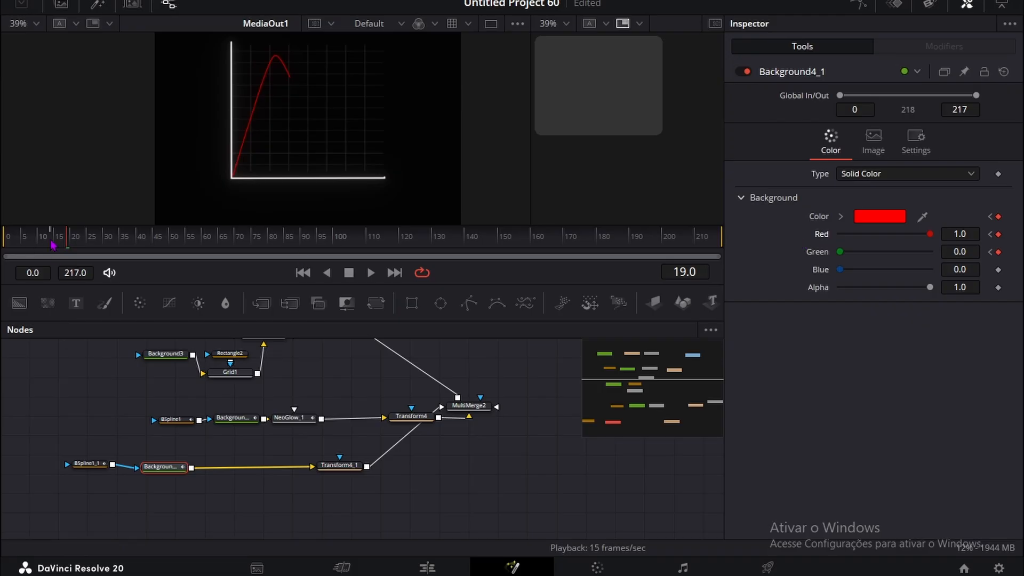
Step: Remove the Red and Green keyframes from Background4_1, leaving its color red
left_click_drag(53, 238, 68, 226)
left_click(989, 234)
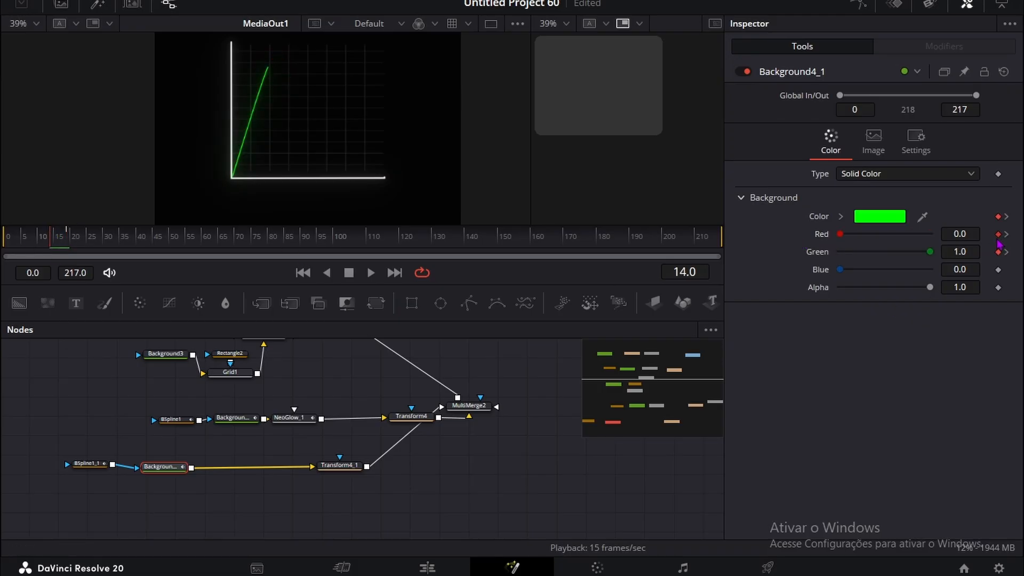
left_click(1005, 251)
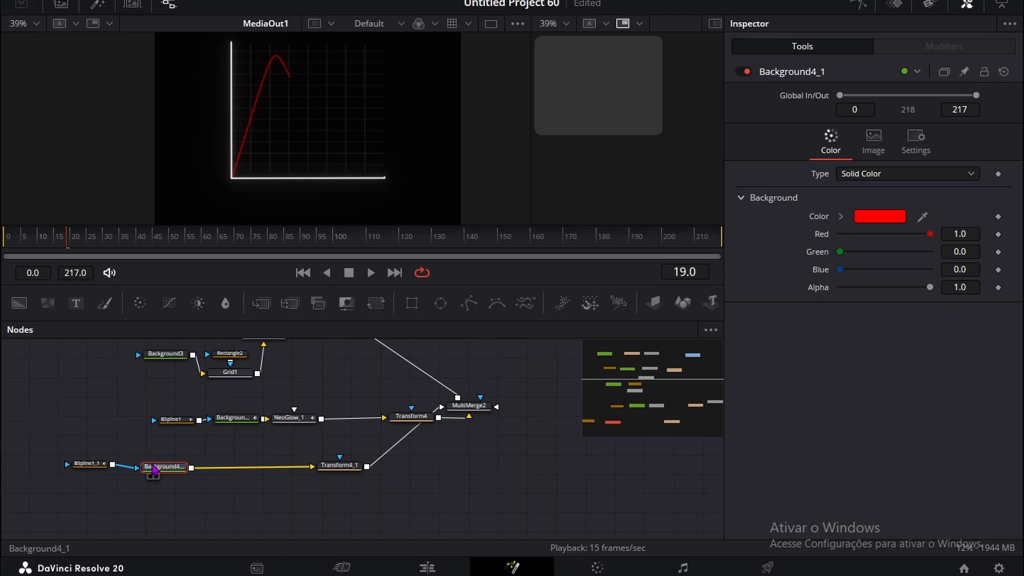
Step: Check when the line changes color and the fill appears, and add Red and Green keyframes to Background4_1 at frames 38 and 46
left_click(233, 417)
left_click(128, 239)
mouse_move(128, 238)
left_mouse_down()
mouse_move(146, 230)
mouse_move(113, 246)
left_mouse_up()
left_click(152, 467)
left_click(89, 463)
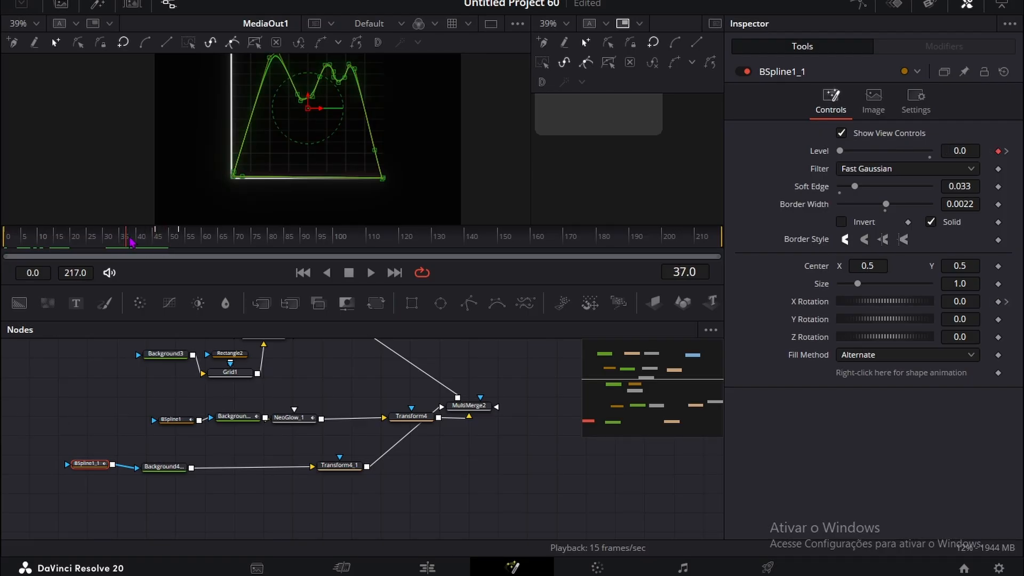
left_click(175, 464)
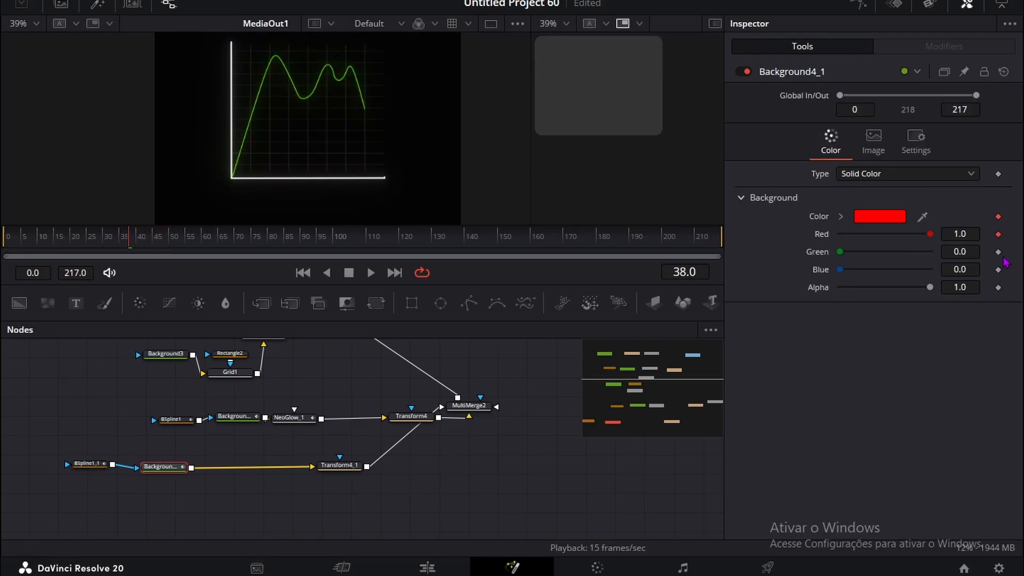
left_click(88, 464)
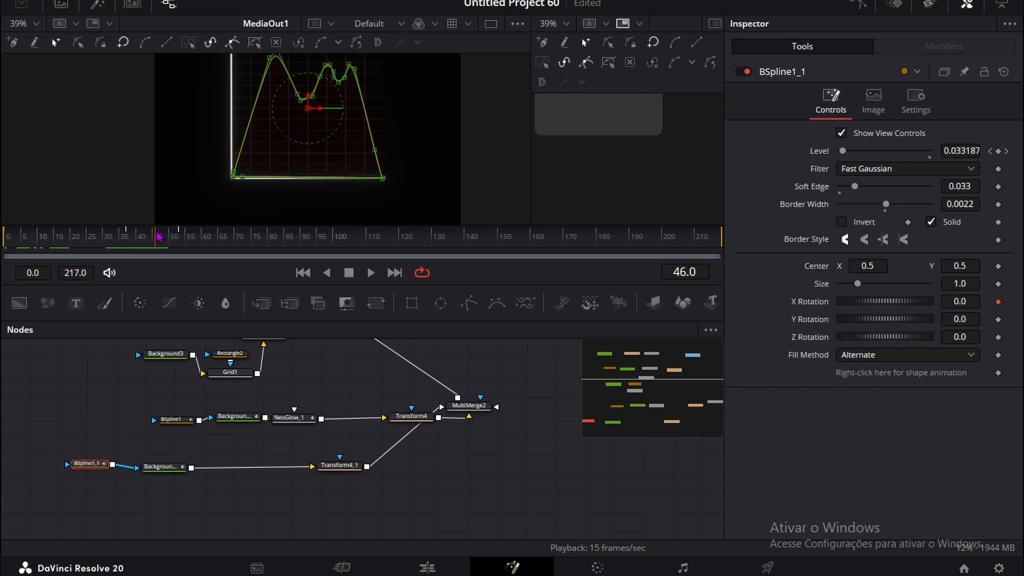
left_click(163, 466)
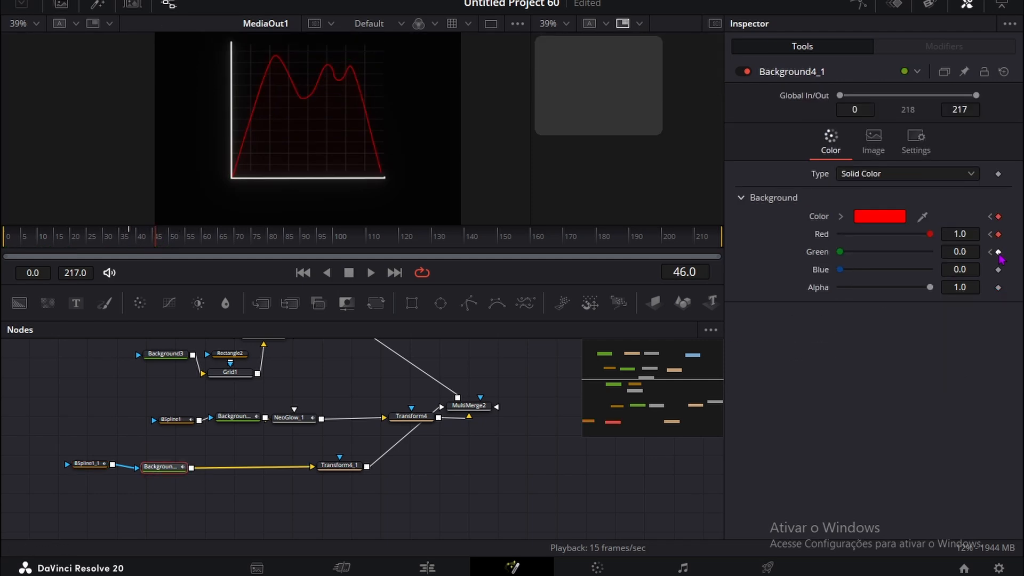
Step: Change Background4_1's color keyframe at frame 38 to green and play the fill's transition to red
left_click(990, 252)
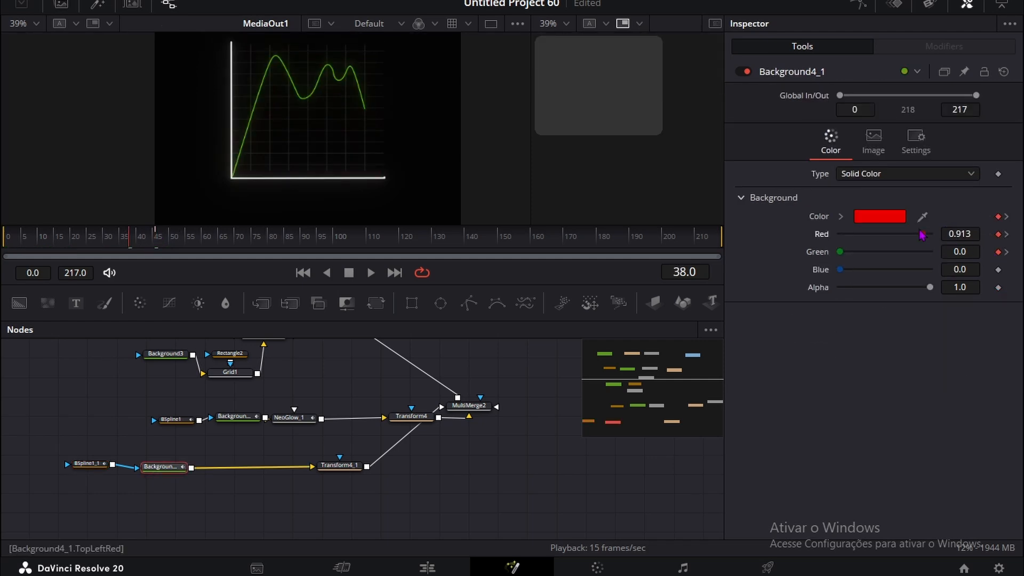
left_click_drag(921, 234, 973, 251)
key("space")
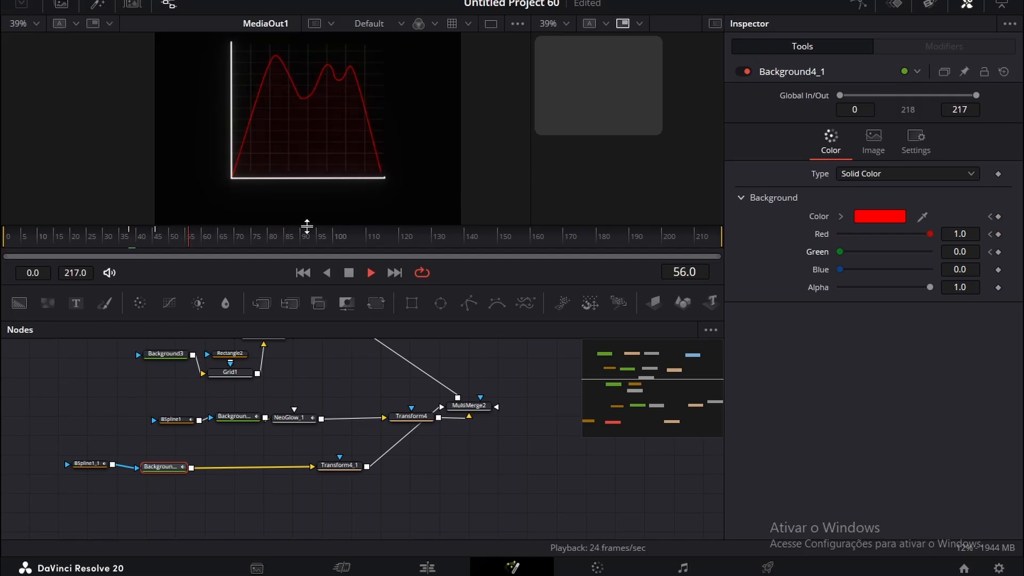
key("space")
Step: Strengthen the line's glow in NeoGlow_1 with Quality at Ultra, Radius 3.0 and Spread 1.83, and scrub the timeline to check it
scroll(228, 418, "up", 2)
left_click(237, 459)
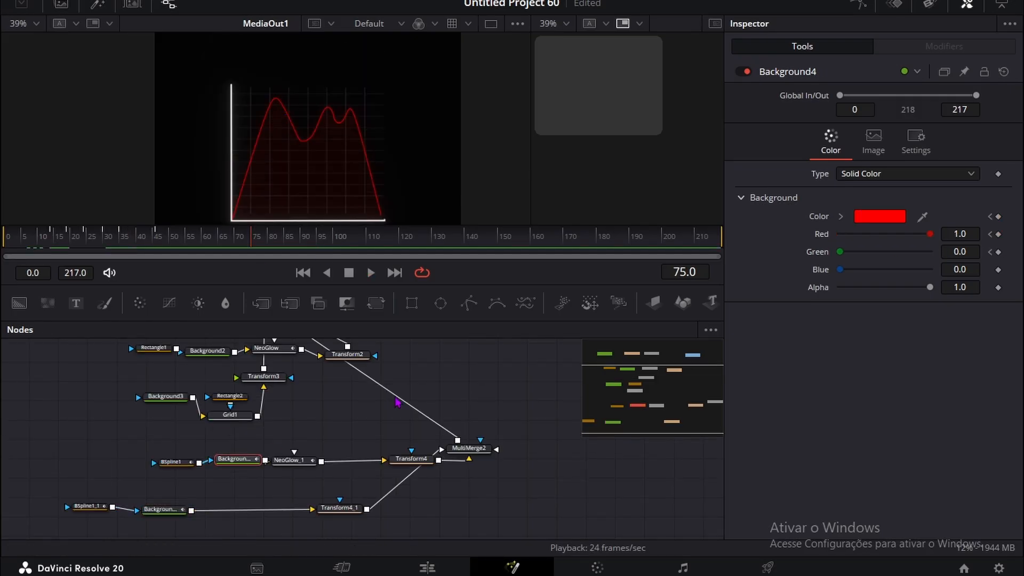
left_click(288, 459)
left_click(864, 216)
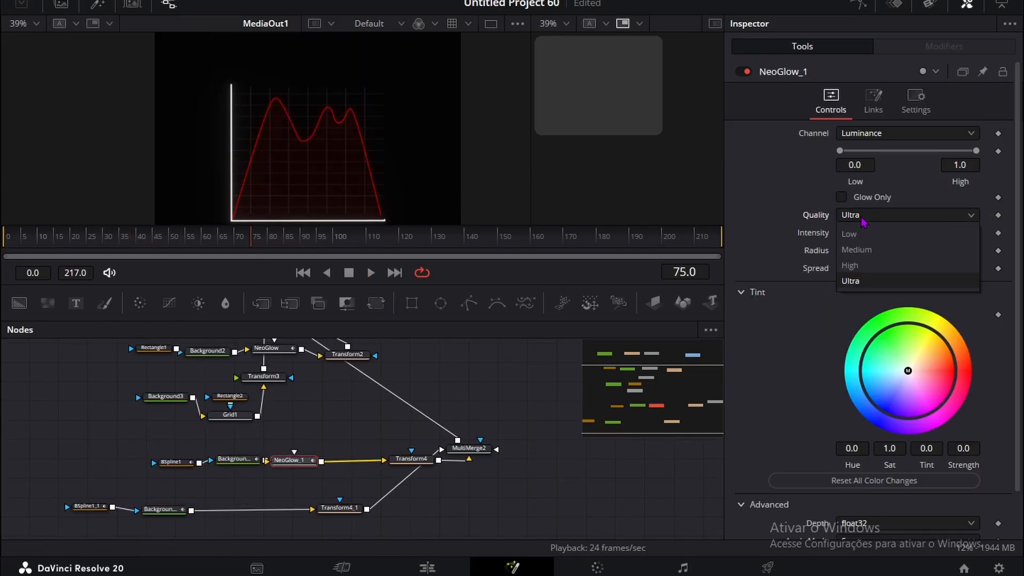
left_click(863, 281)
left_click_drag(899, 268, 898, 267)
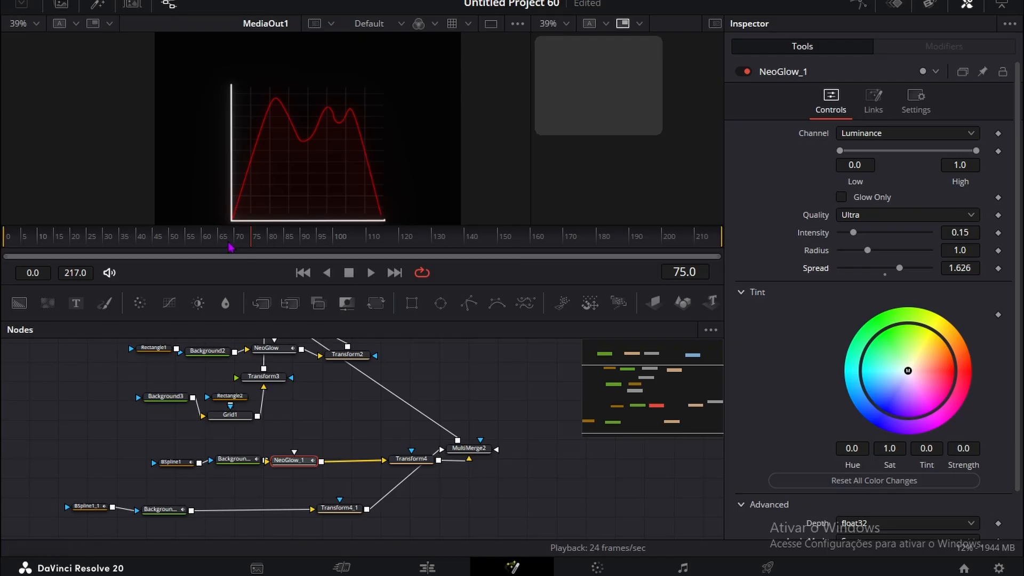
mouse_move(143, 242)
left_mouse_down()
mouse_move(118, 242)
mouse_move(138, 242)
left_mouse_up()
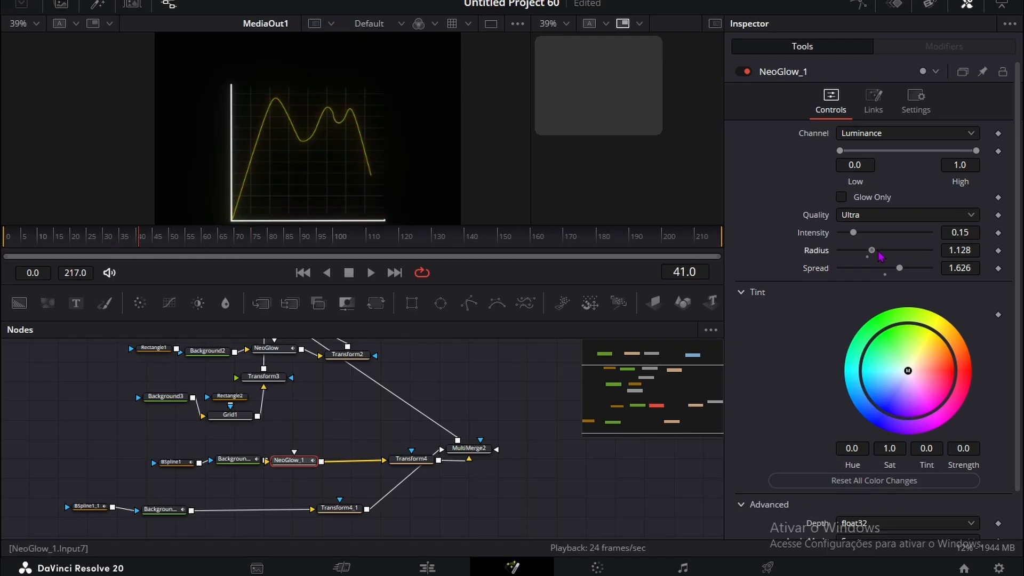
left_click_drag(909, 269, 918, 268)
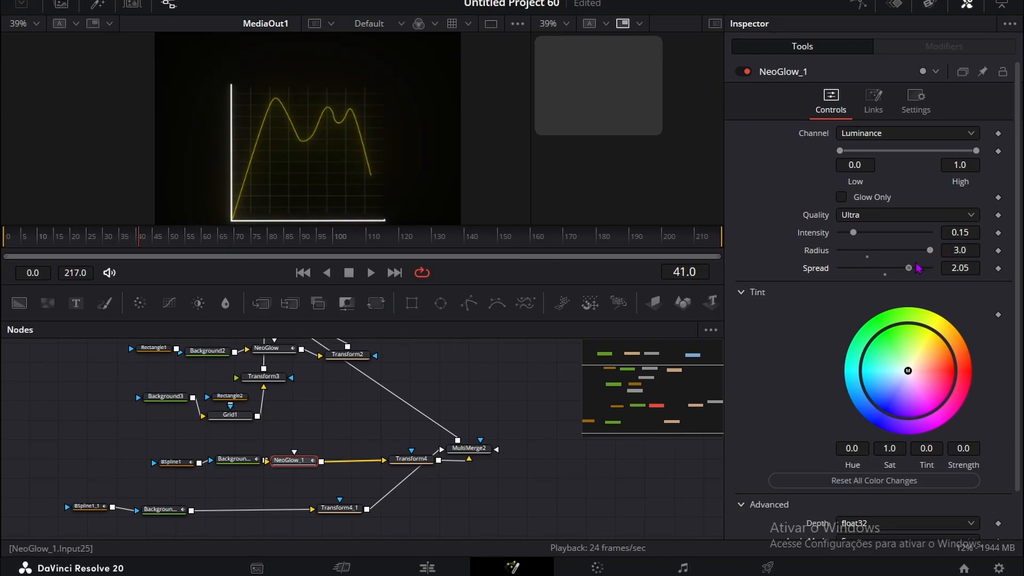
left_click_drag(160, 244, 201, 242)
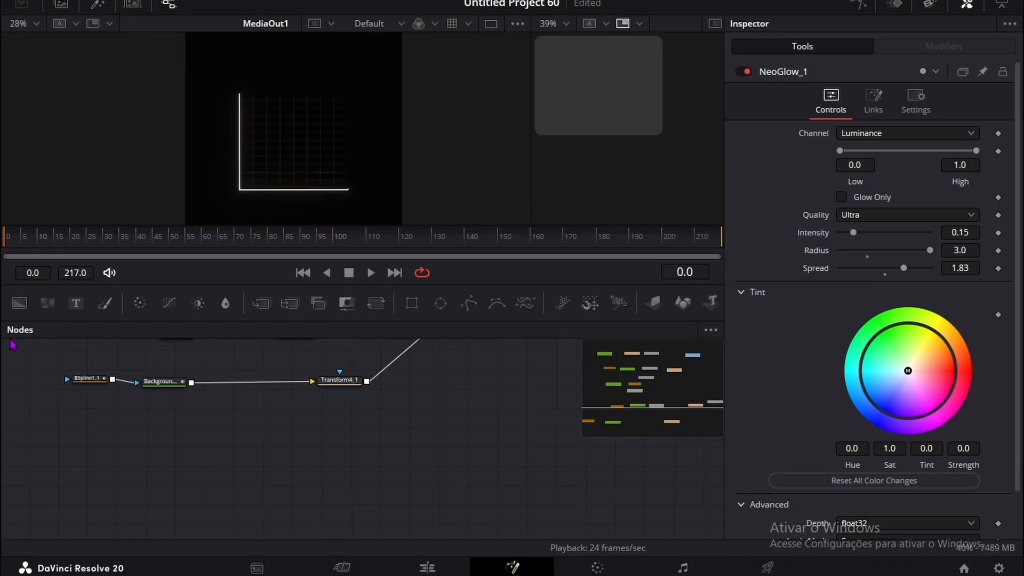
Step: Add a Text node reading MOTIVATION ENDS below the fill branch and attach a Transform (Xf) node to it
left_click_drag(76, 302, 144, 462)
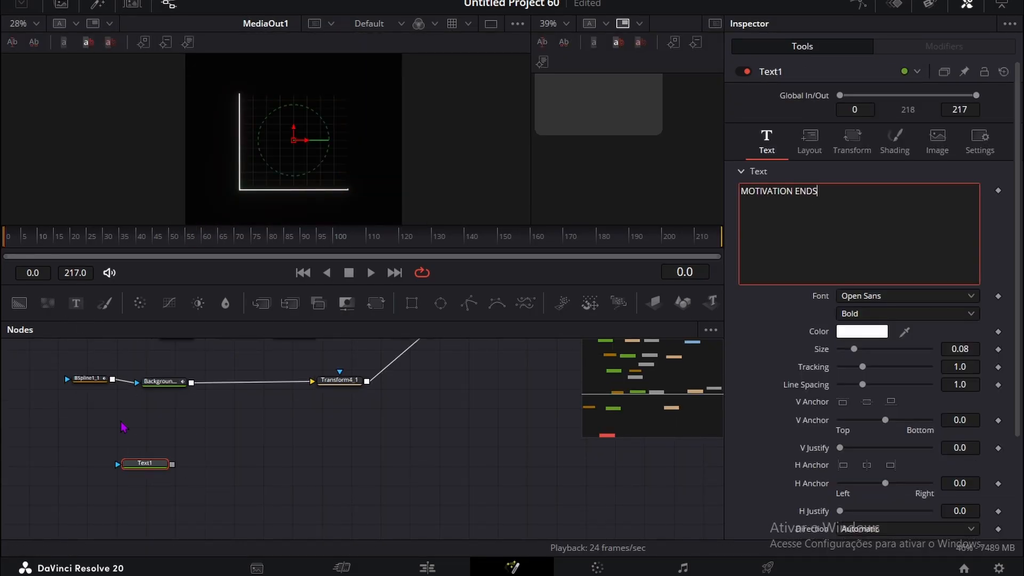
key("shift+space")
type("Transform")
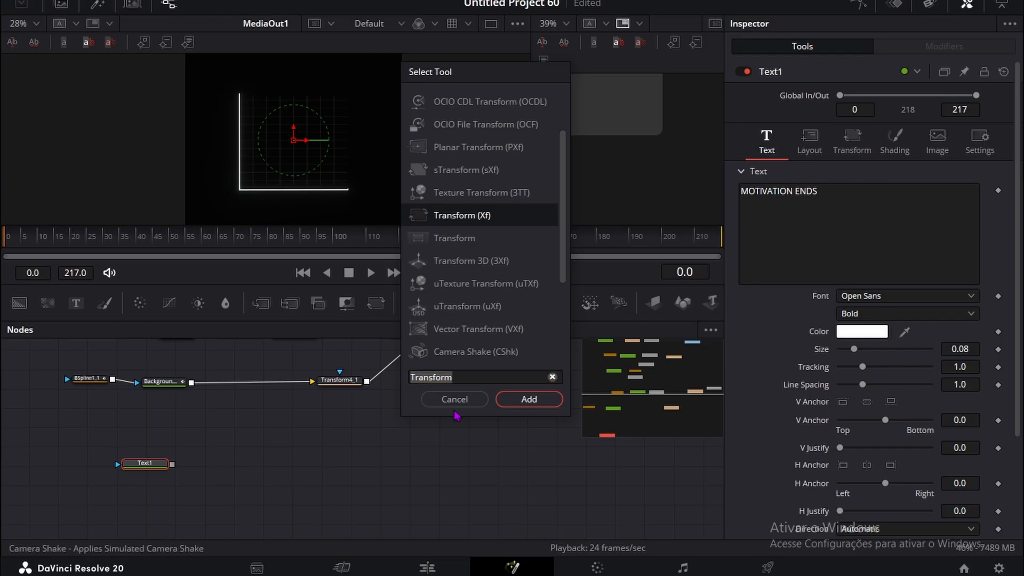
key("Return")
Step: Connect the text's Transform node to MultiMerge1 and raise its Center Y so the title sits above the graph
scroll(269, 413, "up", 5)
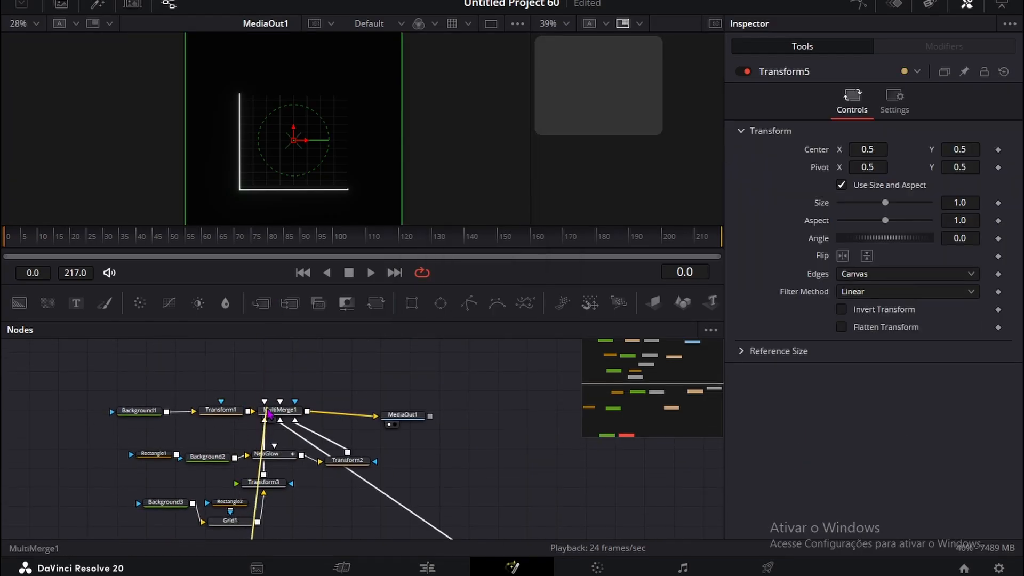
scroll(270, 413, "down", 5)
scroll(221, 408, "up", 2)
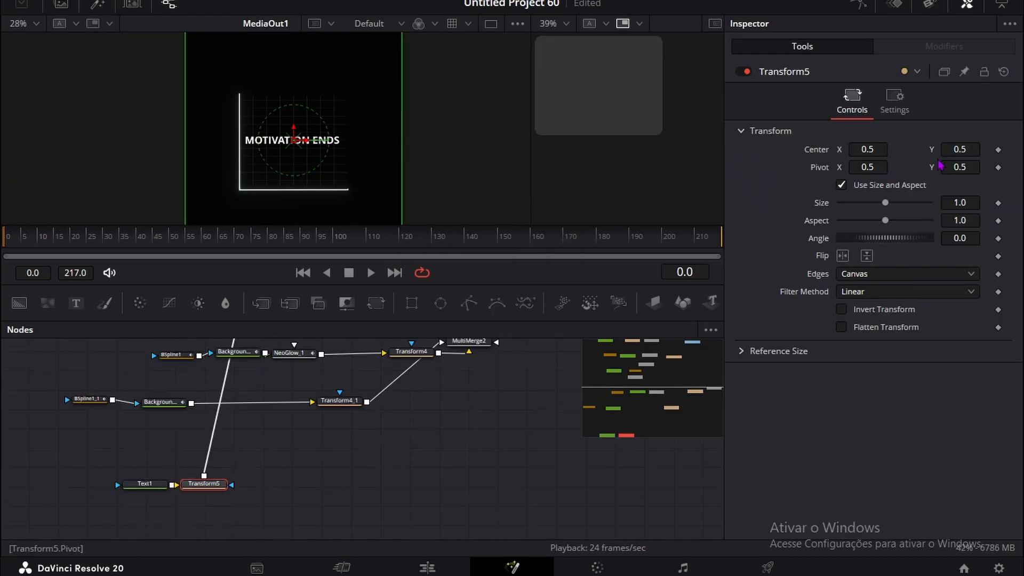
left_click_drag(959, 150, 987, 150)
left_click_drag(986, 150, 1004, 150)
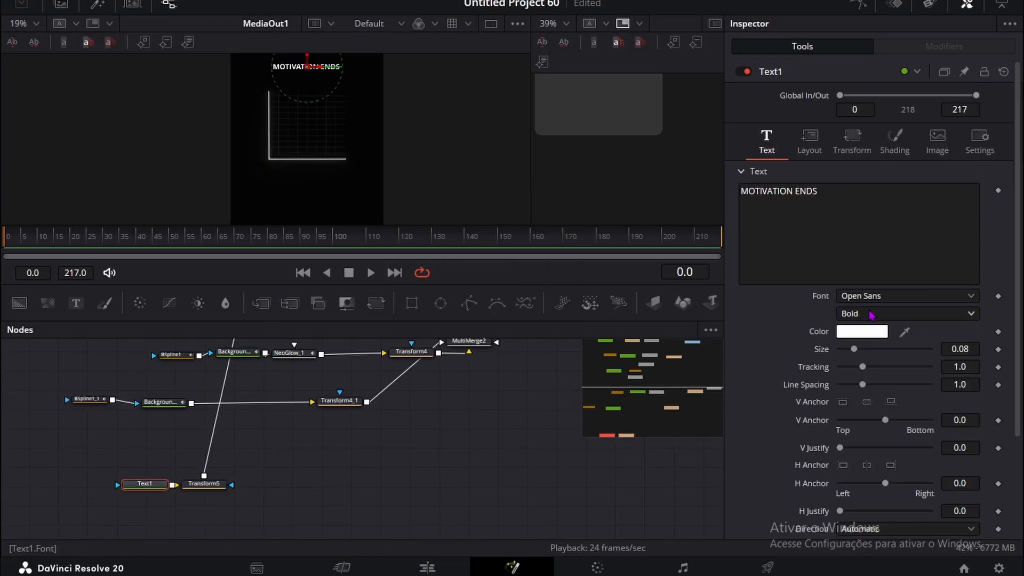
Step: Set the MOTIVATION ENDS title's font style to Regular
left_click(868, 314)
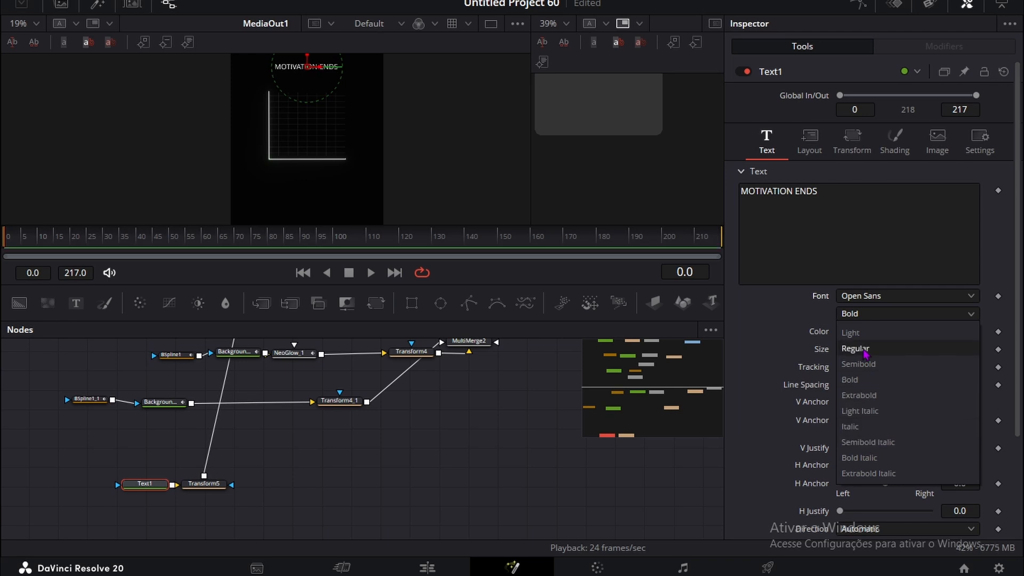
left_click(858, 349)
left_click(298, 442)
Step: Insert a Neo Glow between Text1 and its Transform, set Quality to Medium, and scrub the timeline to check the title
left_click_drag(145, 483, 114, 482)
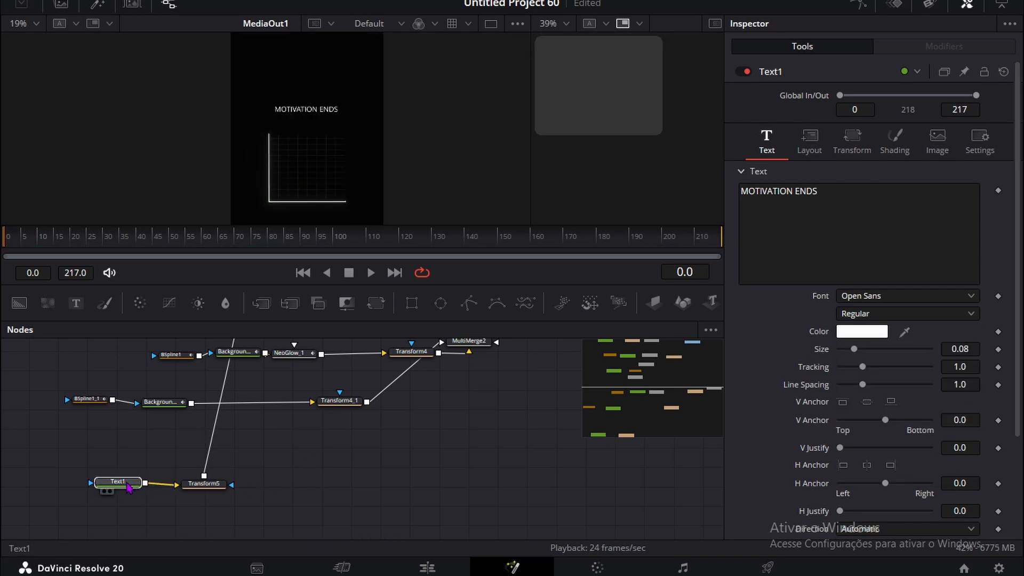
left_click(97, 5)
left_click(37, 54)
left_click(173, 104)
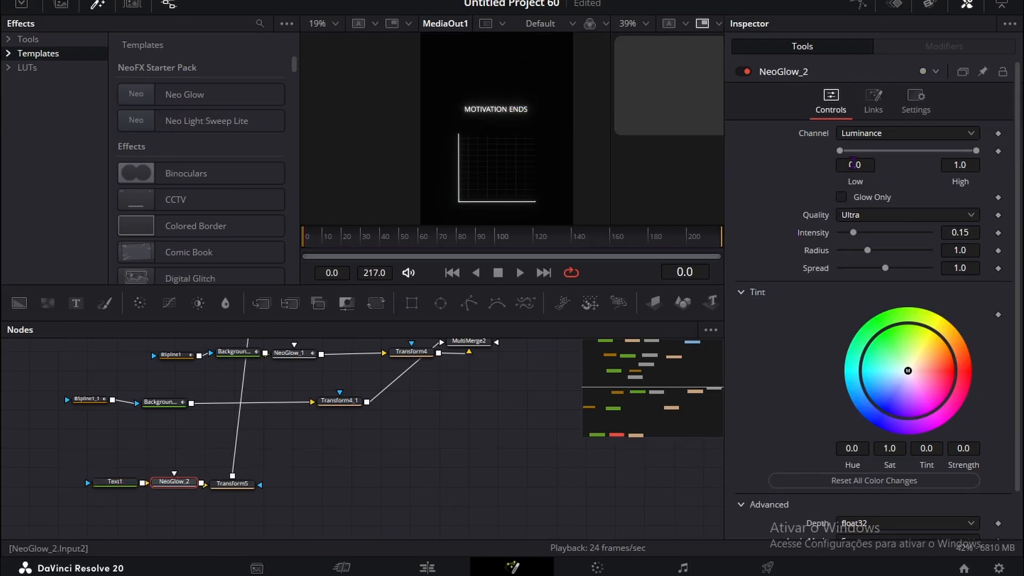
left_click(872, 216)
left_click(872, 251)
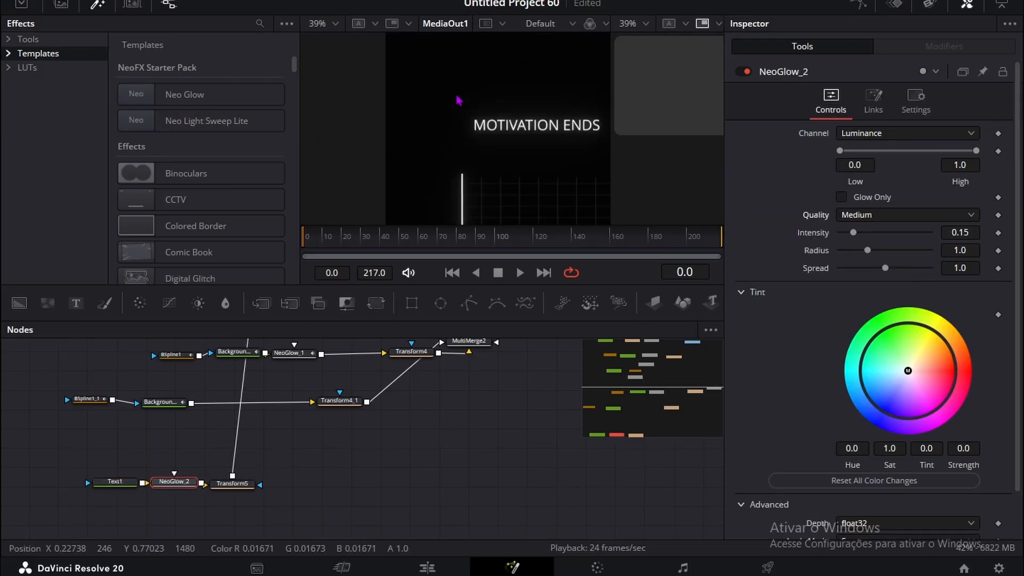
left_click(340, 234)
left_click_drag(342, 235, 394, 235)
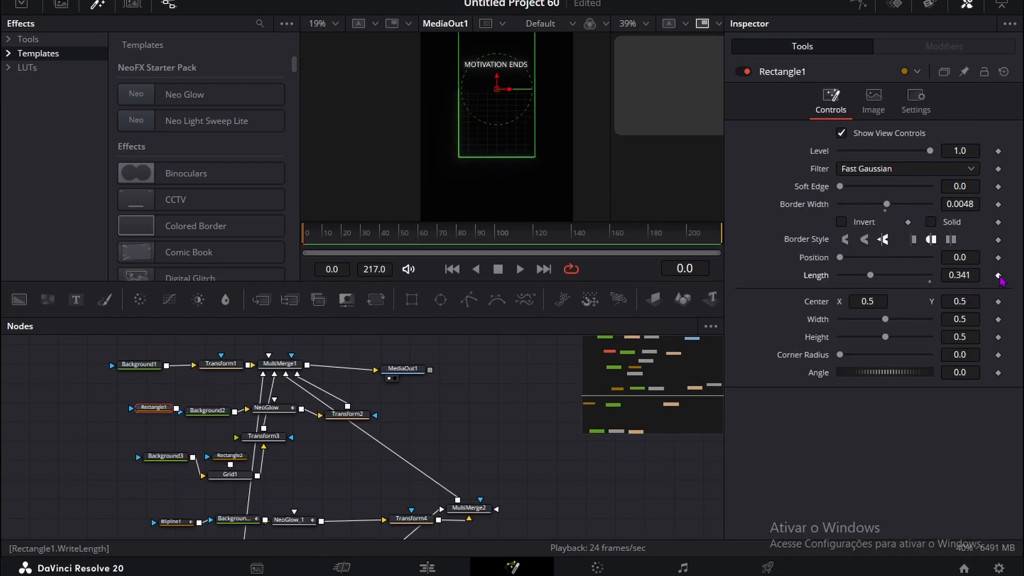
Step: Keyframe Rectangle1's Length from 0.0 at frame 0 to 0.341 at frame 16 and play the axes drawing on
left_click(997, 275)
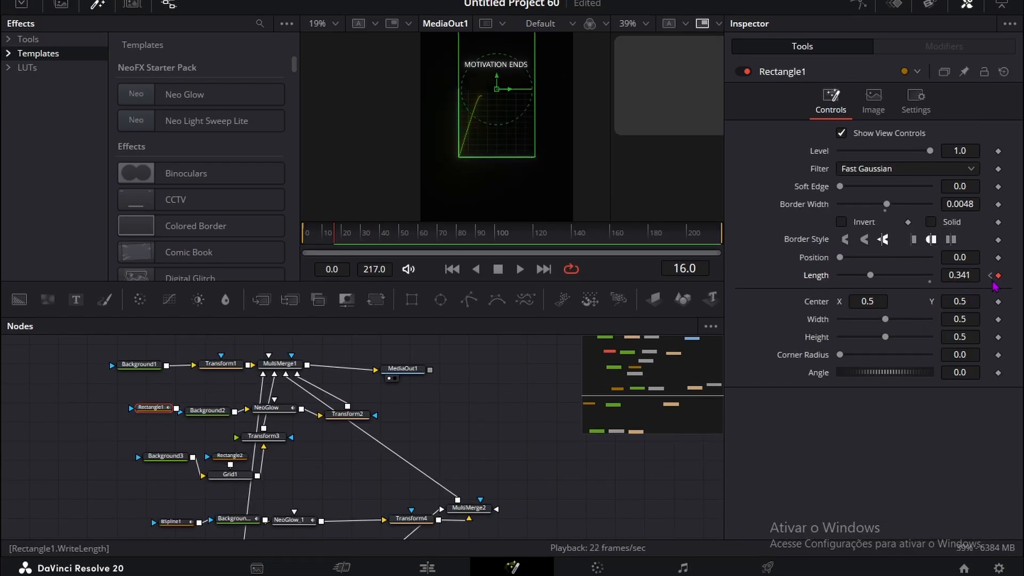
left_click(990, 276)
left_click_drag(959, 275, 843, 275)
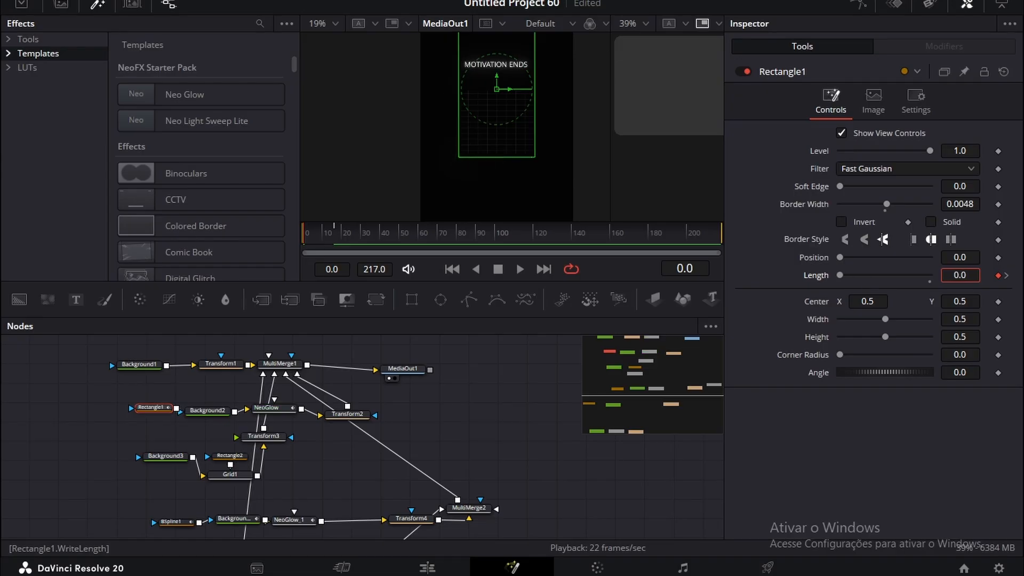
left_click(68, 457)
key("space")
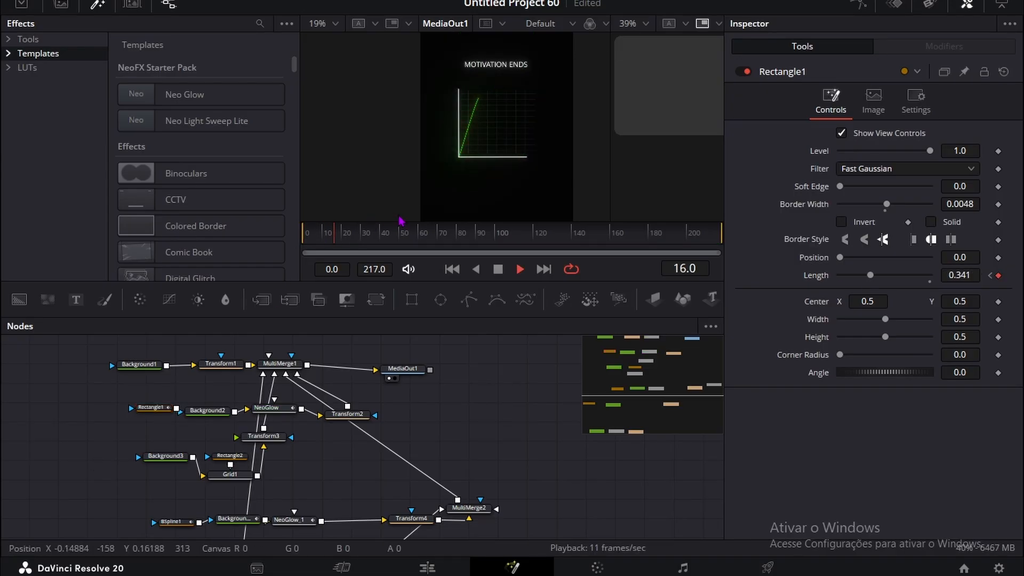
left_click(330, 240)
left_click_drag(330, 240, 303, 240)
Step: Try shifting the grid's Transform3 in Position X and narrowing its Width to 1.17
left_click(263, 435)
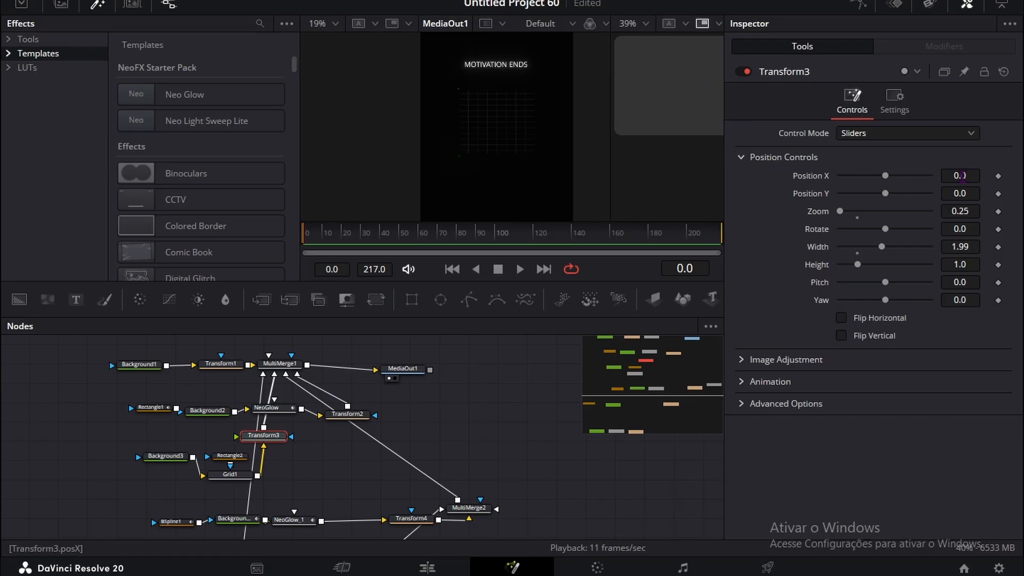
left_click_drag(961, 176, 990, 177)
key("ctrl+z")
left_click_drag(960, 247, 451, 184)
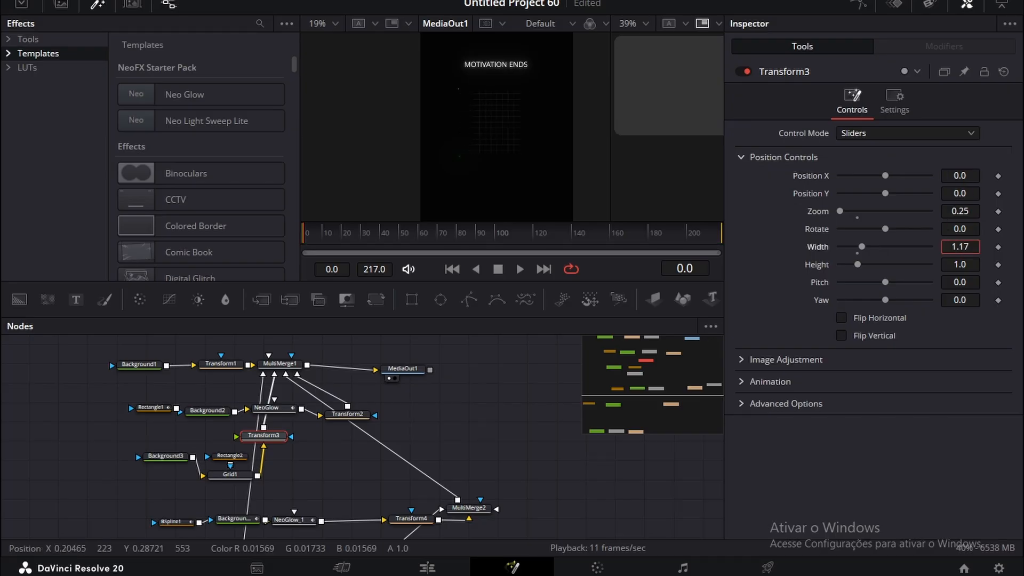
key("ctrl+z")
Step: Keyframe Transform3's Width to widen the grid from a narrow start at frame 0 to 1.99, and play the result
left_click(997, 248)
key("space")
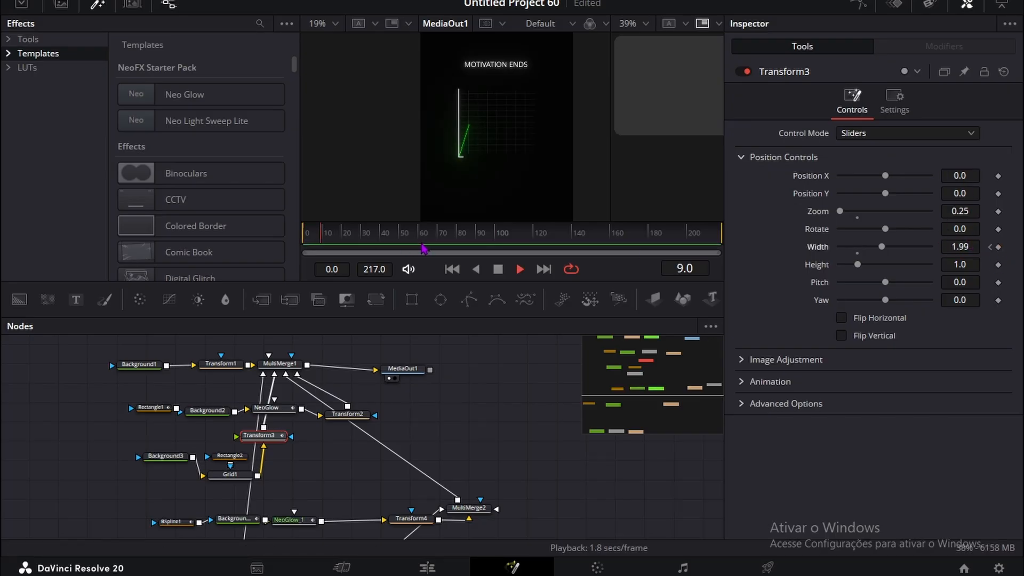
left_click(990, 247)
left_click_drag(961, 247, 342, 160)
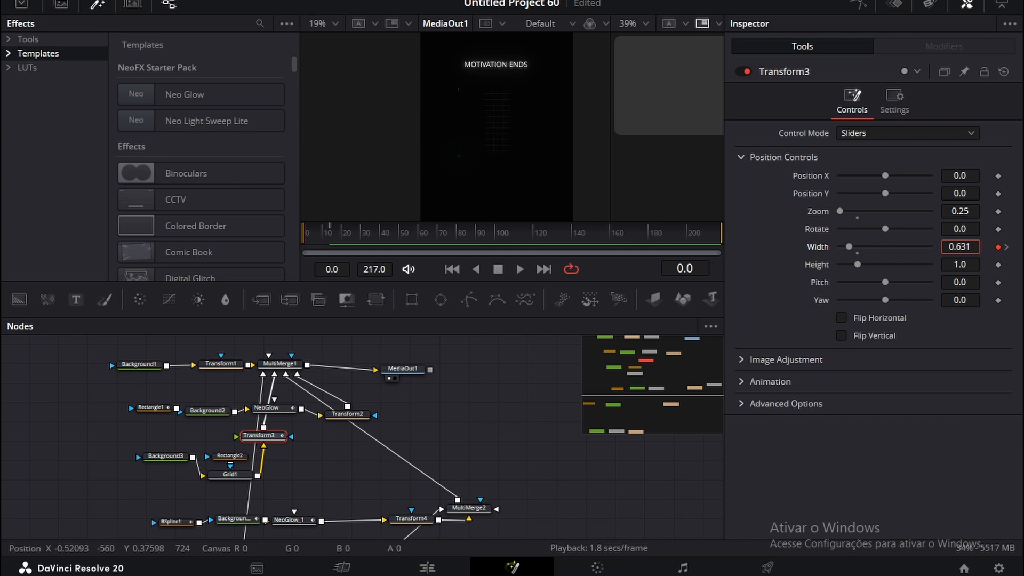
key("space")
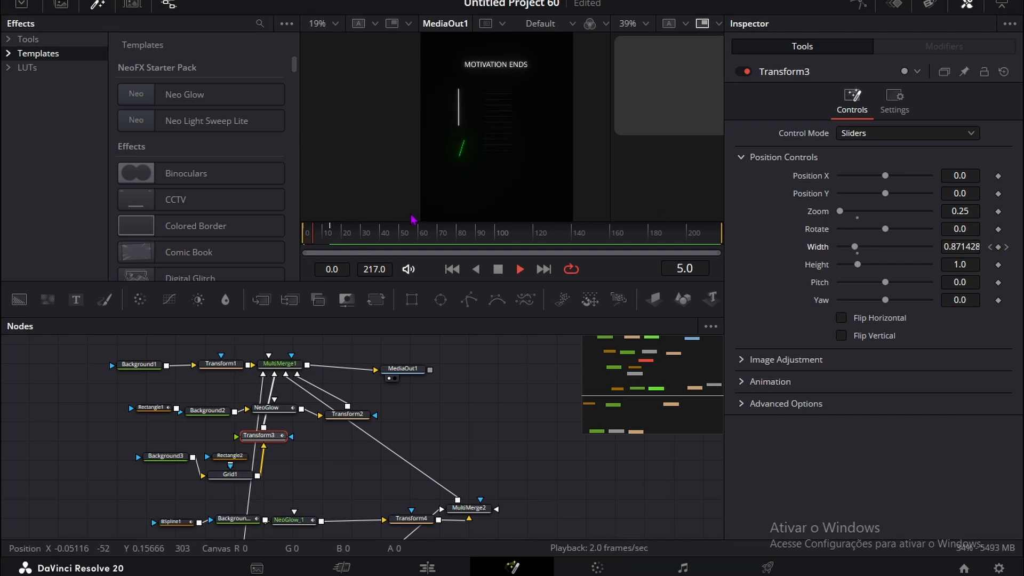
left_click_drag(354, 232, 407, 232)
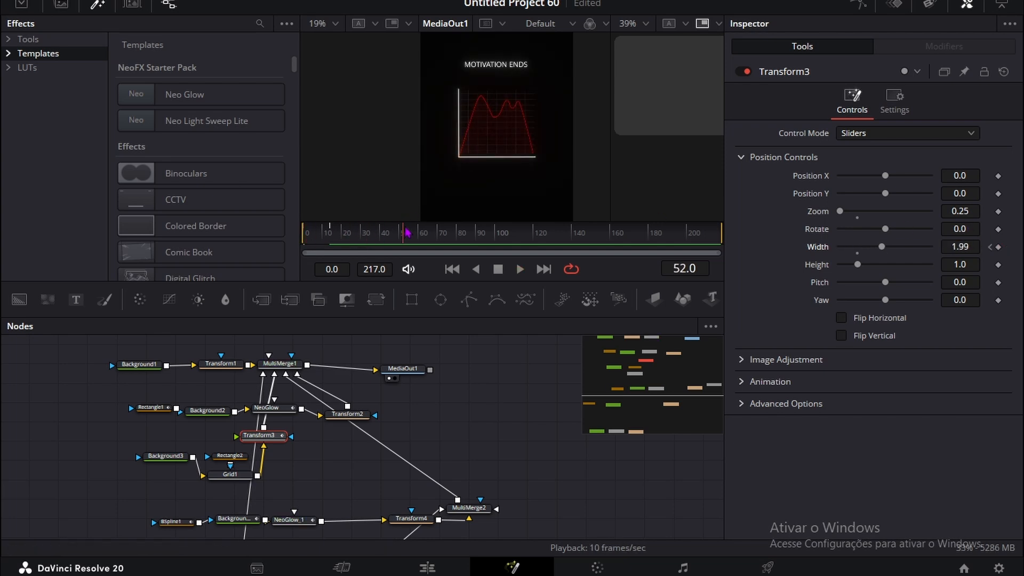
Step: Show the Spline editor, select the animated curves' keyframes, apply easing to them, and play from the start
left_click(856, 4)
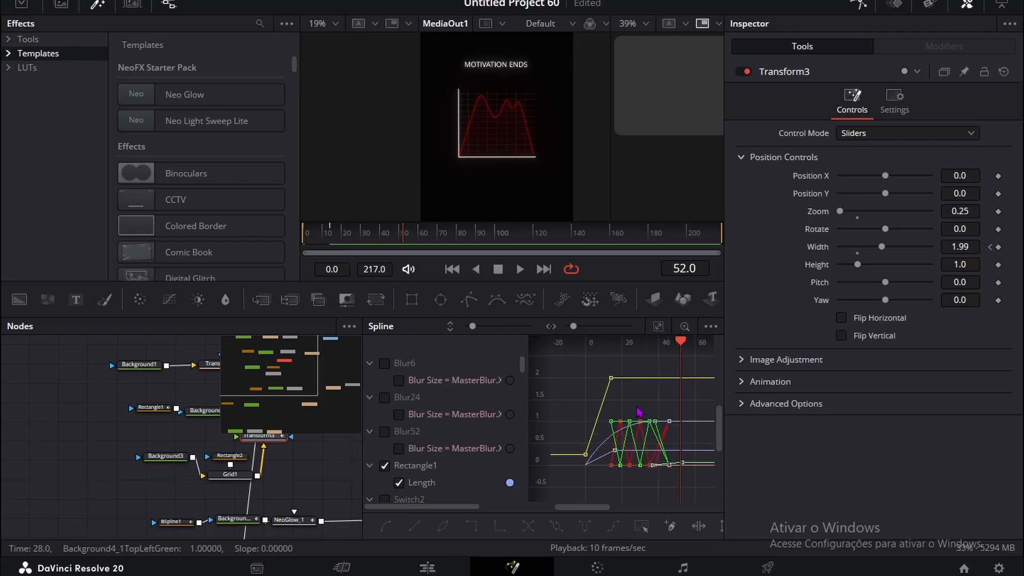
left_click_drag(680, 453, 589, 379)
right_click(590, 381)
mouse_move(644, 275)
left_click(757, 317)
left_click_drag(327, 230, 294, 227)
key("space")
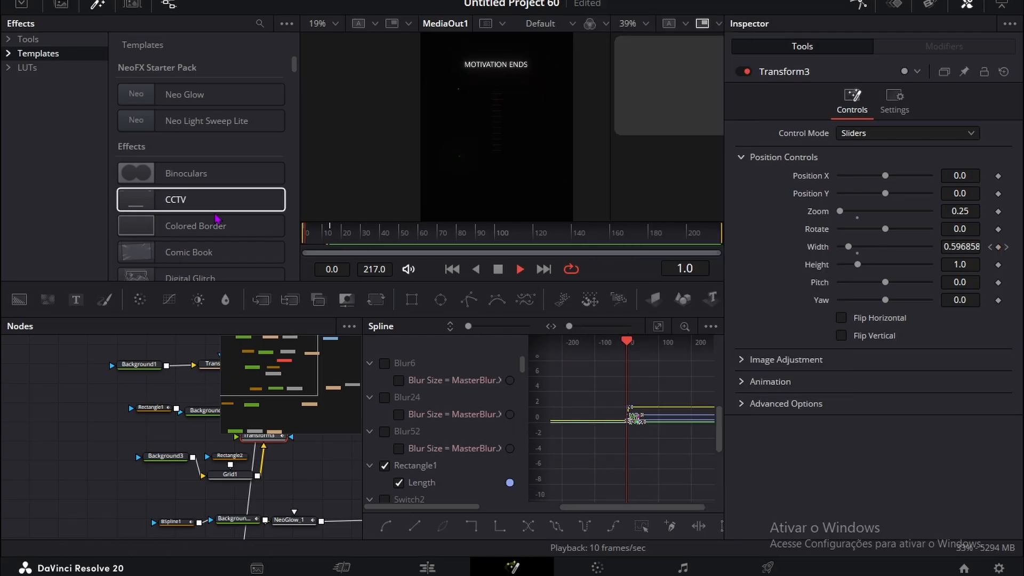
key("space")
Step: Lower the timeline playback resolution and play the animation
left_click(340, 1)
mouse_move(398, 29)
left_click(574, 55)
key("space")
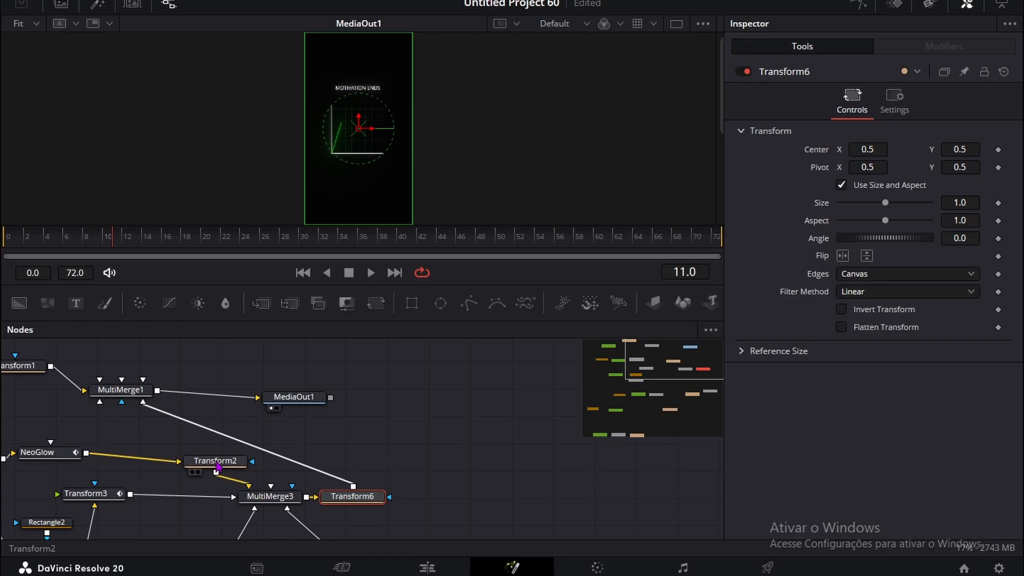
Step: Copy all graph and title nodes through Transform6 and paste the duplicate in the empty area below the originals
scroll(368, 435, "down", 3)
left_click_drag(99, 434, 395, 533)
scroll(232, 486, "up", 5)
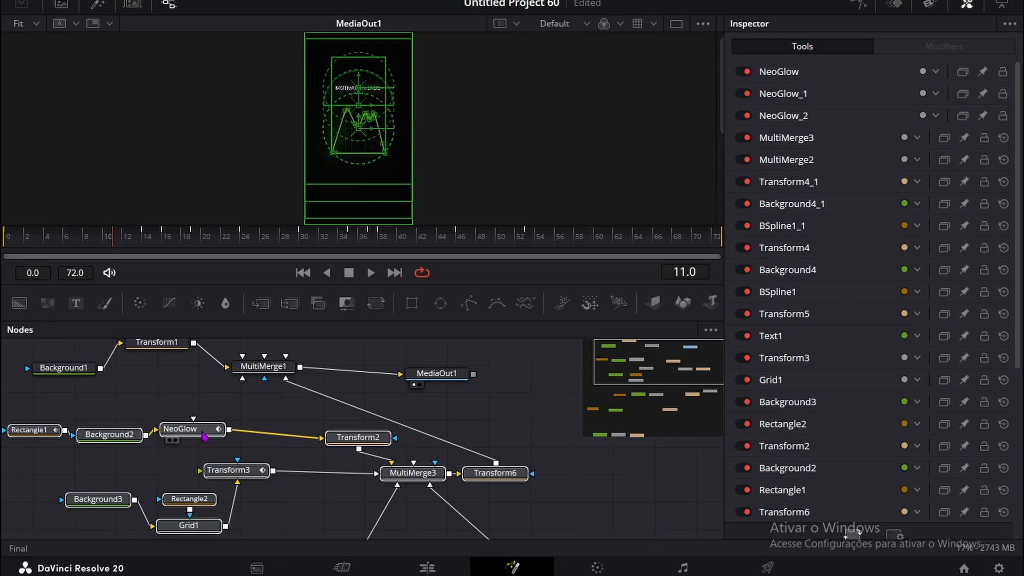
scroll(240, 453, "down", 5)
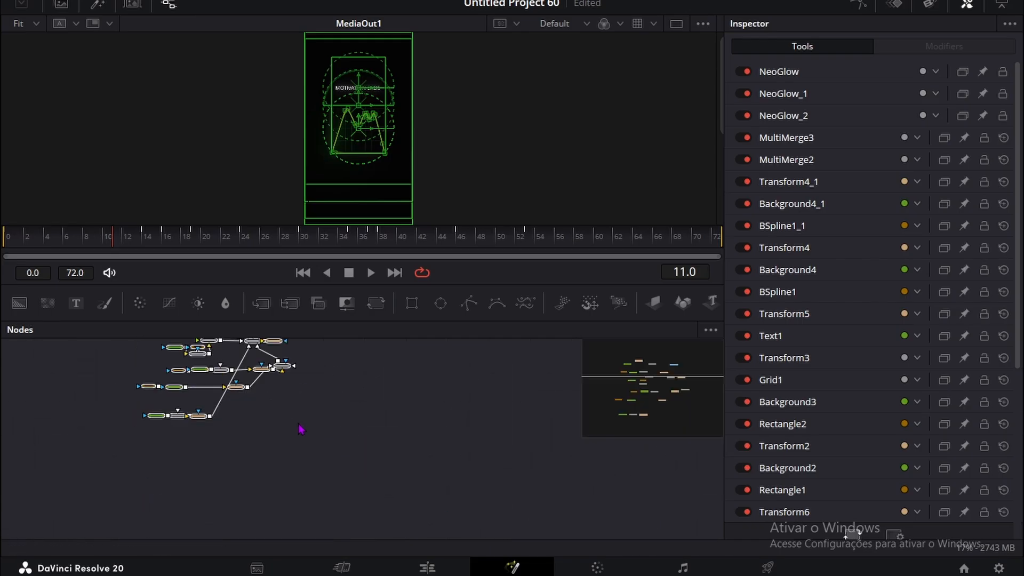
left_click(266, 470)
key("ctrl+v")
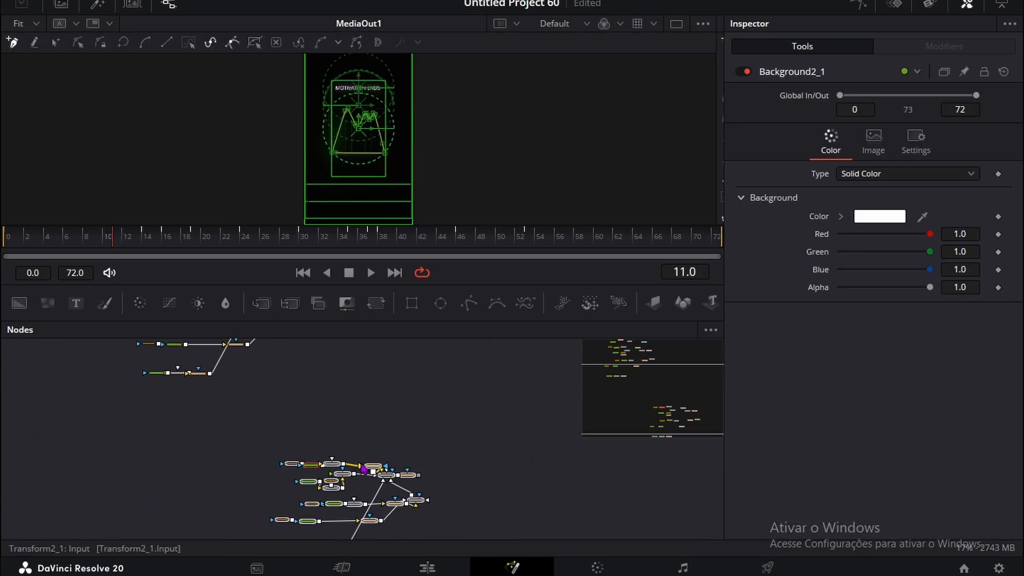
scroll(456, 493, "up", 4)
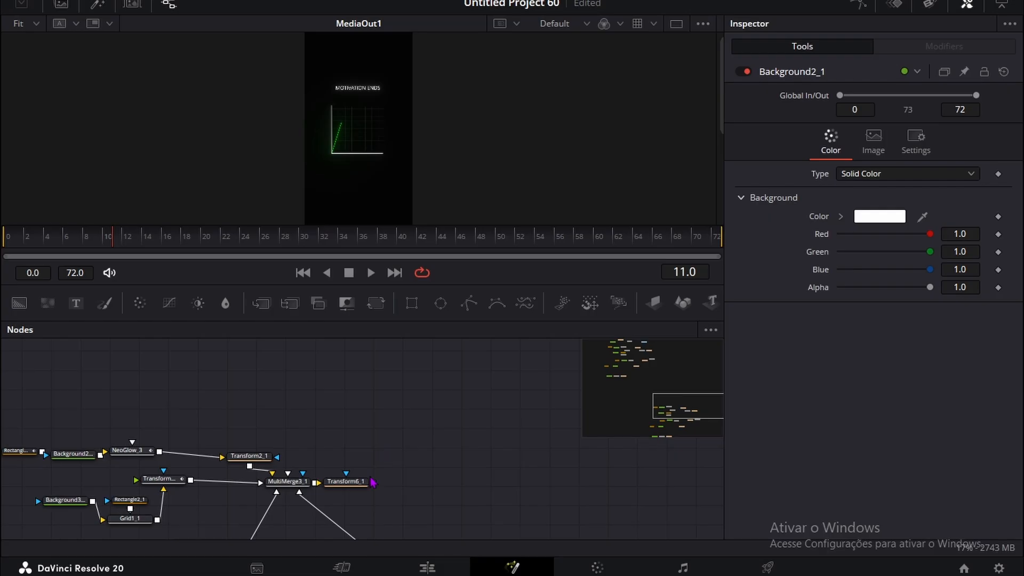
Step: Connect the duplicate's Transform6_1 to MultiMerge1 and lower its Center Y to 0.135
left_click_drag(372, 483, 67, 410)
scroll(471, 512, "down", 5)
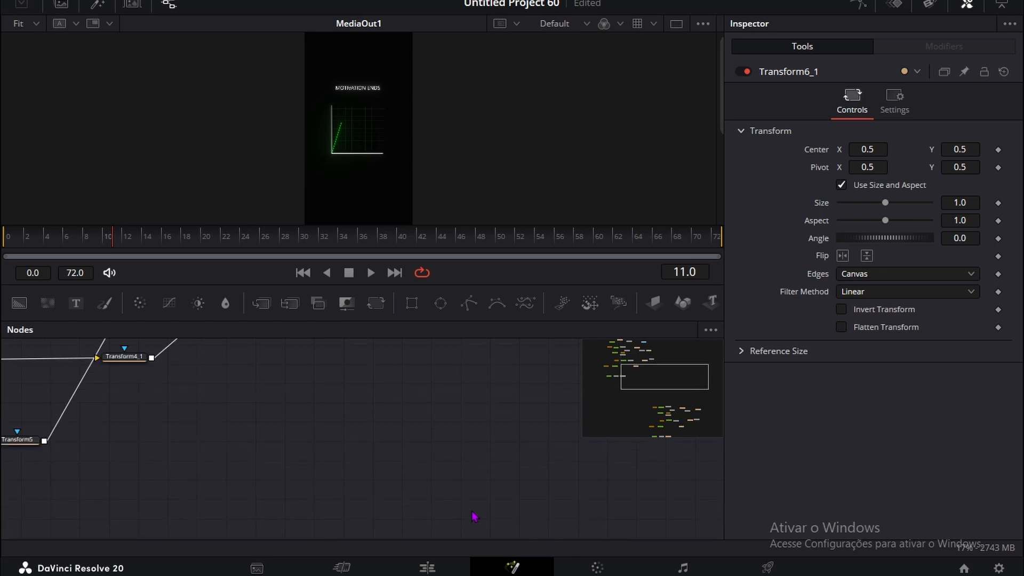
scroll(461, 487, "down", 5)
left_click_drag(661, 502, 64, 420)
scroll(442, 462, "up", 3)
scroll(130, 421, "down", 5)
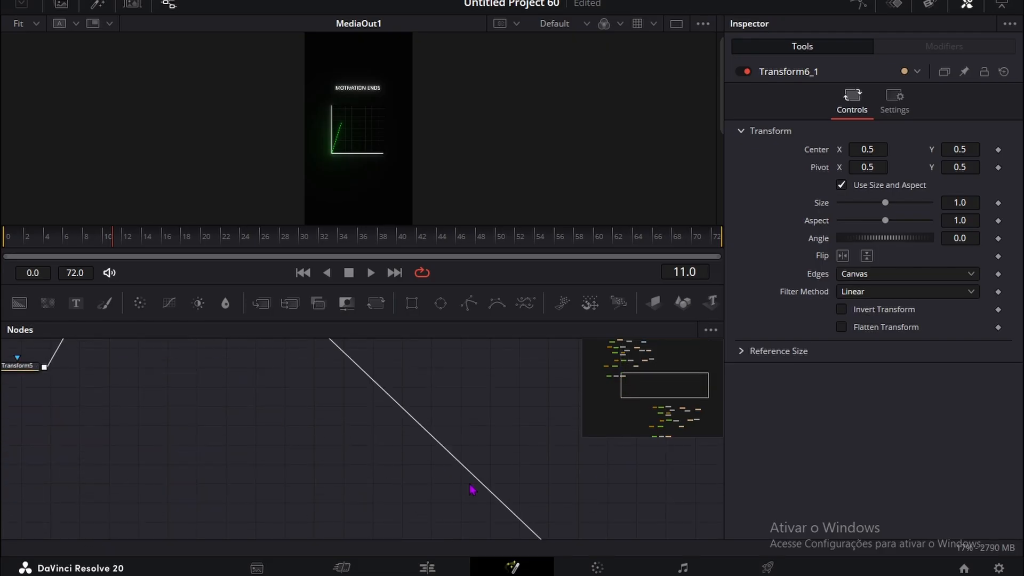
scroll(472, 488, "down", 4)
left_click(642, 476)
left_click_drag(961, 154, 767, 153)
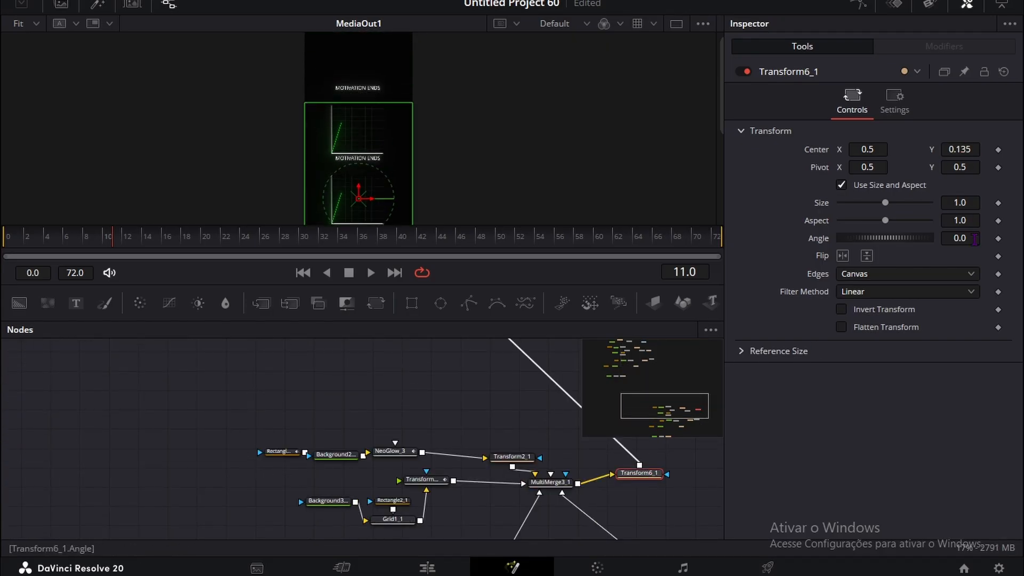
Step: Try rotating the duplicated graph slightly and flipping it horizontally
left_click_drag(974, 240, 928, 240)
key("ctrl+z")
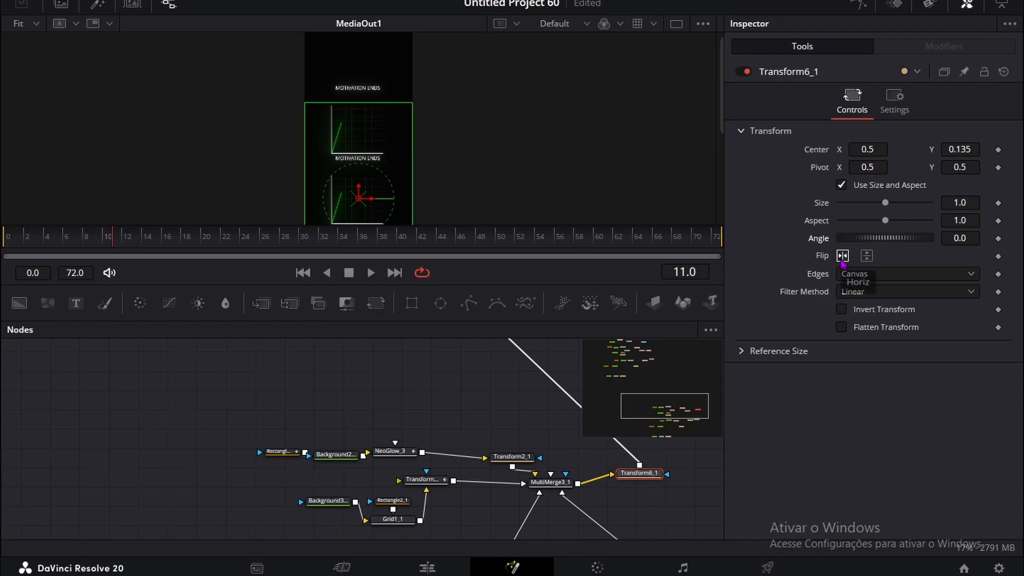
left_click(843, 257)
key("ctrl+z")
Step: Turn the duplicate into a reflection with Angle -179.9, a horizontal flip and Center Y 0.201 on Transform6_1
left_click_drag(962, 238, 2, 238)
left_click(842, 256)
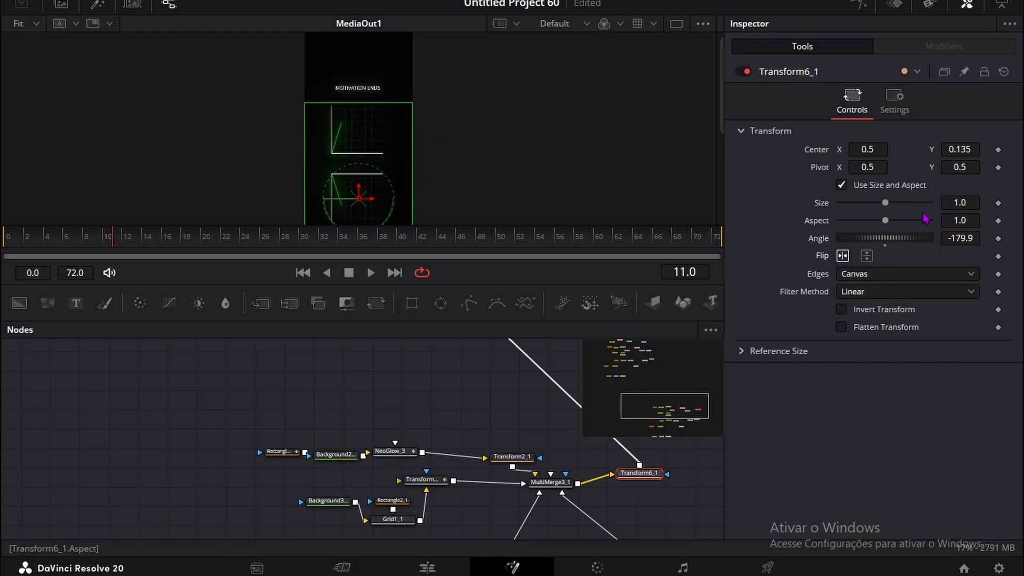
mouse_move(952, 150)
left_mouse_down()
mouse_move(981, 150)
mouse_move(966, 149)
left_mouse_up()
Step: Add a Gaussian Blur after Transform6_1 and adjust its Strength to 0.378 to soften the reflection
key("shift+space")
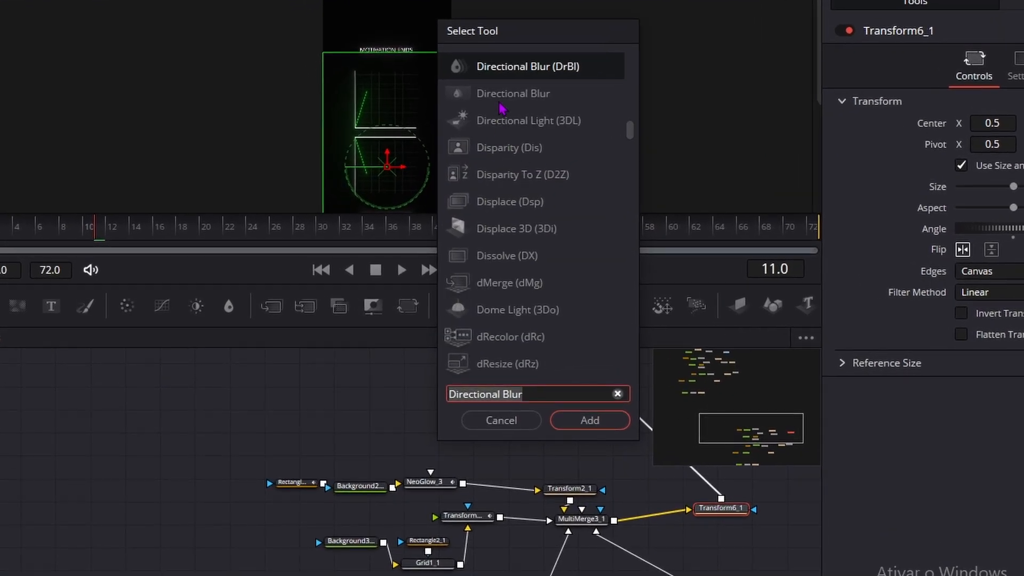
type("blur")
left_click(520, 201)
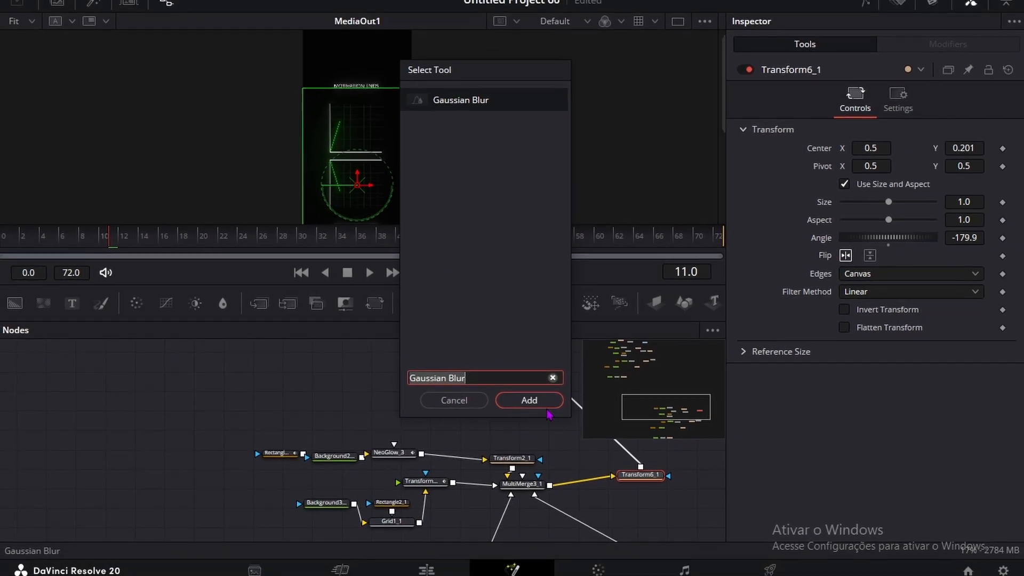
left_click(535, 405)
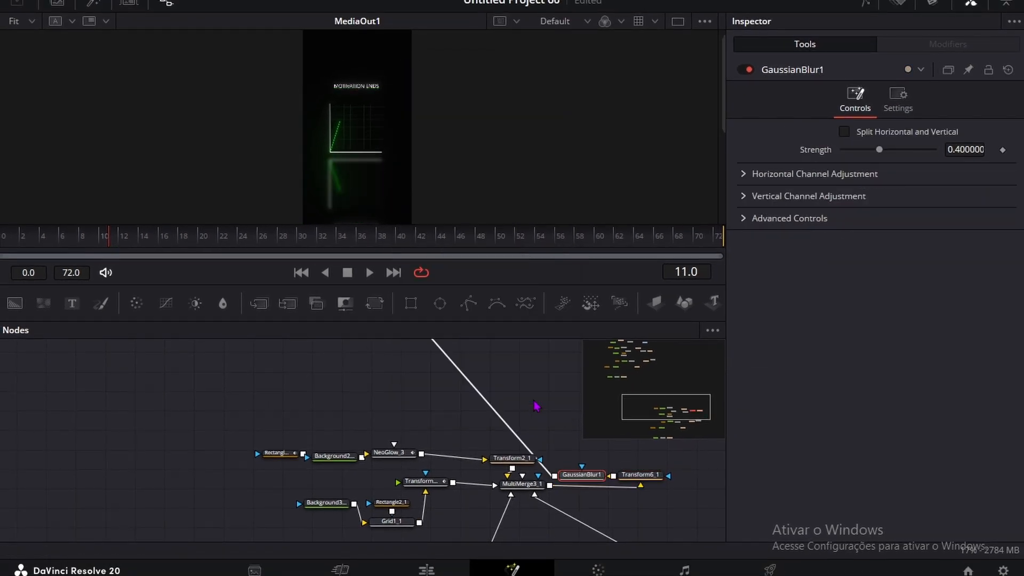
left_click(966, 150)
type("0.22")
key("Return")
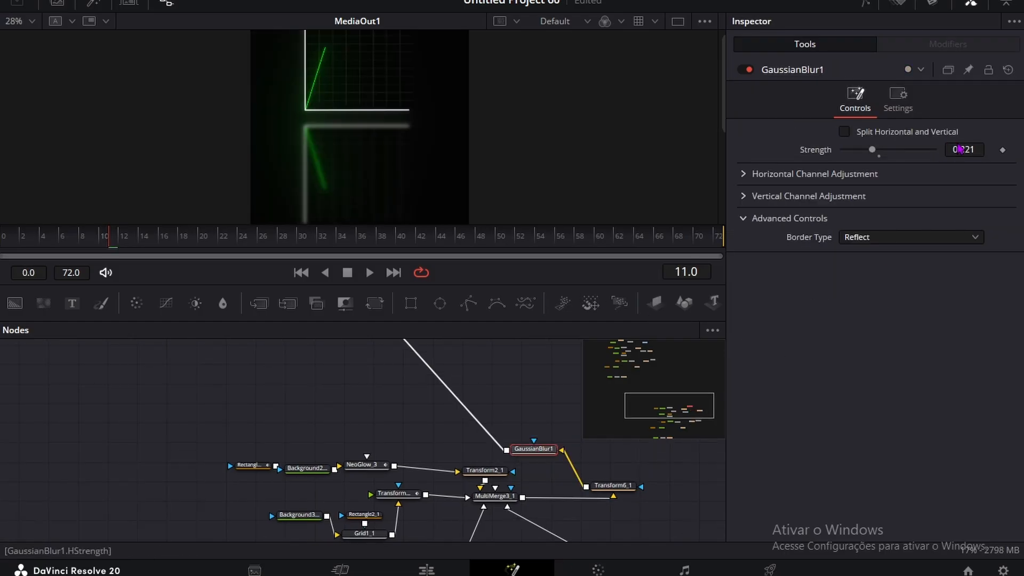
left_click_drag(959, 149, 976, 149)
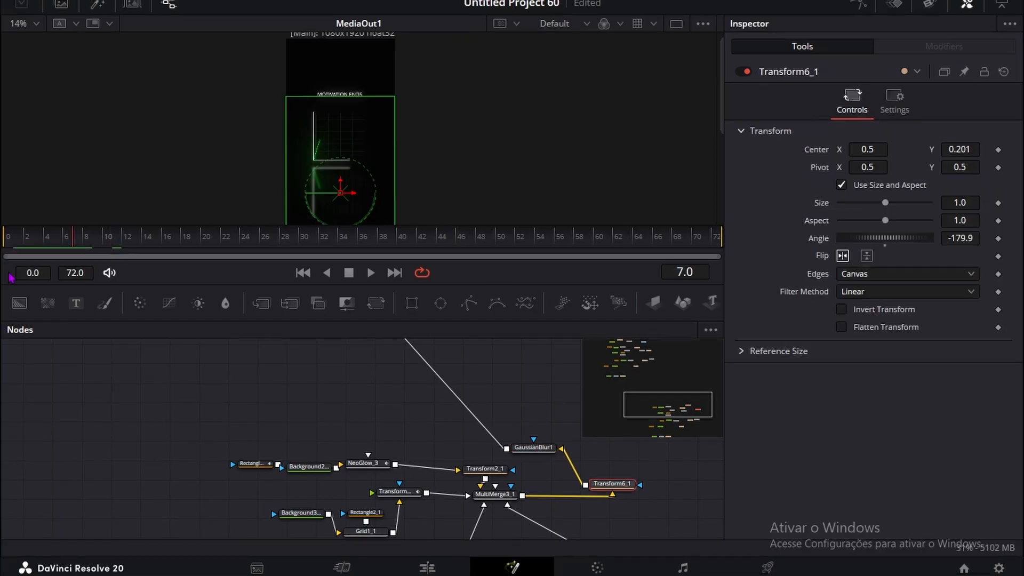
Step: Insert a Color Corrector between Transform6_1 and GaussianBlur1, reduce Gain to 0.7, and scrub to check the reflection
left_click(140, 303)
left_click_drag(885, 444, 877, 446)
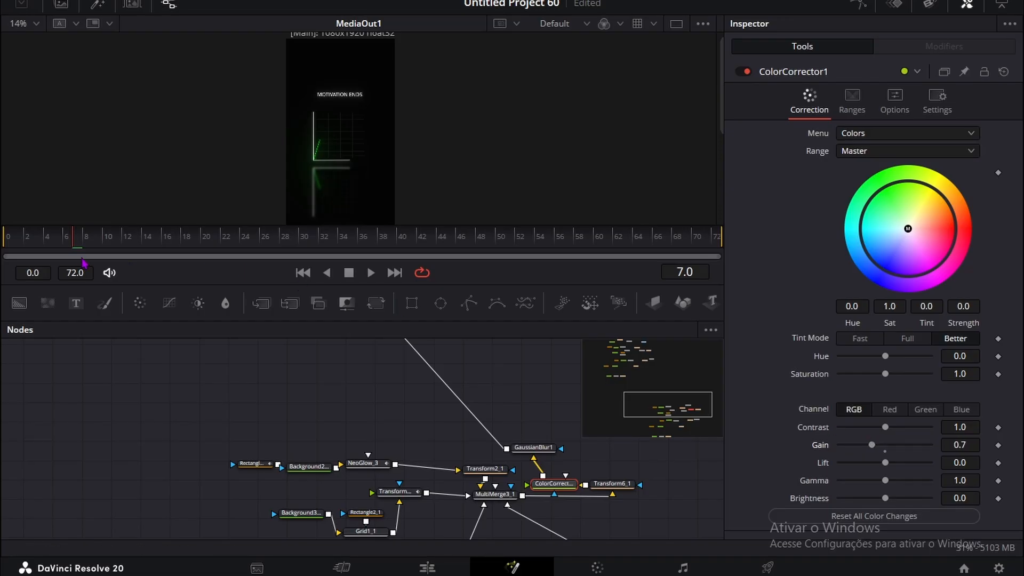
left_click_drag(101, 244, 168, 214)
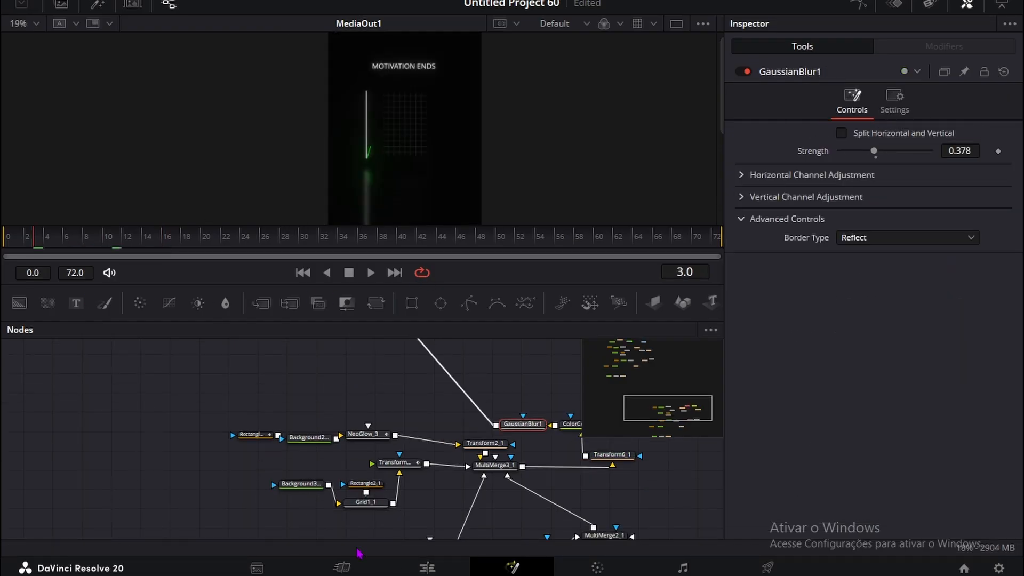
Step: Open the second clip's composition and replace BSpline1 with a new, empty B-Spline mask on the curve's Background node
left_click(427, 567)
left_click(512, 568)
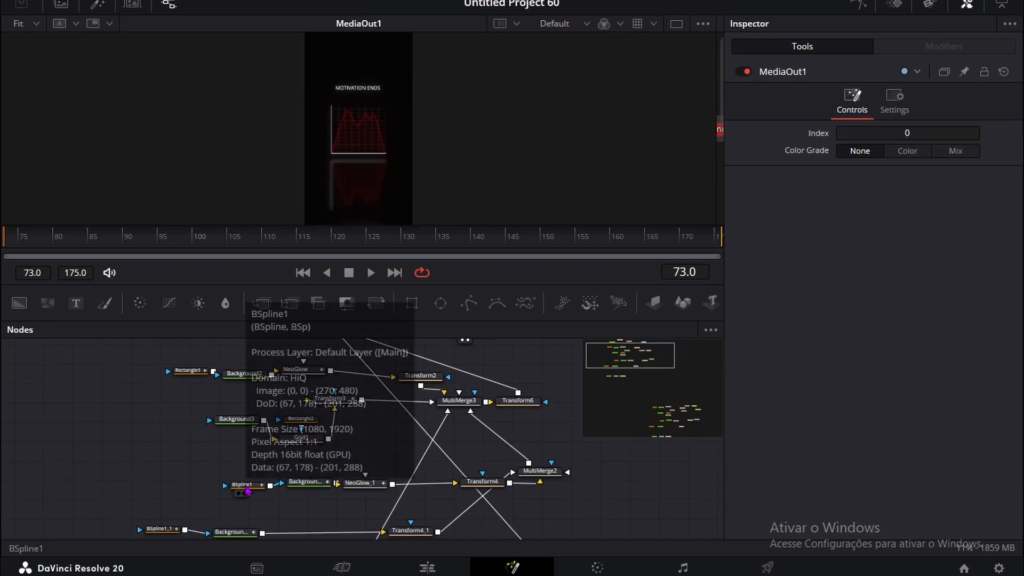
left_click(247, 490)
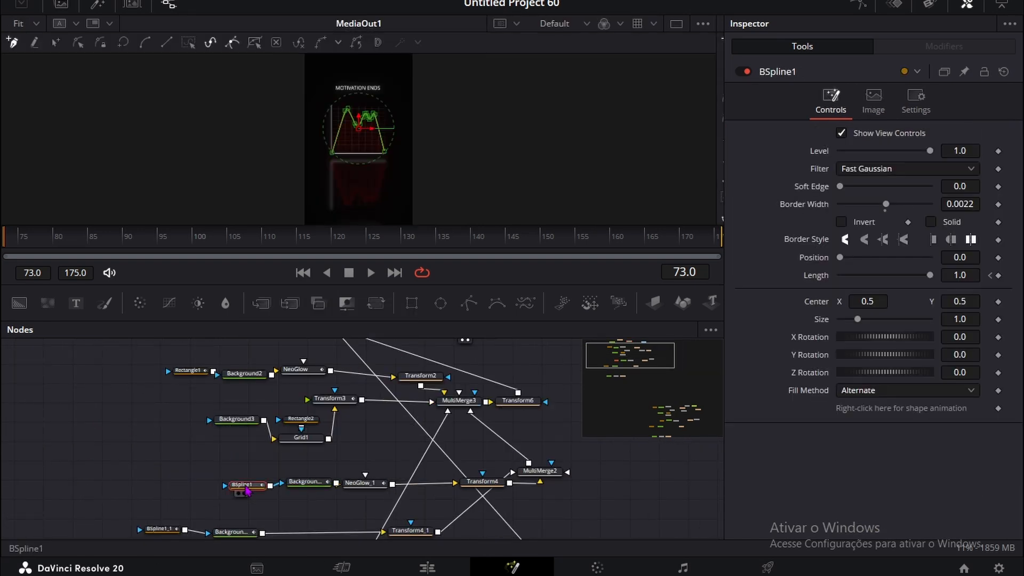
mouse_move(247, 491)
key("Delete")
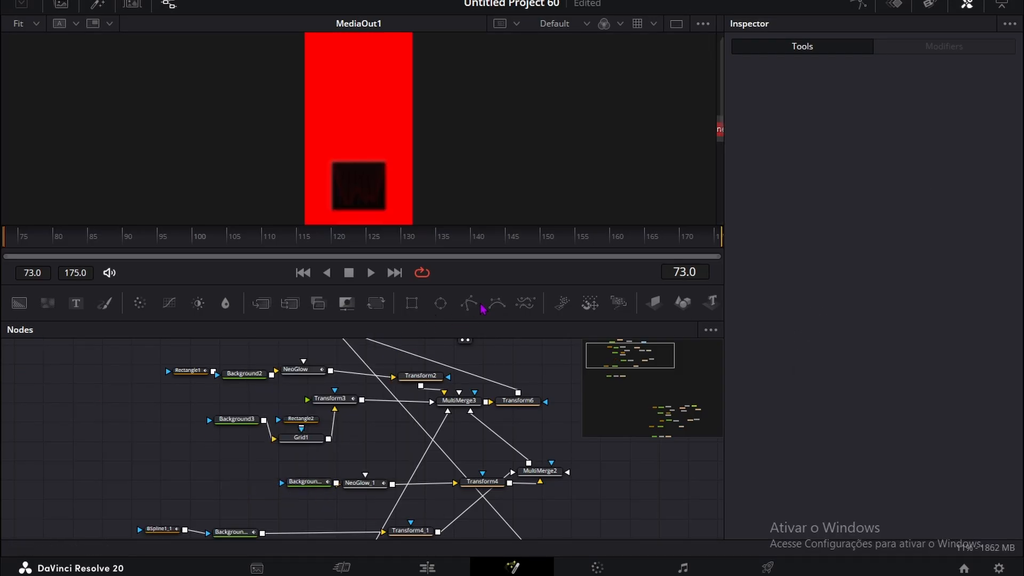
left_click_drag(496, 309, 268, 488)
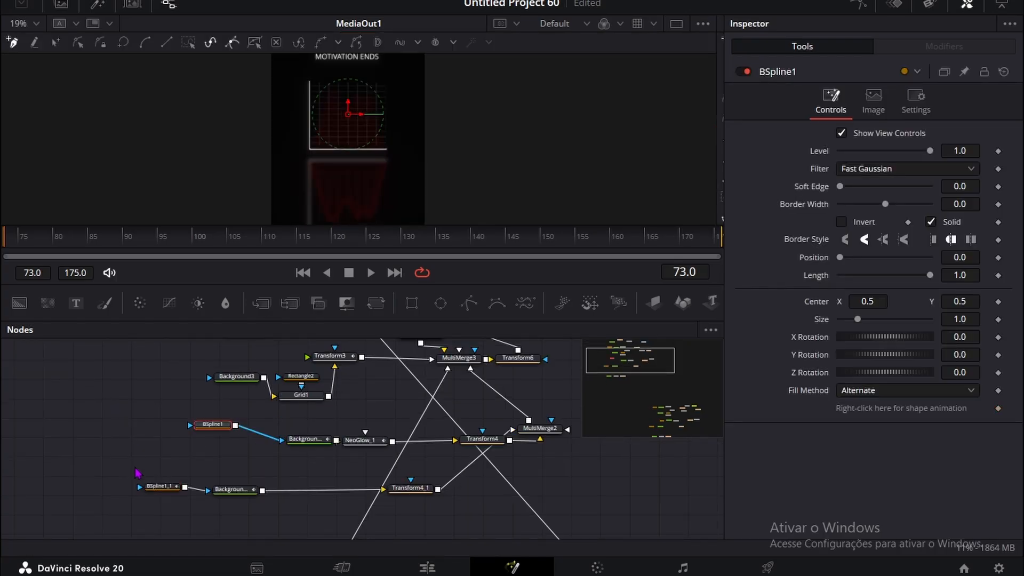
Step: Delete the main graph's fill branch: BSpline1_1, Background4_1 and Transform4_1
left_click_drag(137, 472, 460, 515)
scroll(188, 407, "down", 2)
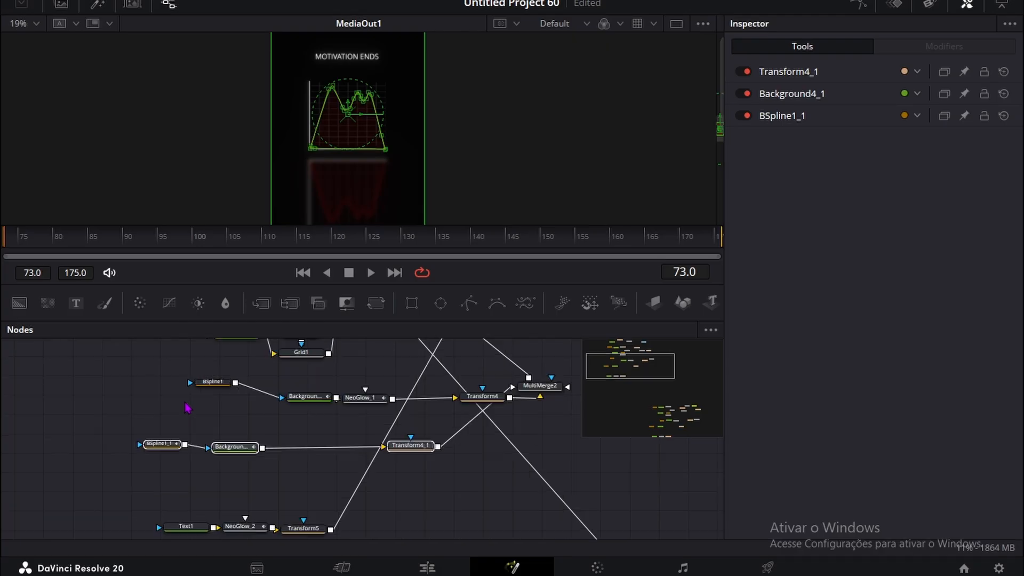
key("Delete")
scroll(187, 408, "down", 2)
scroll(187, 408, "up", 3)
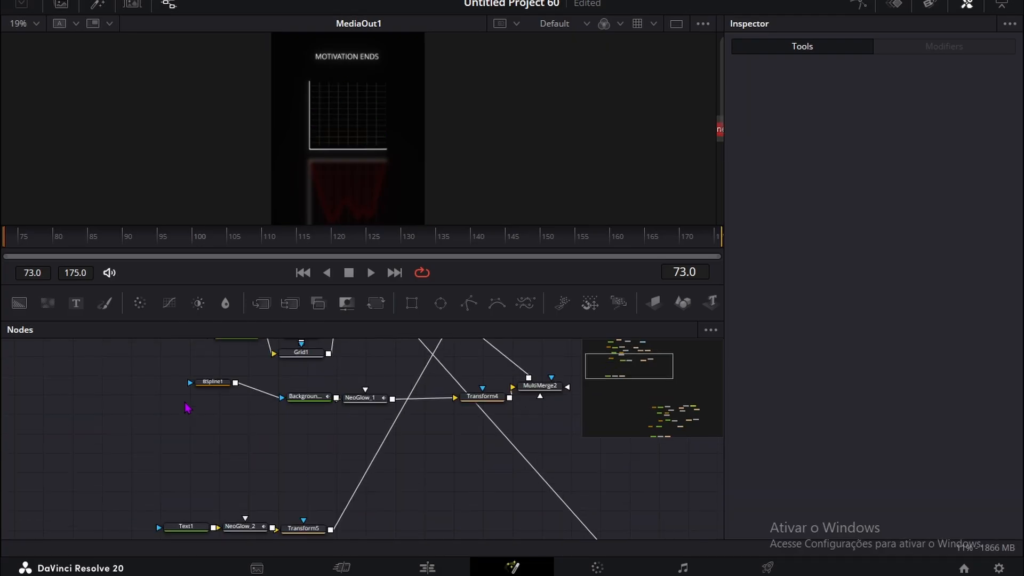
Step: Delete the curve branch that starts with BSpline1_2 in the duplicated reflection graph and scrub to check the result
scroll(212, 400, "down", 8)
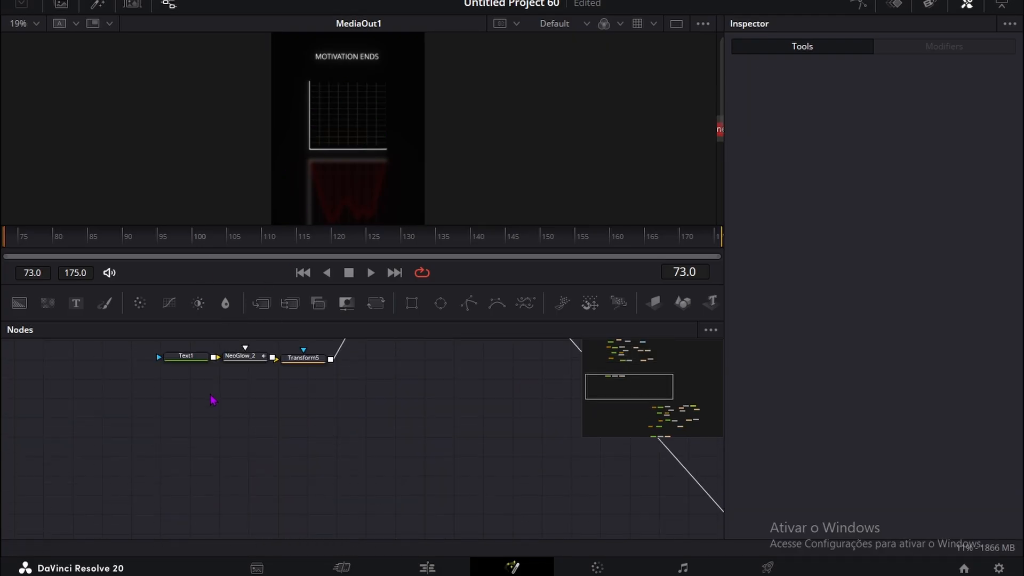
left_click_drag(392, 404, 229, 295)
left_click_drag(332, 441, 211, 359)
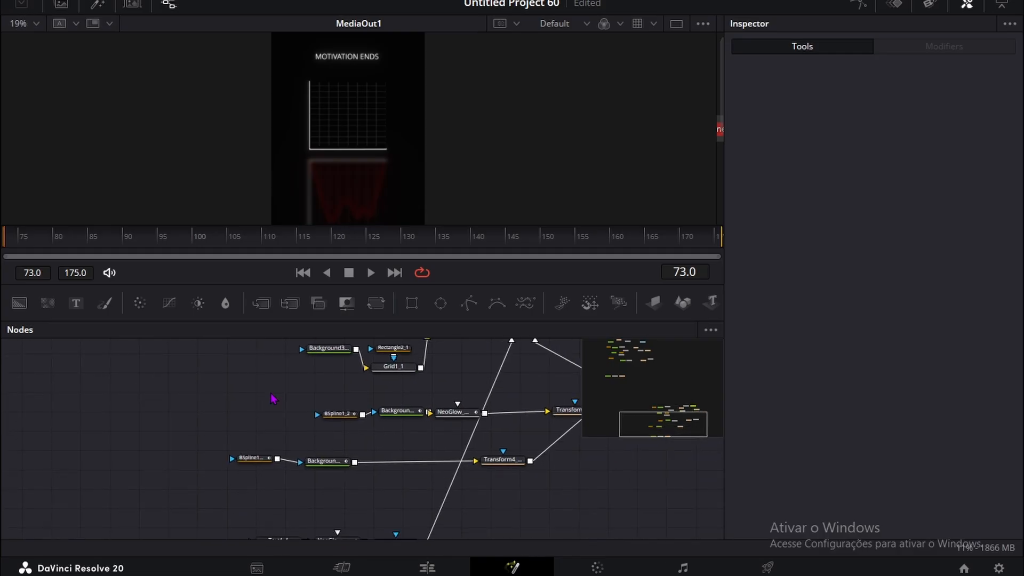
left_click_drag(262, 398, 602, 427)
key("Delete")
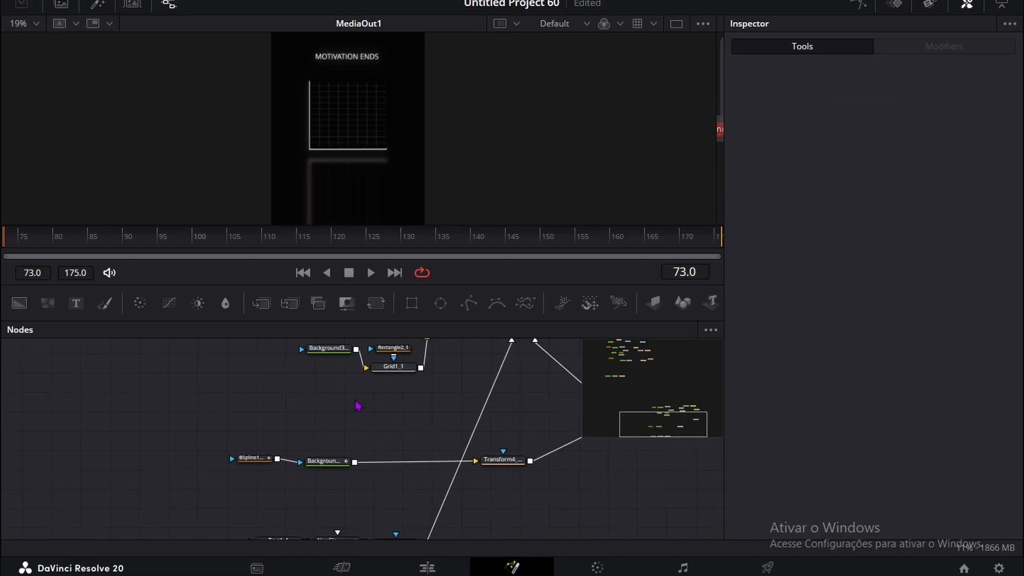
scroll(343, 404, "down", 1)
scroll(343, 404, "up", 2)
left_click(99, 230)
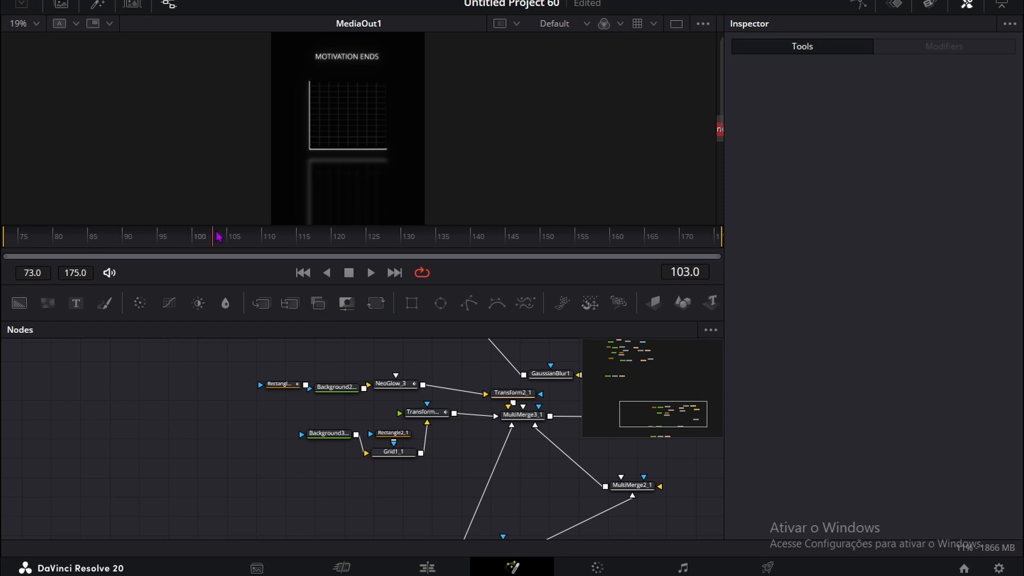
Step: Start drawing BSpline1 near the axes' corner and shape its first small rise and dip into a stepped curve
scroll(192, 389, "up", 10)
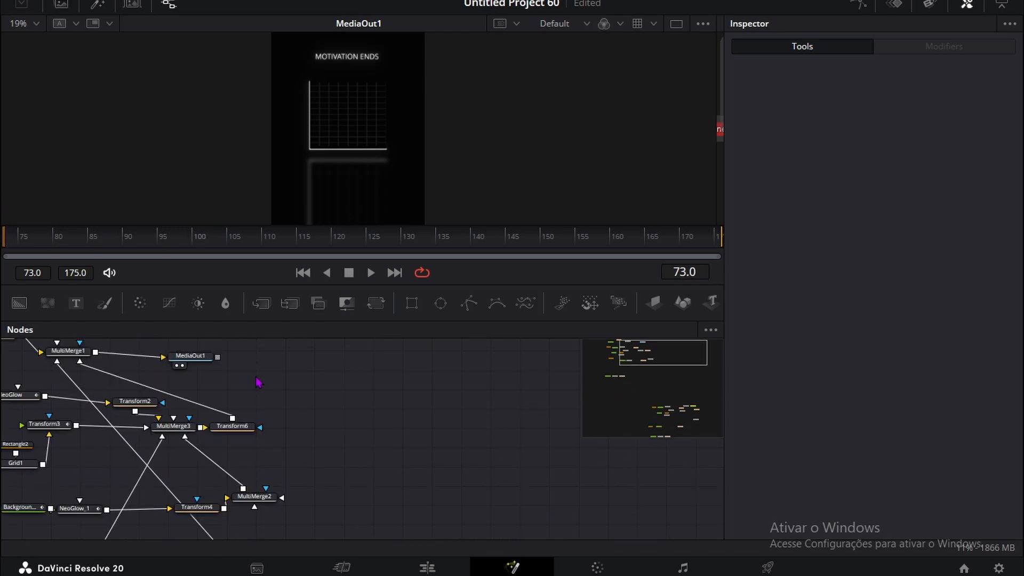
left_click_drag(306, 380, 520, 379)
left_click(142, 494)
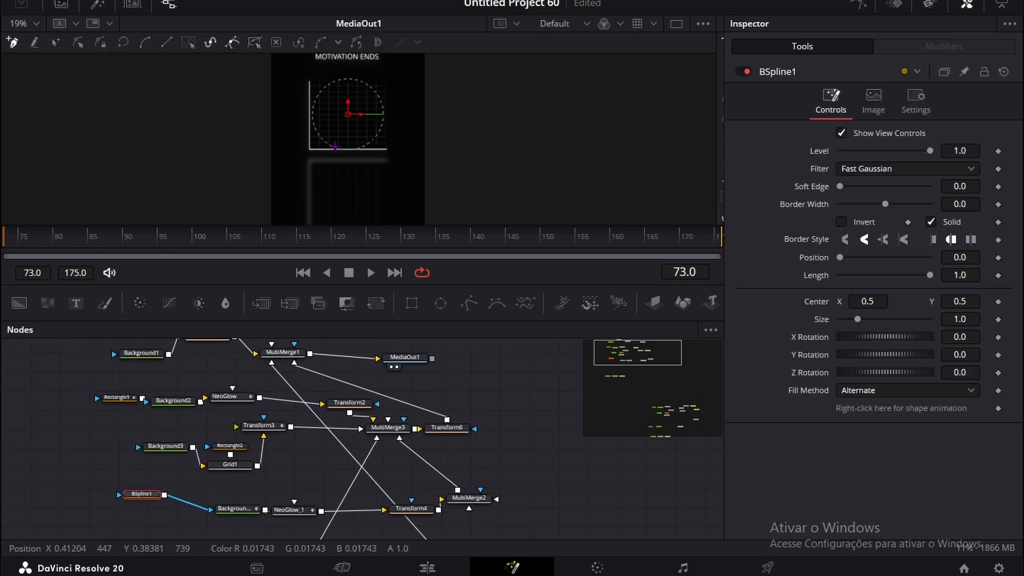
scroll(326, 151, "up", 2)
scroll(327, 150, "up", 5)
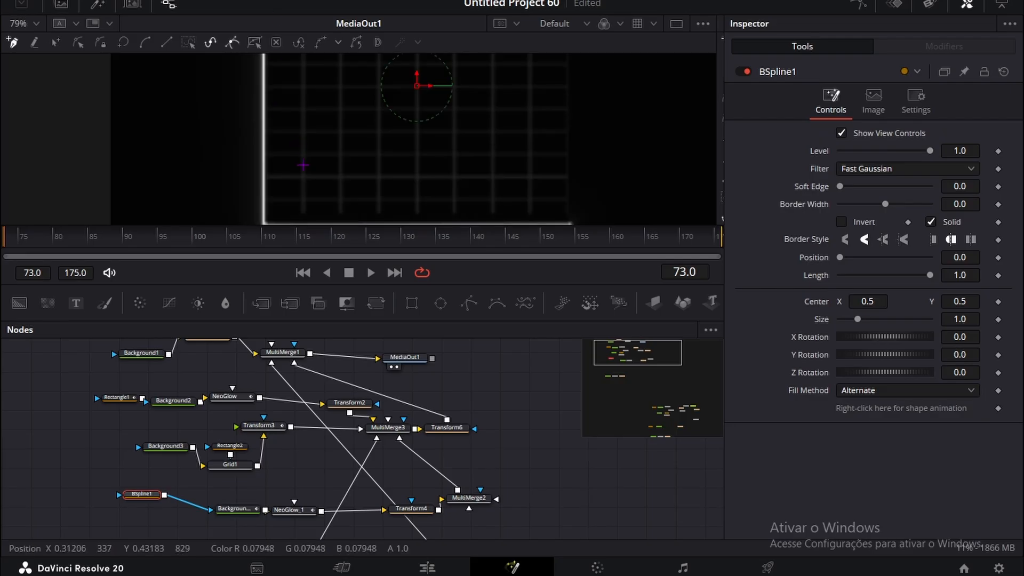
scroll(297, 170, "up", 3)
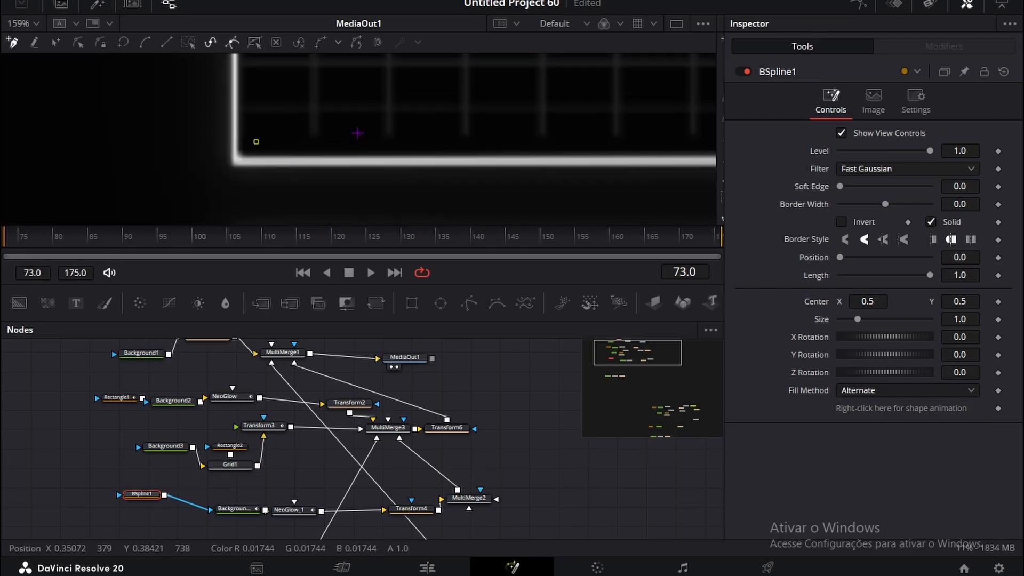
scroll(261, 174, "up", 2)
scroll(256, 186, "down", 1)
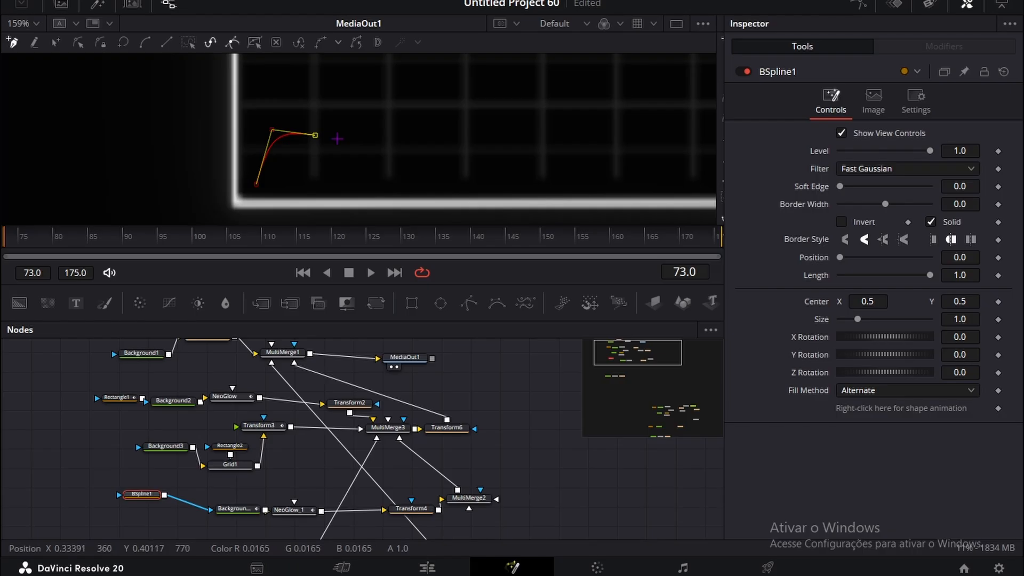
scroll(337, 138, "up", 1)
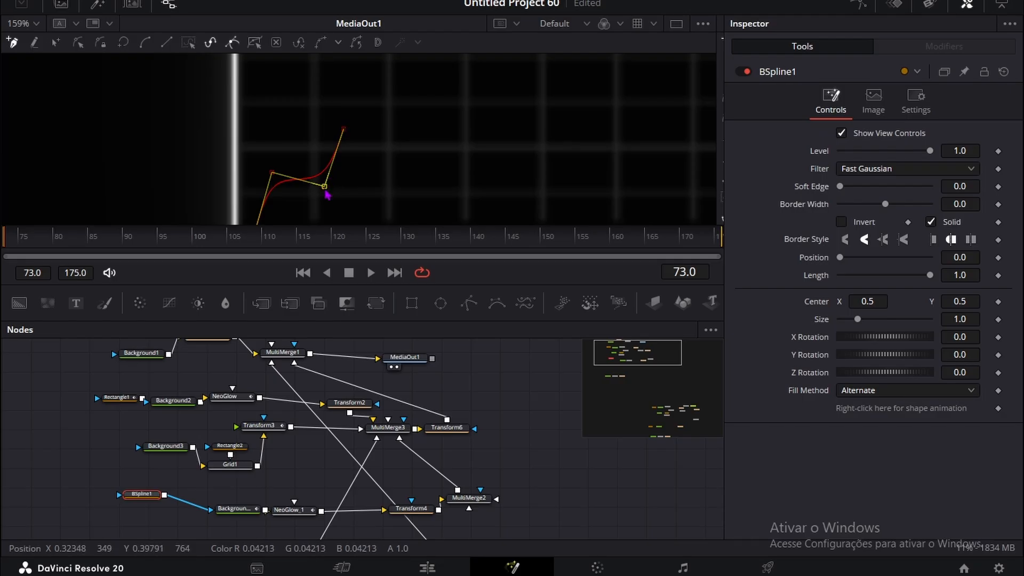
left_click_drag(326, 191, 341, 231)
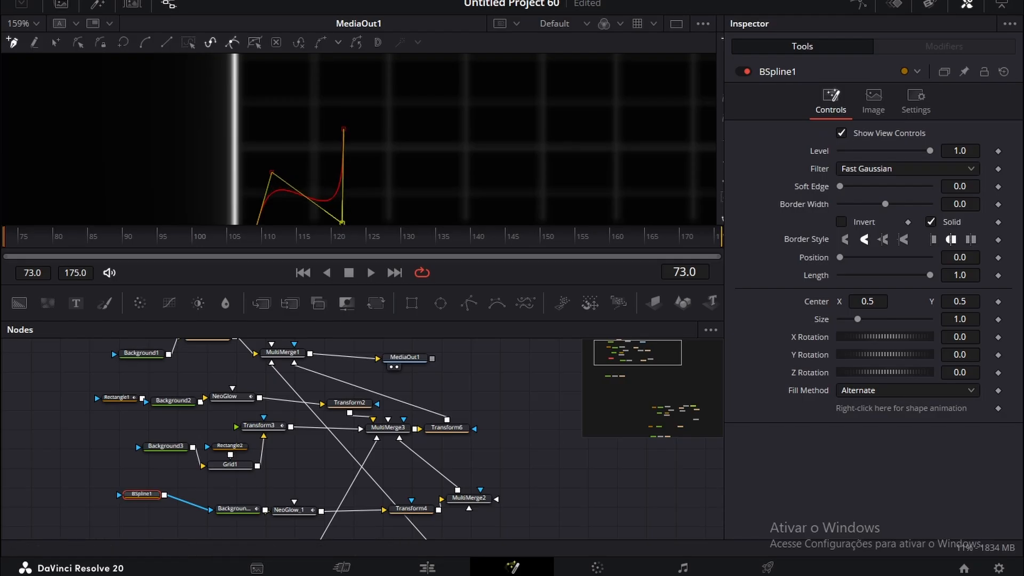
scroll(363, 184, "up", 1)
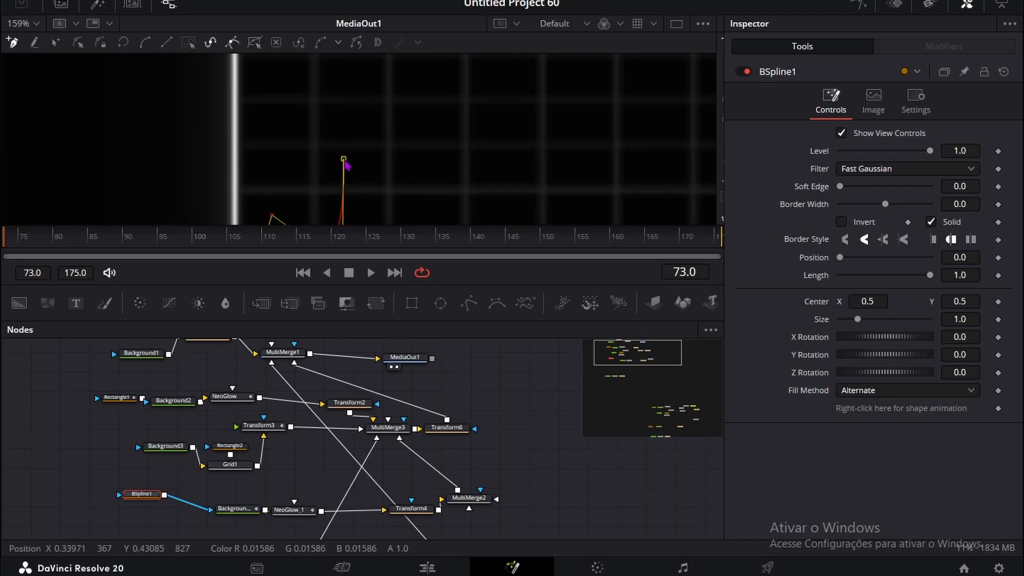
Step: Extend BSpline1 up the grid with further points, pulling the second peak up and to the left
left_click(415, 168)
scroll(410, 169, "down", 2)
scroll(411, 158, "up", 1)
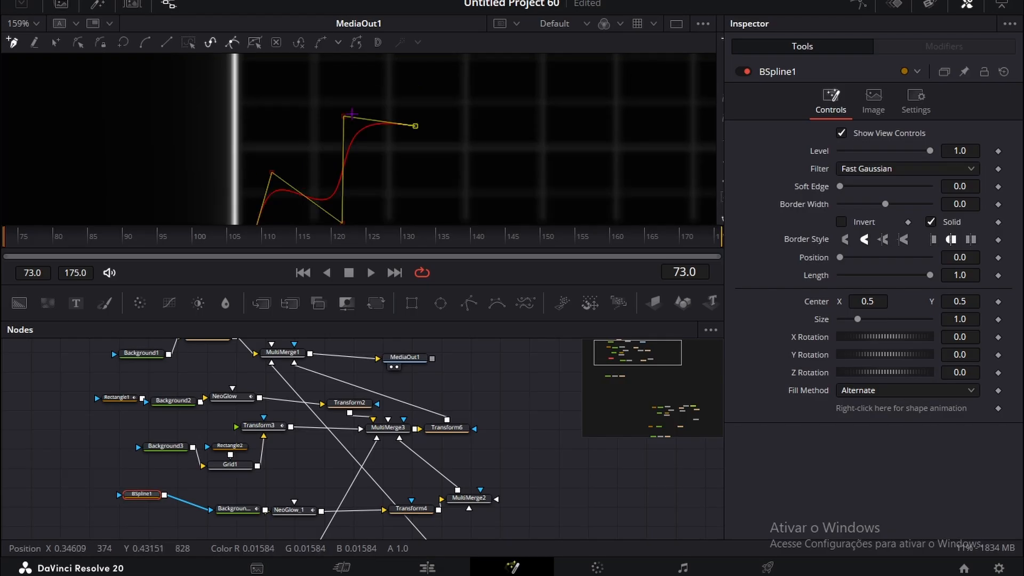
left_click_drag(348, 123, 329, 105)
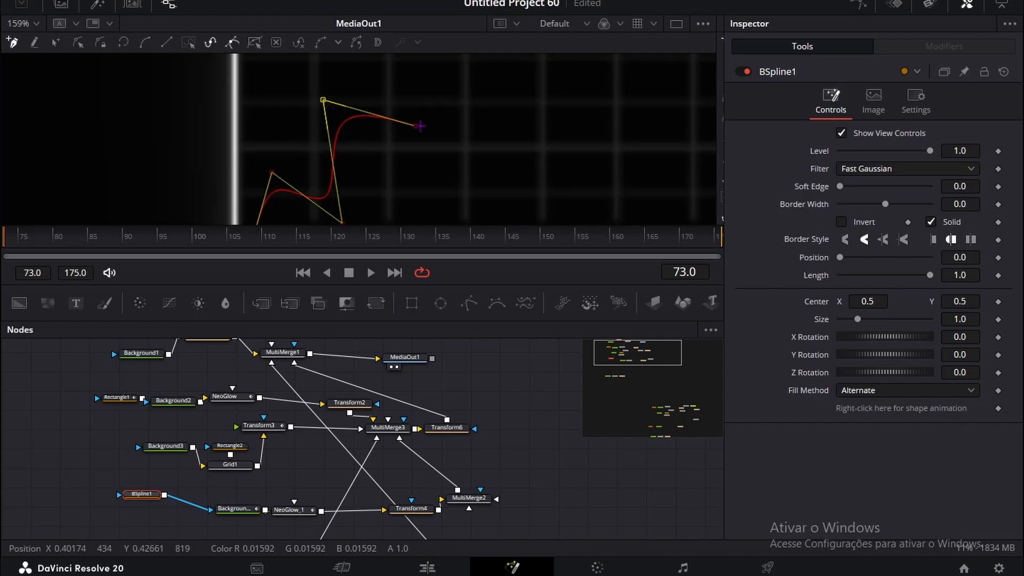
scroll(437, 133, "down", 2)
scroll(429, 205, "up", 2)
scroll(433, 174, "down", 1)
scroll(469, 171, "up", 1)
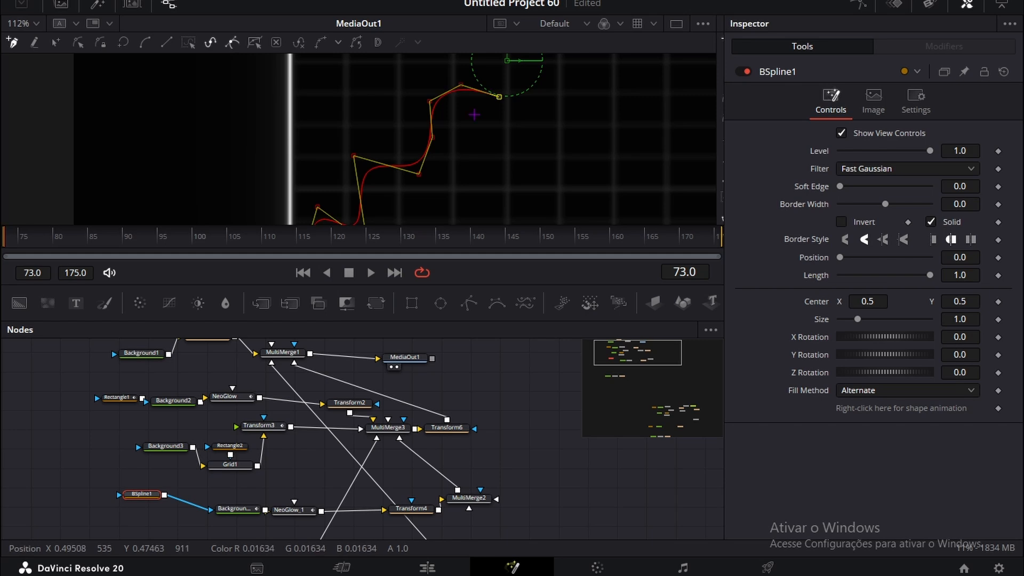
Step: Pull the second plateau's end point down and to the right, and continue the curve past the grid's centre
mouse_move(428, 170)
left_mouse_down()
mouse_move(427, 213)
mouse_move(434, 171)
mouse_move(438, 181)
left_mouse_up()
scroll(381, 127, "down", 1)
scroll(504, 214, "up", 2)
scroll(505, 213, "up", 3)
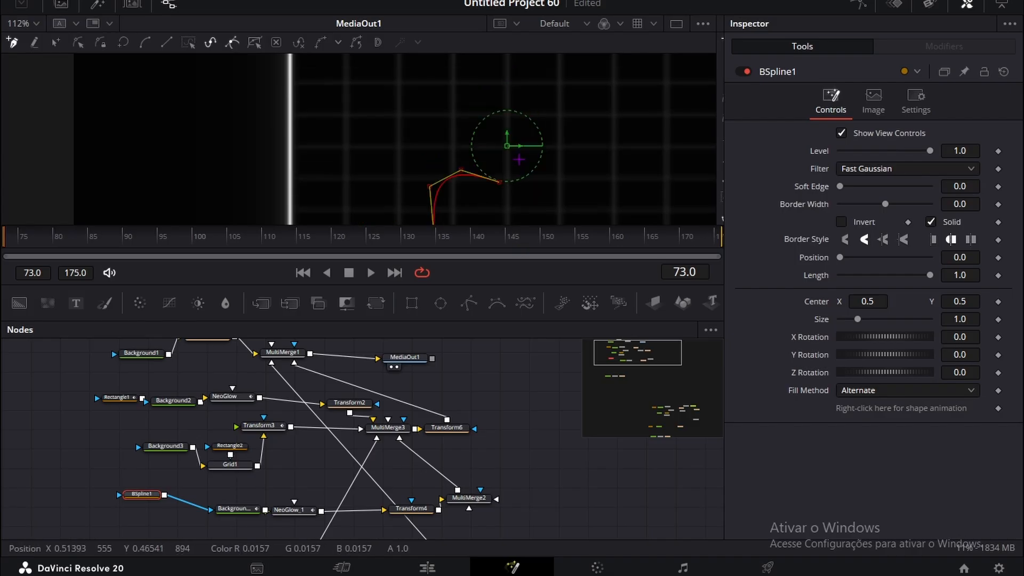
scroll(540, 149, "down", 4)
scroll(540, 150, "up", 4)
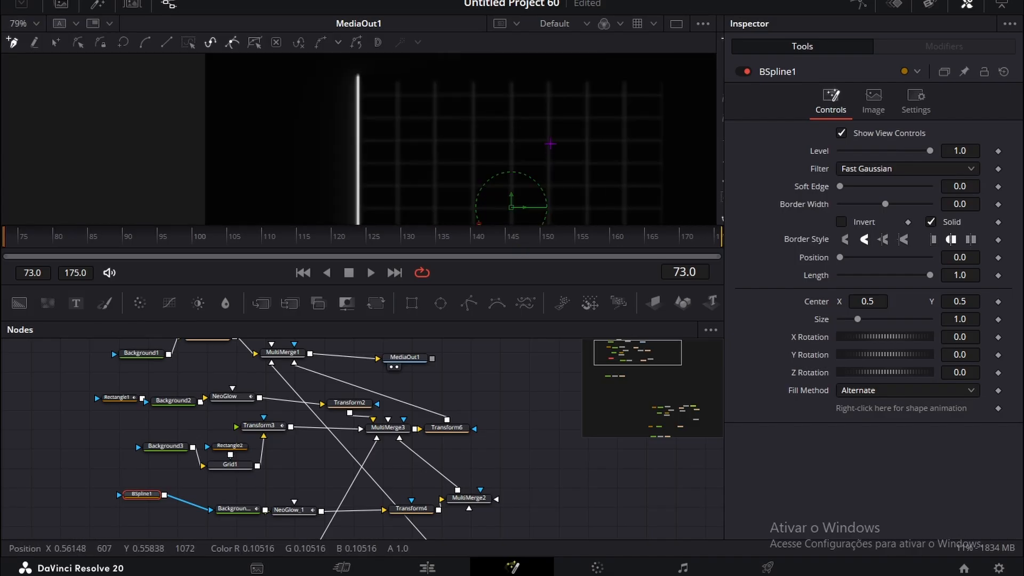
scroll(531, 151, "up", 1)
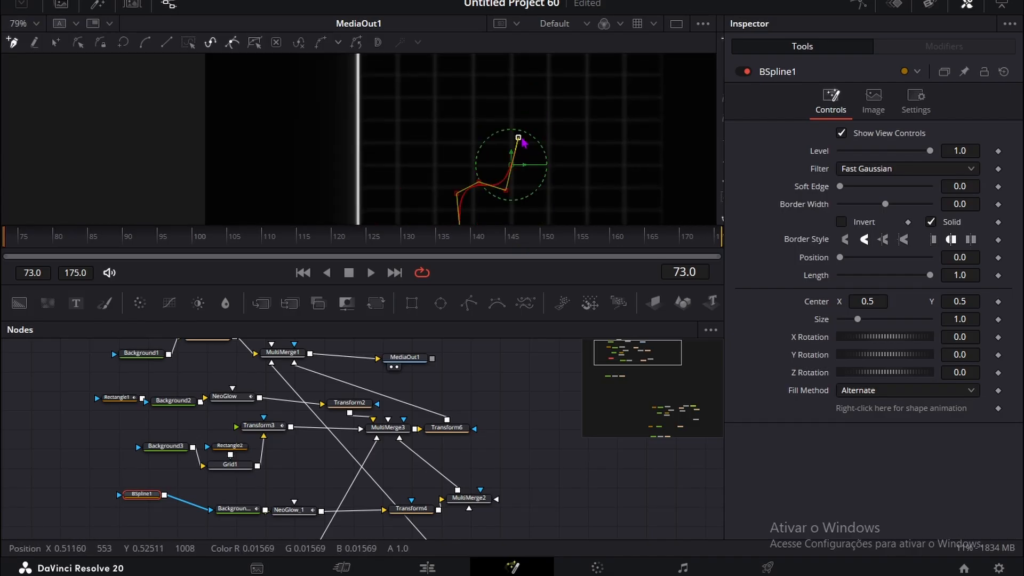
Step: Shape another step around the grid's centre and extend the curve in a steep final rise beyond the grid's upper-right corner
left_click_drag(508, 196, 525, 212)
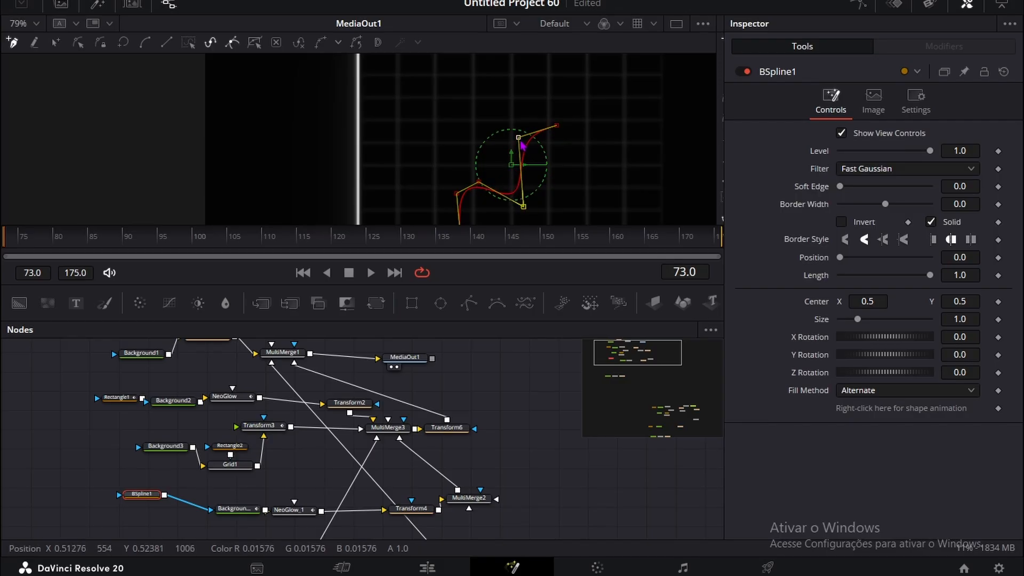
left_click_drag(521, 142, 504, 116)
scroll(579, 141, "down", 2)
scroll(589, 147, "up", 3)
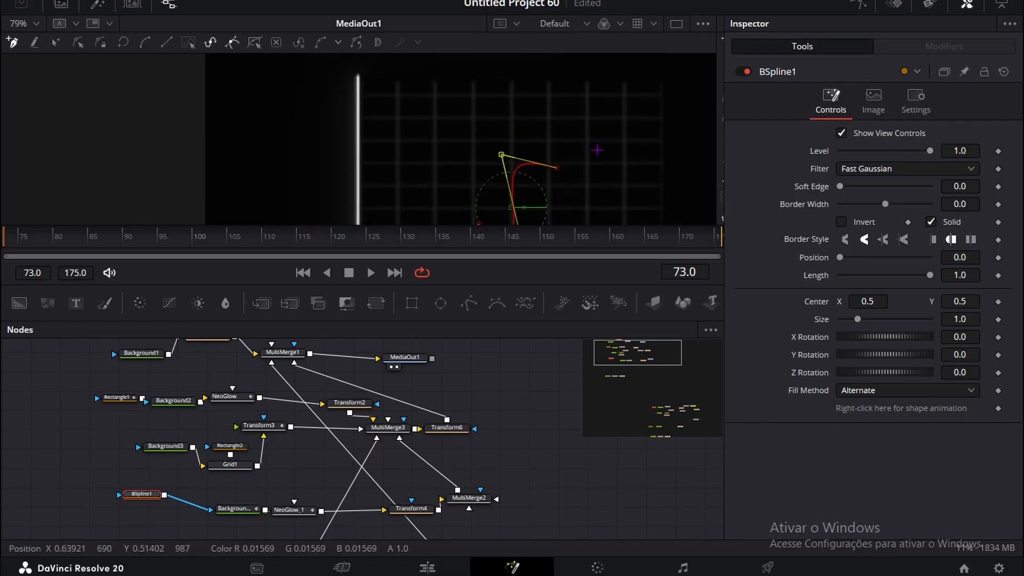
left_click_drag(556, 170, 565, 179)
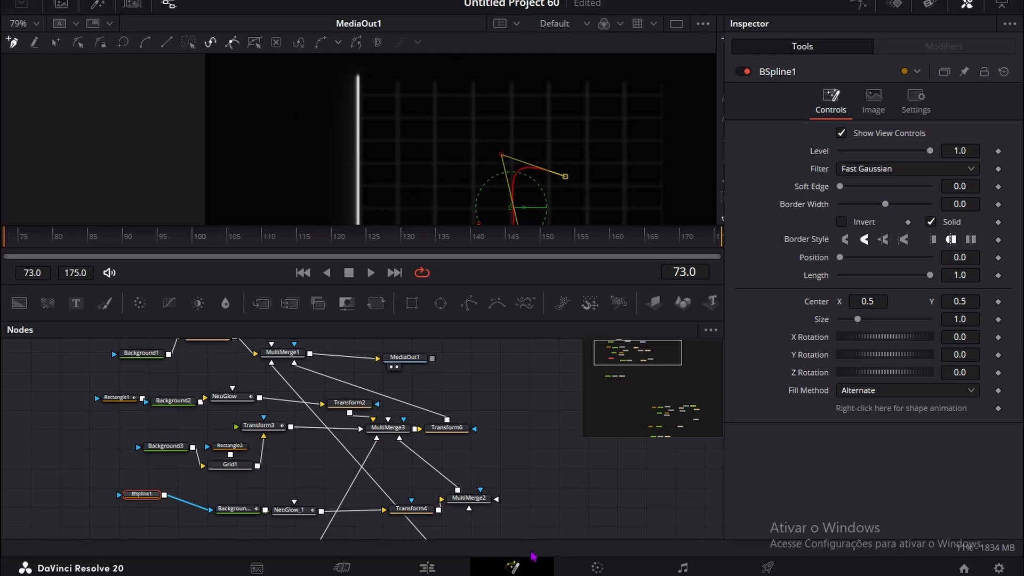
scroll(578, 185, "up", 1)
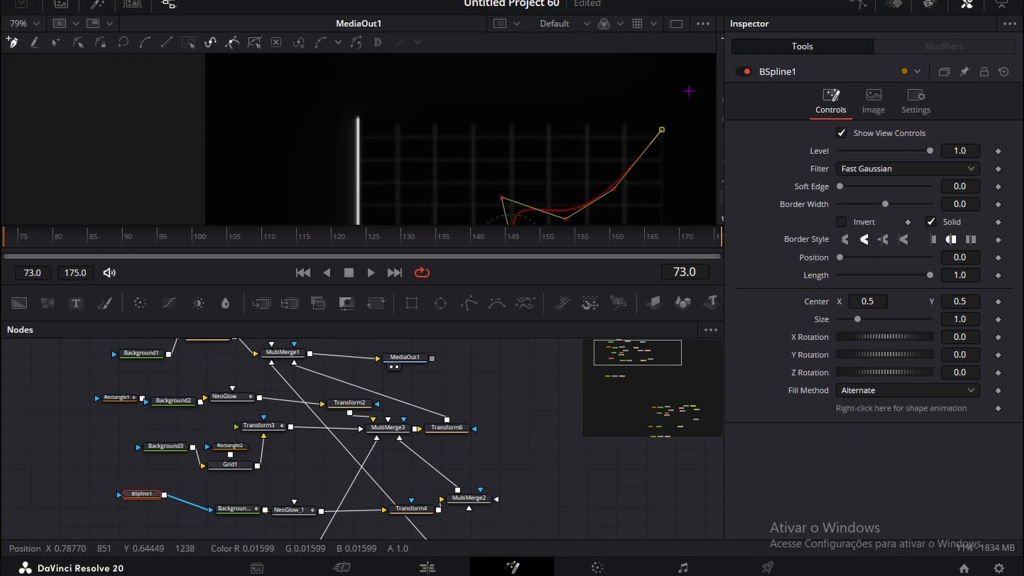
left_click_drag(599, 89, 495, 164)
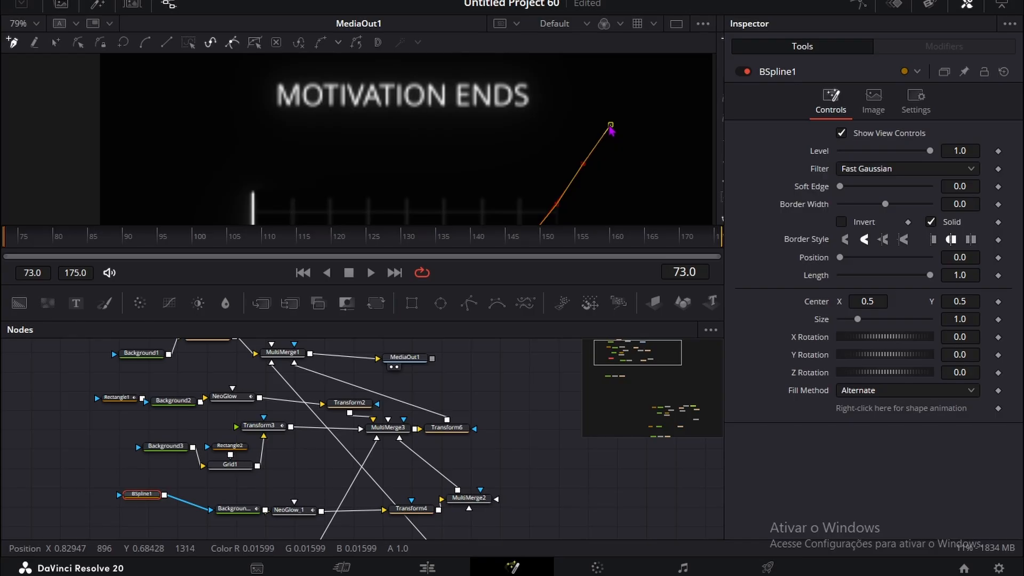
Step: Set BSpline1's Border Width to 0.0013 and deselect the node
scroll(452, 153, "down", 2)
left_click_drag(943, 207, 950, 207)
scroll(469, 176, "down", 4)
left_click(98, 470)
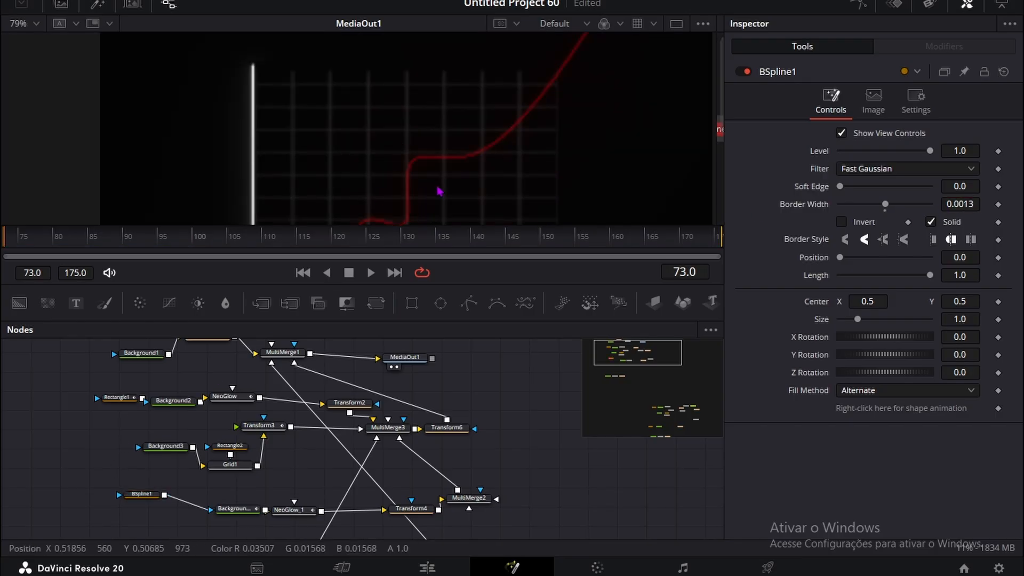
Step: Inspect the drawn curve and raise the timeline playback resolution for a sharper preview
scroll(333, 94, "down", 5)
scroll(352, 103, "up", 5)
left_click(355, 2)
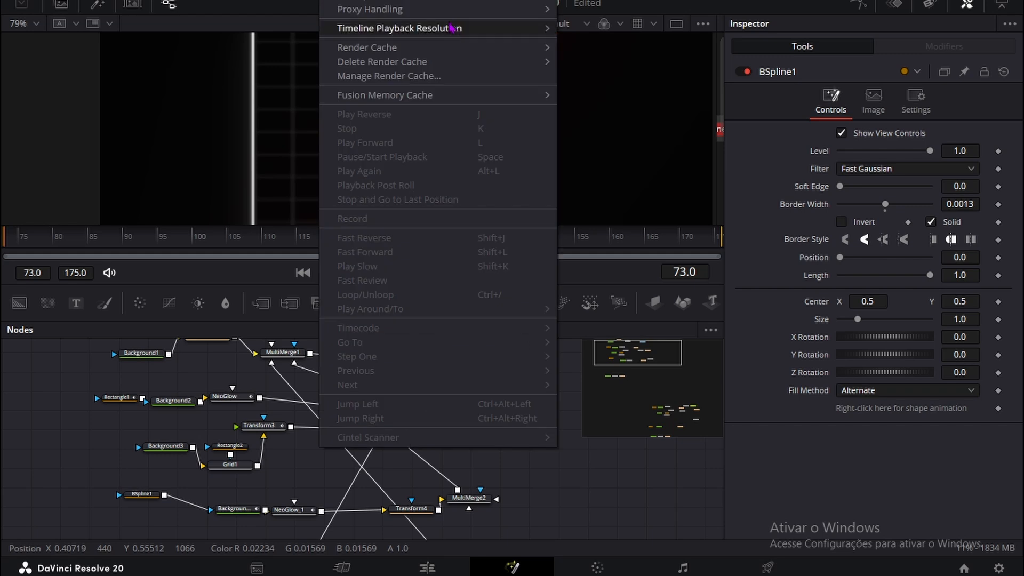
mouse_move(479, 35)
left_click(581, 28)
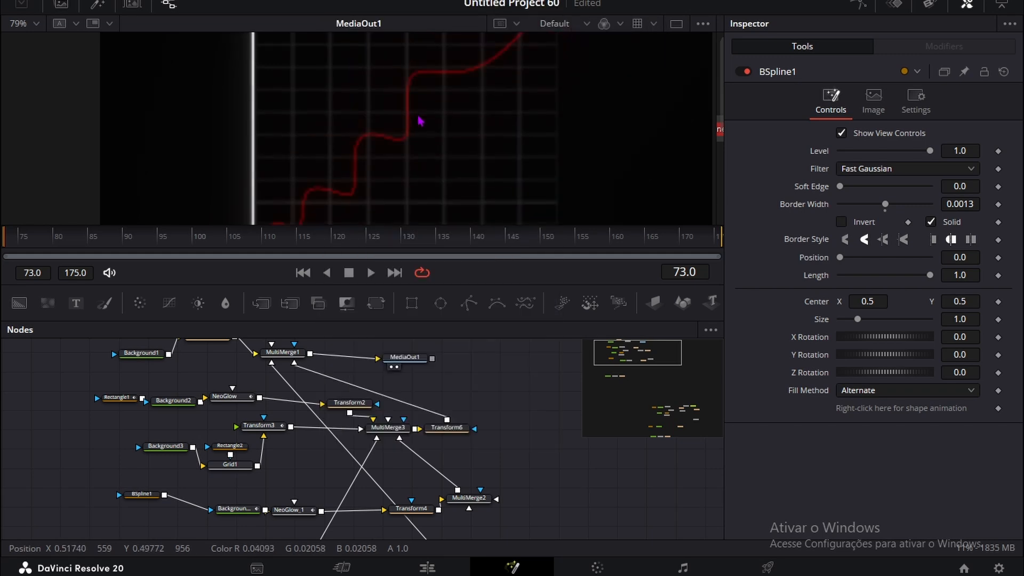
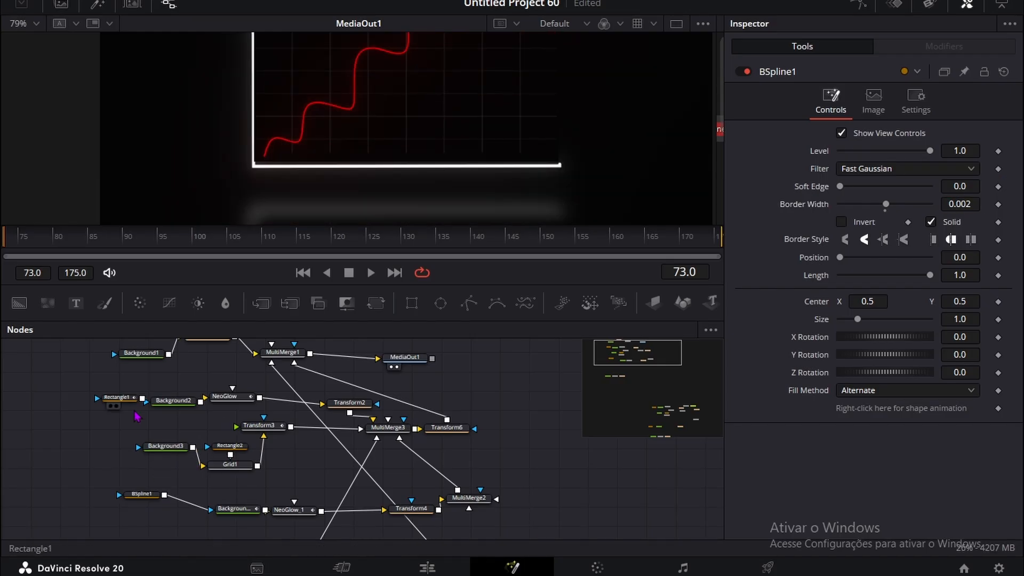
Step: Move BSpline1's start point onto the corner where the two axes meet
left_click(143, 495)
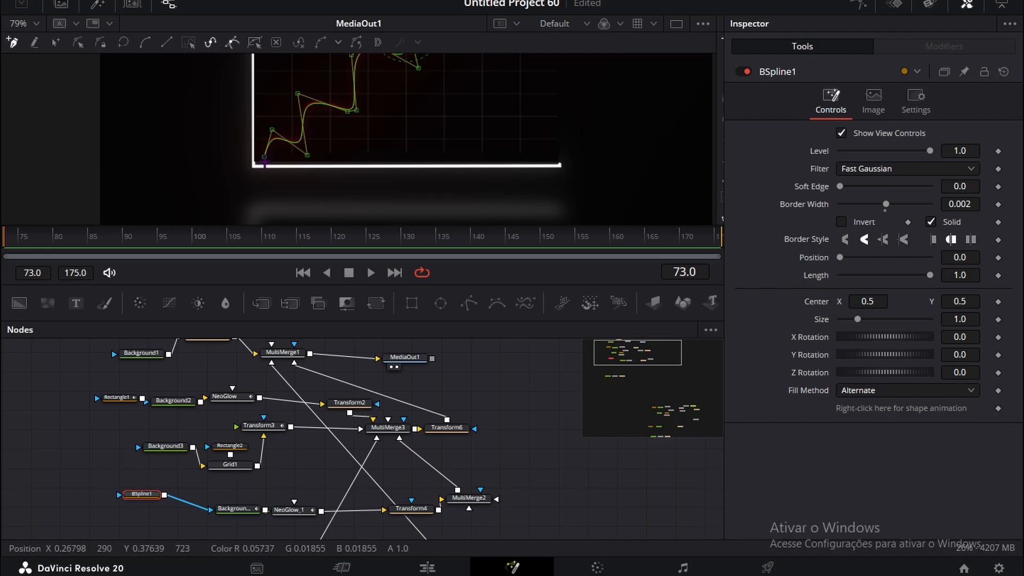
left_click_drag(258, 168, 260, 172)
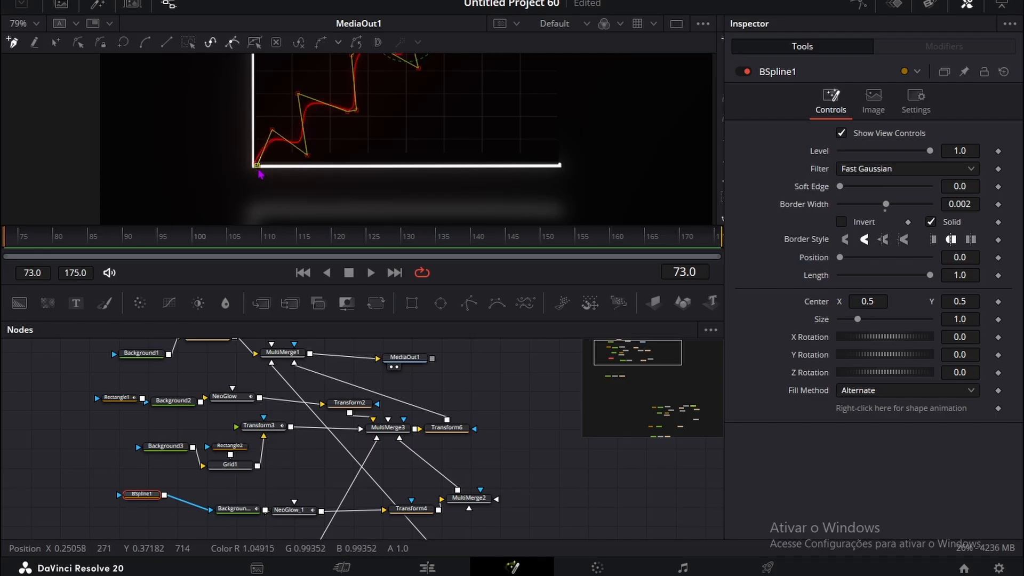
Step: Animate BSpline1's Length from 0 at frame 73 to 1.0 at about frame 111 so the curve draws on
left_click(114, 467)
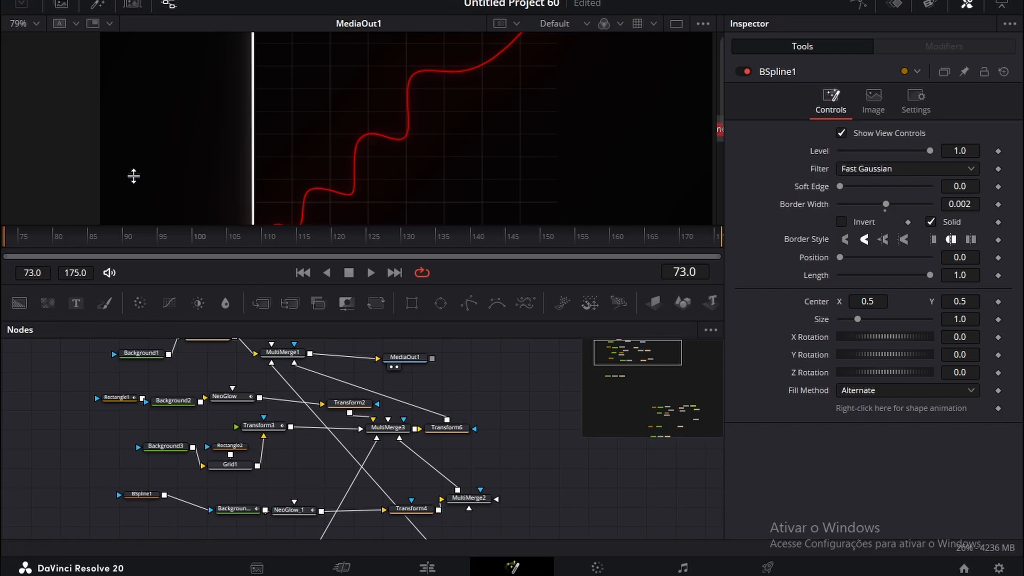
left_click(337, 1)
mouse_move(516, 33)
left_click(591, 43)
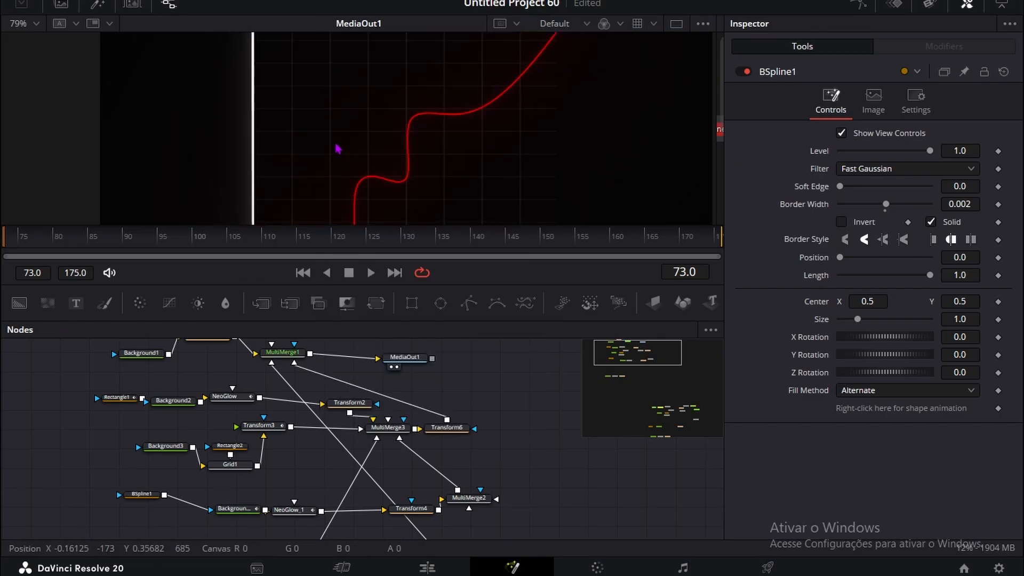
left_click(135, 490)
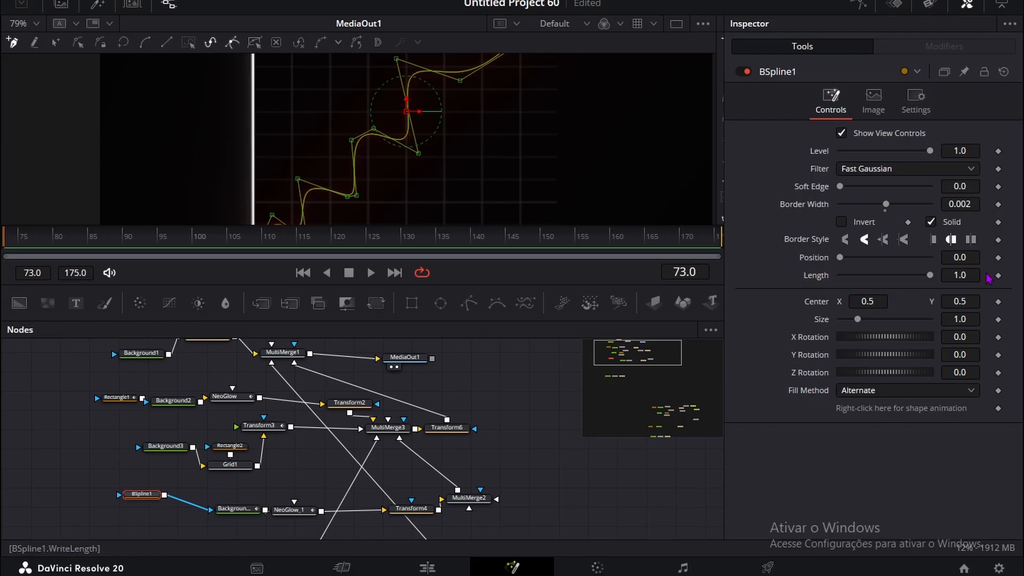
key("space")
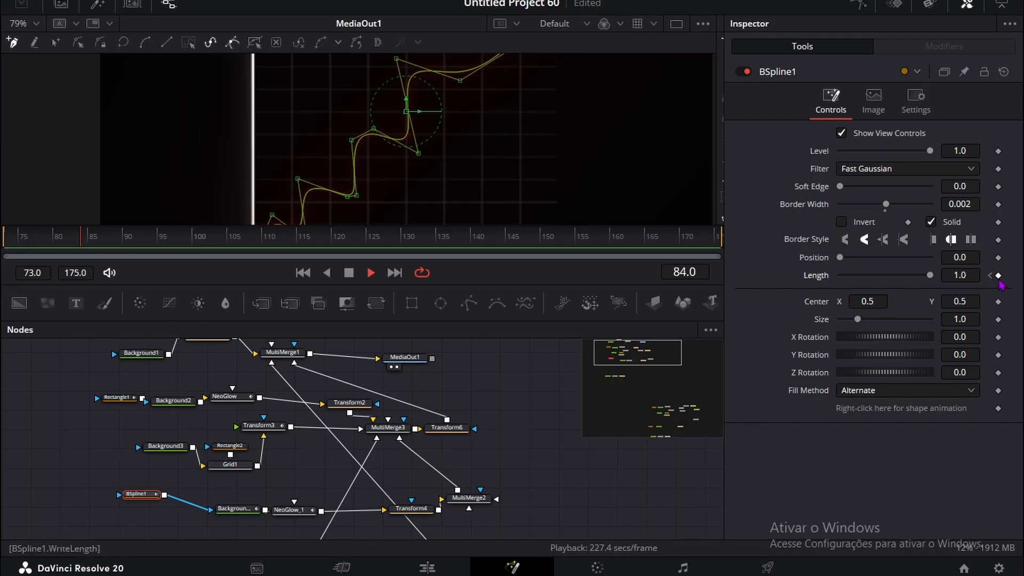
left_click(998, 276)
left_click(990, 276)
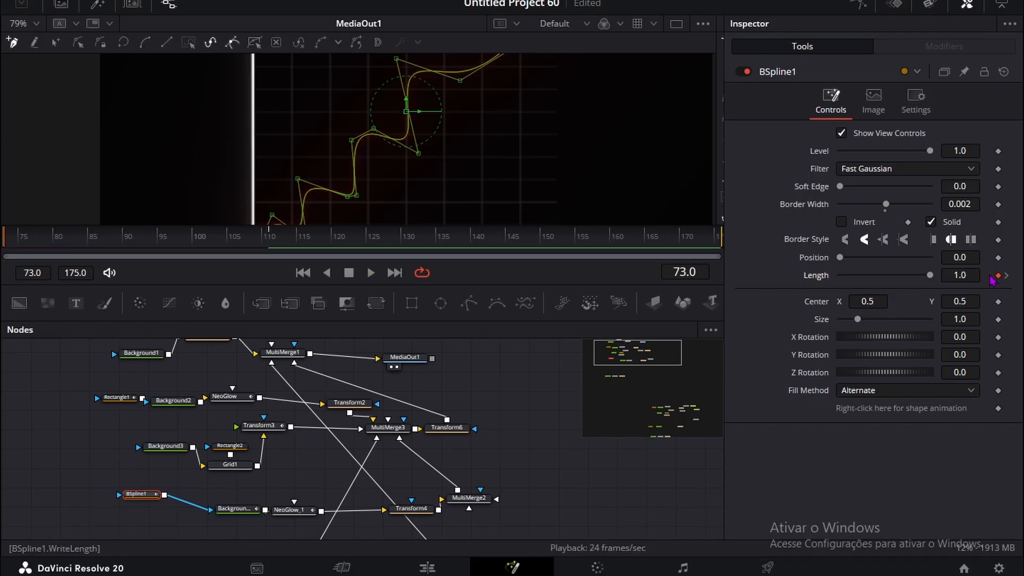
left_click_drag(960, 275, 416, 275)
Step: Keyframe Background4's colour to stay red at frame 100 and turn pure green at about frame 108, and preview the animation
left_click(230, 508)
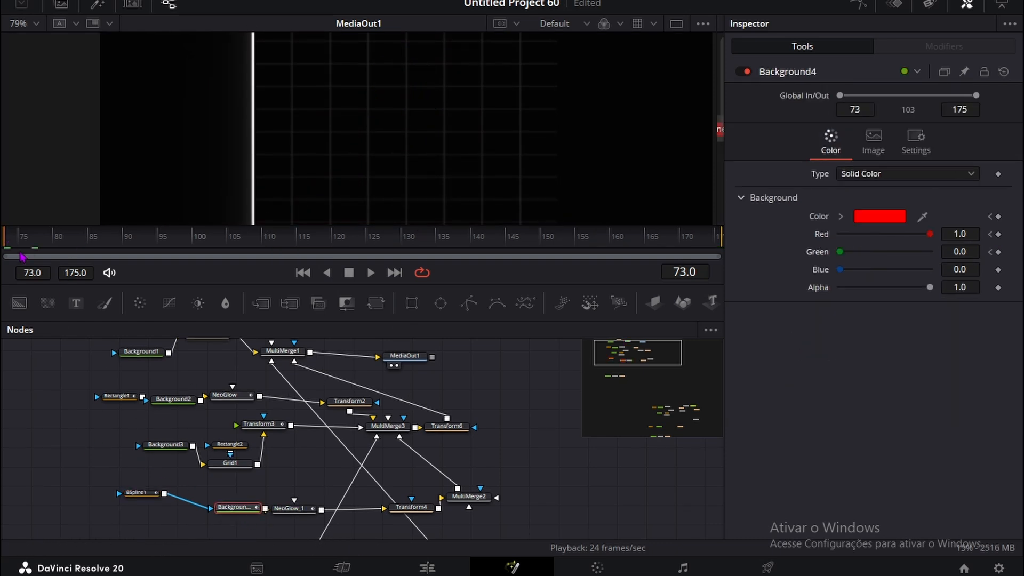
left_click_drag(143, 242, 186, 246)
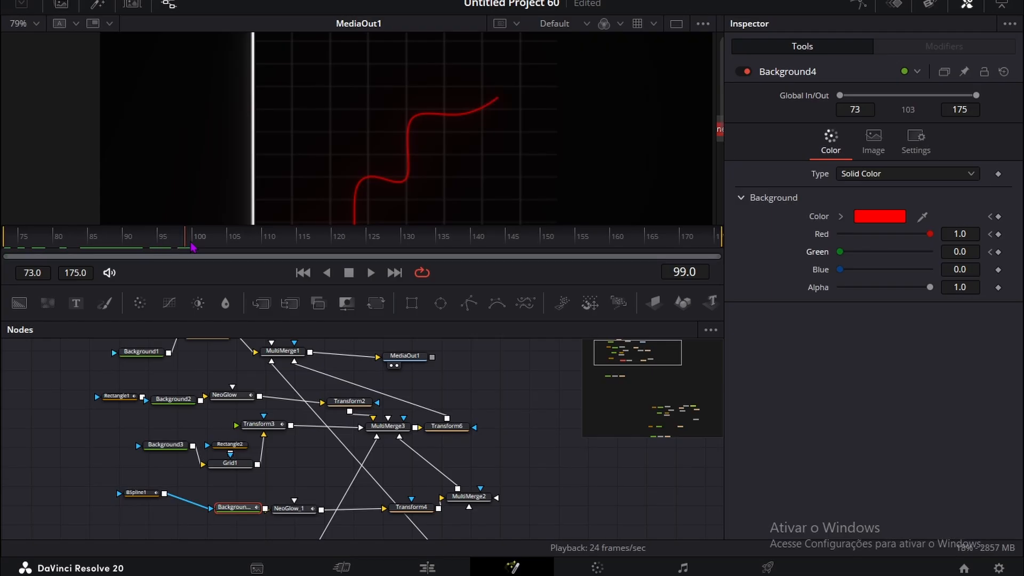
left_click(998, 234)
left_click(141, 245)
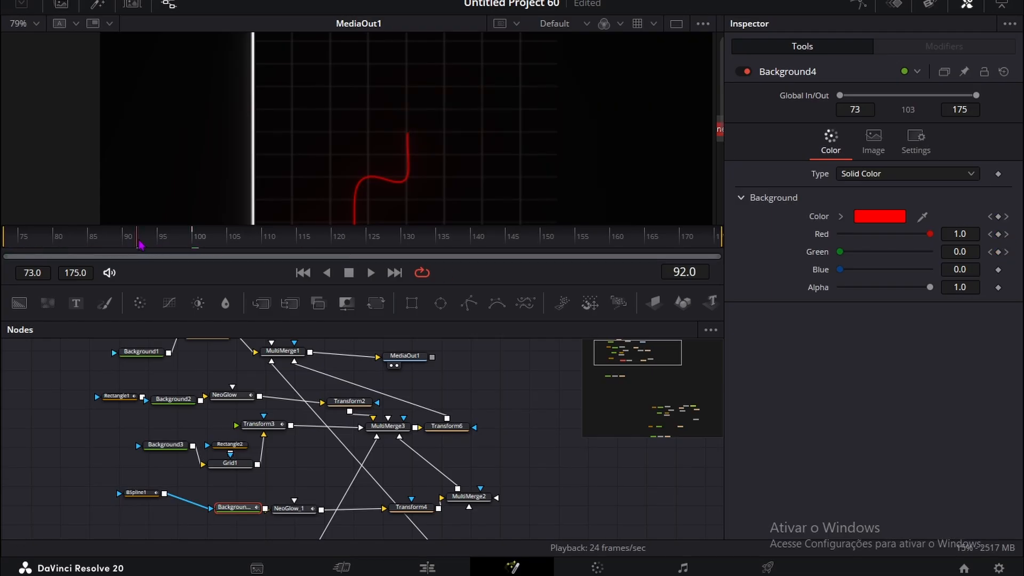
left_click_drag(134, 249, 228, 243)
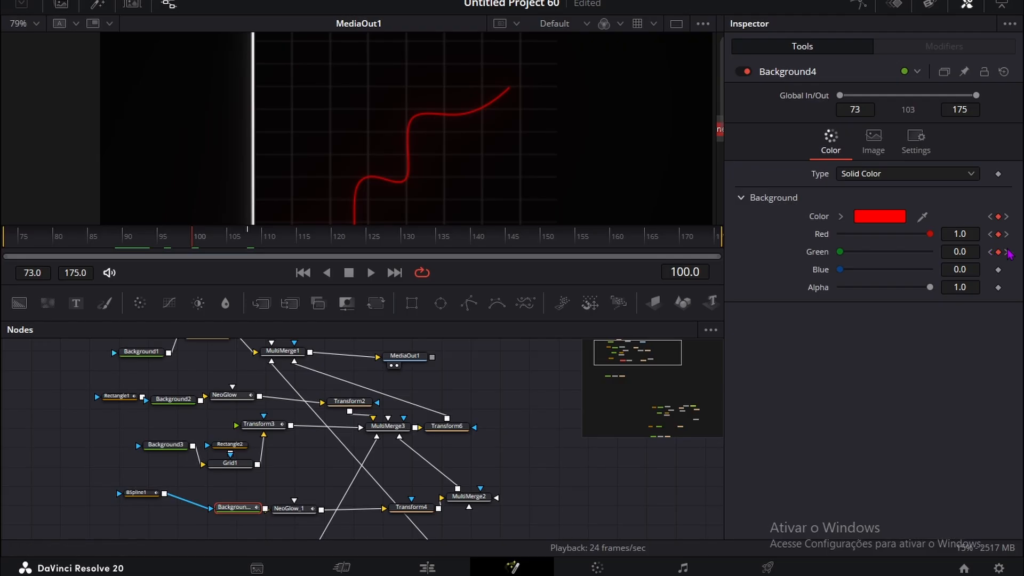
mouse_move(930, 234)
left_mouse_down()
mouse_move(839, 234)
mouse_move(932, 252)
left_mouse_up()
key("space")
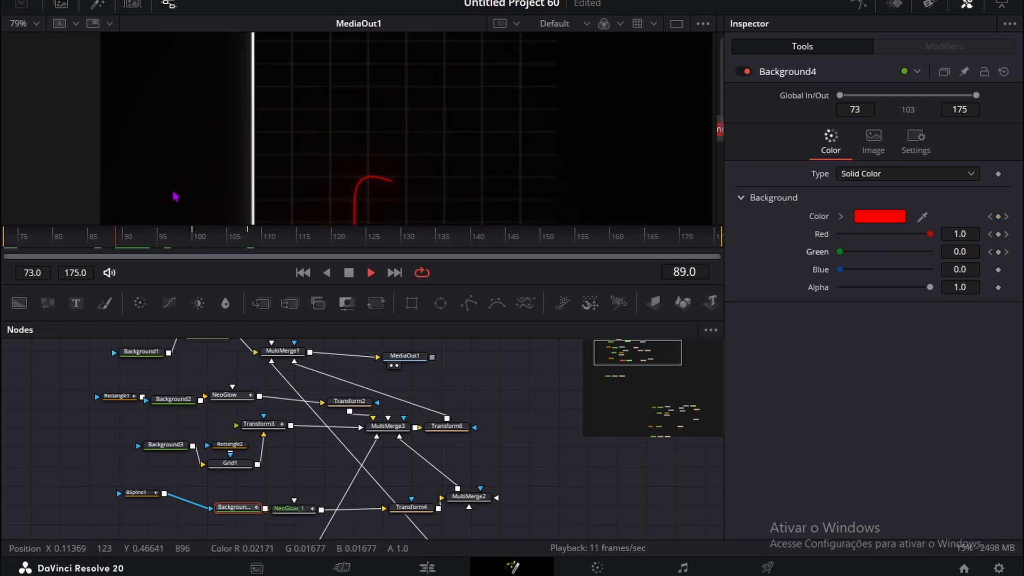
key("space")
scroll(415, 95, "down", 2)
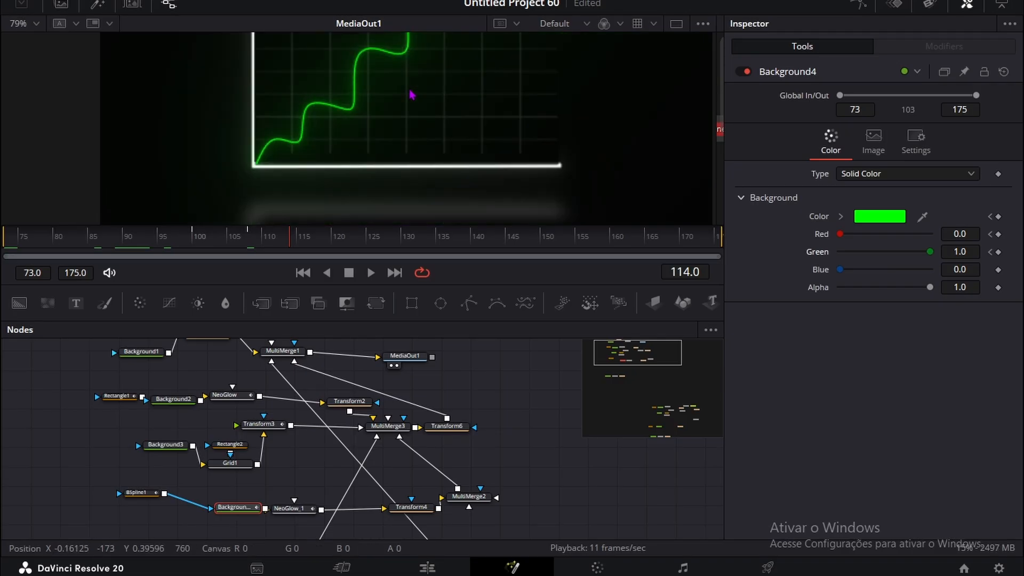
scroll(224, 429, "up", 1)
scroll(223, 428, "down", 1)
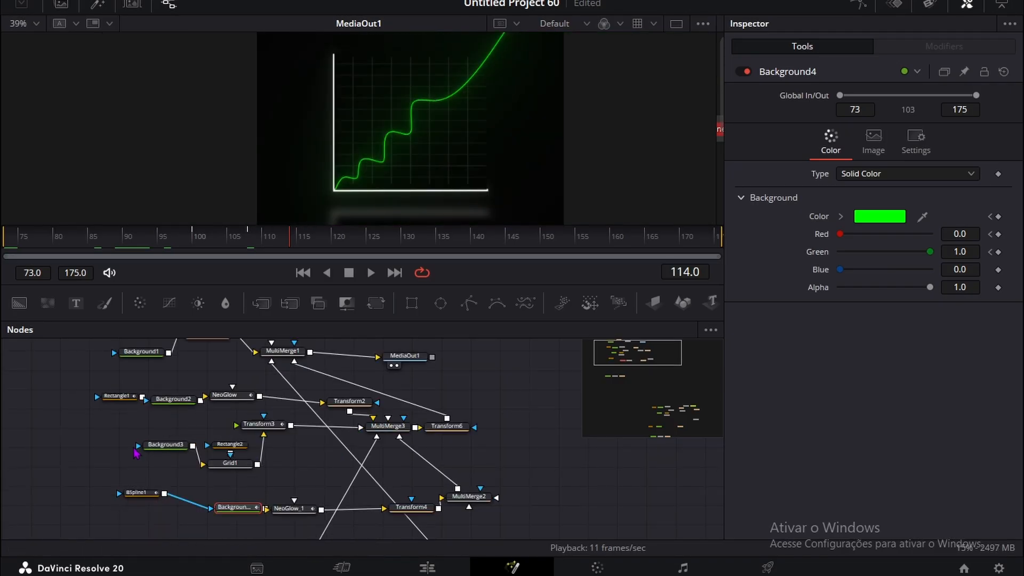
Step: Replace the Text1 title with "DISCIPLINE REMAINS" and deselect the node
scroll(136, 452, "down", 4)
left_click(119, 470)
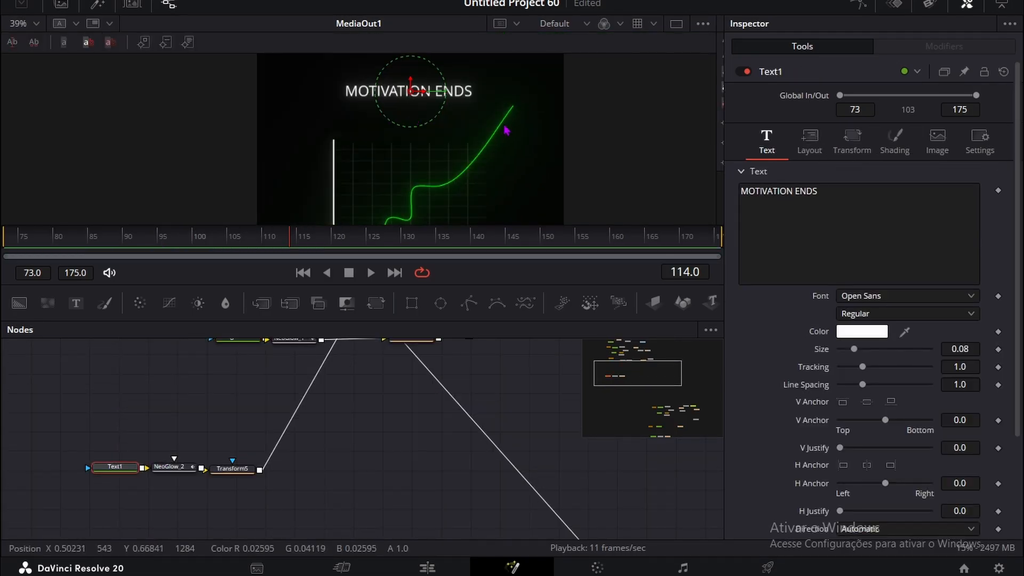
left_click(842, 197)
key("BackSpace")
key("BackSpace")
key("BackSpace")
key("BackSpace")
key("BackSpace")
key("BackSpace")
key("BackSpace")
key("BackSpace")
key("BackSpace")
key("BackSpace")
key("BackSpace")
key("BackSpace")
key("BackSpace")
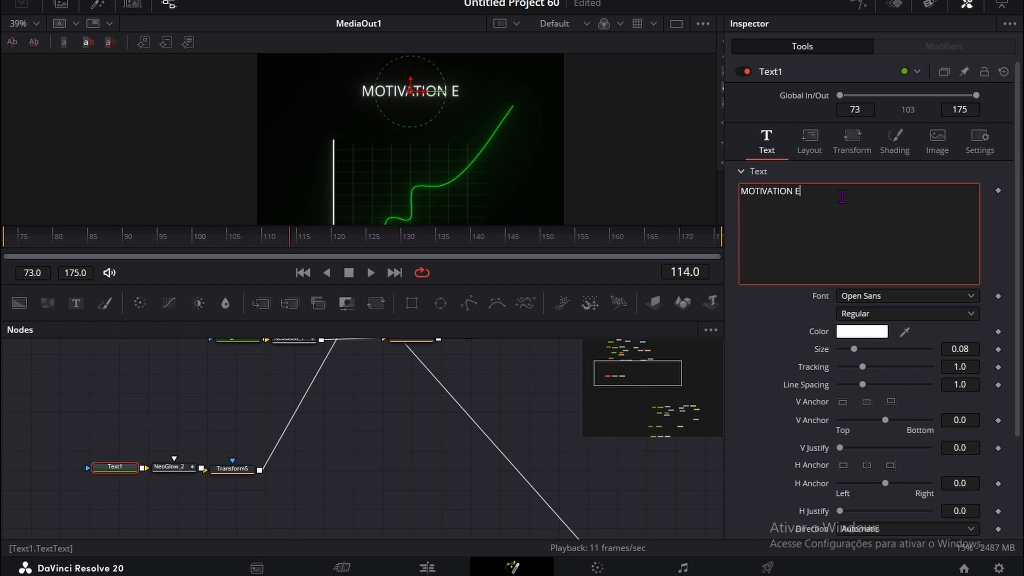
key("BackSpace")
key("BackSpace")
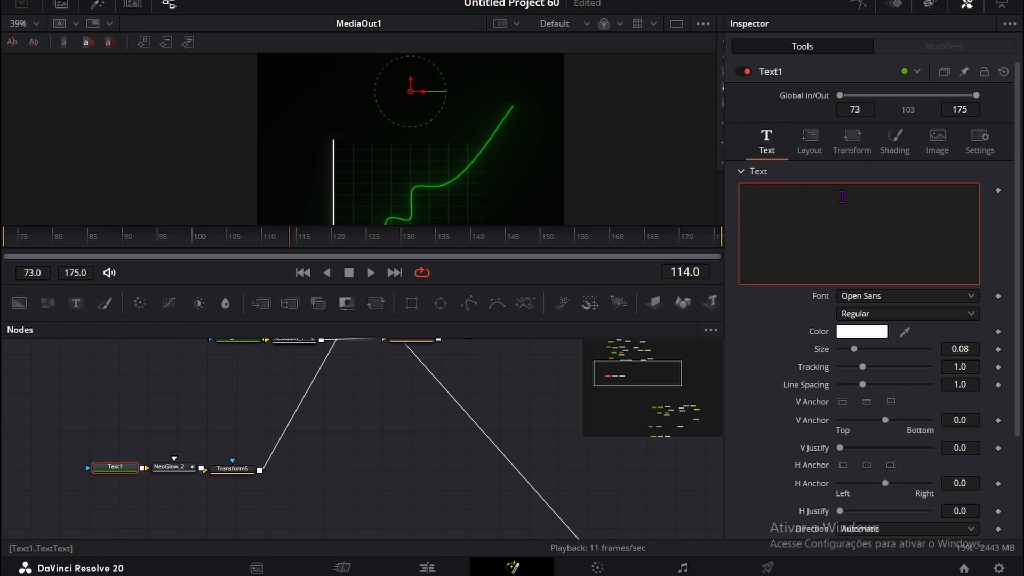
type("DISCIPLINE")
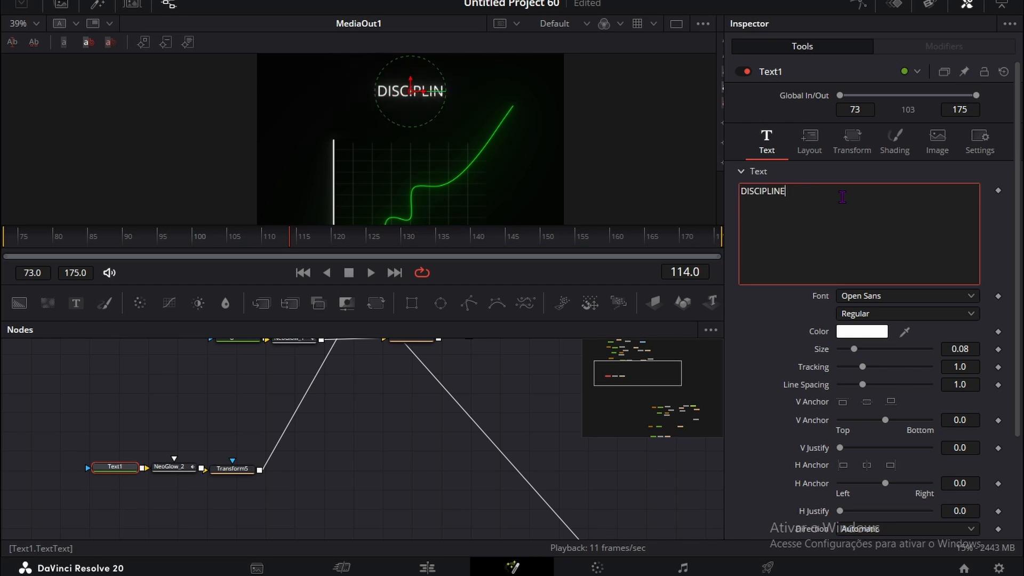
type(" REMAINS")
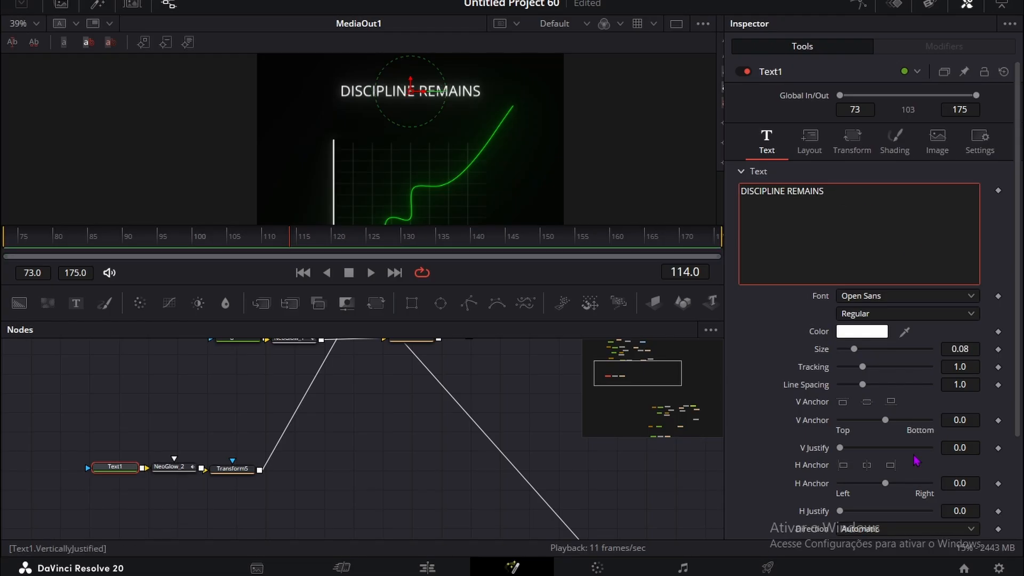
left_click(126, 425)
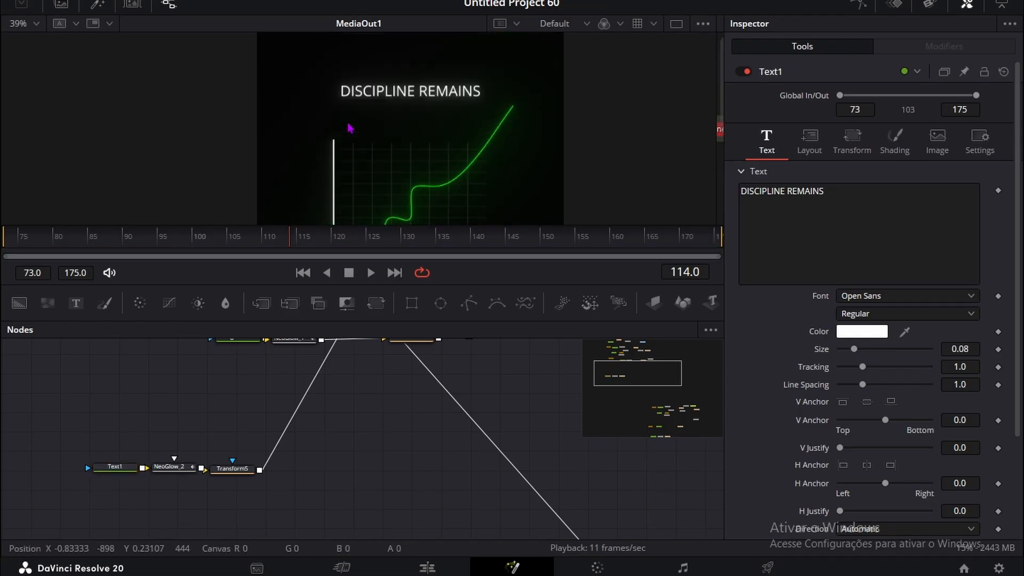
Step: Delete the duplicated node group at the bottom of the node graph that forms the blurred reflection
scroll(129, 443, "down", 2)
scroll(379, 137, "down", 2)
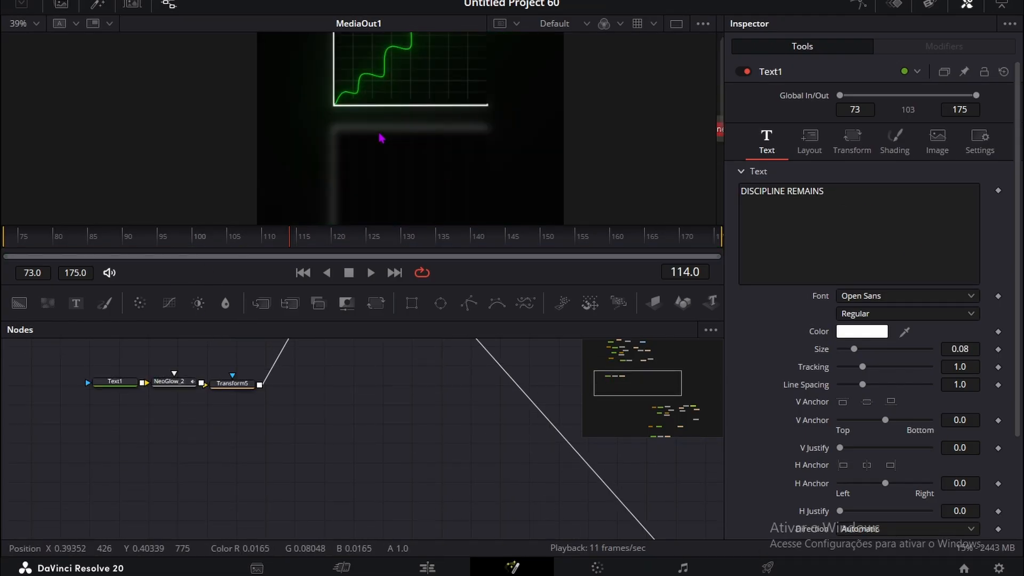
scroll(133, 444, "up", 1)
scroll(153, 422, "down", 5)
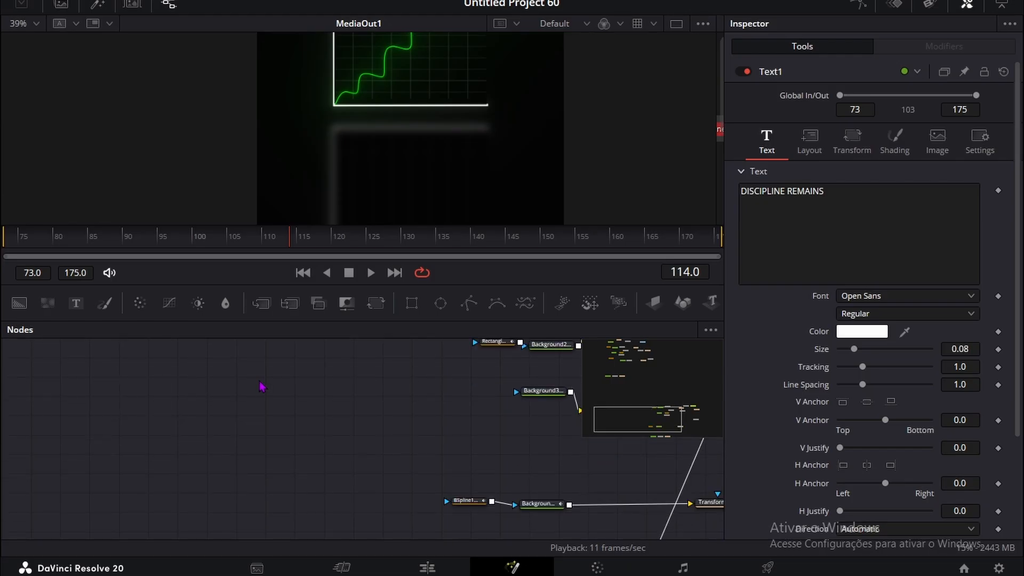
left_click_drag(177, 390, 385, 505)
key("Delete")
scroll(183, 444, "up", 1)
key("ctrl+z")
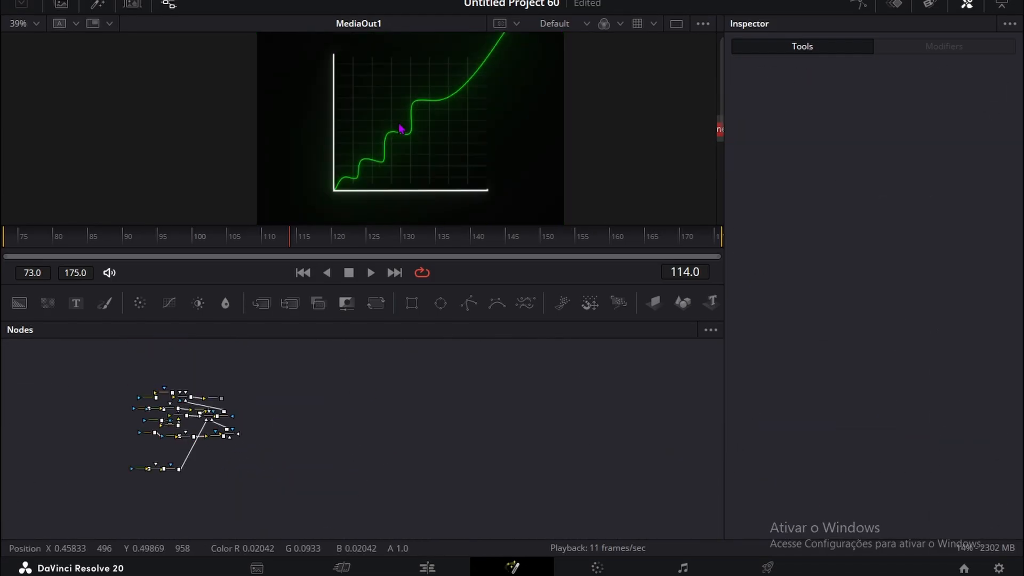
Step: Duplicate the curve branch from BSpline1 through MultiMerge2 and place the copy below the original
scroll(166, 459, "up", 4)
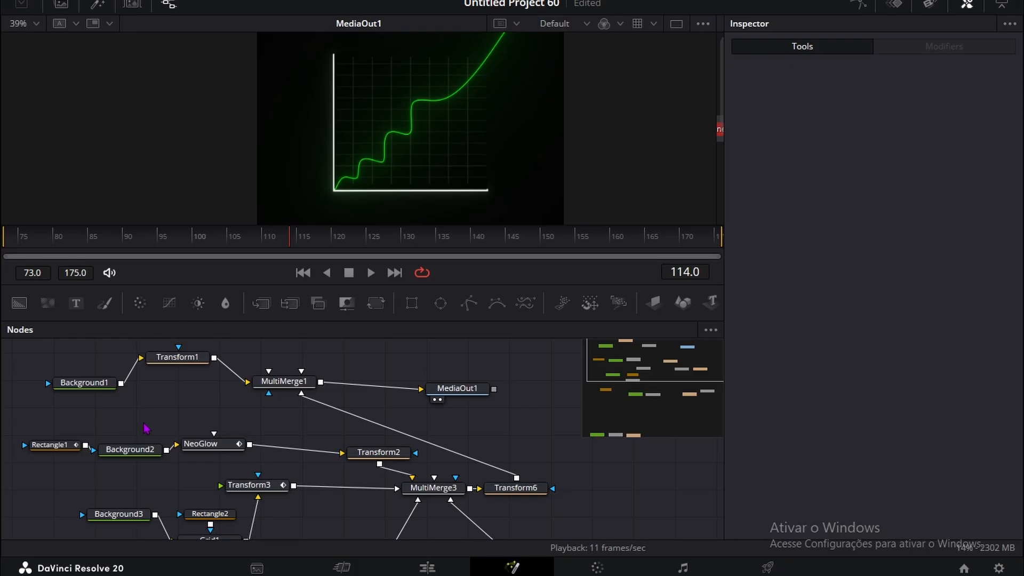
scroll(146, 428, "down", 3)
left_click_drag(62, 436, 566, 503)
key("ctrl+c")
scroll(391, 421, "down", 3)
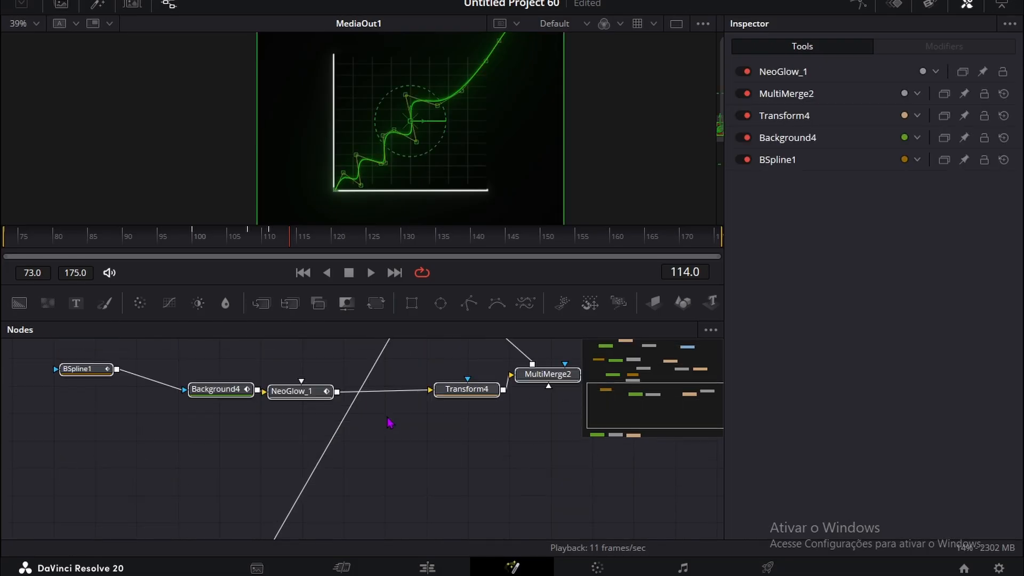
key("ctrl+v")
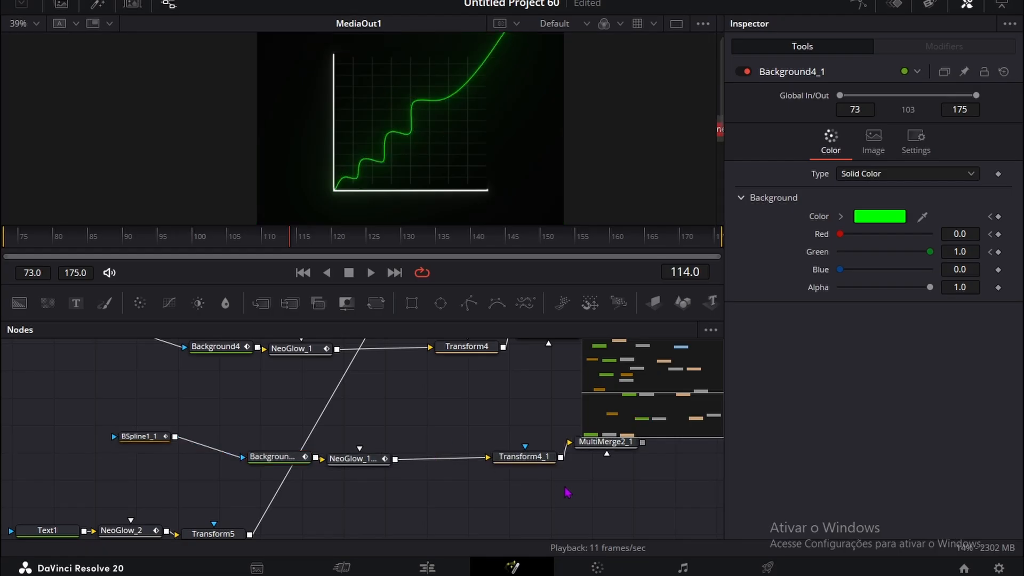
Step: Delete the duplicated MultiMerge2_1 node and connect Transform4_1 to MultiMerge2 instead
scroll(566, 488, "up", 1)
left_click(621, 486)
key("Delete")
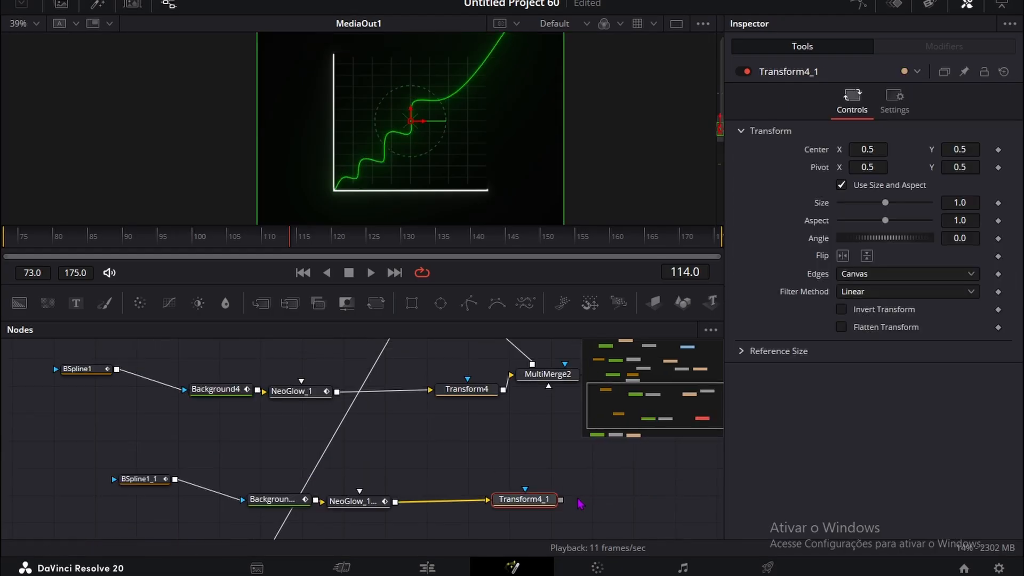
left_click_drag(561, 500, 548, 386)
Step: Remove BSpline1_1's last two points above the grid and close the path through the grid's lower-right corner back to the axes' corner
left_click(139, 479)
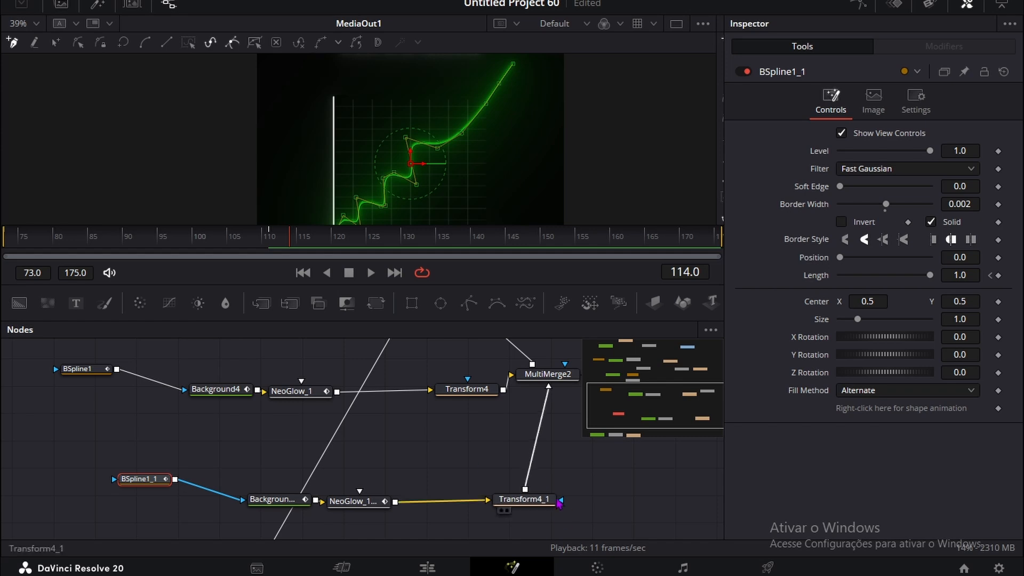
left_click_drag(515, 65, 512, 69)
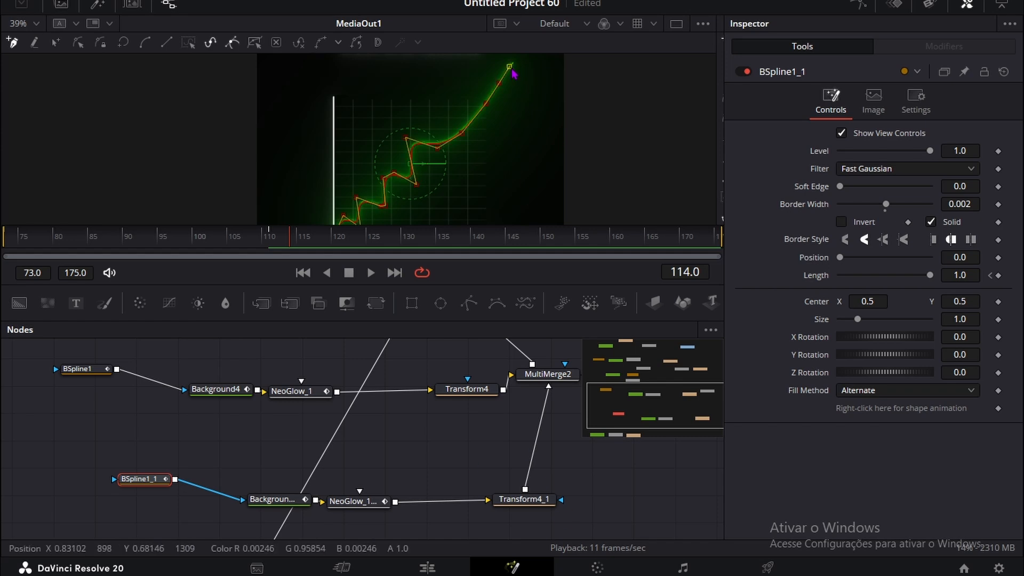
key("Delete")
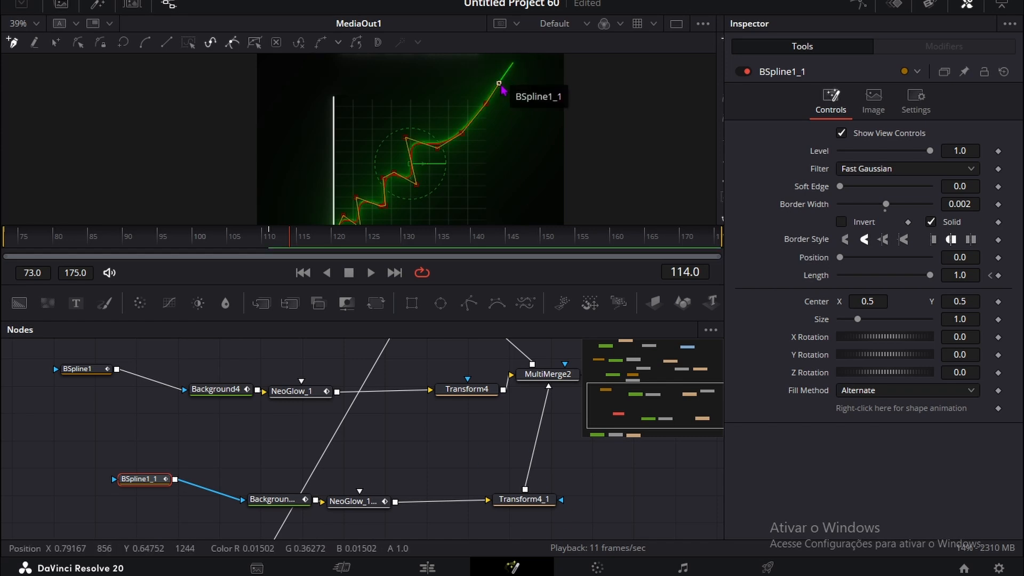
left_click(499, 83)
key("Delete")
scroll(489, 174, "down", 2)
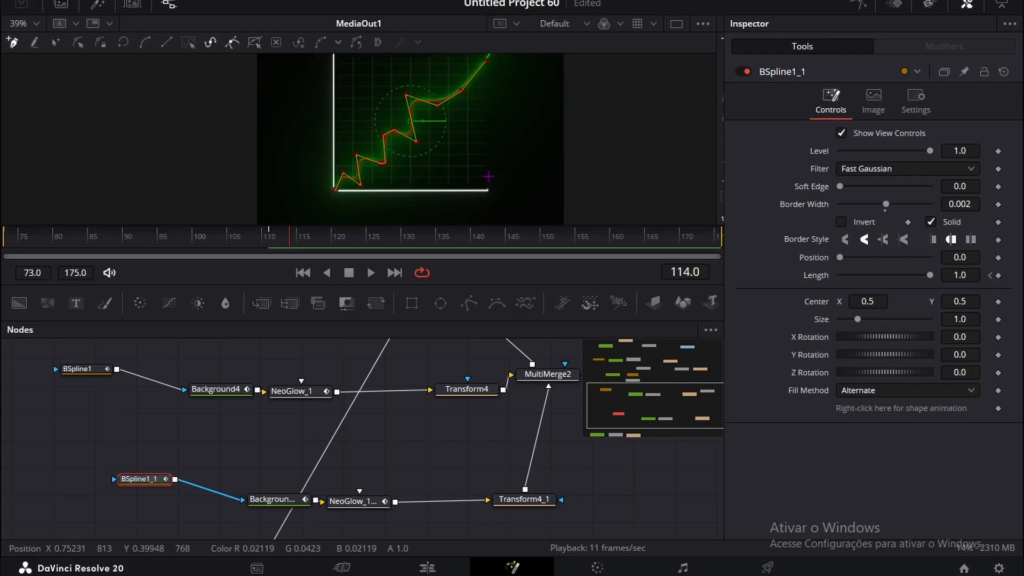
left_click(485, 186)
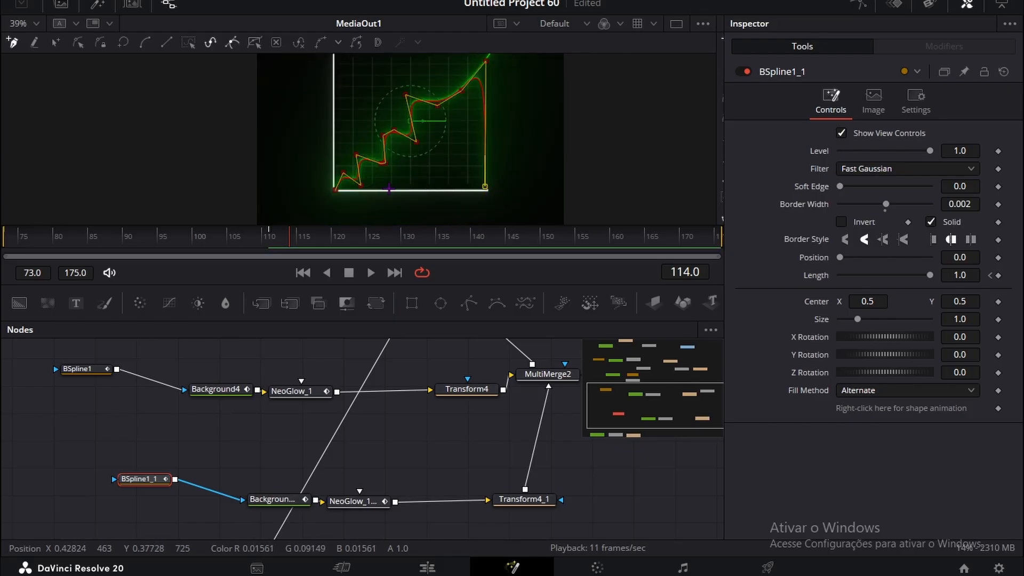
left_click(336, 190)
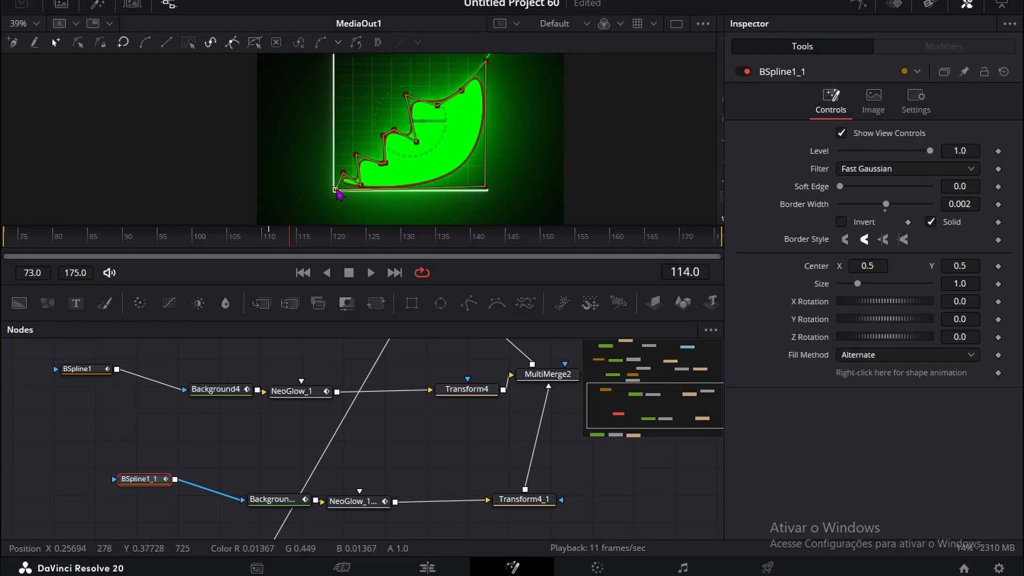
Step: Delete NeoGlow_1_1 from the fill branch and add a point on BSpline1_1's lower edge beside the axes' corner
left_click(370, 501)
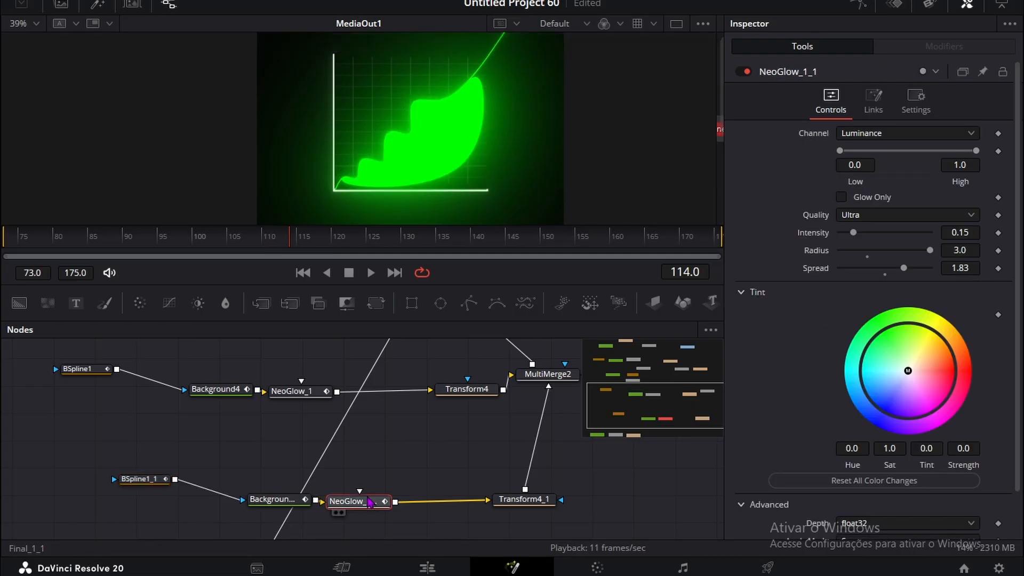
key("Delete")
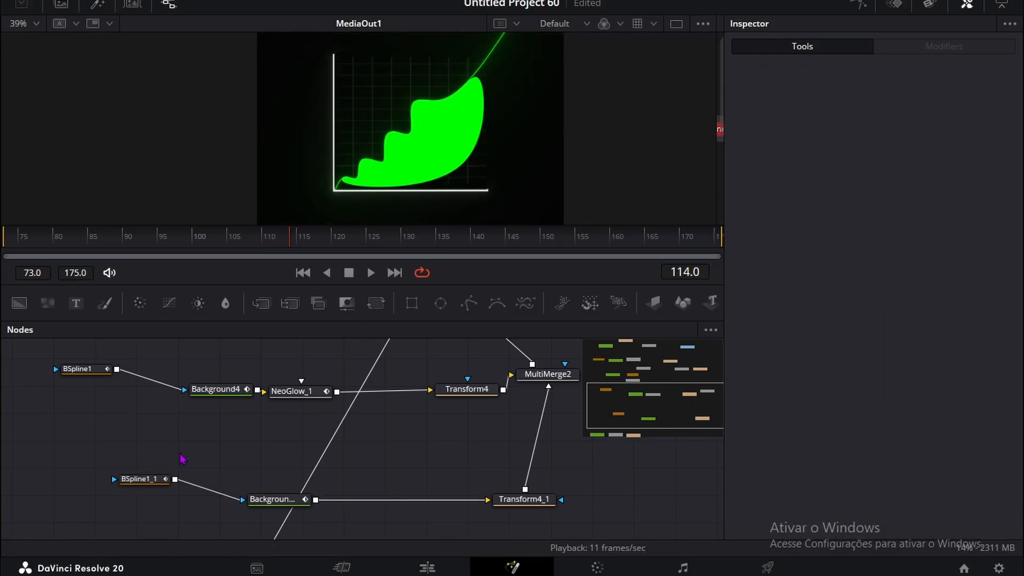
left_click(142, 479)
scroll(326, 190, "up", 5)
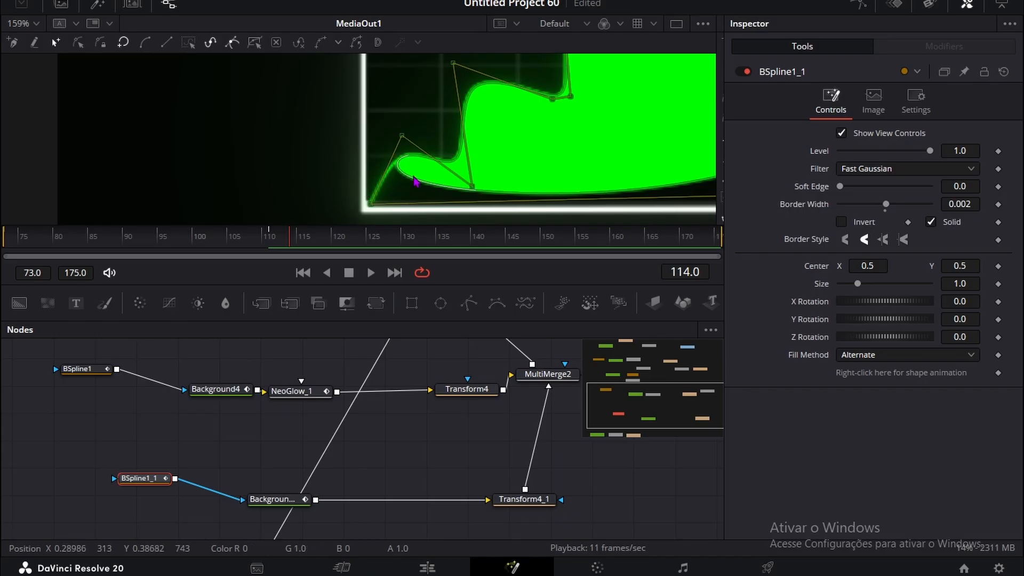
left_click_drag(412, 180, 387, 205)
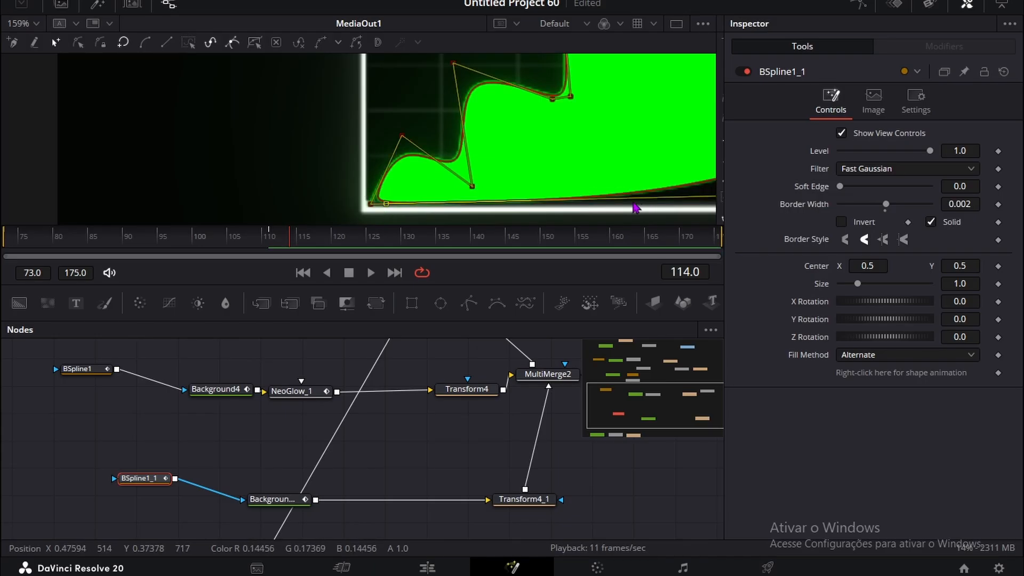
Step: Add points along BSpline1_1's lower edge and move them so it follows the horizontal axis to the grid's lower-right corner
left_click_drag(594, 152, 443, 98)
left_click_drag(544, 112, 363, 121)
left_click(486, 149)
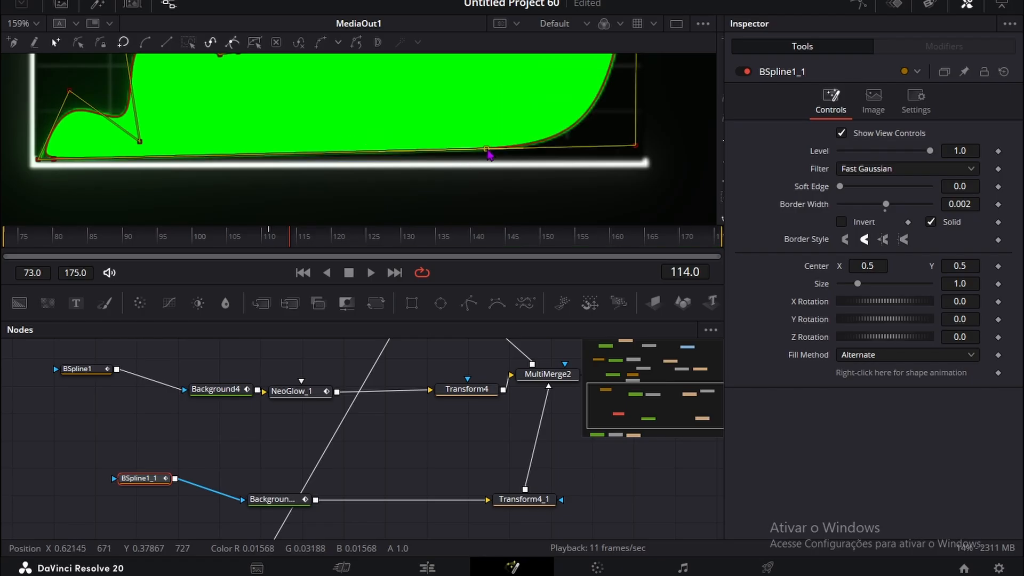
left_click(614, 147)
mouse_move(636, 147)
left_mouse_down()
mouse_move(645, 151)
mouse_move(626, 160)
mouse_move(643, 159)
left_mouse_up()
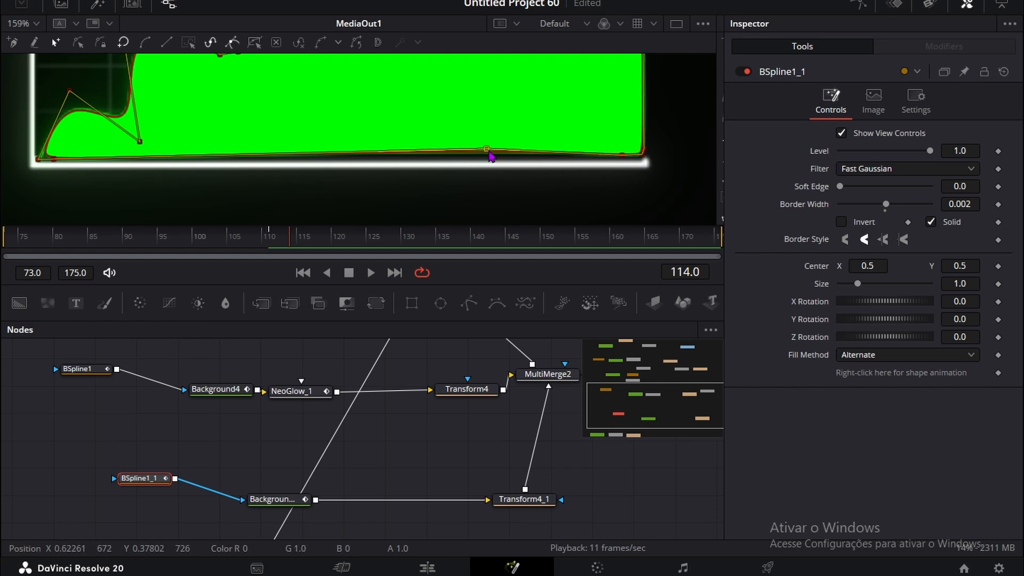
left_click_drag(487, 149, 487, 158)
Step: Add a point to BSpline1_1 near its upper-right corner so the fill follows the curve more closely up to the grid's right edge
scroll(490, 130, "up", 4)
scroll(489, 130, "up", 3)
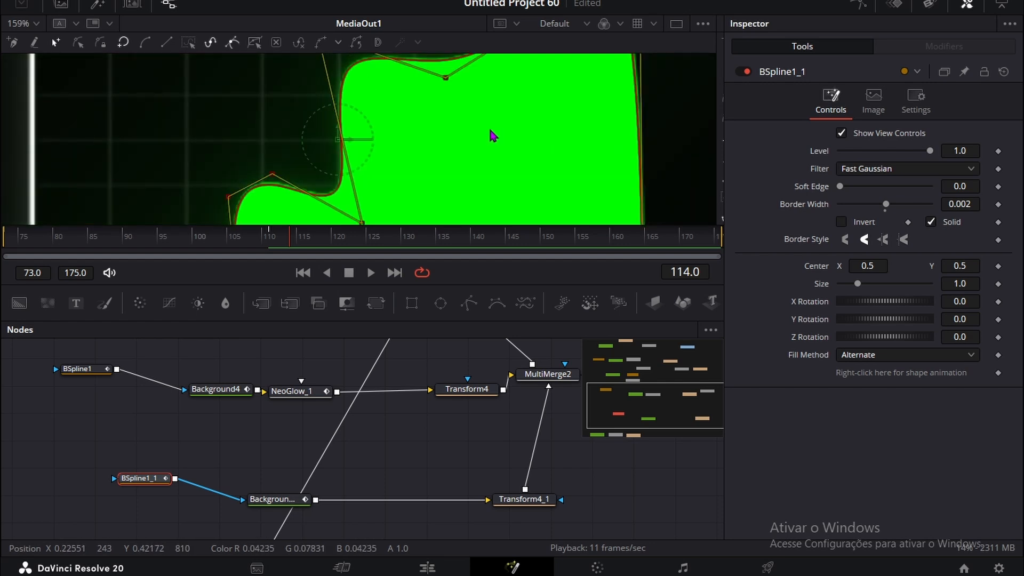
scroll(489, 130, "down", 2)
scroll(536, 109, "up", 1)
scroll(537, 115, "up", 3)
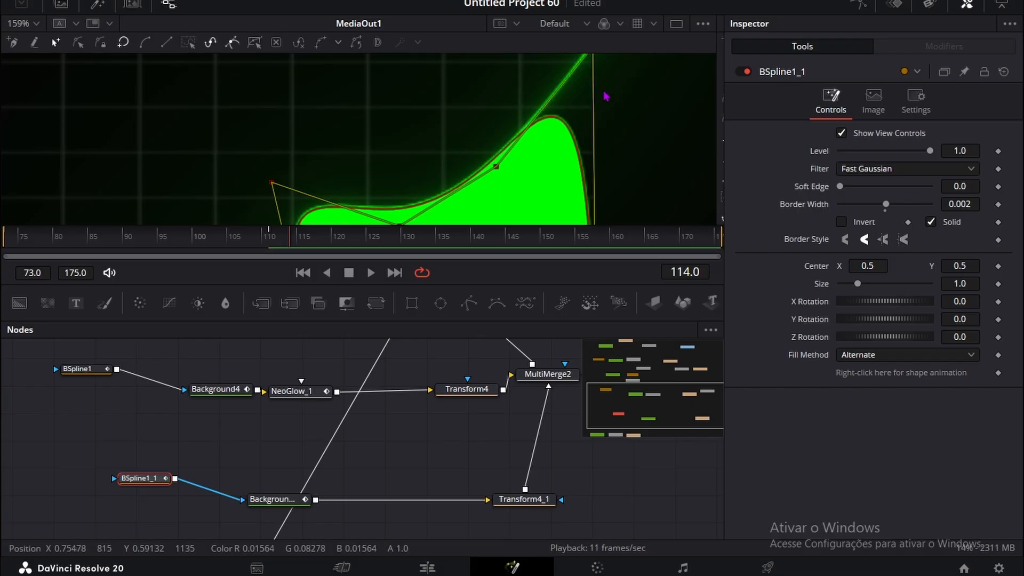
left_click(593, 120)
scroll(587, 106, "up", 1)
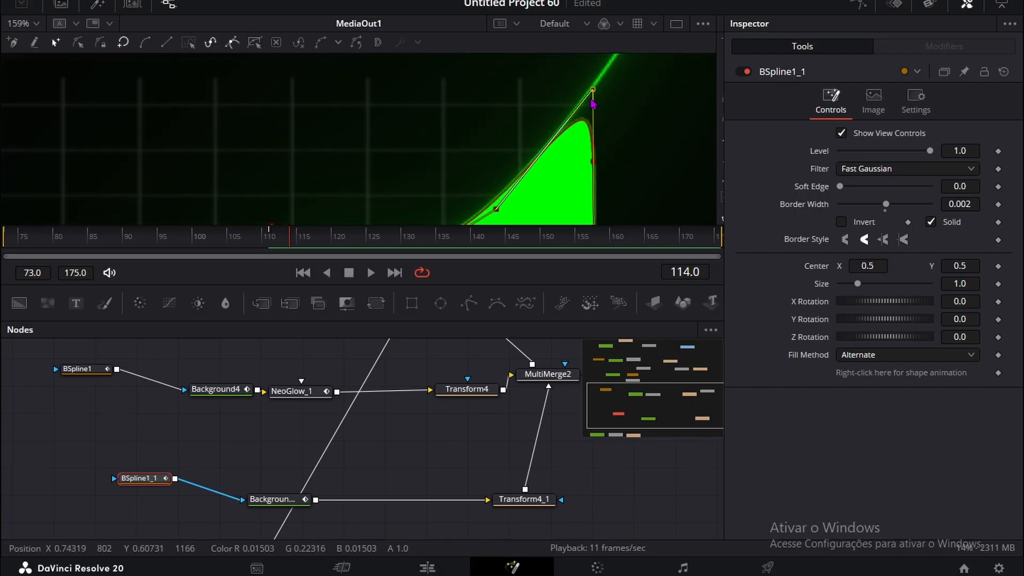
left_click(590, 92)
scroll(607, 130, "down", 4)
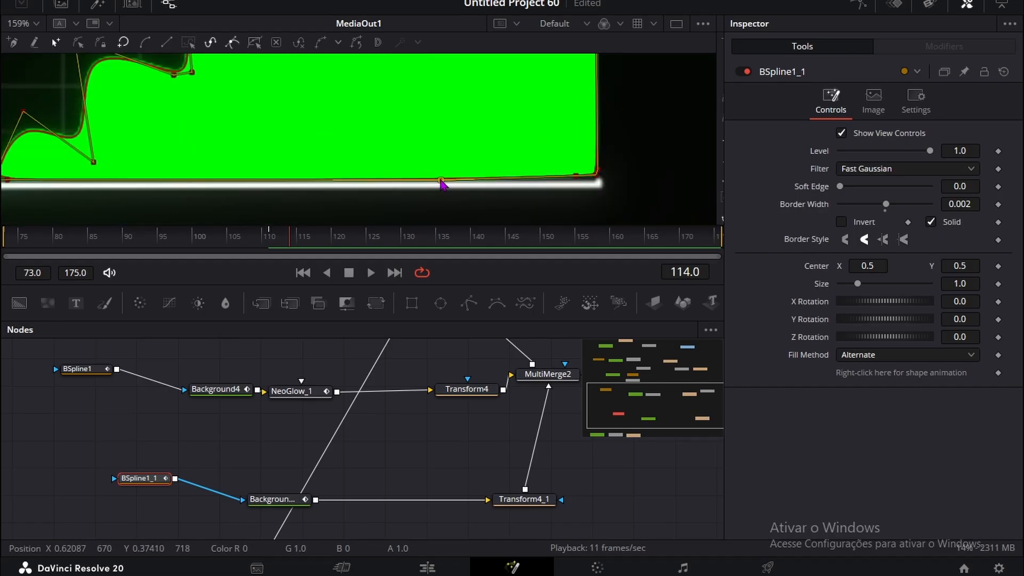
scroll(342, 122, "down", 2)
scroll(340, 124, "up", 2)
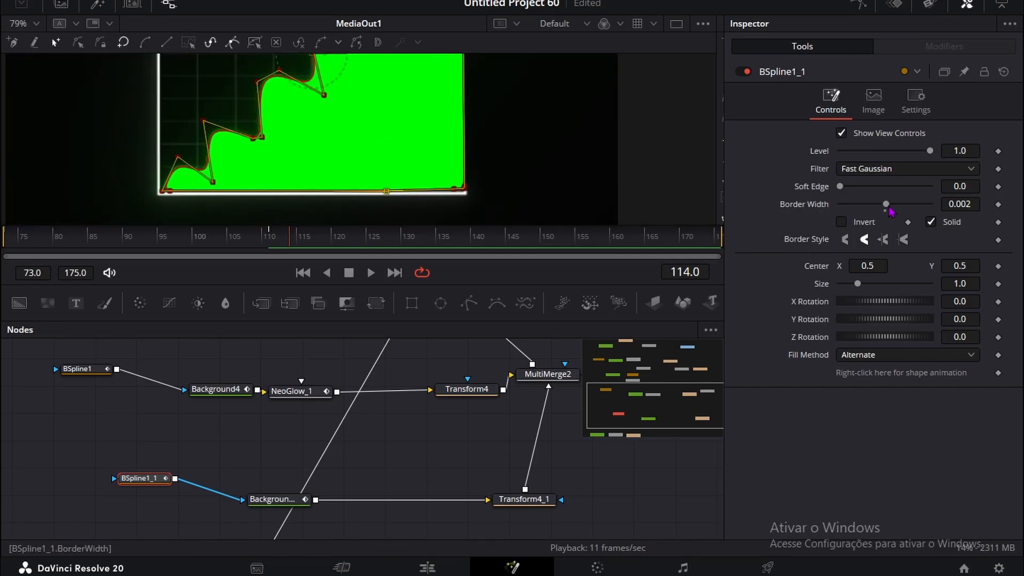
Step: Set BSpline1_1's Level to 0.09 and check the faint fill at the start of the clip
left_click_drag(958, 152, 911, 152)
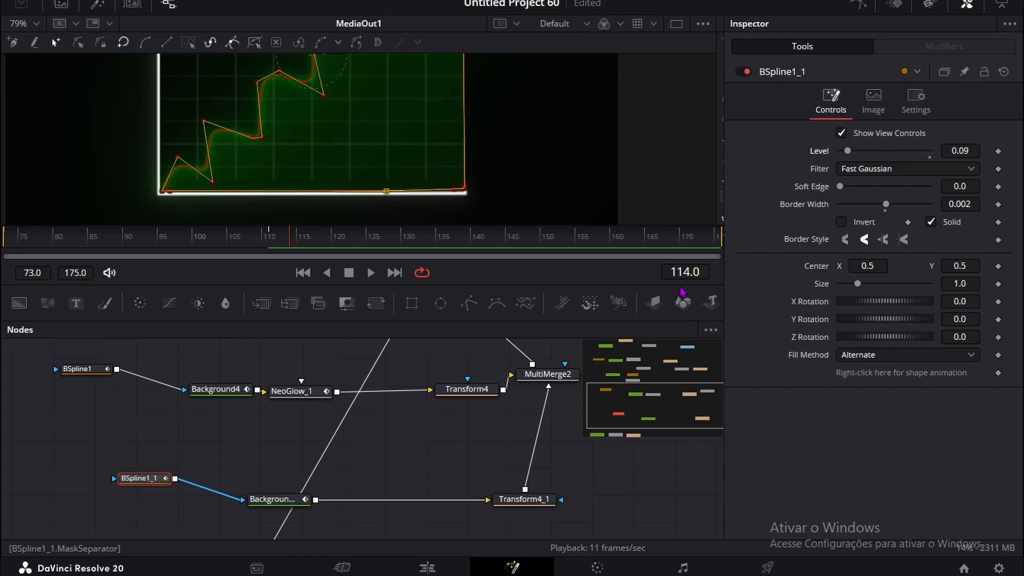
left_click(158, 436)
scroll(241, 179, "down", 1)
left_click(10, 237)
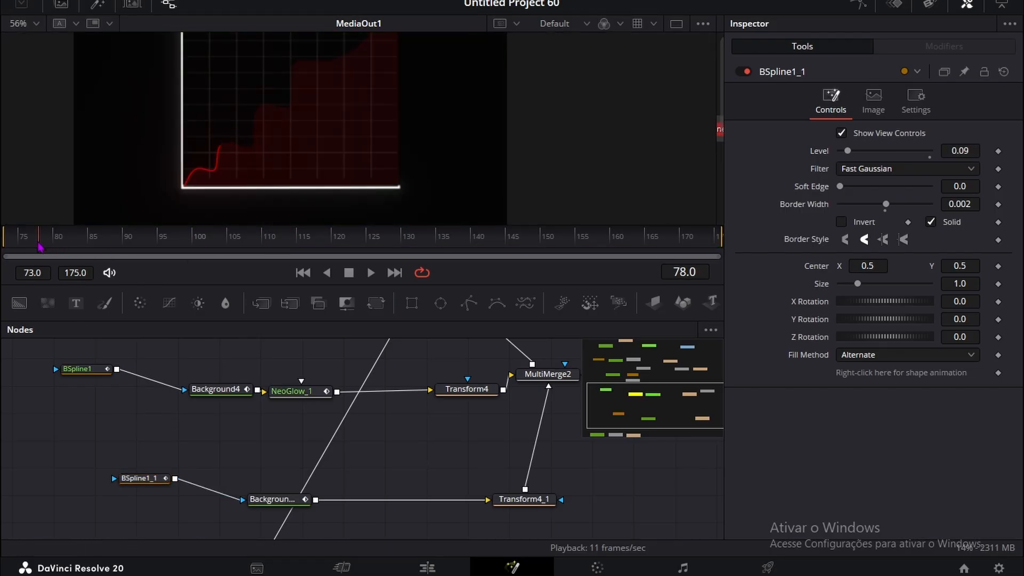
Step: Keyframe BSpline1_1's Level from around frame 101 so it is at 0.09 by frame 107, and scrub through the animation
scroll(133, 472, "down", 3)
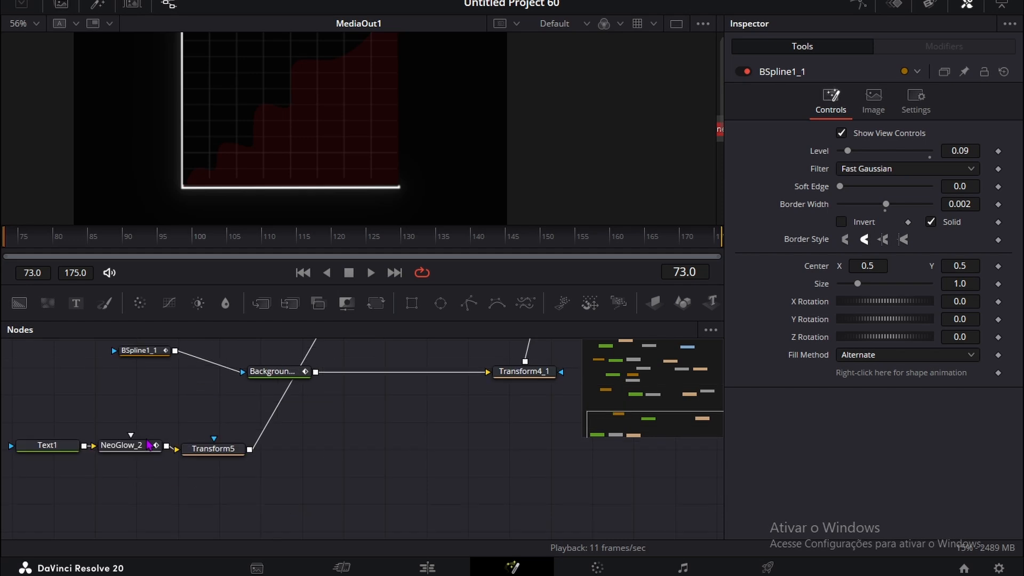
scroll(144, 442, "up", 2)
left_click(150, 439)
left_click_drag(80, 247, 200, 245)
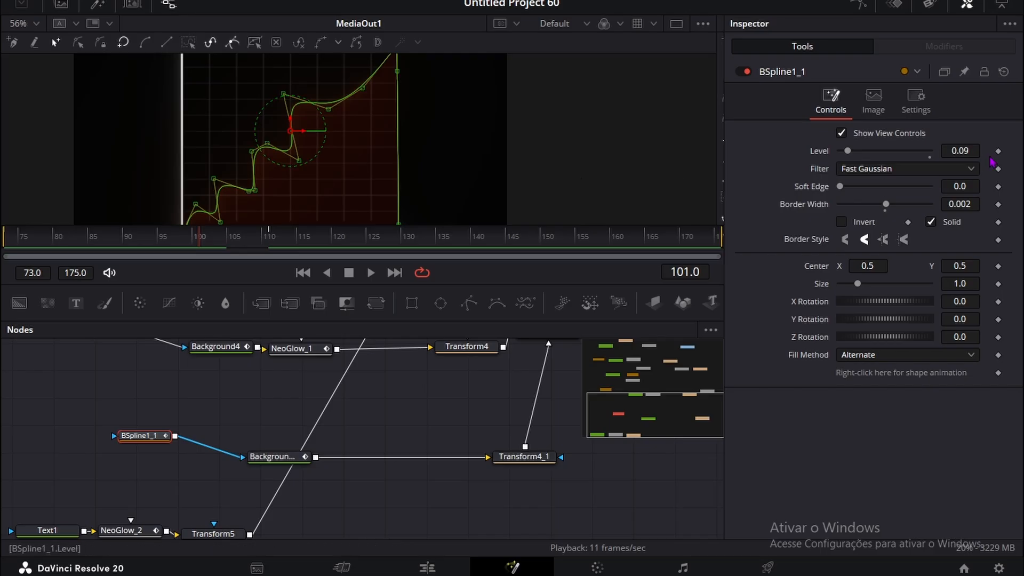
left_click(62, 407)
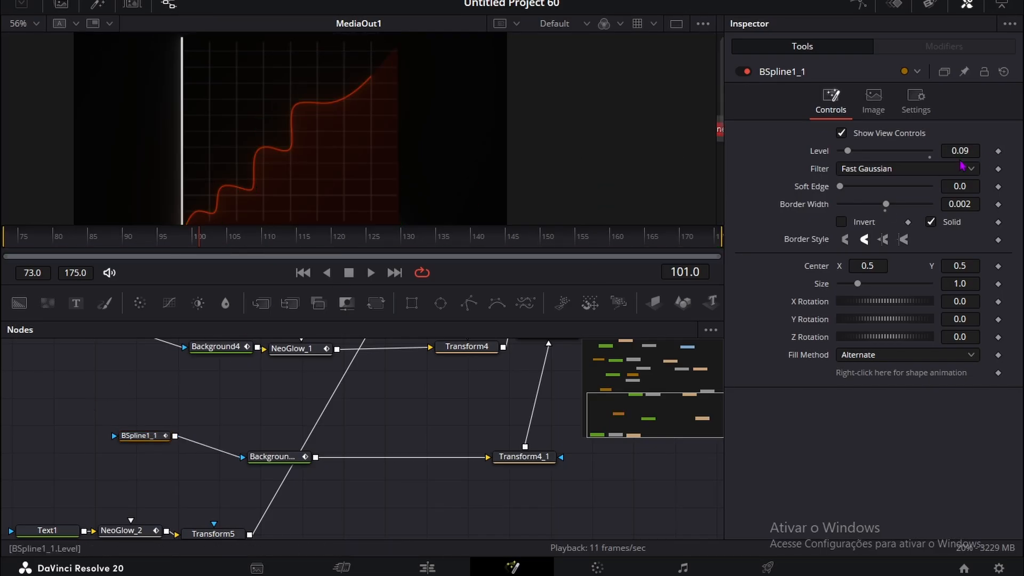
left_click_drag(206, 250, 247, 251)
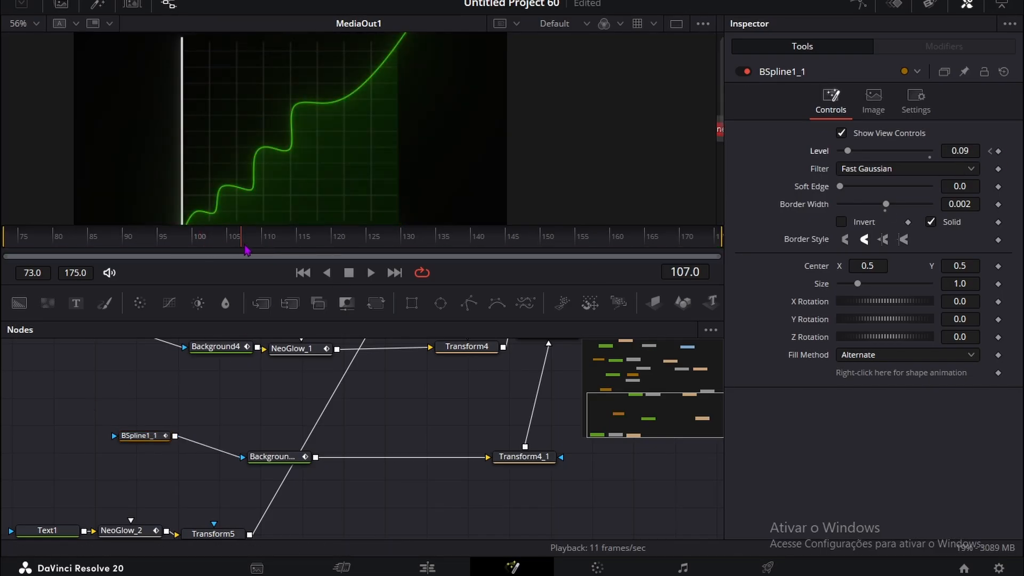
left_click(990, 151)
left_click_drag(143, 238, 311, 251)
scroll(329, 117, "down", 1)
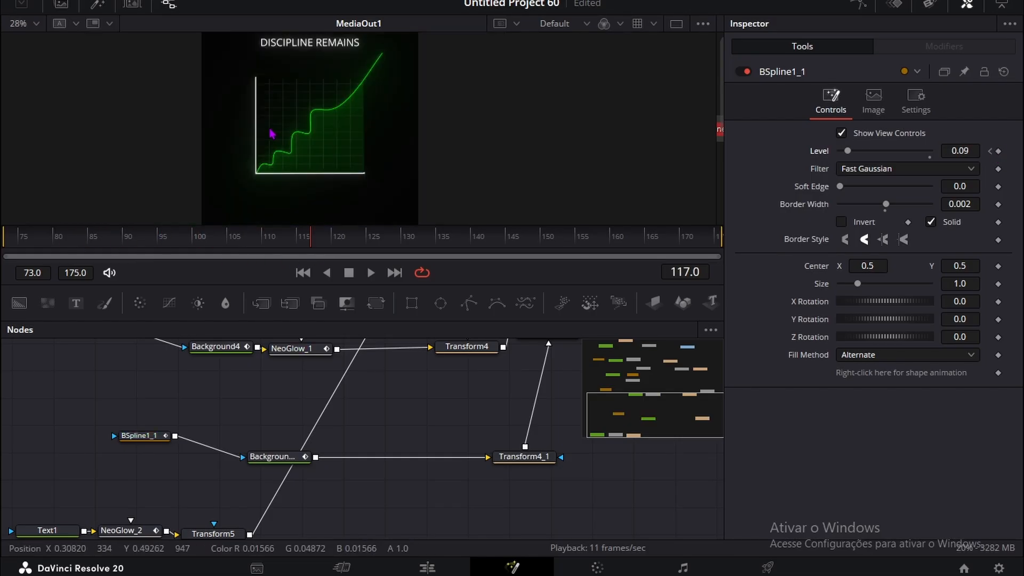
Step: Duplicate all the graph nodes from Rectangle1 to Transform6, including the curve, fill and title branches, and place the copy below the originals
scroll(365, 66, "down", 1)
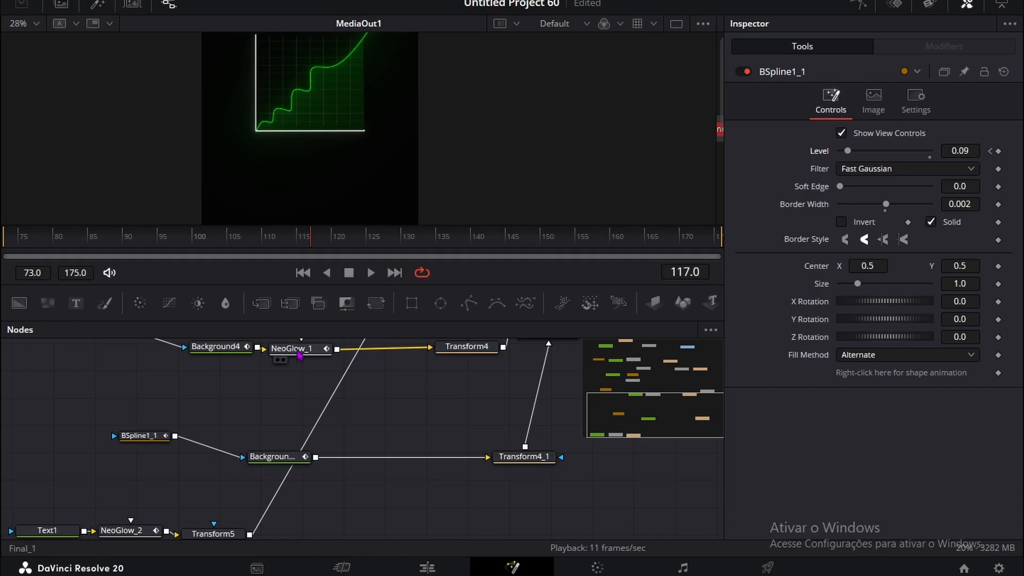
left_click_drag(159, 368, 181, 323)
left_click_drag(76, 418, 133, 324)
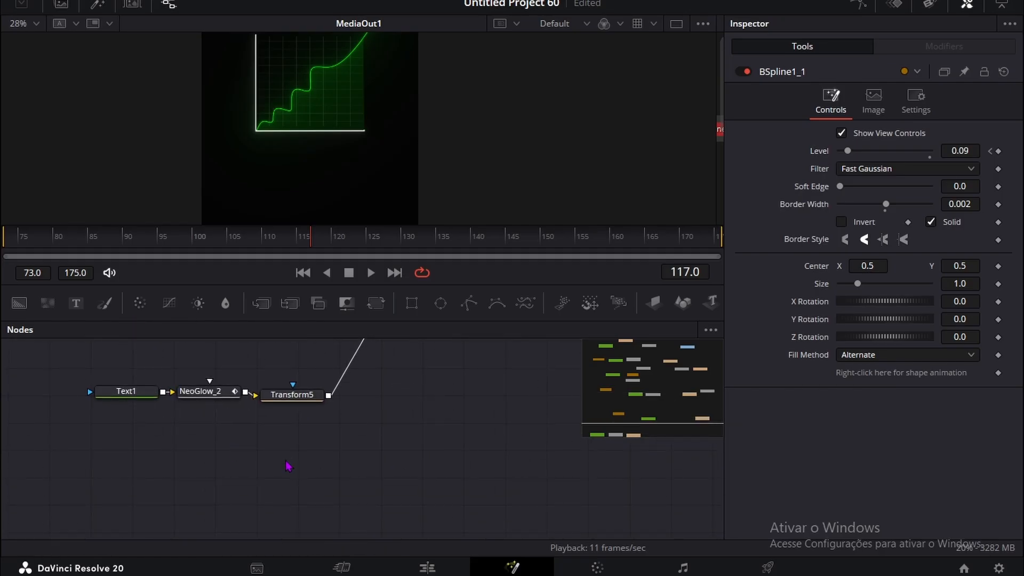
scroll(199, 444, "up", 4)
scroll(171, 421, "up", 5)
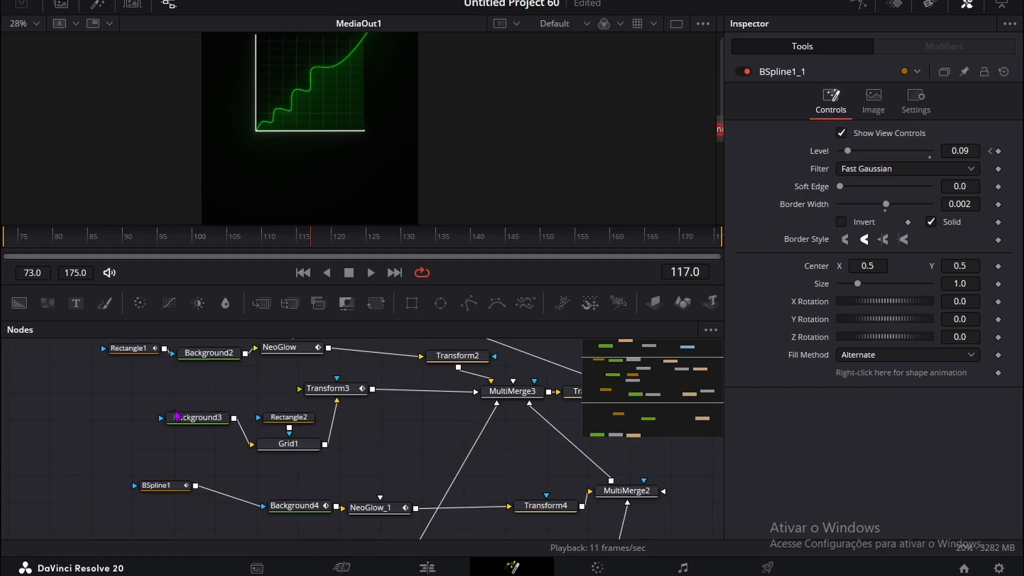
scroll(177, 413, "up", 2)
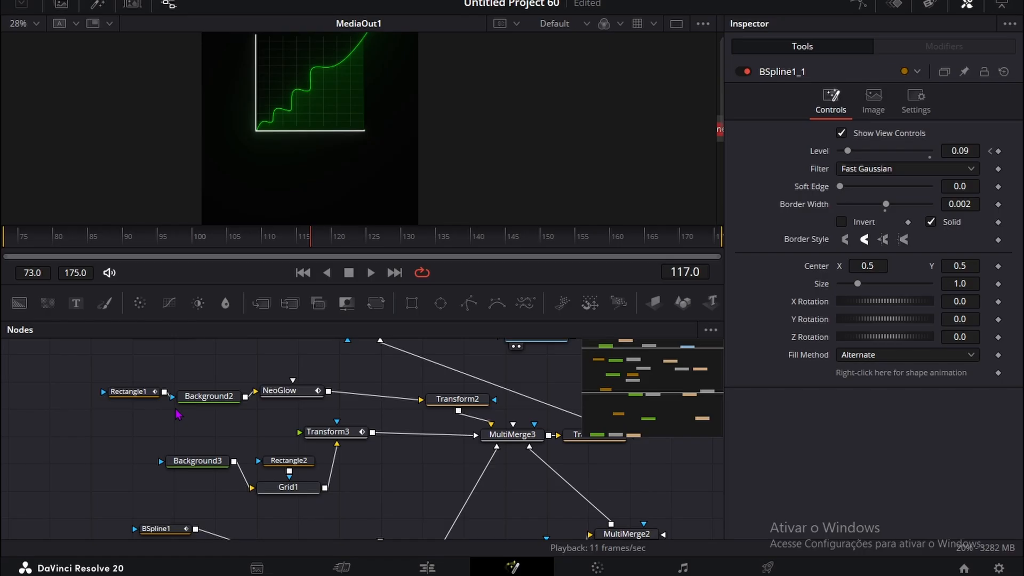
scroll(176, 414, "up", 2)
left_click_drag(106, 422, 674, 531)
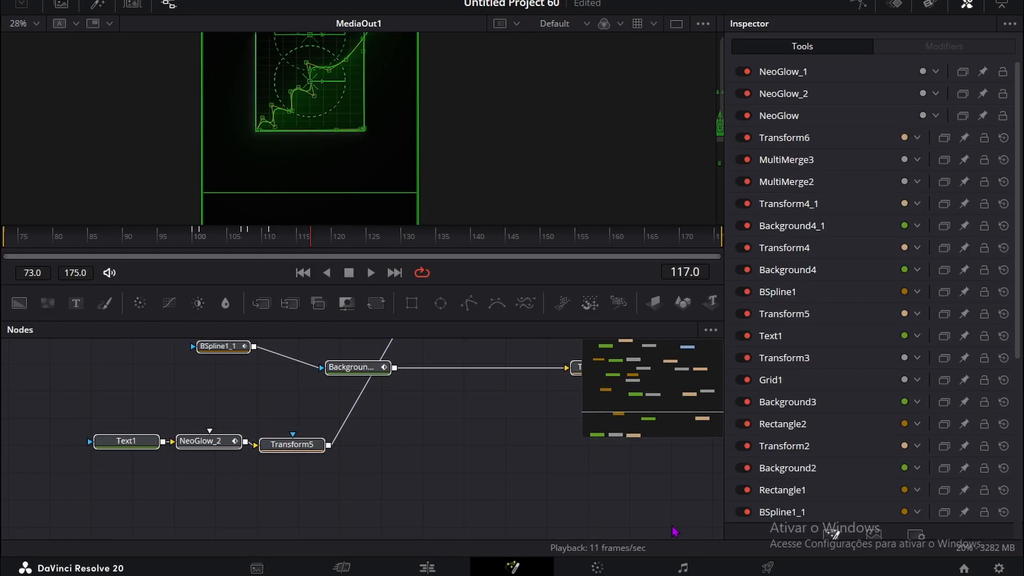
scroll(393, 442, "up", 4)
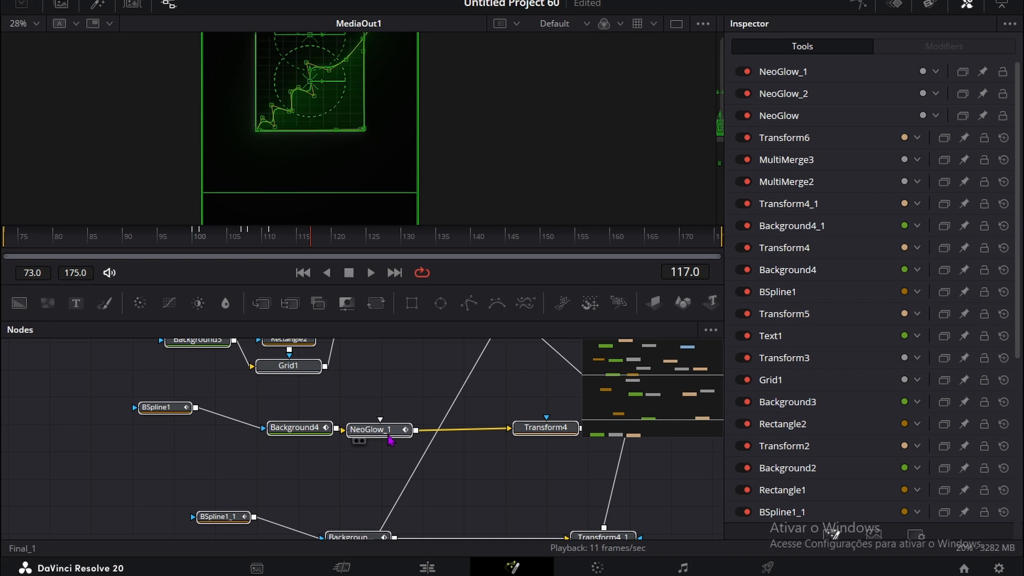
scroll(370, 405, "down", 6)
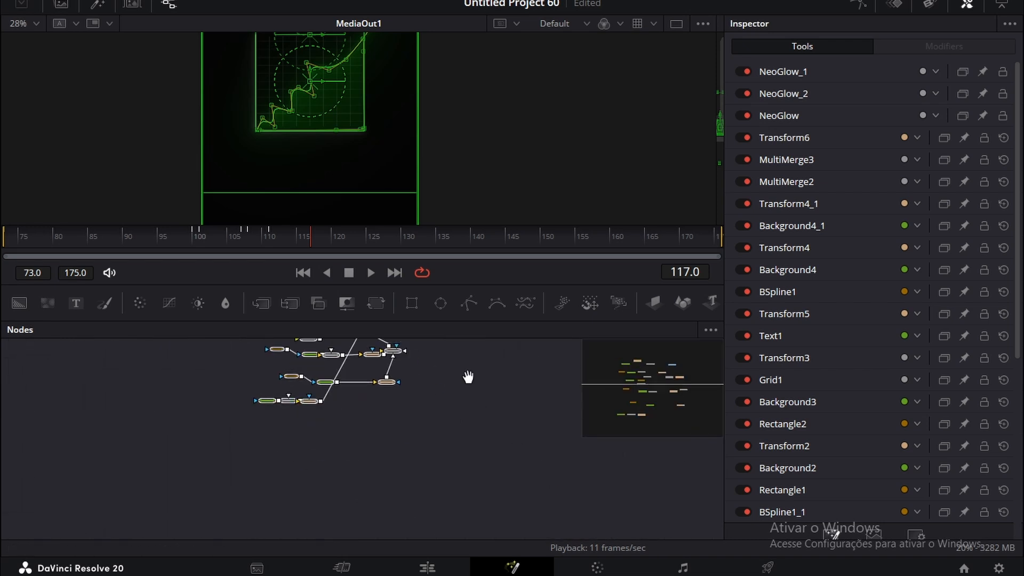
left_click_drag(468, 377, 465, 309)
left_click(377, 441)
key("ctrl+v")
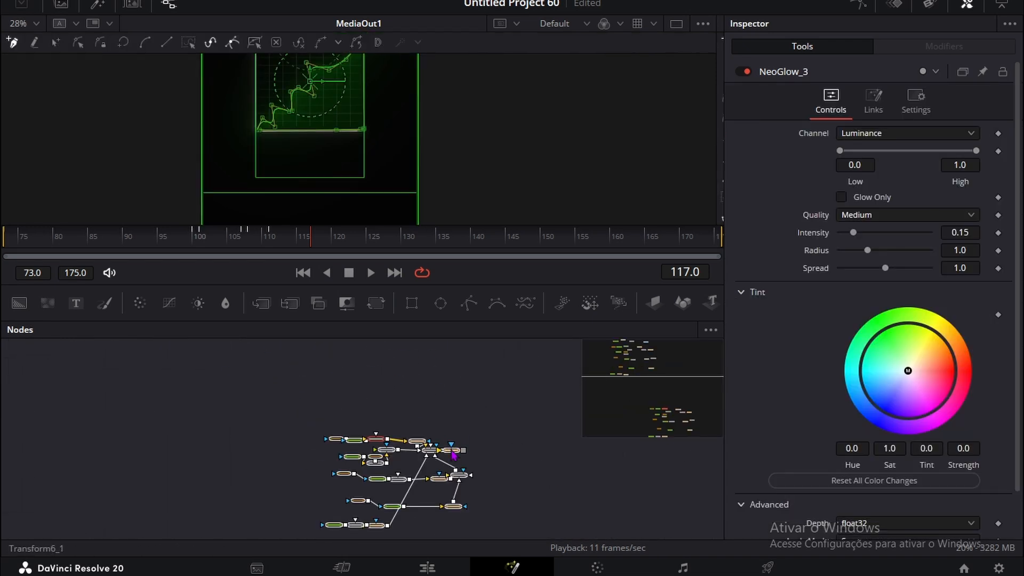
left_click_drag(455, 453, 416, 389)
scroll(425, 427, "up", 2)
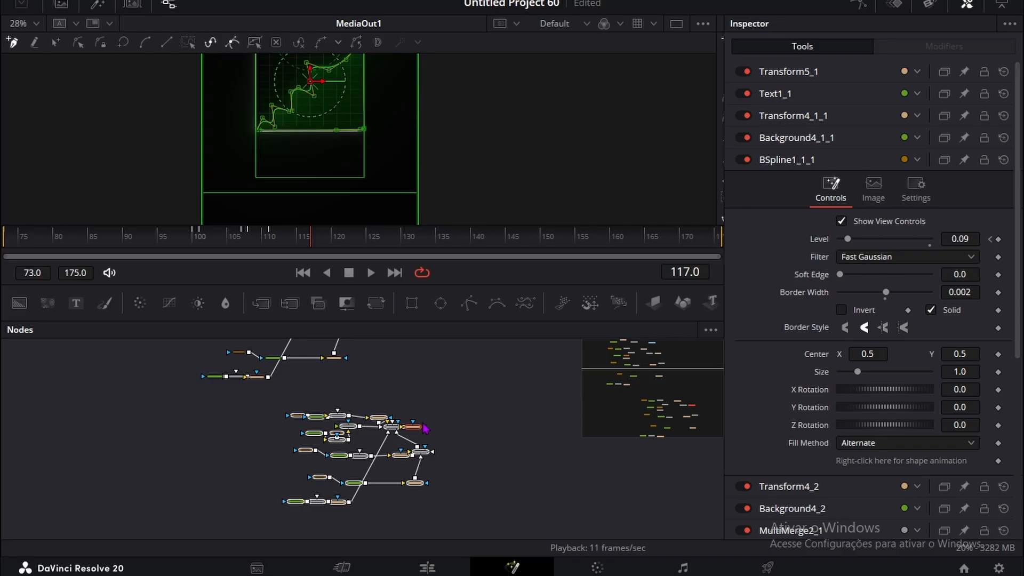
Step: Connect the copied graph's Transform6_1 output to MultiMerge1
left_click(483, 471)
left_click_drag(425, 473, 271, 385)
scroll(270, 386, "up", 5)
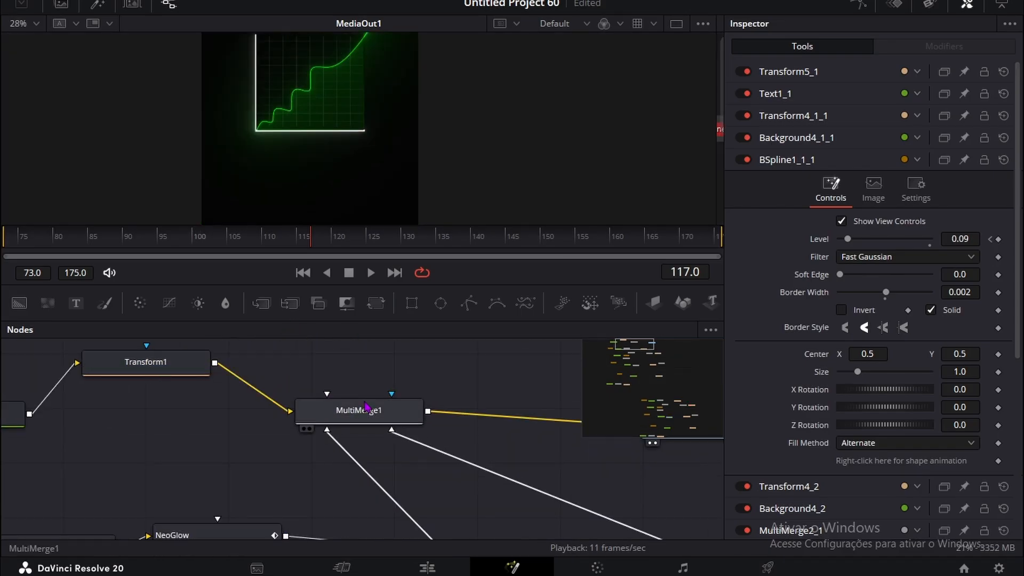
scroll(328, 413, "down", 5)
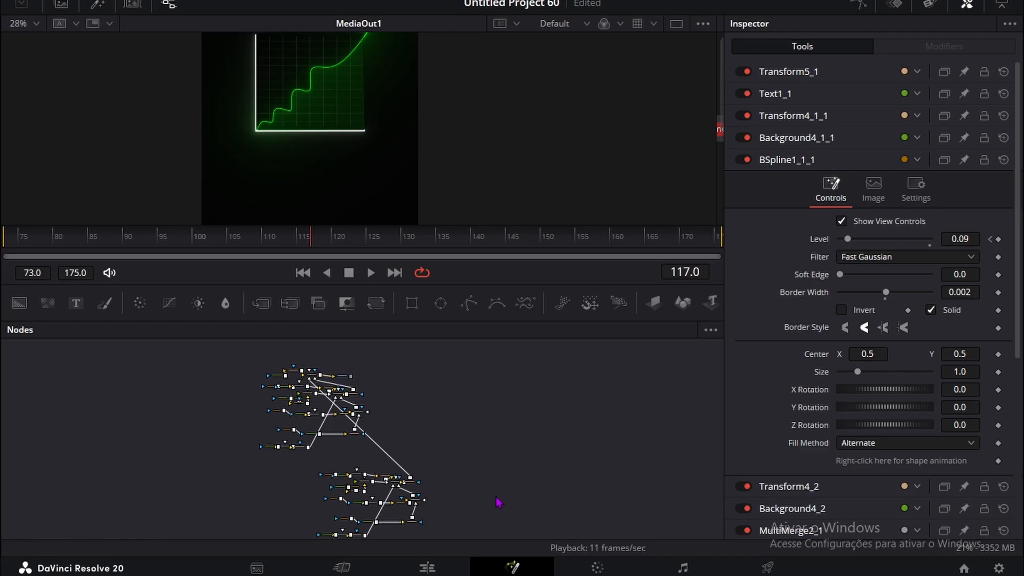
Step: Lower the copied graph by setting Transform6_1's Center Y to 0.147, and try flipping it horizontally
scroll(466, 370, "up", 10)
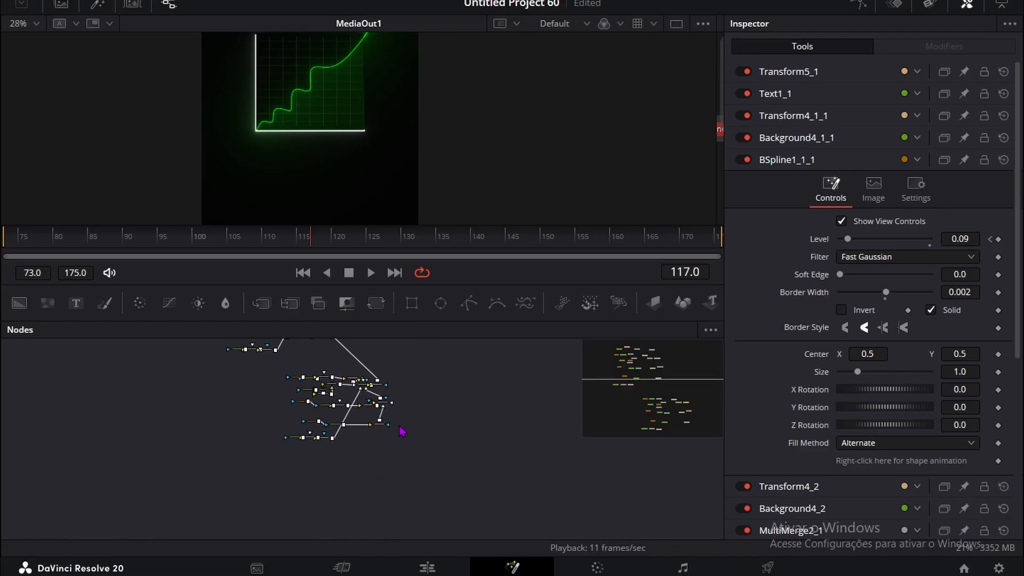
scroll(363, 442, "up", 6)
left_click_drag(261, 451, 327, 444)
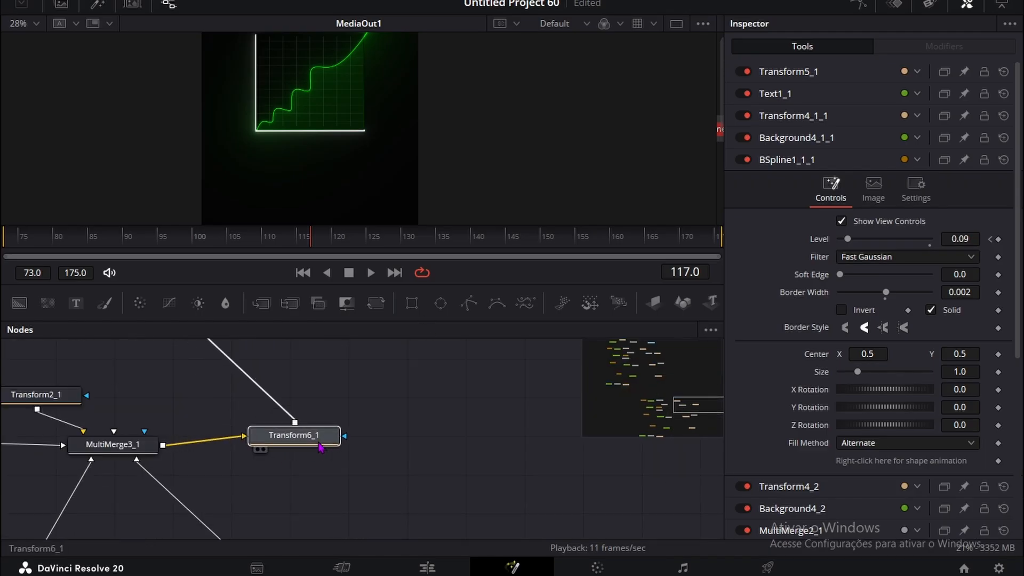
left_click_drag(960, 149, 880, 148)
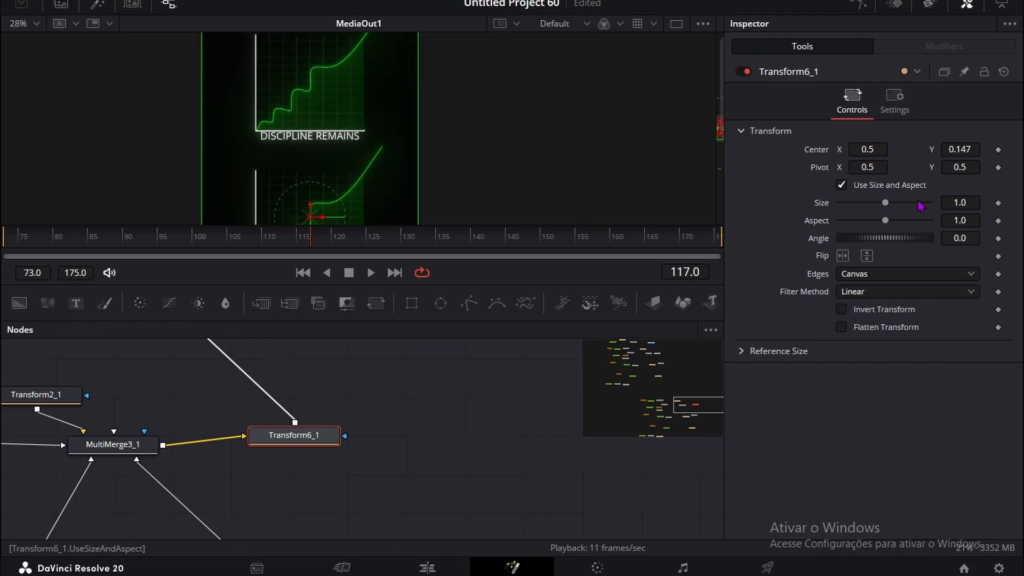
left_click(843, 255)
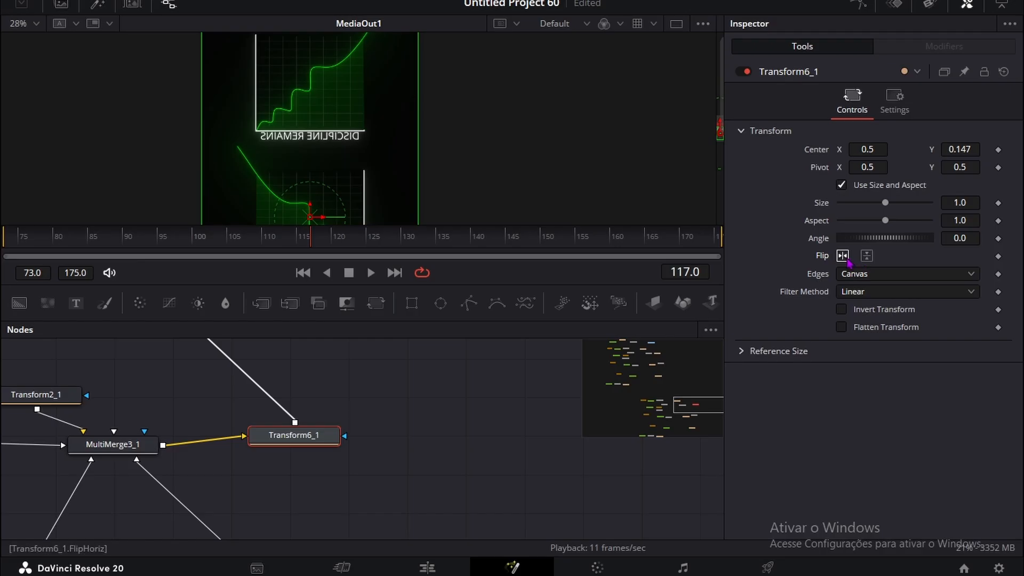
left_click(843, 255)
Step: Mirror the copied graph beneath the original by setting Transform6_1's Angle to -180.7, flipping it horizontally and setting Center Y to 0.215
left_click_drag(885, 238, 297, 39)
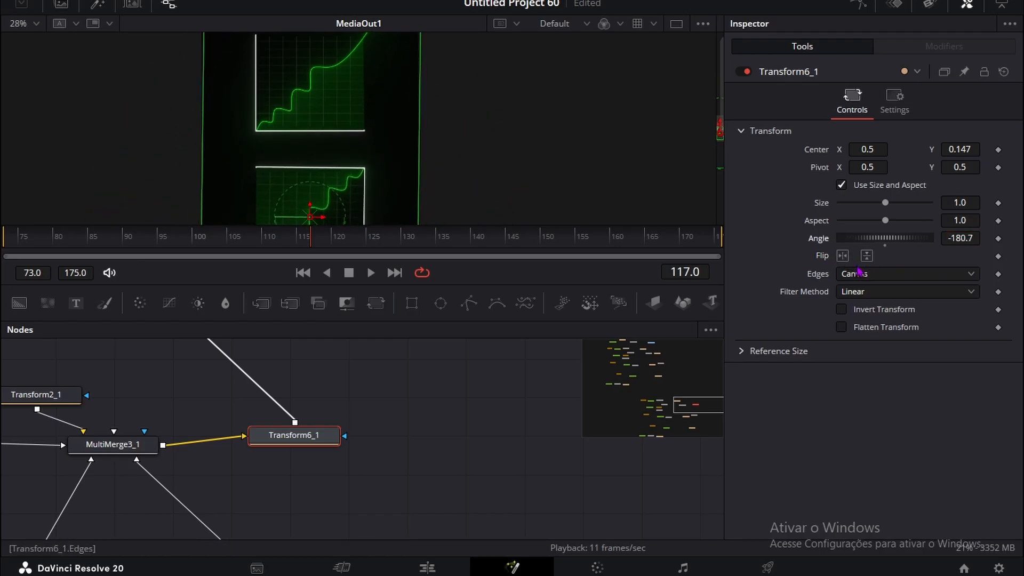
left_click(842, 256)
mouse_move(945, 149)
left_mouse_down()
mouse_move(975, 149)
mouse_move(954, 150)
left_mouse_up()
left_click(842, 256)
left_click(843, 255)
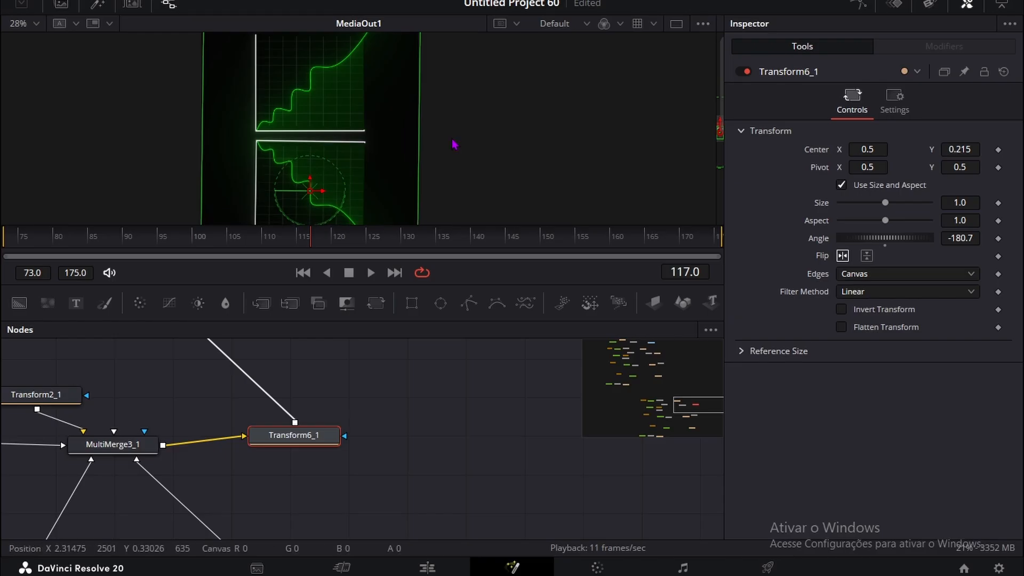
scroll(347, 125, "down", 1)
scroll(349, 128, "down", 1)
scroll(348, 128, "up", 1)
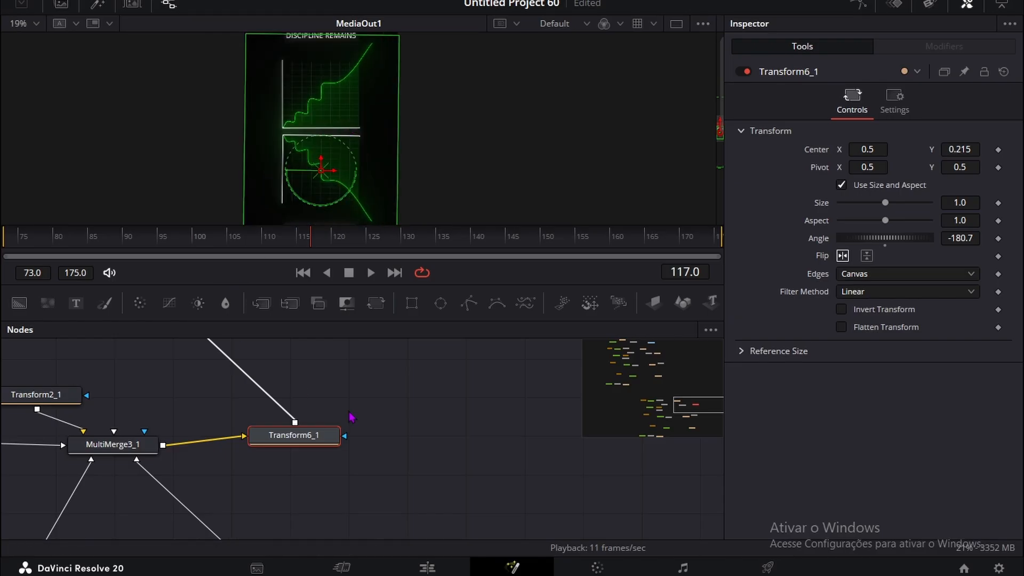
Step: Add a Blur node after Transform6_1 and set its Blur Size to 18.1
key("shift+space")
type("BLUR")
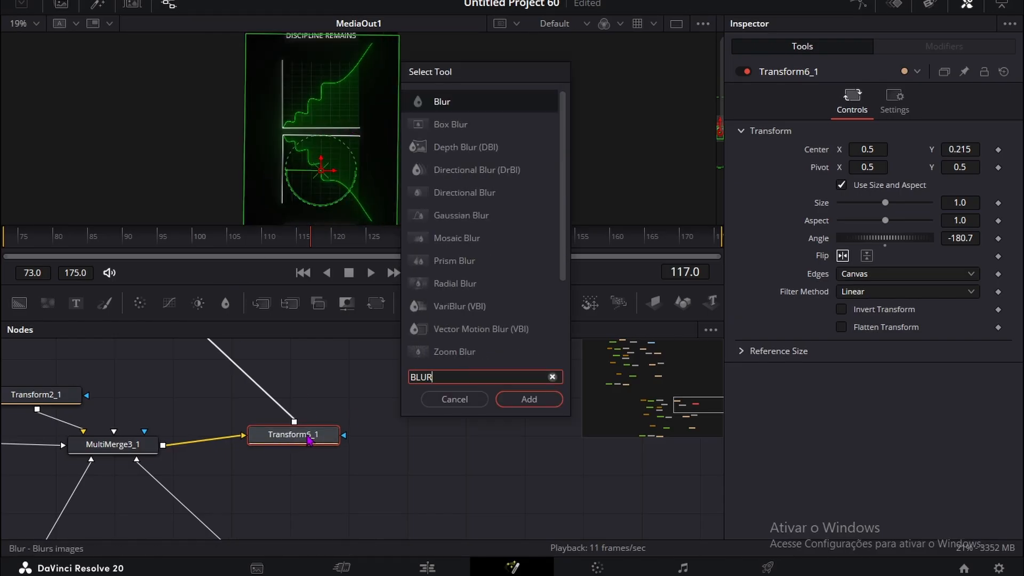
key("Return")
left_click_drag(200, 427, 225, 382)
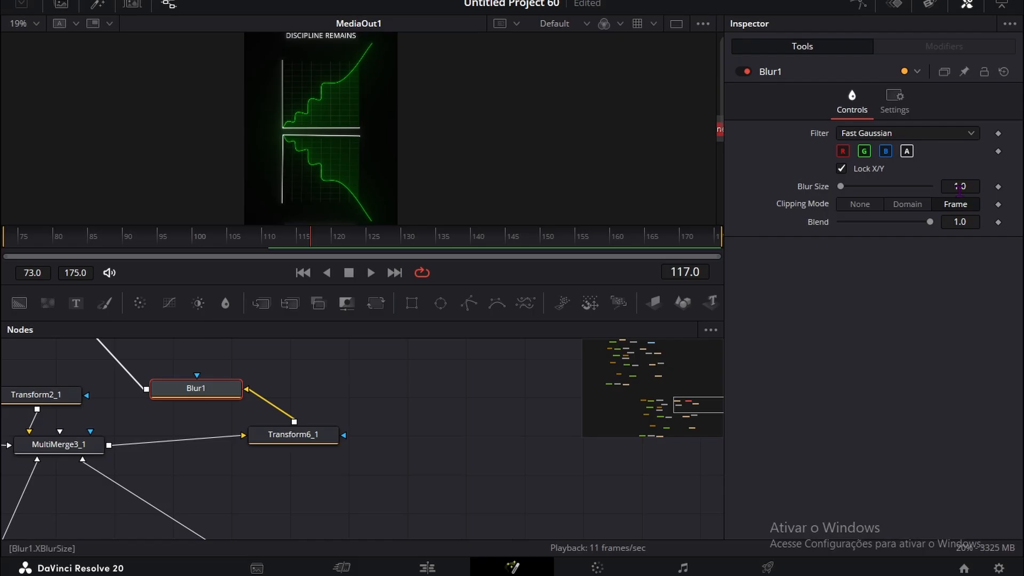
left_click_drag(959, 186, 986, 186)
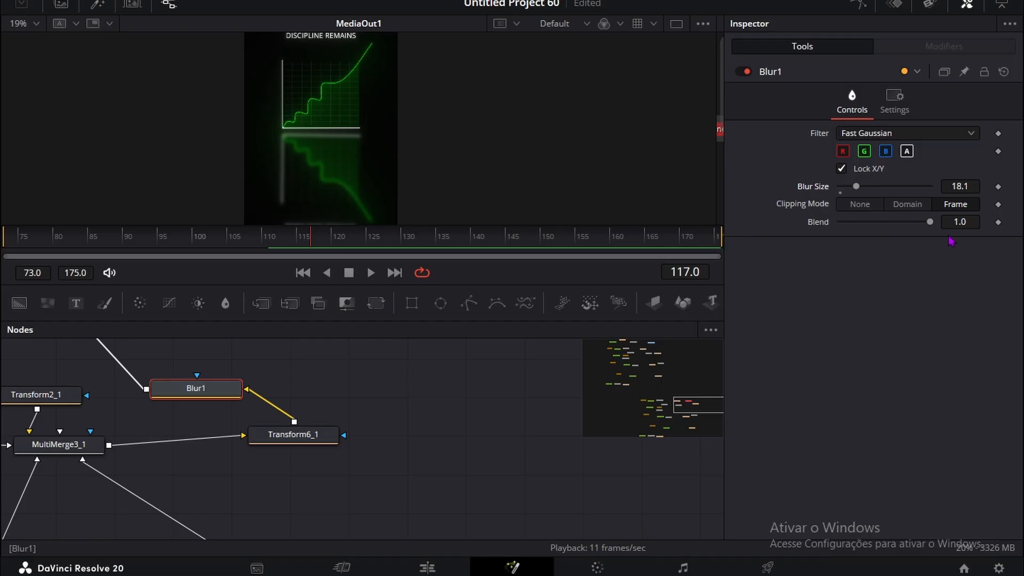
left_click_drag(959, 222, 941, 222)
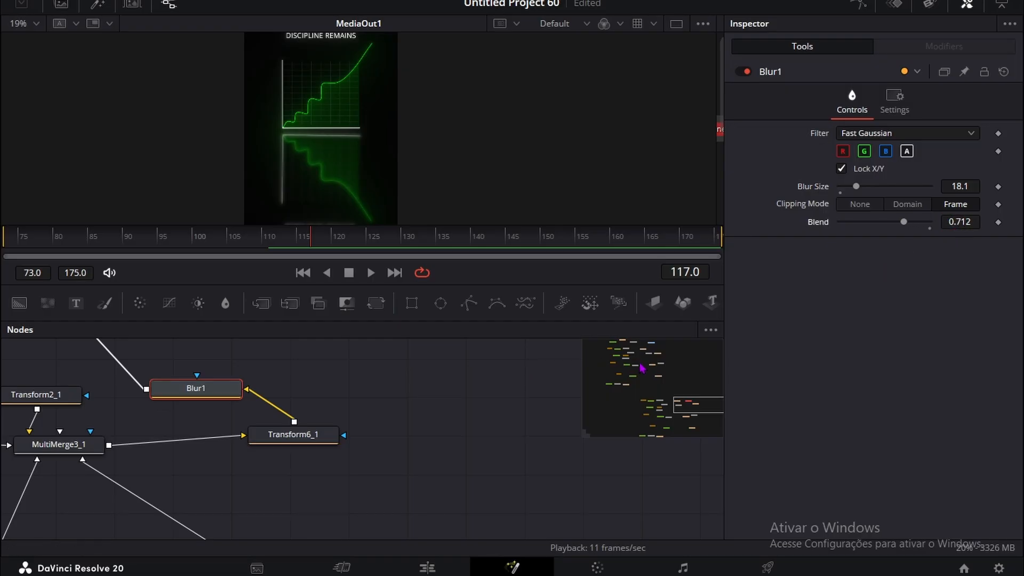
scroll(289, 155, "up", 2)
key("ctrl+z")
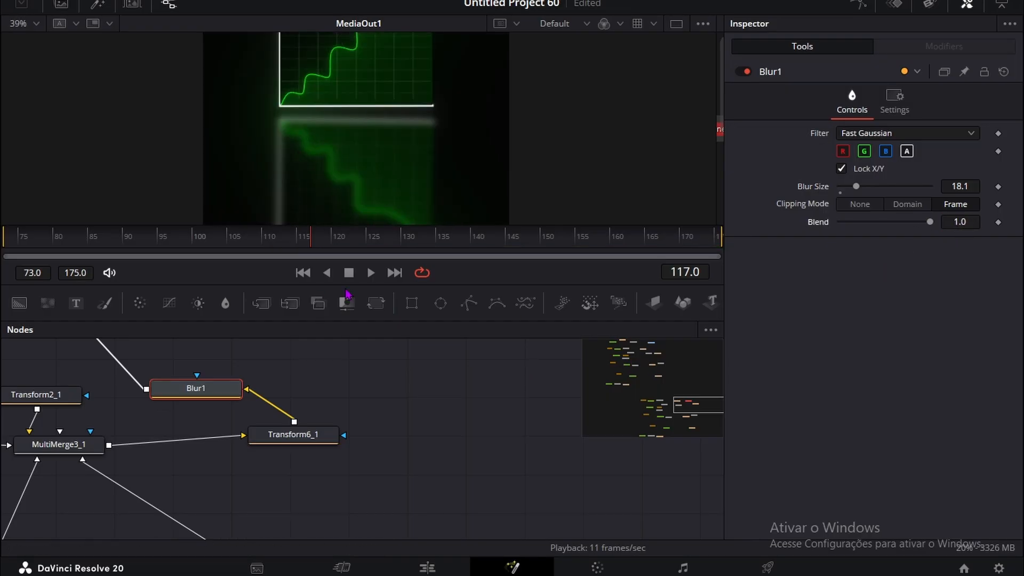
Step: Add a ColorCurves node after Blur1 and darken the reflection by lowering the curve's midpoint to about 0.616 in, 0.464 out
left_click(290, 432)
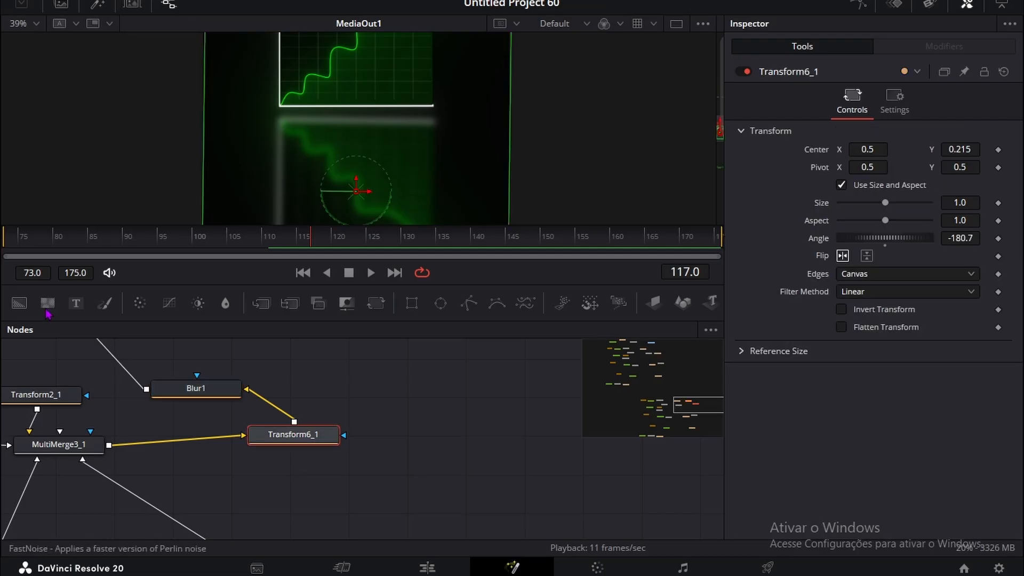
left_click(153, 384)
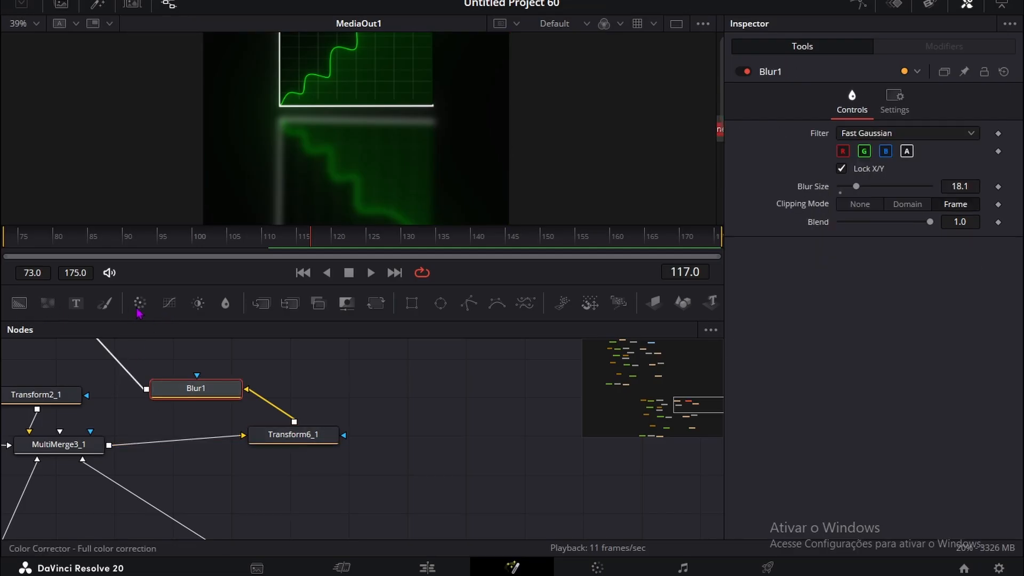
left_click(168, 304)
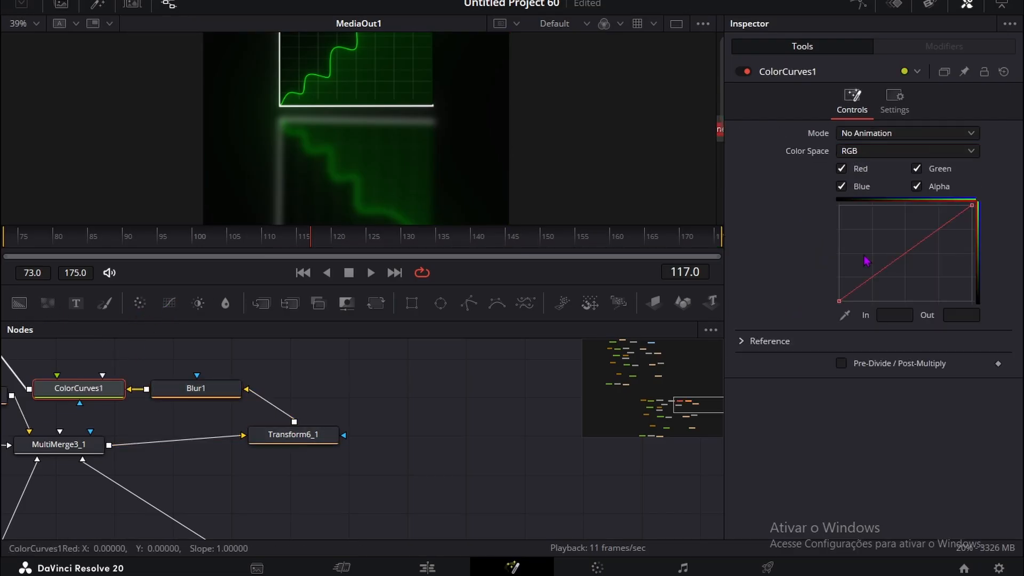
mouse_move(911, 256)
left_mouse_down()
mouse_move(901, 263)
mouse_move(918, 263)
left_mouse_up()
scroll(405, 128, "down", 3)
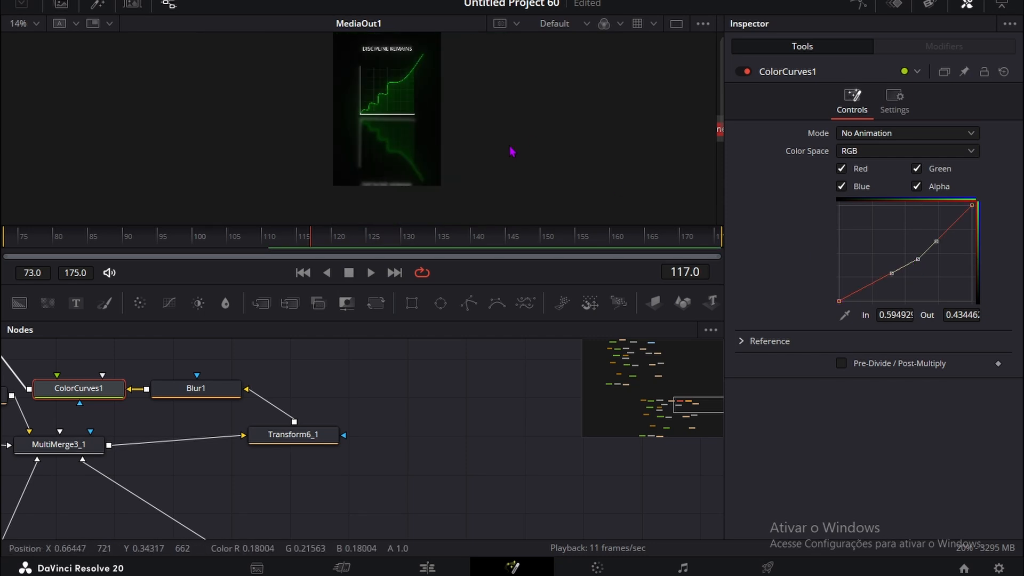
left_click(188, 351)
left_click_drag(186, 347, 371, 375)
left_click(46, 241)
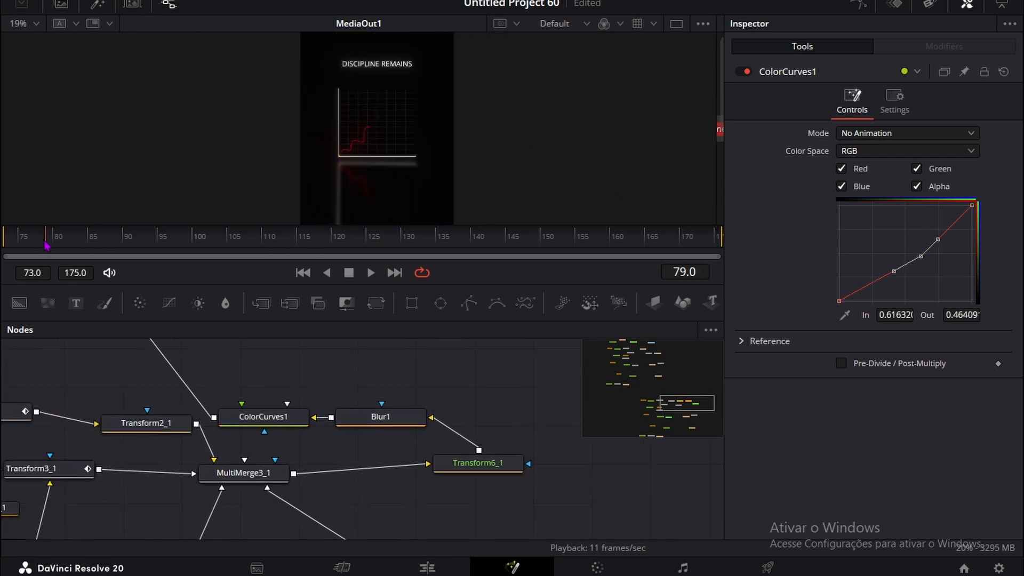
left_click_drag(112, 239, 325, 230)
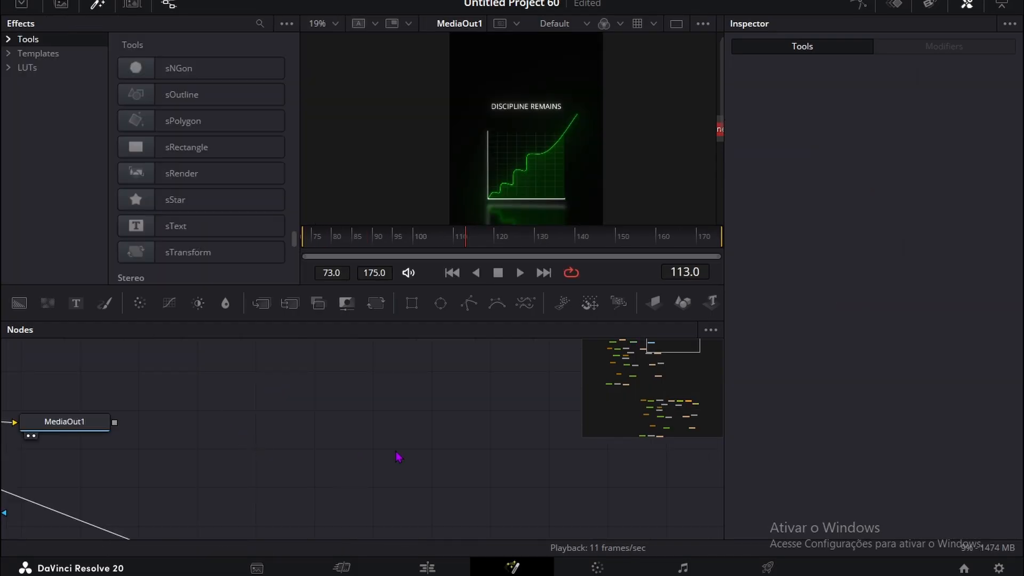
Step: Add a pEmitter node beside MediaOut1 with a pRender node connected after it
key("shift+space")
type("emi")
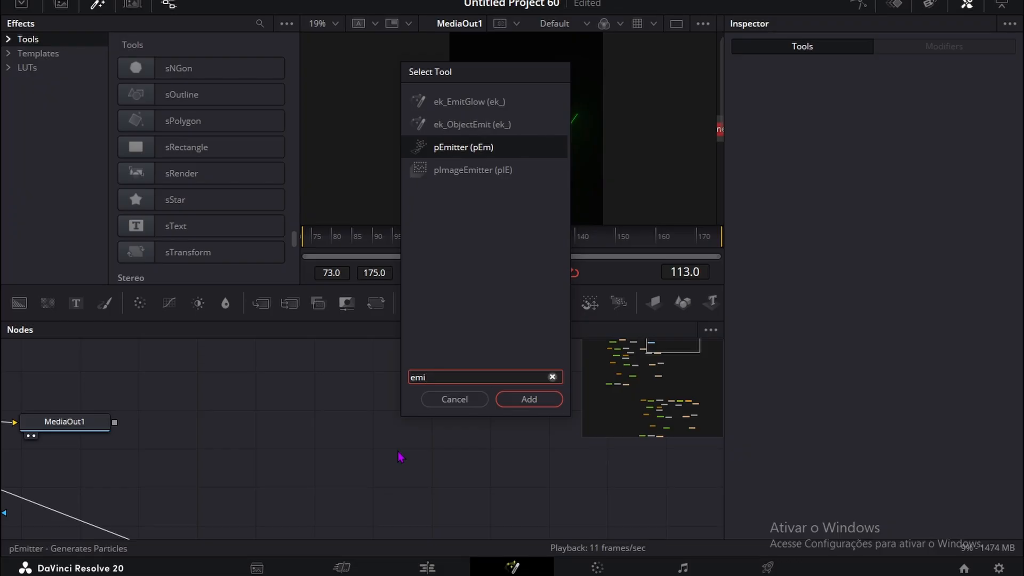
key("Return")
key("shift+space")
type("p")
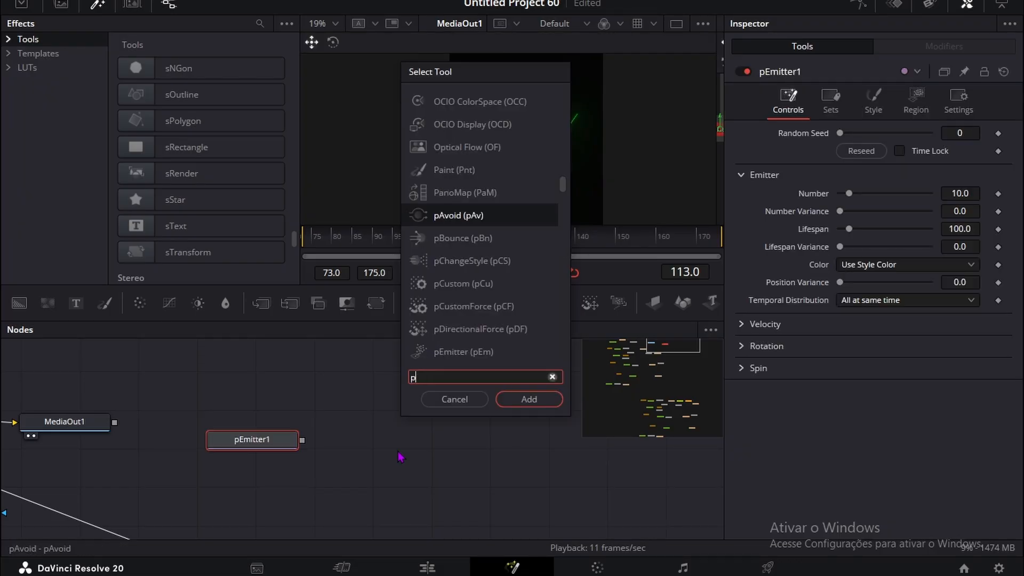
type("re")
key("Return")
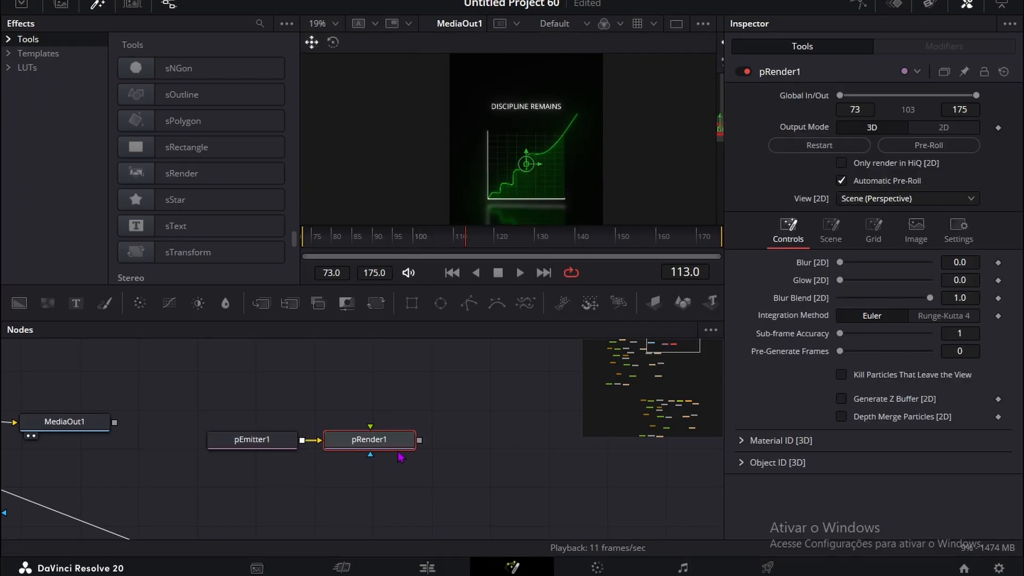
Step: Add a Transform node after pRender1 and connect its output to MultiMerge1
key("shift+space")
type("tran")
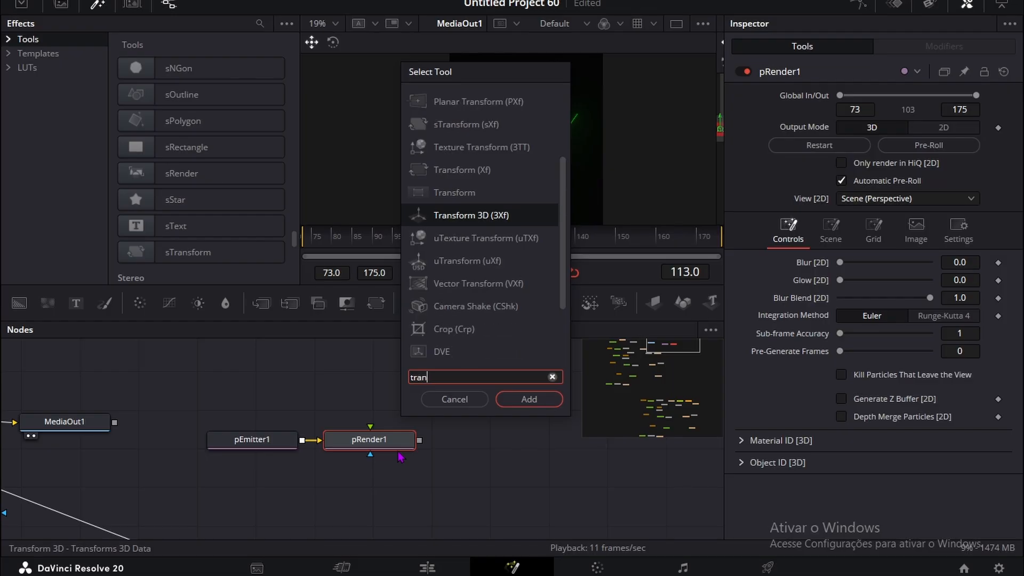
type("sform")
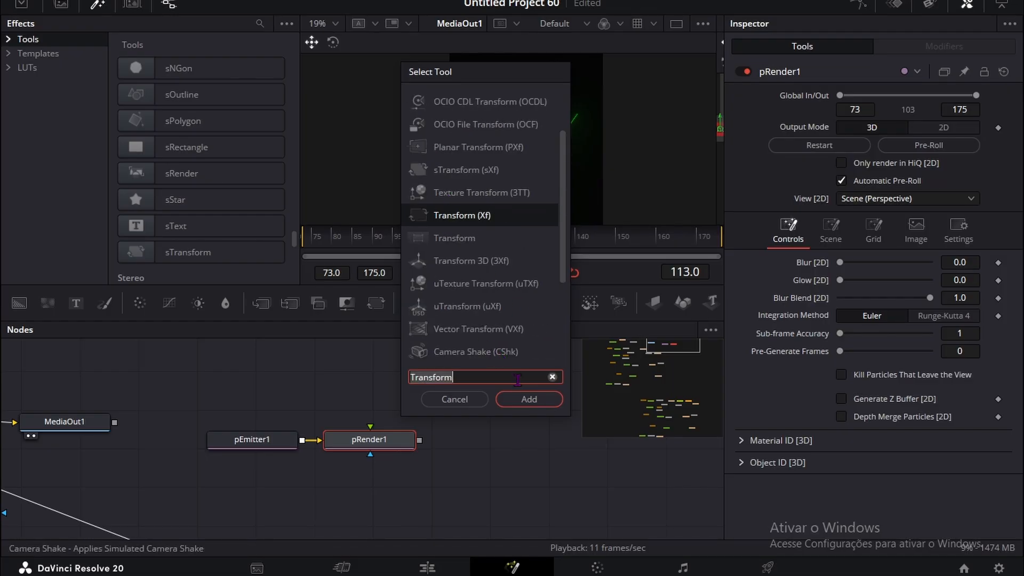
key("Return")
left_click_drag(541, 442, 26, 444)
left_click(683, 468)
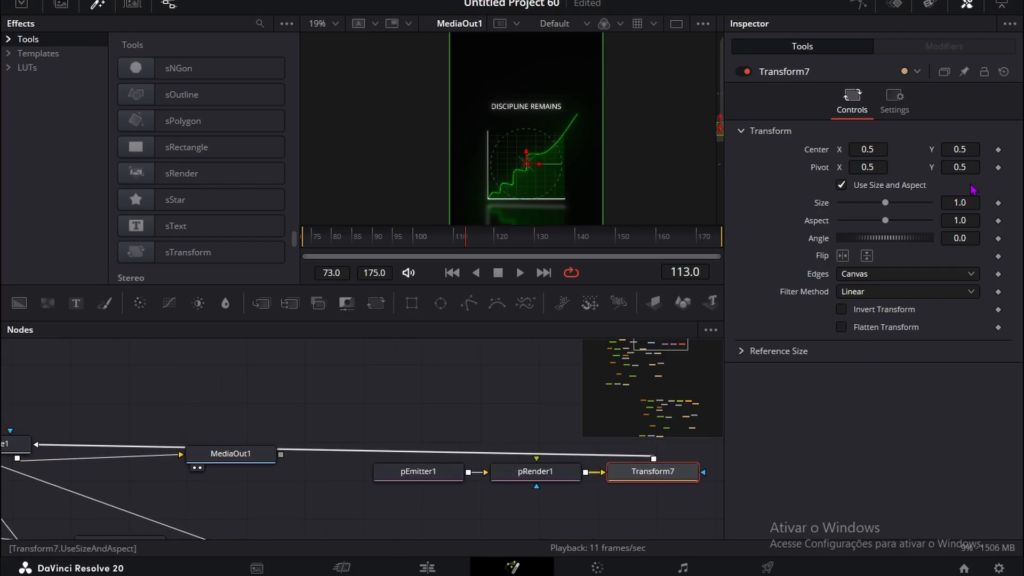
Step: Move the particles onto the upper end of the green curve, with Transform7's Center at X 0.741, Y 0.605
scroll(515, 141, "up", 5)
left_click_drag(547, 160, 650, 98)
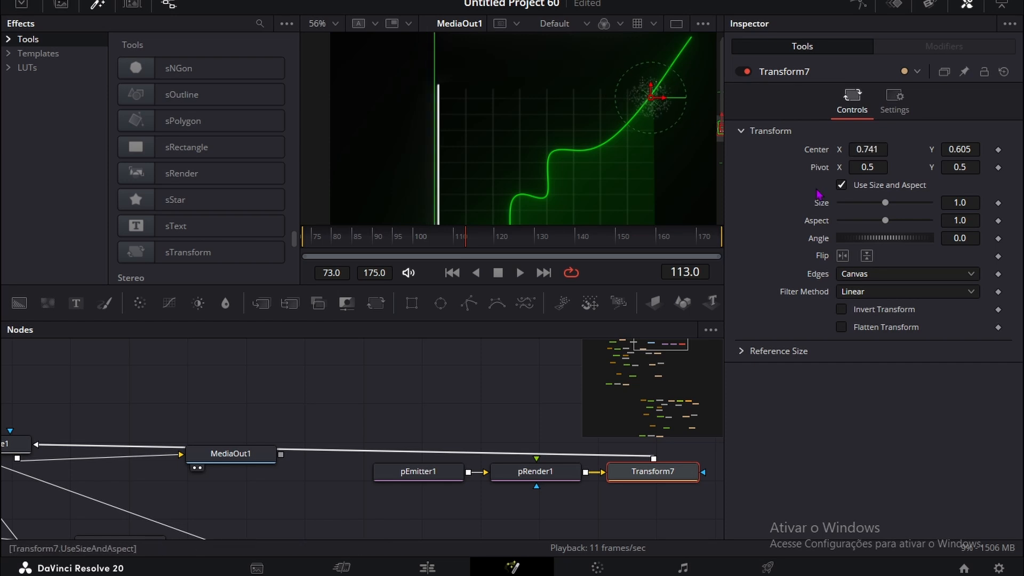
Step: At frame 105, keyframe pEmitter1's Number, Number Variance, Lifespan, Lifespan Variance and Position Variance
left_click(448, 471)
mouse_move(839, 282)
left_mouse_down()
mouse_move(906, 282)
mouse_move(839, 282)
left_mouse_up()
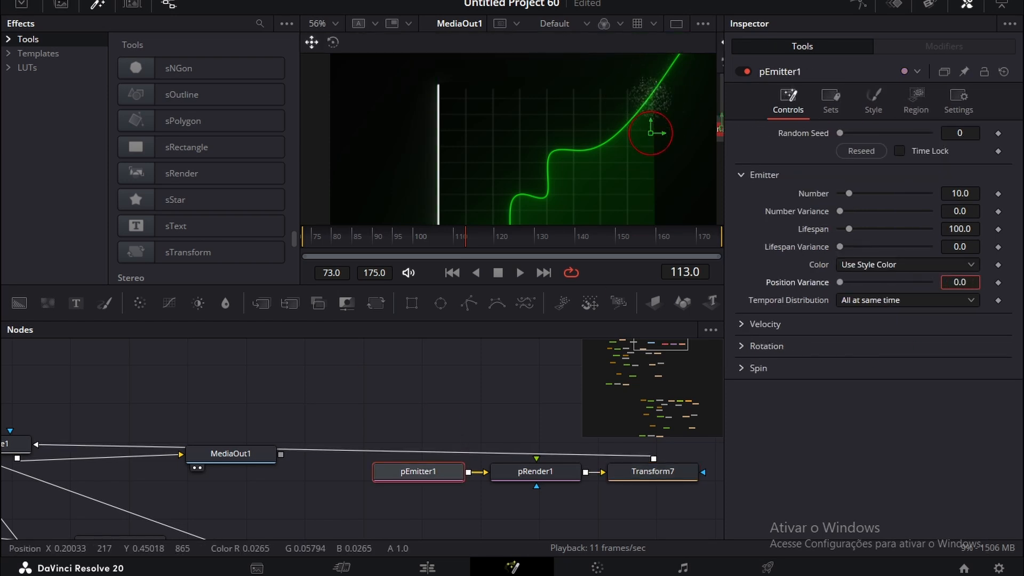
left_click_drag(472, 246, 429, 253)
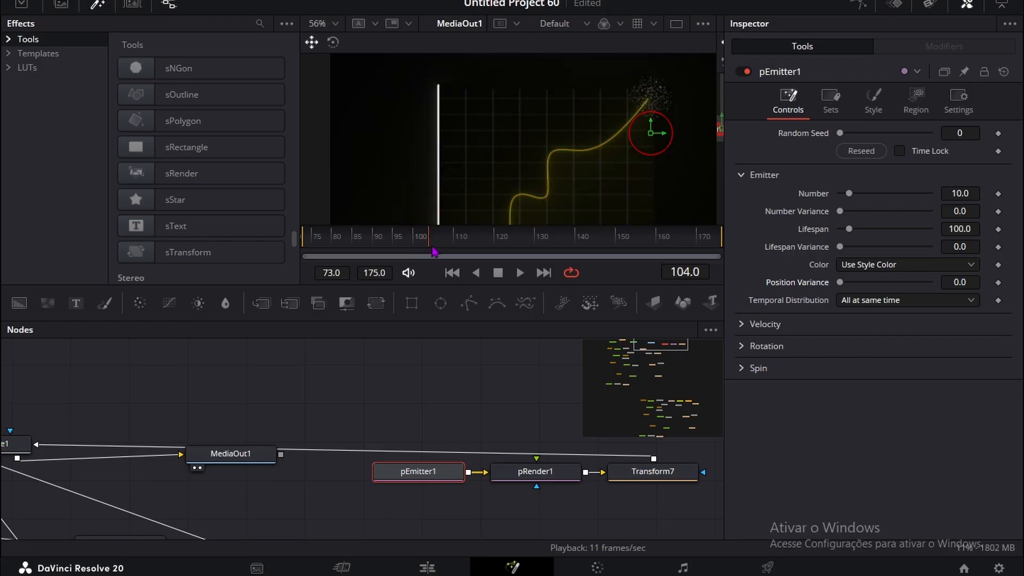
left_click(998, 211)
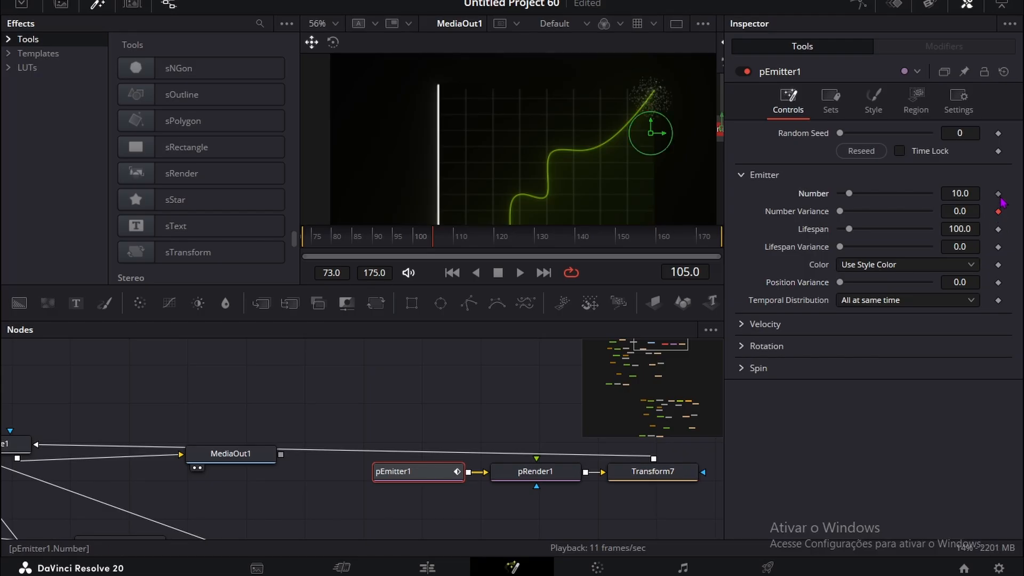
left_click(998, 247)
left_click(998, 282)
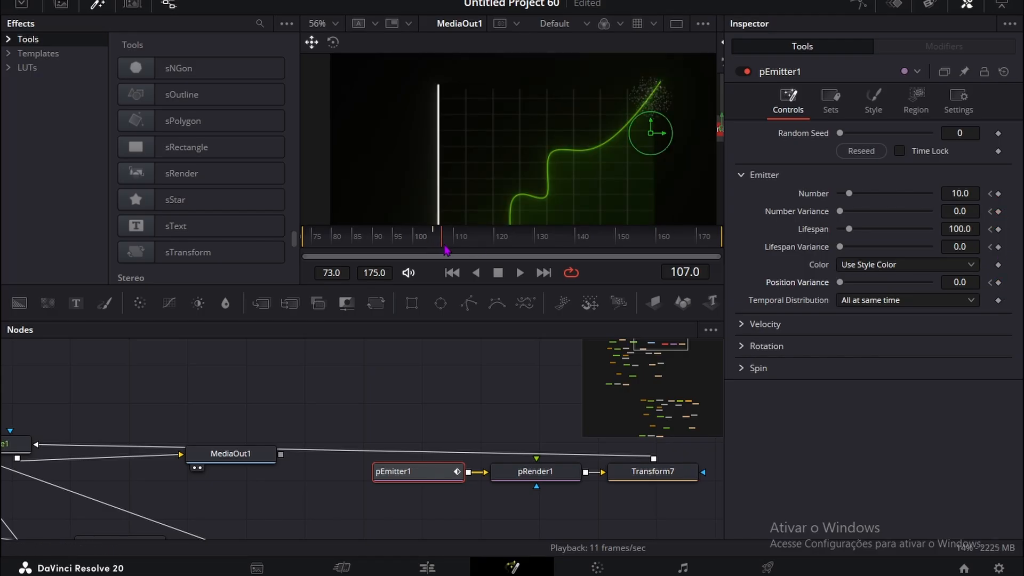
Step: Add keyframes at frame 115 for pEmitter1's number, lifespan and position variance settings
left_click_drag(446, 251, 459, 248)
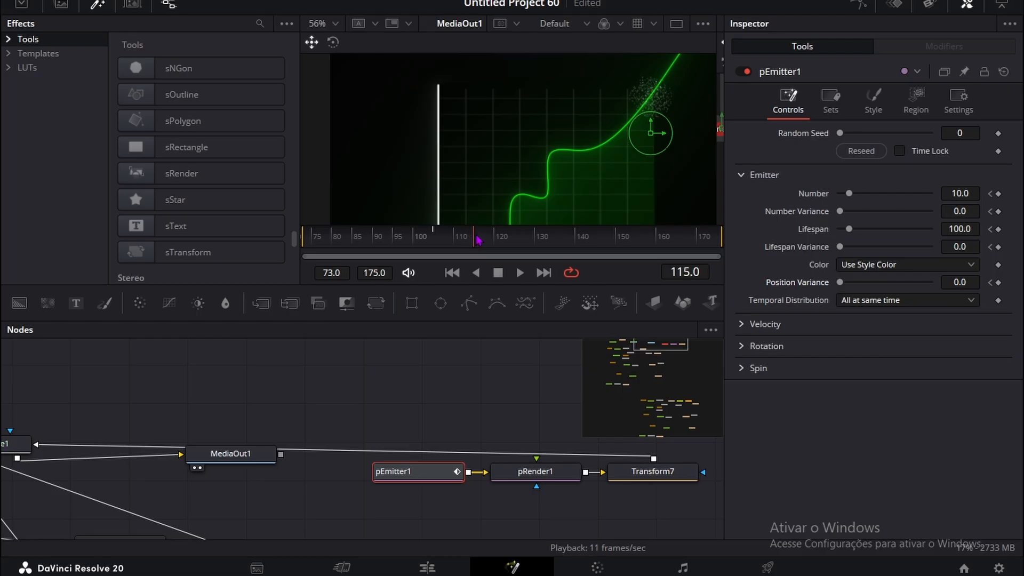
left_click(998, 193)
left_click(998, 211)
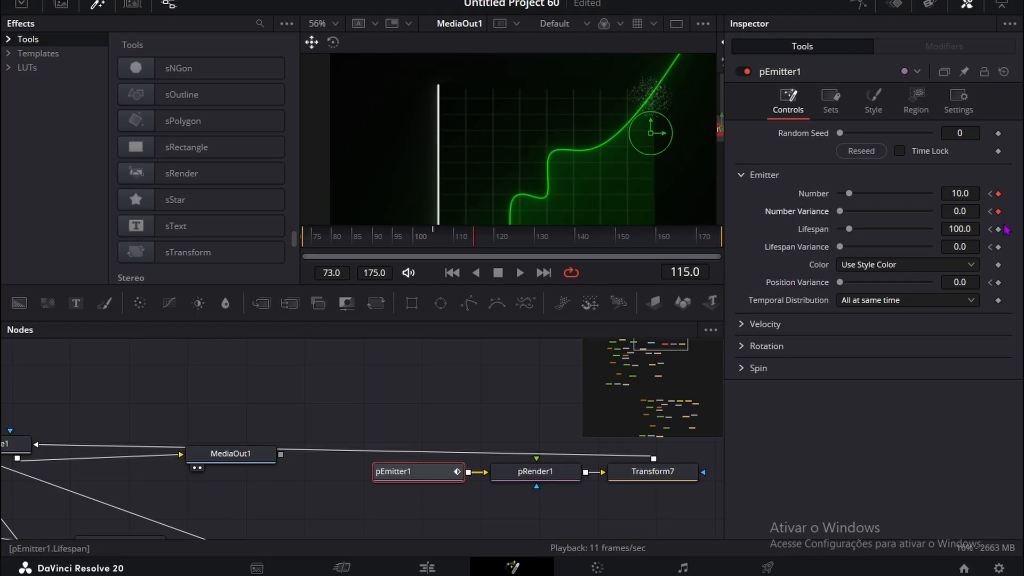
left_click(998, 246)
left_click(998, 283)
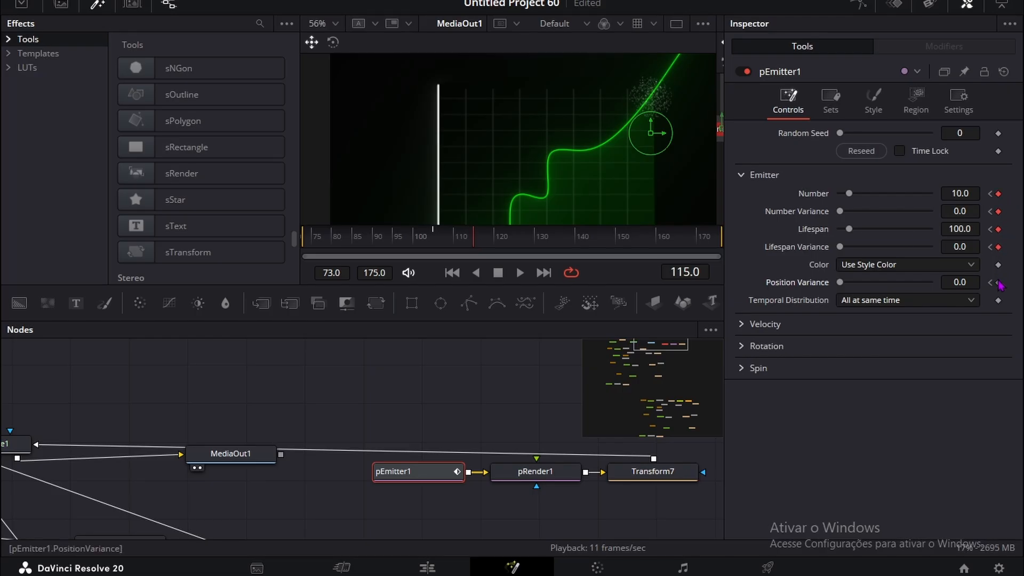
Step: At the frame 105 keyframe, set pEmitter1's Number to 0.9 and Lifespan to 0
left_click(990, 194)
left_click_drag(967, 194, 933, 194)
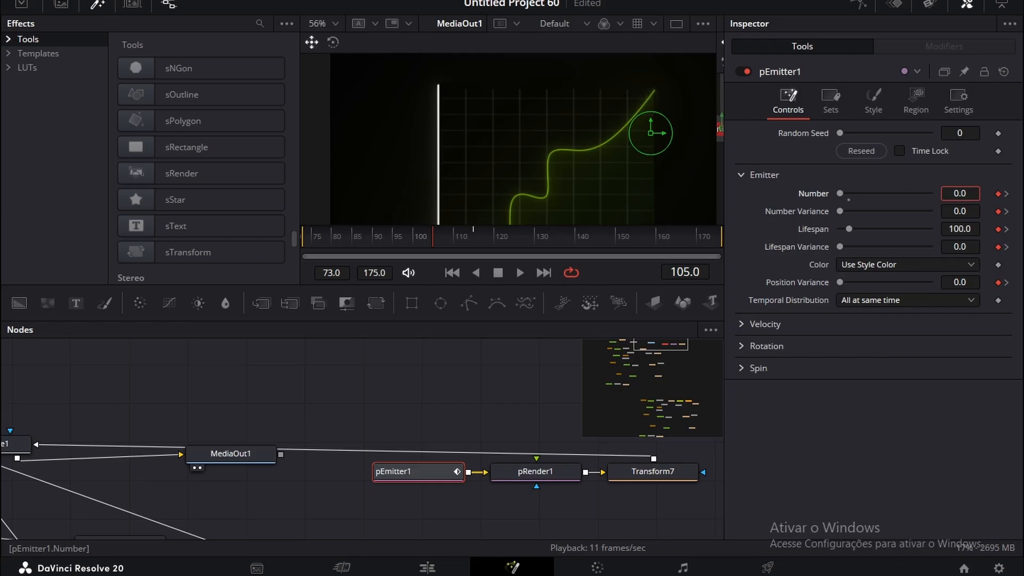
type("1")
key("Return")
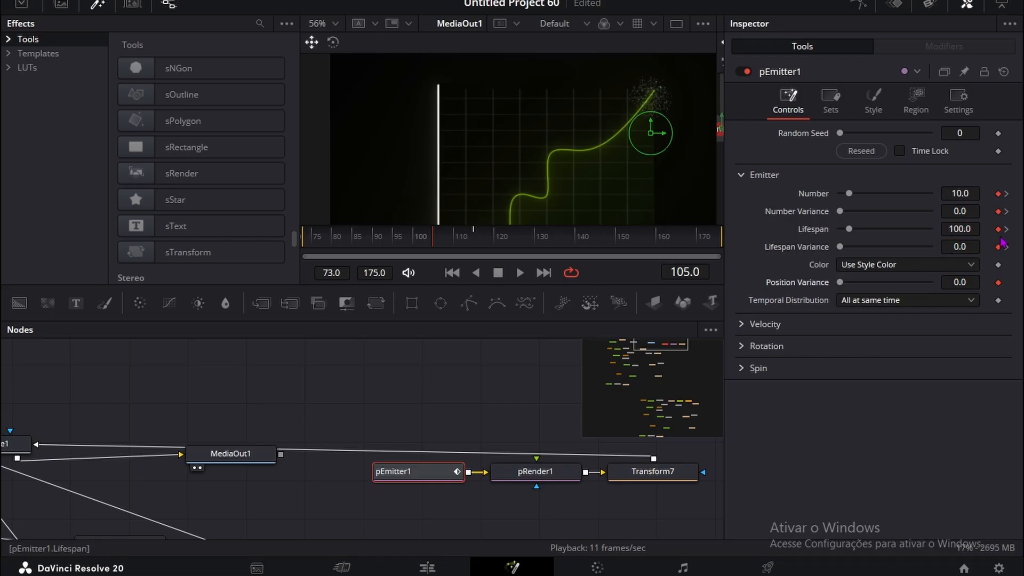
left_click_drag(960, 229, 933, 228)
key("ctrl+z")
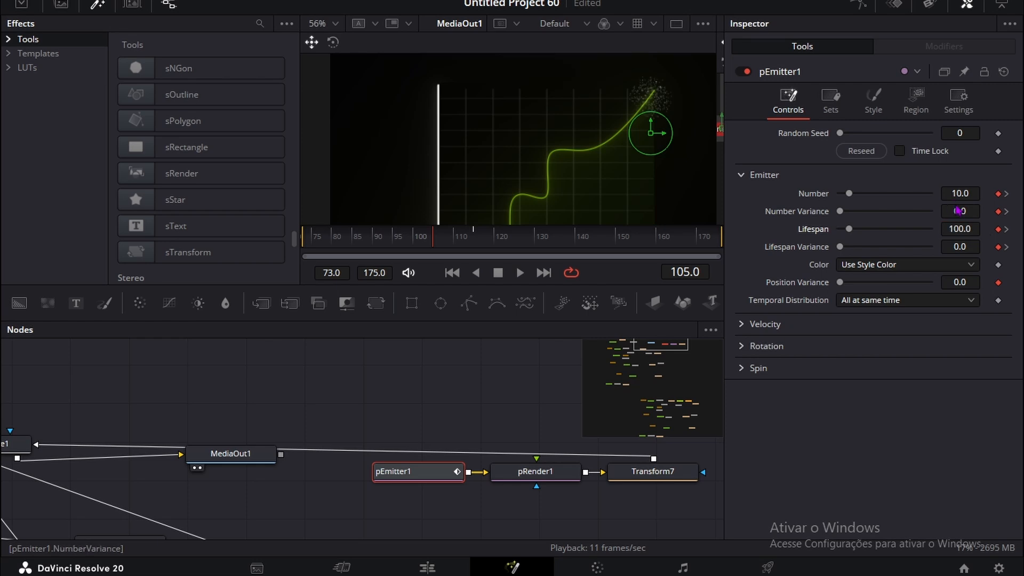
left_click_drag(957, 195, 933, 195)
left_click_drag(973, 230, 939, 230)
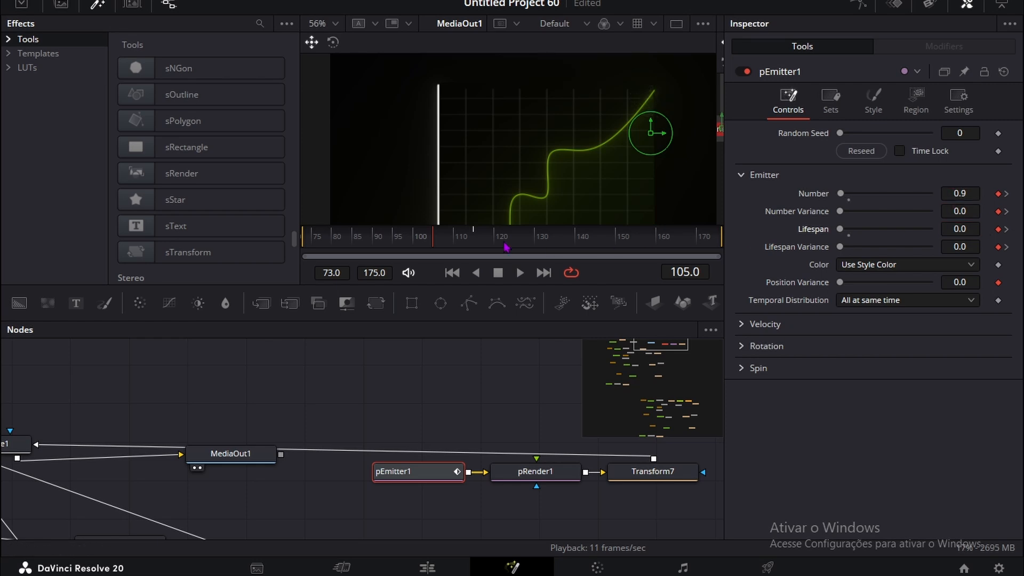
Step: At frame 115, set pEmitter1's Number to 100 and Number Variance to 35.9
left_click_drag(453, 238, 474, 236)
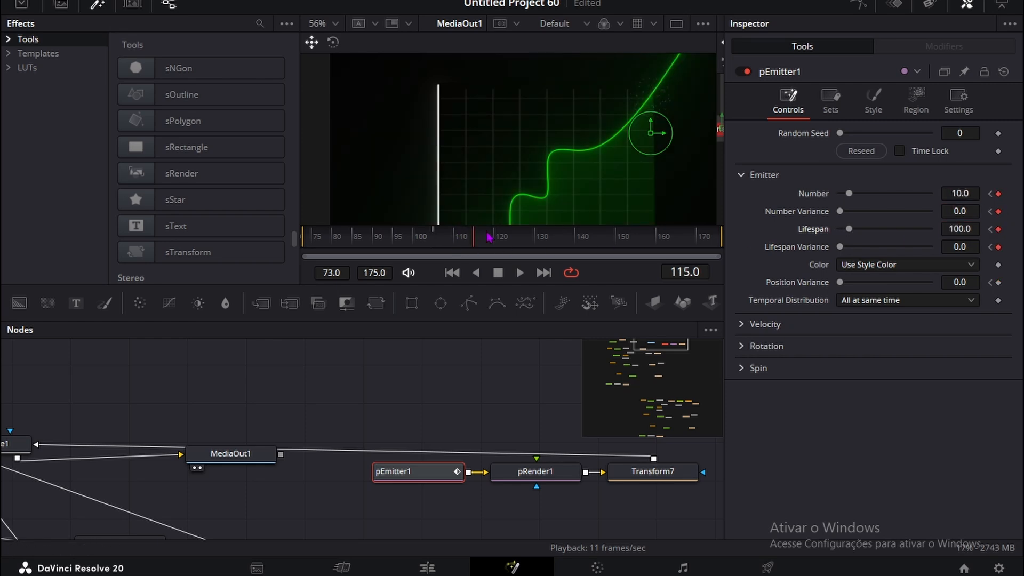
left_click_drag(959, 282, 961, 281)
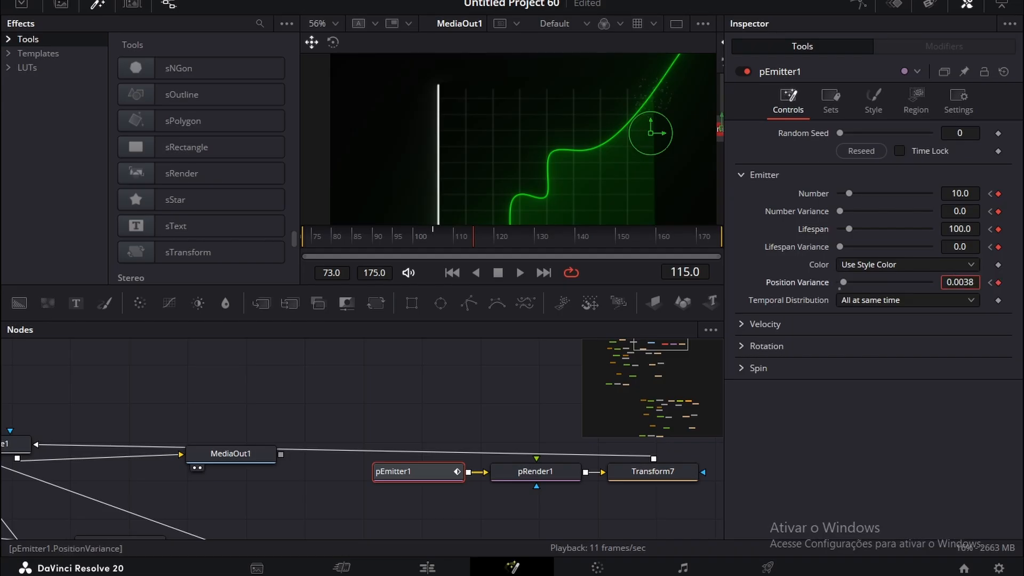
key("ctrl+z")
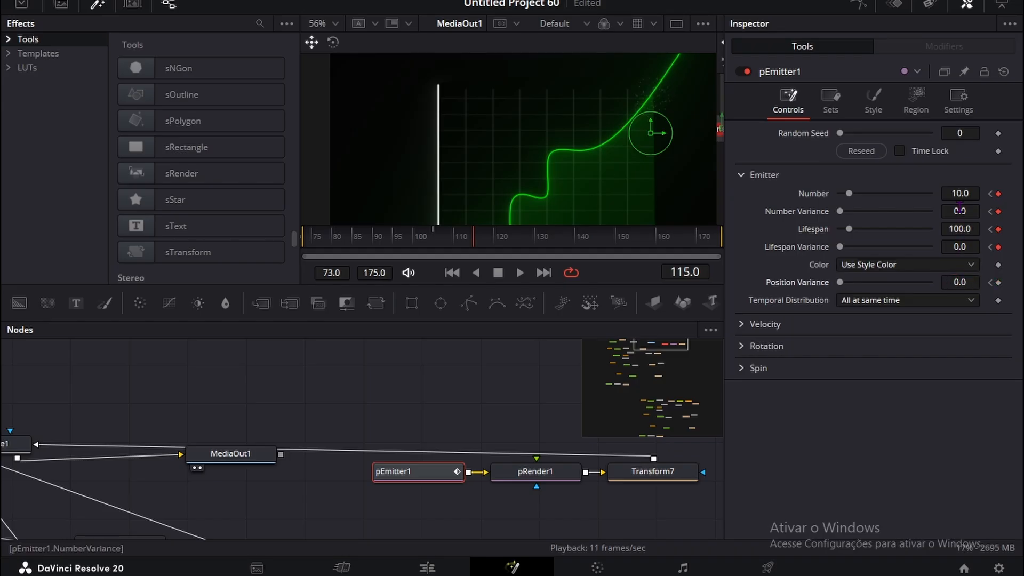
left_click_drag(960, 211, 965, 193)
key("ctrl+z")
left_click_drag(857, 194, 965, 211)
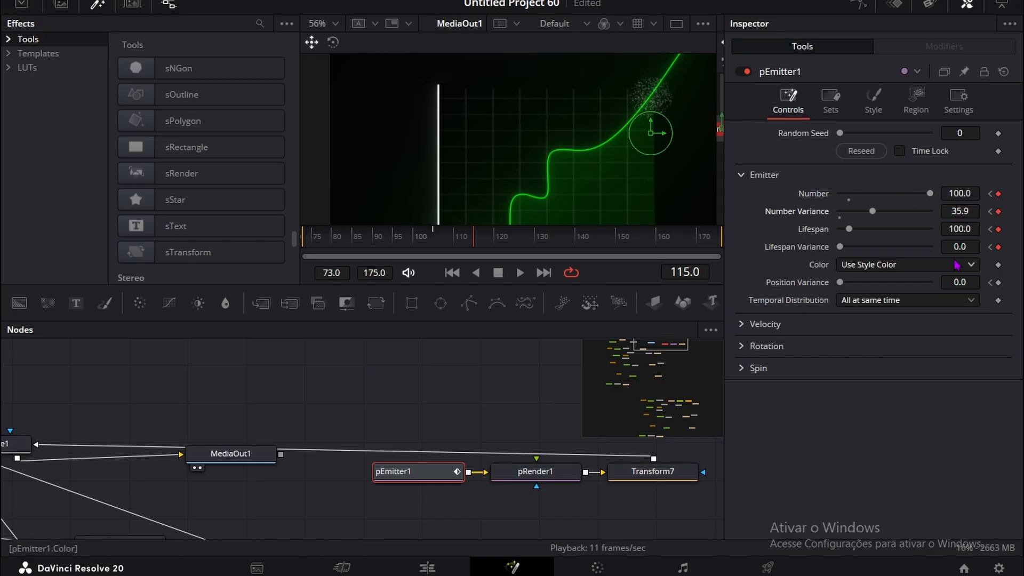
Step: Set pEmitter1's Position Variance to 0.1 and Lifespan to 1000 at frame 115
left_click_drag(870, 247, 839, 247)
left_click_drag(840, 283, 930, 283)
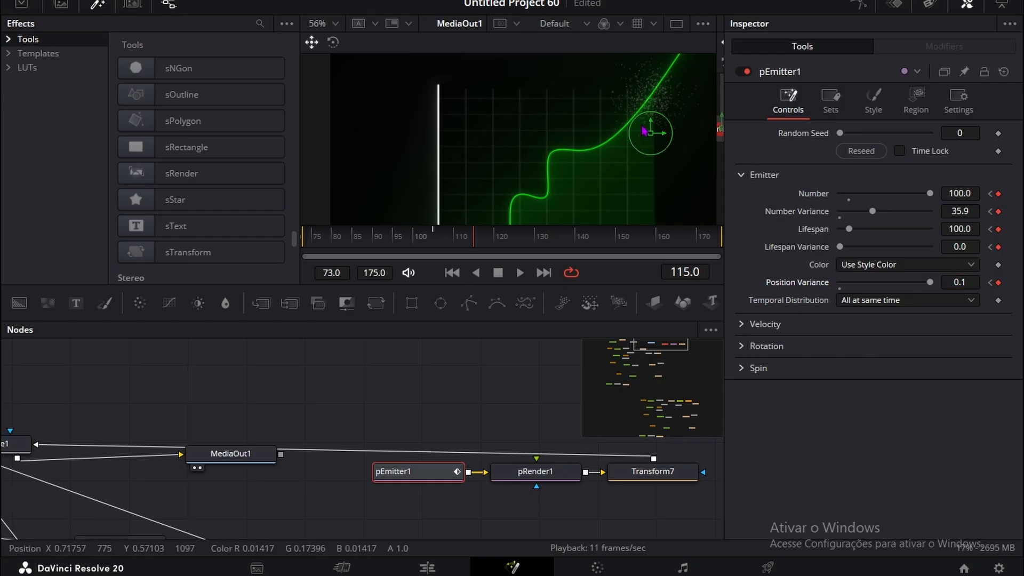
left_click_drag(848, 237, 936, 220)
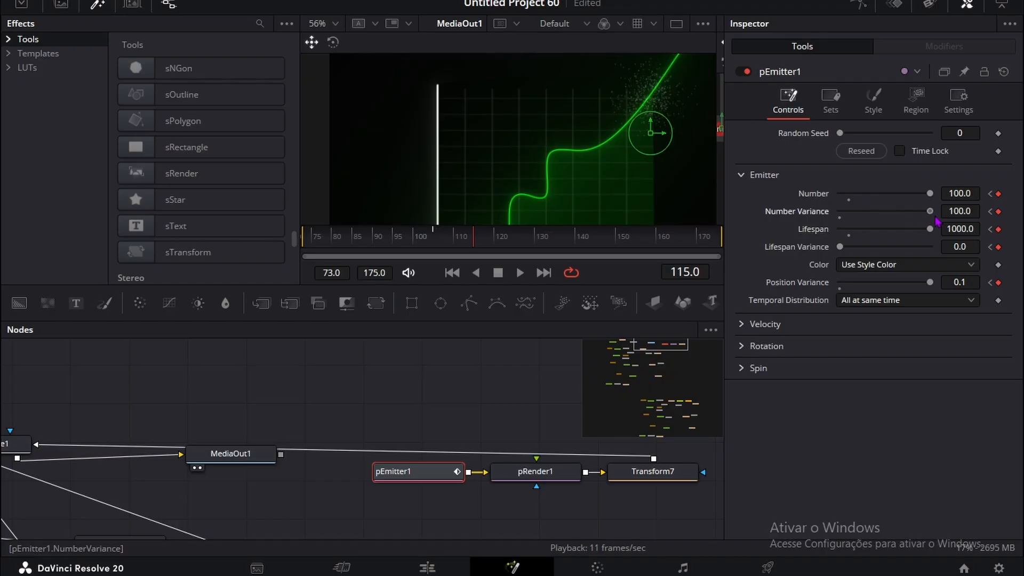
key("ctrl+z")
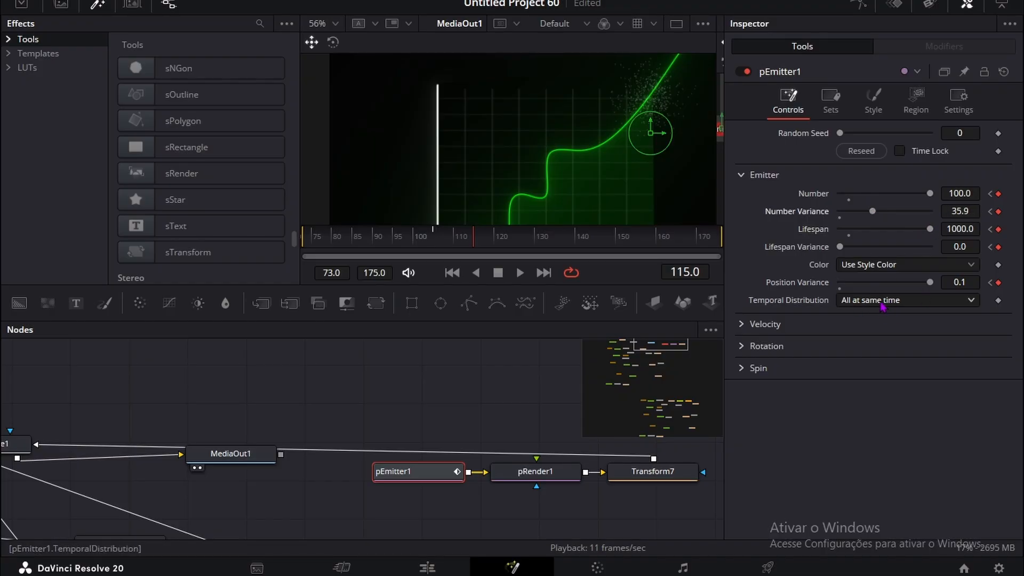
Step: Set pEmitter1's Velocity to 0.012 and scrub through the frames after 105 to check the particle motion
left_click(742, 323)
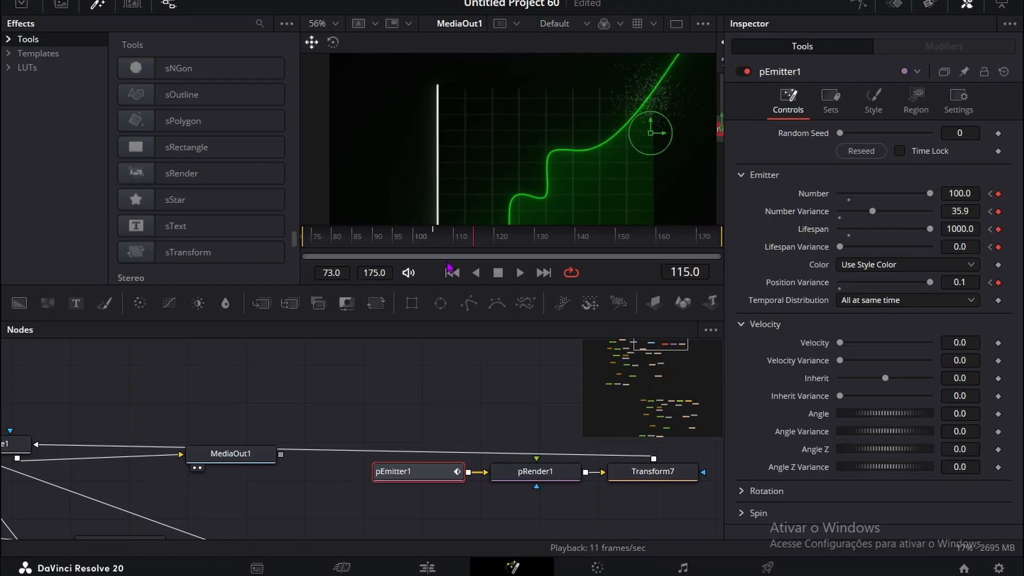
left_click(432, 245)
left_click_drag(434, 249, 469, 247)
left_click_drag(839, 343, 841, 343)
mouse_move(469, 240)
left_mouse_down()
mouse_move(606, 236)
mouse_move(477, 238)
mouse_move(525, 237)
mouse_move(488, 246)
left_mouse_up()
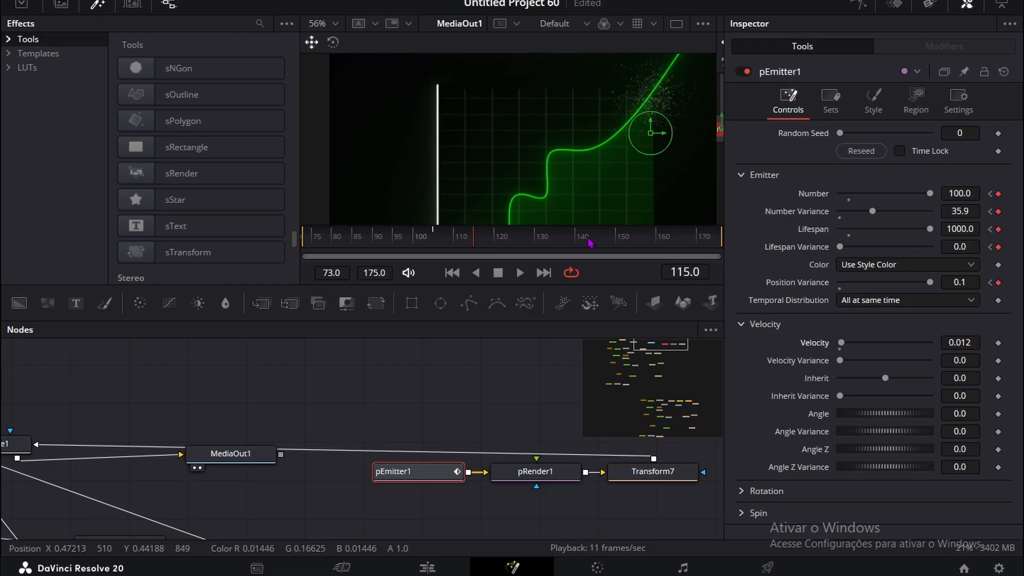
Step: At frame 115, set pEmitter1's Number to 76.2 and Number Variance to 13.6
mouse_move(960, 194)
left_mouse_down()
mouse_move(937, 194)
mouse_move(957, 193)
left_mouse_up()
left_click_drag(960, 212, 941, 211)
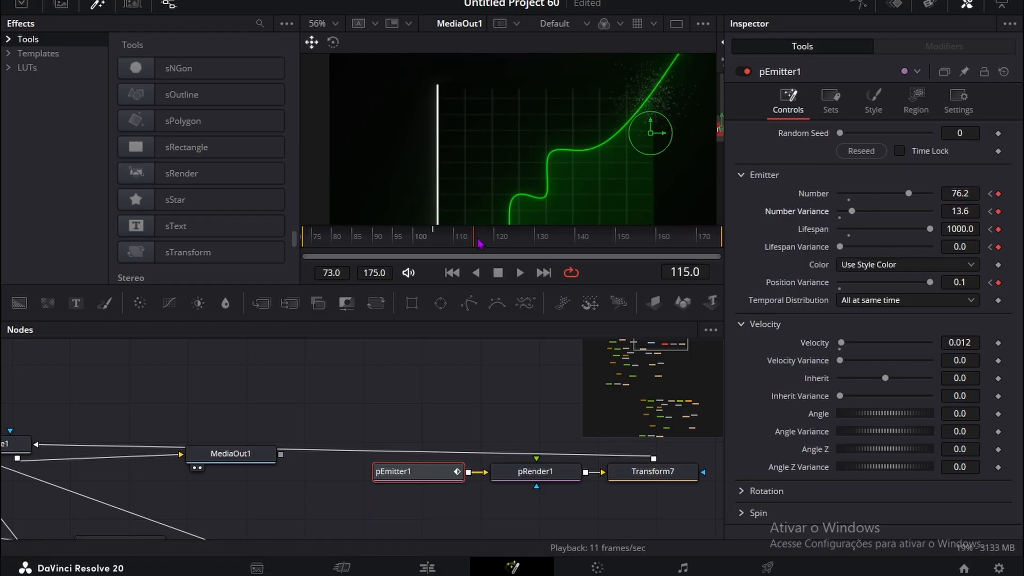
Step: At frame 125, keyframe pEmitter1's Number, Number Variance, Lifespan, Lifespan Variance and Position Variance
mouse_move(505, 242)
left_mouse_down()
mouse_move(722, 231)
mouse_move(448, 240)
mouse_move(516, 244)
left_mouse_up()
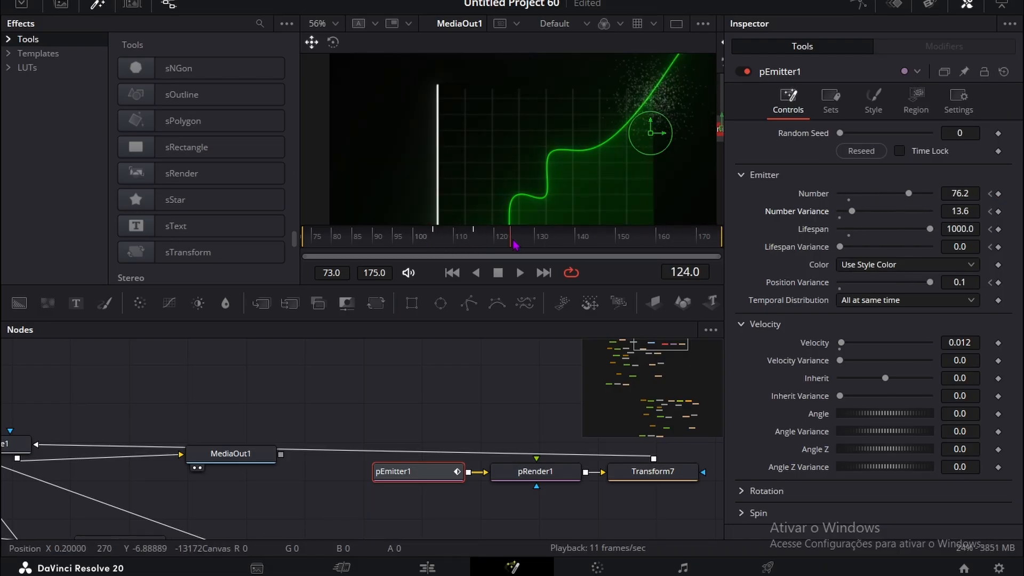
left_click(998, 194)
left_click(998, 212)
left_click(998, 230)
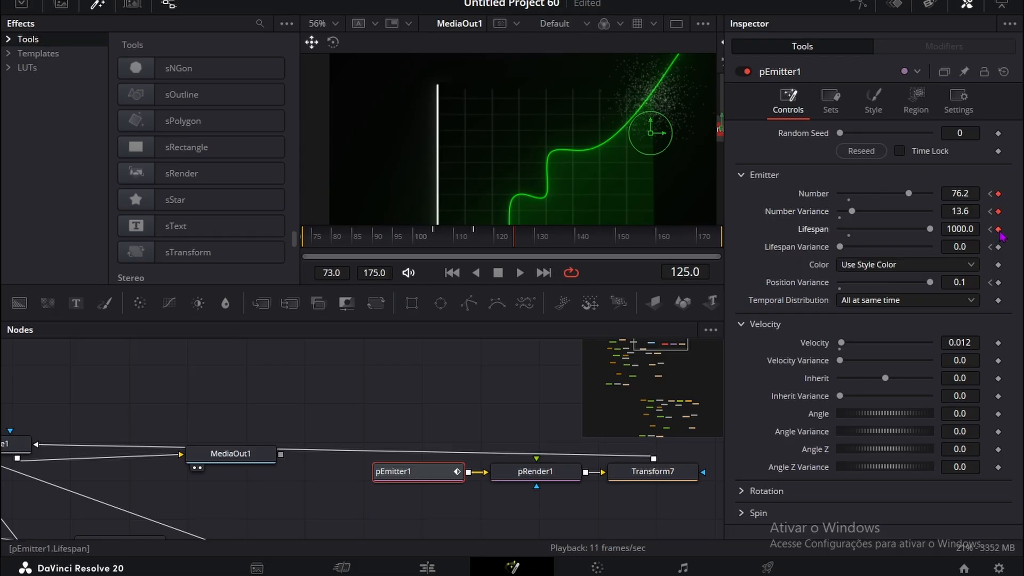
left_click(998, 283)
left_click(998, 247)
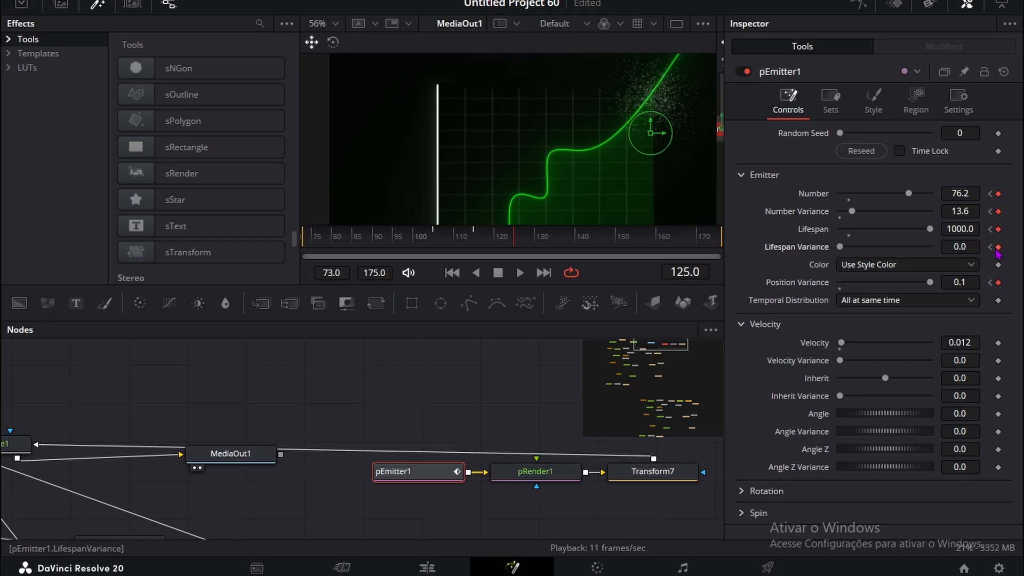
Step: At frame 136, keyframe pEmitter1's Number, Number Variance, Lifespan and Position Variance and set all four to 0
left_click_drag(523, 246, 564, 247)
left_click(998, 194)
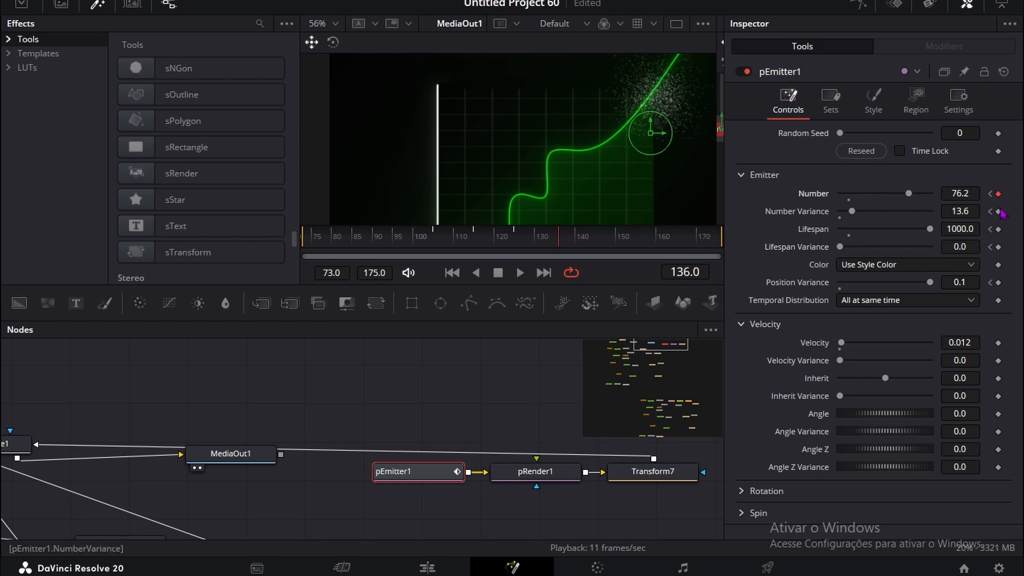
left_click(998, 212)
left_click(998, 230)
left_click(998, 282)
left_click_drag(961, 198, 758, 198)
left_click_drag(976, 214, 864, 230)
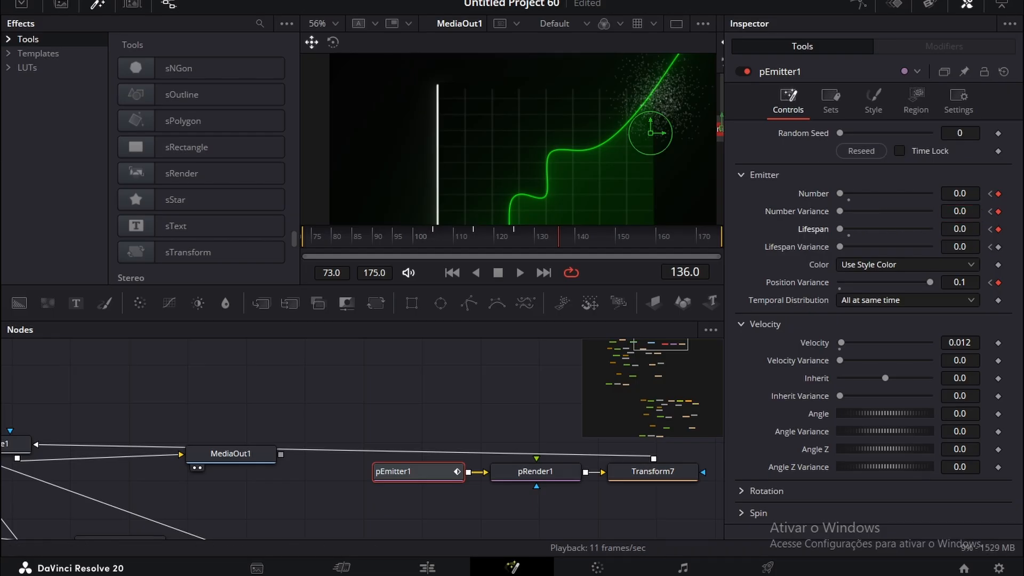
left_click_drag(962, 284, 901, 284)
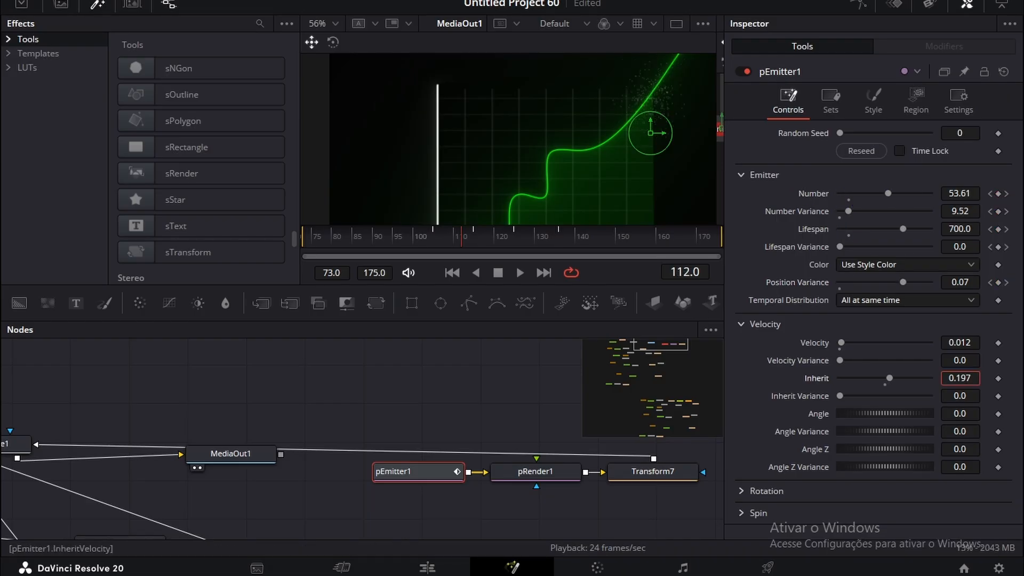
Step: Undo the Inherit change, set pEmitter1's Velocity Variance to 0.607 and scrub through the burst
key("ctrl+z")
key("ctrl+z")
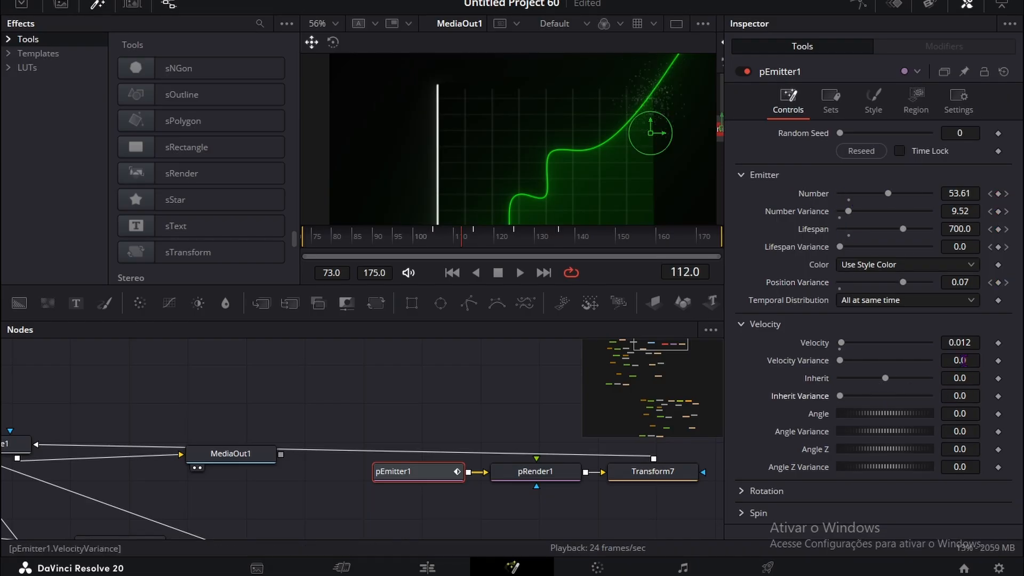
left_click_drag(964, 361, 998, 361)
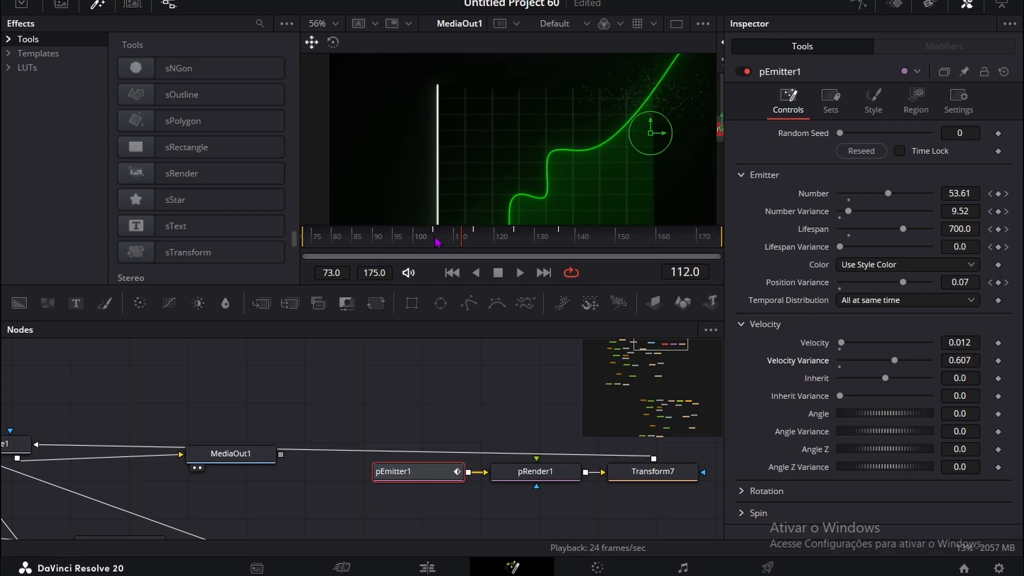
left_click_drag(426, 237, 595, 239)
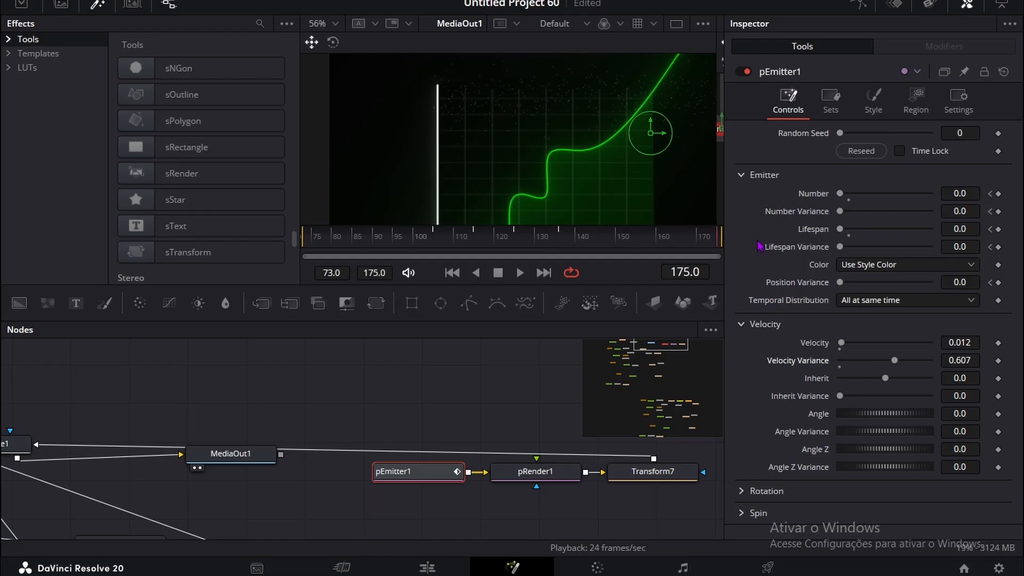
Step: Keyframe pEmitter1's Velocity Variance at frame 125 and set it to 1.0 at frame 136
left_click(990, 282)
left_click(989, 282)
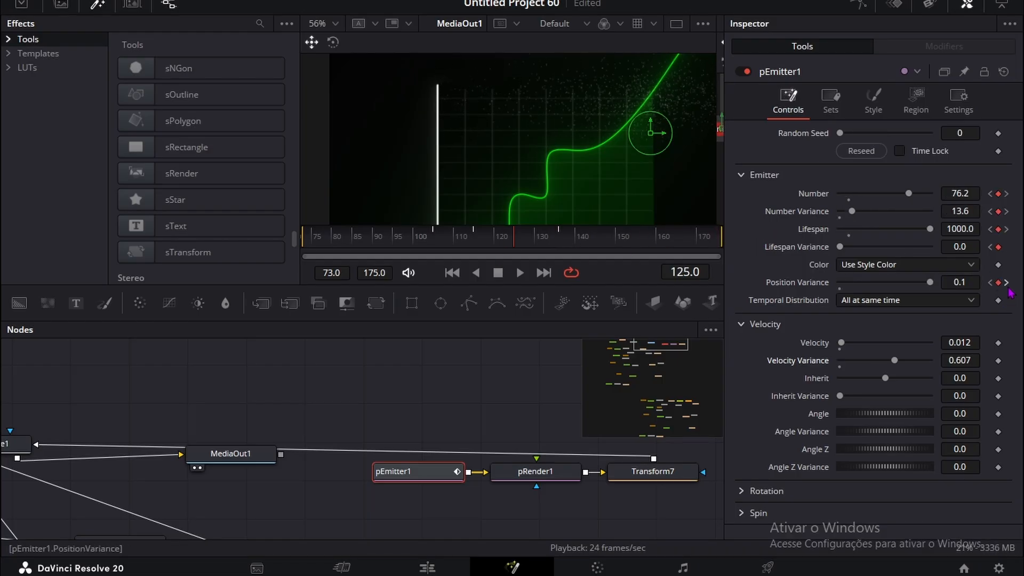
left_click(997, 361)
left_click(1006, 283)
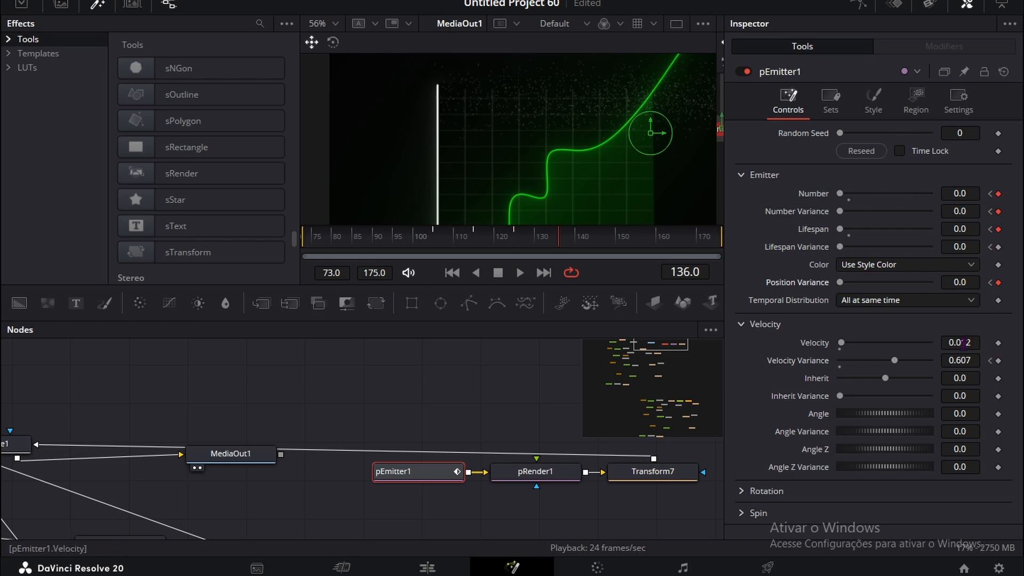
left_click_drag(963, 361, 969, 361)
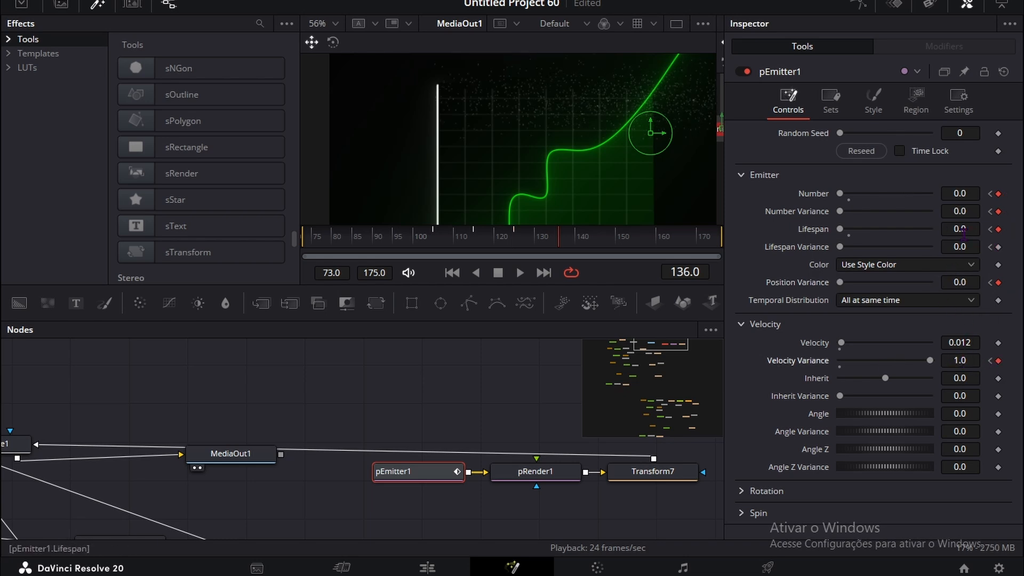
Step: Set pEmitter1's Random Seed to 992
double_click(960, 134)
type("91")
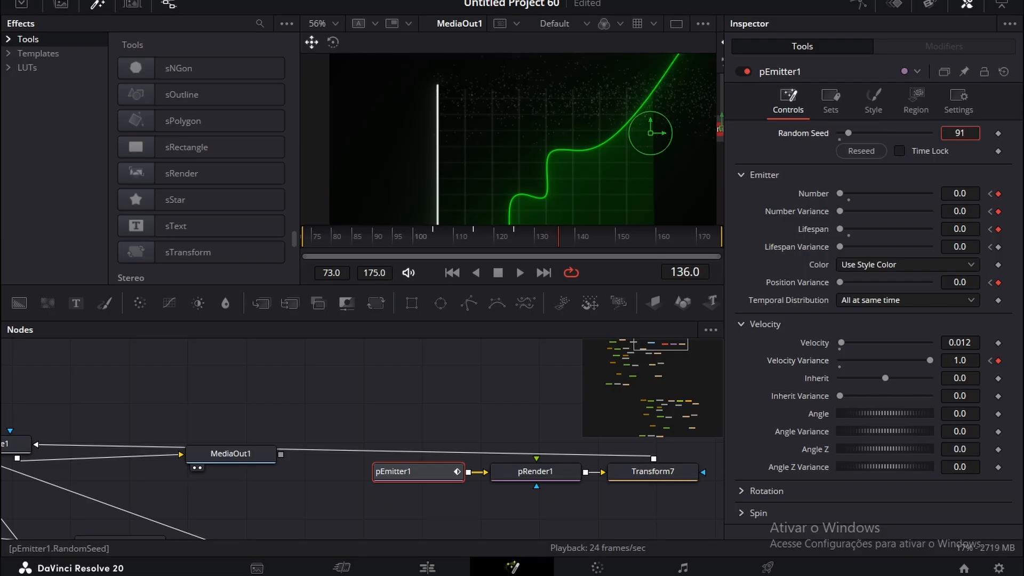
left_click_drag(960, 133, 1008, 133)
left_click_drag(959, 133, 955, 133)
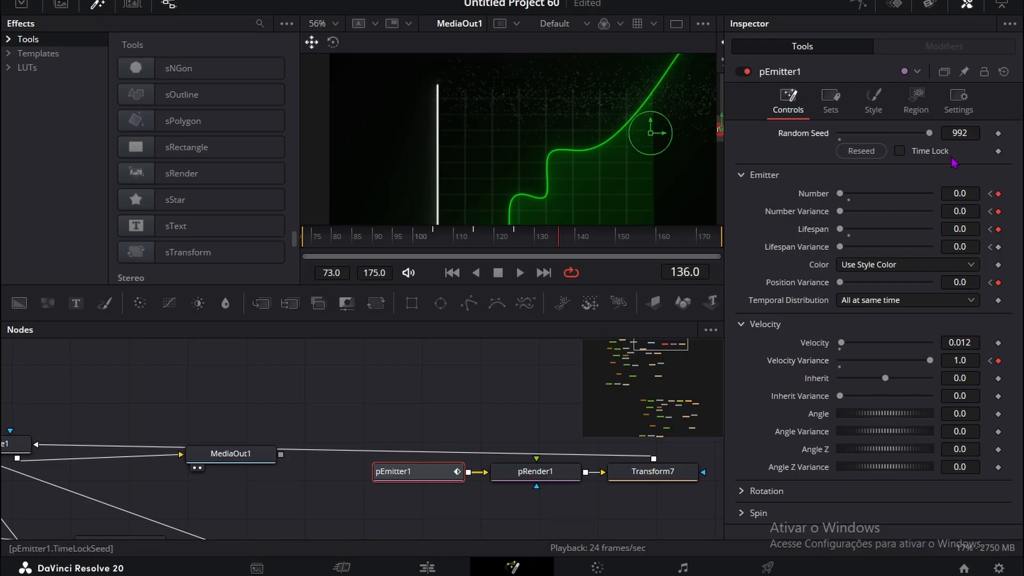
left_click_drag(942, 281, 928, 280)
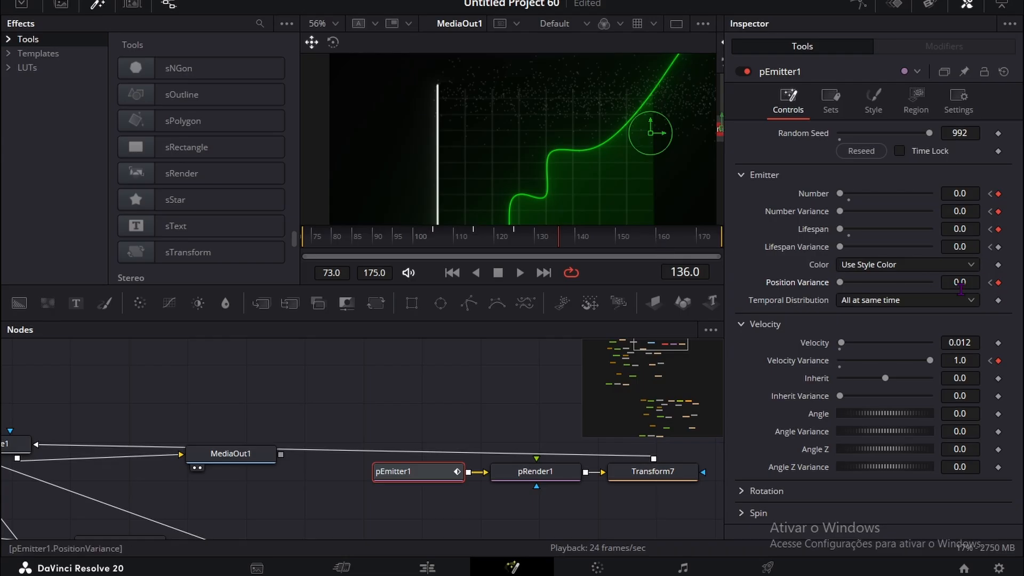
Step: Try an Inherit value of -2.0 on pEmitter1 and undo it
left_click(513, 233)
mouse_move(959, 378)
left_mouse_down()
mouse_move(931, 378)
mouse_move(953, 360)
left_mouse_up()
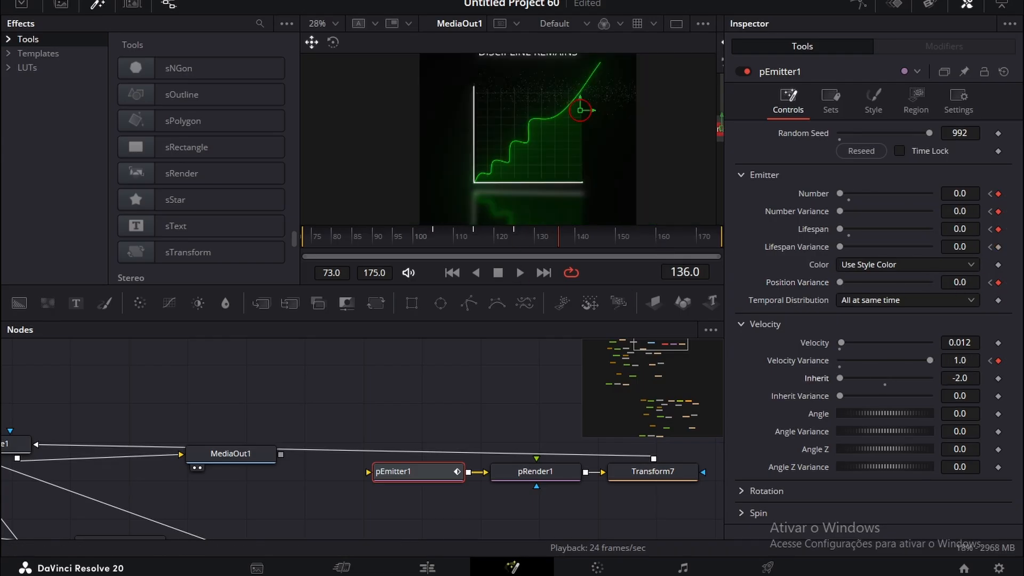
key("ctrl+z")
Step: Set pEmitter1's Velocity Variance to 0.281 at frame 125 and play back the particle burst
left_click(510, 237)
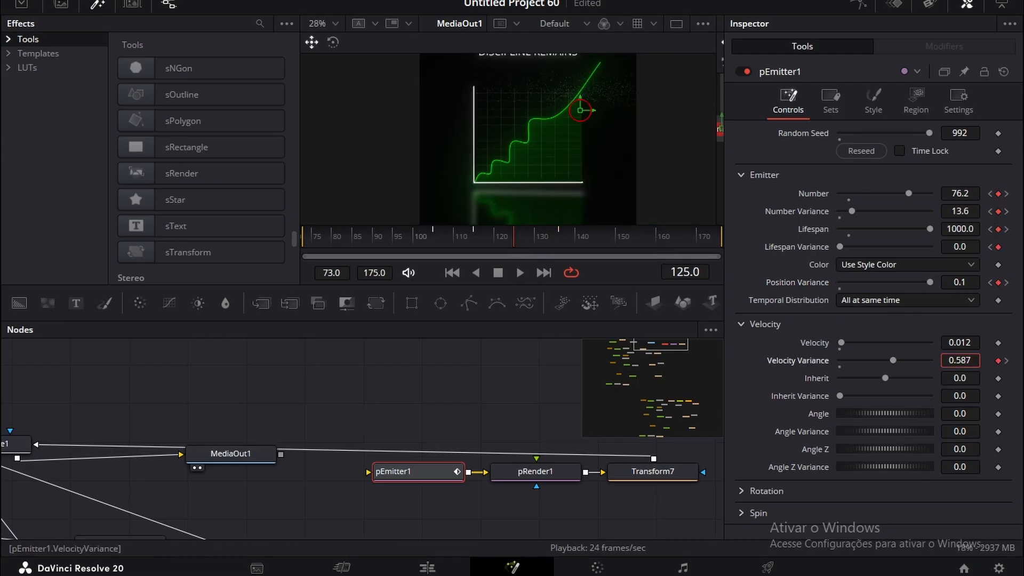
left_click(442, 239)
key("space")
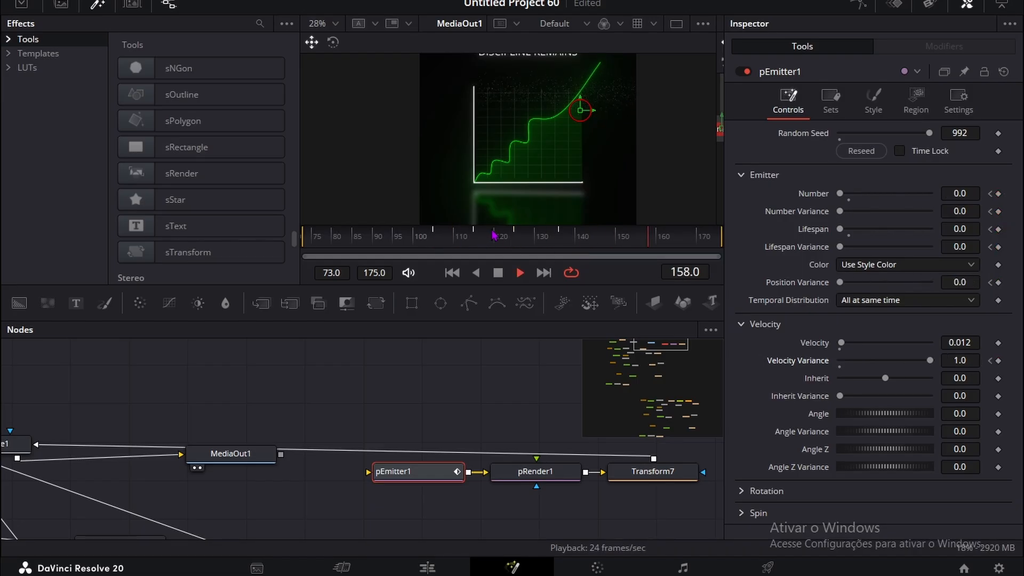
left_click_drag(540, 242, 566, 240)
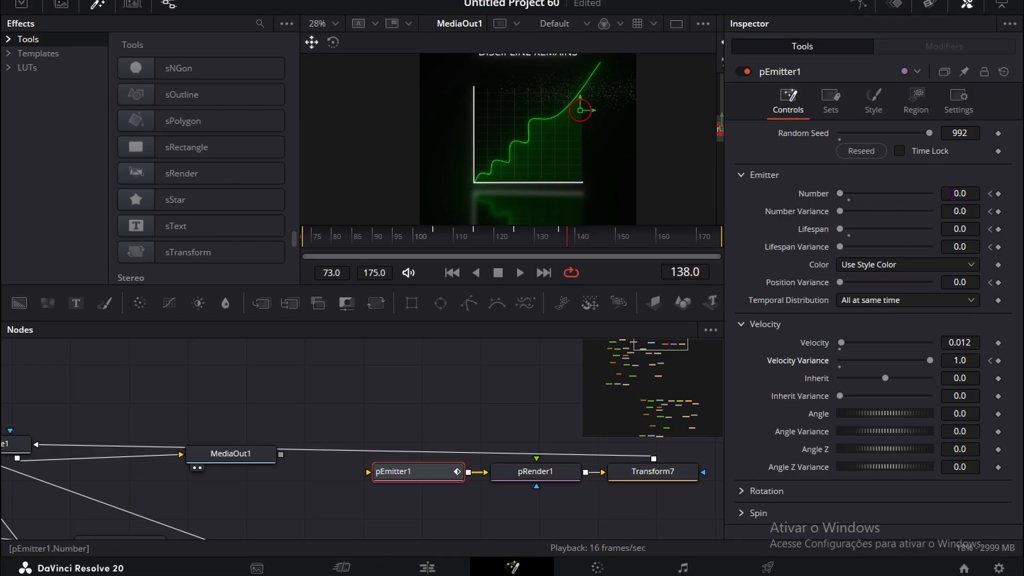
Step: Increase the size of pEmitter1's spherical emission region
left_click(989, 194)
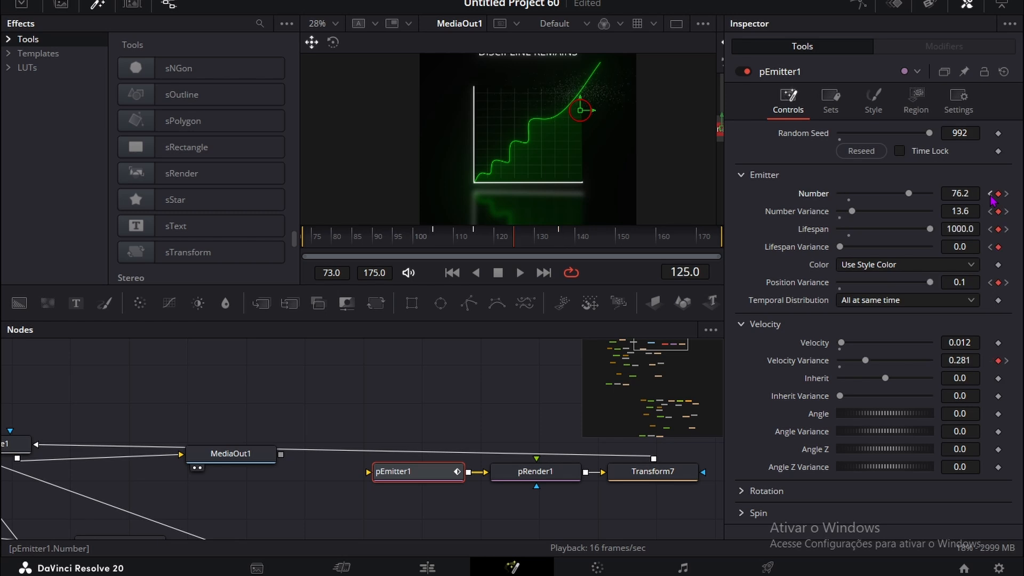
left_click_drag(973, 193, 926, 221)
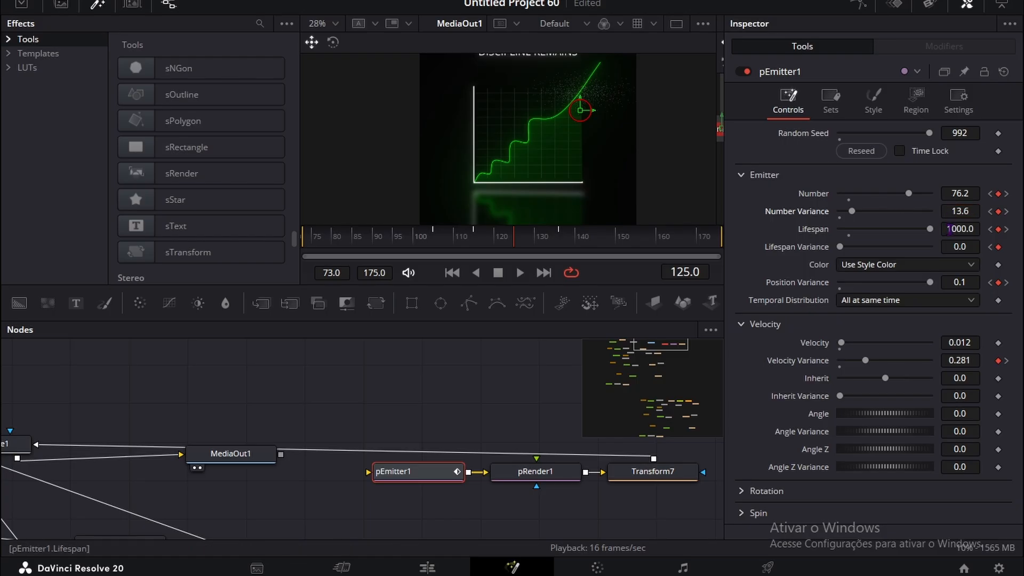
left_click(830, 105)
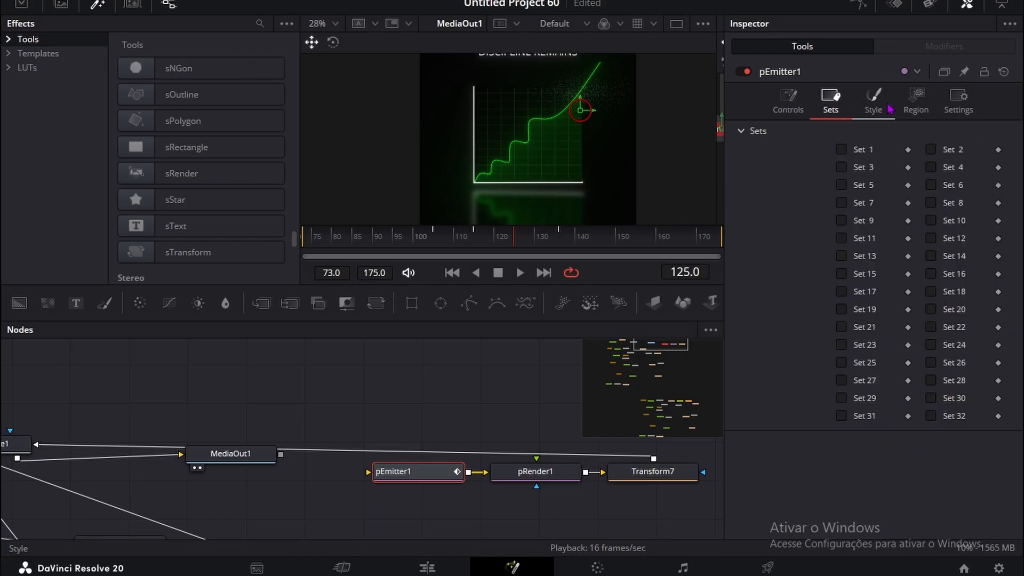
left_click(875, 104)
left_click(932, 105)
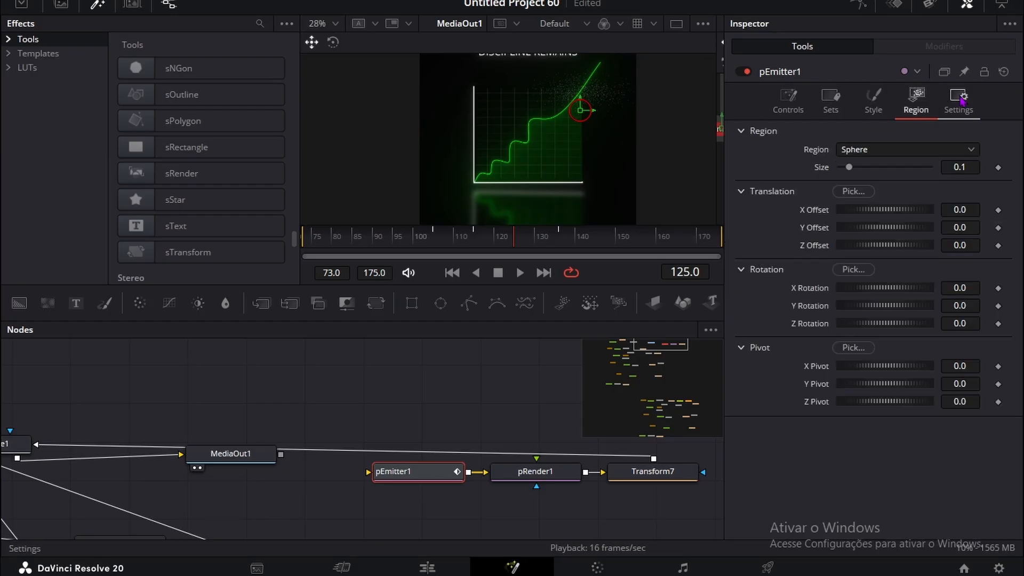
left_click_drag(850, 167, 863, 167)
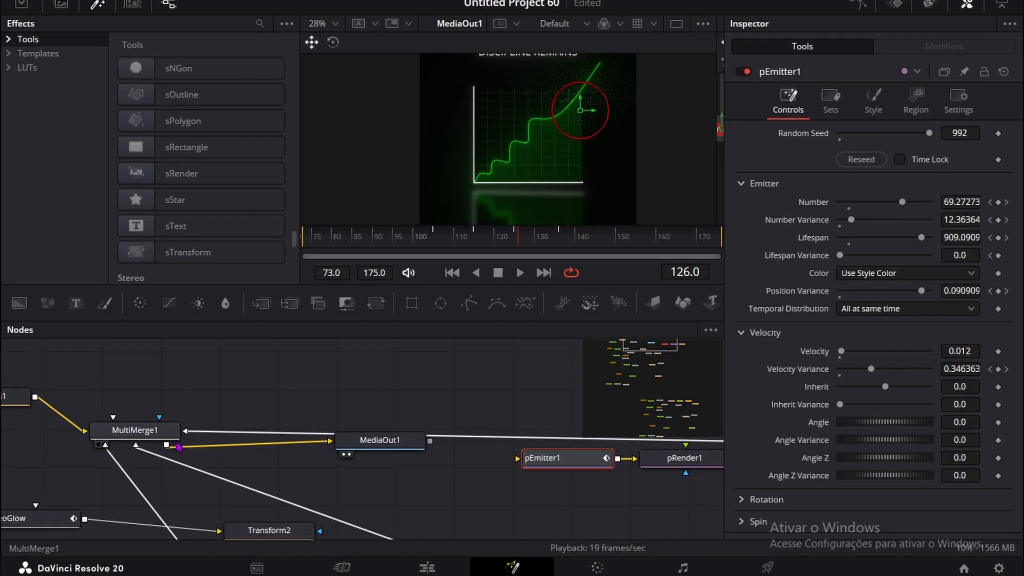
Step: Try the Darken apply mode on MultiMerge1's Transform7 layer and undo it
left_click(134, 430)
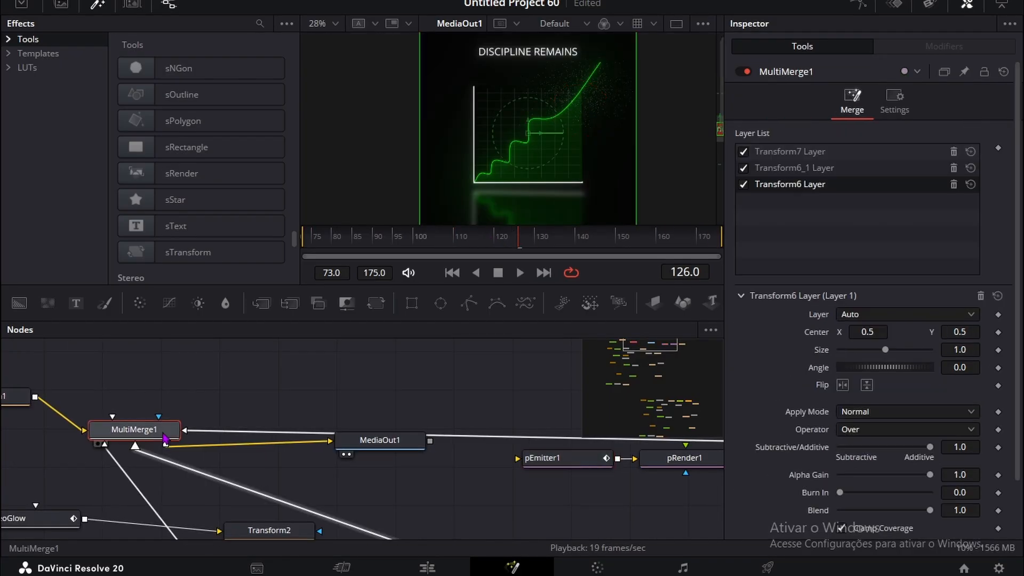
left_click(804, 160)
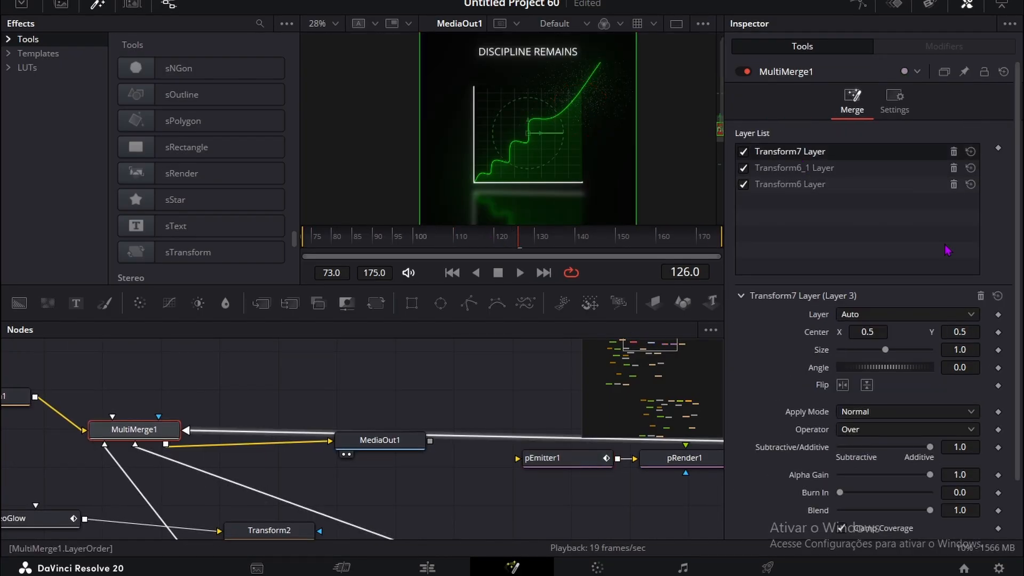
scroll(885, 368, "down", 2)
left_click(877, 347)
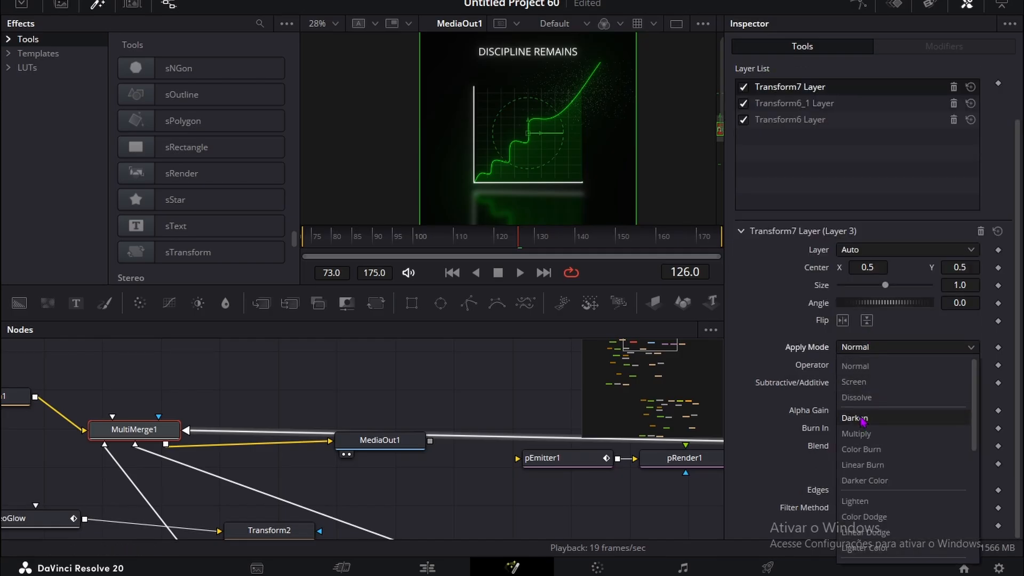
left_click(856, 418)
left_click(490, 233)
key("ctrl+z")
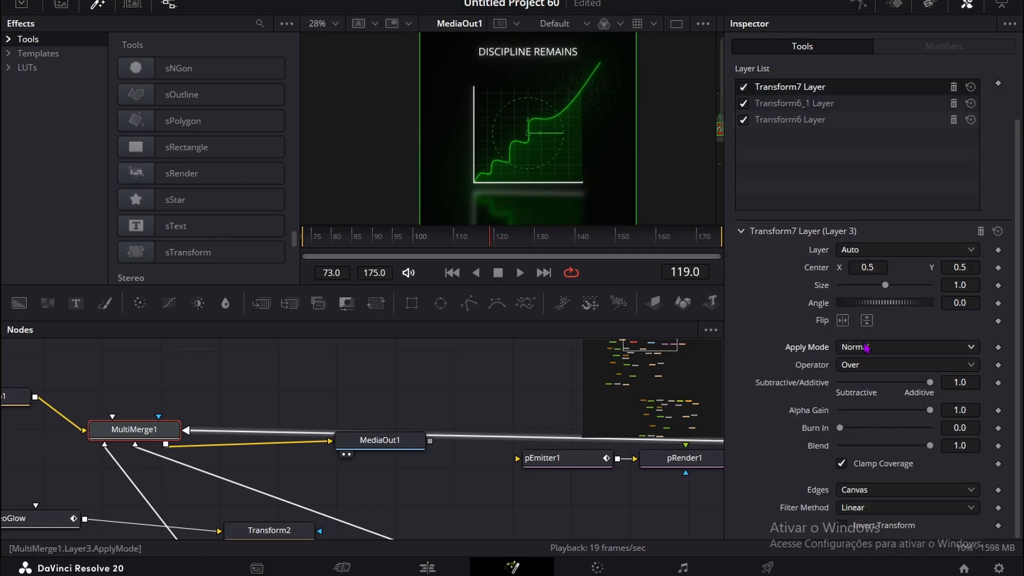
Step: Undo the trial Alpha Gain reduction on the Transform7 layer and set its Subtractive/Additive to 0.602
left_click_drag(952, 417, 943, 418)
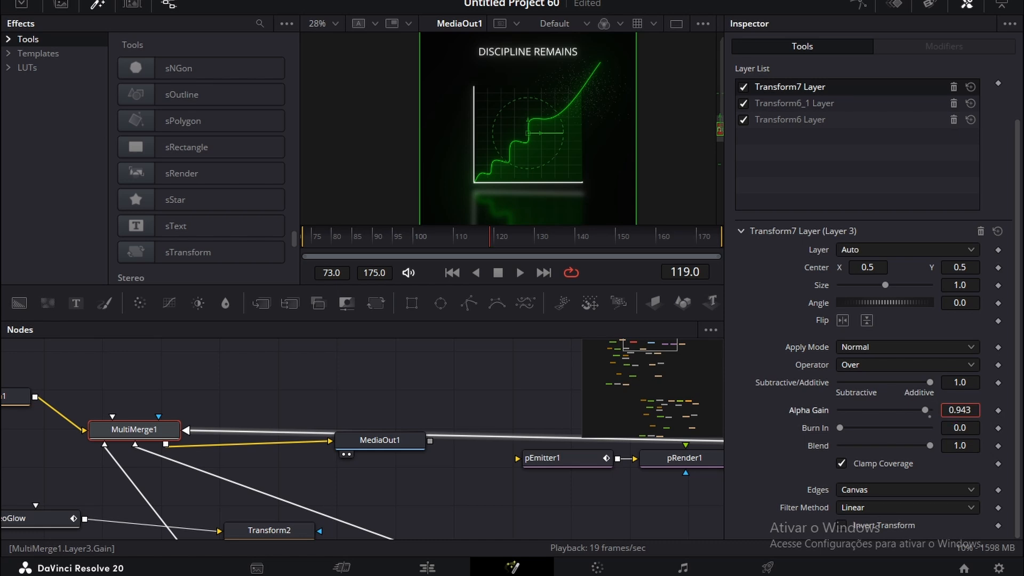
key("ctrl+z")
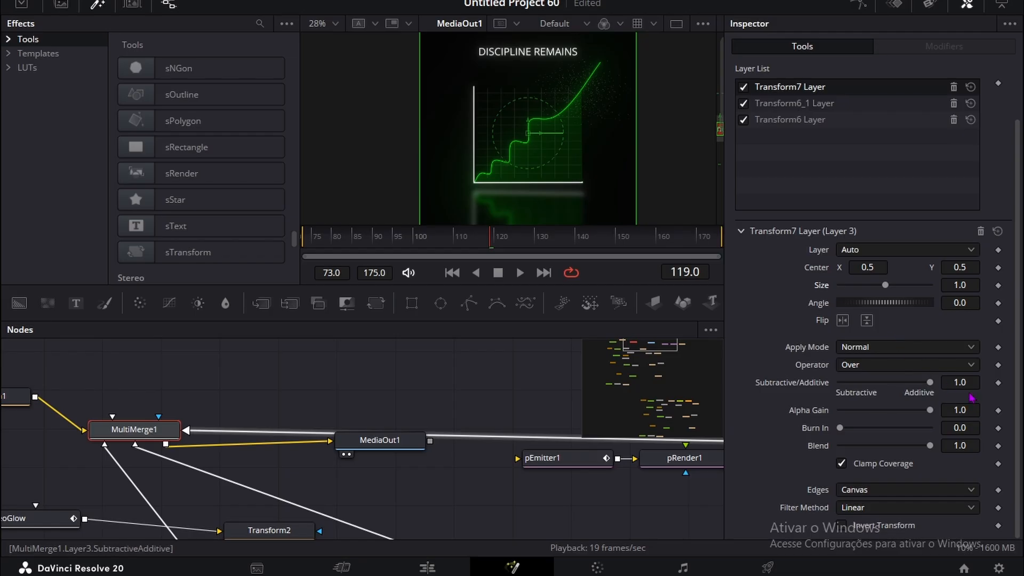
left_click_drag(930, 383, 929, 385)
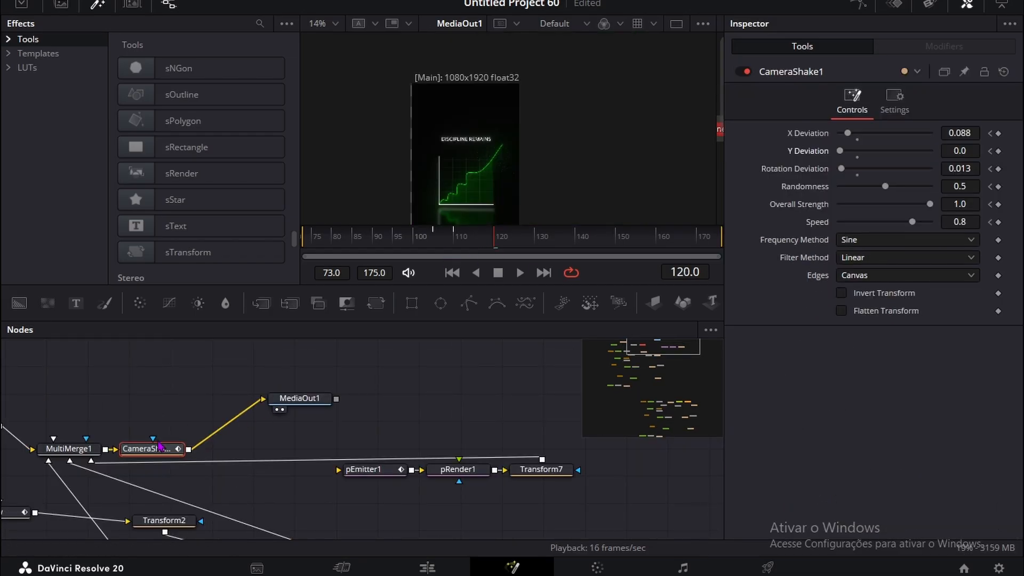
Step: Undo the keyframed Camera Shake node, insert the other Camera Shake tool without the CShk tag after MultiMerge1, and go to frame 105
key("ctrl+z")
key("shift+space")
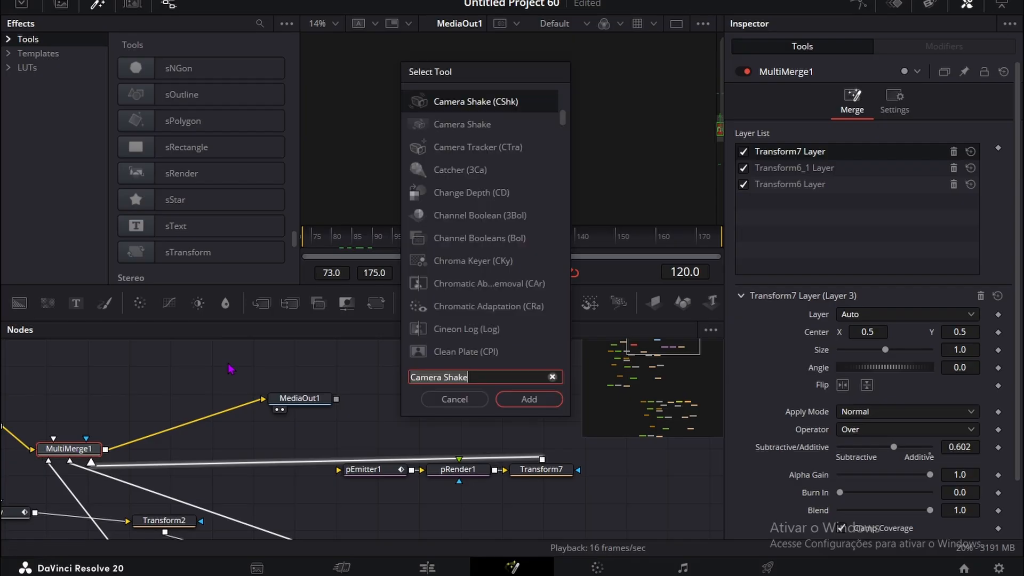
left_click(529, 399)
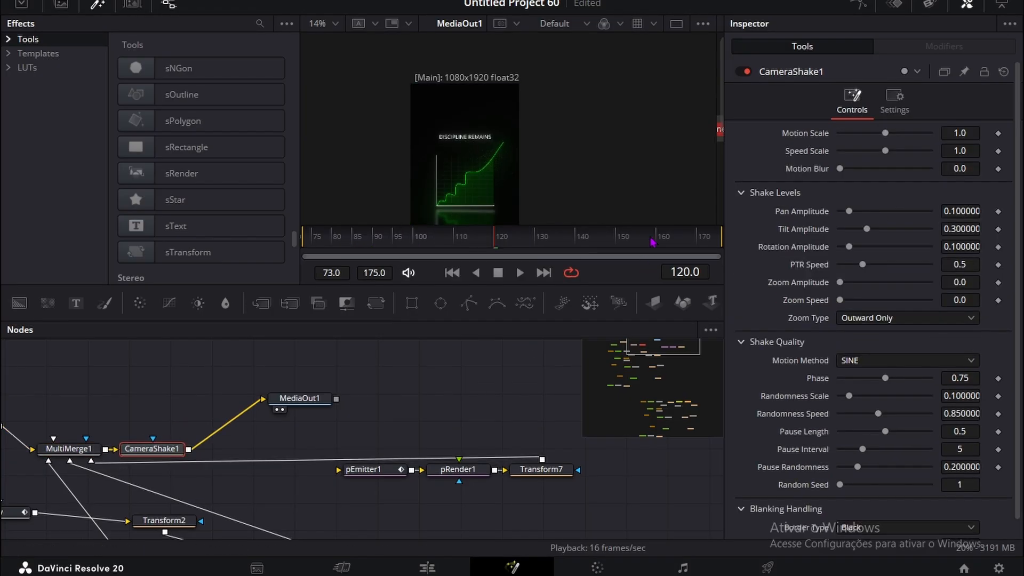
left_click_drag(483, 239, 436, 243)
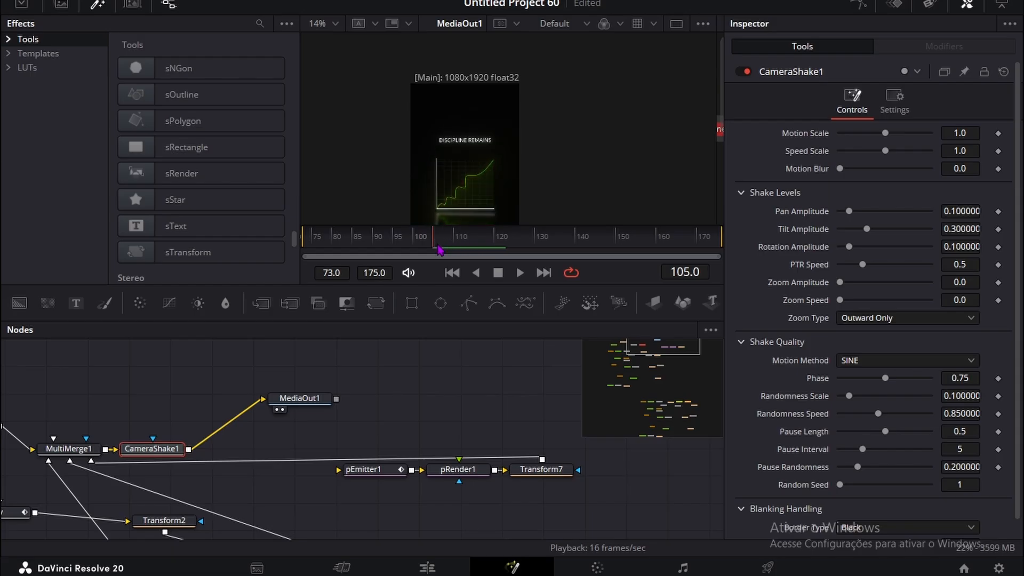
Step: Keyframe CameraShake1's Motion Scale, Speed Scale, Motion Blur and Pan, Tilt and Rotation Amplitude at frame 105
left_click(998, 133)
left_click(998, 151)
left_click(998, 168)
left_click(998, 211)
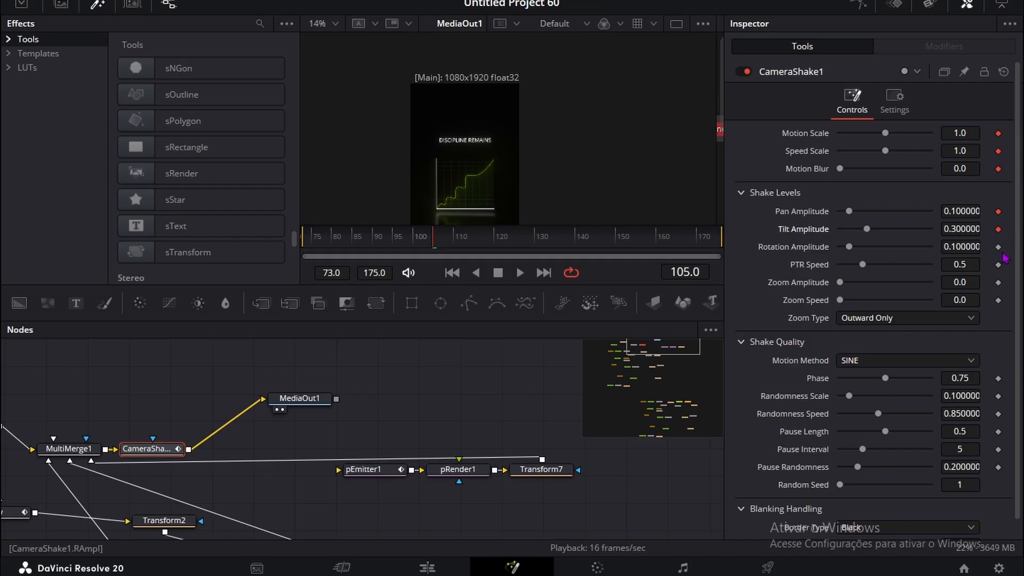
left_click(998, 247)
Step: Add keyframes at frame 112 for CameraShake1's Motion Scale, Speed Scale, Motion Blur and Pan, Tilt and Rotation Amplitude
left_click_drag(437, 246, 462, 240)
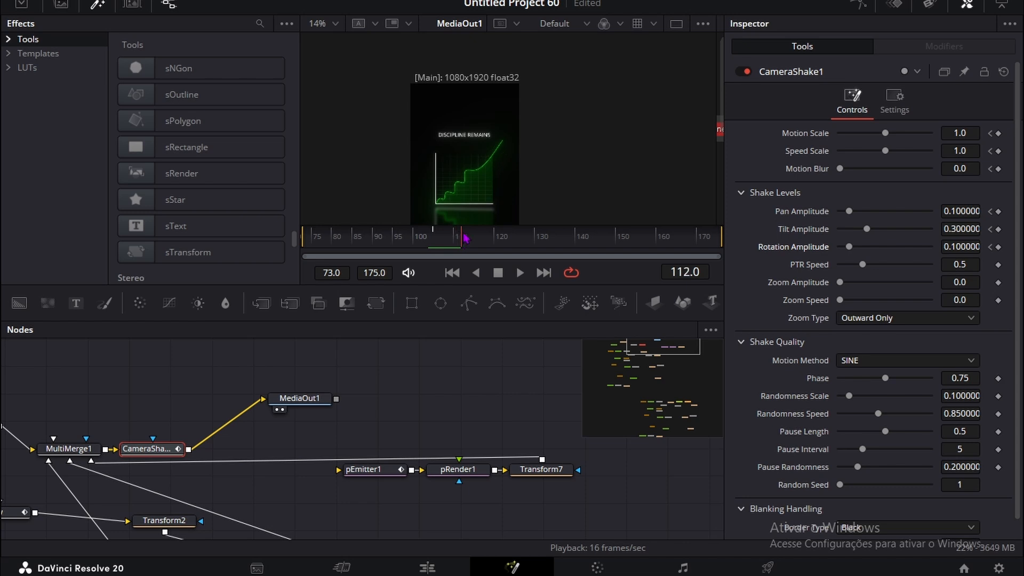
left_click(998, 134)
left_click(998, 151)
left_click(998, 168)
left_click(998, 211)
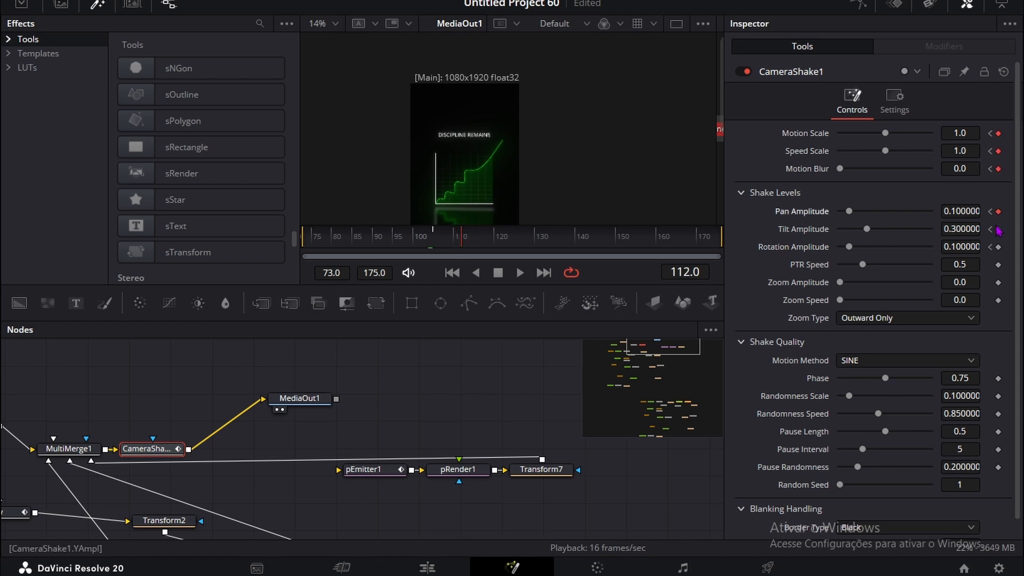
left_click(998, 229)
left_click(998, 247)
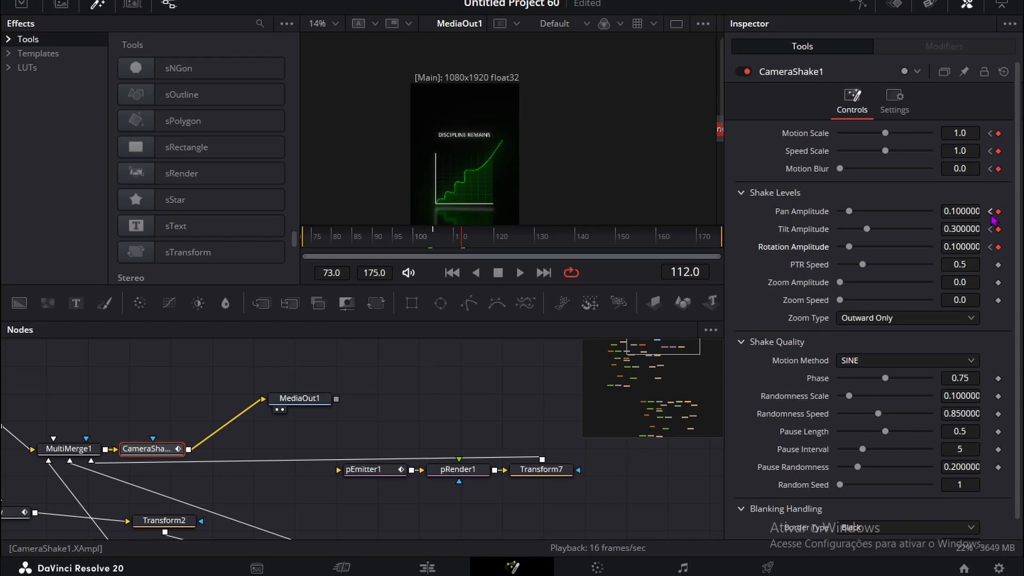
Step: At the frame 105 keyframes, set CameraShake1's Motion Scale and Pan, Tilt and Rotation Amplitude to 0
left_click(990, 212)
left_click_drag(959, 133, 810, 133)
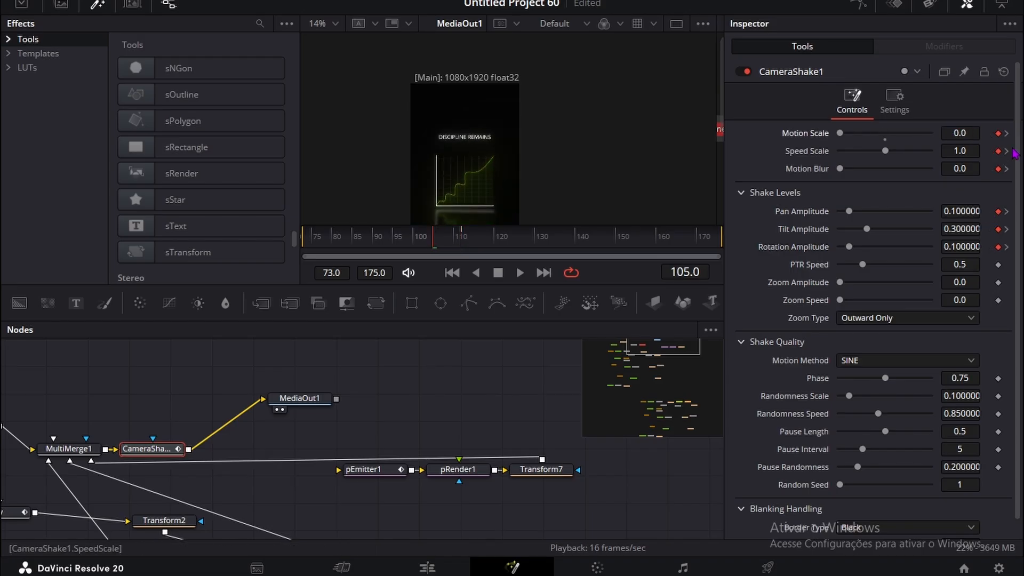
double_click(957, 211)
key("BackSpace")
left_click(958, 230)
double_click(962, 211)
type("0")
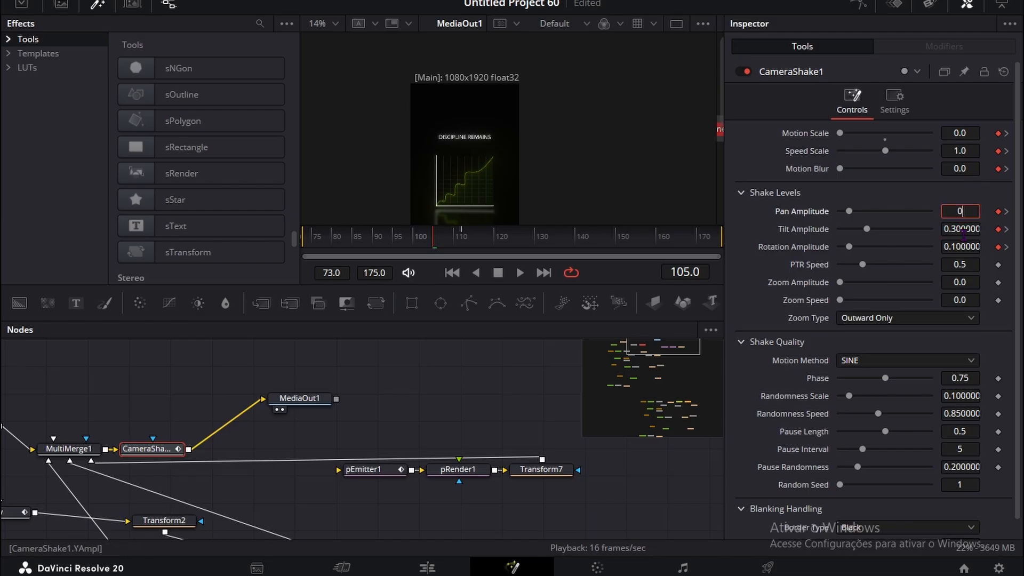
key("Tab")
type("0")
key("Tab")
type("0")
key("Return")
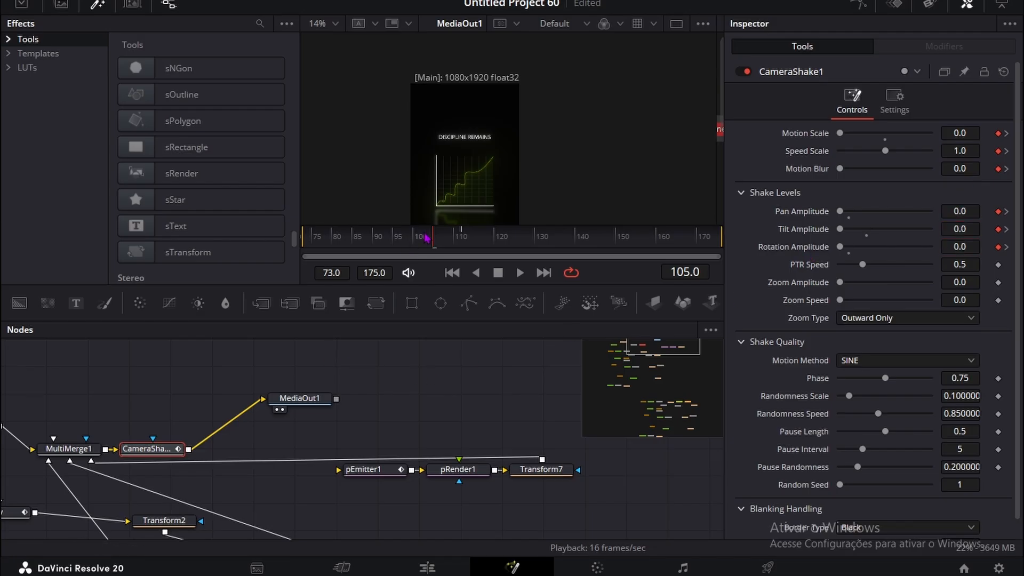
Step: Set CameraShake1's Zoom Speed to 0.03 and PTR Speed to 0.516
mouse_move(437, 236)
left_mouse_down()
mouse_move(466, 228)
mouse_move(430, 229)
left_mouse_up()
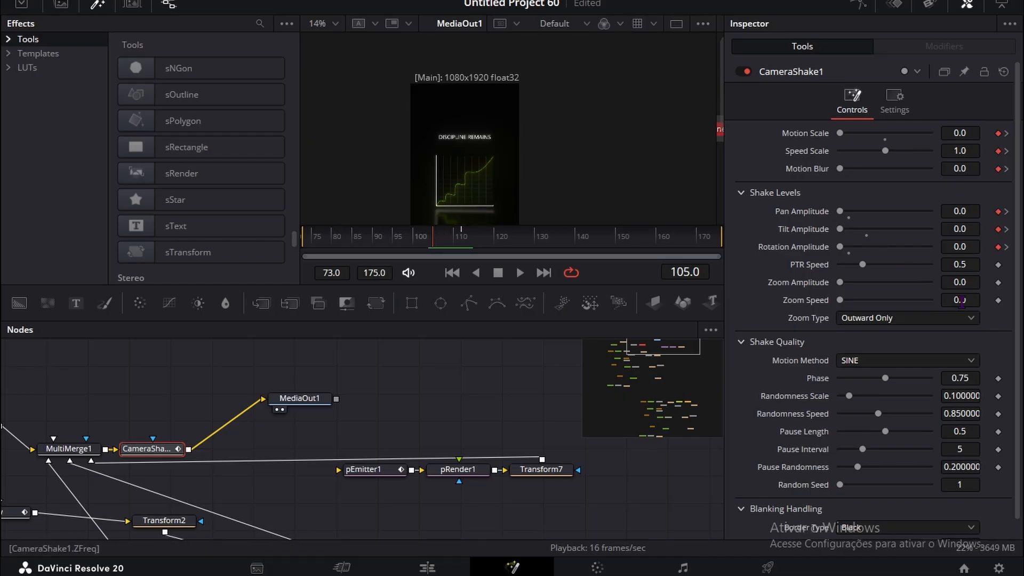
left_click(960, 301)
type("0.03")
key("Return")
left_click(960, 264)
type("0.516")
key("Return")
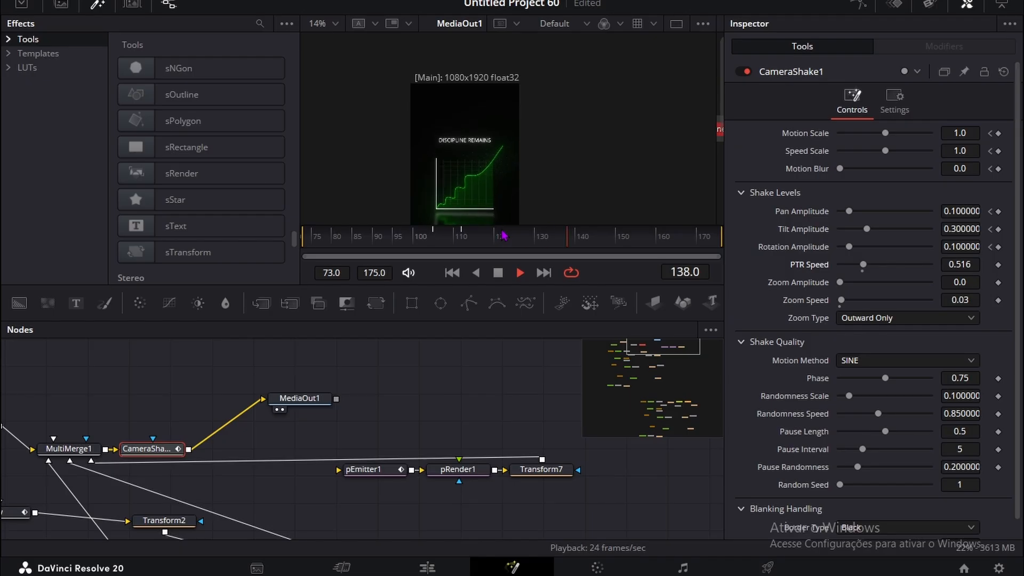
Step: Add keyframes at frame 116 for CameraShake1's Motion Scale, Speed Scale, Motion Blur and Pan, Tilt and Rotation Amplitude
left_click_drag(549, 239, 485, 236)
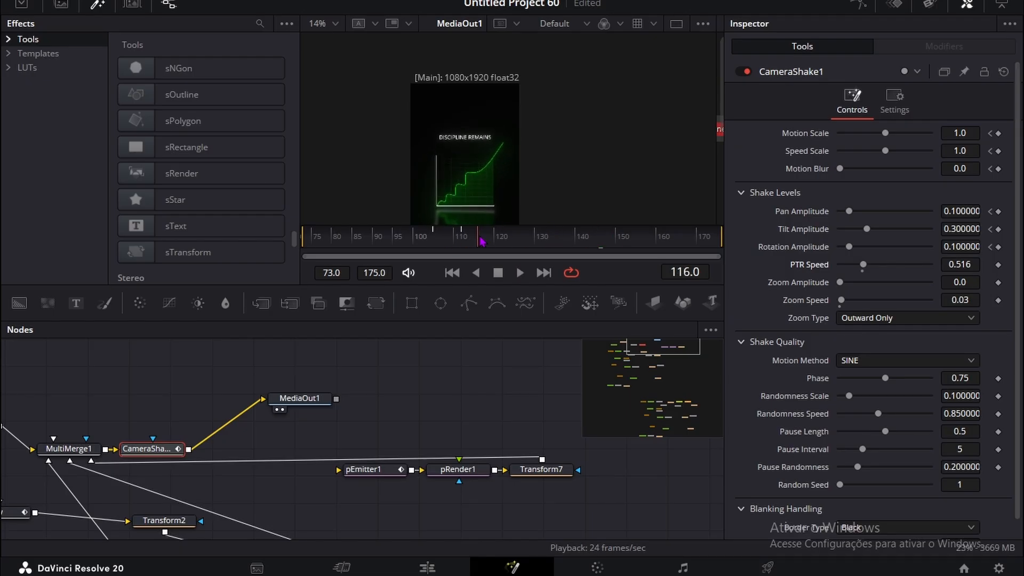
left_click(998, 133)
left_click(998, 151)
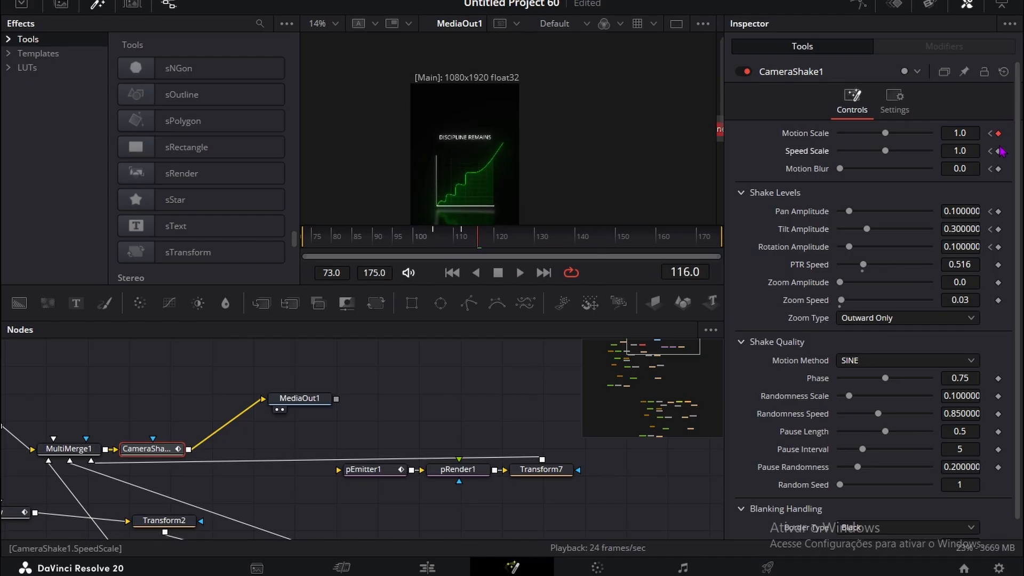
left_click(997, 169)
left_click(998, 211)
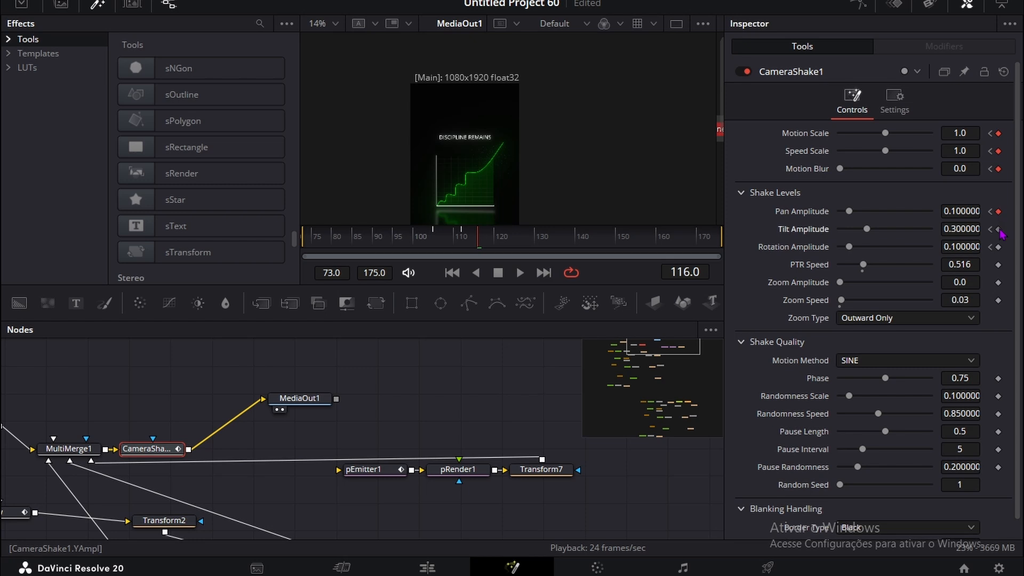
left_click(998, 247)
Step: Set CameraShake1's Pan, Tilt and Rotation Amplitude, Motion Scale and Speed Scale to 0 at frame 116
left_click(959, 211)
type("0")
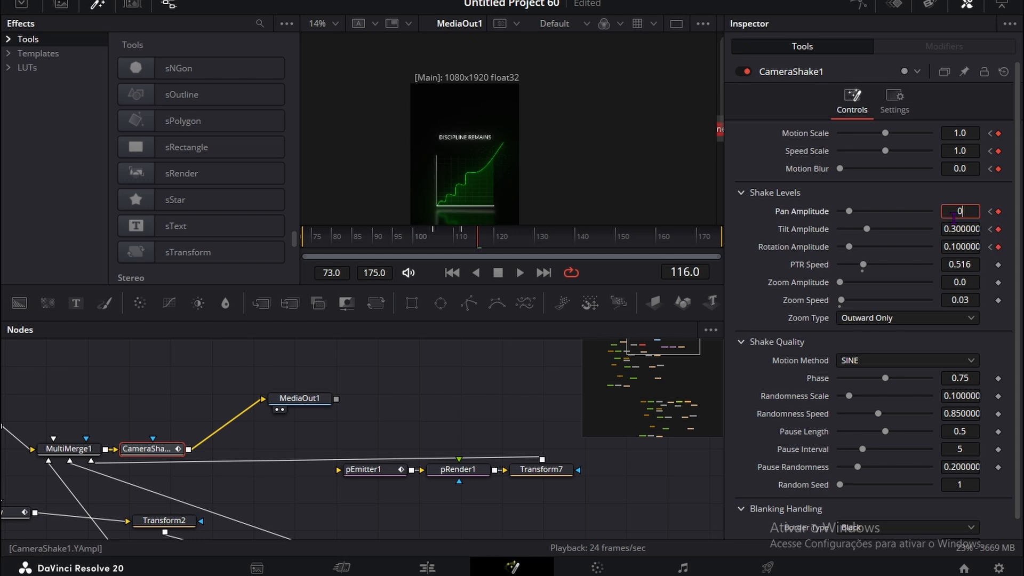
left_click(955, 229)
type("0")
left_click(956, 245)
type("0")
left_click(956, 133)
type("0")
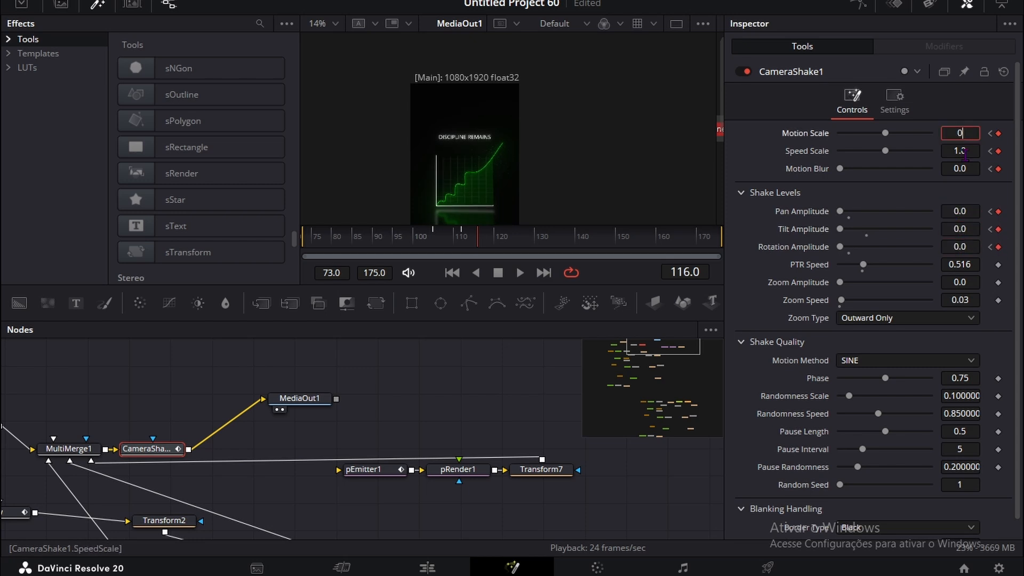
left_click(961, 151)
type("0")
key("Tab")
Step: At frame 112, set CameraShake1's Pan Amplitude to 0.354, Tilt Amplitude to 0.37 and Rotation Amplitude to 0.268, and play back the shake
left_click(416, 246)
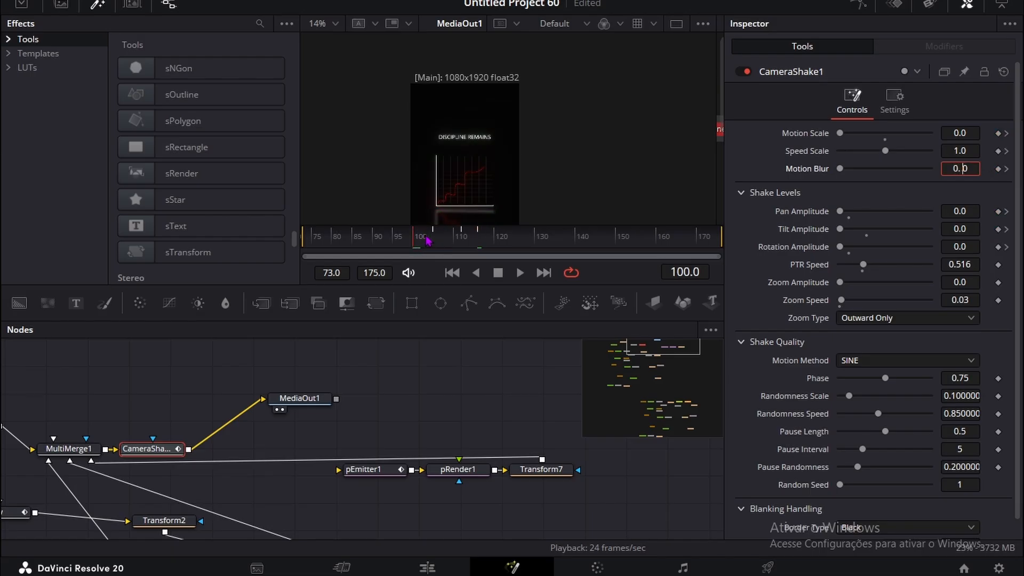
left_click(522, 275)
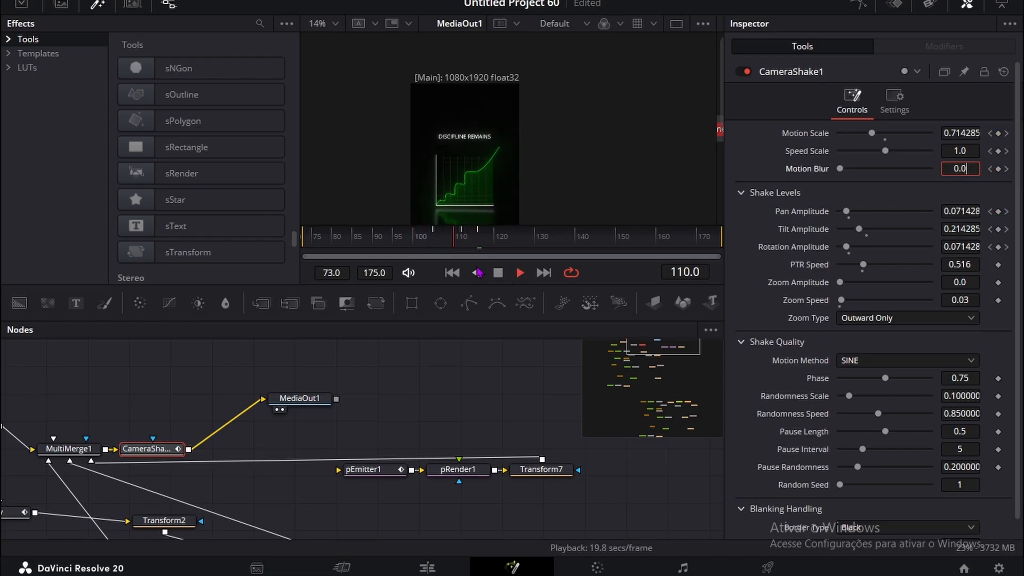
left_click(438, 243)
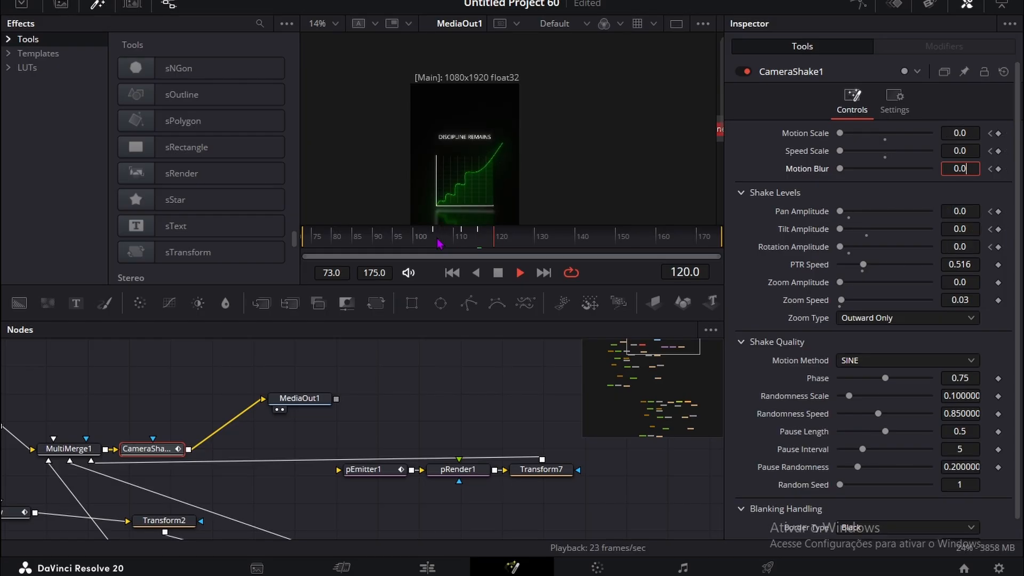
left_click_drag(473, 245, 436, 240)
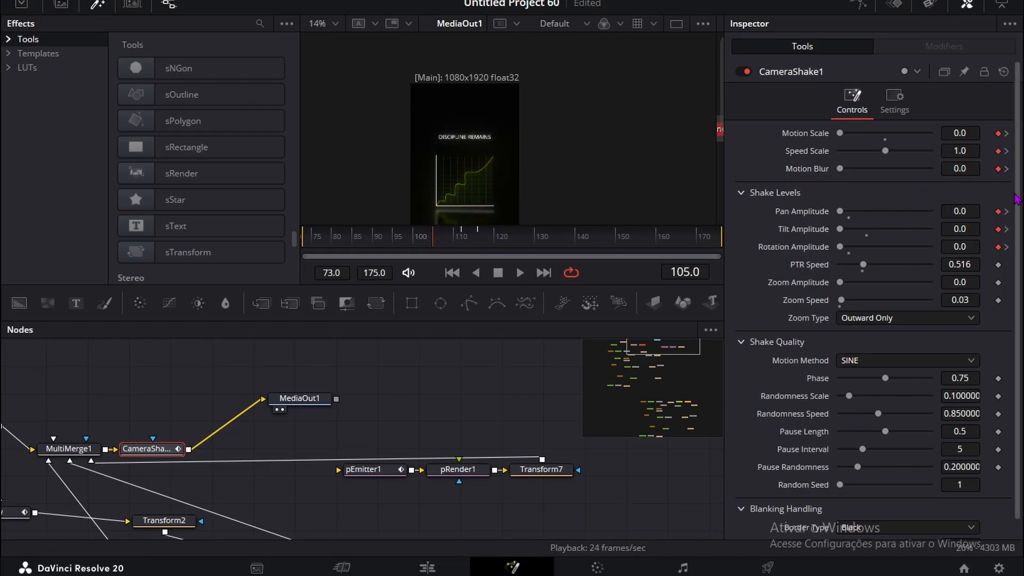
left_click(1006, 152)
mouse_move(969, 227)
left_mouse_down()
mouse_move(1021, 227)
mouse_move(969, 227)
mouse_move(997, 212)
mouse_move(1016, 211)
mouse_move(963, 246)
left_mouse_up()
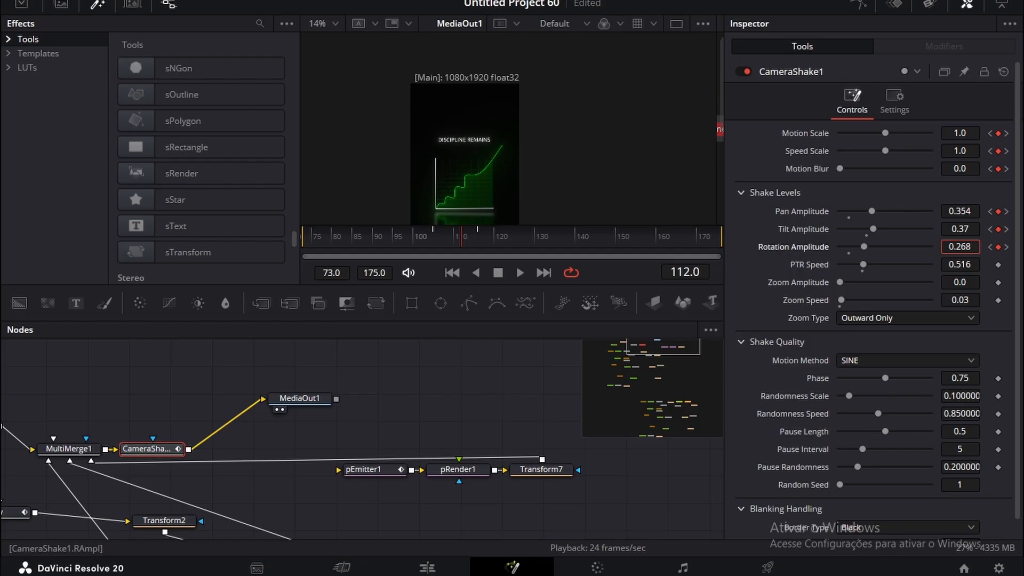
left_click(440, 225)
key("space")
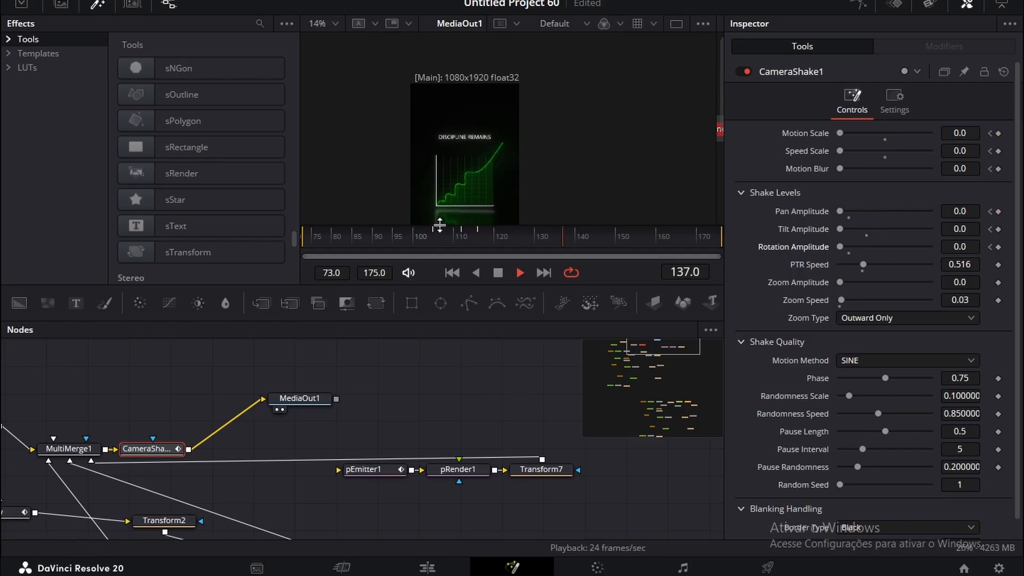
key("space")
Step: Select all CameraShake1 keyframes in the Spline editor, smooth their curves and go to frame 101
left_click(859, 7)
scroll(473, 411, "down", 5)
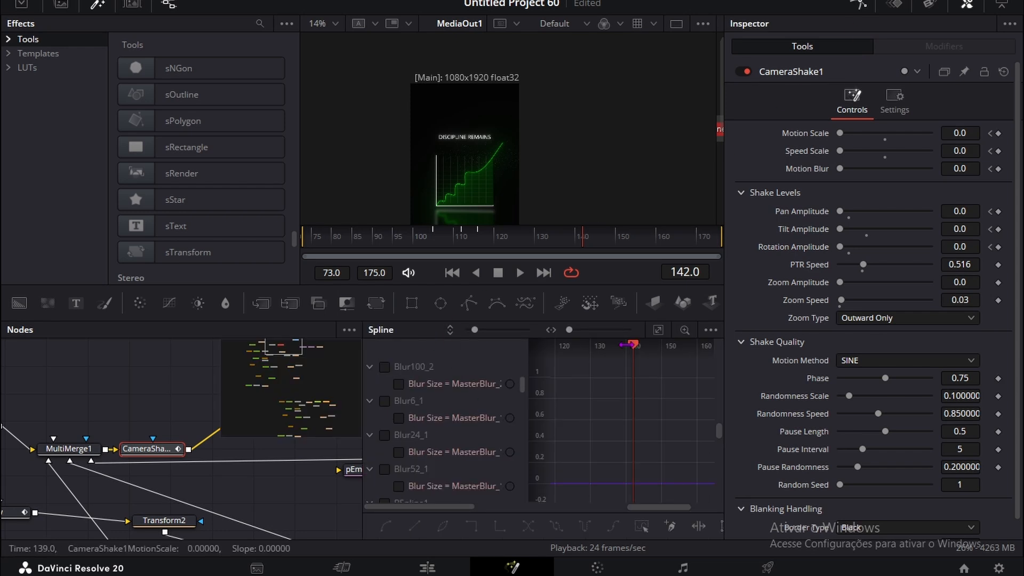
left_click(659, 331)
scroll(628, 409, "down", 3)
scroll(628, 409, "down", 3)
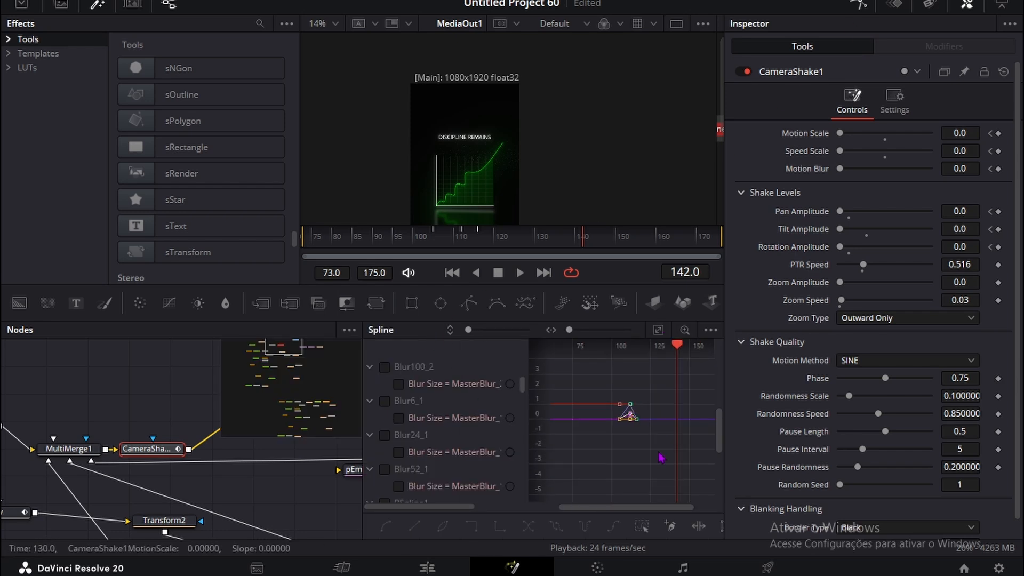
right_click(586, 377)
left_click(784, 329)
left_click(417, 242)
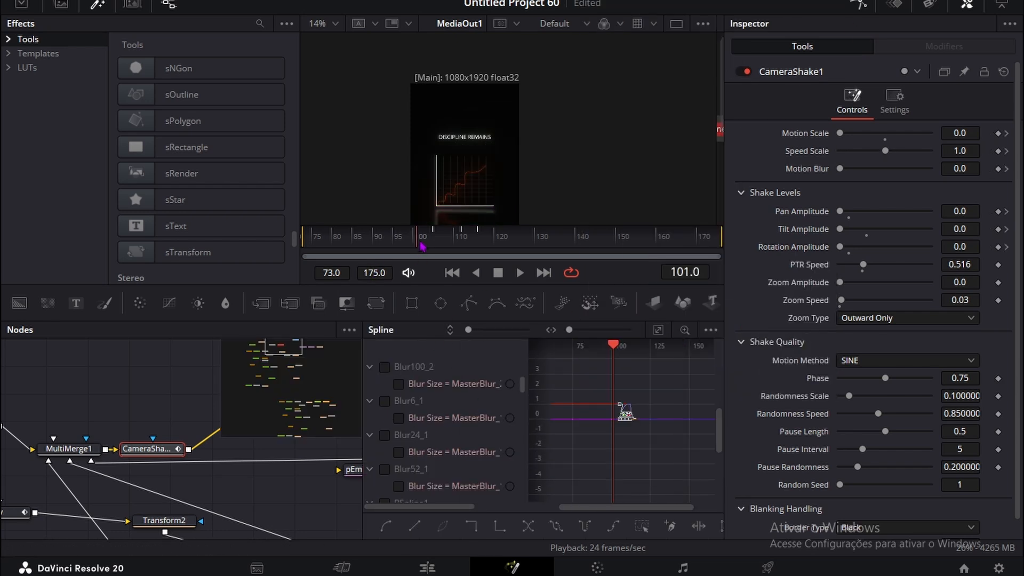